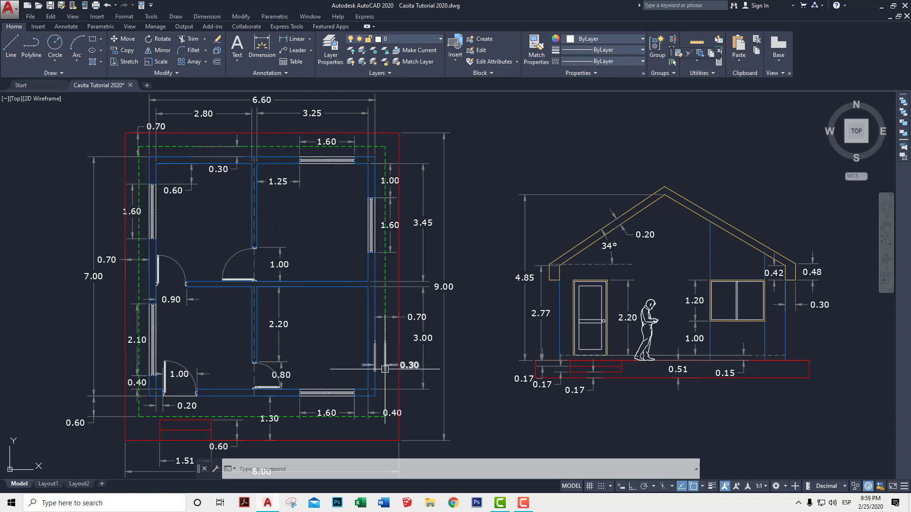
Zoom out, turn all layers on, then turn off the Dimensiones layer by picking a dimension
middle_click_drag(371, 369, 382, 343)
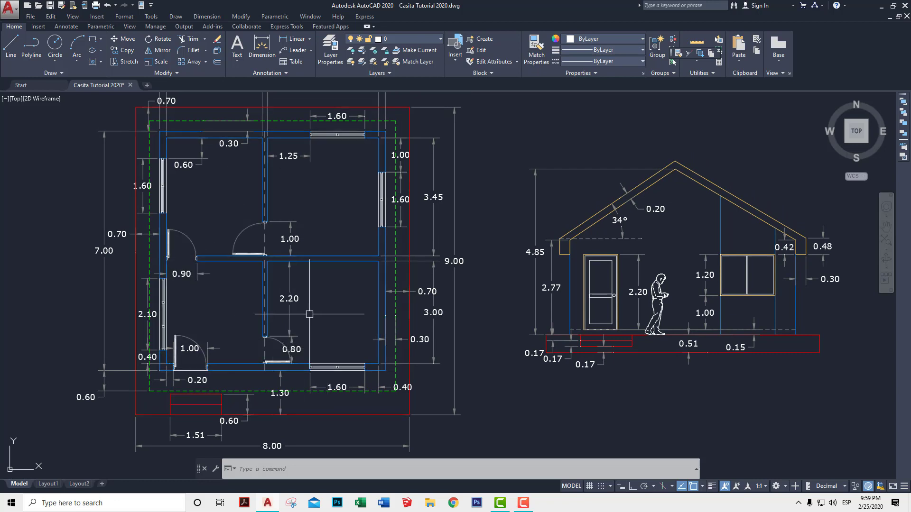
scroll(351, 247, "down", 1)
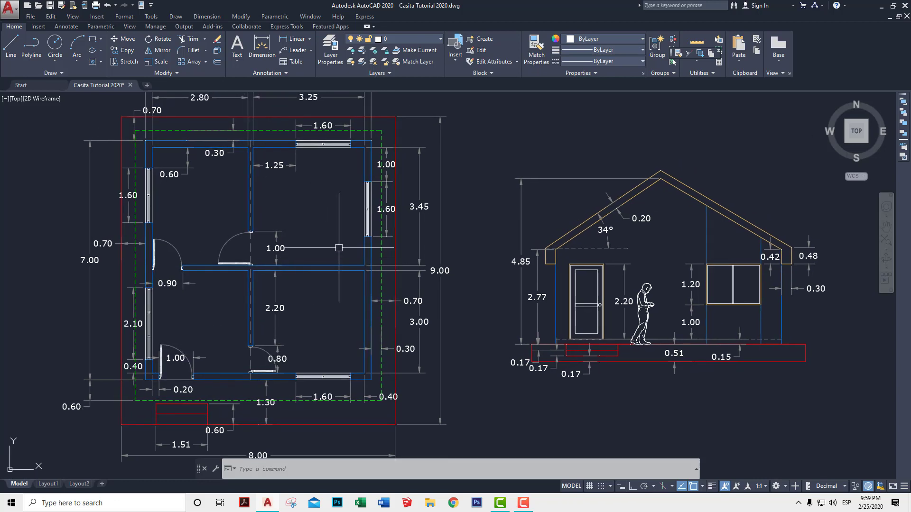
scroll(308, 223, "down", 2)
scroll(284, 204, "down", 1)
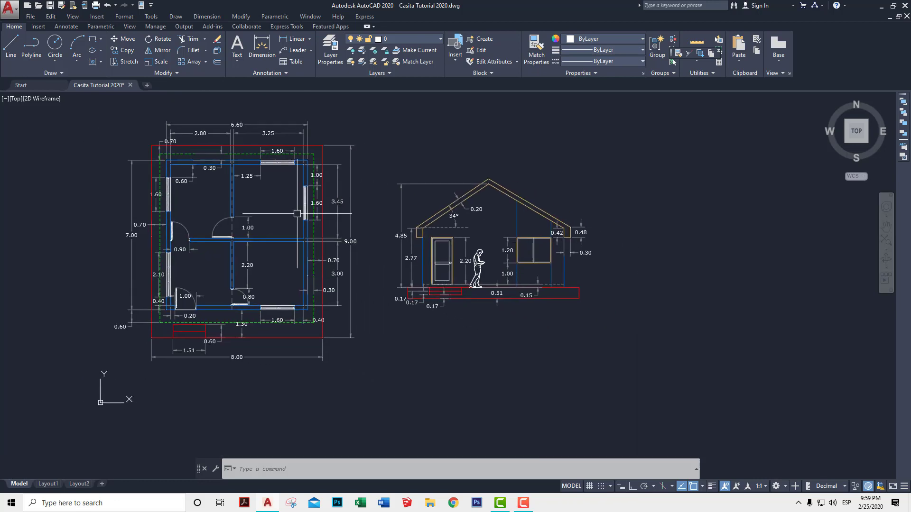
left_click(350, 61)
left_click(351, 51)
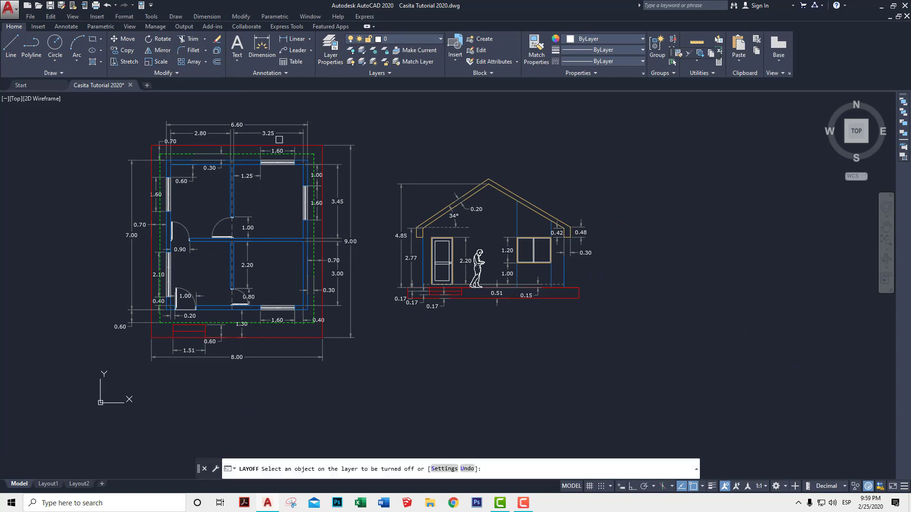
left_click(275, 124)
Pan around the plan and elevation to confirm the dimensions are hidden
middle_click_drag(384, 198, 454, 216)
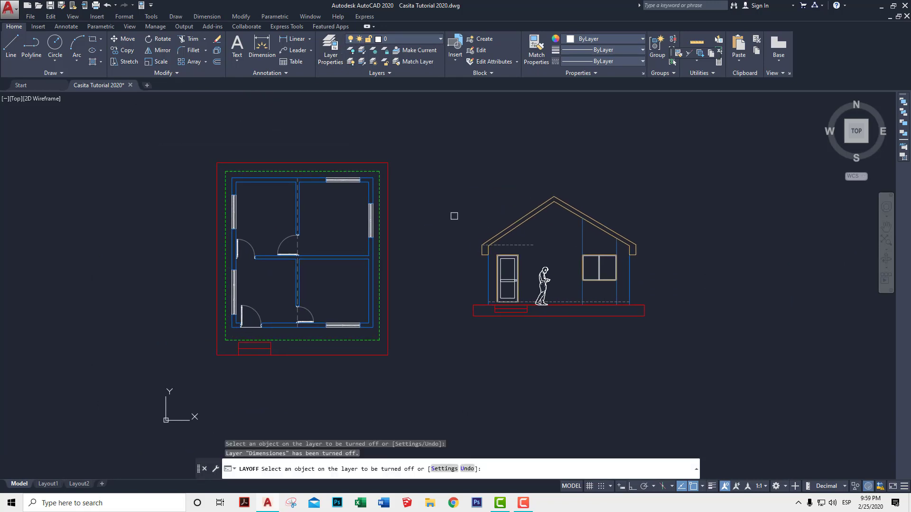
scroll(455, 239, "up", 2)
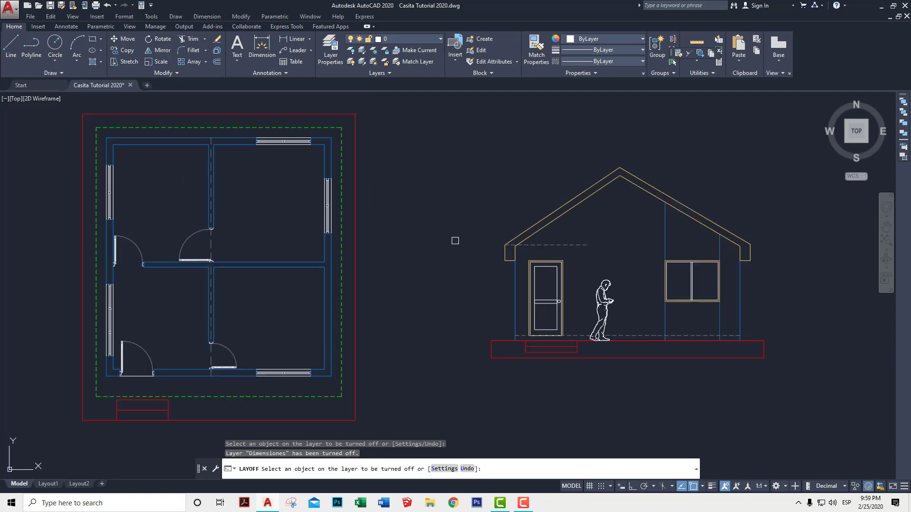
middle_click_drag(445, 242, 387, 233)
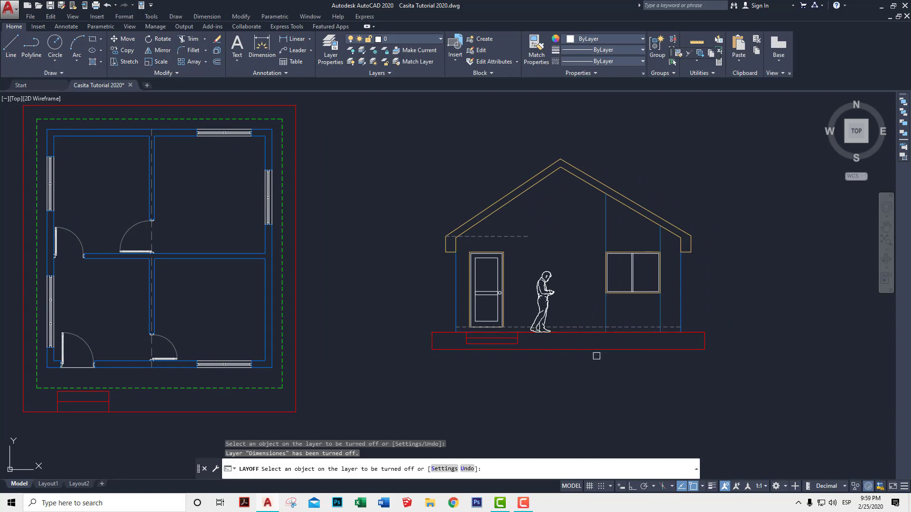
middle_click_drag(440, 341, 617, 335)
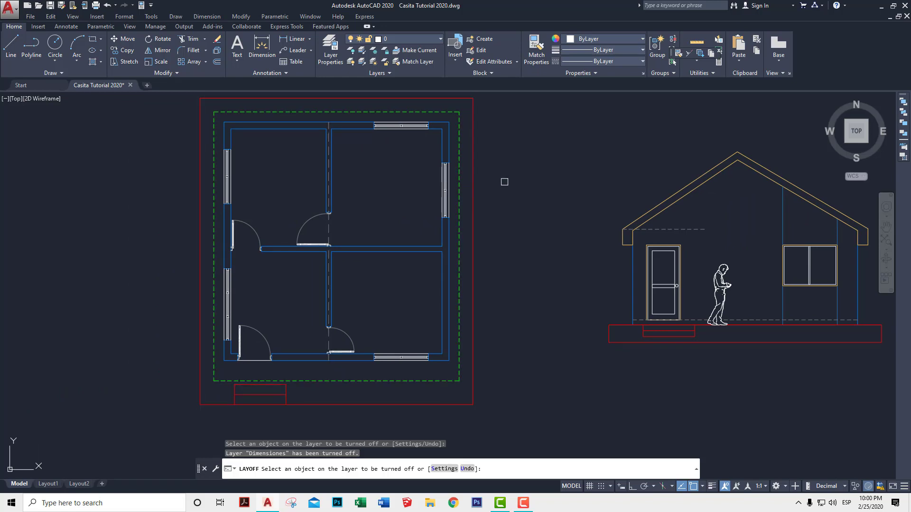
middle_click_drag(502, 182, 441, 182)
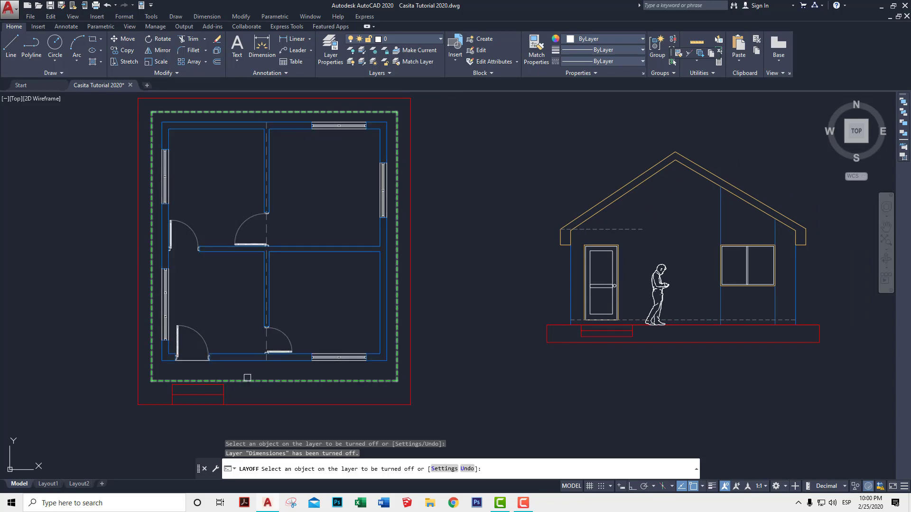
End LAYOFF, restore all layers with LAYON, then zoom into the elevation and back out
key("Escape")
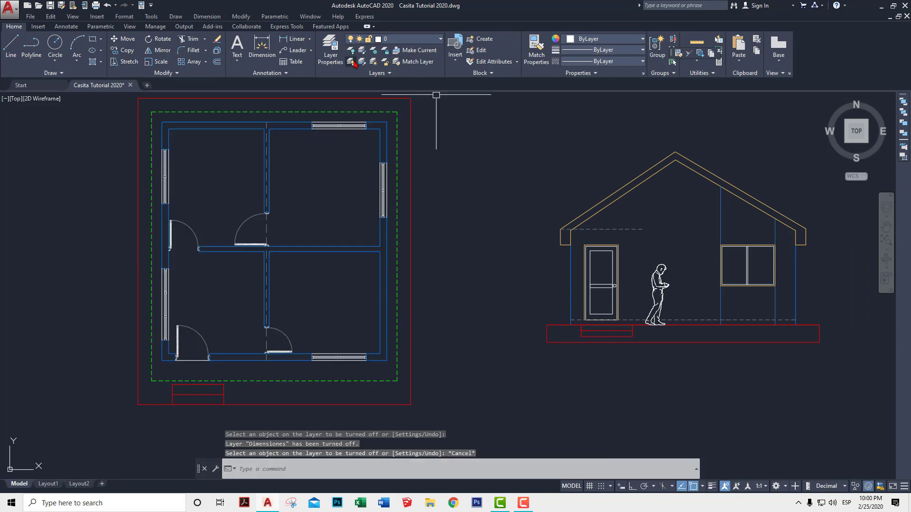
left_click(351, 62)
scroll(666, 216, "up", 2)
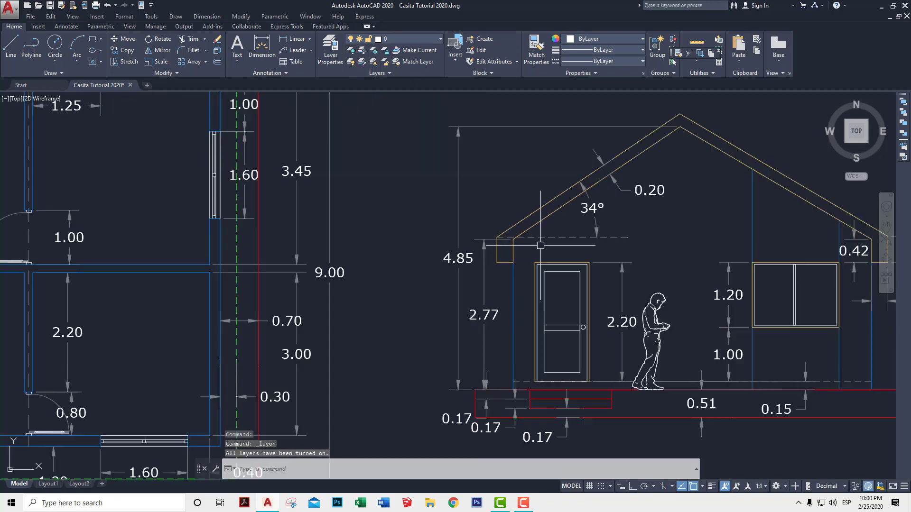
middle_click_drag(594, 169, 528, 188)
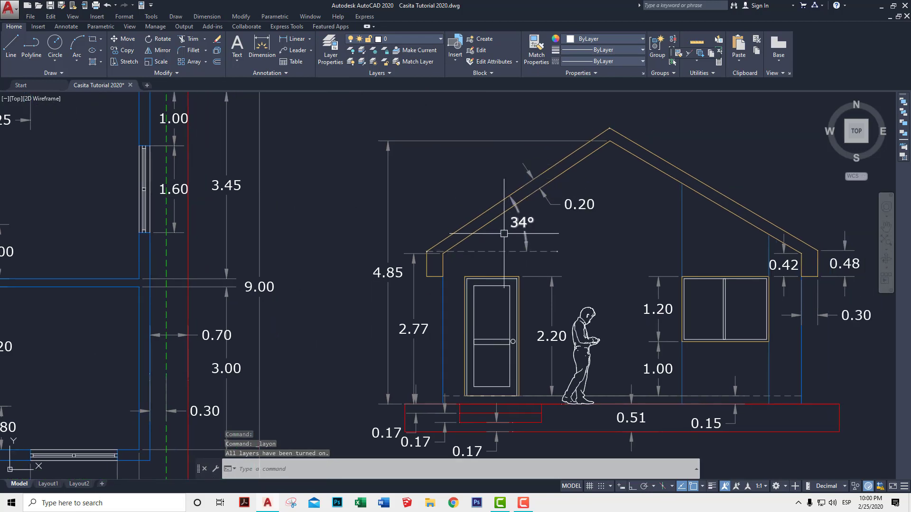
scroll(563, 240, "down", 2)
scroll(563, 239, "down", 2)
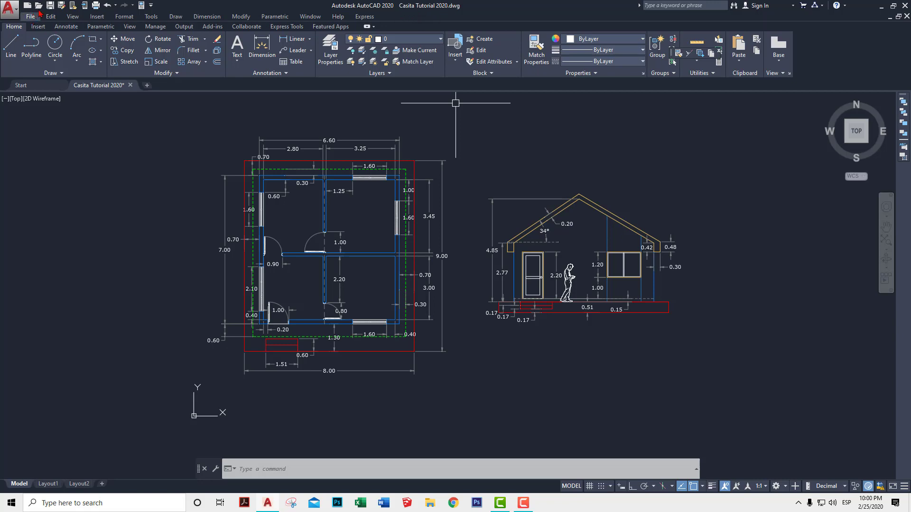
Save As Casita Tutorial 2020.dwg, overwriting the existing copy in the Tutorial SK 2020 folder
left_click(9, 8)
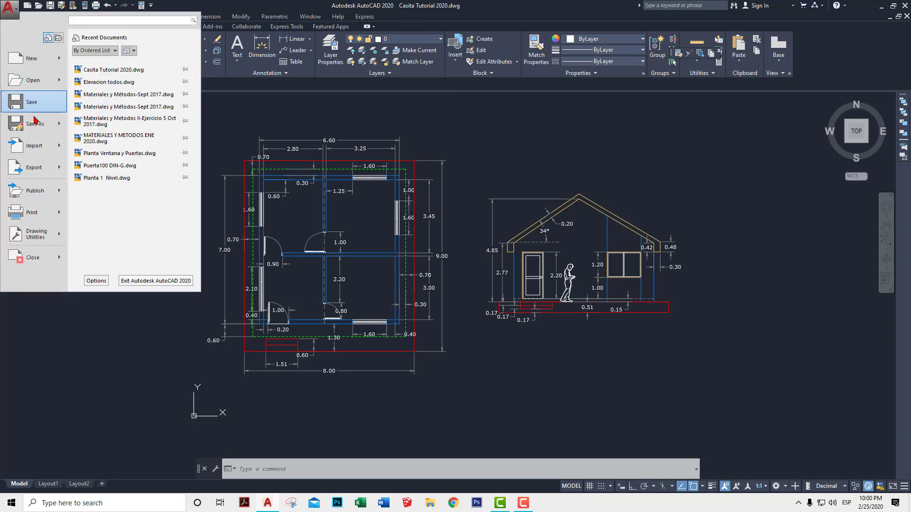
left_click(34, 121)
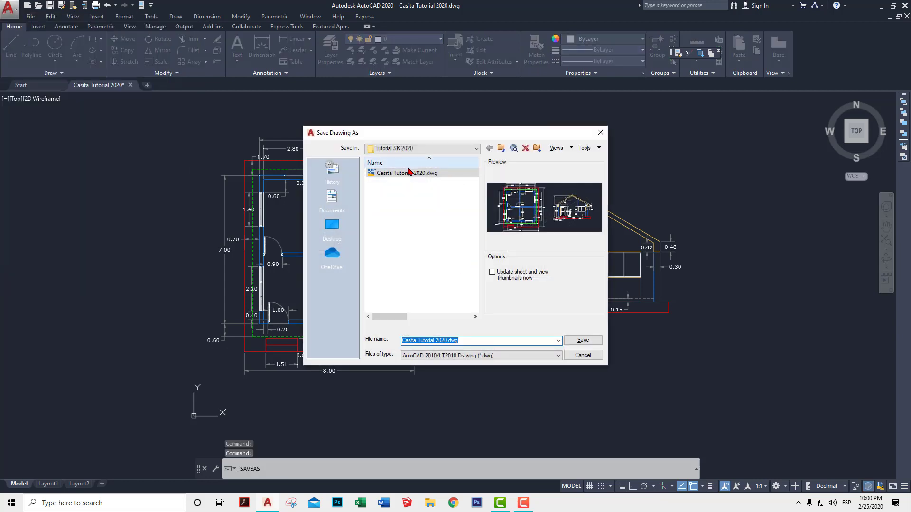
left_click(583, 341)
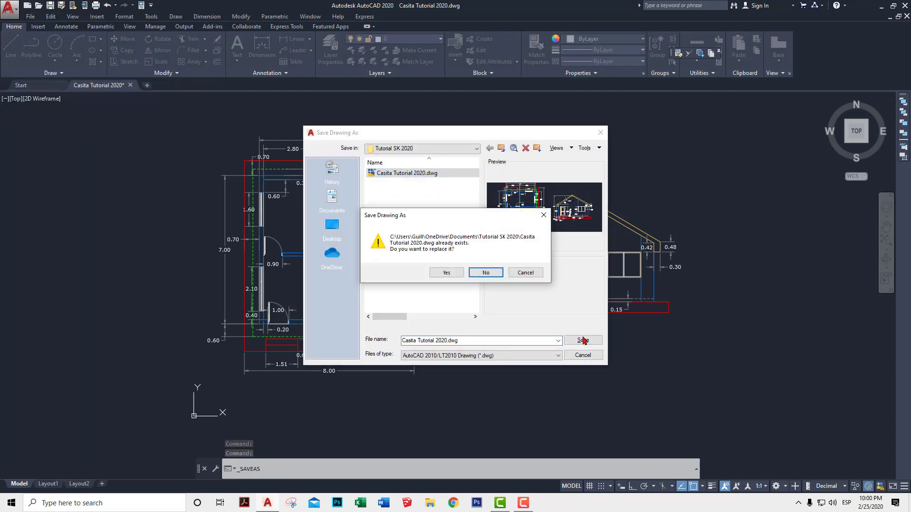
left_click(446, 273)
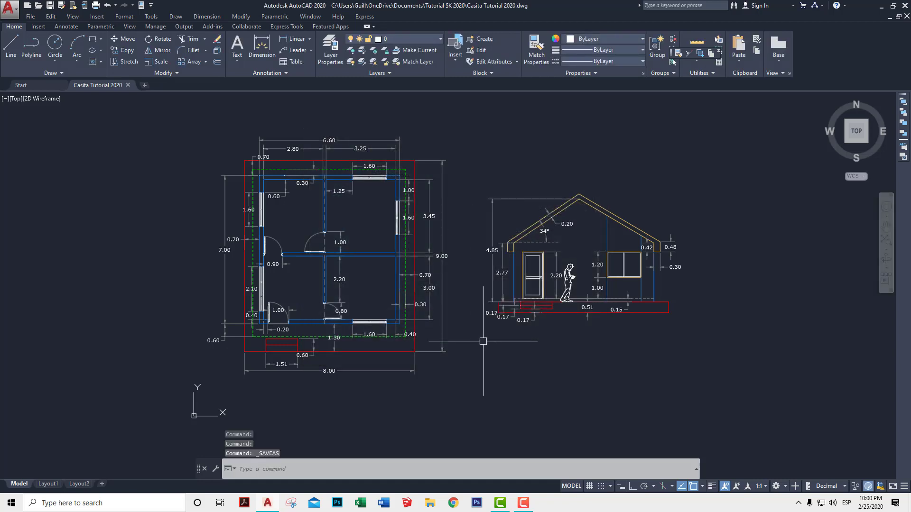
Launch SketchUp, start a new model from a template, and ignore the extensions notice
left_click(406, 504)
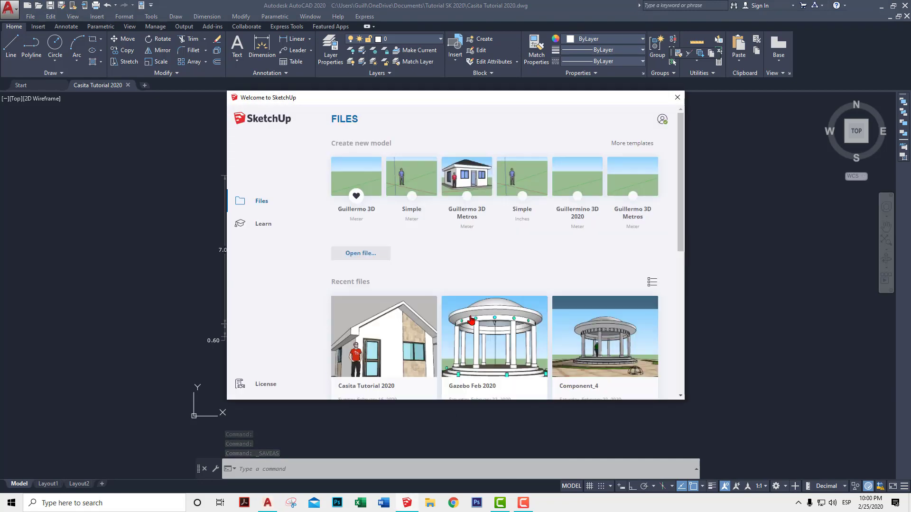
left_click(369, 183)
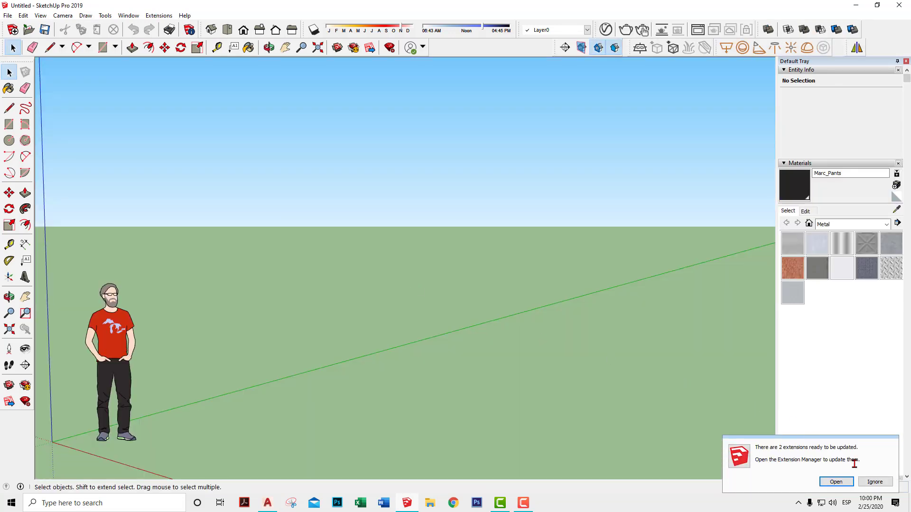
left_click(879, 486)
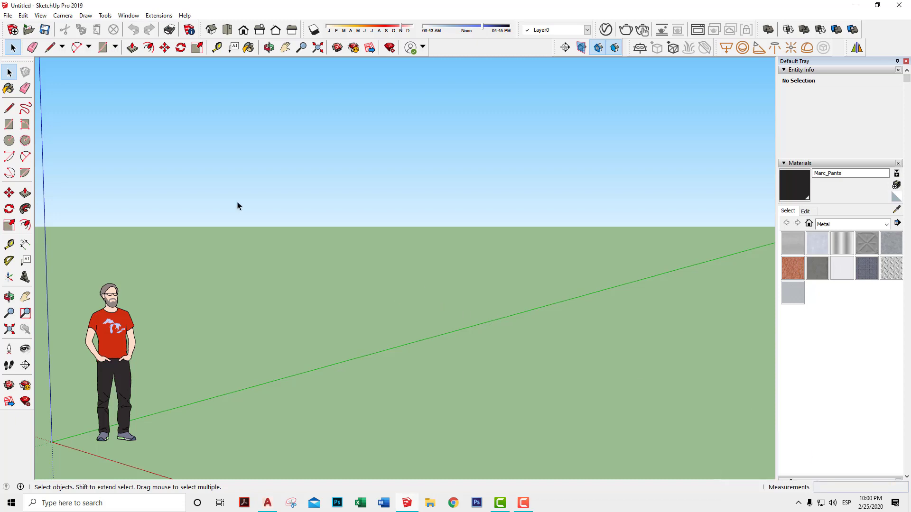
Import Casita Tutorial 2020.dwg using the AutoCAD Files (*.dwg, *.dxf) file-type filter
left_click(8, 15)
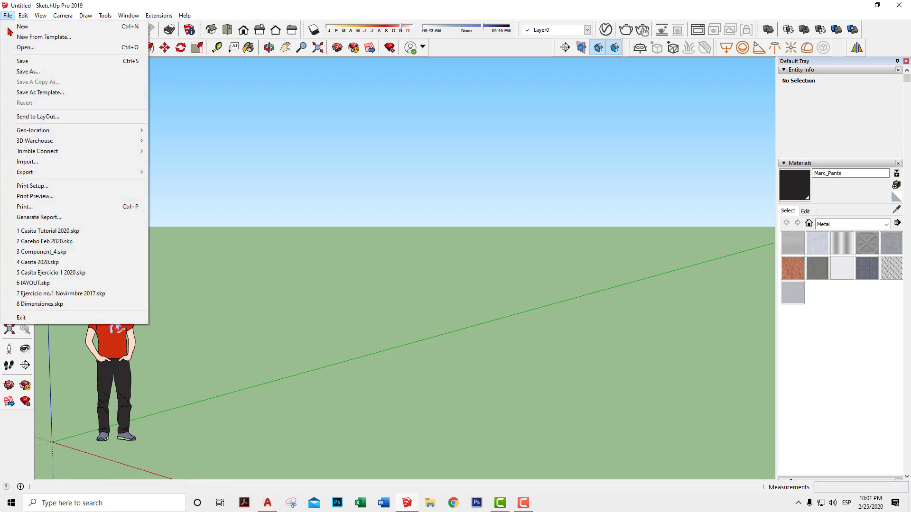
left_click(41, 164)
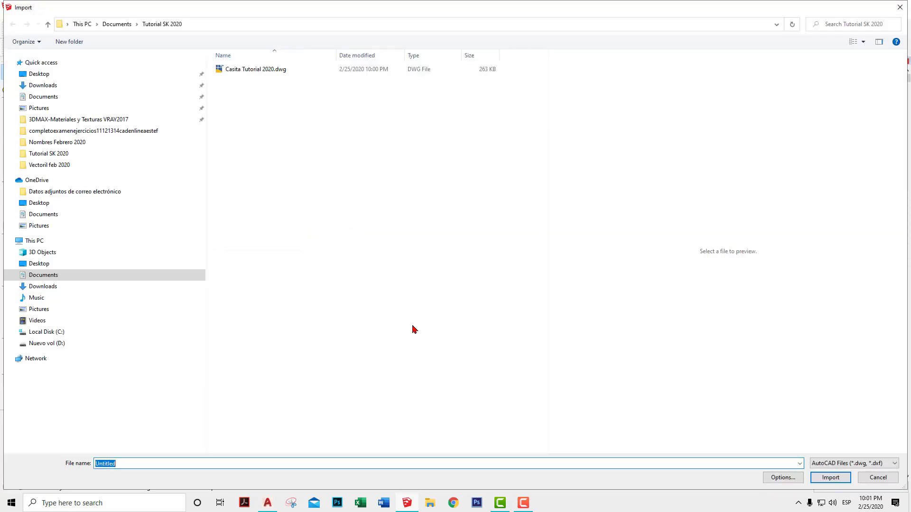
left_click(861, 463)
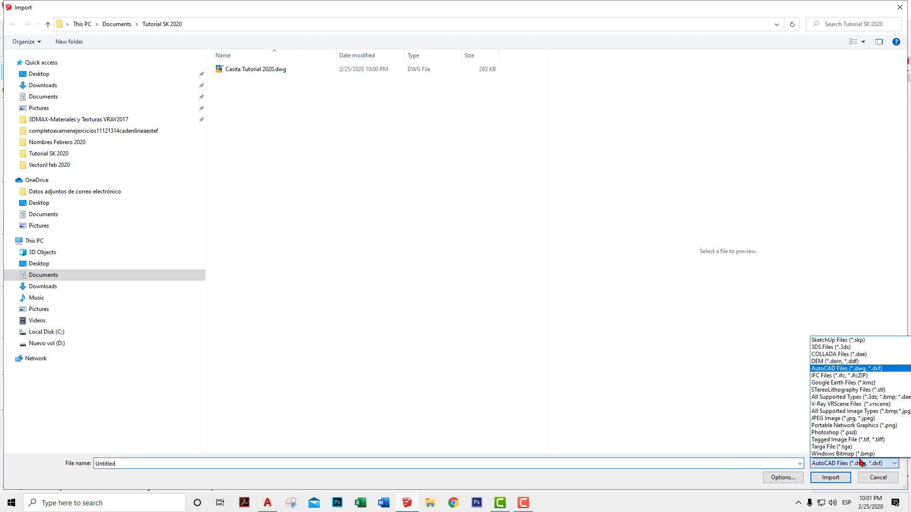
left_click(849, 397)
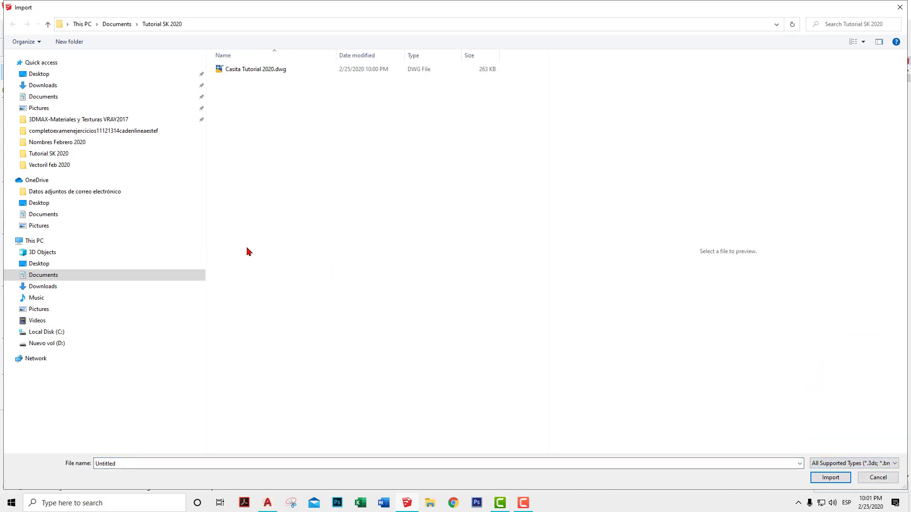
left_click(854, 464)
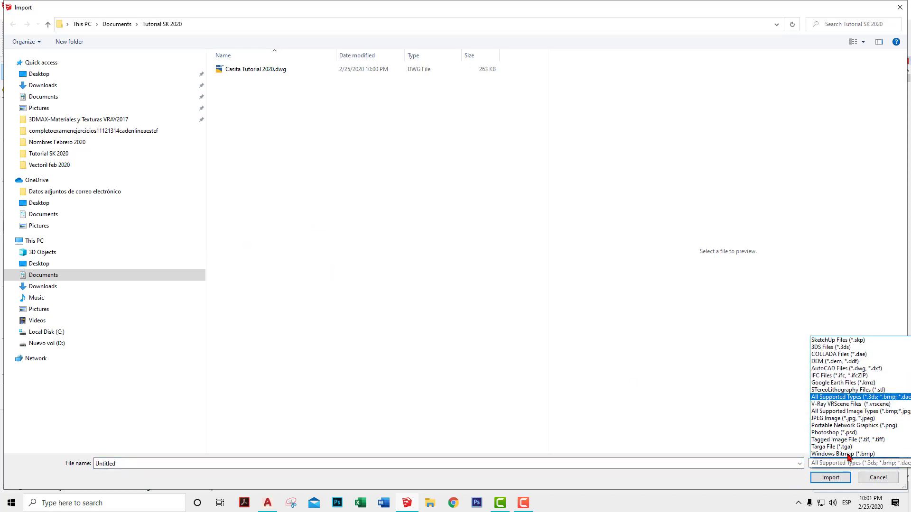
left_click(843, 412)
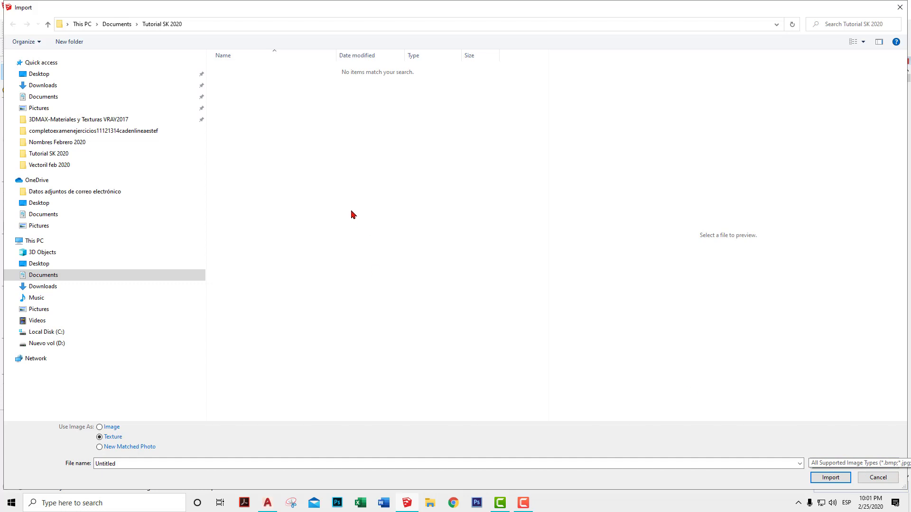
left_click(837, 468)
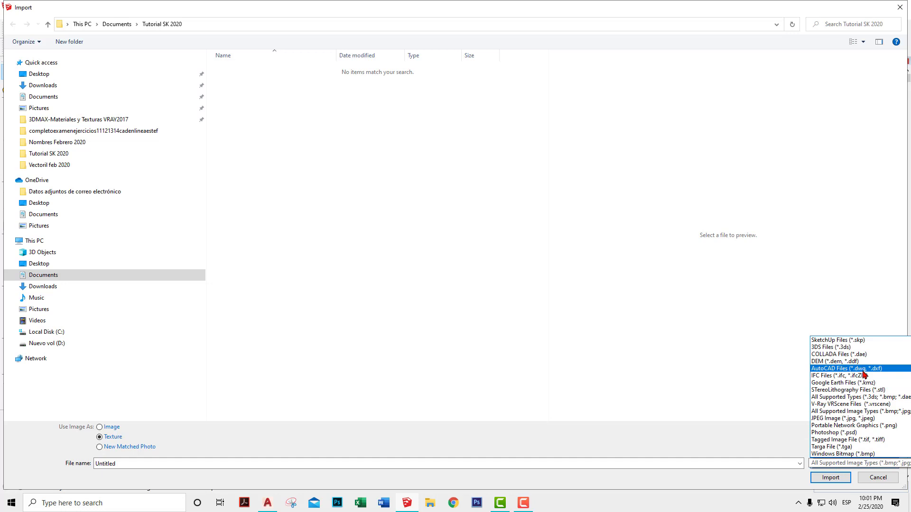
left_click(846, 369)
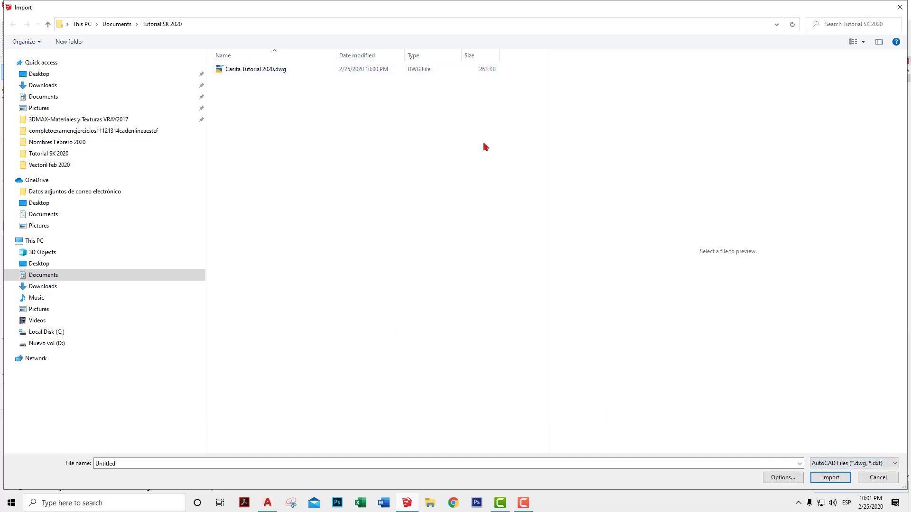
left_click(249, 73)
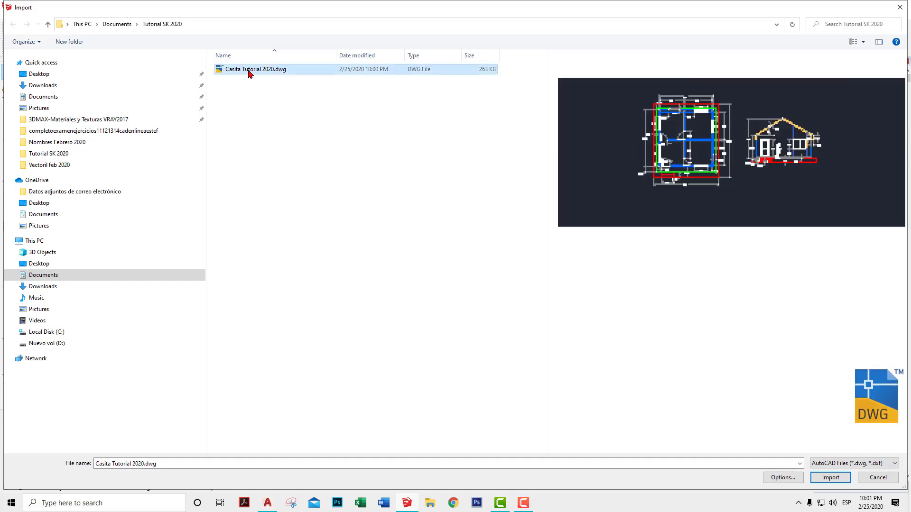
left_click(830, 477)
Close the import results and review the Model Info units, which are metres
left_click(505, 323)
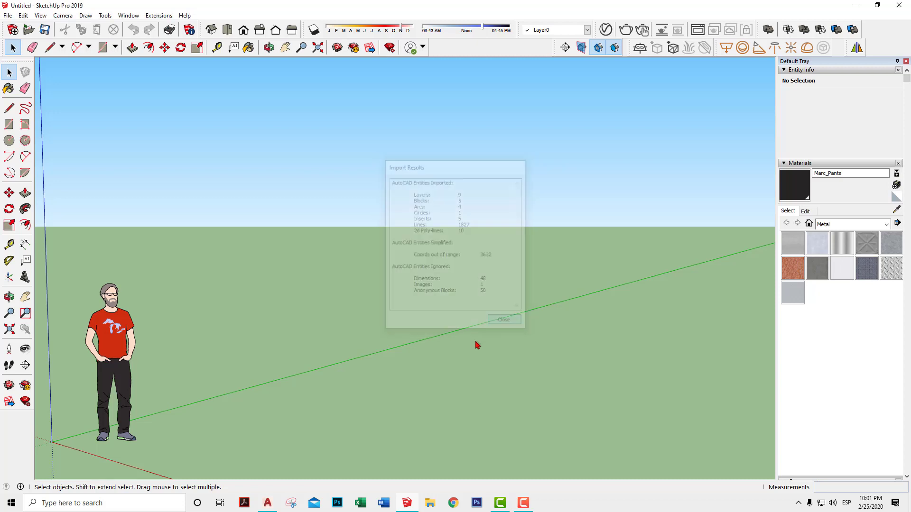
scroll(476, 377, "down", 1)
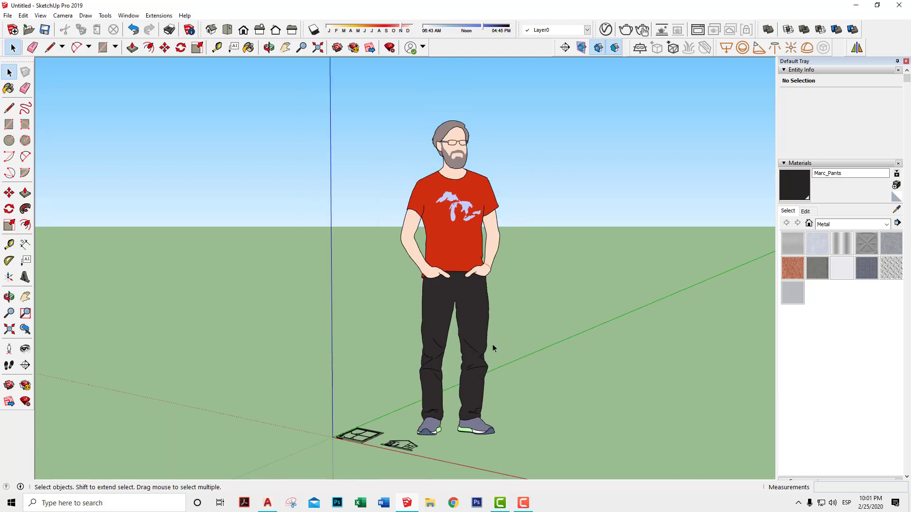
scroll(478, 434, "up", 2)
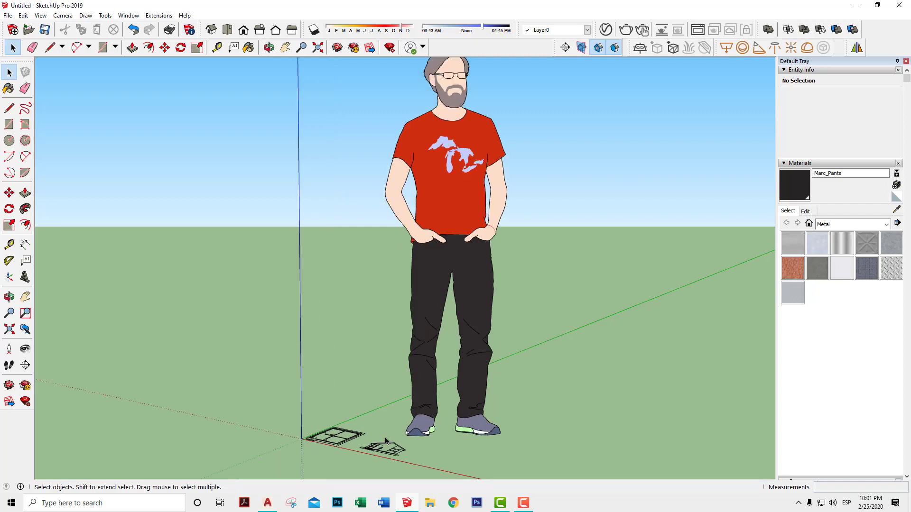
left_click(189, 29)
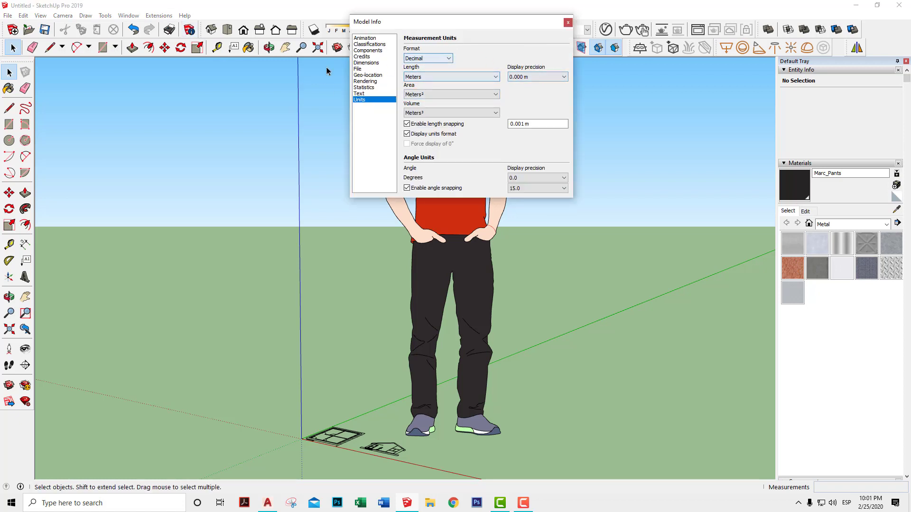
left_click(567, 23)
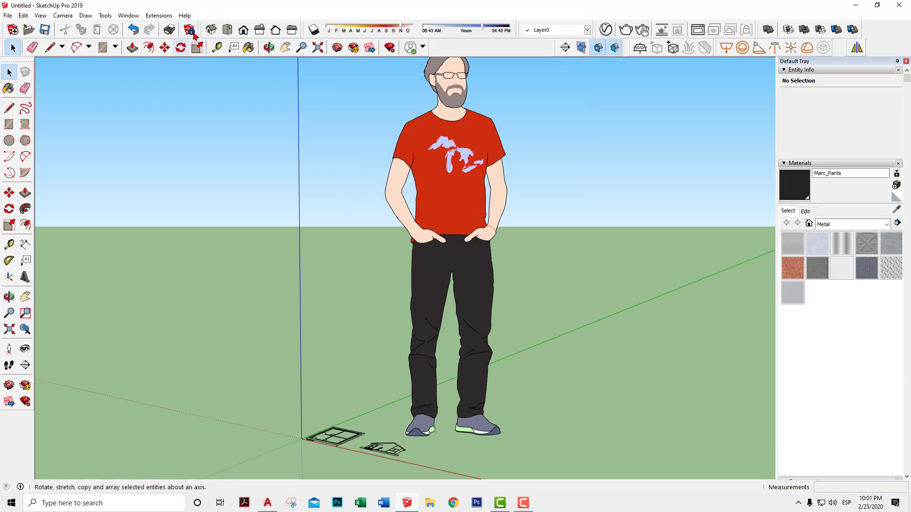
left_click(190, 31)
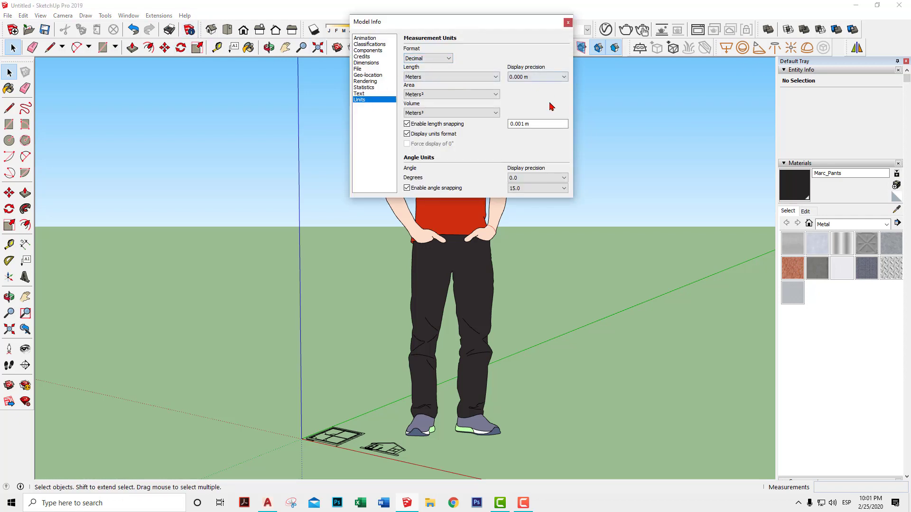
left_click(567, 22)
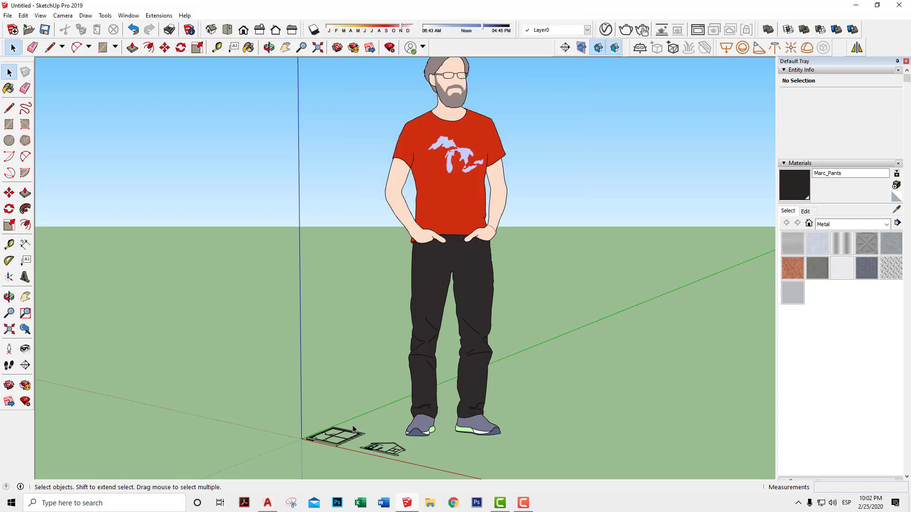
Start a new model, discarding the current one without saving
left_click(8, 15)
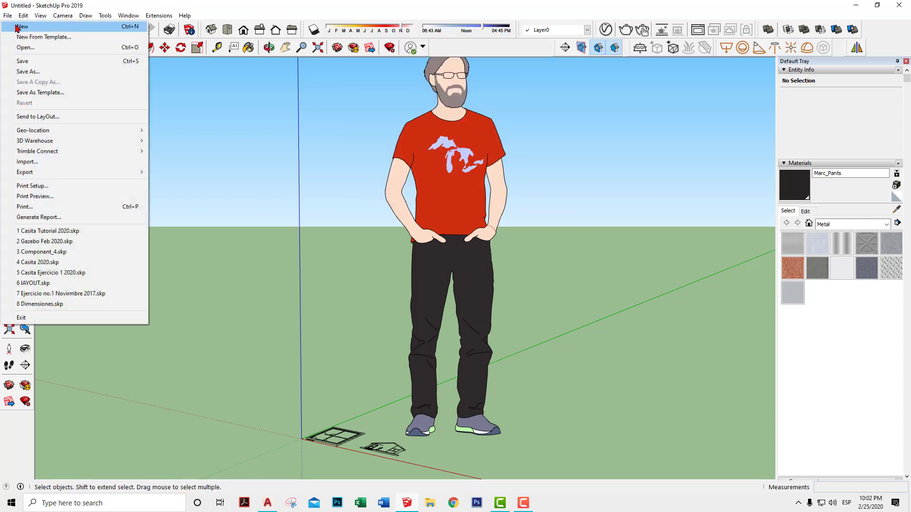
left_click(17, 27)
left_click(466, 273)
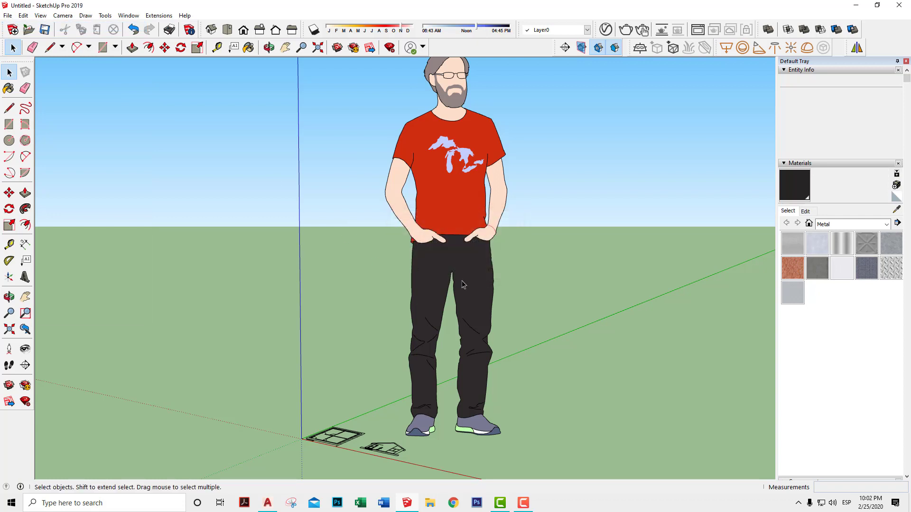
In AutoCAD, set the UNITS insertion scale to Meters and quick-save Casita Tutorial 2020.dwg
left_click(268, 504)
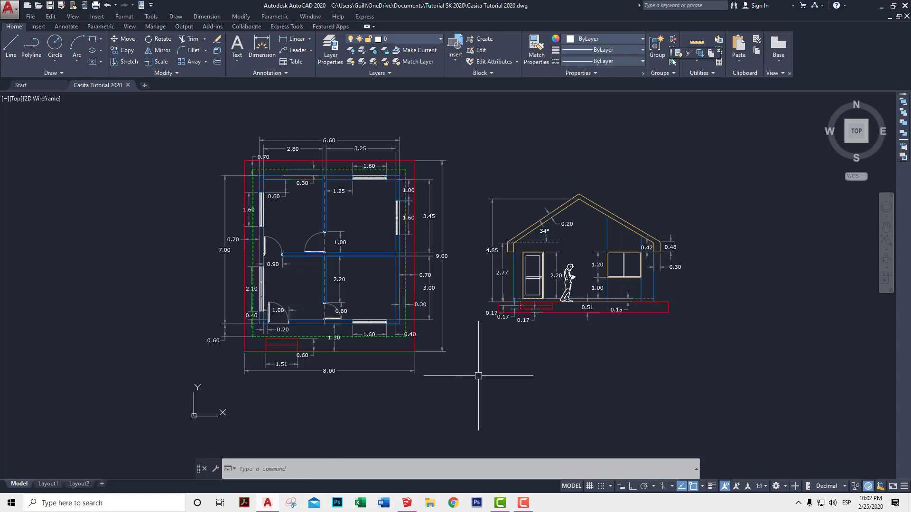
type("units")
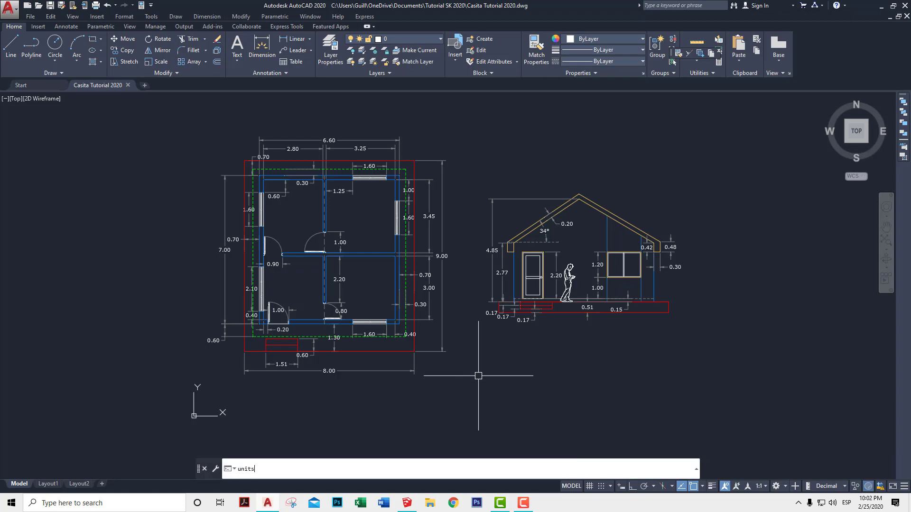
key("Return")
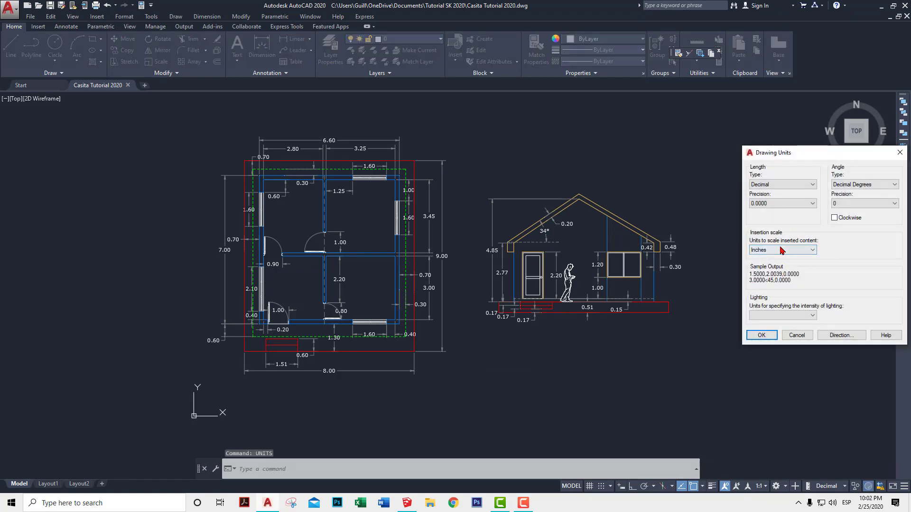
left_click(782, 250)
left_click(770, 305)
left_click(50, 6)
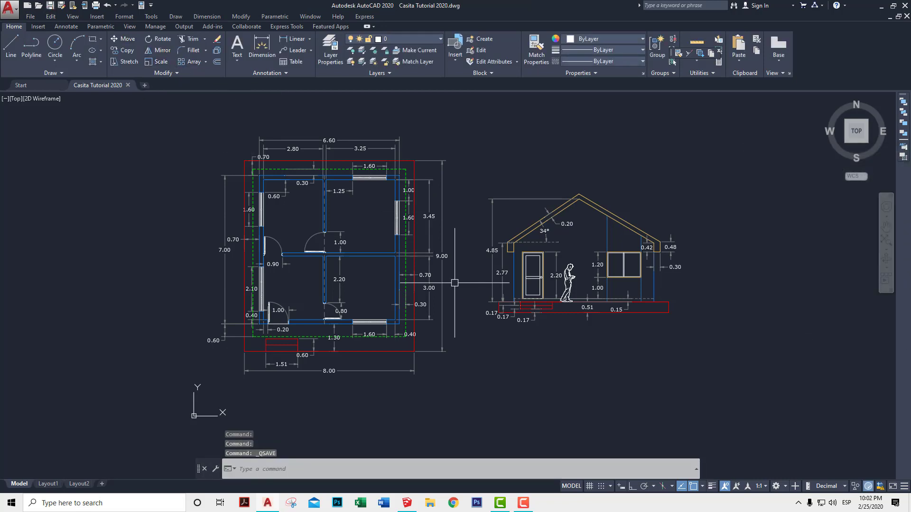
Back in SketchUp, import Casita Tutorial 2020.dwg again and close the import results
left_click(407, 504)
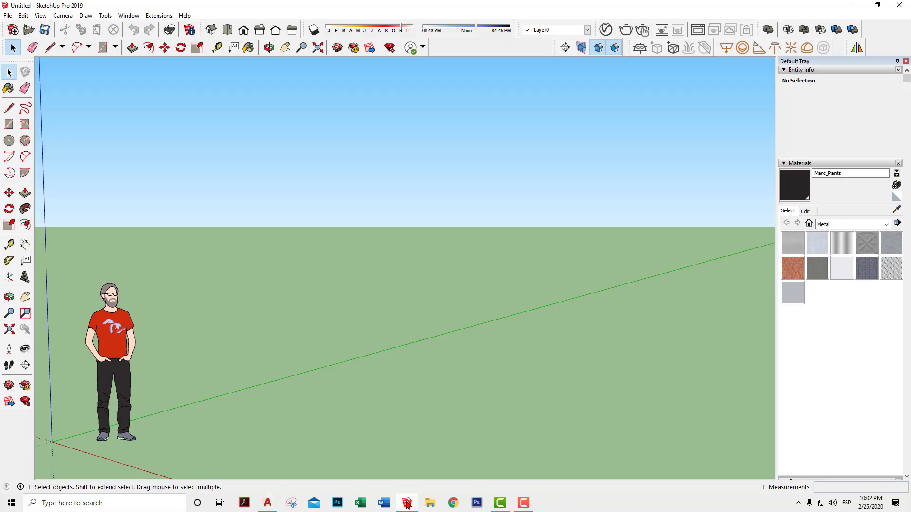
left_click(8, 15)
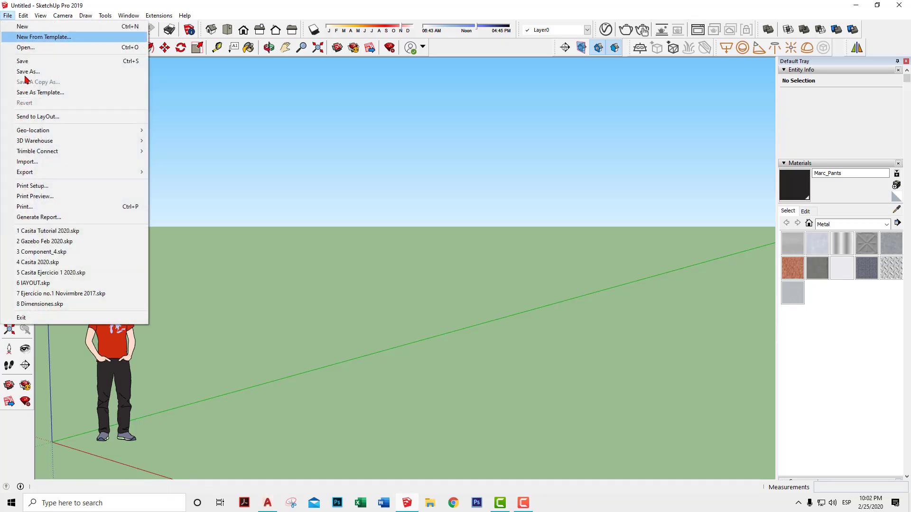
left_click(43, 162)
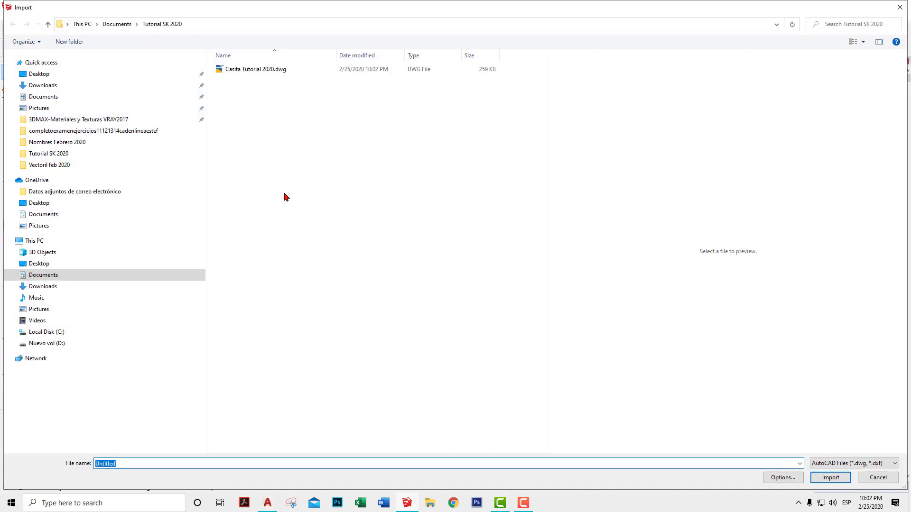
left_click(250, 73)
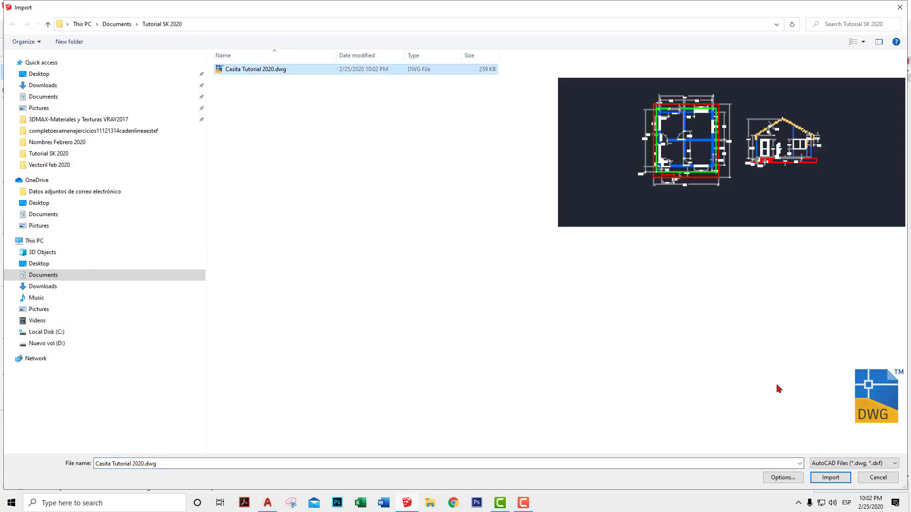
left_click(831, 478)
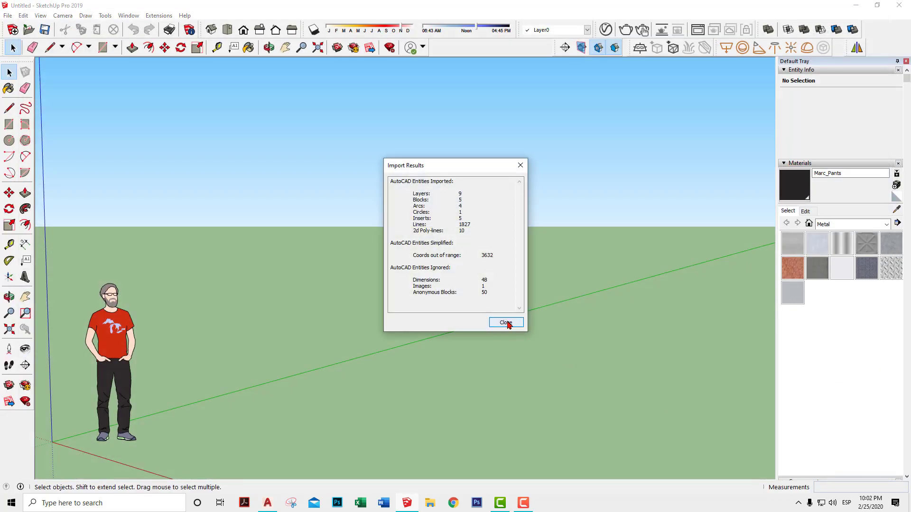
left_click(512, 327)
Orbit and zoom around the imported plan and house elevation, then select the whole imported component
mouse_move(390, 339)
middle_mouse_down()
mouse_move(374, 429)
mouse_move(368, 344)
mouse_move(392, 279)
mouse_move(412, 289)
mouse_move(398, 301)
middle_mouse_up()
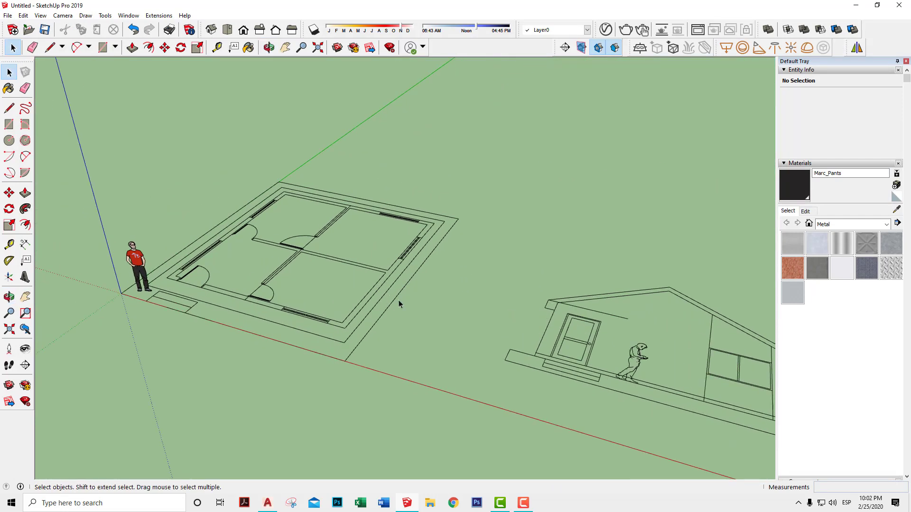
scroll(414, 328, "up", 1)
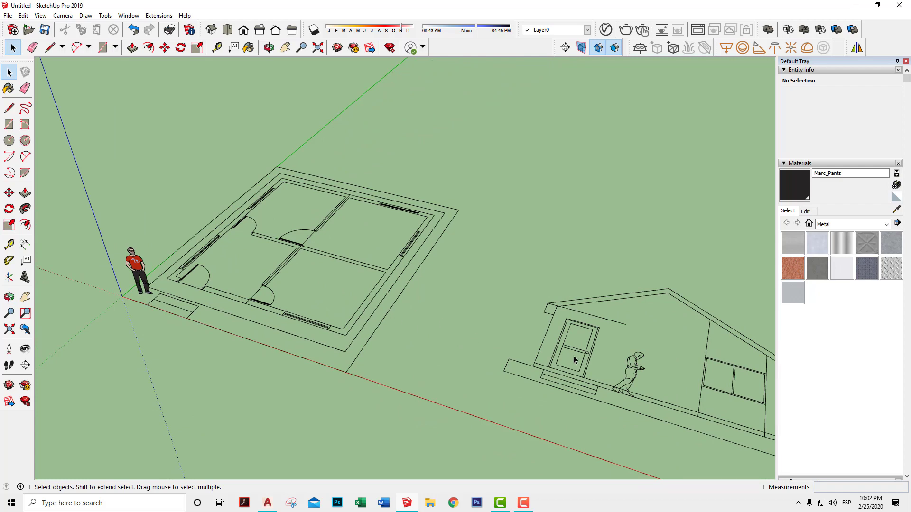
middle_click_drag(579, 358, 574, 332)
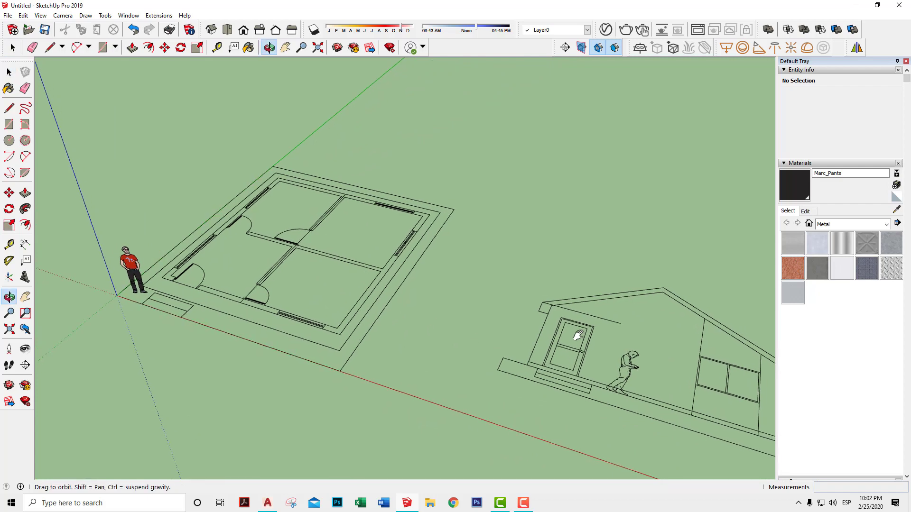
scroll(470, 327, "up", 3)
scroll(470, 326, "down", 2)
scroll(471, 326, "down", 2)
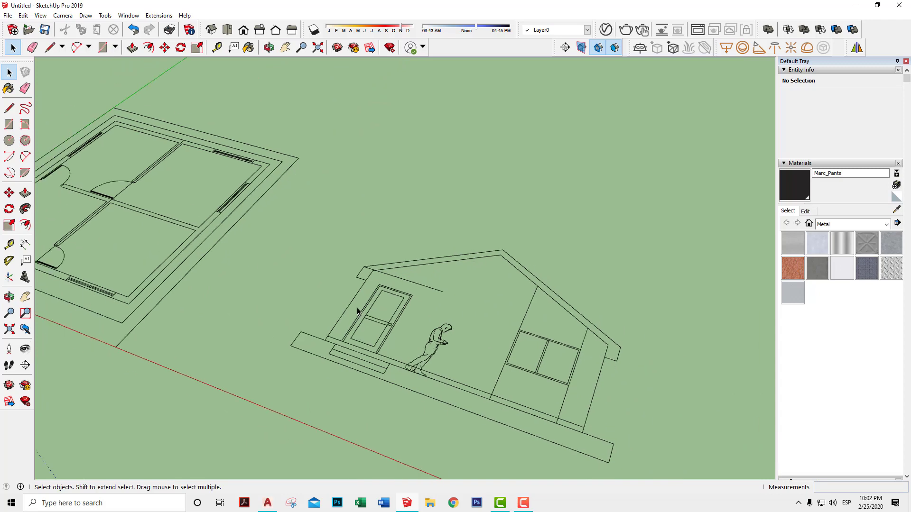
mouse_move(470, 326)
middle_mouse_down()
mouse_move(351, 305)
mouse_move(452, 301)
middle_mouse_up()
scroll(452, 300, "down", 2)
mouse_move(378, 322)
middle_mouse_down()
mouse_move(271, 320)
mouse_move(253, 307)
mouse_move(297, 283)
mouse_move(431, 302)
middle_mouse_up()
scroll(431, 303, "up", 2)
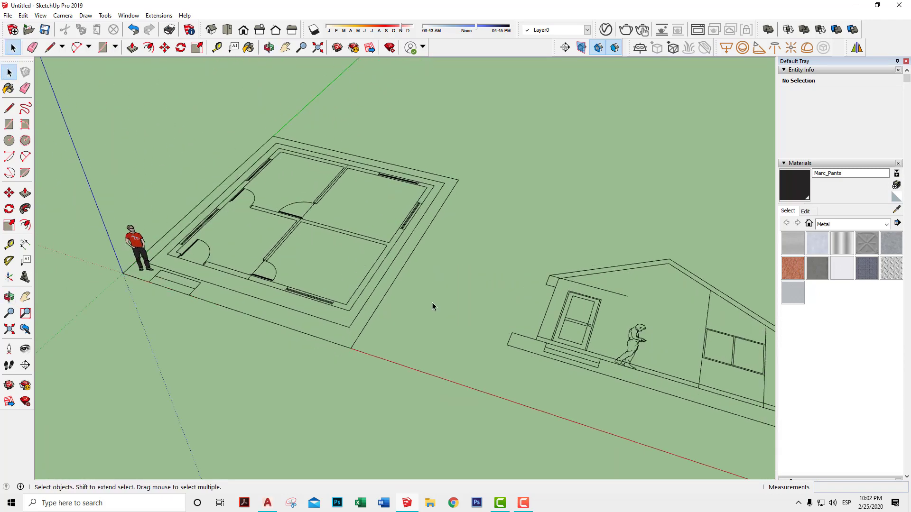
scroll(431, 305, "up", 2)
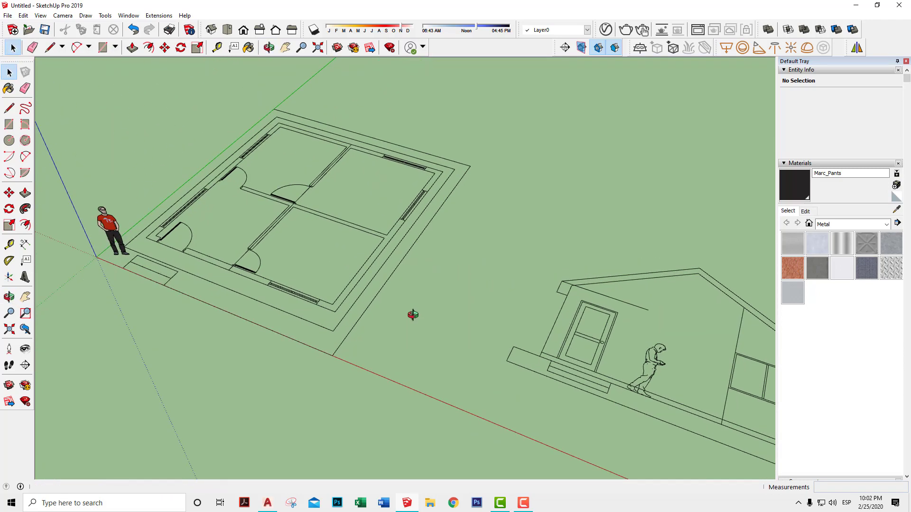
left_click(369, 233)
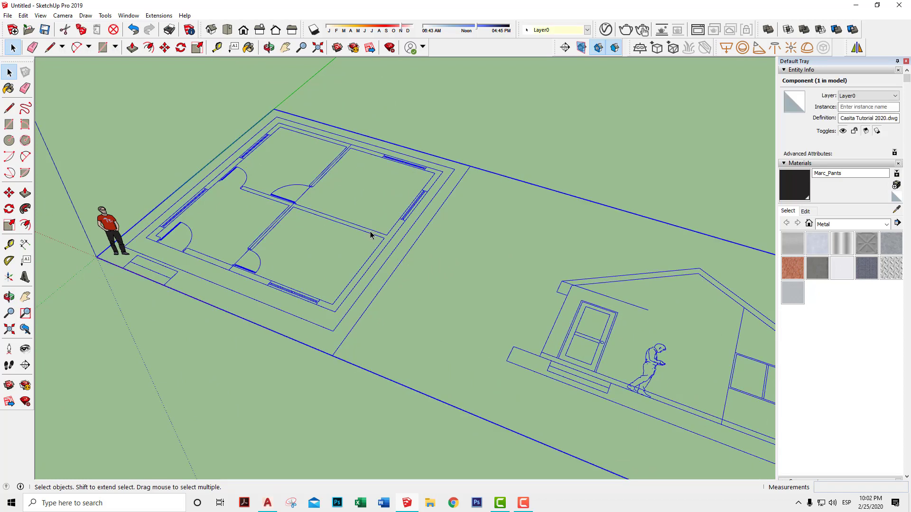
Explode the imported plan component and pick roof edges and the Muros walls
right_click(370, 235)
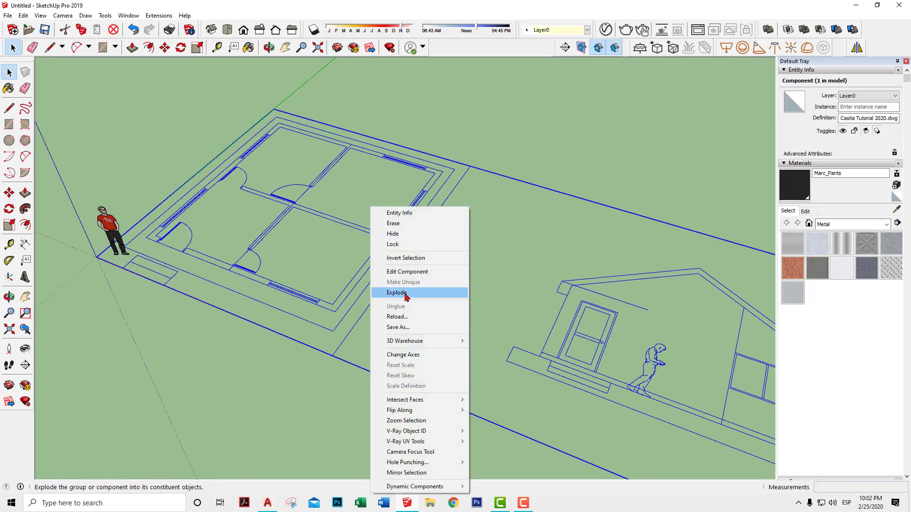
left_click(390, 289)
left_click(458, 308)
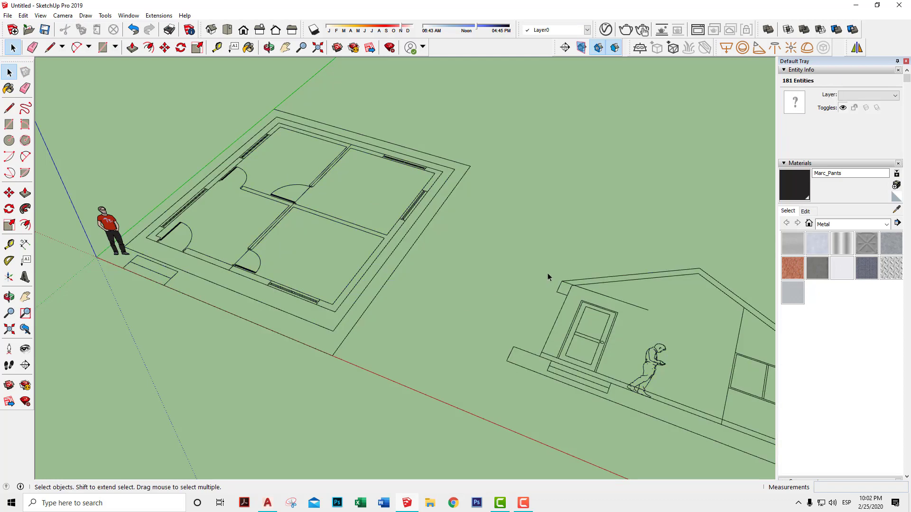
left_click(575, 281)
left_click(625, 303)
left_click(634, 275)
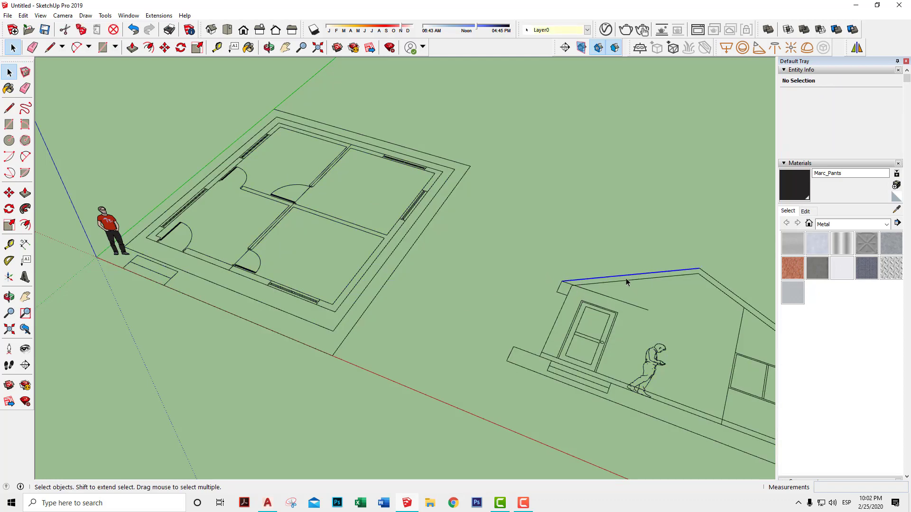
left_click(372, 265)
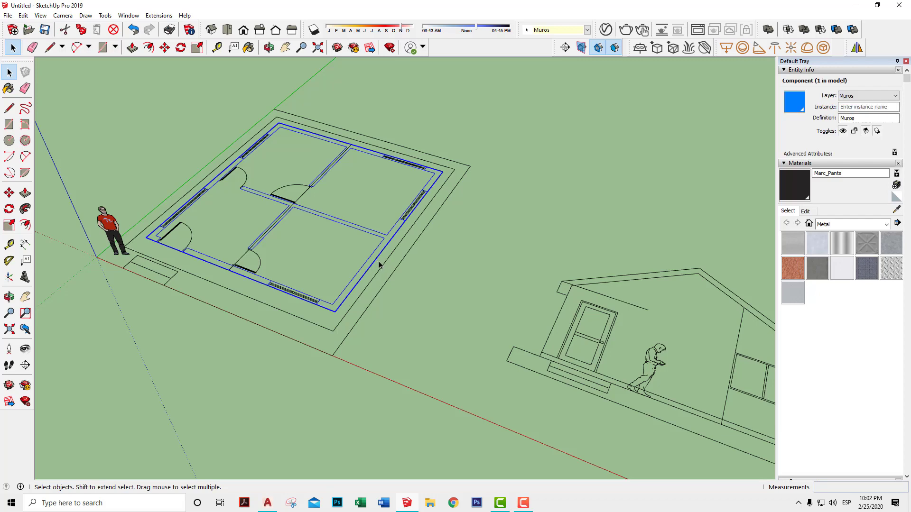
Hide the Puertas, Ventanas and Zocalo layers, orbit the plan, and clear the selection
scroll(414, 255, "down", 2)
scroll(494, 249, "up", 1)
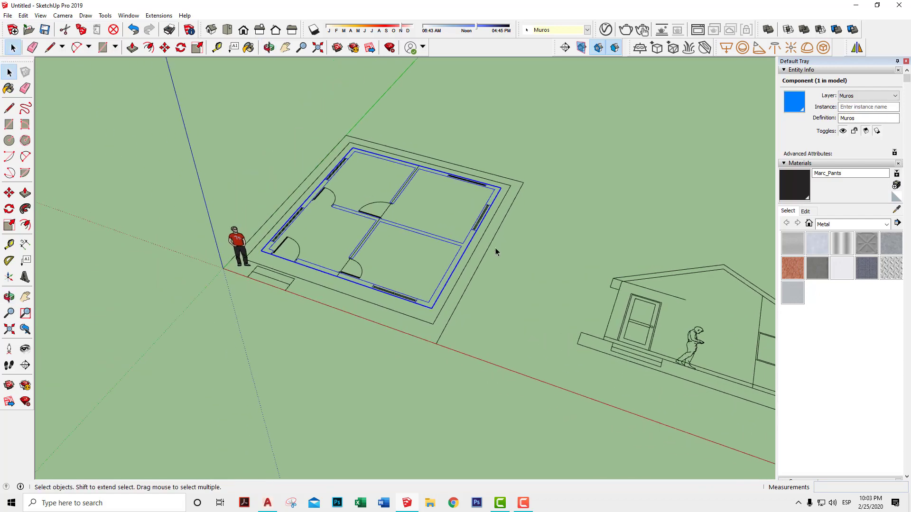
scroll(491, 257, "up", 1)
scroll(449, 257, "up", 1)
scroll(449, 258, "up", 1)
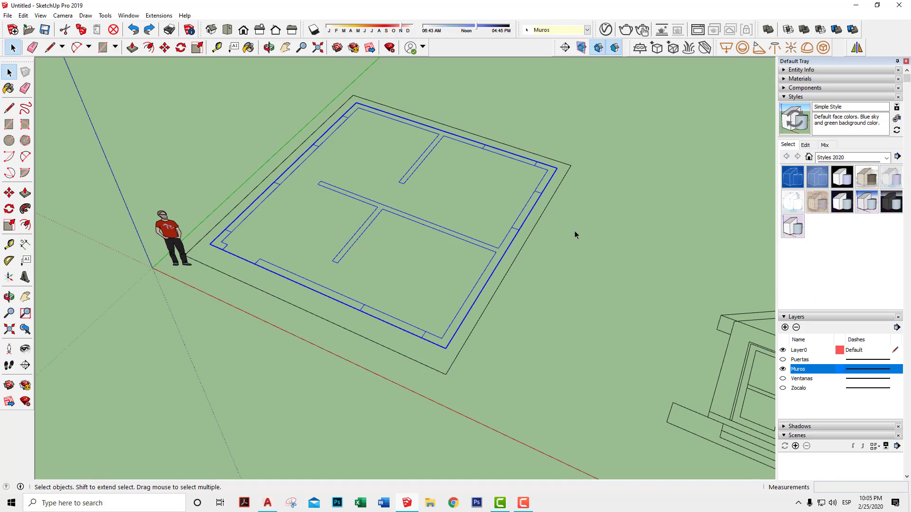
mouse_move(575, 233)
middle_mouse_down()
mouse_move(546, 240)
mouse_move(589, 235)
middle_mouse_up()
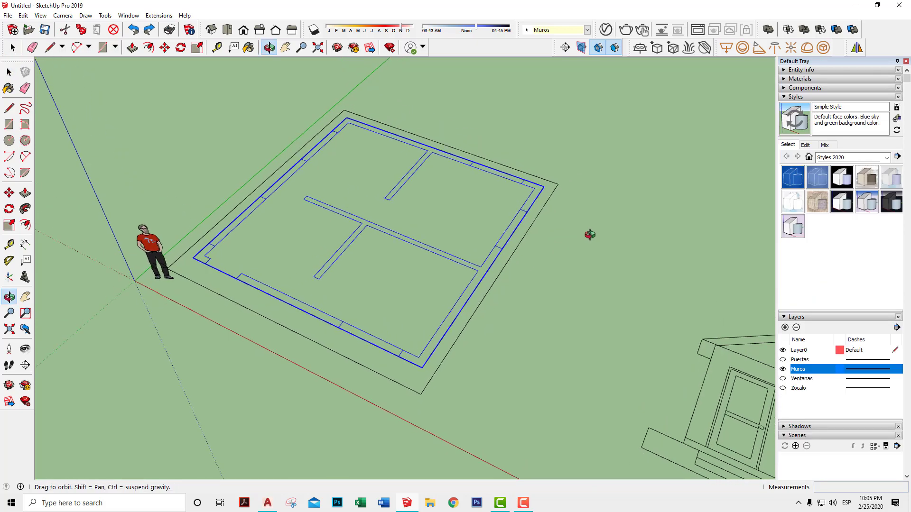
key("space")
left_click(598, 236)
scroll(600, 237, "up", 1)
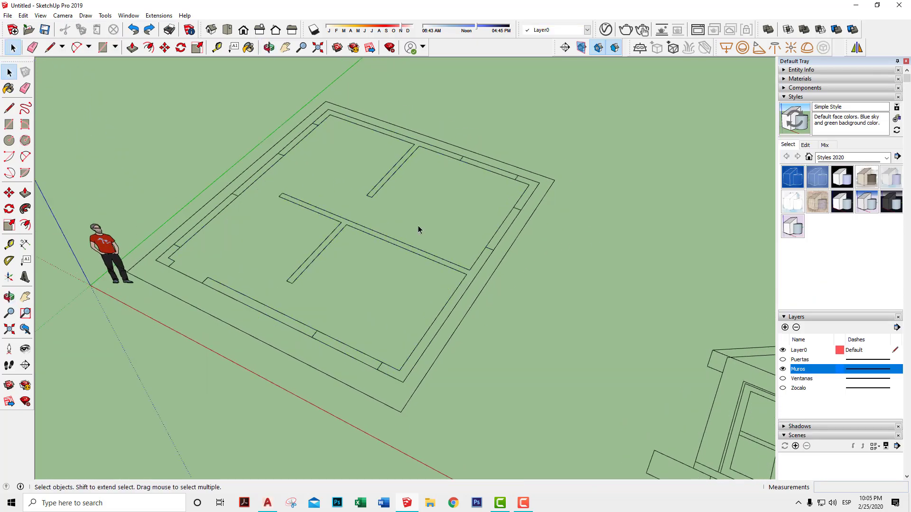
Draw one rectangle across the outer wall corners and one across the inner corners
key("r")
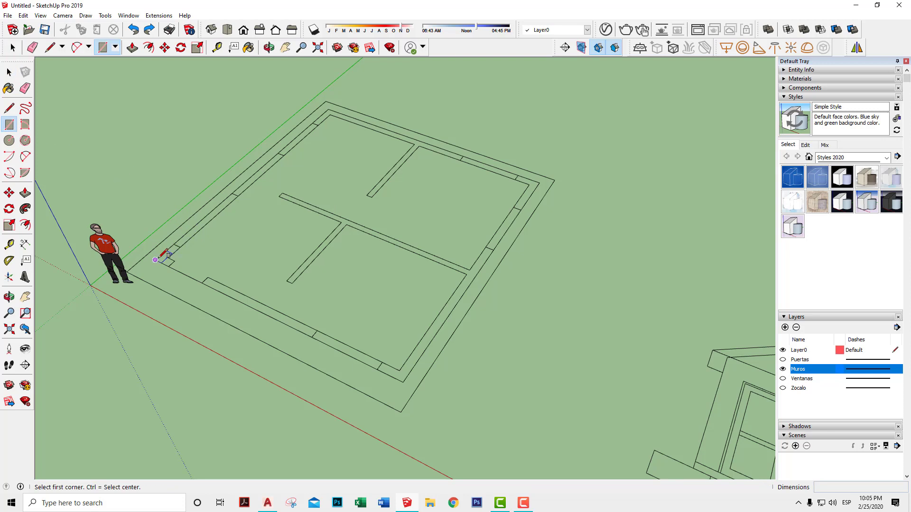
left_click(155, 260)
left_click(539, 181)
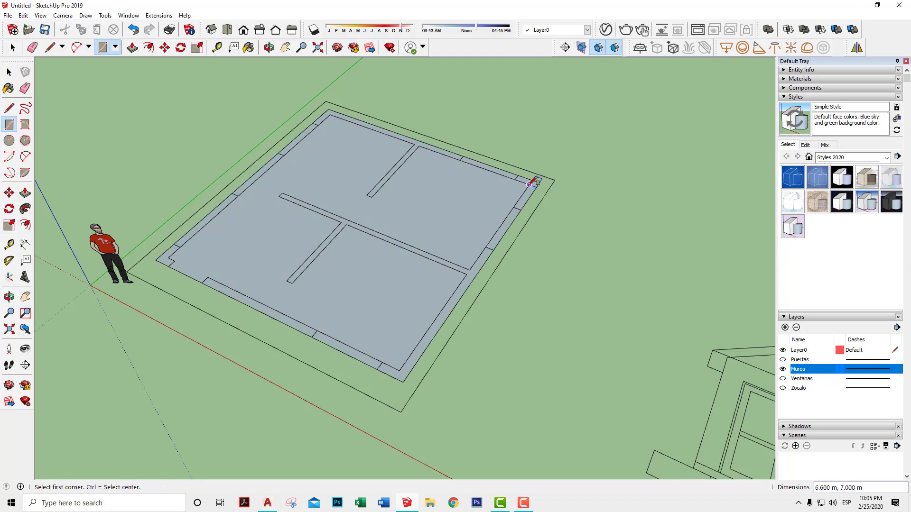
left_click(529, 184)
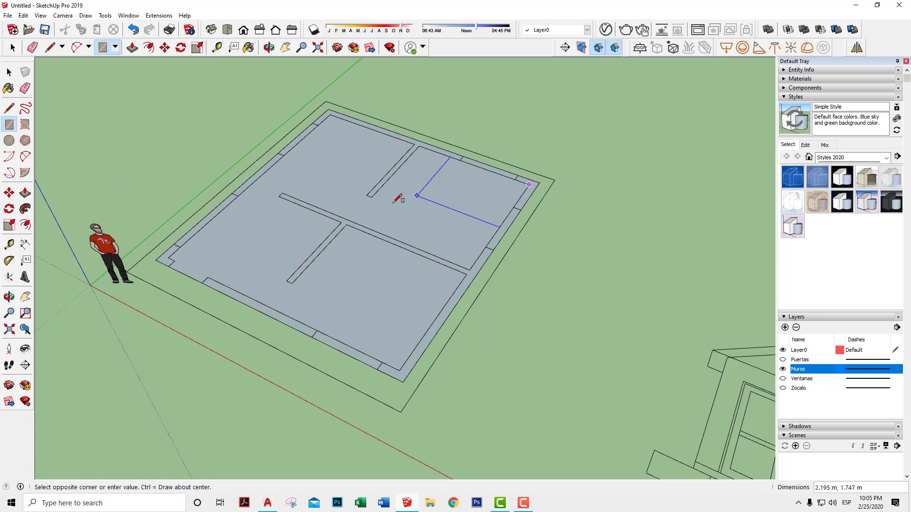
left_click(169, 259)
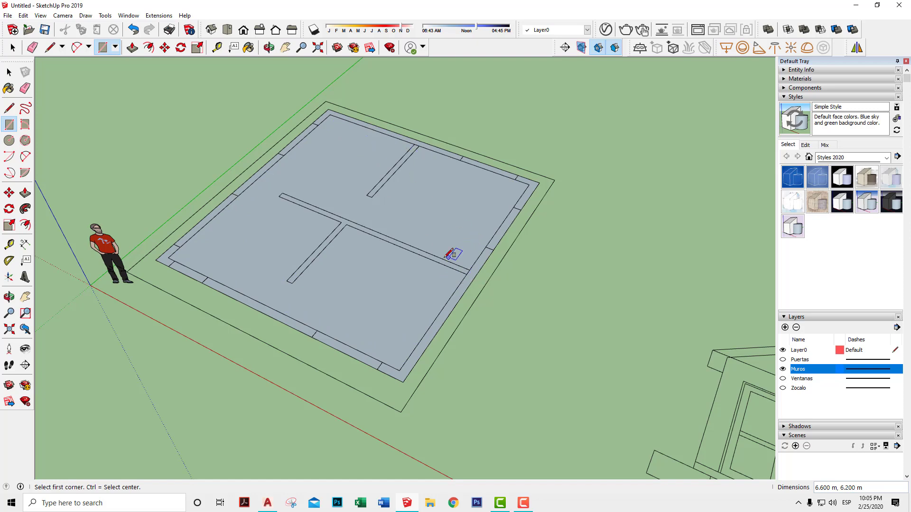
Select the inner floor face and the perimeter wall strip to confirm both are filled
key("space")
left_click(446, 267)
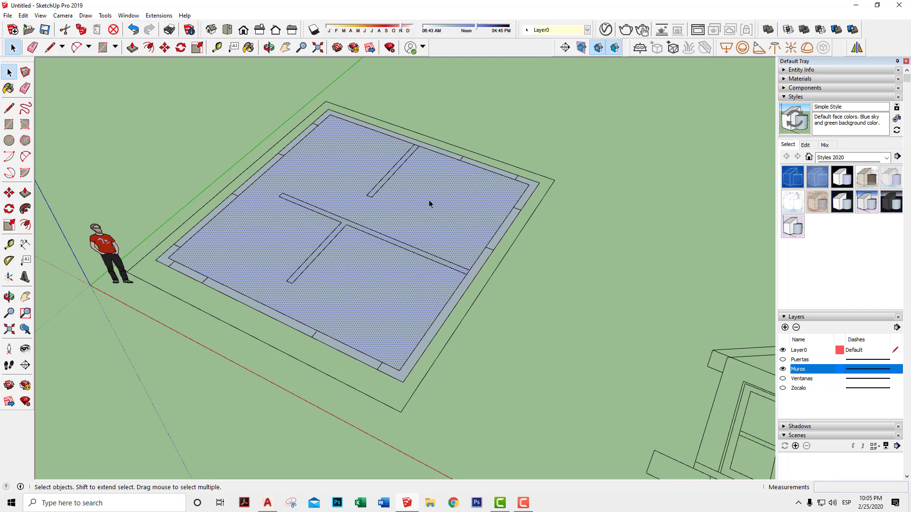
left_click(486, 260)
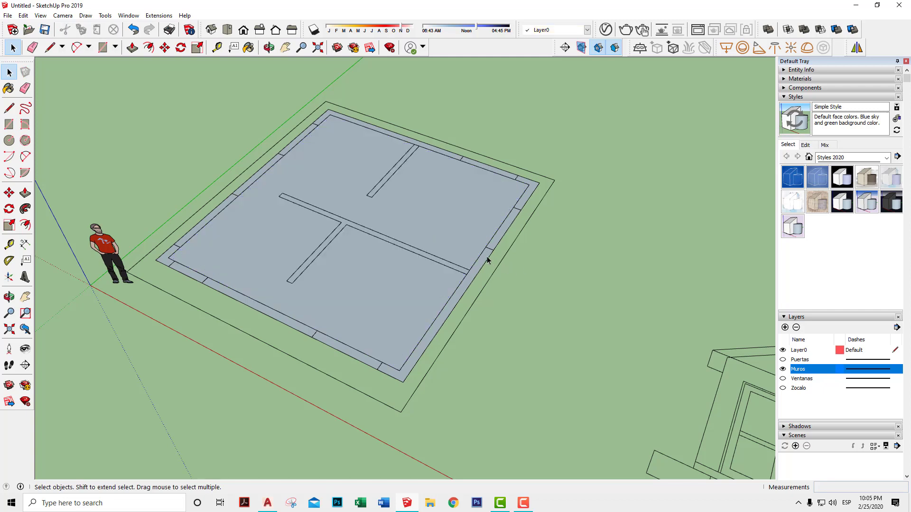
scroll(476, 266, "up", 2)
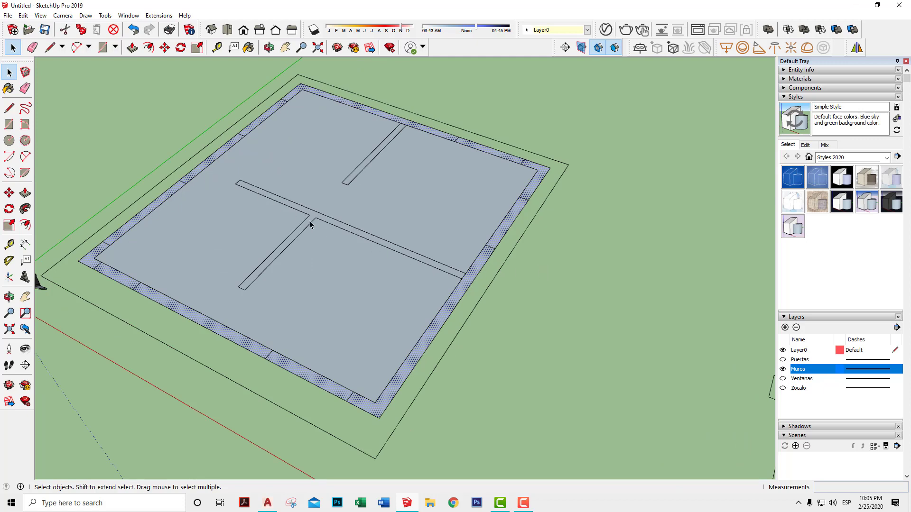
left_click(444, 198)
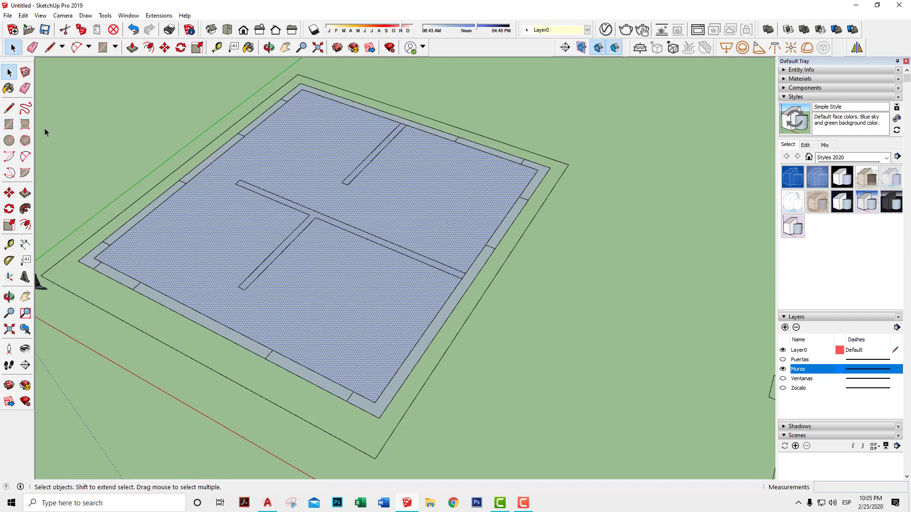
Draw rectangles for the upper, long cross and lower interior partitions
left_click(9, 125)
left_click(341, 182)
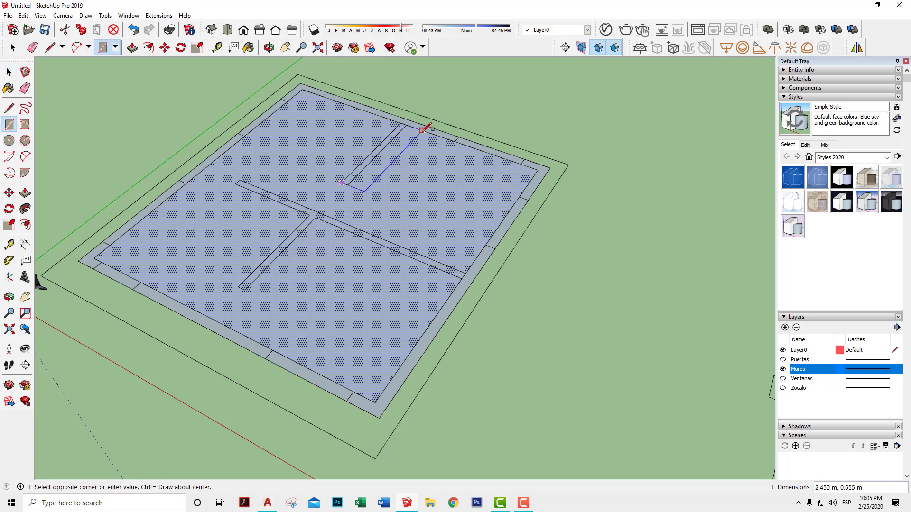
left_click(406, 125)
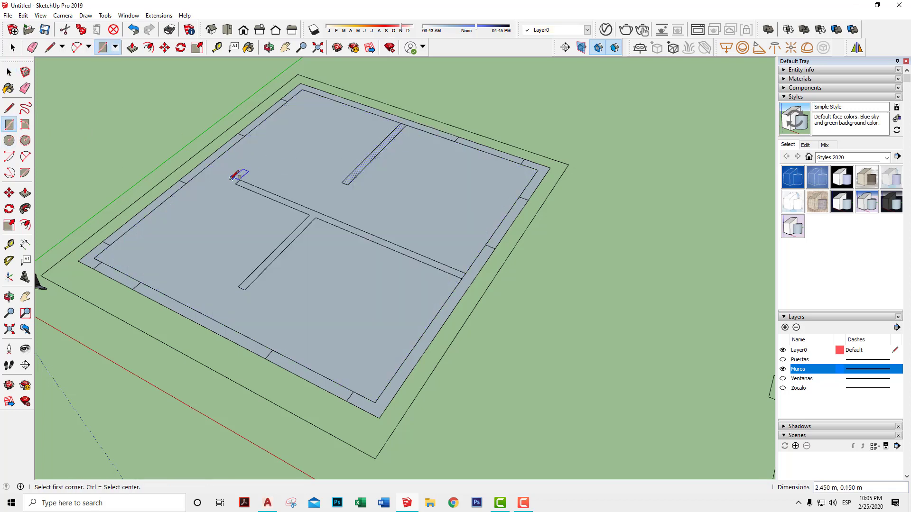
left_click(235, 185)
left_click(476, 270)
left_click(310, 214)
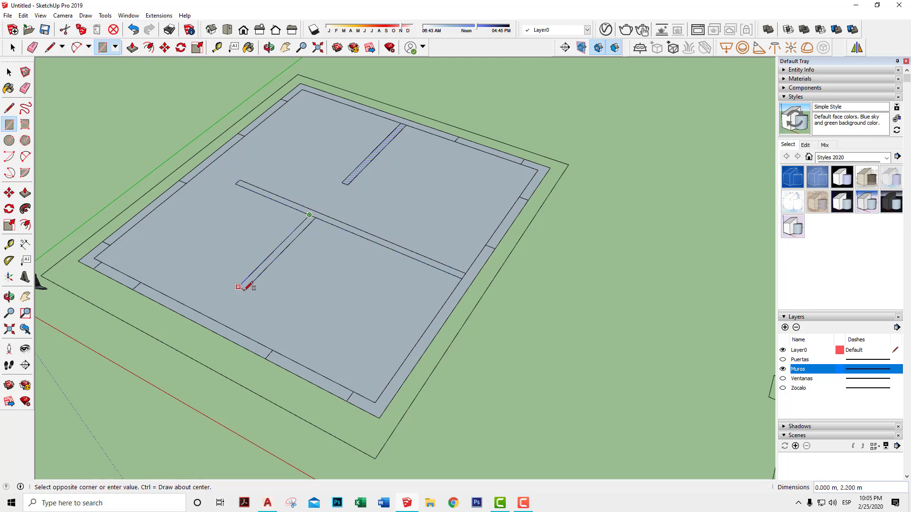
left_click(244, 290)
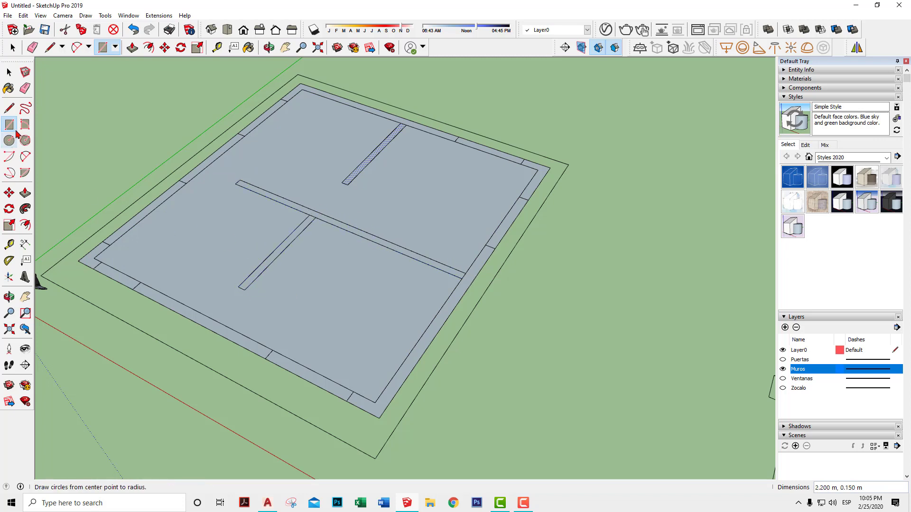
Erase the edges where the partitions meet the perimeter wall strip
left_click(25, 88)
scroll(418, 237, "up", 2)
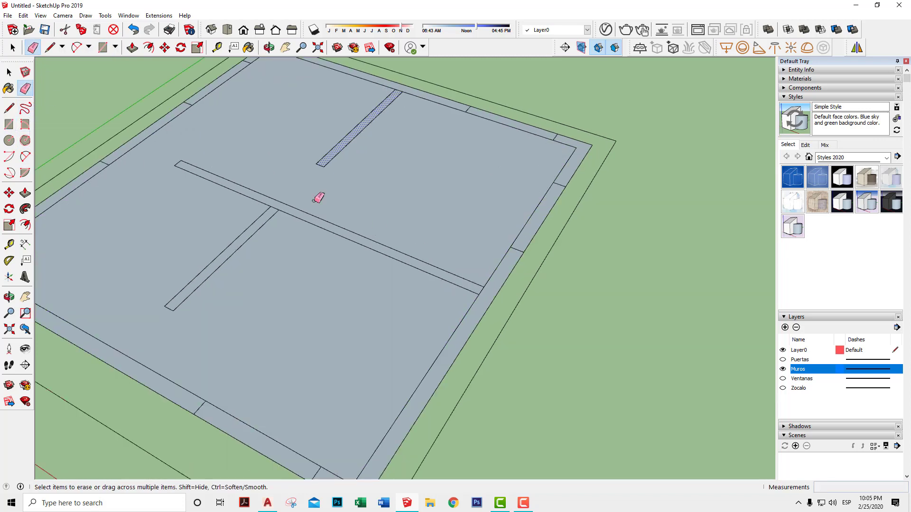
left_click(278, 207)
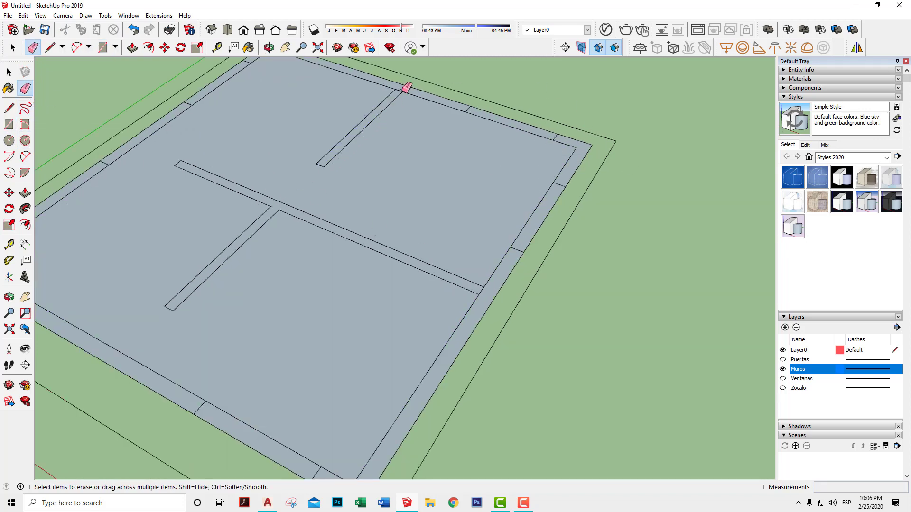
scroll(653, 189, "down", 3)
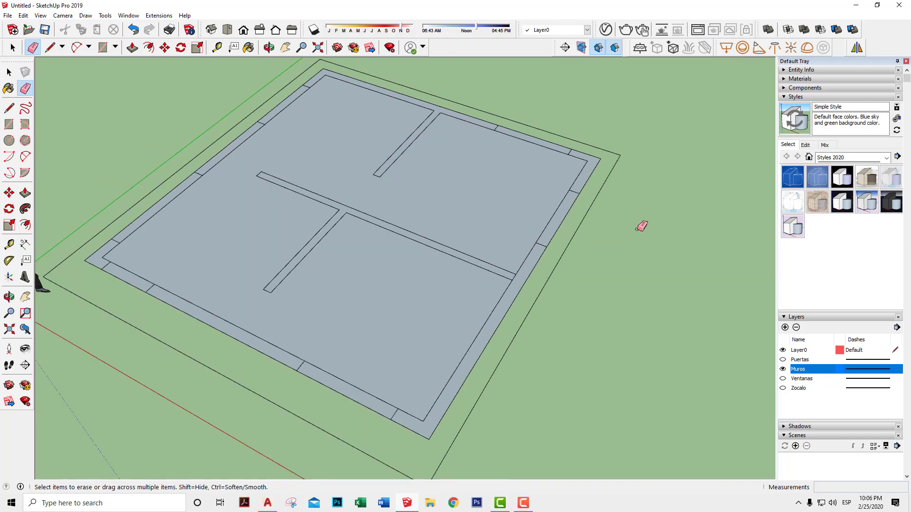
scroll(534, 241, "up", 2)
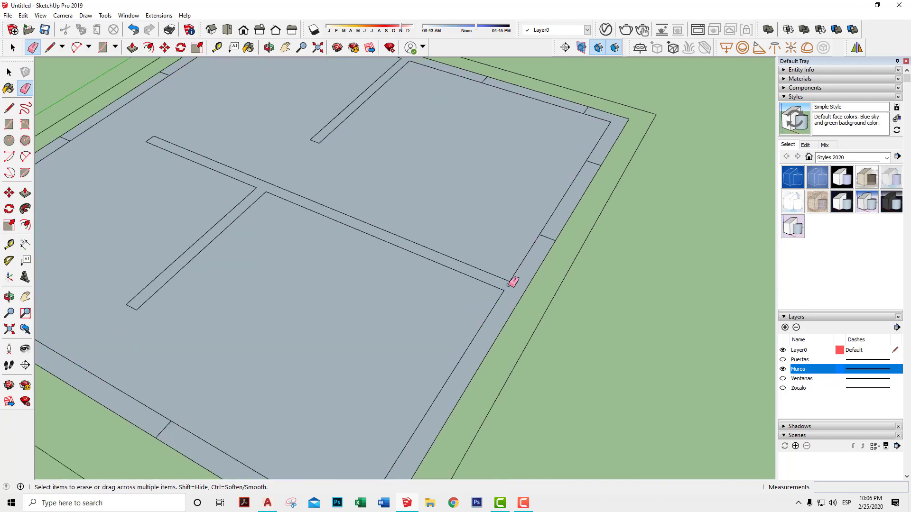
scroll(636, 284, "down", 2)
scroll(636, 285, "down", 2)
scroll(636, 285, "down", 1)
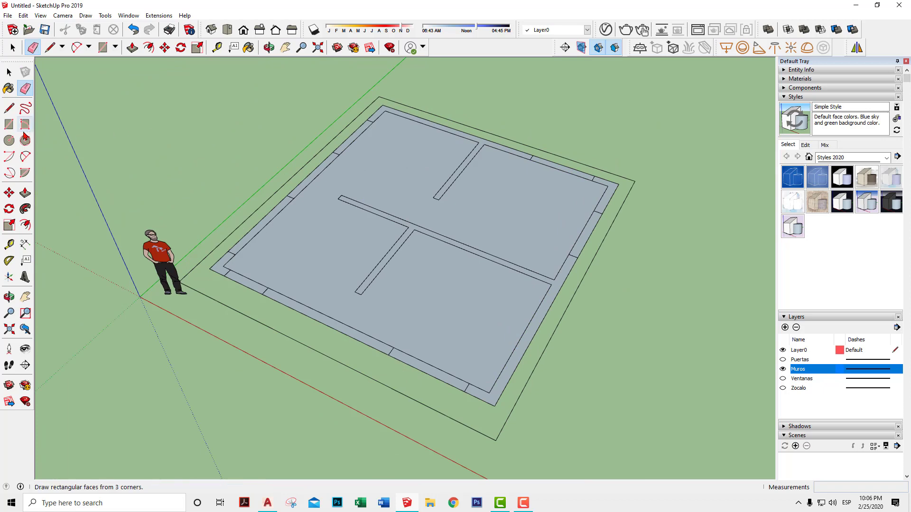
left_click(9, 72)
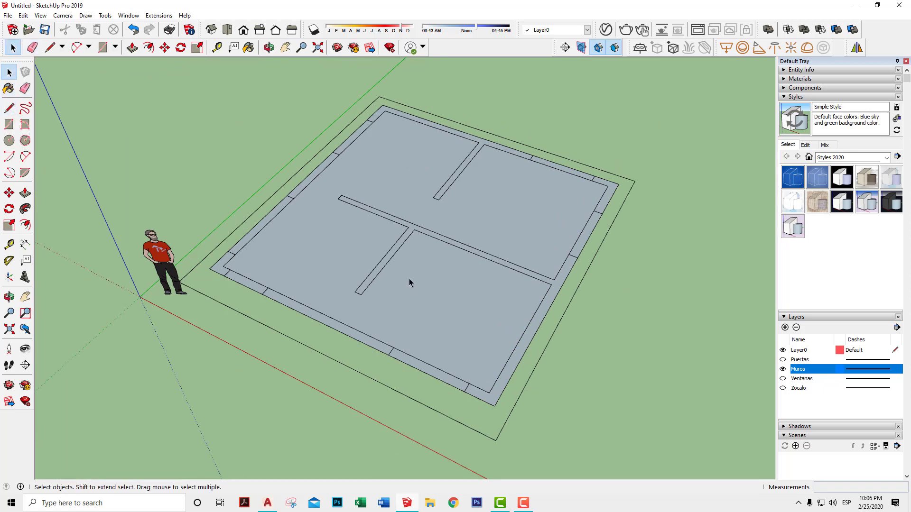
Make the perimeter wall face and its edges into a group
left_click(433, 236)
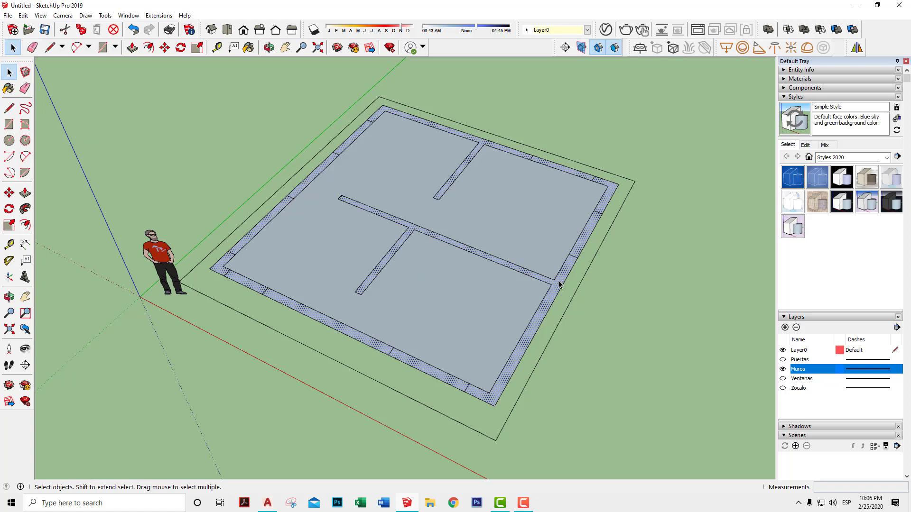
scroll(559, 285, "up", 1)
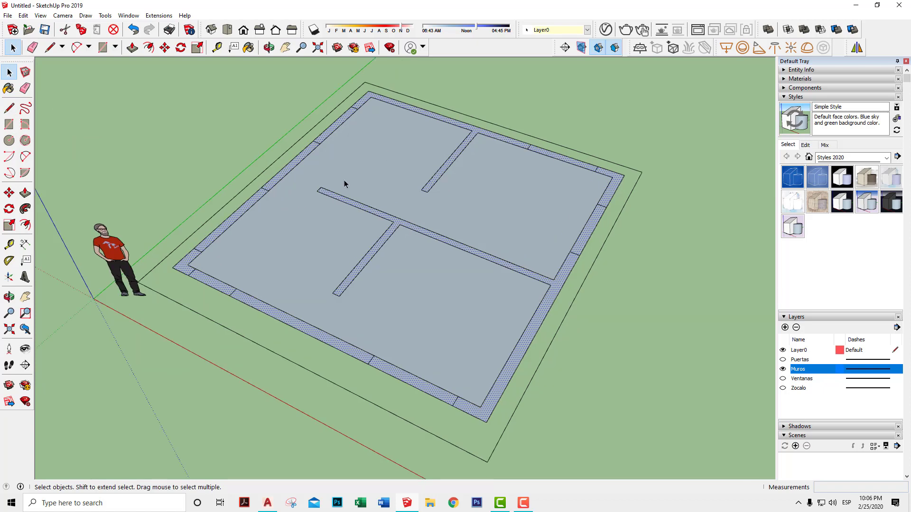
double_click(558, 285)
right_click(558, 286)
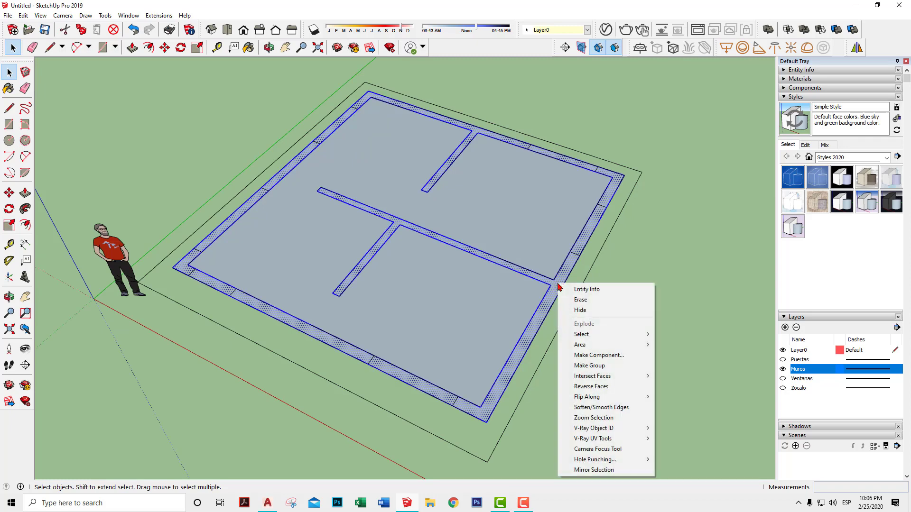
left_click(604, 364)
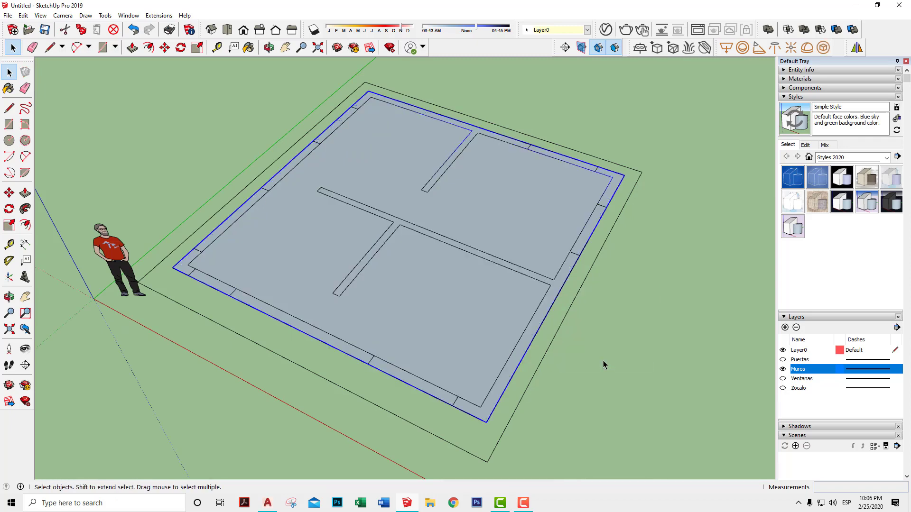
Group the inner floor face with its edges and open that group for editing
left_click(467, 219)
double_click(466, 219)
right_click(467, 220)
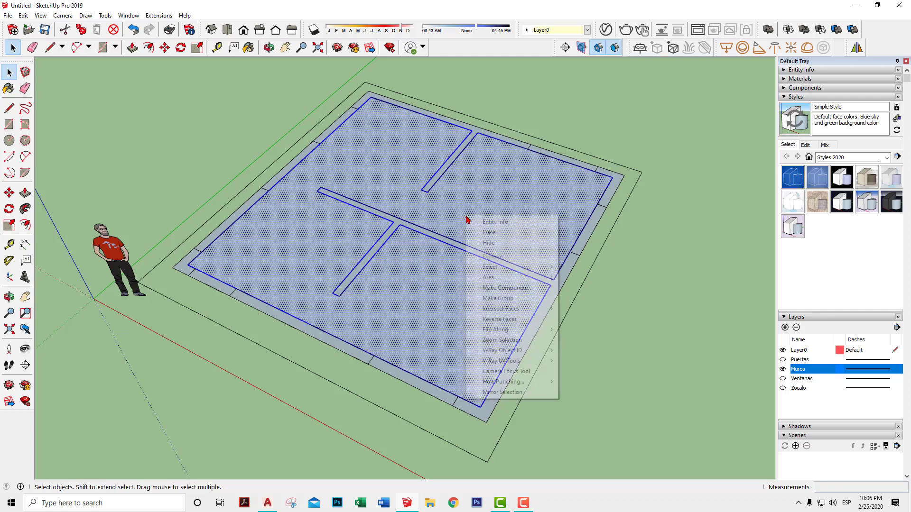
left_click(498, 299)
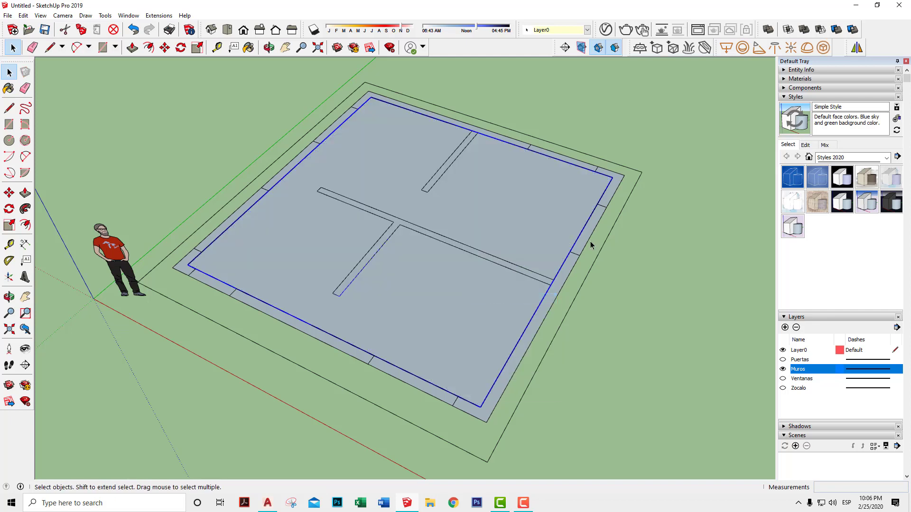
double_click(511, 217)
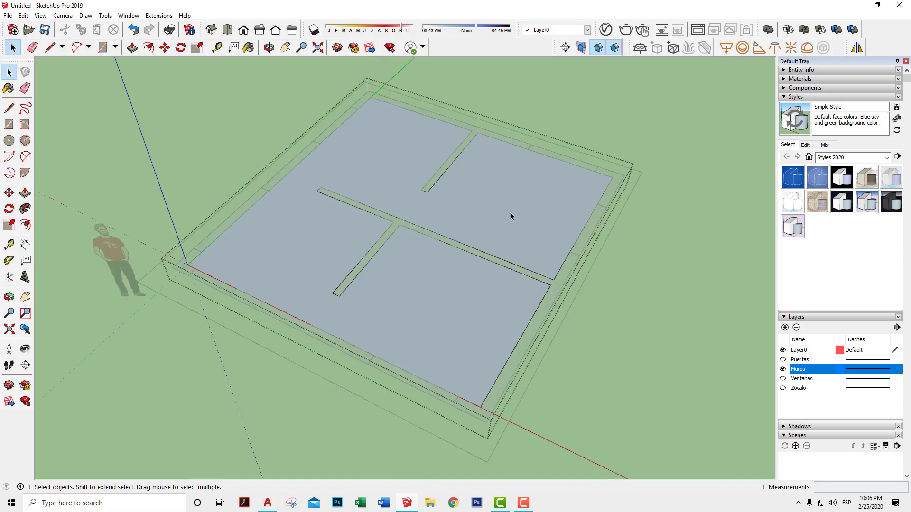
Push/pull the floor face up into a 0.150 m slab and close the group
key("p")
left_click_drag(511, 217, 511, 204)
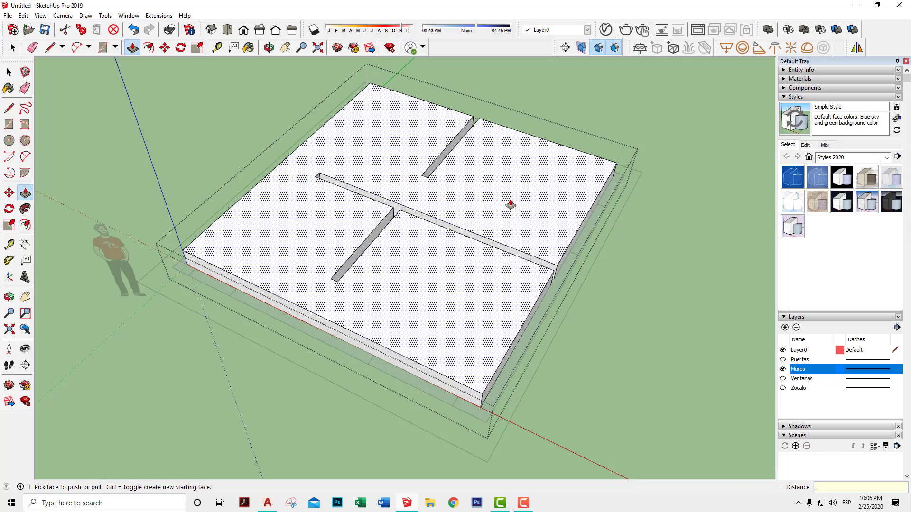
type(".15")
key("Return")
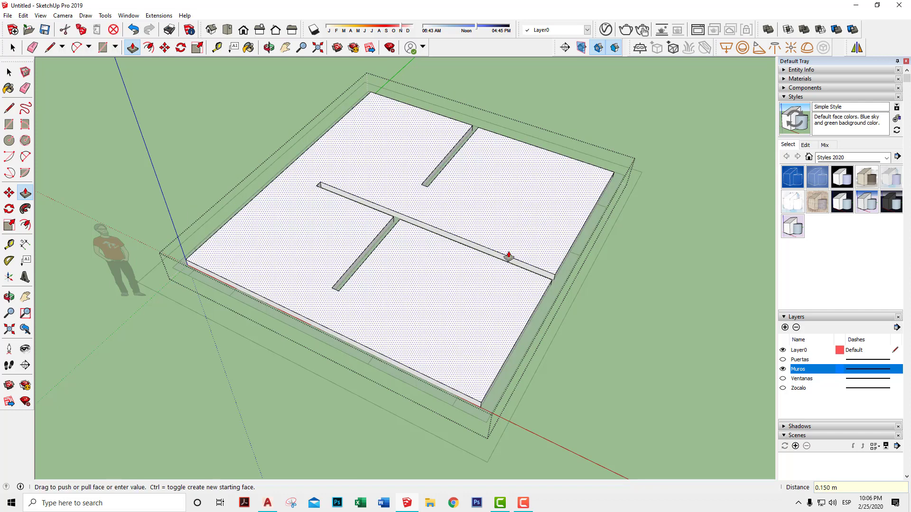
left_click(7, 72)
left_click(258, 305)
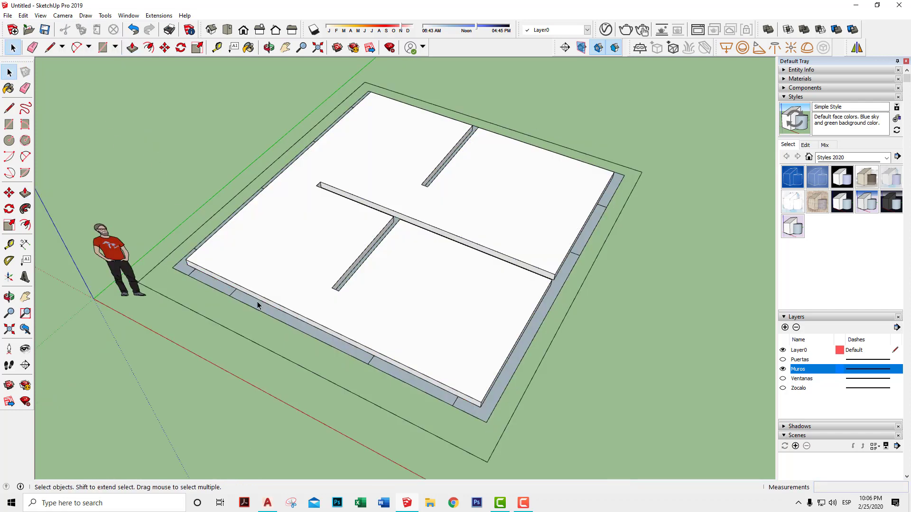
Orbit and zoom until the reference house drawing faces the view
scroll(593, 376, "down", 2)
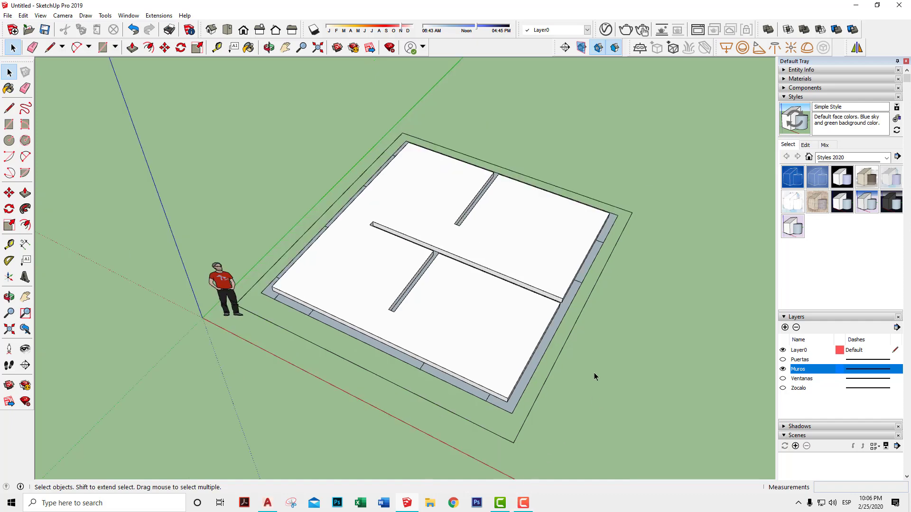
middle_click_drag(594, 376, 555, 340)
scroll(419, 320, "up", 5)
mouse_move(419, 319)
middle_mouse_down()
mouse_move(412, 264)
mouse_move(426, 230)
middle_mouse_up()
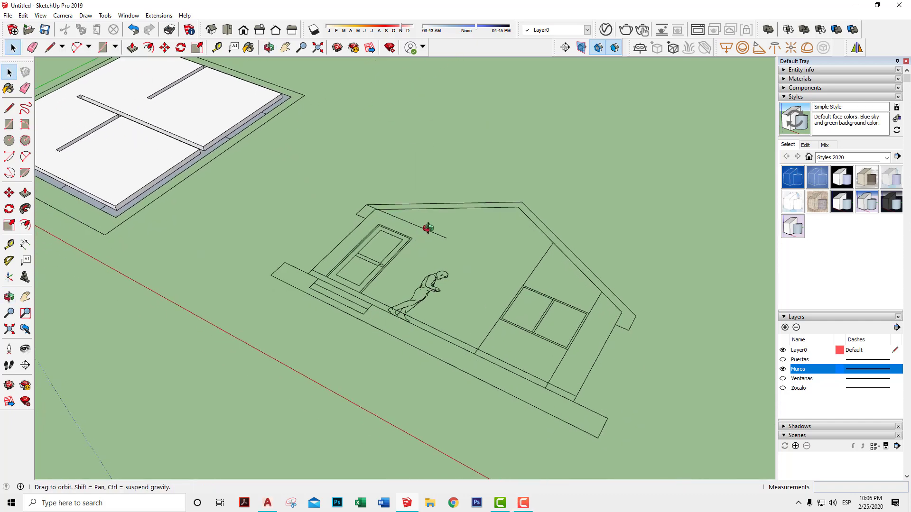
scroll(458, 288, "up", 2)
Place a 0.150 m dimension on the curb of the reference house drawing
left_click(25, 244)
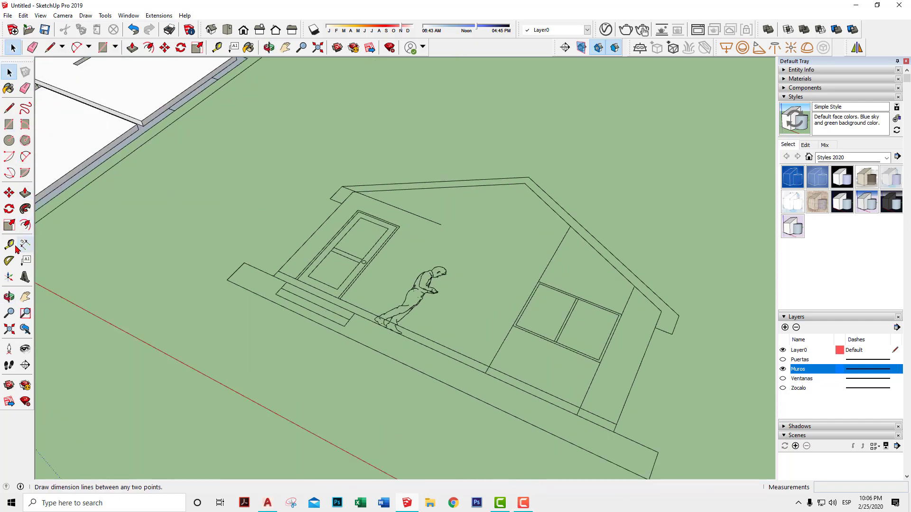
scroll(413, 333, "up", 2)
scroll(413, 334, "up", 1)
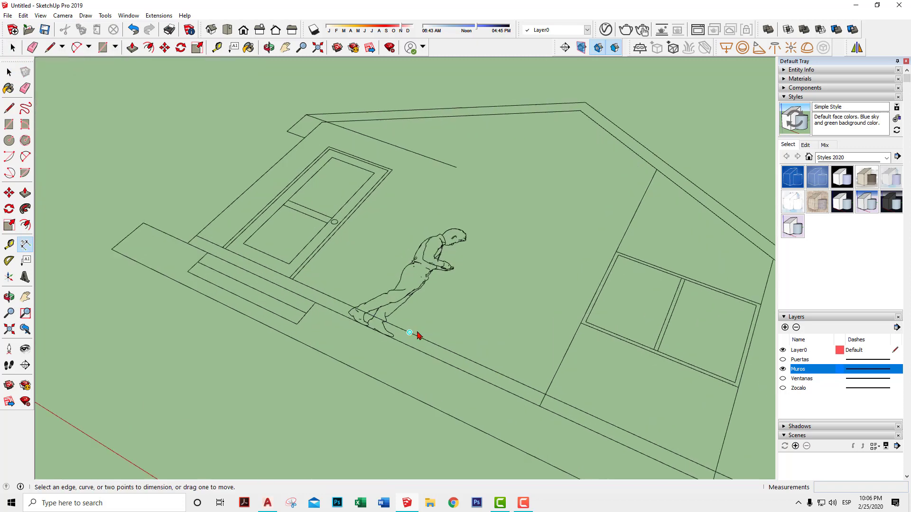
left_click(424, 354)
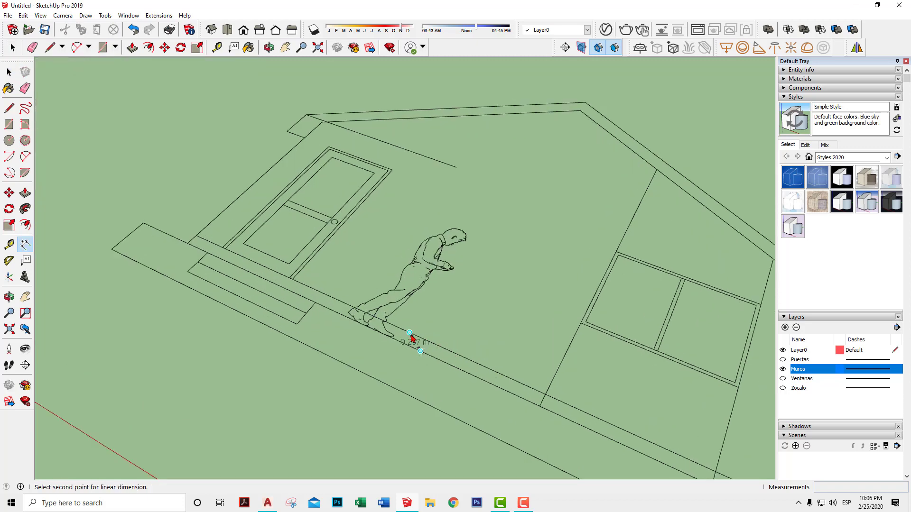
key("Escape")
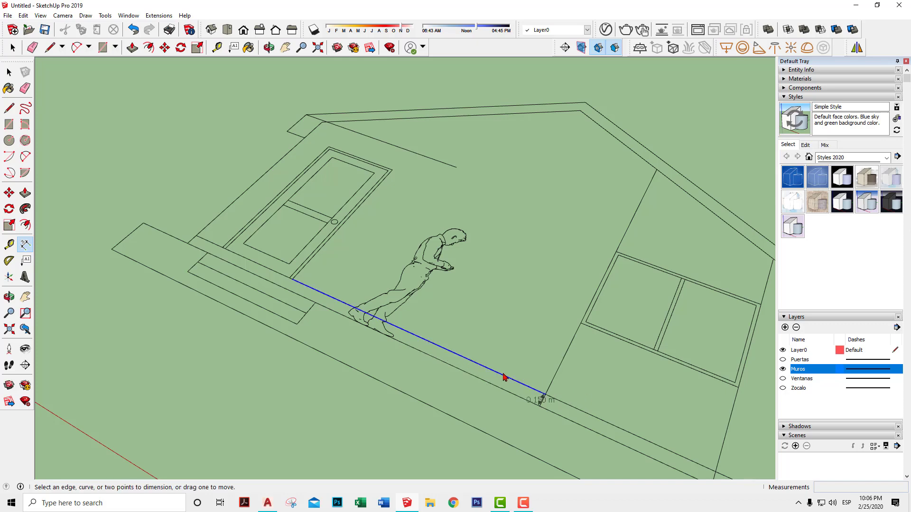
Zoom out and pan to bring the floor slab back into view
scroll(538, 400, "up", 2)
scroll(535, 403, "up", 2)
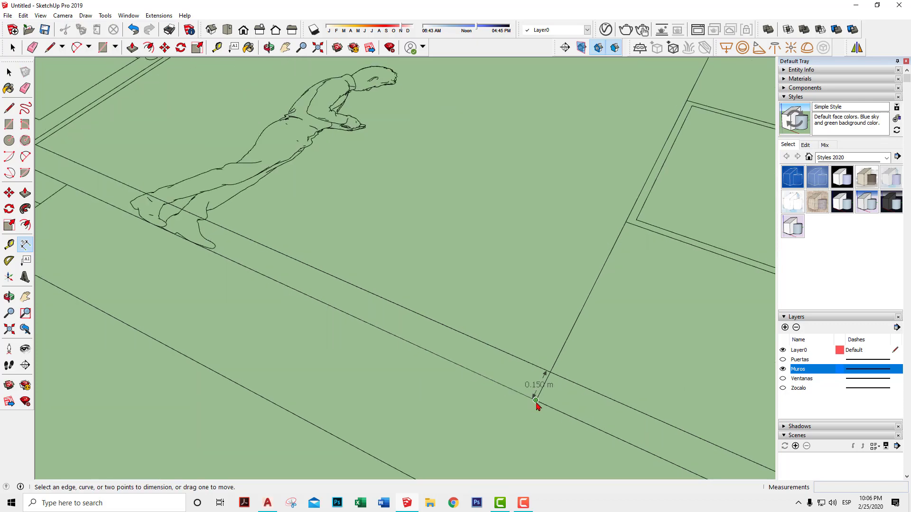
scroll(469, 337, "down", 3)
scroll(472, 341, "down", 3)
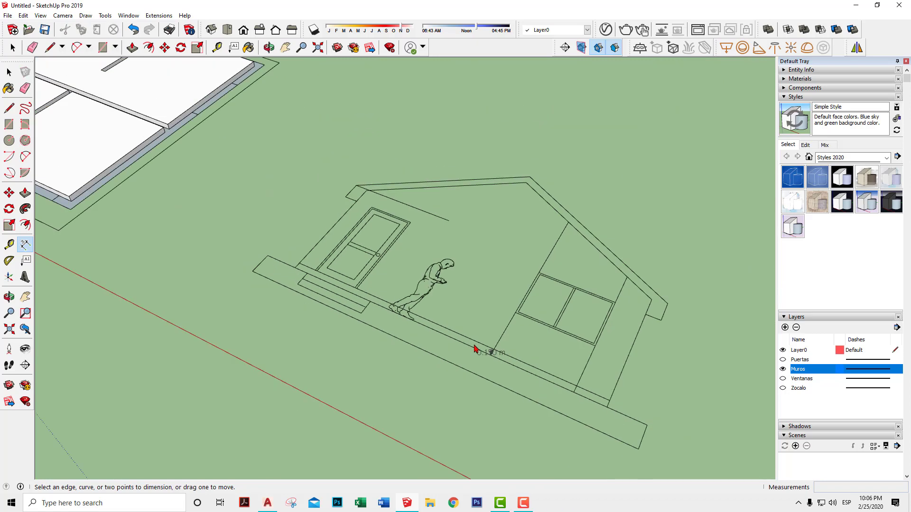
scroll(477, 347, "down", 3)
mouse_move(358, 276)
middle_mouse_down("shift")
mouse_move(474, 300)
mouse_move(514, 273)
mouse_move(459, 252)
middle_mouse_up("shift")
scroll(352, 243, "up", 3)
scroll(474, 280, "down", 2)
left_click(8, 108)
Orbit around the slab group and open it for editing
left_click(9, 72)
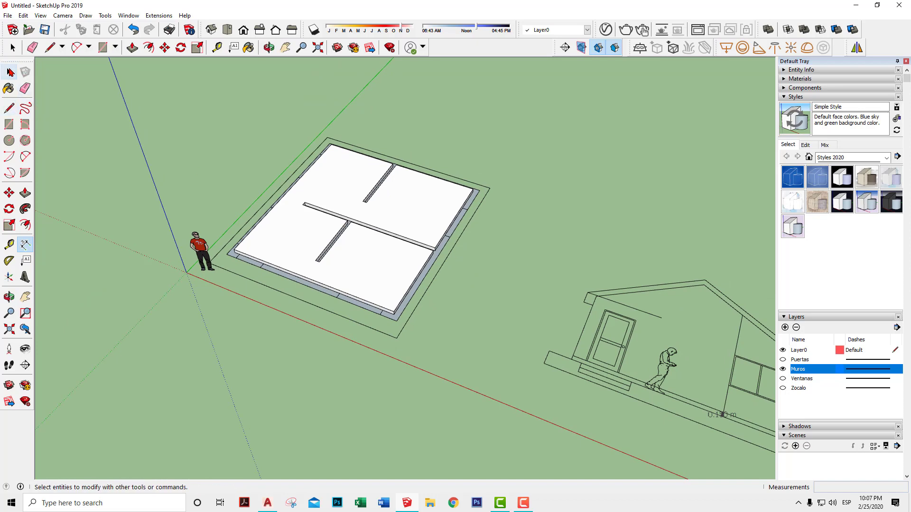
scroll(431, 262, "up", 2)
left_click(429, 273)
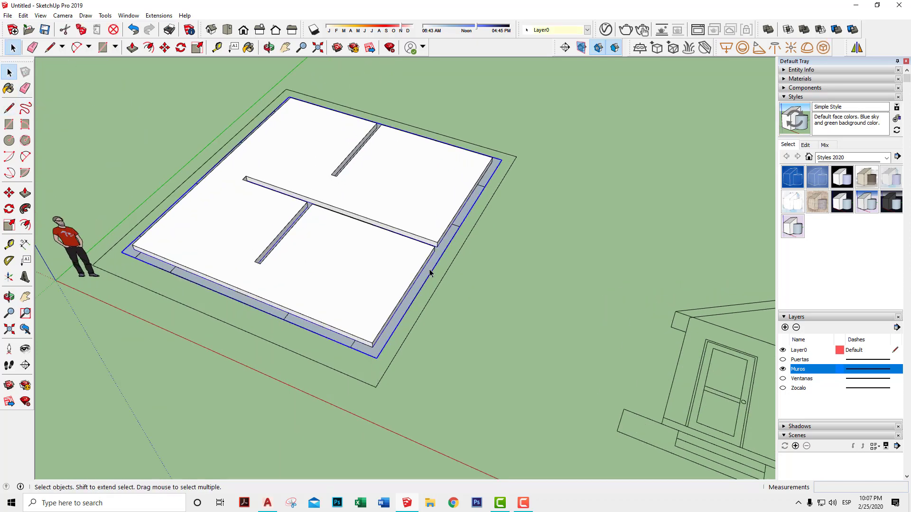
middle_click_drag(430, 268, 441, 270)
mouse_move(683, 336)
middle_mouse_down()
mouse_move(654, 297)
mouse_move(404, 283)
mouse_move(514, 282)
mouse_move(549, 270)
mouse_move(468, 254)
middle_mouse_up()
scroll(401, 284, "up", 3)
double_click(333, 250)
scroll(405, 264, "down", 2)
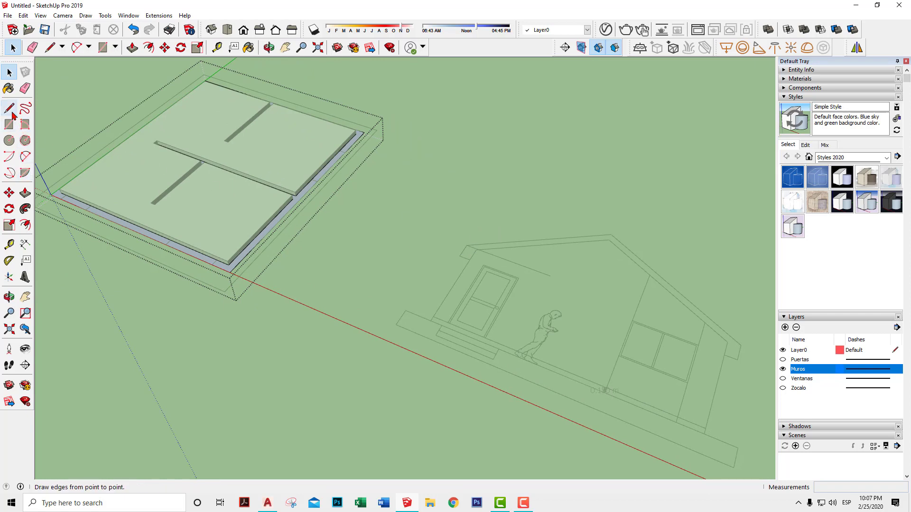
Measure the house drawing's wall height from the curb with the Tape Measure
left_click(10, 245)
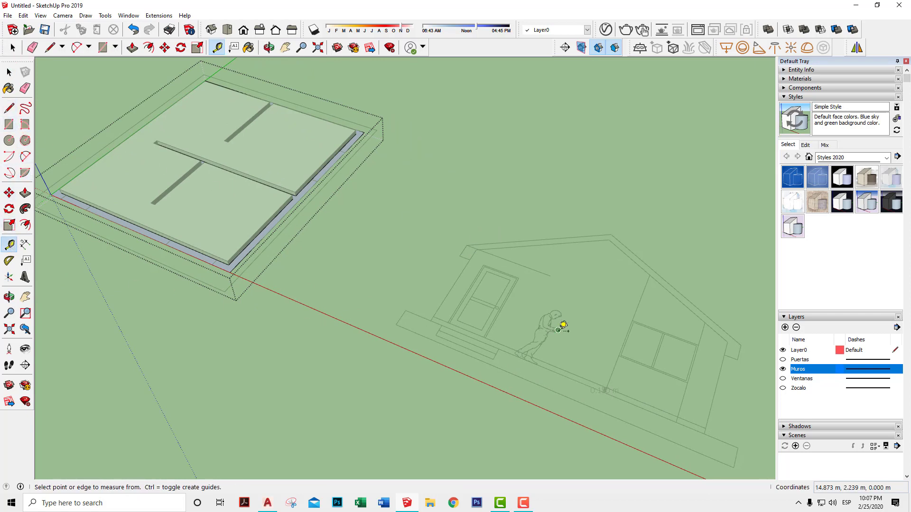
scroll(559, 321, "up", 1)
left_click(550, 374)
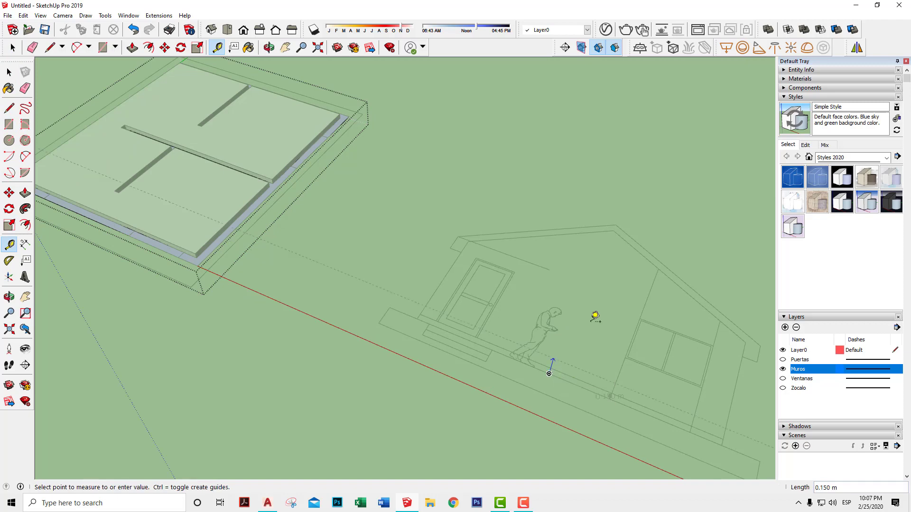
left_click(617, 226)
scroll(406, 235, "down", 2)
scroll(361, 214, "down", 1)
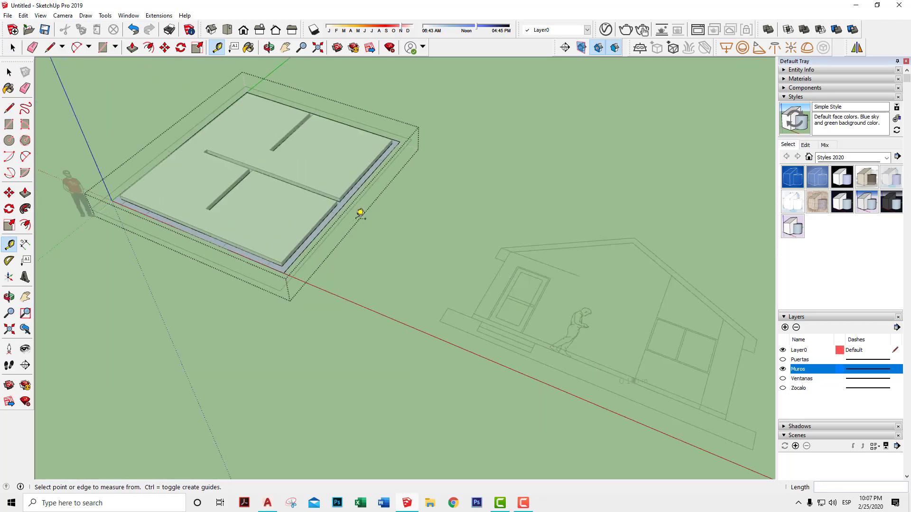
Push/pull the wall and partition faces up to 4.850 m and orbit to look inside
key("p")
left_click(335, 206)
left_click(334, 135)
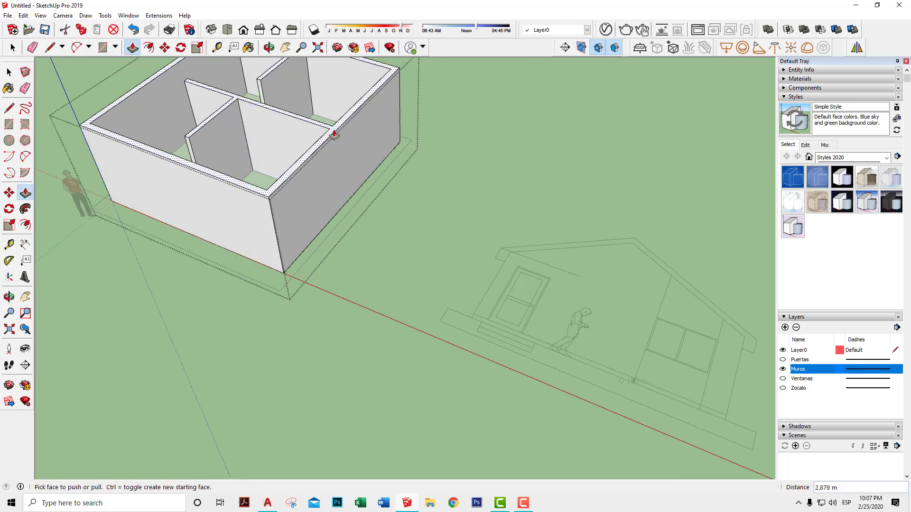
type("5")
key("Return")
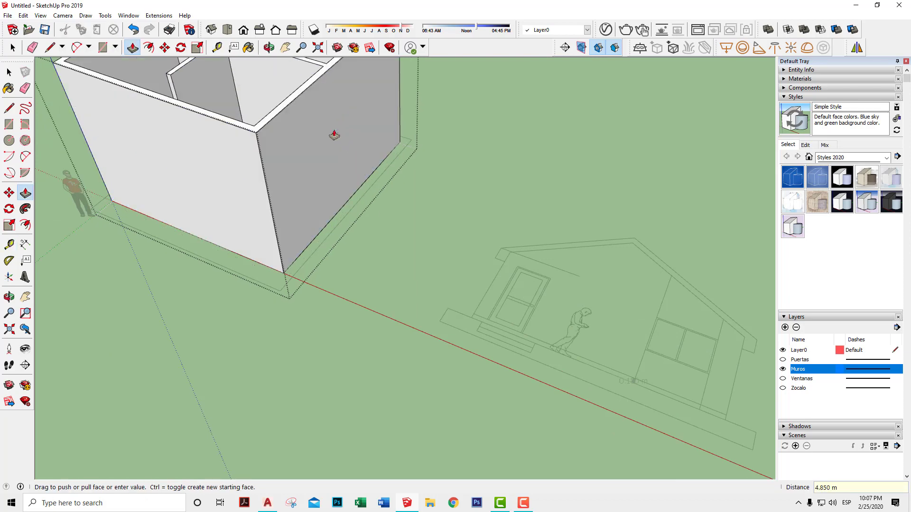
scroll(336, 143, "down", 3)
middle_click_drag(339, 152, 565, 286)
key("space")
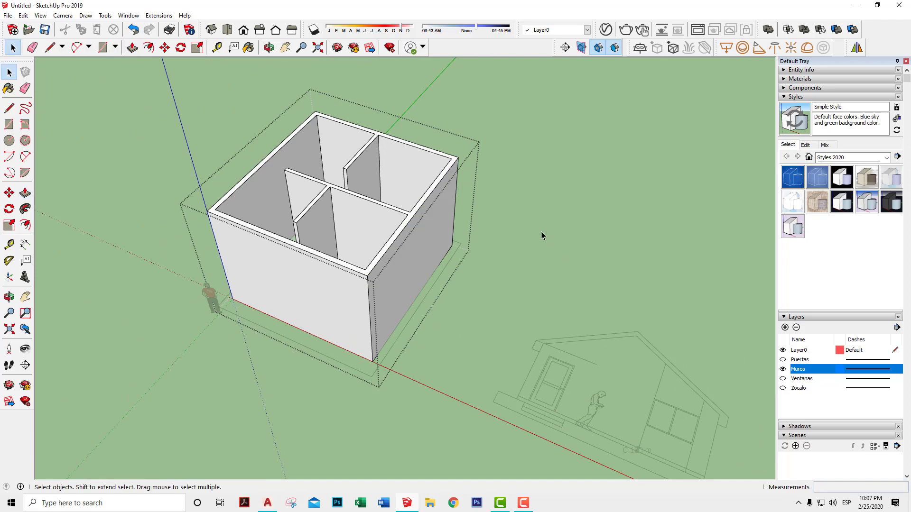
mouse_move(543, 234)
middle_mouse_down()
mouse_move(481, 250)
mouse_move(364, 226)
mouse_move(477, 320)
mouse_move(281, 295)
mouse_move(262, 321)
mouse_move(416, 383)
mouse_move(602, 269)
middle_mouse_up()
Select the walled house group and orbit to a steeper view into the rooms
left_click(519, 238)
scroll(515, 252, "up", 3)
scroll(536, 266, "up", 3)
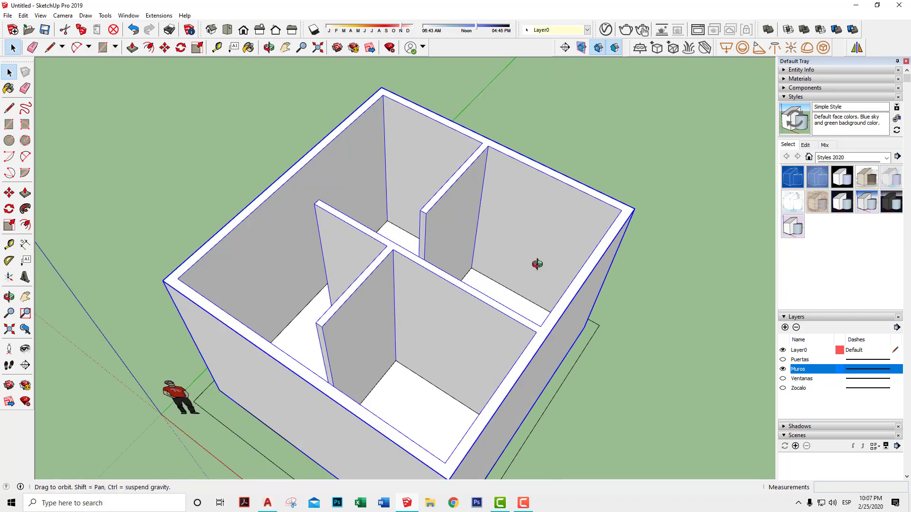
mouse_move(537, 266)
middle_mouse_down()
mouse_move(515, 227)
mouse_move(474, 358)
mouse_move(507, 325)
mouse_move(488, 299)
mouse_move(330, 265)
mouse_move(394, 268)
mouse_move(247, 274)
mouse_move(305, 271)
mouse_move(384, 286)
middle_mouse_up()
scroll(507, 325, "down", 2)
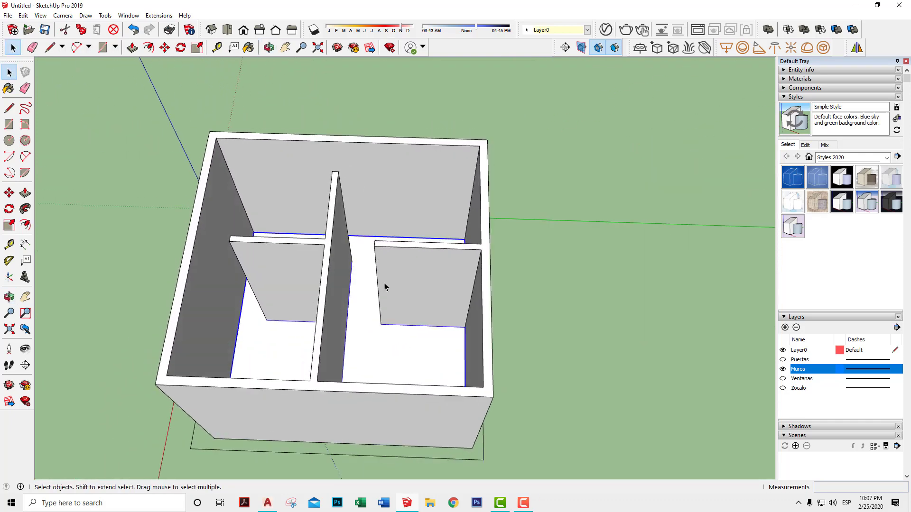
scroll(386, 287, "up", 3)
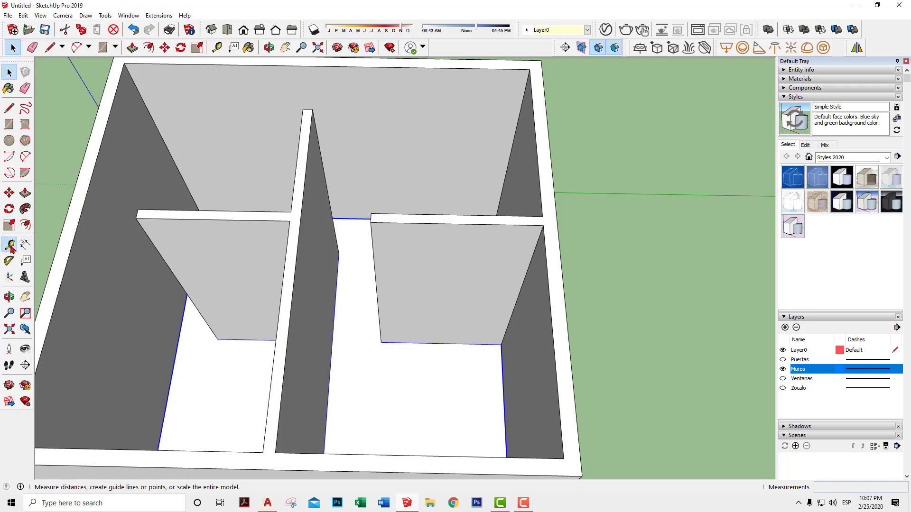
Pull guide lines from the partitions' bottom edges to about 2.1 m above the floor
left_click(9, 246)
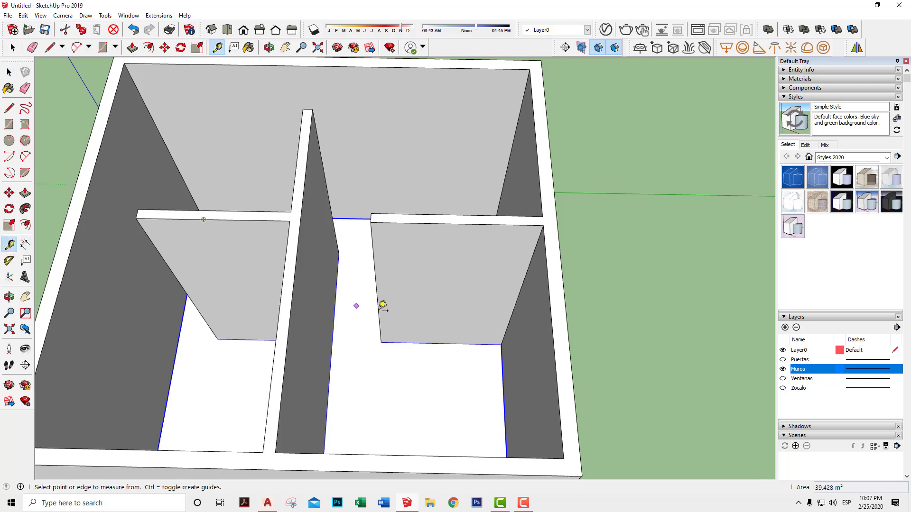
left_click(422, 337)
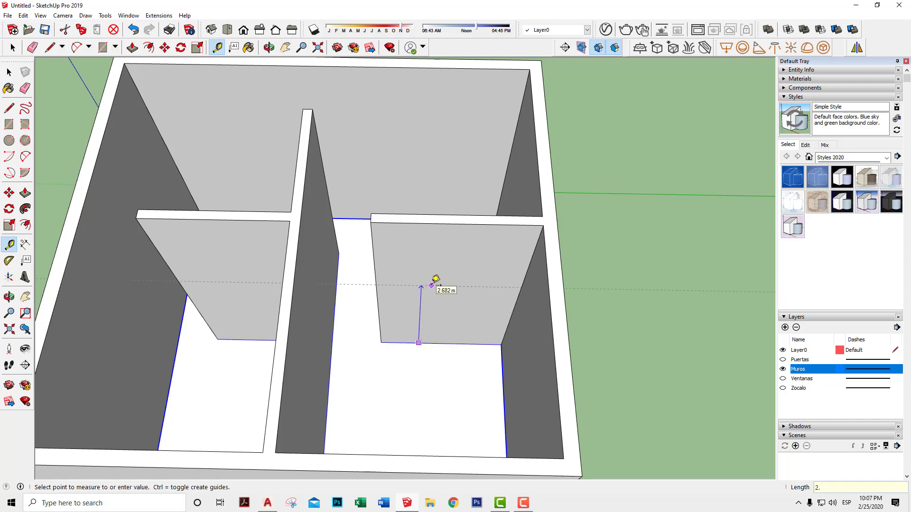
mouse_move(366, 230)
middle_mouse_down()
mouse_move(374, 236)
mouse_move(137, 259)
mouse_move(344, 217)
middle_mouse_up()
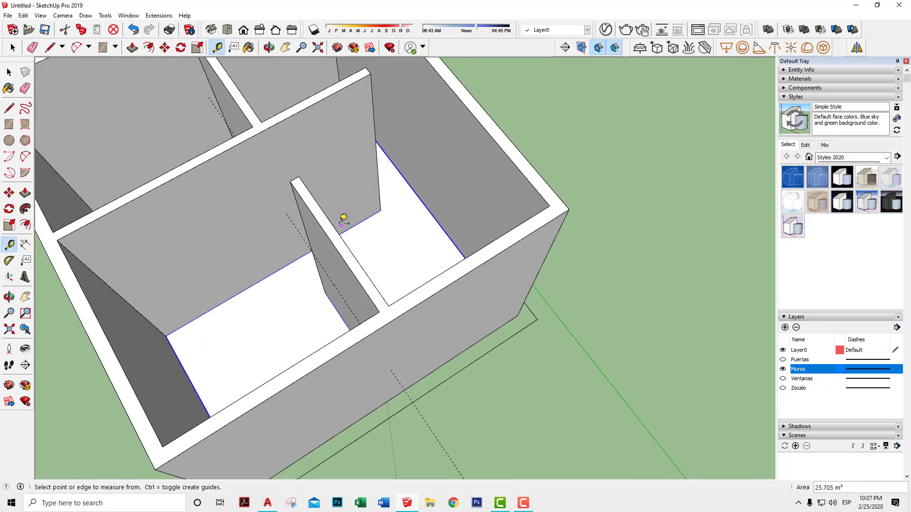
left_click(278, 270)
mouse_move(499, 277)
middle_mouse_down()
mouse_move(291, 228)
mouse_move(386, 169)
mouse_move(455, 240)
mouse_move(342, 212)
middle_mouse_up()
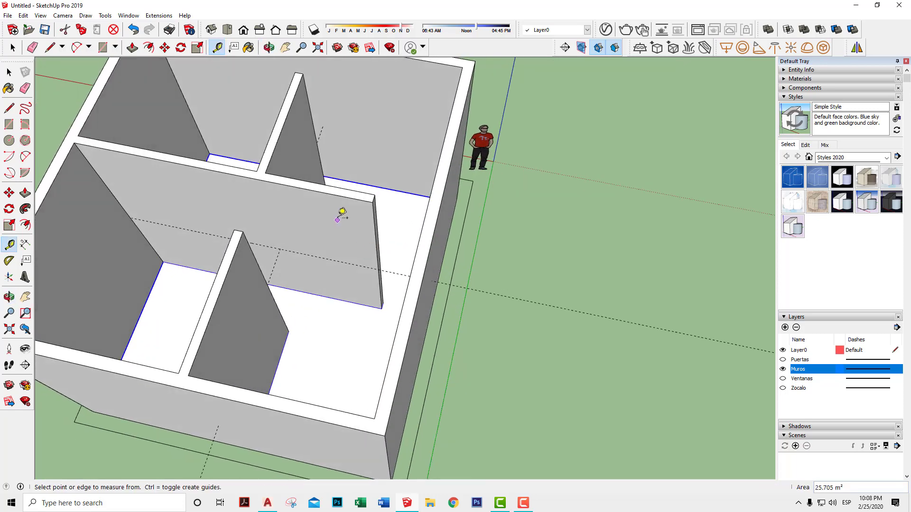
scroll(341, 212, "up", 2)
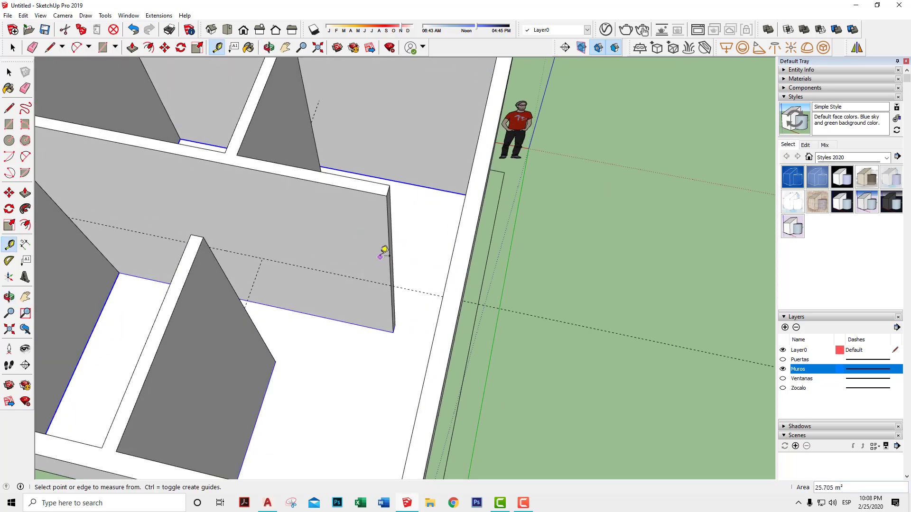
Open the walls group for editing
key("space")
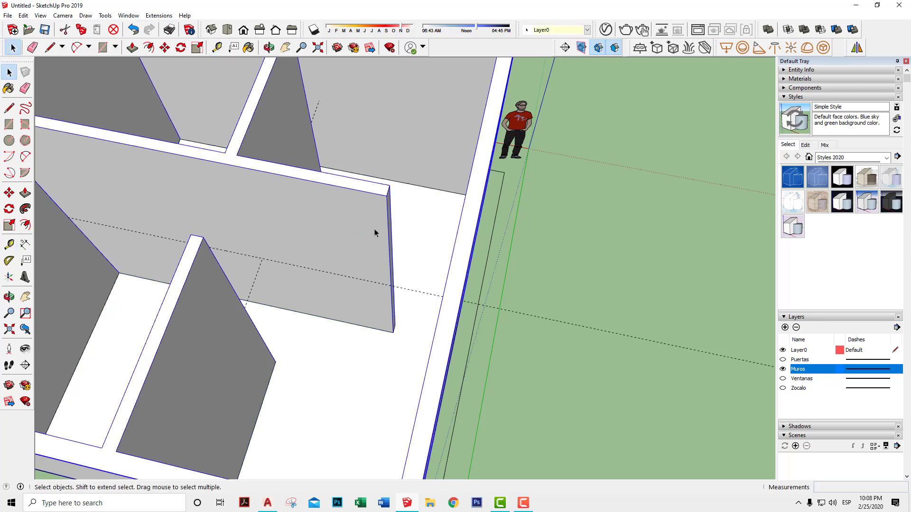
double_click(375, 233)
scroll(408, 264, "up", 3)
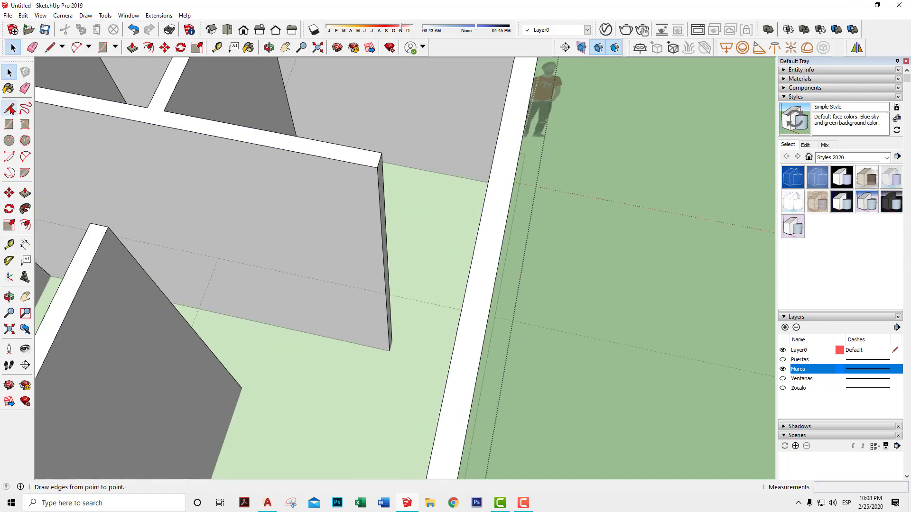
Split the first partition's edge and pull it up 0.900 m
key("o")
left_click_drag(422, 308, 363, 288)
key("l")
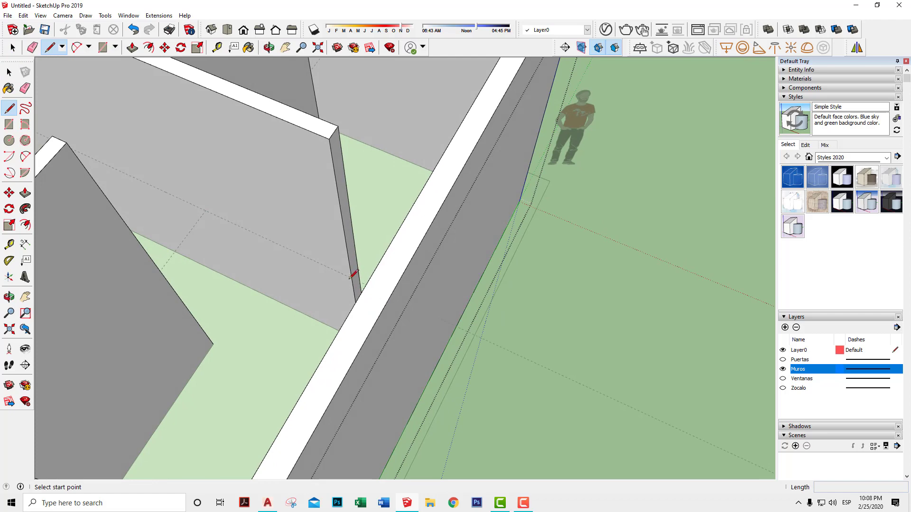
left_click(352, 277)
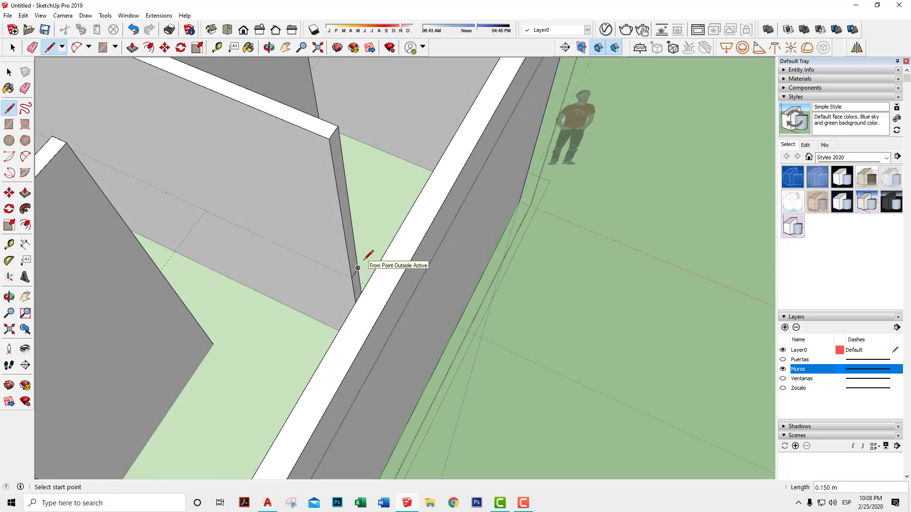
key("p")
left_click_drag(343, 202, 455, 135)
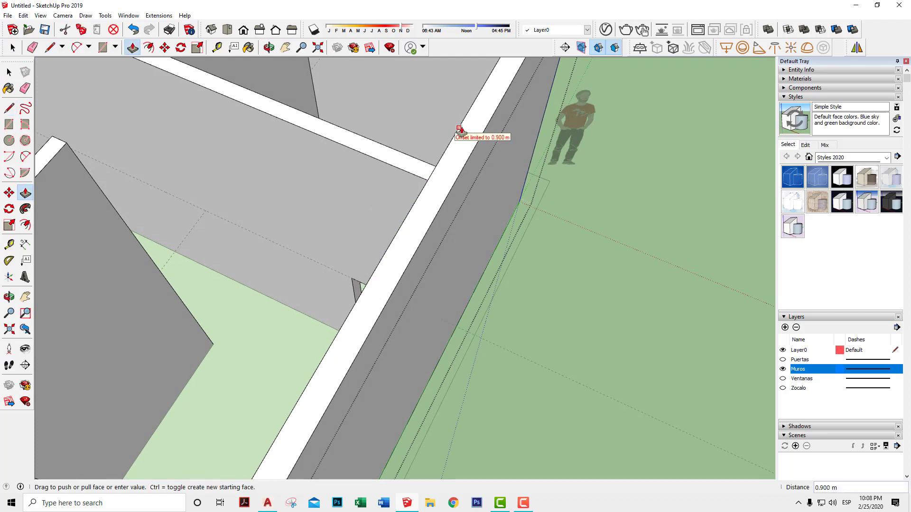
scroll(442, 235, "down", 2)
middle_click_drag(442, 236, 403, 224)
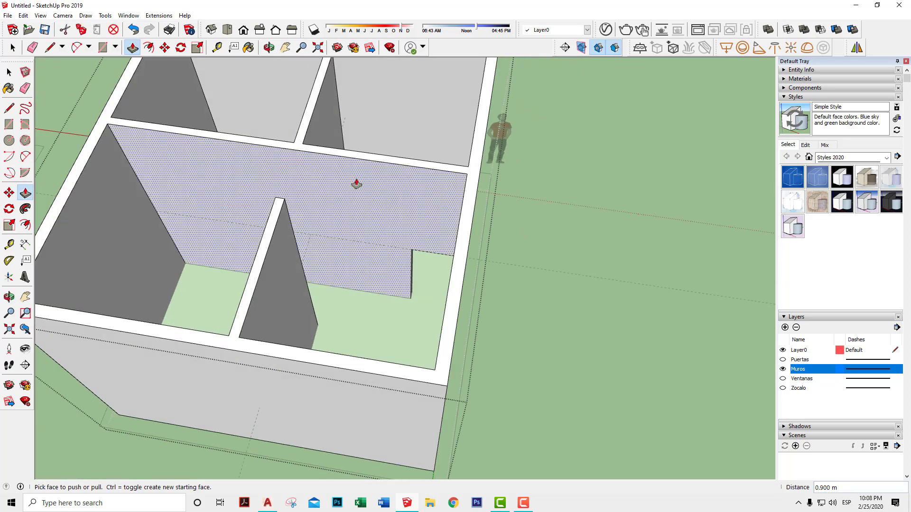
mouse_move(356, 183)
middle_mouse_down()
mouse_move(291, 244)
mouse_move(258, 220)
middle_mouse_up()
Raise the central partition 1.000 m to the outer wall tops
key("space")
scroll(258, 219, "down", 3)
mouse_move(423, 301)
middle_mouse_down()
mouse_move(295, 275)
mouse_move(272, 186)
mouse_move(280, 326)
mouse_move(544, 358)
mouse_move(683, 333)
mouse_move(545, 266)
mouse_move(448, 280)
mouse_move(688, 267)
middle_mouse_up()
left_click(285, 189)
left_click(10, 110)
scroll(481, 209, "up", 5)
middle_click_drag(482, 210, 538, 292)
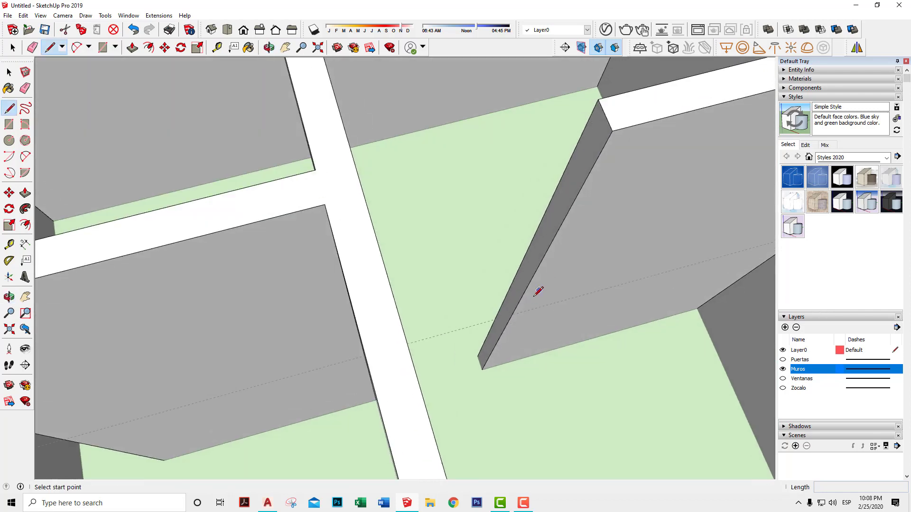
left_click(512, 315)
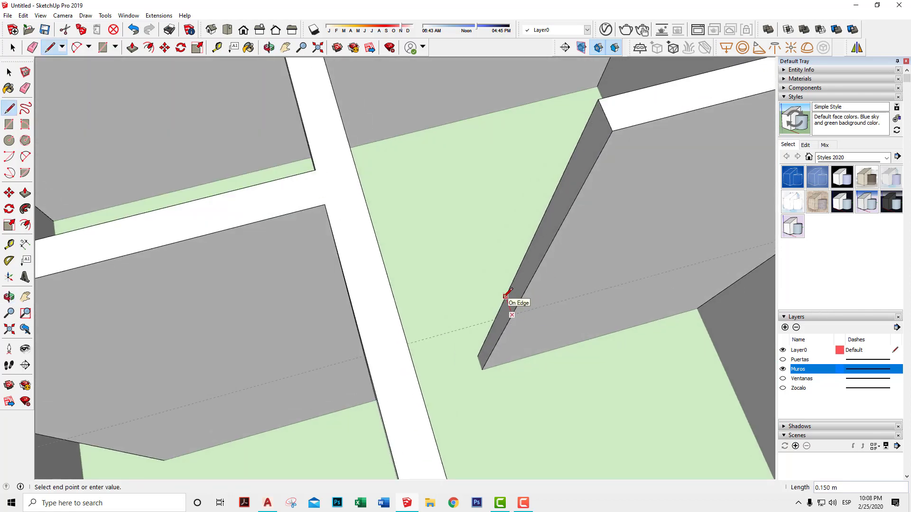
key("p")
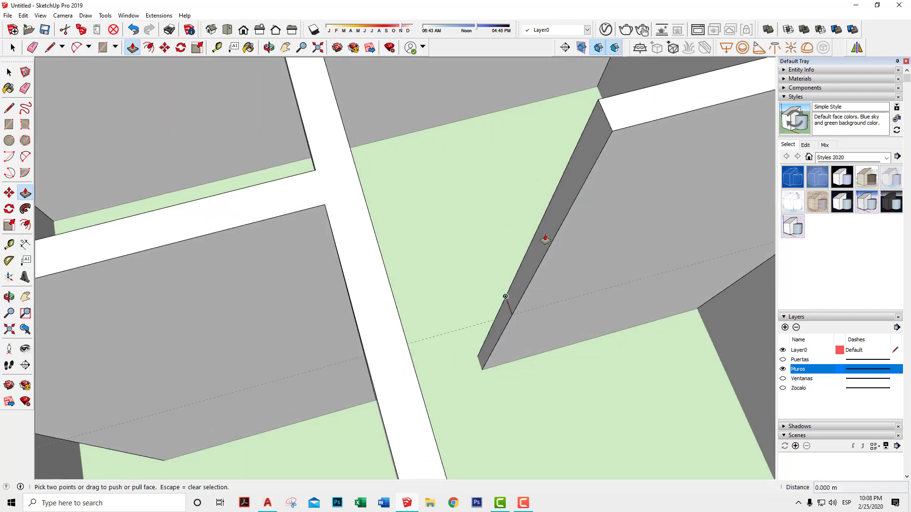
key("space")
key("p")
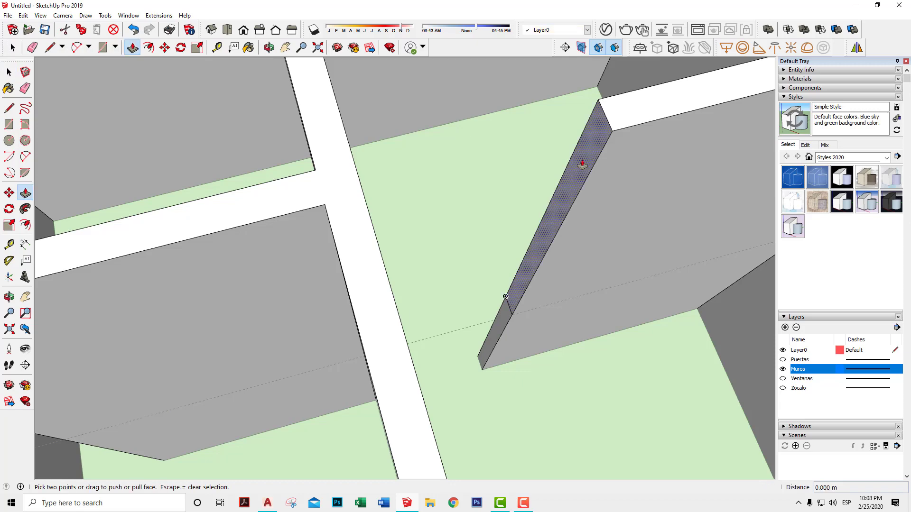
left_click(580, 163)
left_click(331, 88)
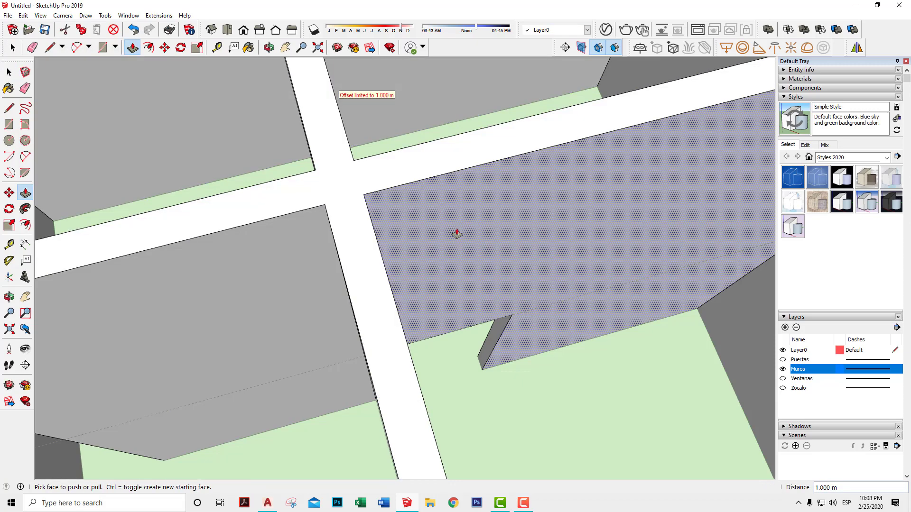
Pull the last short partition up 0.800 m to the wall tops and view the whole house
mouse_move(457, 234)
middle_mouse_down()
mouse_move(480, 285)
mouse_move(266, 254)
mouse_move(374, 252)
mouse_move(352, 271)
mouse_move(396, 352)
mouse_move(366, 321)
mouse_move(381, 309)
middle_mouse_up()
key("l")
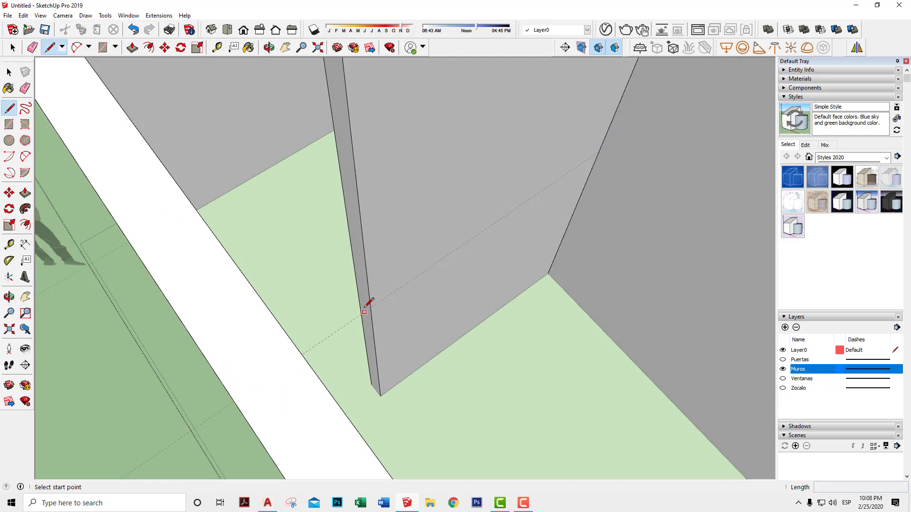
left_click(370, 306)
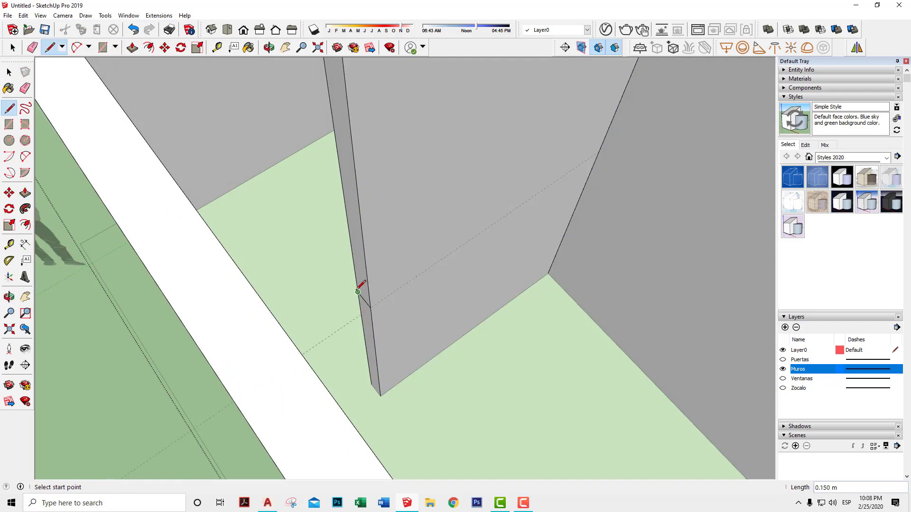
scroll(359, 287, "down", 3)
scroll(377, 283, "down", 2)
key("p")
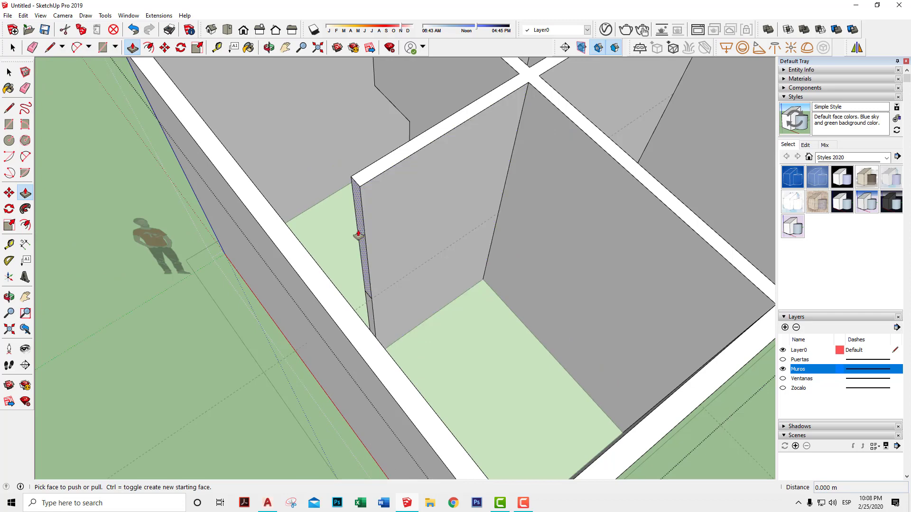
mouse_move(358, 235)
left_mouse_down()
mouse_move(242, 153)
mouse_move(223, 156)
left_mouse_up()
scroll(501, 250, "down", 5)
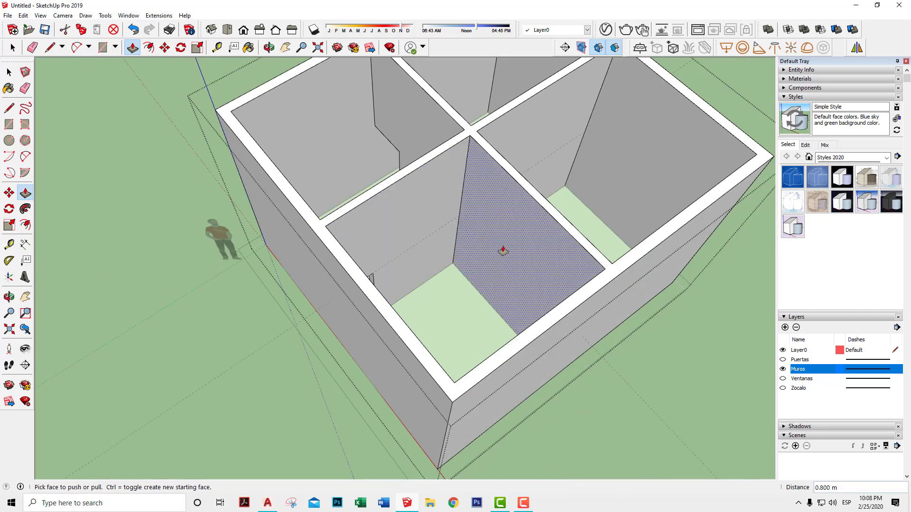
mouse_move(502, 250)
middle_mouse_down()
mouse_move(469, 194)
mouse_move(310, 311)
mouse_move(431, 336)
middle_mouse_up()
key("space")
scroll(420, 335, "down", 3)
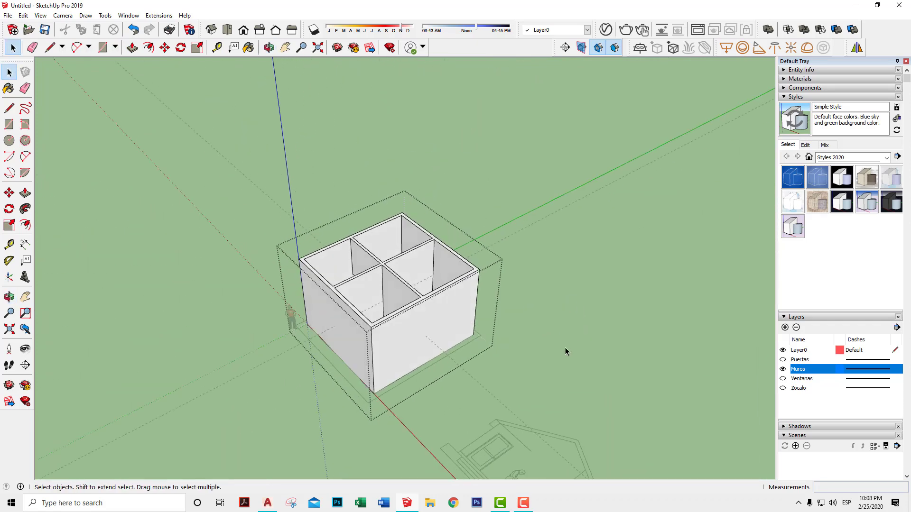
Orbit beneath the house to view the underside of the floor slab
mouse_move(565, 351)
middle_mouse_down()
mouse_move(573, 338)
mouse_move(433, 291)
mouse_move(258, 321)
middle_mouse_up()
scroll(283, 321, "up", 3)
scroll(346, 383, "up", 3)
scroll(376, 144, "up", 3)
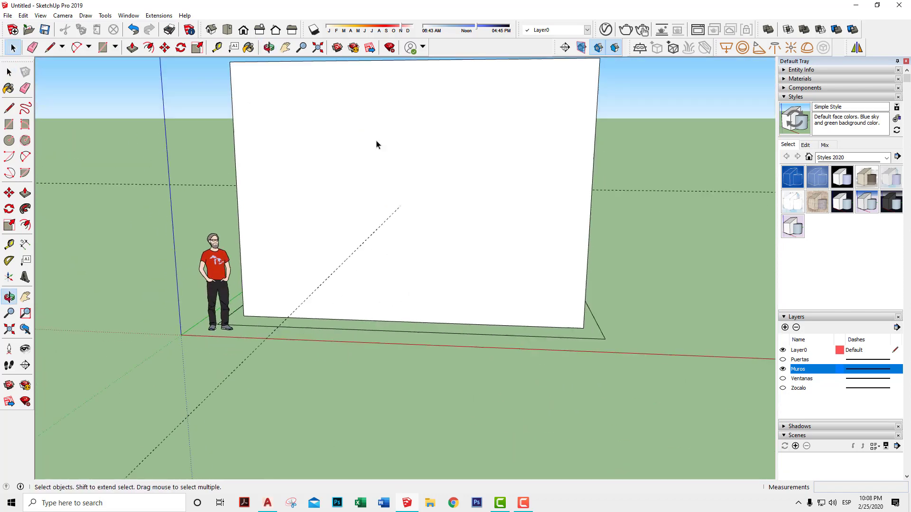
mouse_move(376, 144)
middle_mouse_down()
mouse_move(362, 206)
mouse_move(362, 116)
mouse_move(338, 222)
mouse_move(454, 207)
mouse_move(476, 240)
mouse_move(460, 240)
middle_mouse_up()
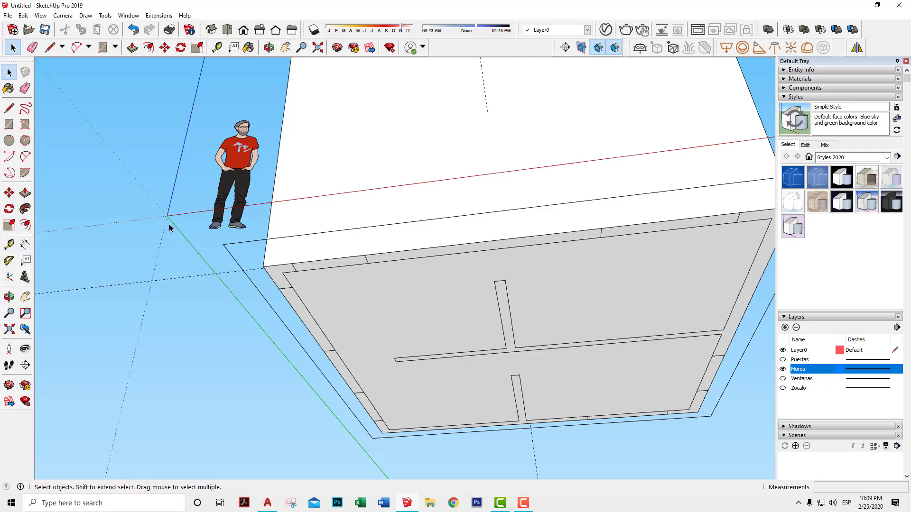
mouse_move(169, 228)
middle_mouse_down()
mouse_move(301, 384)
mouse_move(283, 332)
mouse_move(299, 376)
mouse_move(476, 226)
mouse_move(289, 307)
mouse_move(427, 246)
mouse_move(432, 118)
middle_mouse_up()
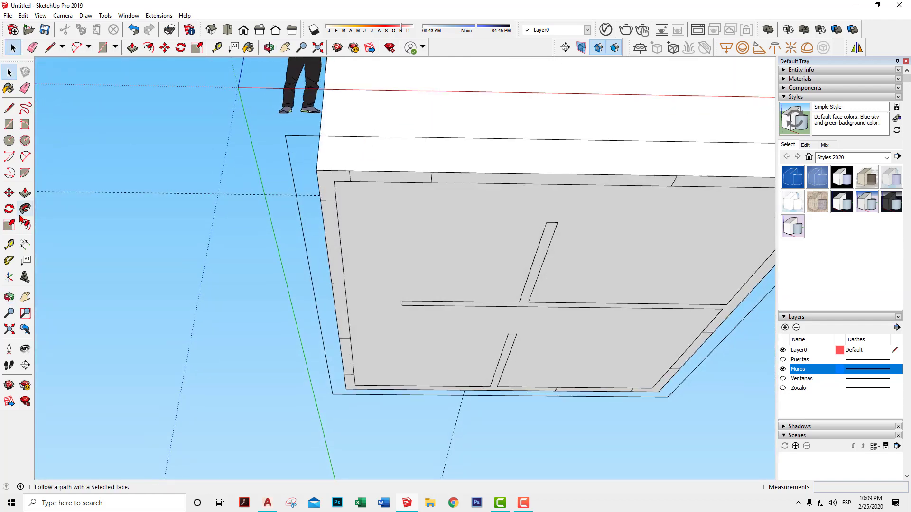
Add two parallel guides 0.400 m in from the slab edge
left_click(9, 245)
mouse_move(427, 122)
middle_mouse_down()
mouse_move(342, 162)
mouse_move(258, 171)
mouse_move(342, 179)
mouse_move(209, 121)
middle_mouse_up()
left_click(204, 129)
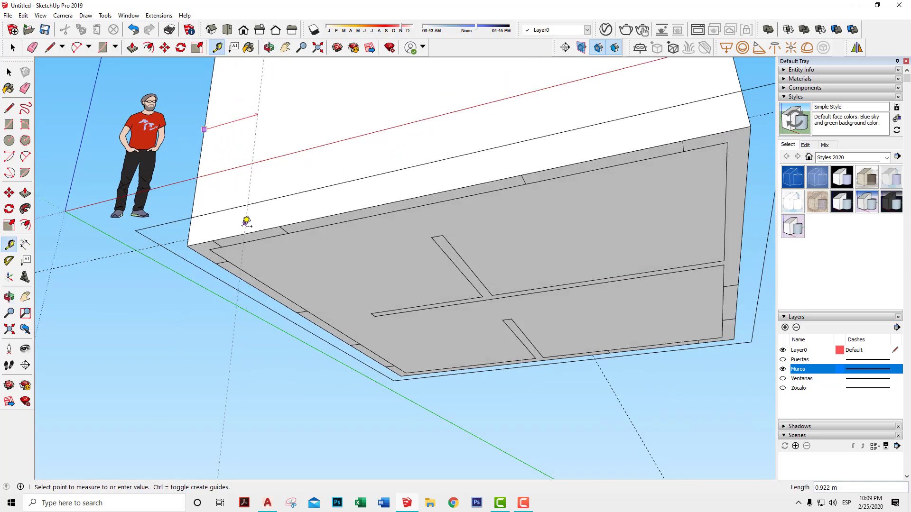
left_click(212, 240)
left_click(202, 159)
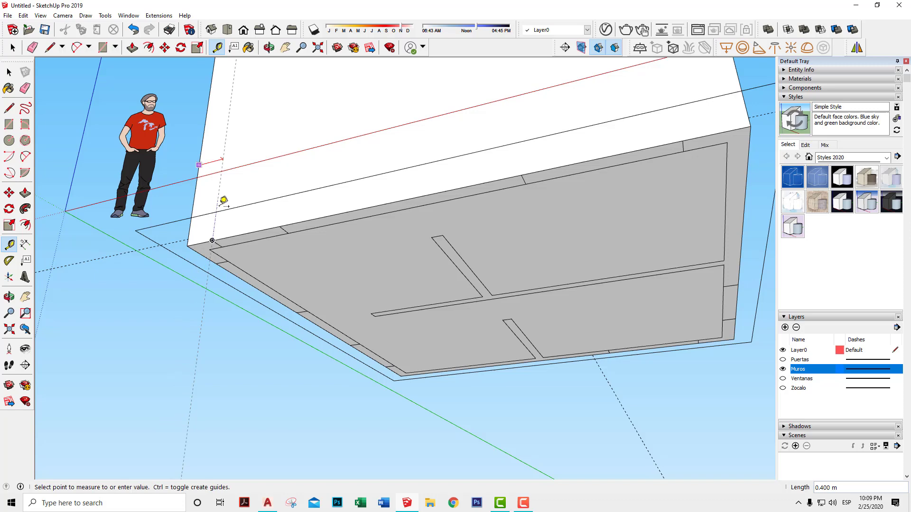
left_click(218, 231)
left_click(233, 109)
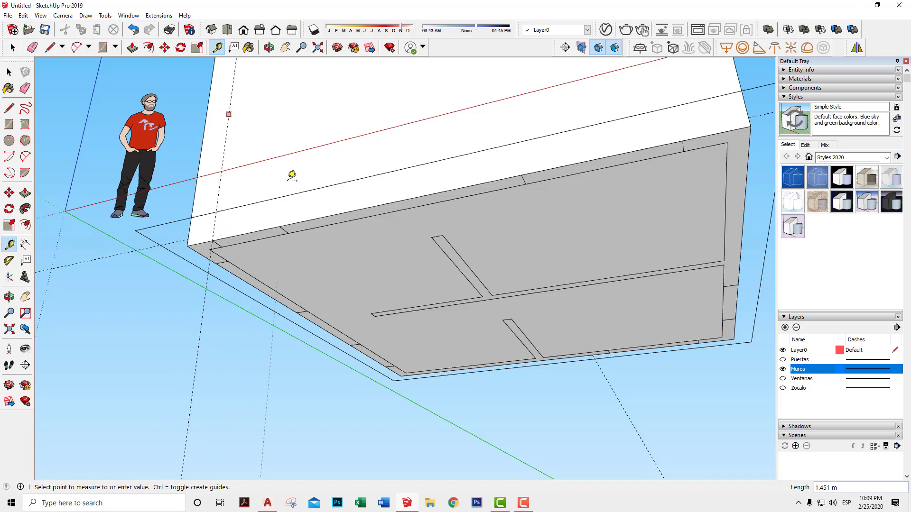
left_click(283, 221)
Place a horizontal guide 0.15 m above the front wall's bottom edge and select the wall face
mouse_move(283, 220)
middle_mouse_down()
mouse_move(373, 269)
mouse_move(378, 298)
mouse_move(443, 291)
mouse_move(370, 355)
mouse_move(549, 342)
middle_mouse_up()
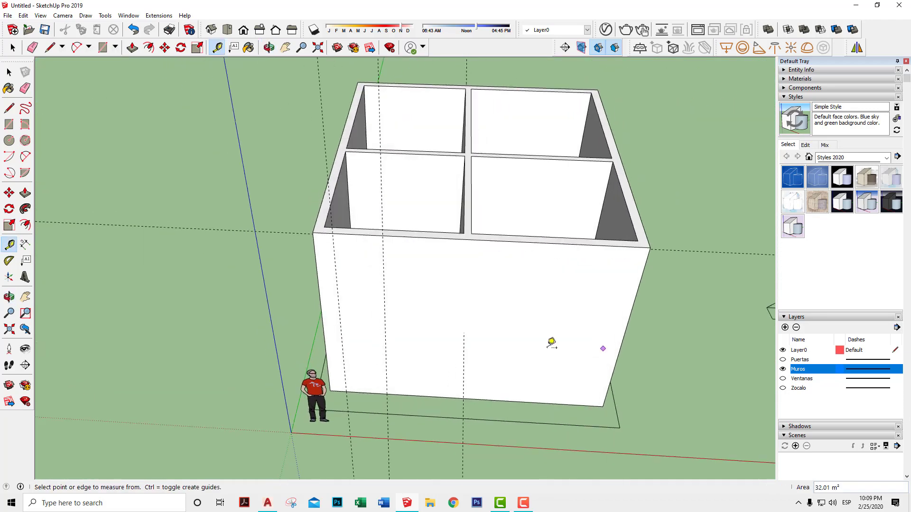
scroll(406, 371, "up", 3)
middle_click_drag(407, 372, 438, 293, "shift")
key("t")
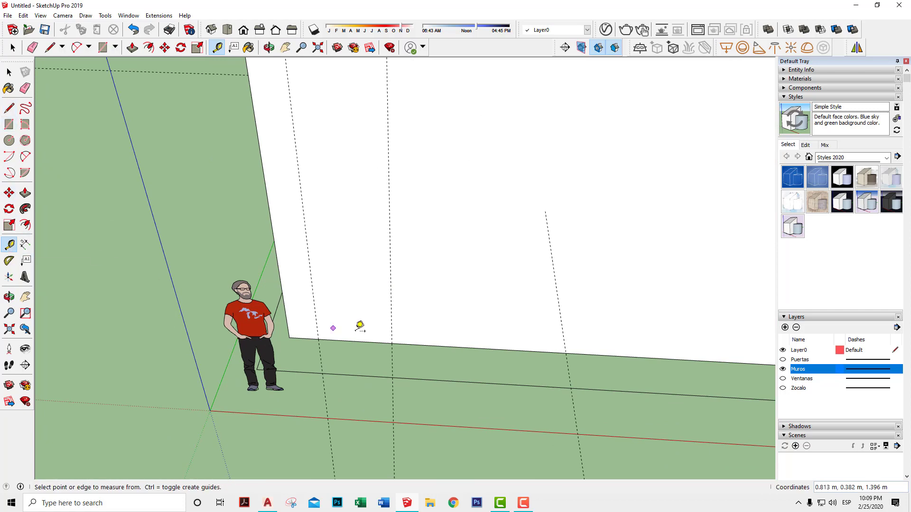
scroll(359, 332, "up", 1)
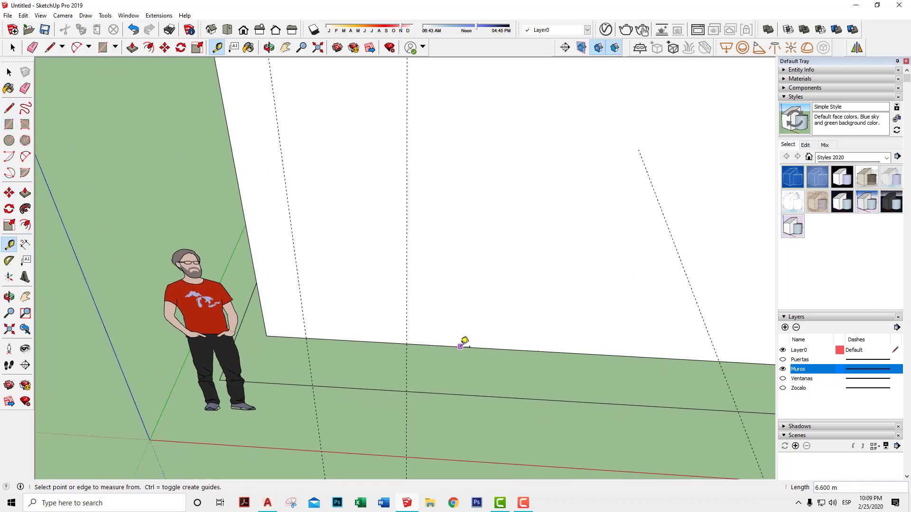
left_click(460, 347)
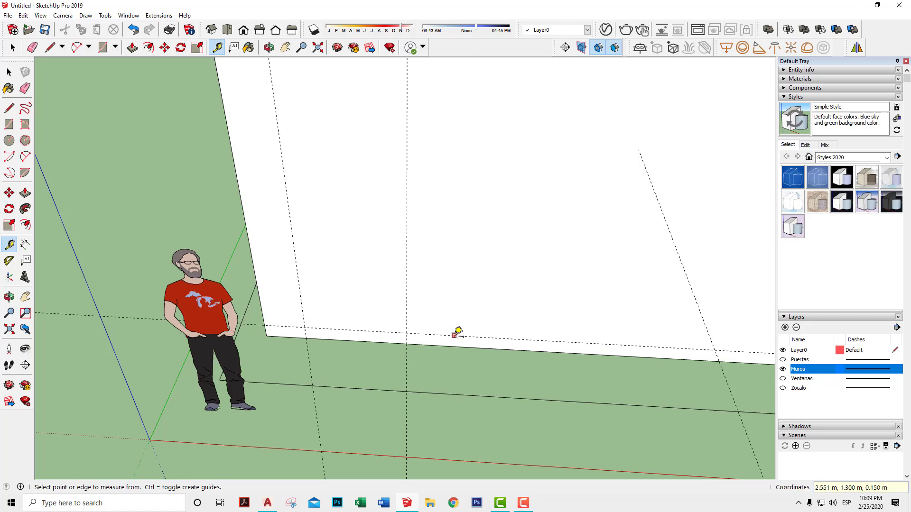
left_click(454, 335)
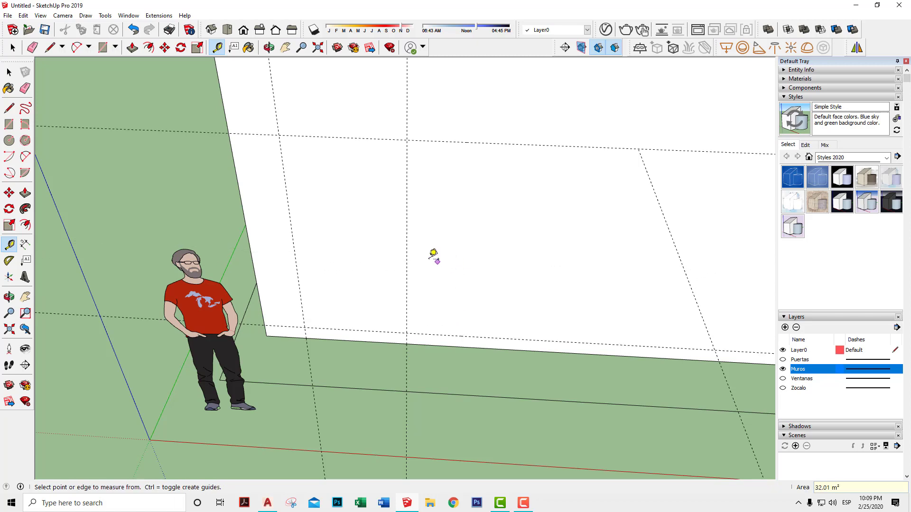
key("space")
double_click(362, 222)
Draw a window rectangle between guide intersections on the front wall
scroll(426, 239, "down", 5)
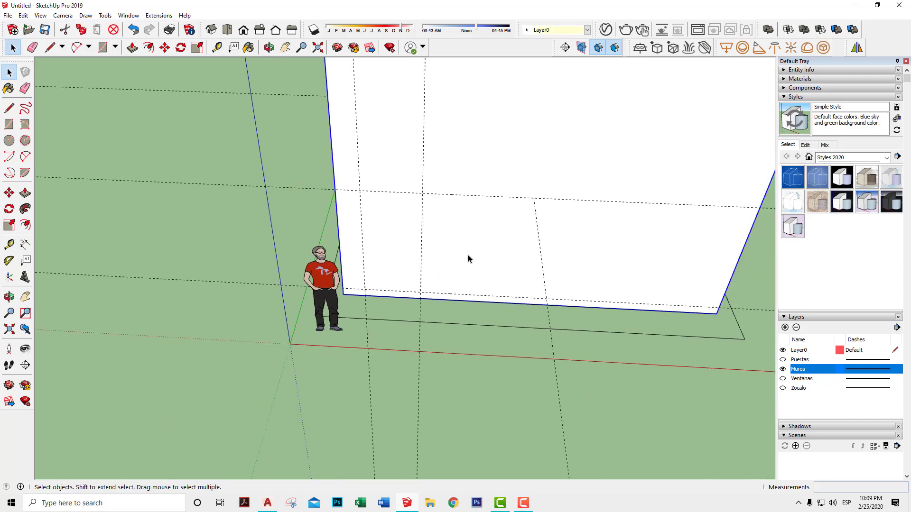
mouse_move(468, 259)
middle_mouse_down()
mouse_move(419, 365)
mouse_move(391, 279)
mouse_move(163, 320)
mouse_move(320, 315)
mouse_move(362, 245)
middle_mouse_up()
scroll(362, 245, "up", 3)
scroll(379, 275, "up", 2)
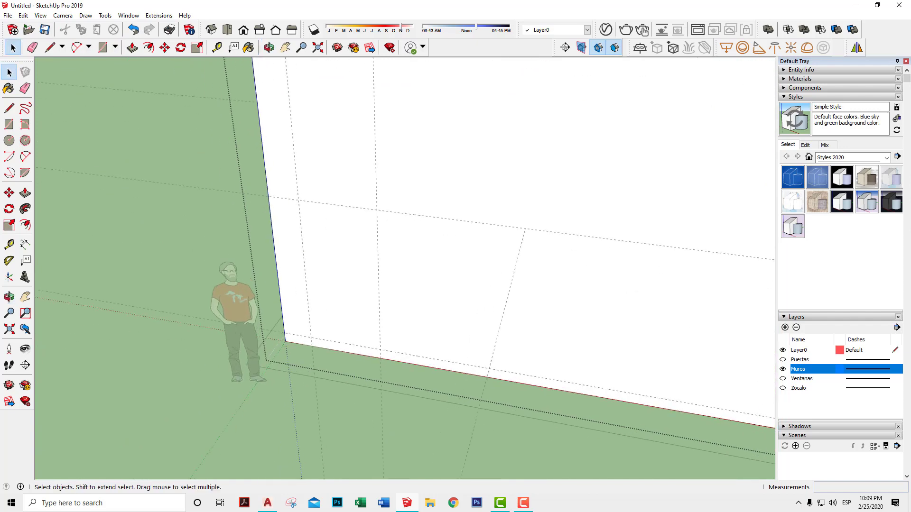
key("r")
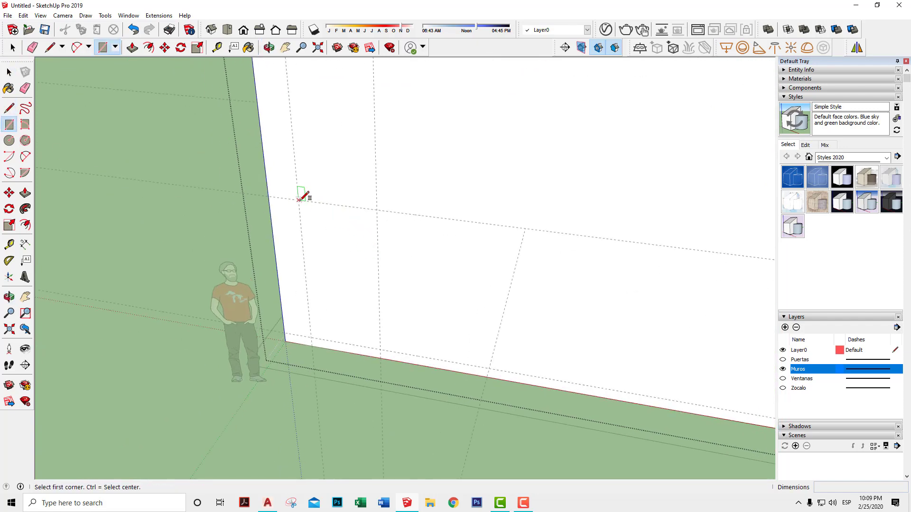
left_click(298, 200)
left_click(381, 348)
Push the window face 0.200 m through the wall to open it
middle_click_drag(427, 238, 307, 326)
key("p")
left_click(307, 325)
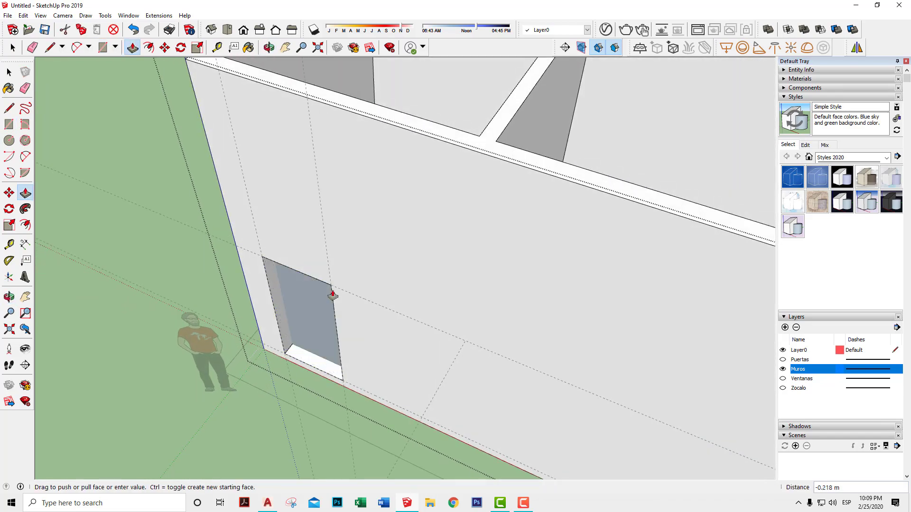
left_click(480, 140)
key("space")
middle_click_drag(325, 266, 354, 332)
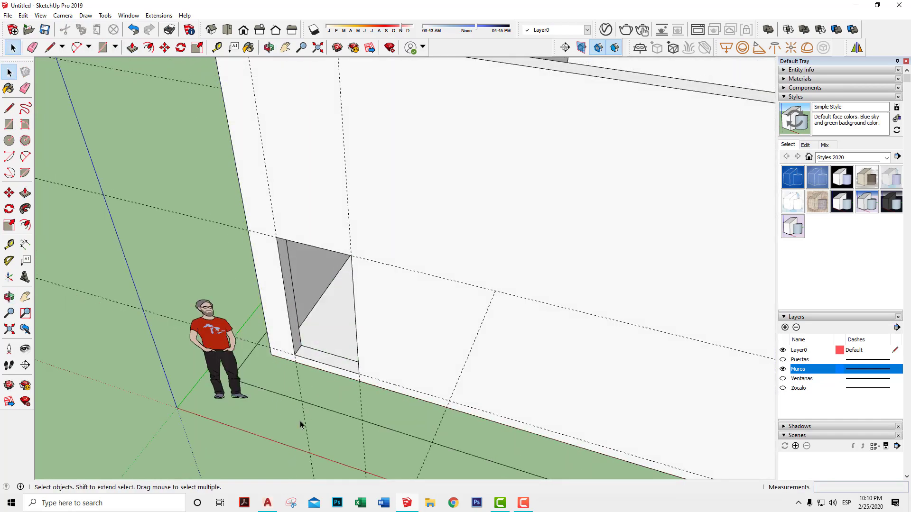
mouse_move(413, 314)
middle_mouse_down()
mouse_move(651, 149)
mouse_move(533, 177)
mouse_move(389, 247)
mouse_move(283, 365)
mouse_move(364, 275)
mouse_move(321, 383)
mouse_move(452, 230)
mouse_move(461, 238)
mouse_move(417, 320)
mouse_move(637, 197)
mouse_move(451, 238)
mouse_move(699, 250)
mouse_move(575, 228)
mouse_move(433, 309)
mouse_move(463, 271)
mouse_move(543, 213)
mouse_move(528, 234)
mouse_move(332, 350)
mouse_move(469, 289)
mouse_move(390, 443)
mouse_move(237, 101)
mouse_move(423, 218)
mouse_move(467, 367)
mouse_move(464, 278)
mouse_move(610, 461)
mouse_move(498, 294)
mouse_move(396, 279)
mouse_move(319, 325)
mouse_move(266, 278)
mouse_move(258, 305)
mouse_move(356, 278)
mouse_move(407, 183)
middle_mouse_up()
Turn on the Styles toolbar and display the house as Wireframe
mouse_move(480, 129)
middle_mouse_down()
mouse_move(454, 173)
mouse_move(476, 148)
mouse_move(446, 153)
middle_mouse_up()
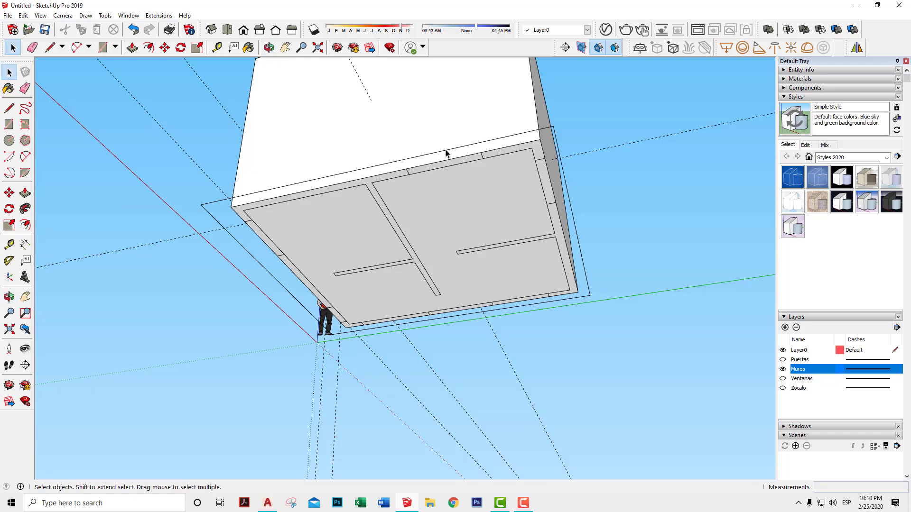
mouse_move(487, 131)
middle_mouse_down()
mouse_move(329, 366)
mouse_move(417, 320)
mouse_move(498, 214)
middle_mouse_up()
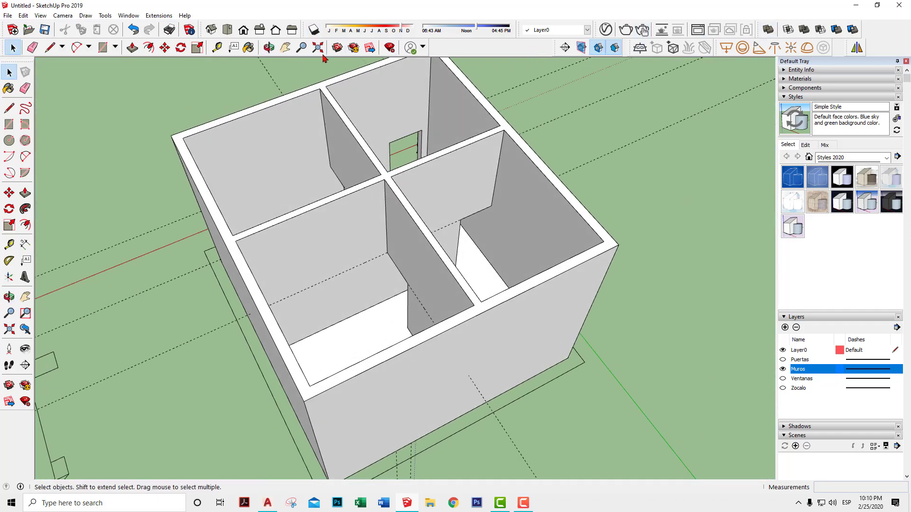
right_click(282, 45)
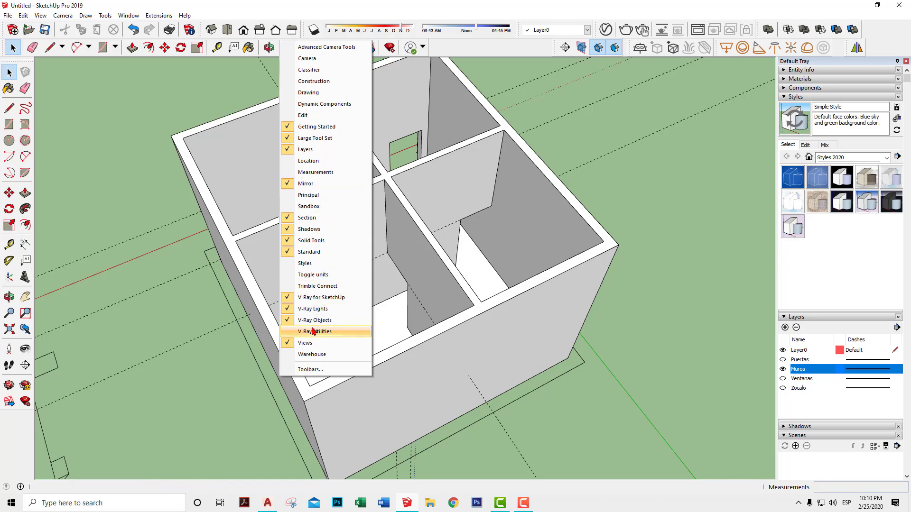
left_click(310, 263)
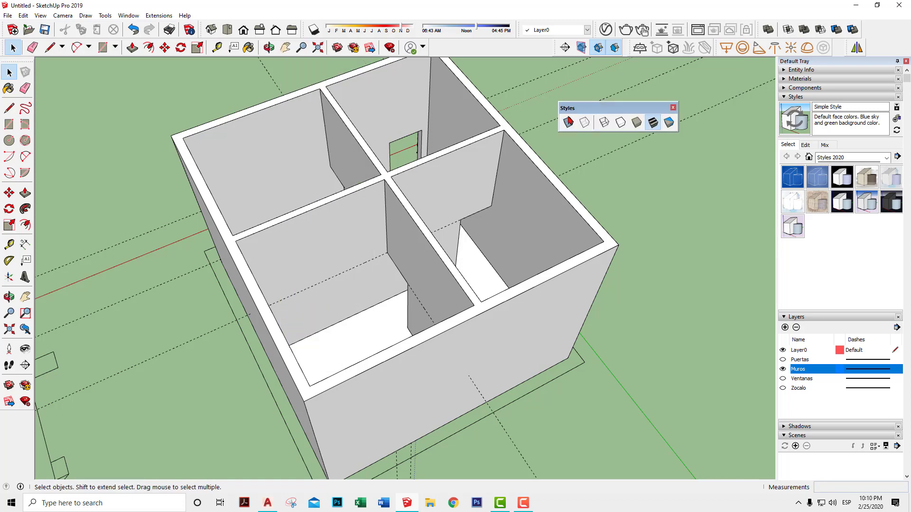
left_click(604, 122)
middle_click_drag(524, 213, 603, 170)
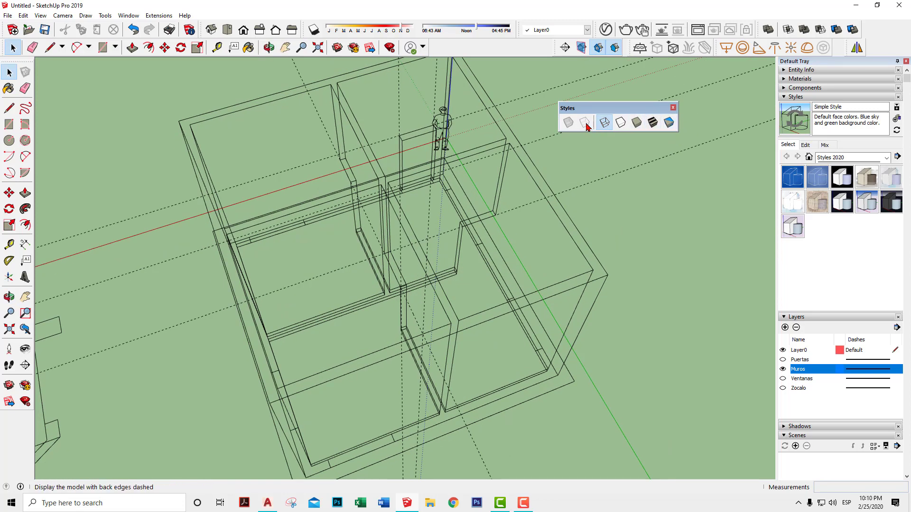
Try the Hidden Line, Back Edges and X-ray styles, then return to Wireframe
left_click(620, 123)
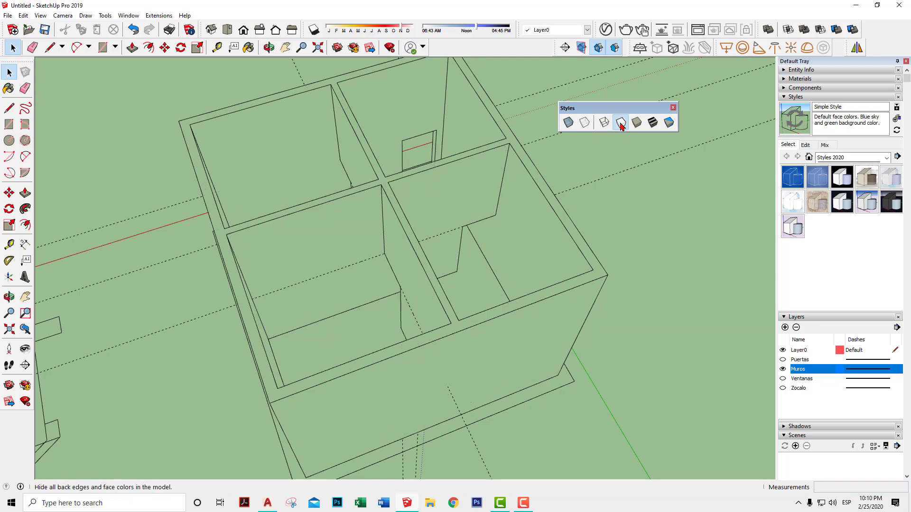
left_click(584, 124)
mouse_move(546, 142)
middle_mouse_down()
mouse_move(447, 155)
mouse_move(531, 159)
middle_mouse_up()
left_click(569, 122)
mouse_move(497, 189)
middle_mouse_down()
mouse_move(392, 200)
mouse_move(315, 238)
mouse_move(346, 240)
mouse_move(578, 75)
mouse_move(620, 78)
mouse_move(500, 186)
middle_mouse_up()
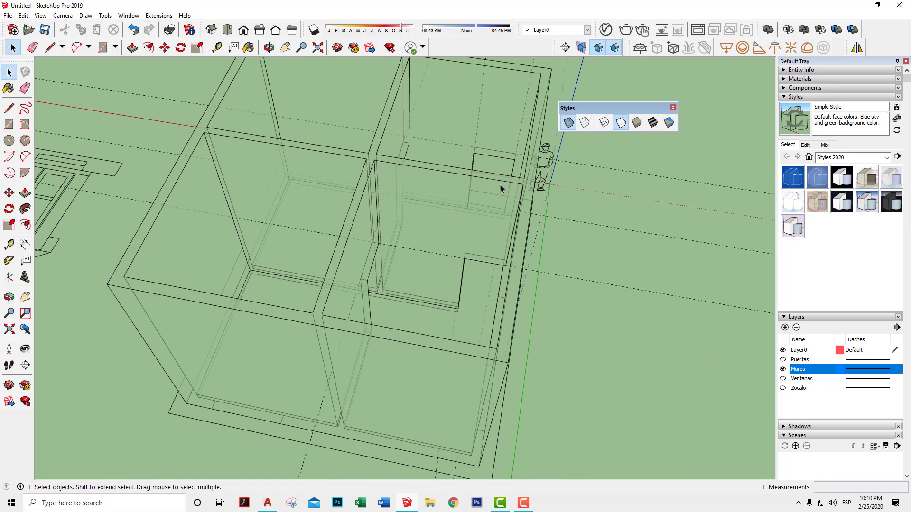
left_click(604, 122)
Cycle again through Hidden Line, Back Edges and X-ray, ending in Wireframe
scroll(612, 161, "down", 2)
scroll(635, 166, "down", 2)
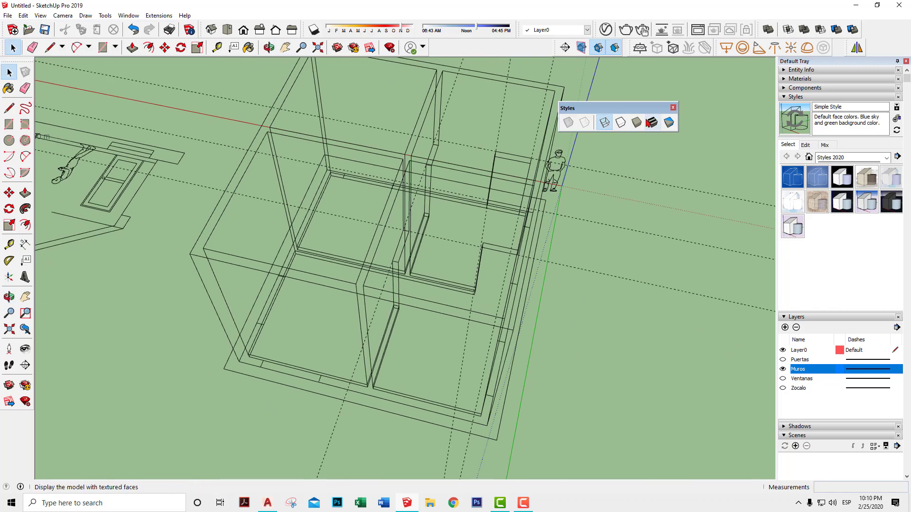
left_click(621, 123)
left_click(585, 124)
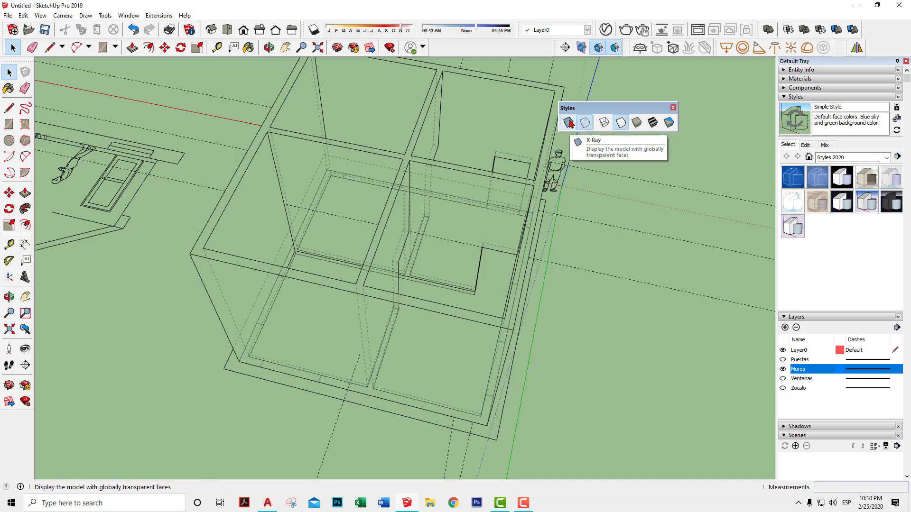
left_click(569, 122)
mouse_move(573, 138)
middle_mouse_down()
mouse_move(482, 146)
mouse_move(545, 138)
middle_mouse_up()
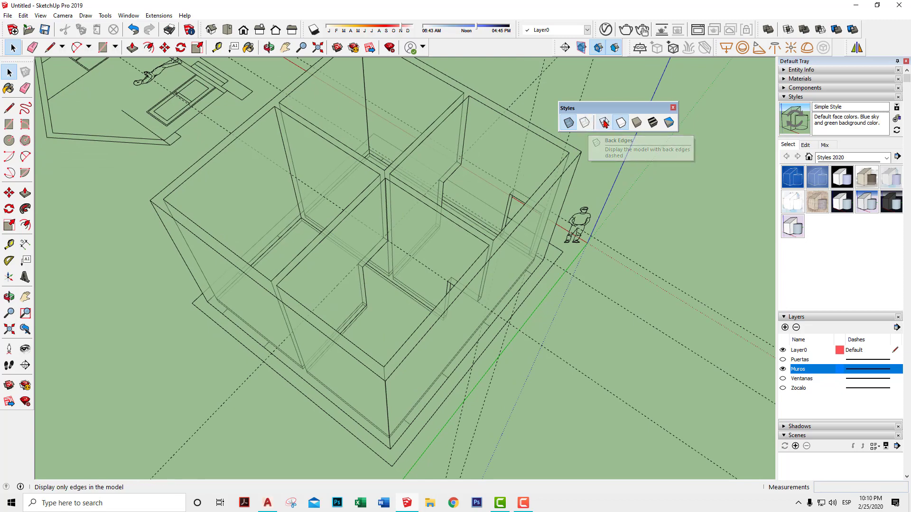
left_click(604, 123)
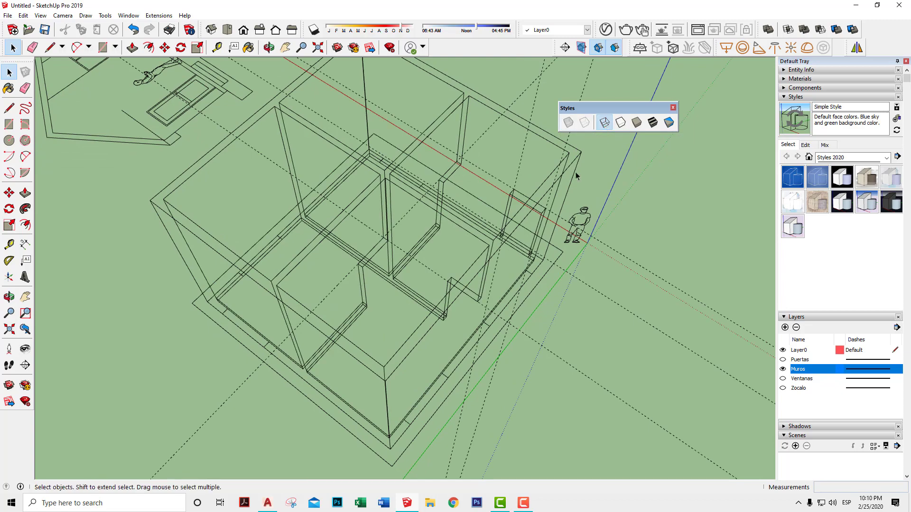
mouse_move(466, 209)
middle_mouse_down()
mouse_move(541, 204)
mouse_move(511, 219)
mouse_move(383, 224)
middle_mouse_up()
Orbit to a lower, then steeper view of the wireframe rooms
scroll(377, 278, "up", 2)
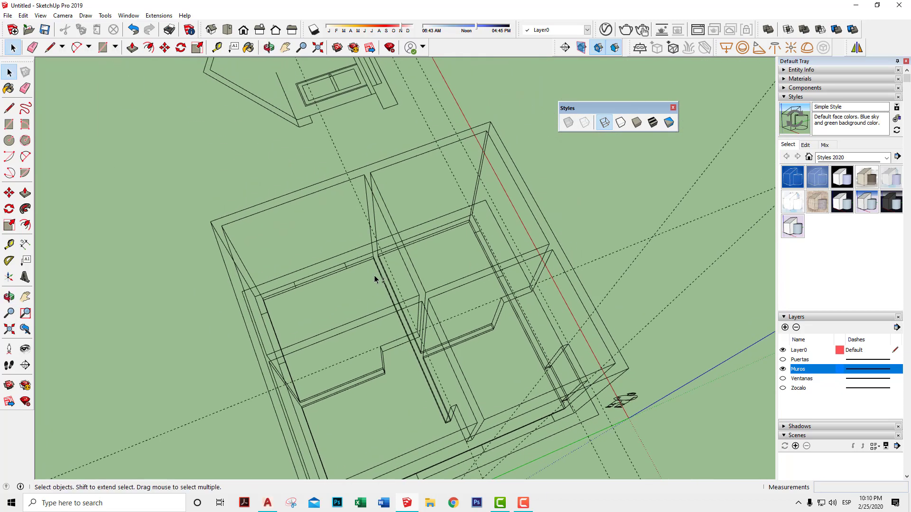
scroll(389, 276, "up", 2)
scroll(494, 289, "up", 2)
scroll(493, 290, "down", 2)
mouse_move(510, 301)
middle_mouse_down()
mouse_move(625, 206)
mouse_move(488, 182)
middle_mouse_up()
mouse_move(462, 190)
middle_mouse_down()
mouse_move(209, 195)
mouse_move(355, 209)
mouse_move(368, 270)
mouse_move(317, 301)
mouse_move(451, 162)
mouse_move(306, 168)
mouse_move(460, 165)
mouse_move(417, 183)
mouse_move(281, 197)
mouse_move(405, 204)
mouse_move(280, 187)
mouse_move(448, 116)
mouse_move(655, 76)
mouse_move(559, 169)
mouse_move(514, 177)
mouse_move(576, 179)
mouse_move(598, 212)
mouse_move(545, 248)
mouse_move(610, 248)
mouse_move(636, 270)
mouse_move(626, 353)
mouse_move(643, 301)
mouse_move(650, 305)
middle_mouse_up()
mouse_move(57, 176)
middle_mouse_down()
mouse_move(398, 266)
mouse_move(427, 264)
mouse_move(450, 280)
middle_mouse_up()
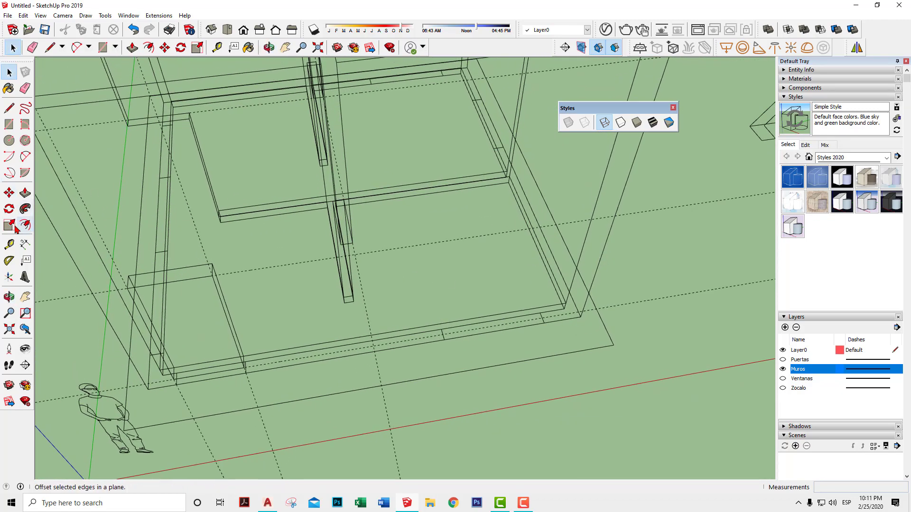
Measure guides from a wall corner and from the outer wall edge
left_click(9, 245)
left_click(597, 269)
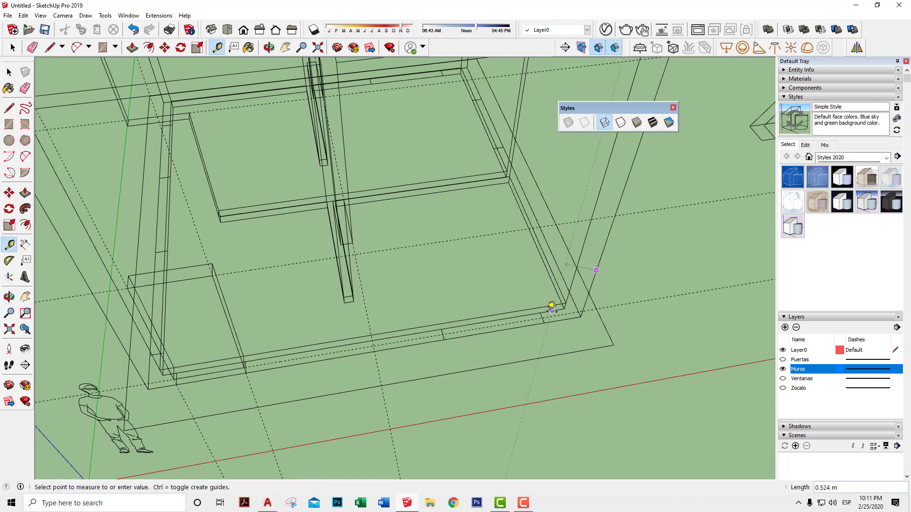
left_click(545, 321)
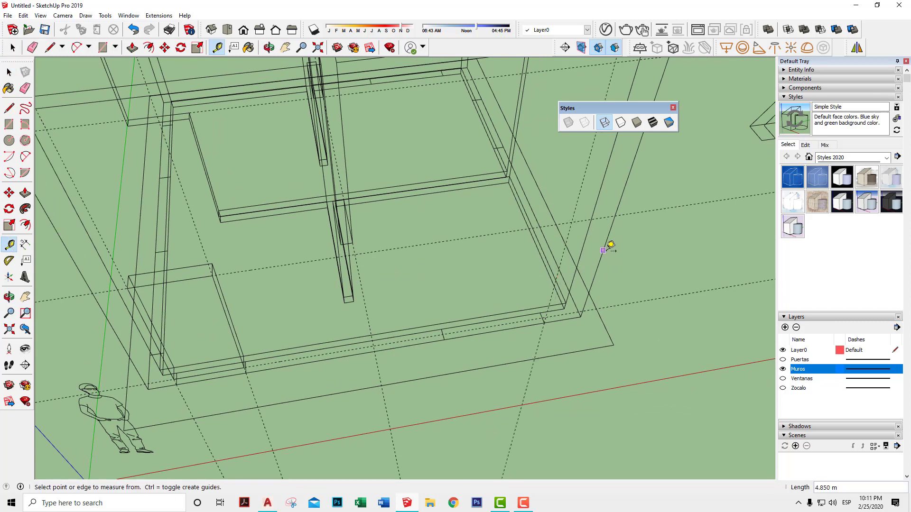
left_click(606, 248)
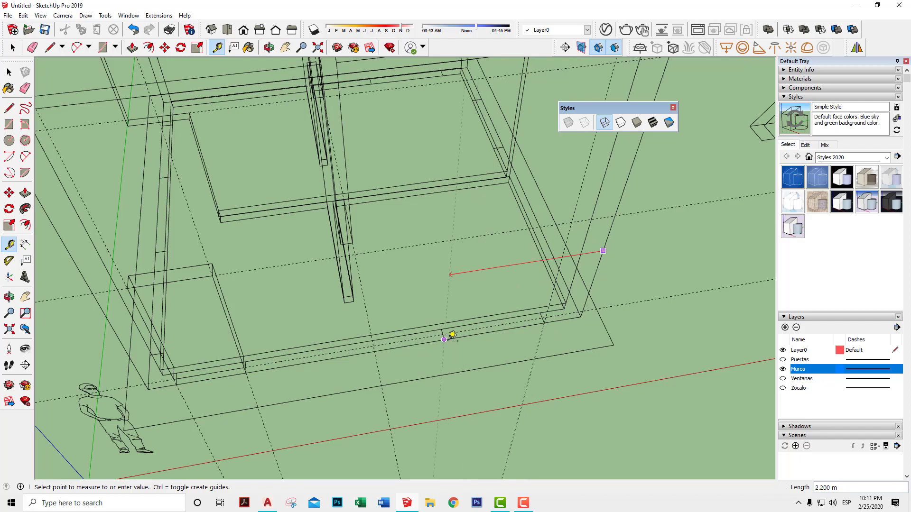
left_click(451, 335)
On another side, place dashed guides 1.200 m and 1.600 m from the wall
mouse_move(628, 287)
middle_mouse_down()
mouse_move(641, 285)
mouse_move(295, 236)
mouse_move(97, 231)
middle_mouse_up()
mouse_move(589, 315)
middle_mouse_down()
mouse_move(721, 308)
mouse_move(690, 281)
middle_mouse_up()
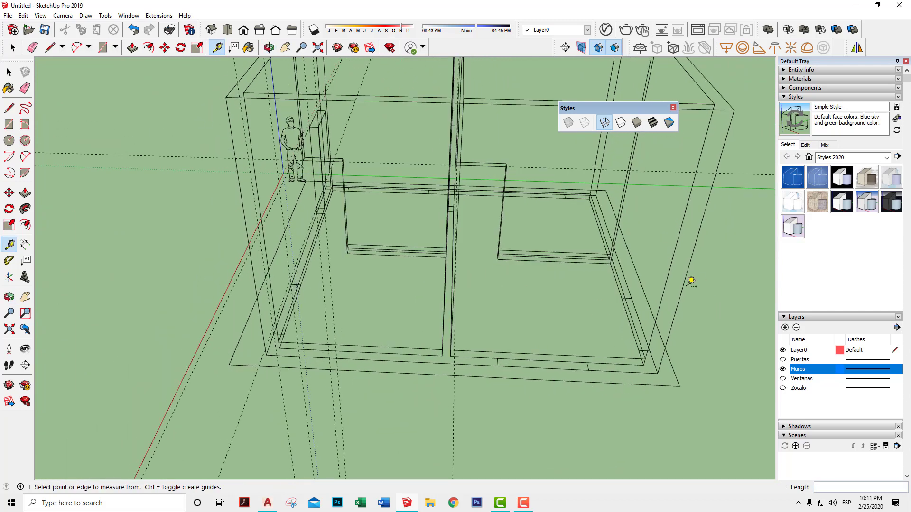
left_click(683, 287)
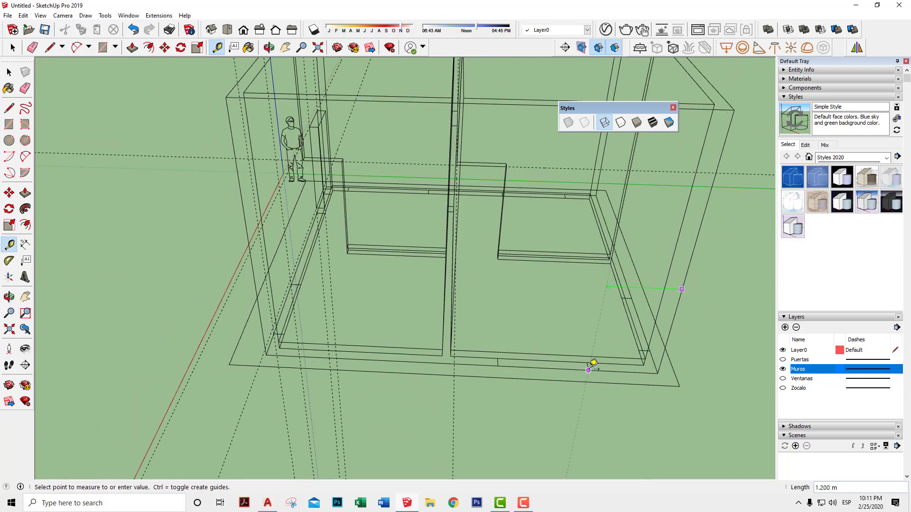
left_click(594, 363)
left_click(605, 290)
left_click(501, 361)
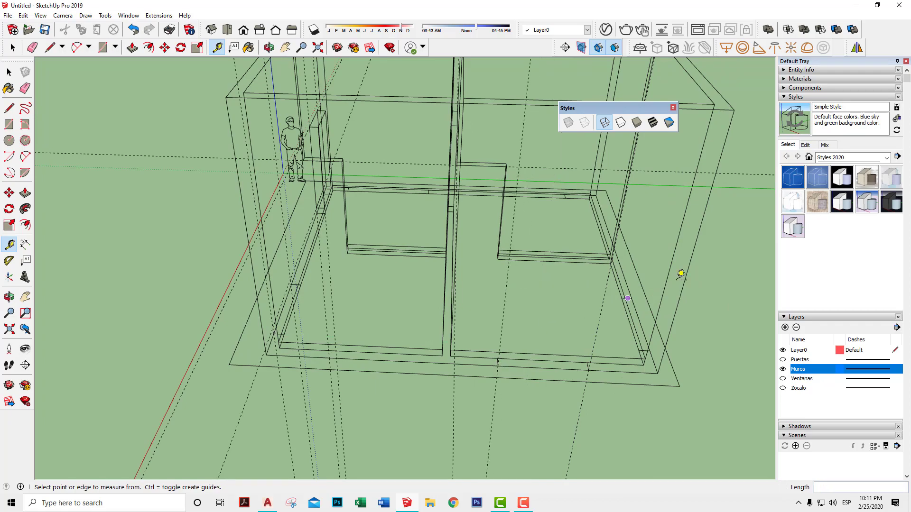
Add a dashed guide from another wall corner plus a guide point
mouse_move(683, 273)
middle_mouse_down()
mouse_move(180, 301)
mouse_move(260, 242)
mouse_move(400, 299)
mouse_move(549, 332)
mouse_move(522, 237)
mouse_move(622, 283)
mouse_move(610, 286)
middle_mouse_up()
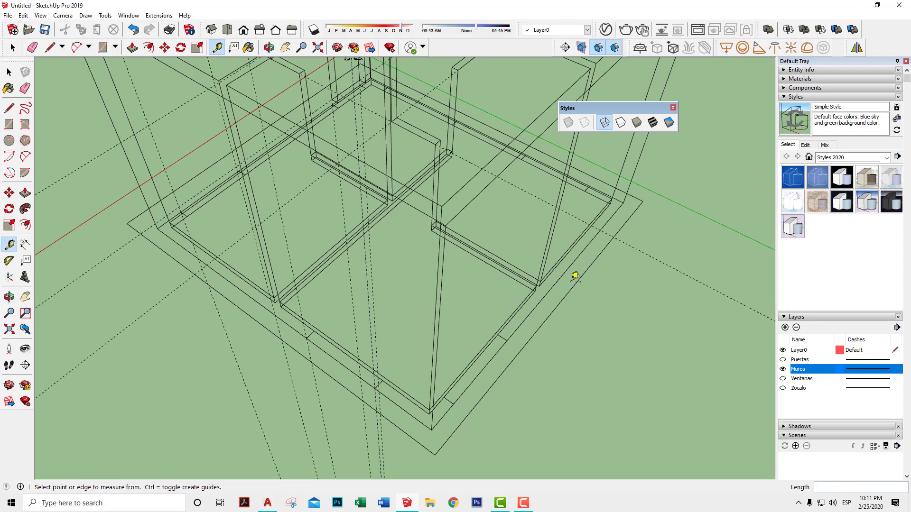
mouse_move(575, 277)
middle_mouse_down()
mouse_move(568, 272)
mouse_move(643, 209)
middle_mouse_up()
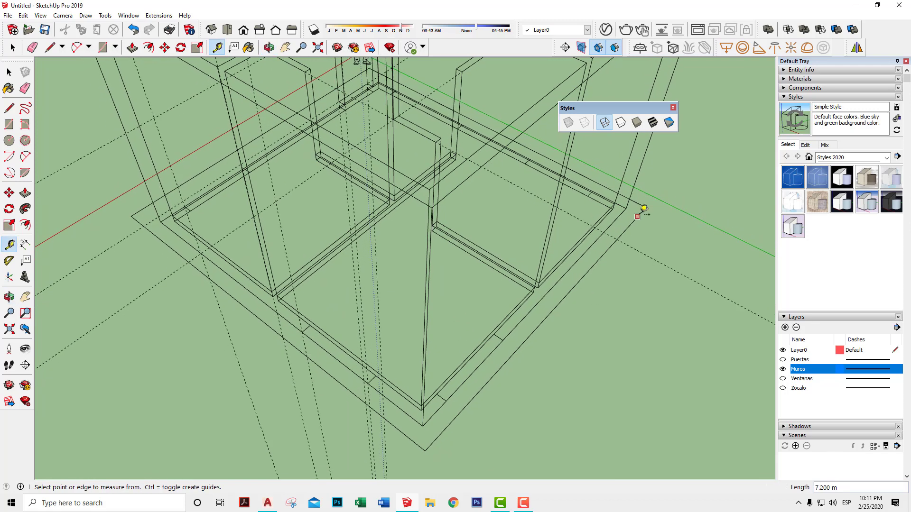
left_click(644, 158)
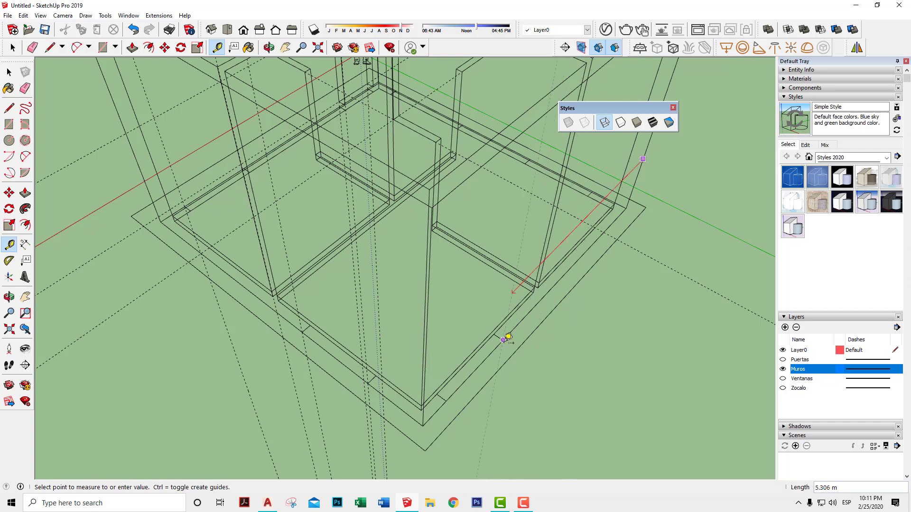
left_click(508, 336)
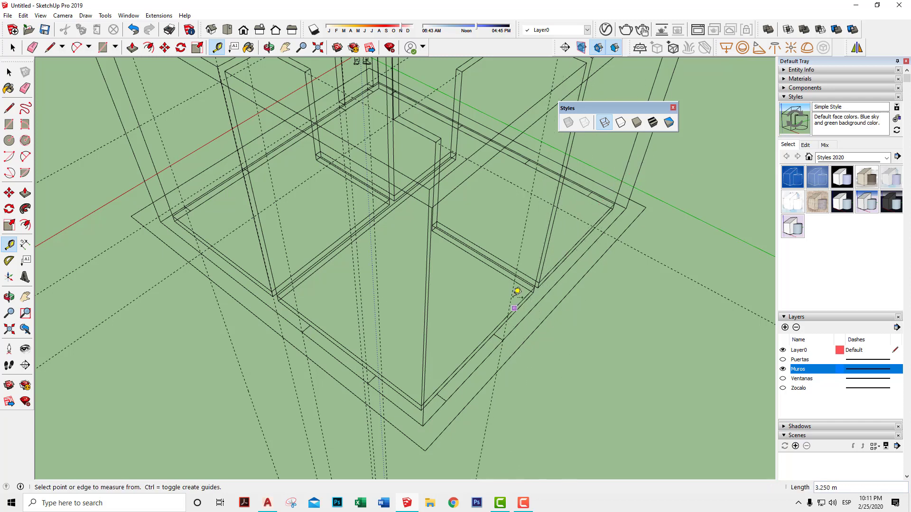
left_click(522, 247)
left_click(449, 399)
mouse_move(645, 271)
middle_mouse_down()
mouse_move(341, 258)
mouse_move(136, 224)
mouse_move(230, 161)
middle_mouse_up()
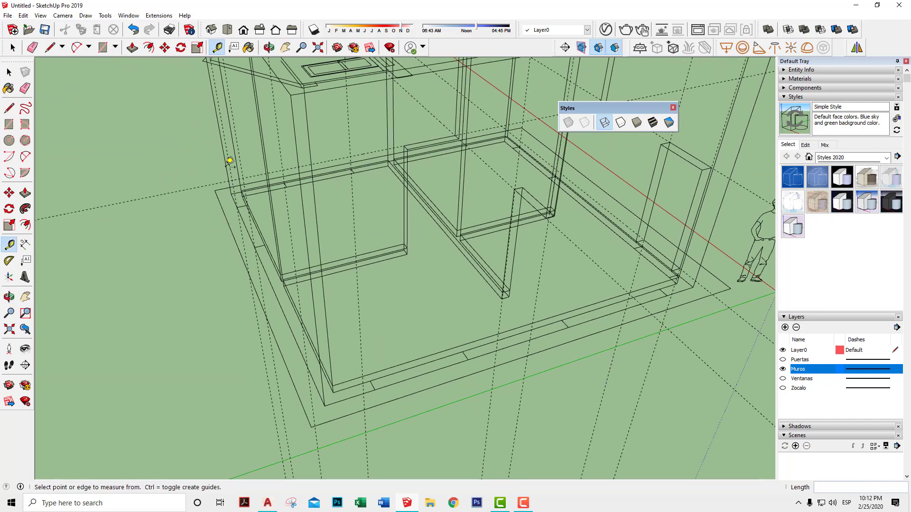
mouse_move(452, 284)
middle_mouse_down()
mouse_move(586, 280)
mouse_move(587, 247)
middle_mouse_up()
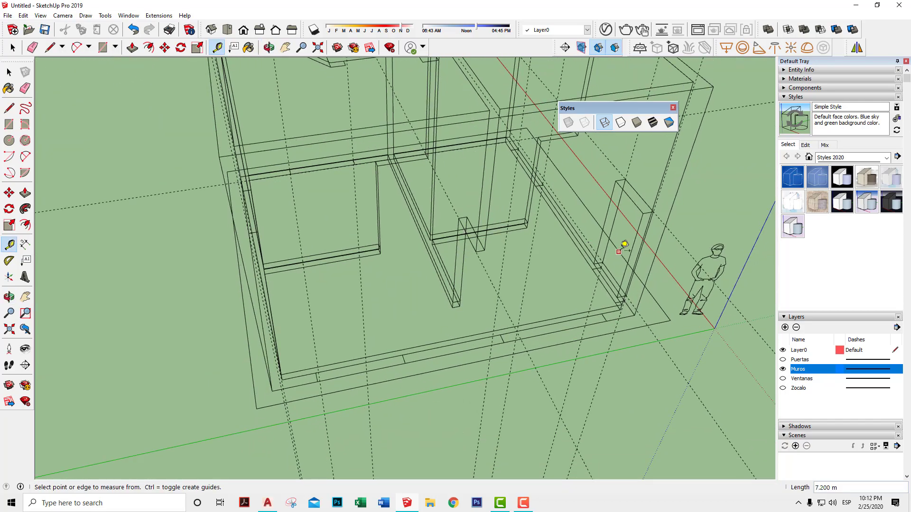
mouse_move(666, 220)
middle_mouse_down()
mouse_move(712, 179)
mouse_move(704, 187)
middle_mouse_up()
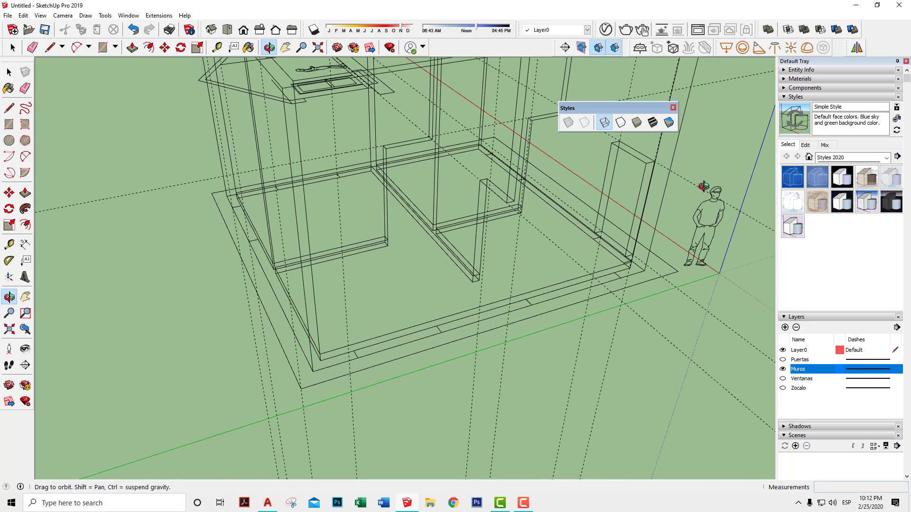
key("t")
middle_click_drag(361, 256, 336, 265)
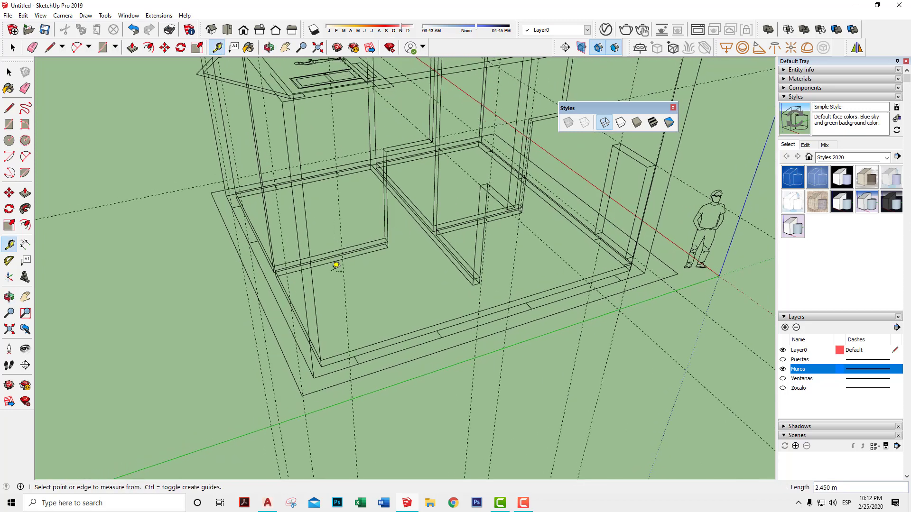
left_click(304, 296)
left_click(358, 363)
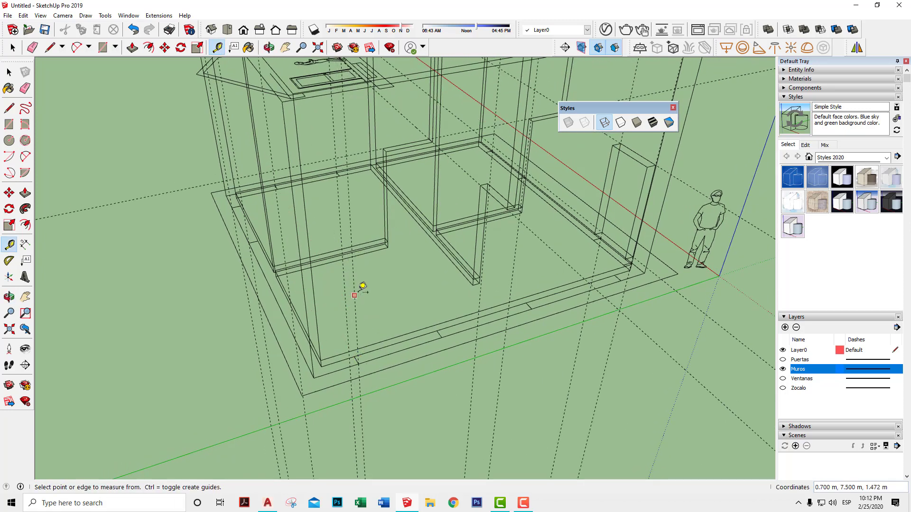
left_click(355, 292)
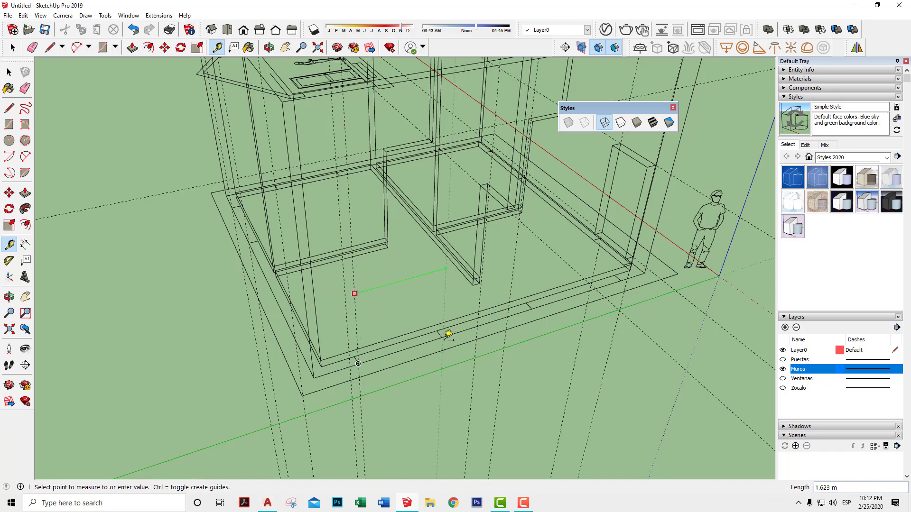
mouse_move(578, 255)
middle_mouse_down()
mouse_move(471, 286)
mouse_move(513, 289)
mouse_move(484, 321)
mouse_move(417, 309)
mouse_move(315, 346)
middle_mouse_up()
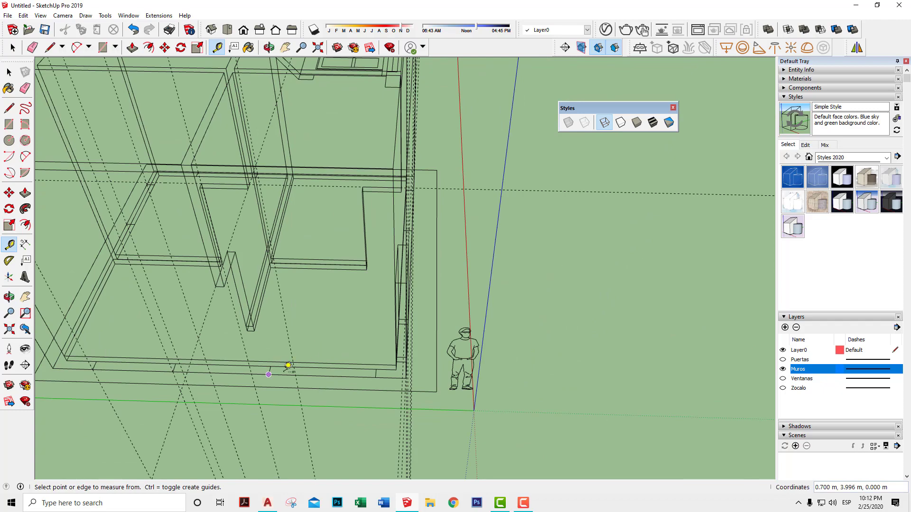
mouse_move(425, 350)
middle_mouse_down()
mouse_move(523, 311)
mouse_move(532, 325)
middle_mouse_up()
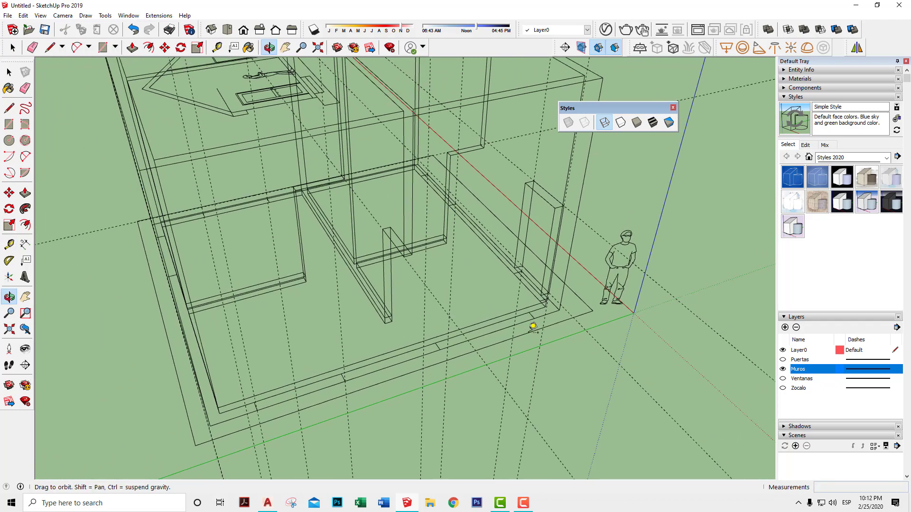
left_click(589, 158)
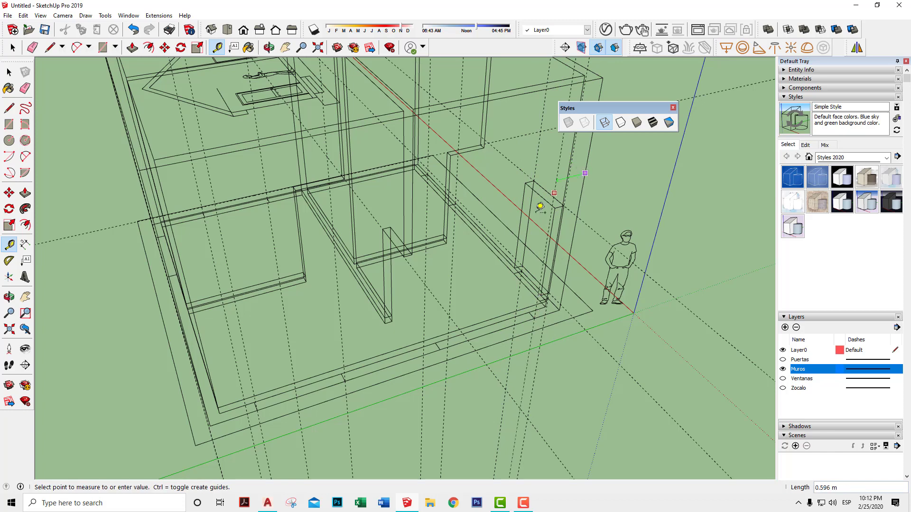
key("Escape")
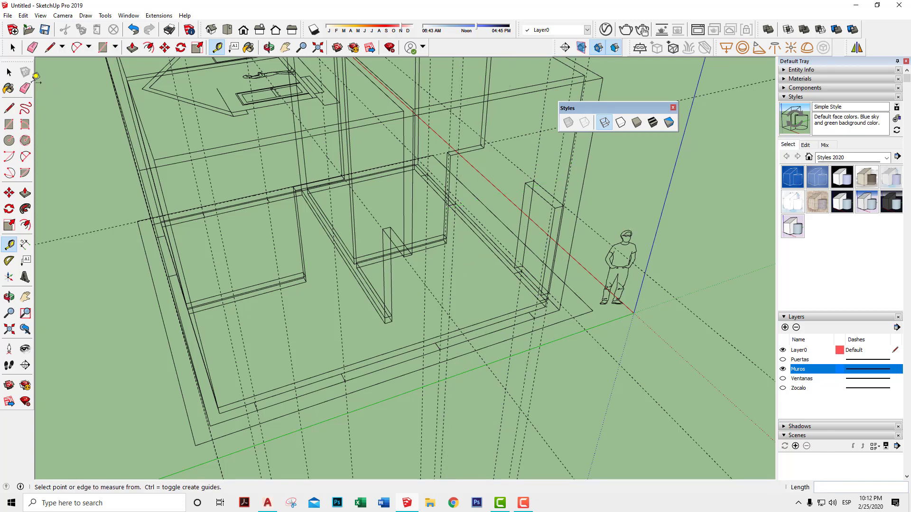
left_click(9, 72)
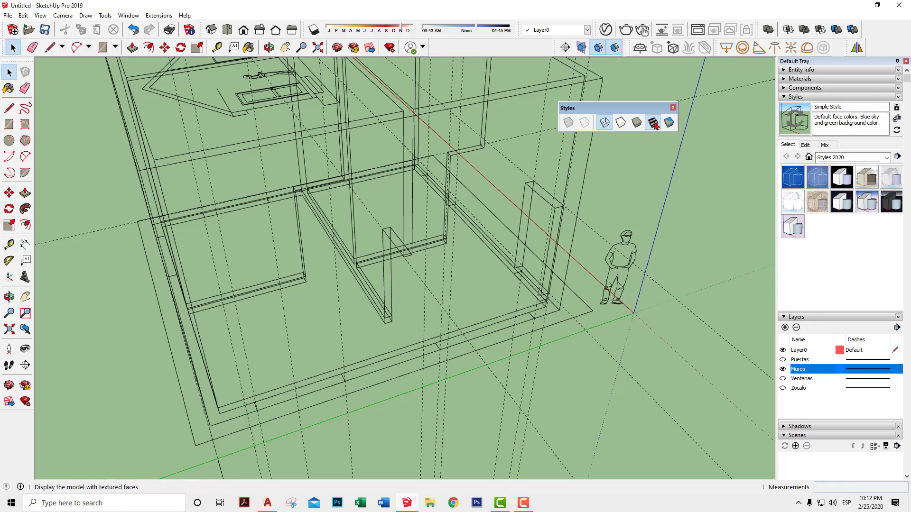
Switch to Shaded With Textures and turn X-ray off for opaque walls
left_click(654, 124)
mouse_move(634, 135)
middle_mouse_down()
mouse_move(545, 187)
mouse_move(542, 247)
mouse_move(457, 239)
mouse_move(364, 206)
mouse_move(511, 275)
mouse_move(599, 236)
middle_mouse_up()
scroll(545, 187, "down", 3)
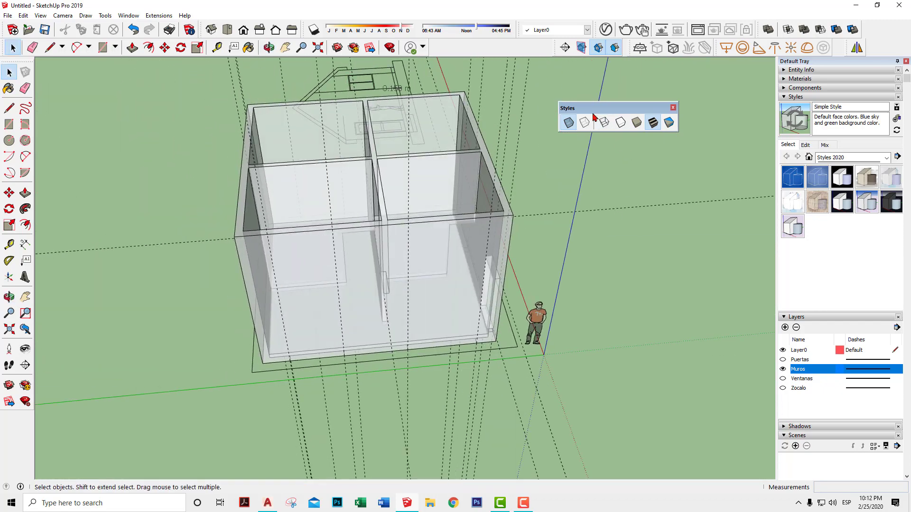
left_click(568, 122)
Orbit and zoom to a low frontal view of the front wall and door
mouse_move(560, 197)
middle_mouse_down()
mouse_move(297, 186)
mouse_move(529, 291)
mouse_move(390, 226)
mouse_move(316, 200)
mouse_move(266, 198)
mouse_move(343, 240)
middle_mouse_up()
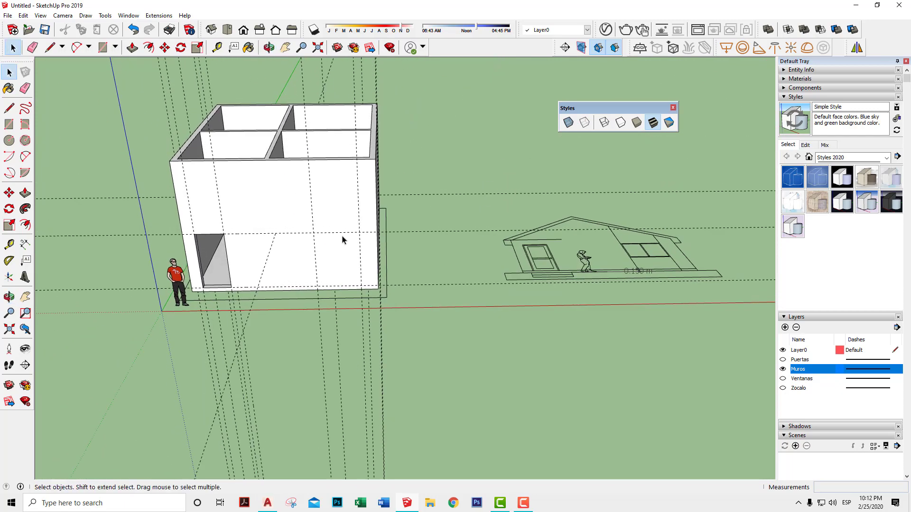
mouse_move(332, 233)
middle_mouse_down()
mouse_move(610, 321)
mouse_move(508, 300)
mouse_move(497, 286)
mouse_move(317, 234)
mouse_move(170, 234)
mouse_move(100, 217)
mouse_move(230, 236)
mouse_move(291, 187)
mouse_move(432, 127)
mouse_move(147, 193)
mouse_move(323, 175)
mouse_move(402, 194)
middle_mouse_up()
mouse_move(402, 193)
left_mouse_down()
mouse_move(444, 297)
mouse_move(533, 325)
mouse_move(525, 309)
mouse_move(308, 308)
left_mouse_up()
mouse_move(309, 307)
middle_mouse_down()
mouse_move(209, 362)
mouse_move(300, 305)
mouse_move(484, 270)
mouse_move(437, 280)
middle_mouse_up()
mouse_move(437, 280)
left_mouse_down()
mouse_move(230, 293)
mouse_move(262, 264)
left_mouse_up()
key("space")
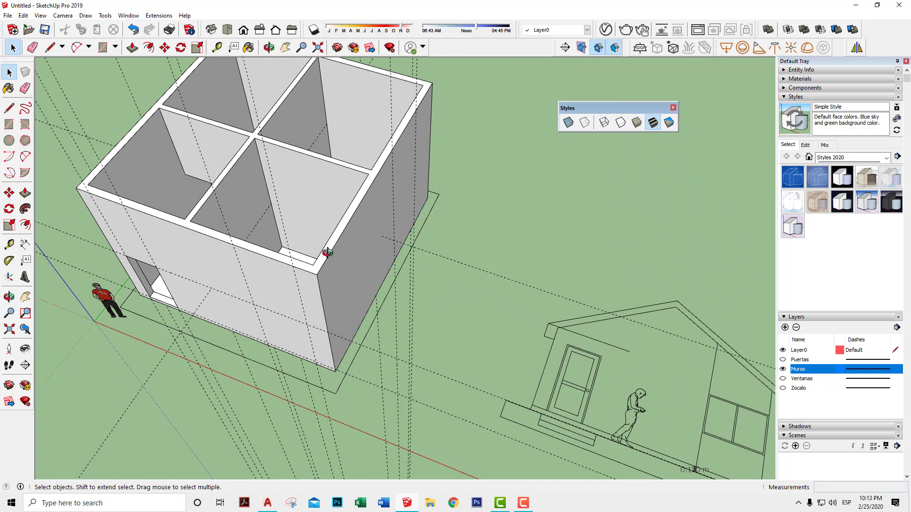
mouse_move(327, 252)
middle_mouse_down()
mouse_move(386, 254)
mouse_move(546, 192)
middle_mouse_up()
mouse_move(484, 240)
middle_mouse_down()
mouse_move(456, 264)
mouse_move(428, 192)
middle_mouse_up()
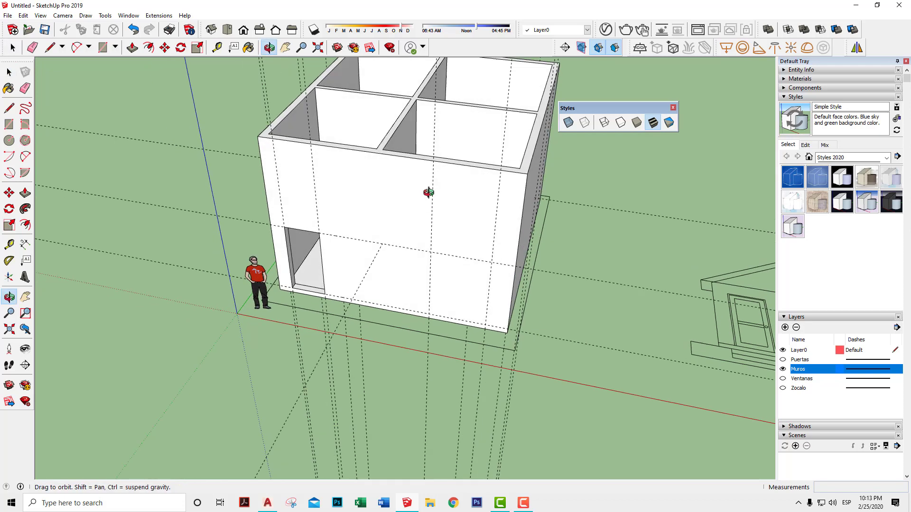
scroll(479, 272, "up", 2)
scroll(479, 272, "up", 2)
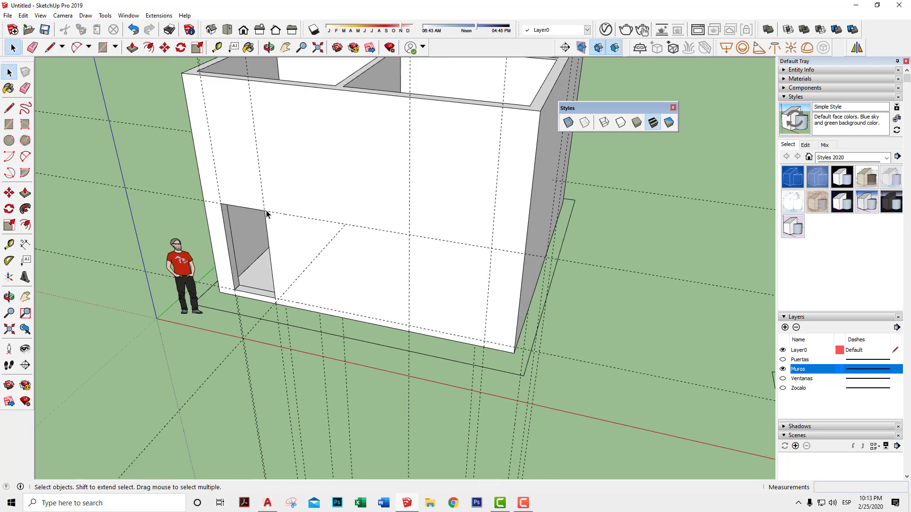
Add a guide 1.1 m from the line above the doorway
scroll(322, 222, "up", 2)
middle_click_drag(280, 211, 406, 234)
scroll(347, 212, "up", 2)
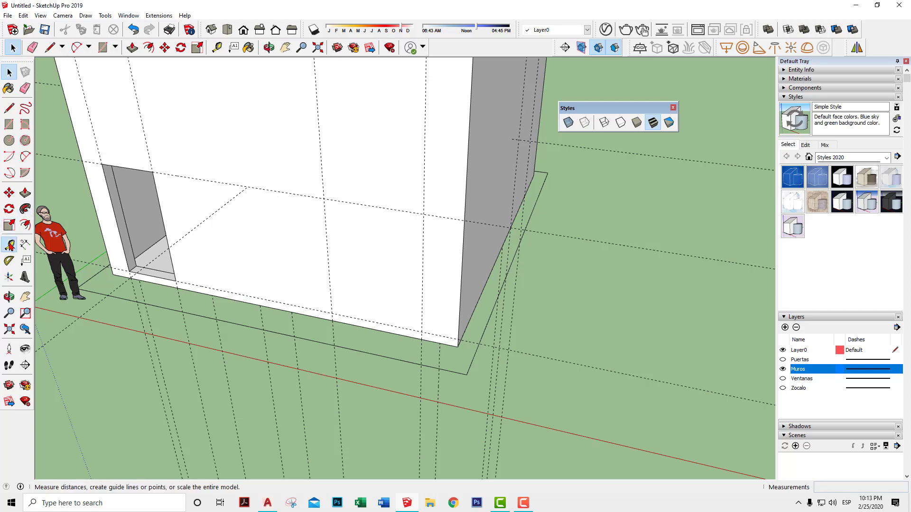
left_click(9, 244)
left_click(285, 192)
type("1.1")
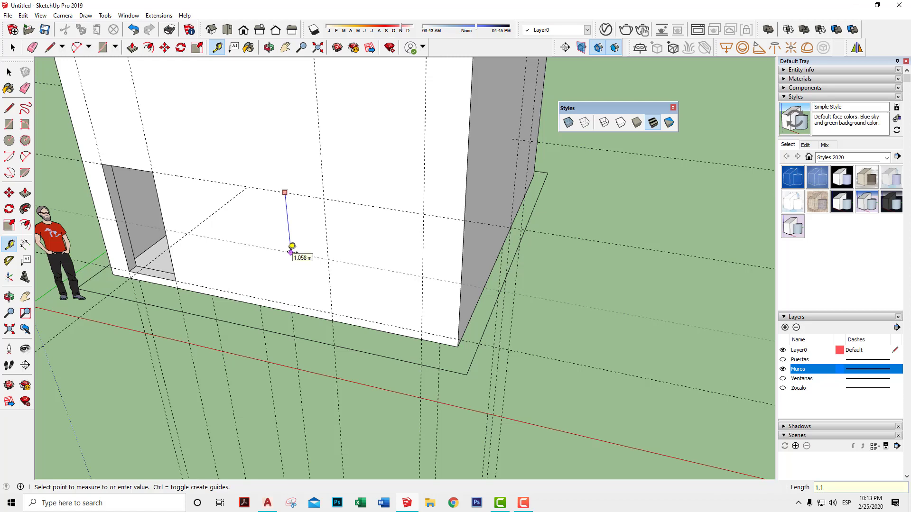
key("Return")
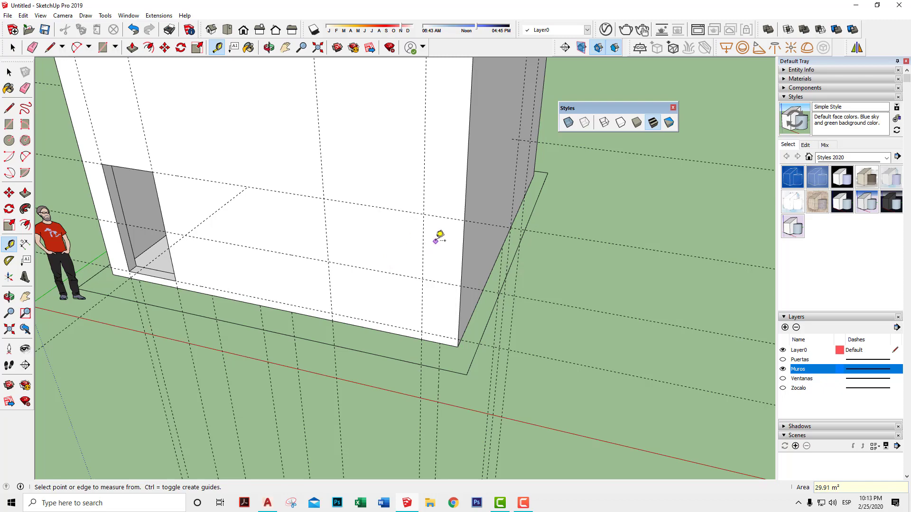
Add a guide below the wall's top edge and another 1.100 m from it
mouse_move(439, 236)
middle_mouse_down()
mouse_move(122, 199)
mouse_move(214, 197)
mouse_move(325, 229)
mouse_move(320, 236)
middle_mouse_up()
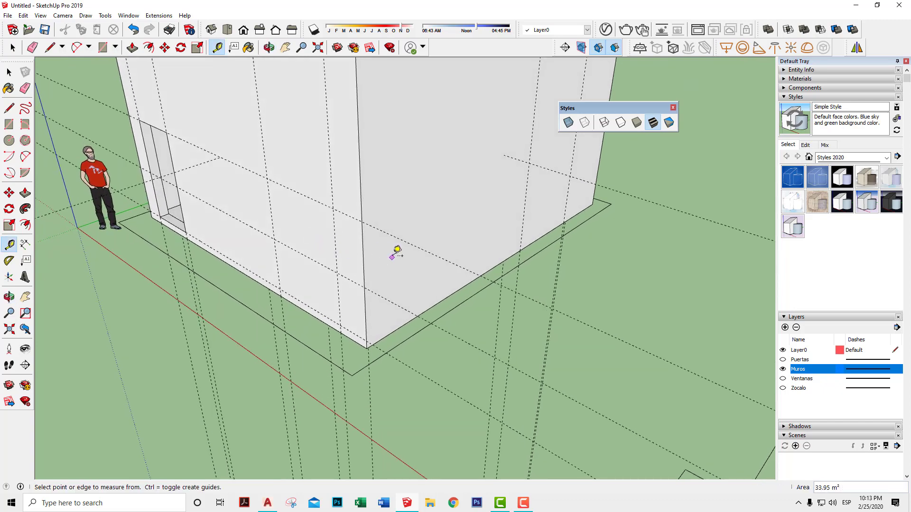
mouse_move(397, 250)
middle_mouse_down()
mouse_move(358, 289)
mouse_move(309, 294)
mouse_move(155, 258)
mouse_move(519, 194)
mouse_move(468, 238)
mouse_move(468, 132)
mouse_move(456, 190)
middle_mouse_up()
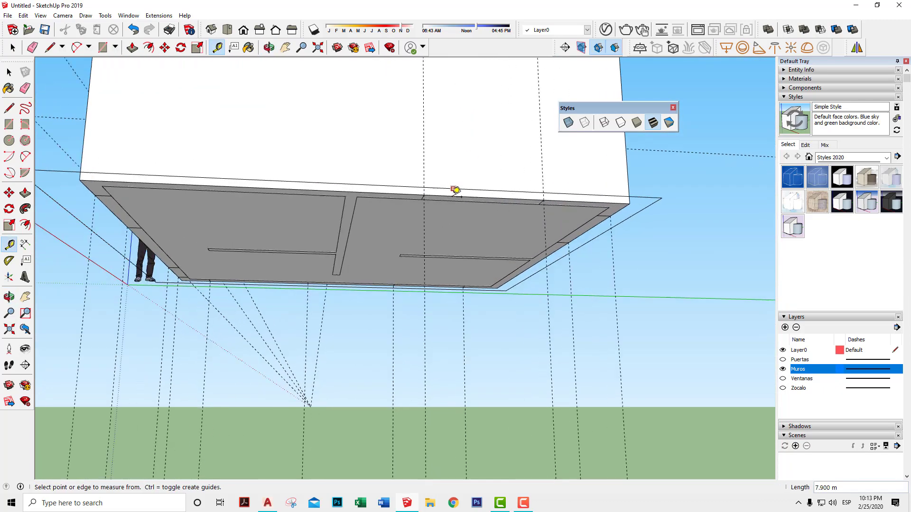
mouse_move(486, 130)
middle_mouse_down()
mouse_move(452, 321)
mouse_move(488, 230)
mouse_move(535, 280)
mouse_move(472, 250)
mouse_move(504, 236)
mouse_move(439, 249)
middle_mouse_up()
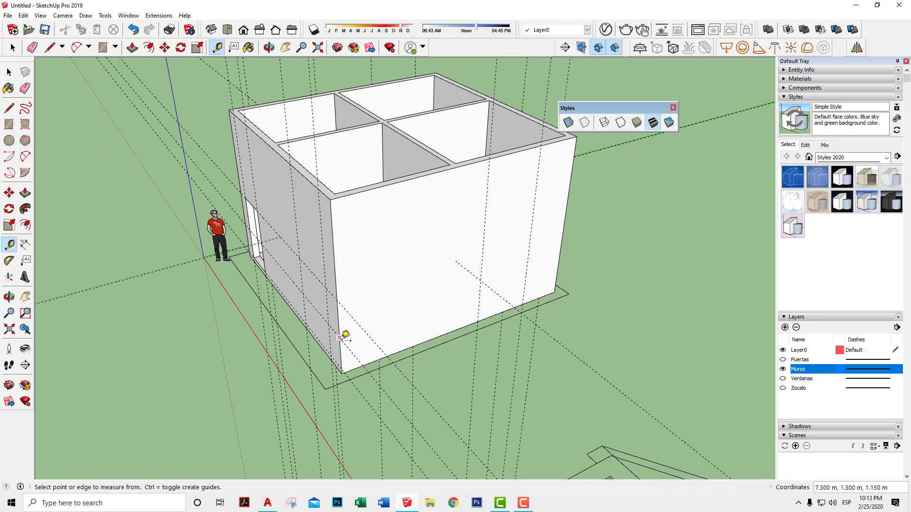
scroll(341, 300, "up", 2)
scroll(341, 309, "up", 2)
scroll(340, 316, "up", 2)
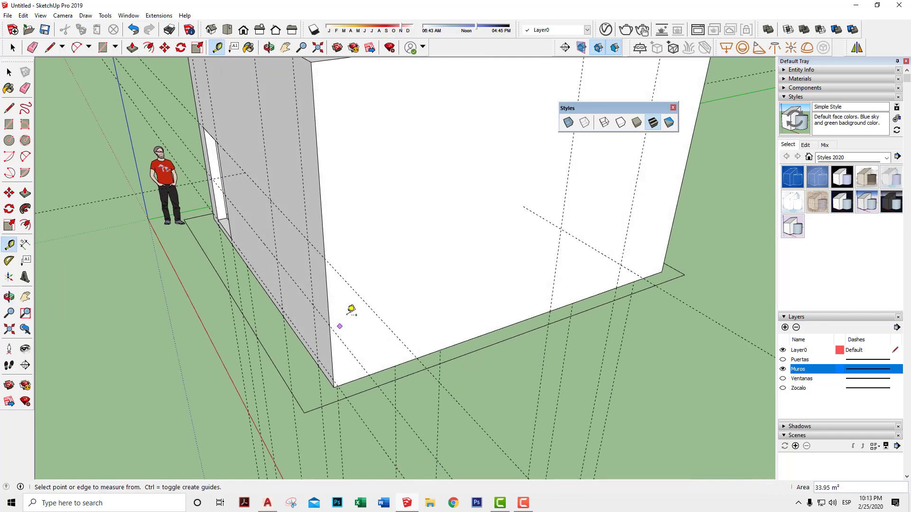
scroll(352, 309, "down", 1)
scroll(356, 316, "down", 1)
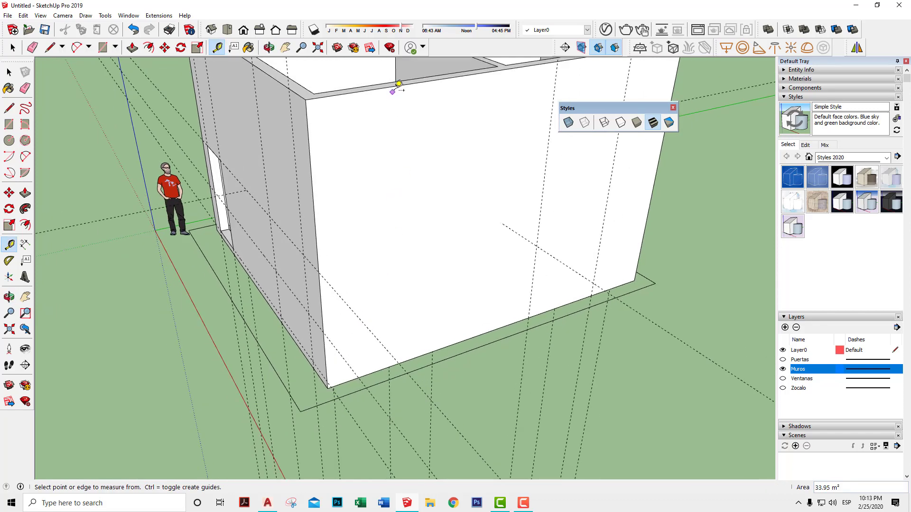
left_click(402, 84)
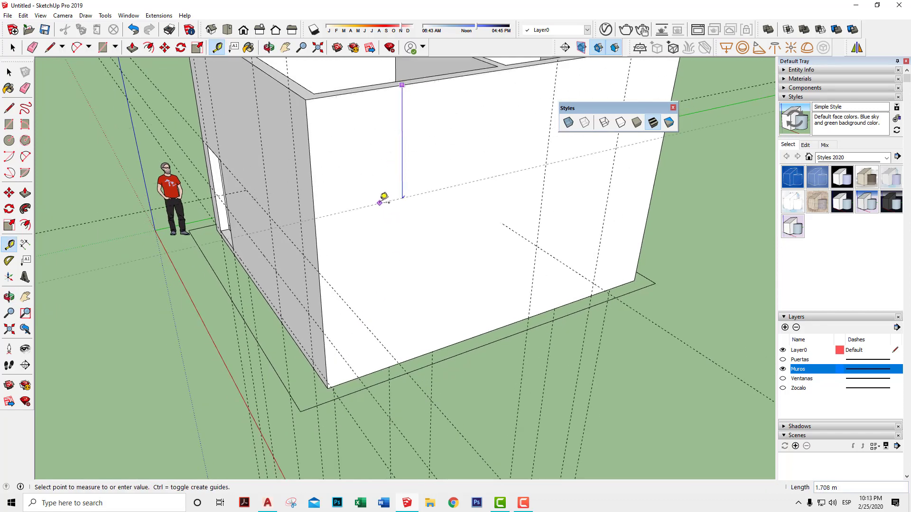
left_click(322, 269)
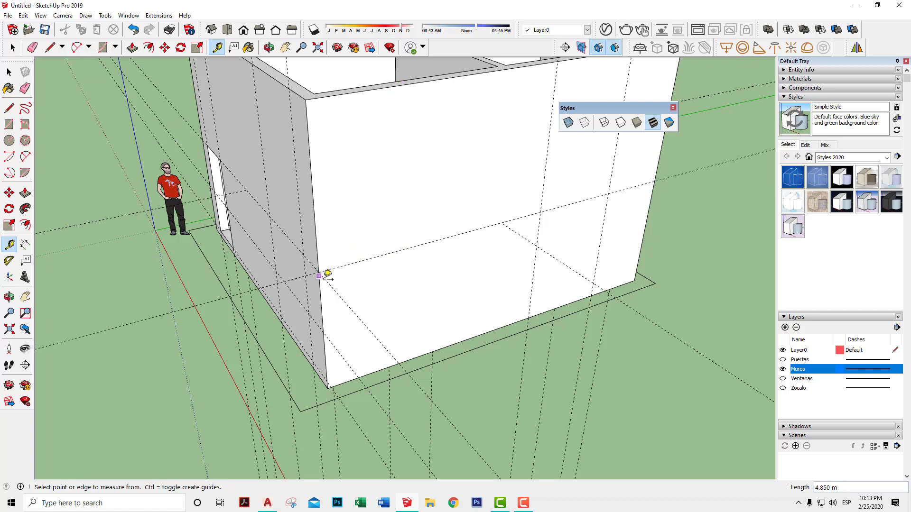
left_click(365, 259)
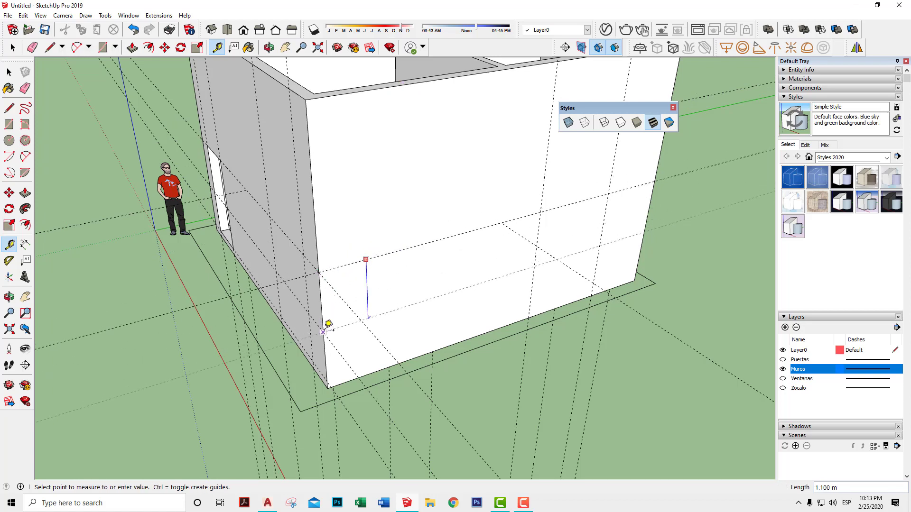
left_click(328, 324)
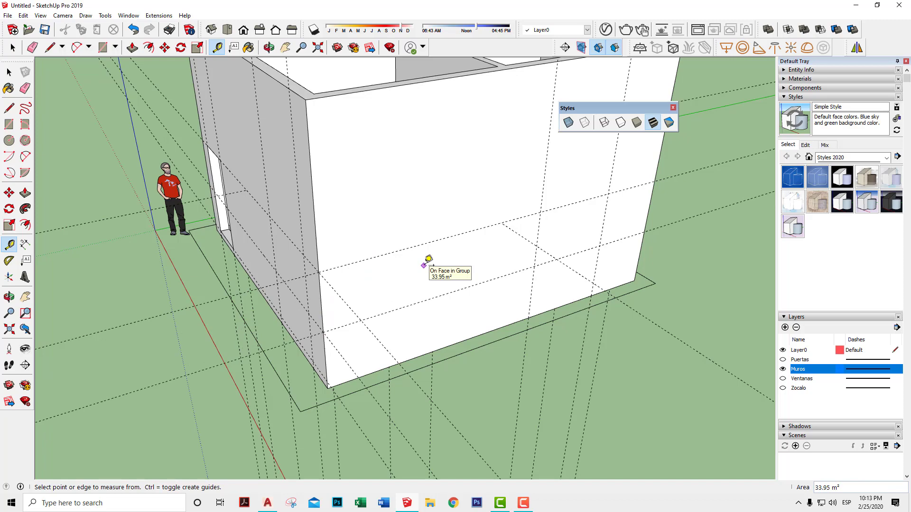
On the next wall, place guides 2.600 m below the top edge and lower down
mouse_move(671, 230)
middle_mouse_down()
mouse_move(488, 214)
mouse_move(258, 218)
middle_mouse_up()
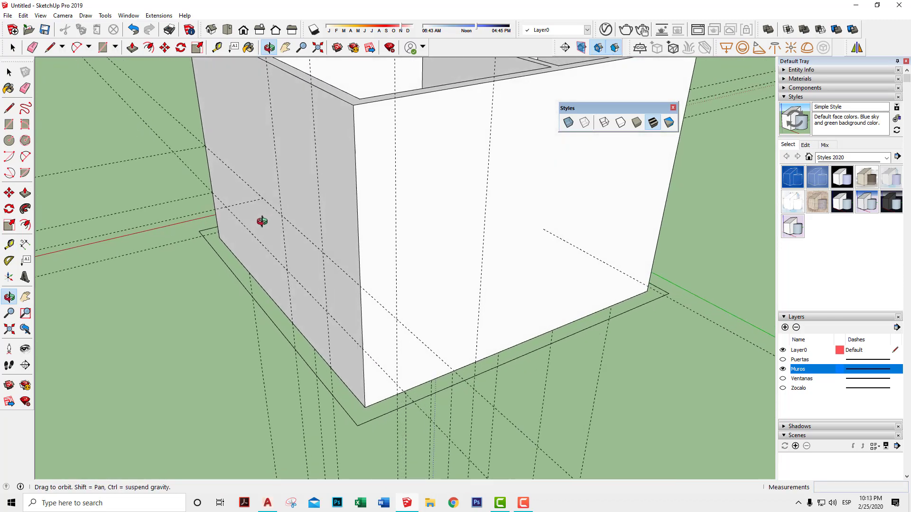
left_click(475, 81)
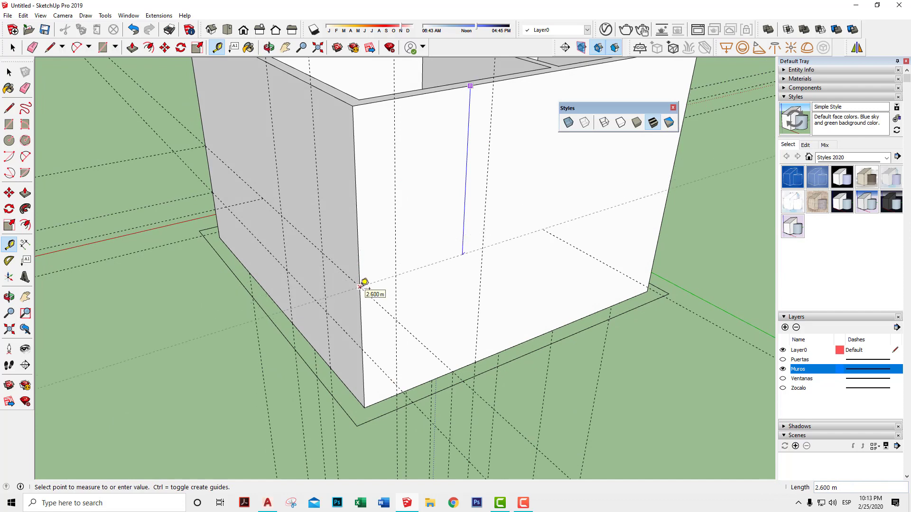
left_click(364, 283)
left_click(464, 82)
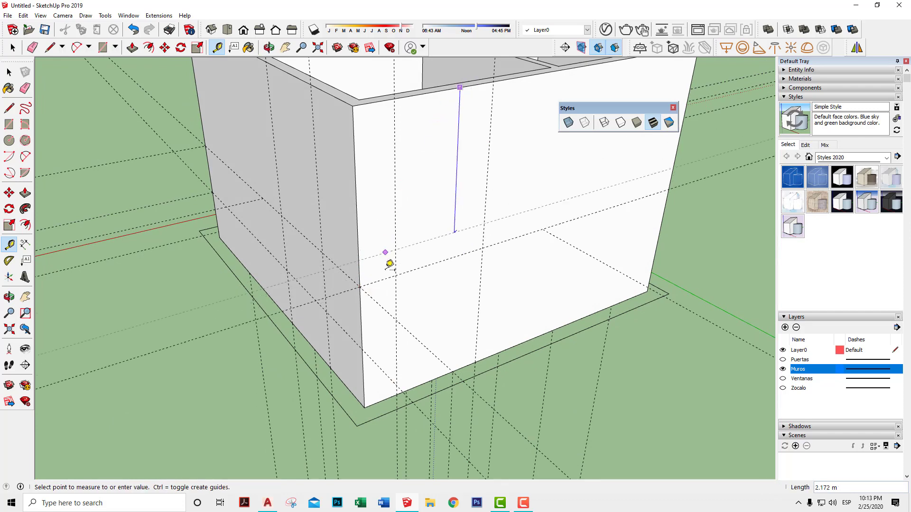
left_click(366, 344)
On the wall near the scale figure, add guides including one 3.700 m below the top
mouse_move(618, 220)
middle_mouse_down()
mouse_move(206, 248)
mouse_move(222, 206)
middle_mouse_up()
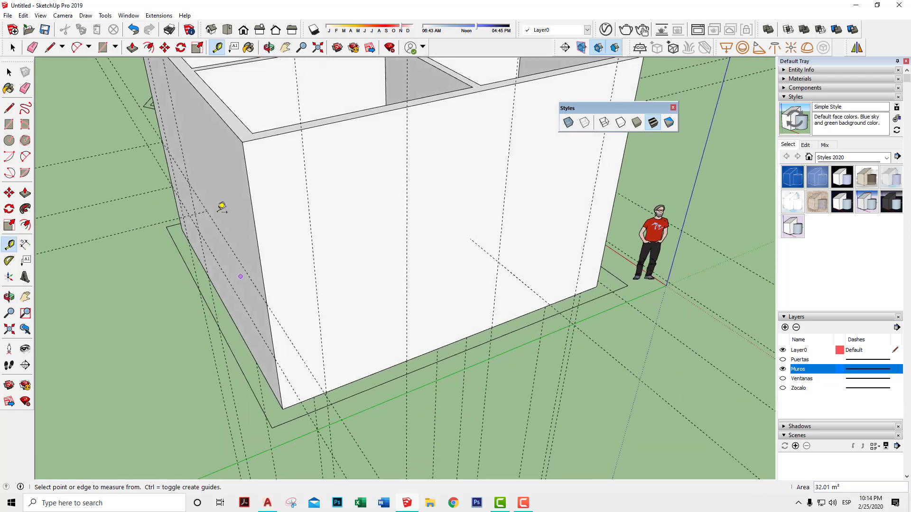
left_click(351, 115)
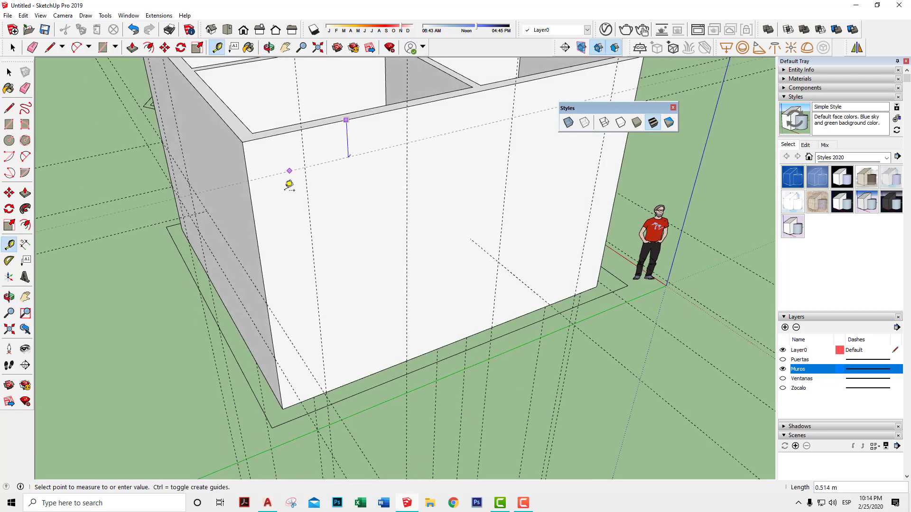
left_click(280, 351)
left_click(392, 108)
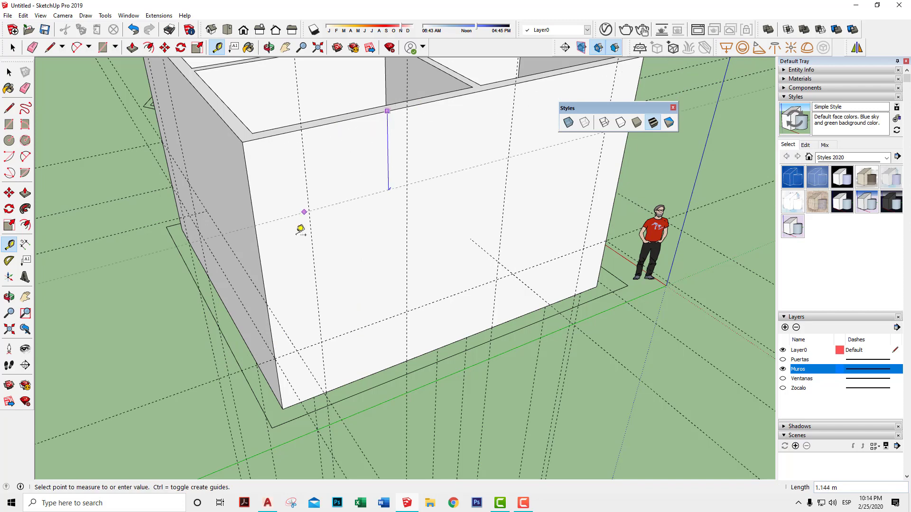
left_click(273, 300)
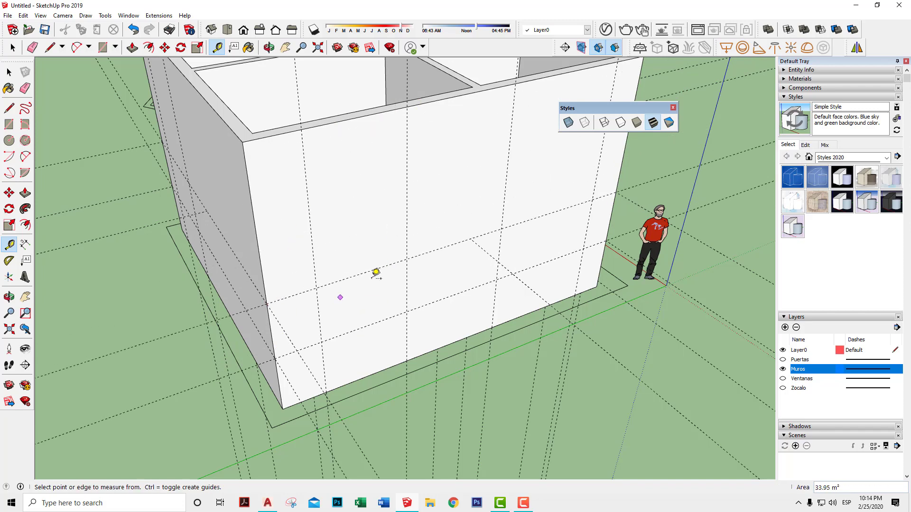
middle_click_drag(376, 270, 411, 264)
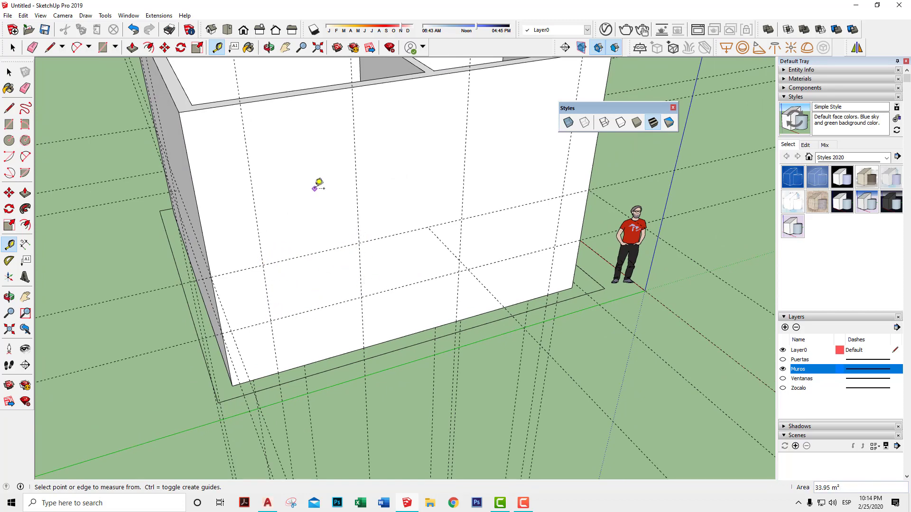
key("space")
Inside the building group, outline two windows of 1.600 × 1.100 m and 2.100 × 1.100 m
double_click(318, 182)
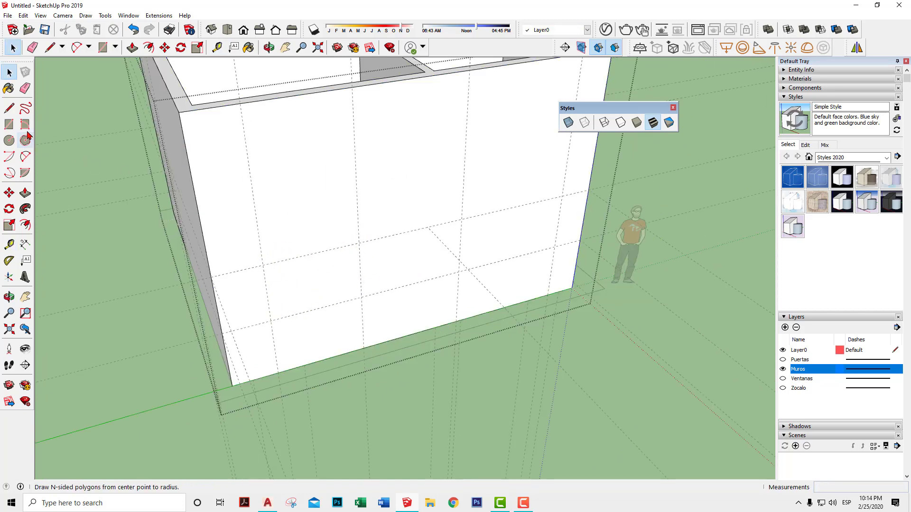
left_click(9, 125)
left_click(264, 263)
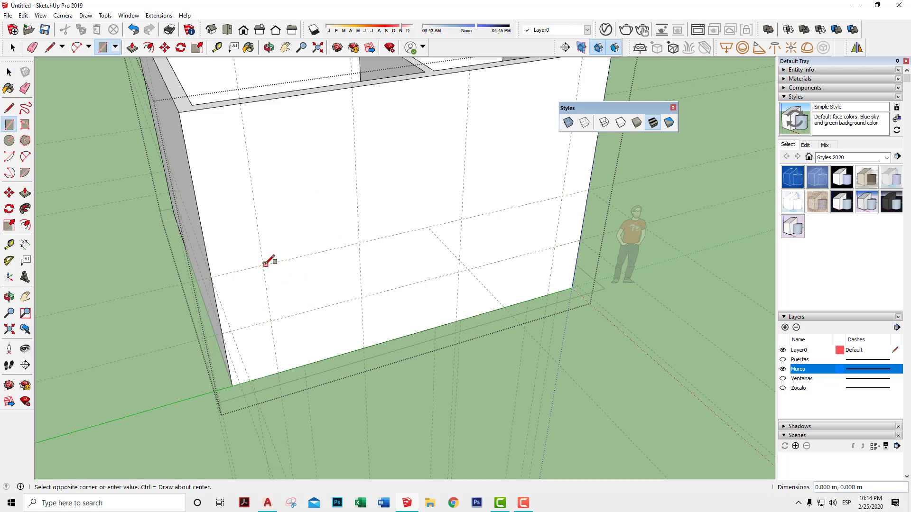
left_click(263, 265)
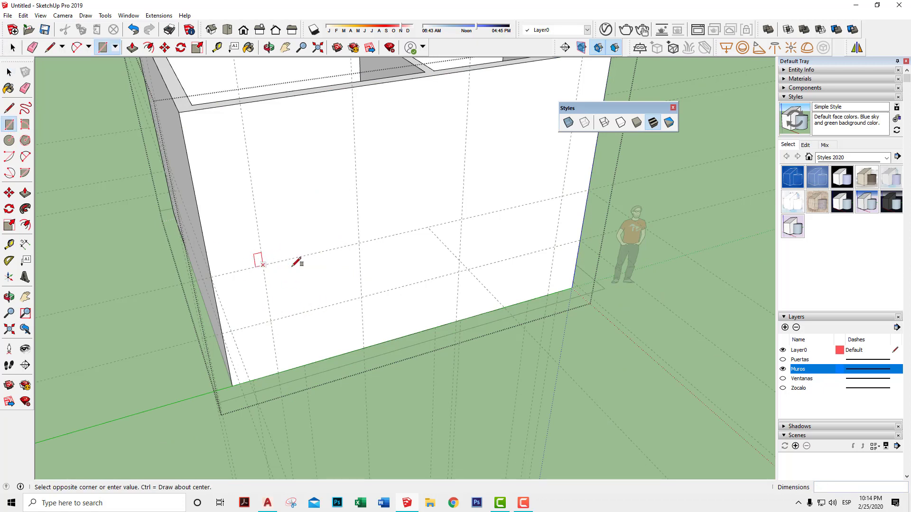
left_click(360, 296)
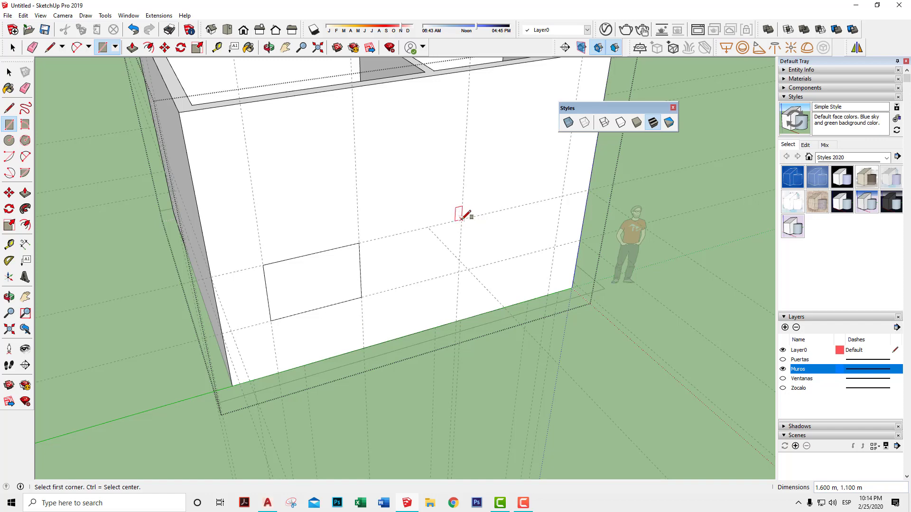
left_click(462, 218)
left_click(556, 247)
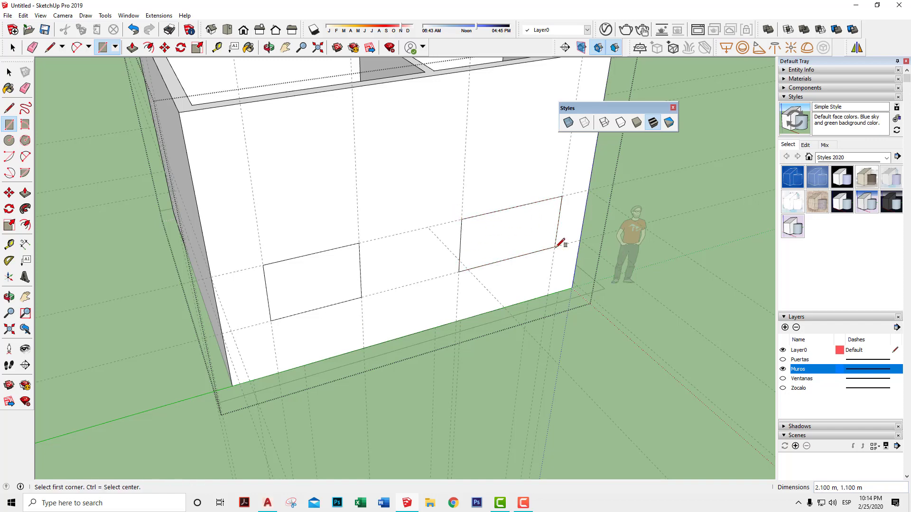
Push both window faces 0.200 m into the wall to open them
middle_click_drag(520, 242, 532, 259)
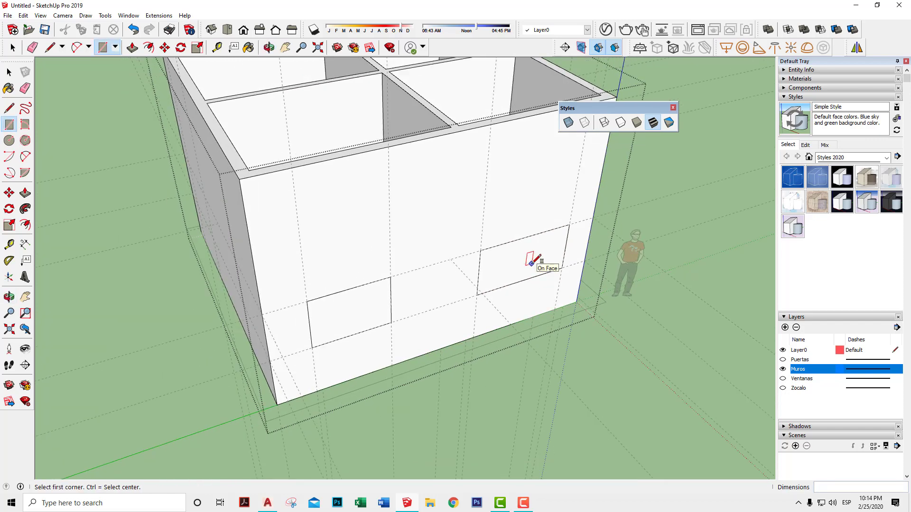
key("p")
left_click(524, 269)
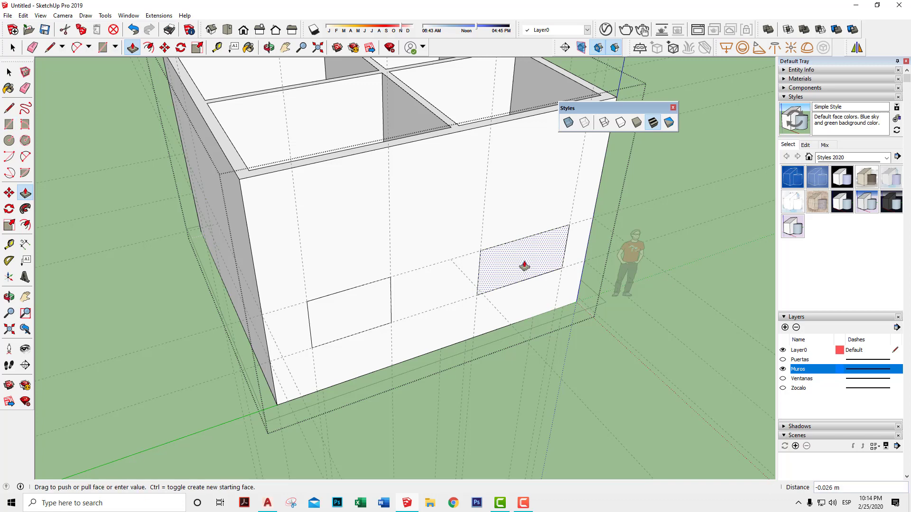
left_click(501, 118)
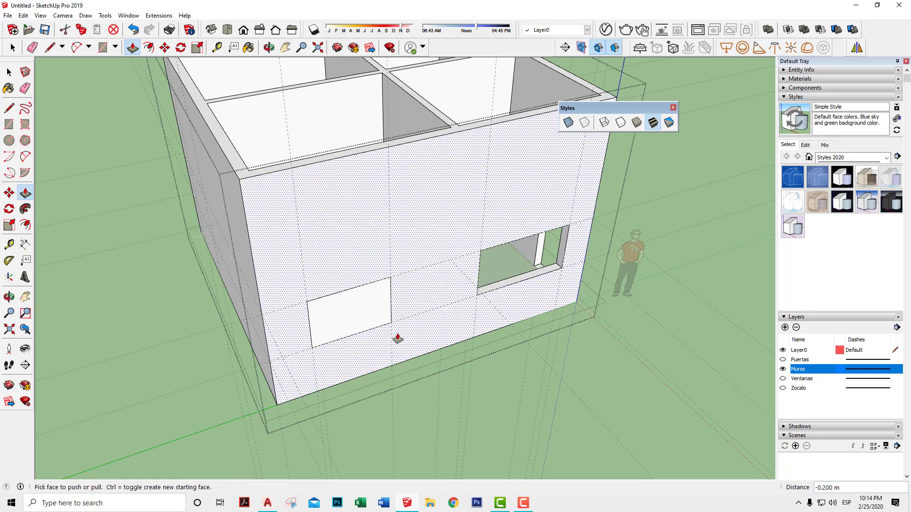
left_click(346, 315)
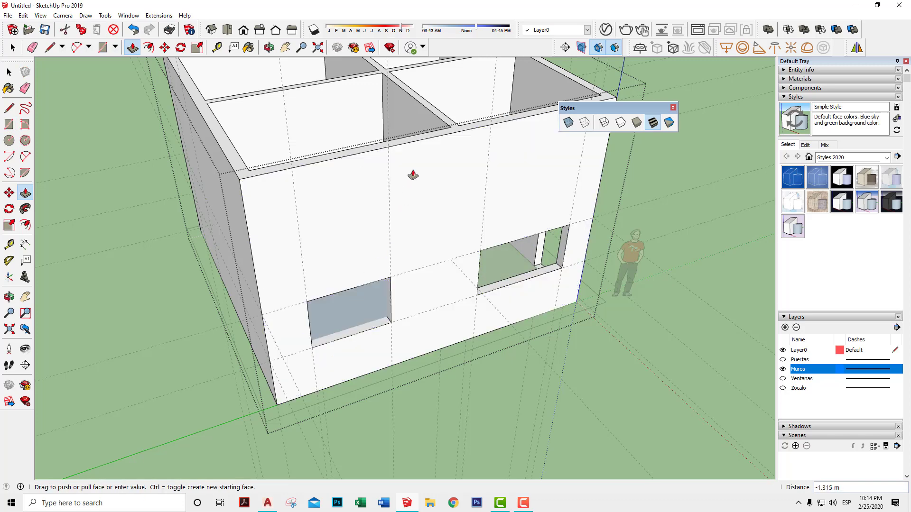
left_click(446, 131)
Cut a window opening 0.200 m deep through another wall of the house
middle_click_drag(434, 301, 301, 283)
scroll(529, 289, "up", 5)
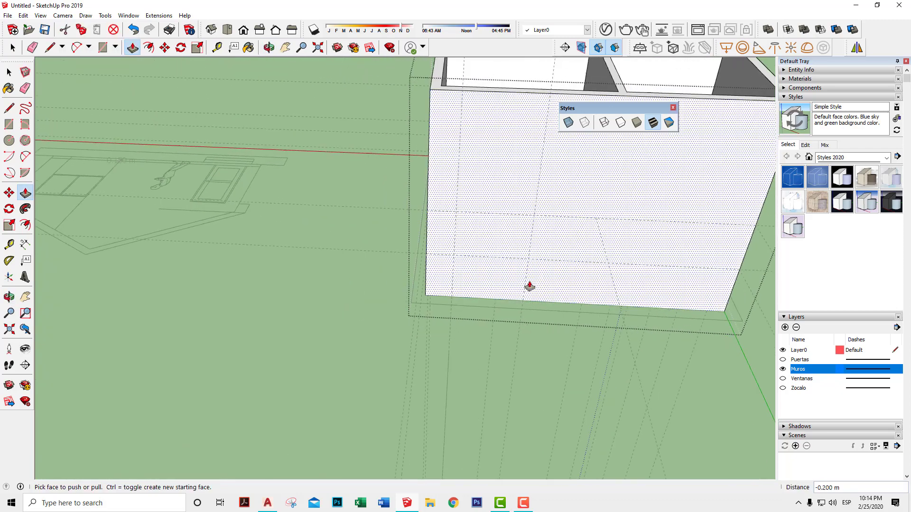
mouse_move(529, 289)
middle_mouse_down()
mouse_move(270, 324)
mouse_move(403, 285)
middle_mouse_up()
key("r")
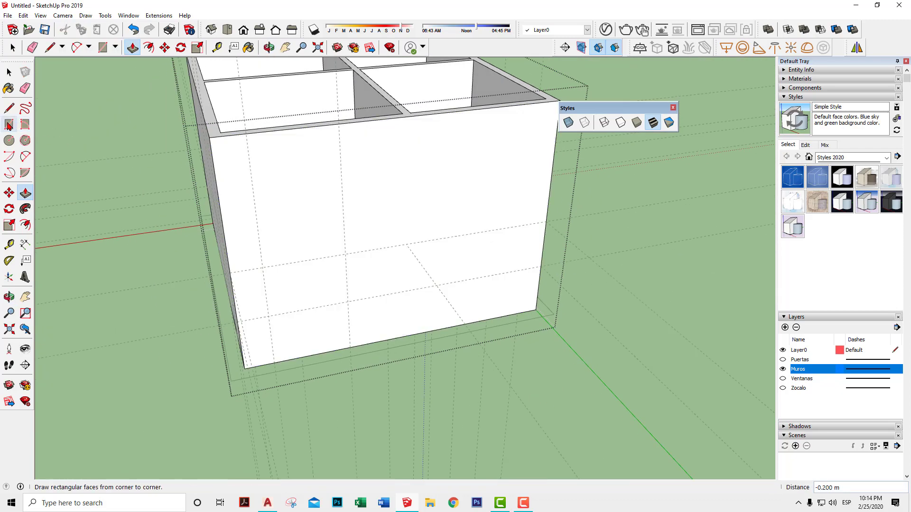
left_click(261, 266)
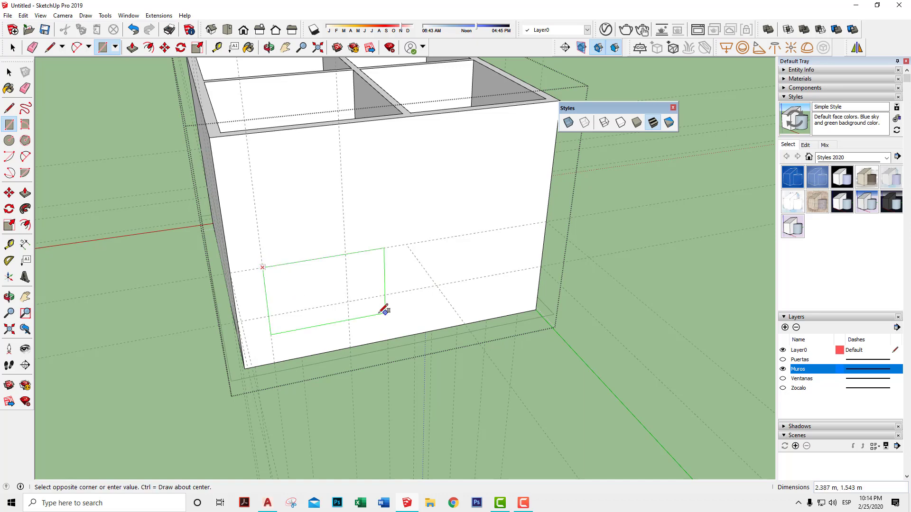
left_click(349, 298)
scroll(400, 324, "down", 2)
key("p")
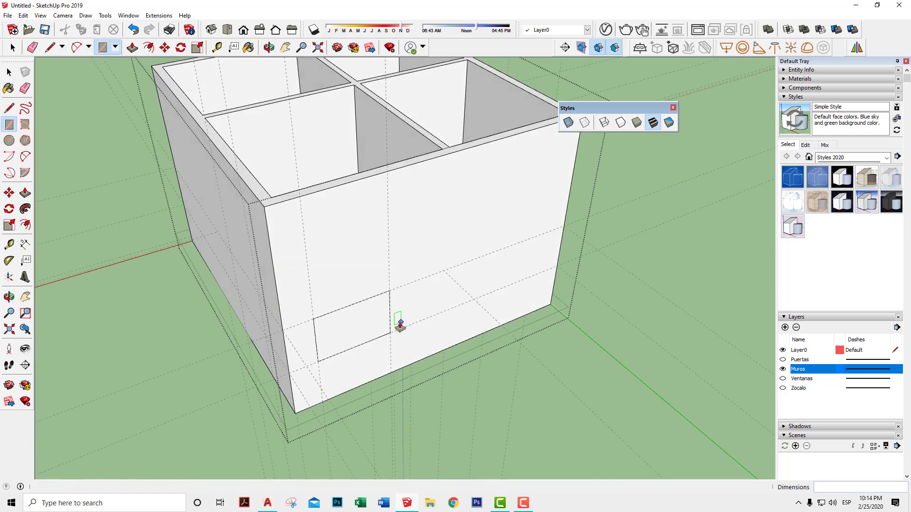
left_click_drag(372, 326, 409, 230)
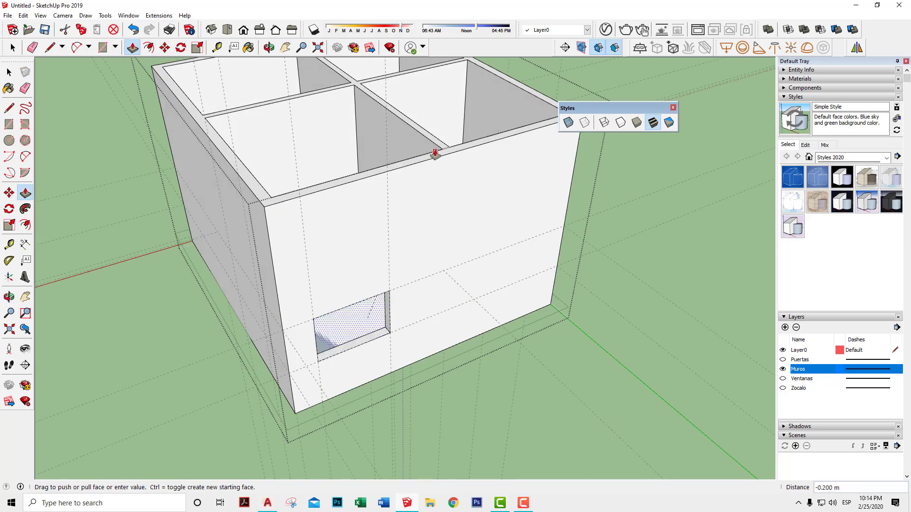
left_click_drag(431, 165, 433, 150)
Add one more window on the wall and cut it 0.200 m deep
mouse_move(141, 345)
middle_mouse_down()
mouse_move(525, 292)
mouse_move(464, 301)
mouse_move(429, 247)
middle_mouse_up()
key("r")
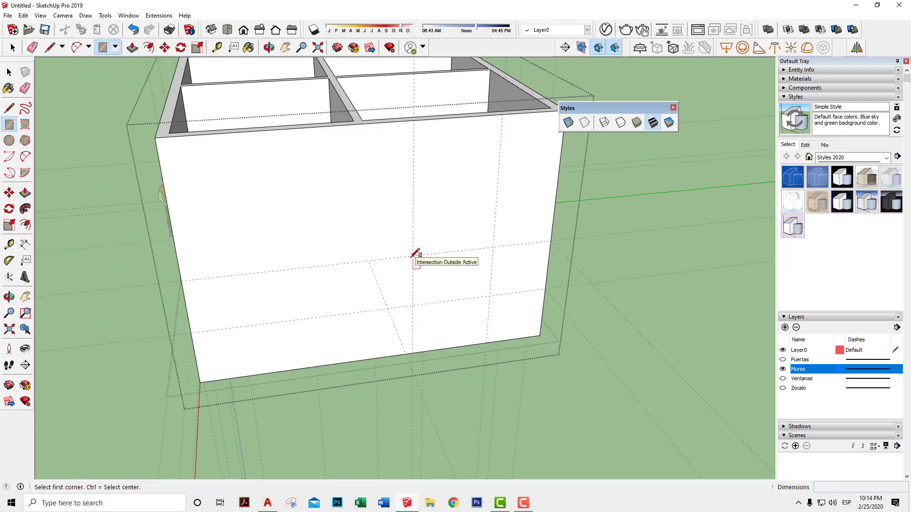
left_click(412, 255)
left_click(493, 292)
middle_click_drag(463, 271, 487, 314)
key("p")
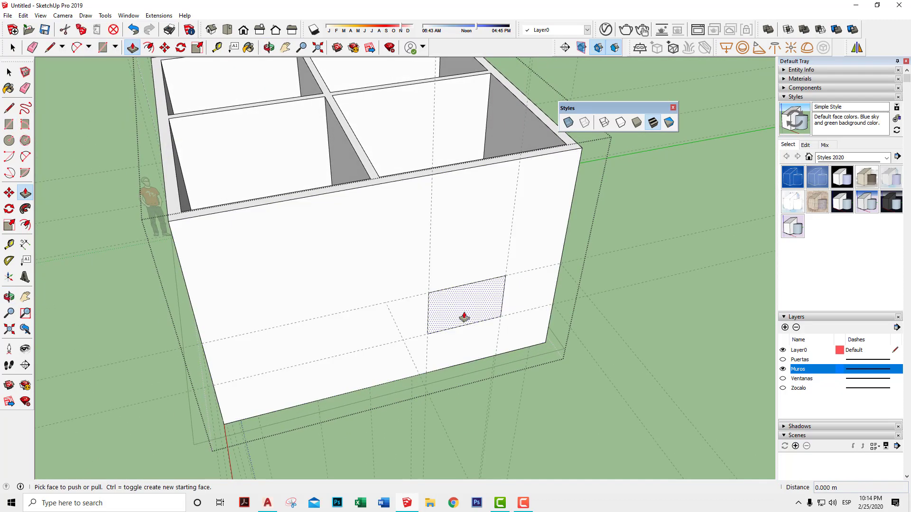
left_click(463, 315)
left_click(545, 148)
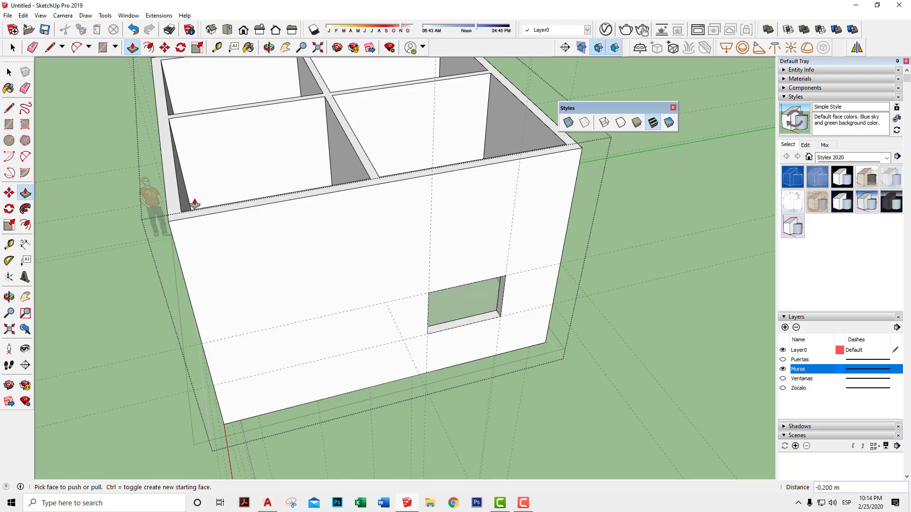
Outline a 1.508 × 1.100 m window on the next wall and push it in
mouse_move(469, 226)
middle_mouse_down()
mouse_move(341, 187)
mouse_move(451, 175)
mouse_move(455, 259)
mouse_move(406, 326)
mouse_move(457, 322)
middle_mouse_up()
left_click(9, 125)
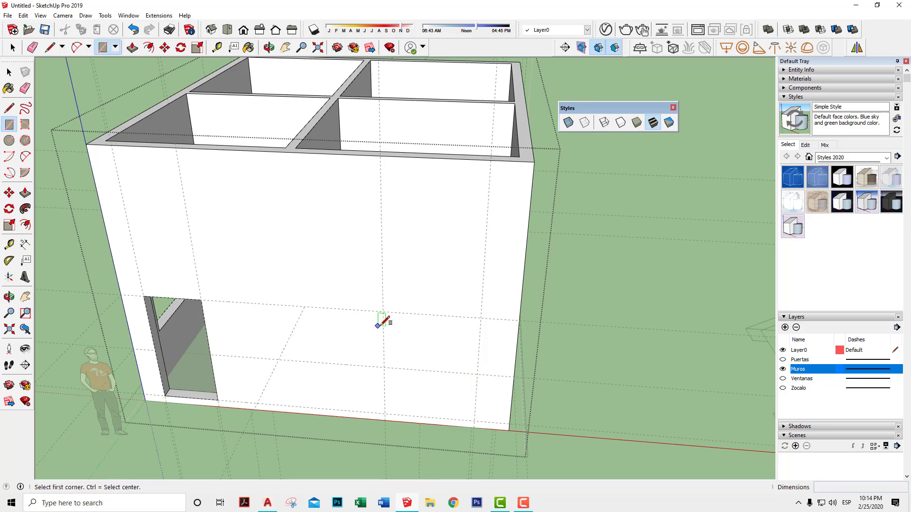
left_click(384, 312)
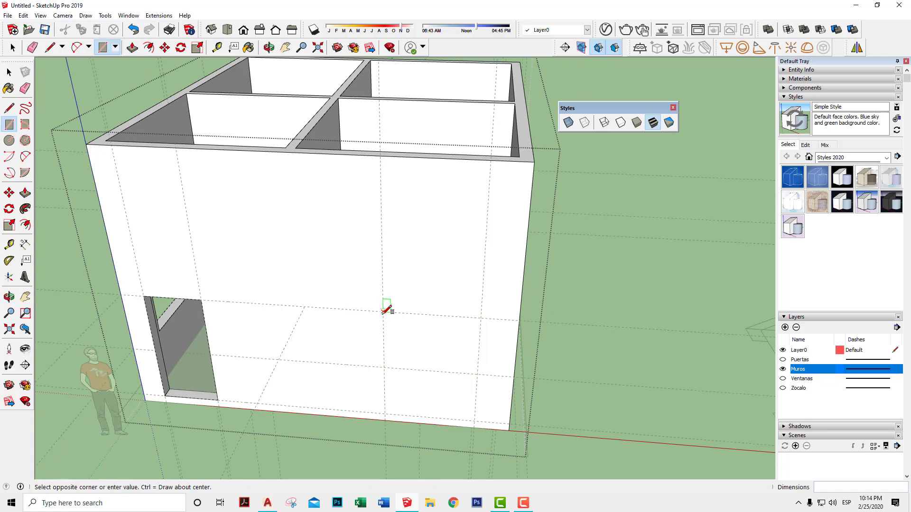
left_click(479, 373)
middle_click_drag(437, 362, 456, 372)
key("p")
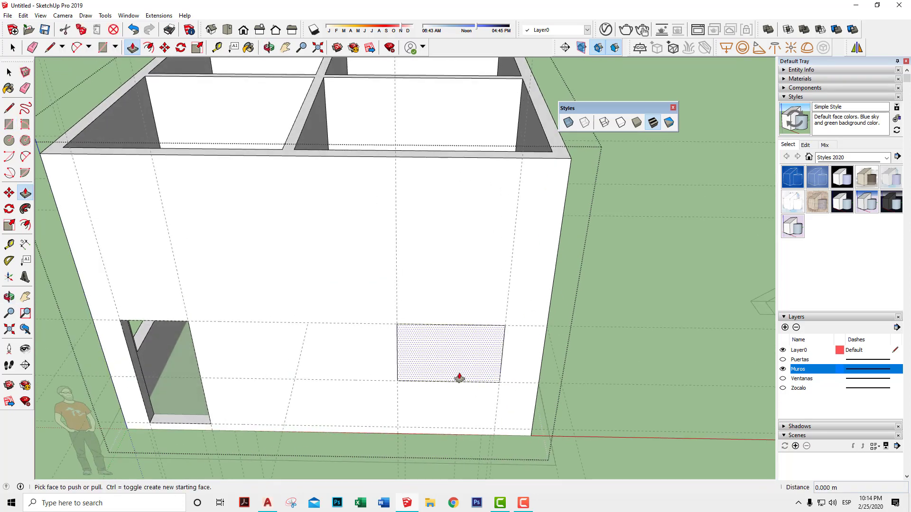
left_click(458, 374)
Orbit around the house to inspect the front, doorway and window openings
mouse_move(488, 158)
middle_mouse_down()
mouse_move(553, 238)
mouse_move(492, 320)
middle_mouse_up()
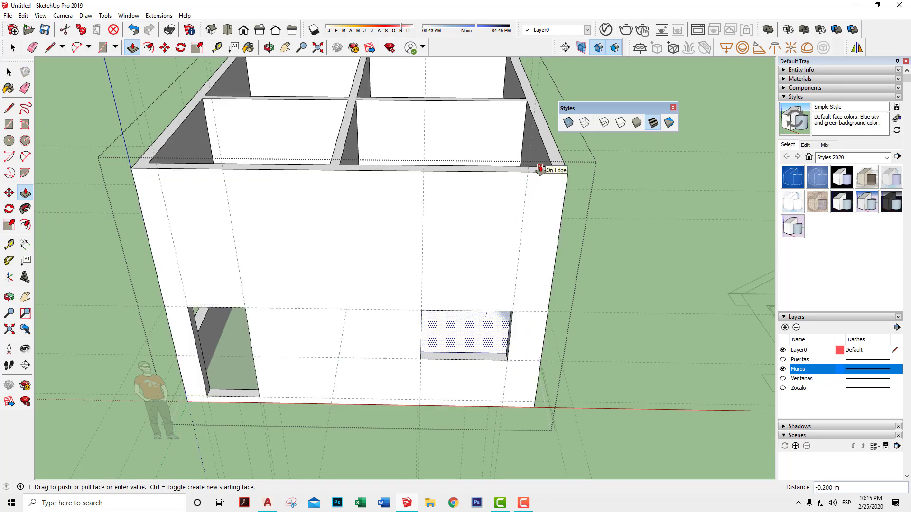
mouse_move(540, 168)
middle_mouse_down()
mouse_move(424, 304)
mouse_move(545, 319)
middle_mouse_up()
scroll(482, 301, "down", 3)
mouse_move(482, 300)
middle_mouse_down()
mouse_move(469, 327)
mouse_move(650, 237)
mouse_move(417, 331)
mouse_move(471, 279)
middle_mouse_up()
scroll(651, 238, "up", 3)
scroll(537, 305, "up", 2)
mouse_move(537, 305)
middle_mouse_down()
mouse_move(544, 271)
mouse_move(366, 255)
mouse_move(389, 264)
middle_mouse_up()
middle_click_drag(492, 272, 515, 254)
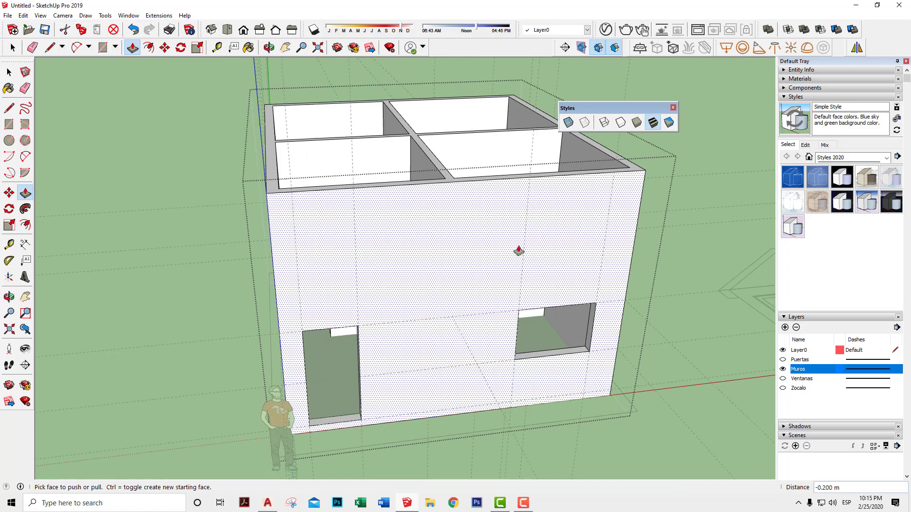
mouse_move(608, 210)
middle_mouse_down()
mouse_move(569, 285)
mouse_move(472, 223)
mouse_move(288, 189)
mouse_move(183, 187)
mouse_move(335, 221)
mouse_move(634, 266)
middle_mouse_up()
key("space")
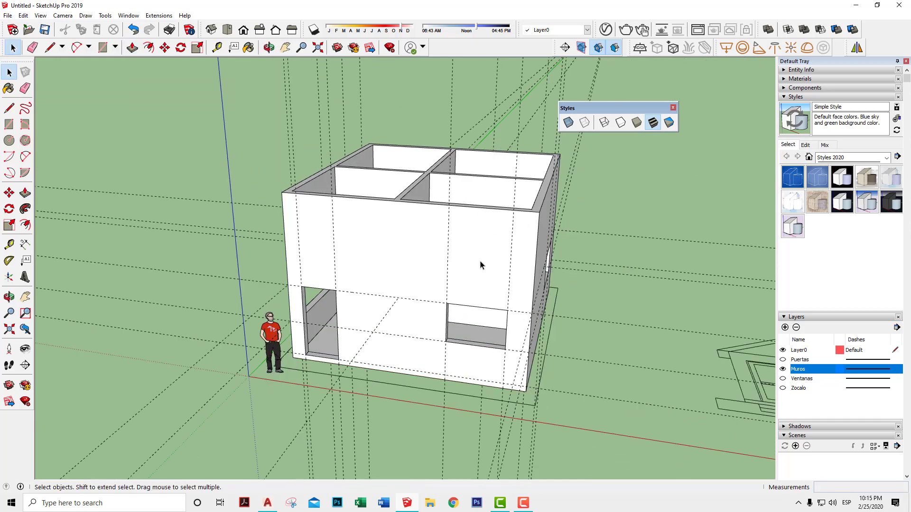
Delete every guide line with Edit > Delete Guides, then look down into the rooms
left_click(23, 15)
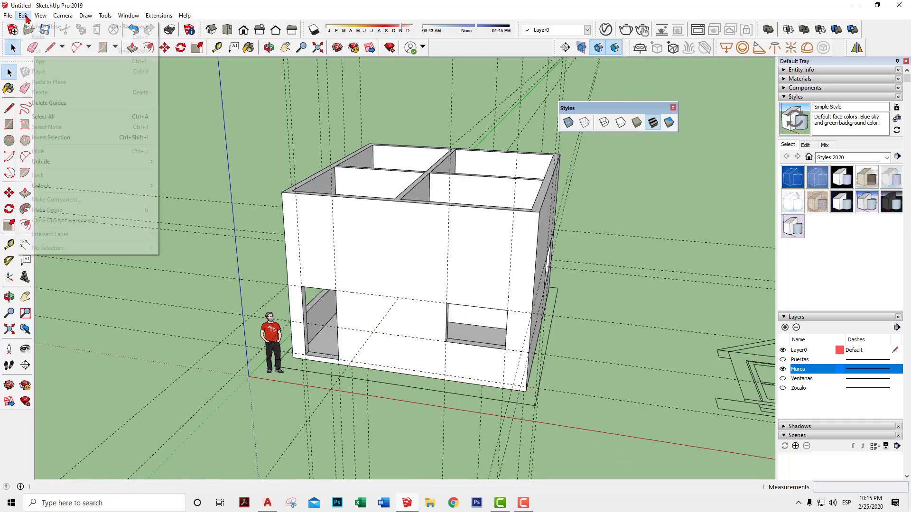
left_click(62, 102)
mouse_move(320, 199)
middle_mouse_down()
mouse_move(551, 226)
mouse_move(666, 225)
mouse_move(545, 162)
mouse_move(480, 195)
mouse_move(410, 270)
mouse_move(342, 435)
mouse_move(346, 417)
mouse_move(299, 365)
mouse_move(352, 252)
mouse_move(514, 220)
mouse_move(370, 254)
mouse_move(314, 283)
middle_mouse_up()
mouse_move(252, 278)
middle_mouse_down()
mouse_move(329, 232)
mouse_move(318, 271)
middle_mouse_up()
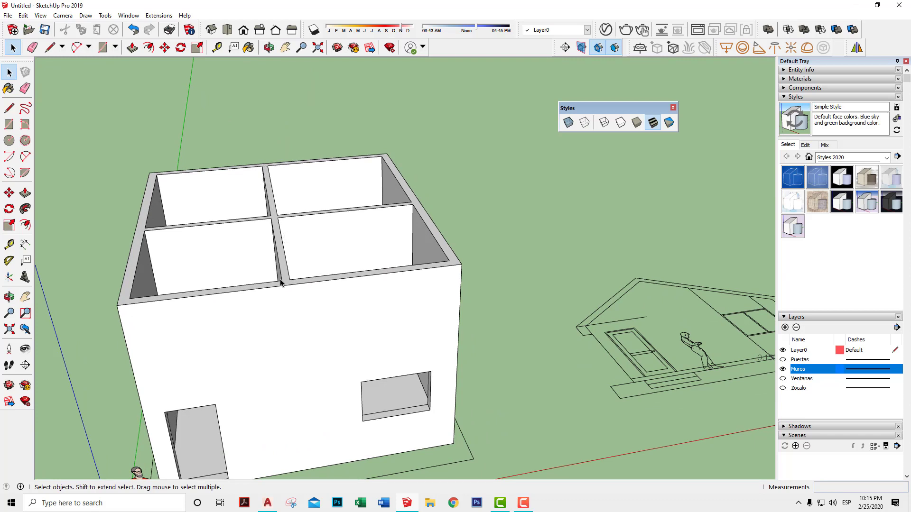
Dimension the sketch house from wall base to roof corner as 2.773 m, placed to the left
scroll(264, 176, "down", 3)
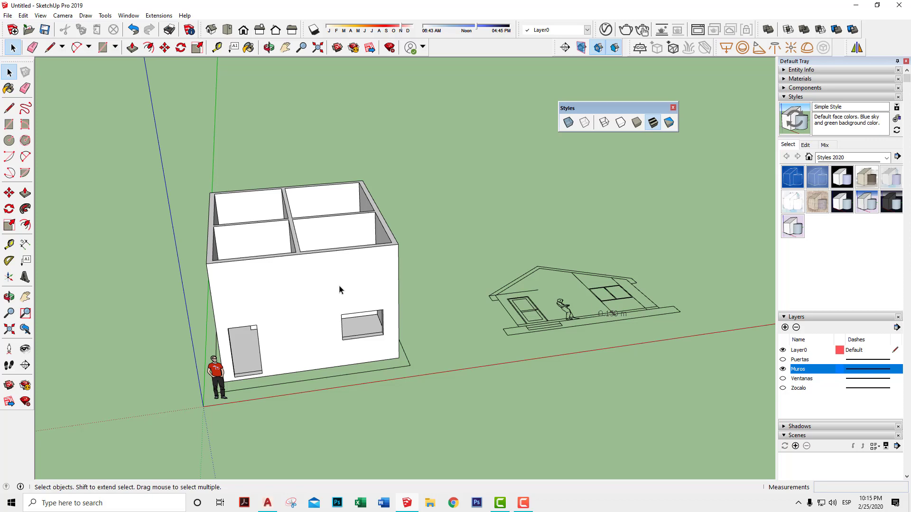
mouse_move(339, 289)
middle_mouse_down()
mouse_move(283, 285)
mouse_move(217, 322)
mouse_move(254, 269)
mouse_move(303, 281)
middle_mouse_up()
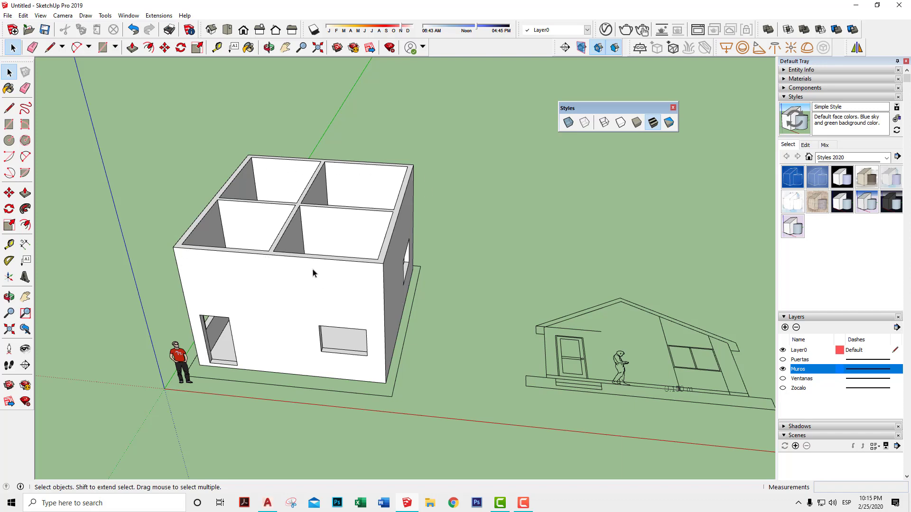
mouse_move(473, 259)
middle_mouse_down()
mouse_move(456, 245)
mouse_move(560, 289)
middle_mouse_up()
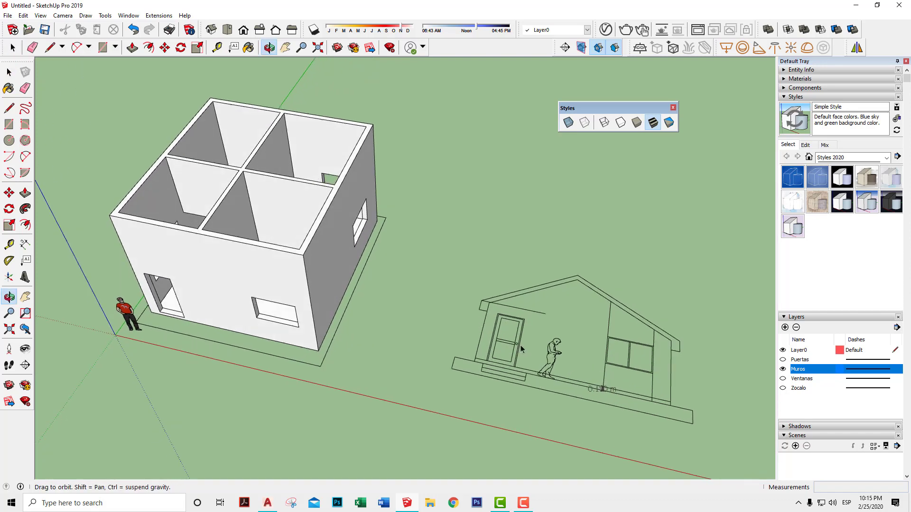
scroll(576, 292, "up", 3)
scroll(576, 293, "down", 2)
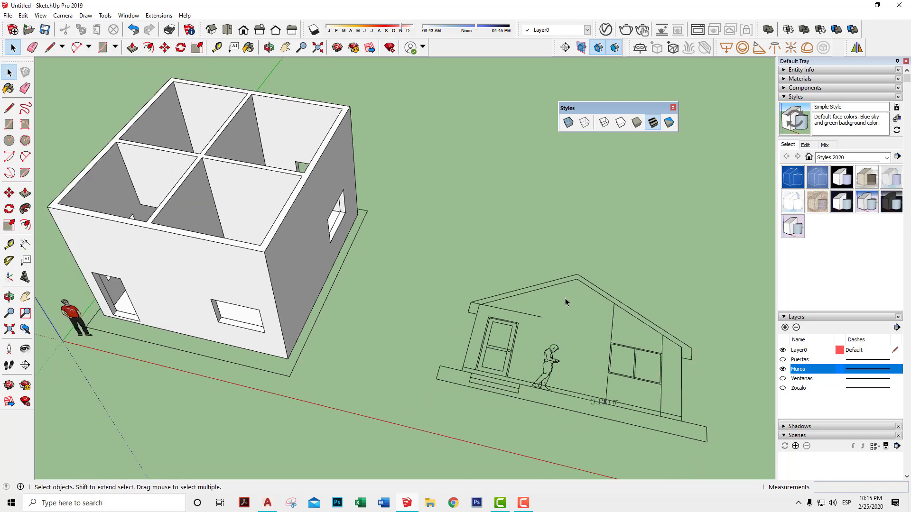
middle_click_drag(536, 309, 557, 296, "shift")
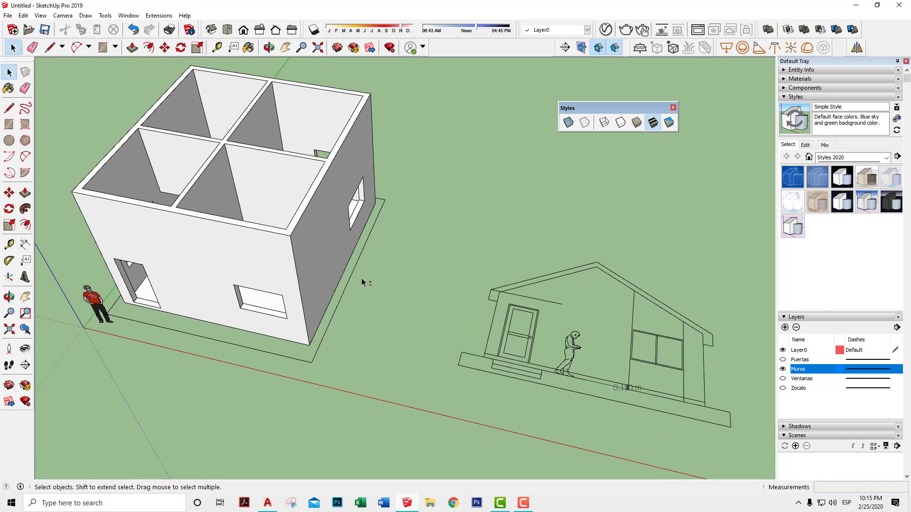
middle_click_drag(363, 283, 453, 279, "shift")
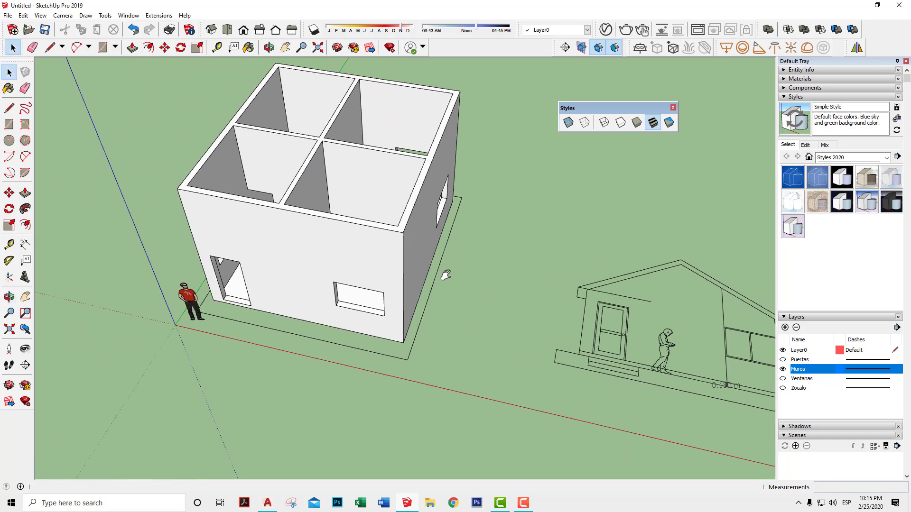
left_click(25, 244)
scroll(600, 332, "up", 2)
scroll(606, 335, "up", 1)
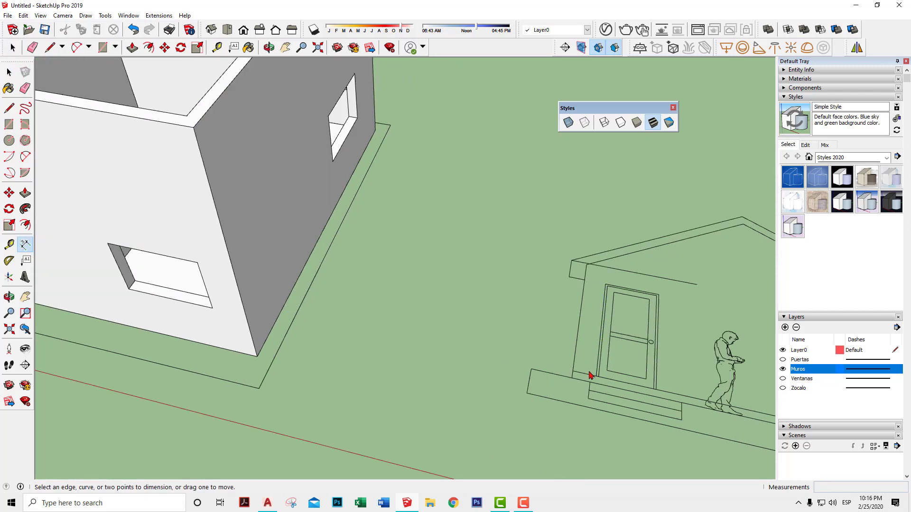
left_click(571, 379)
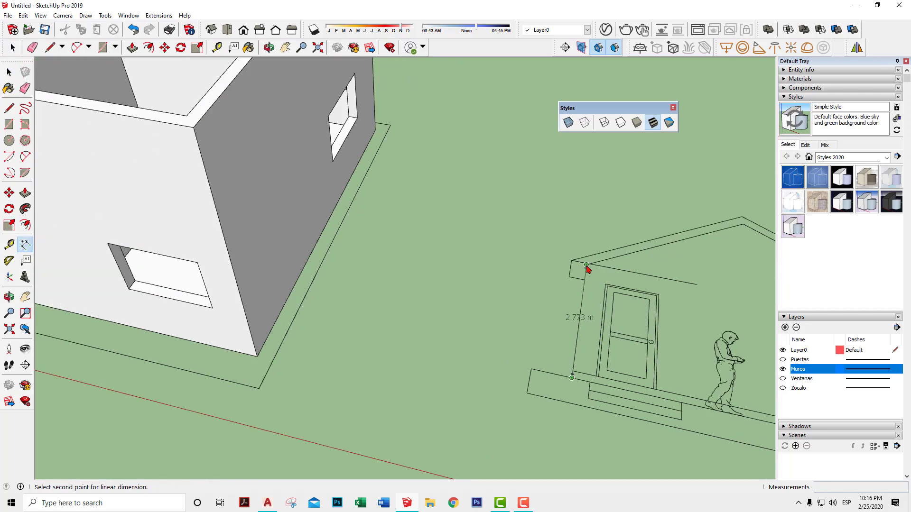
scroll(587, 266, "up", 2)
left_click(587, 263)
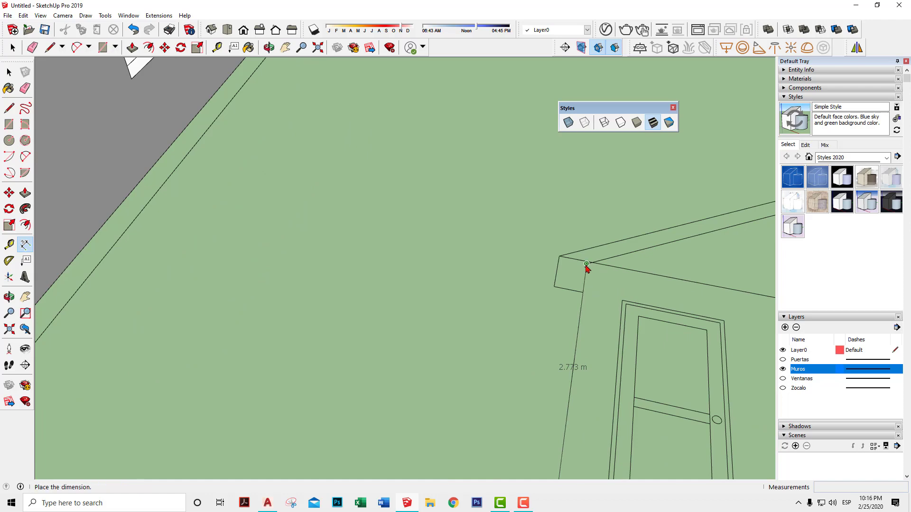
left_click(489, 248)
Start a second dimension at the roof apex, then cancel the pending 4.850 m dimension
mouse_move(596, 308)
middle_mouse_down()
mouse_move(612, 309)
mouse_move(579, 301)
mouse_move(630, 325)
mouse_move(613, 309)
mouse_move(418, 284)
middle_mouse_up()
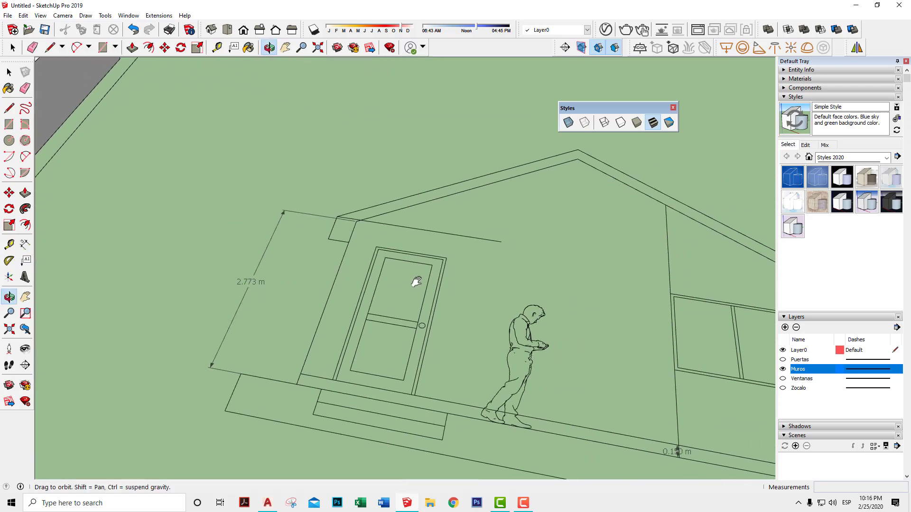
scroll(576, 178, "up", 1)
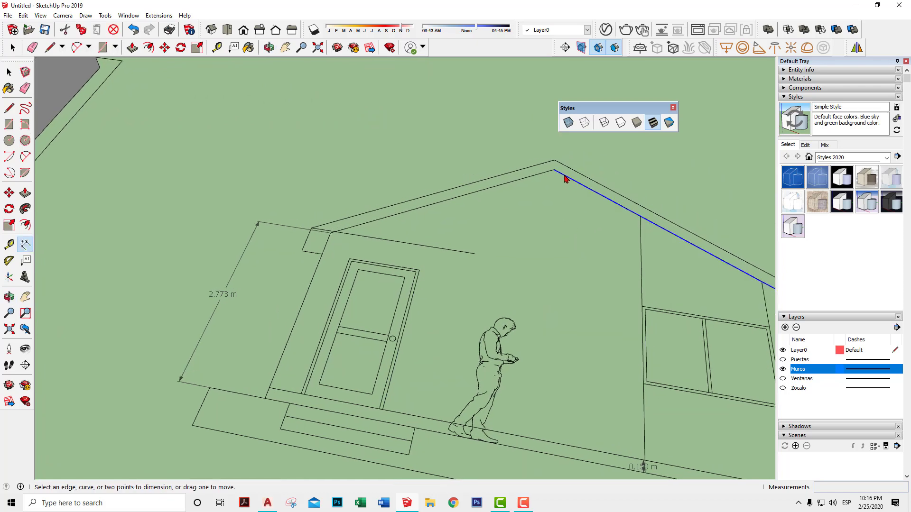
left_click(554, 170)
scroll(552, 335, "down", 3)
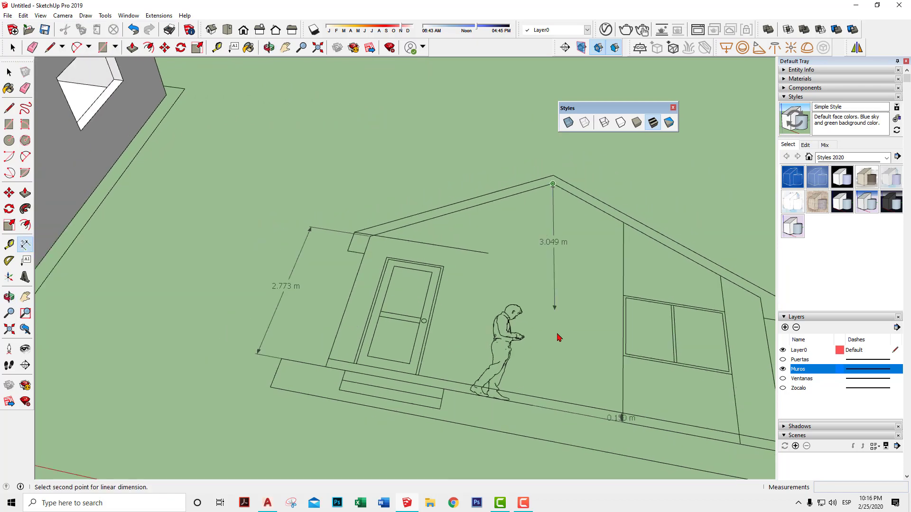
scroll(555, 344, "down", 2)
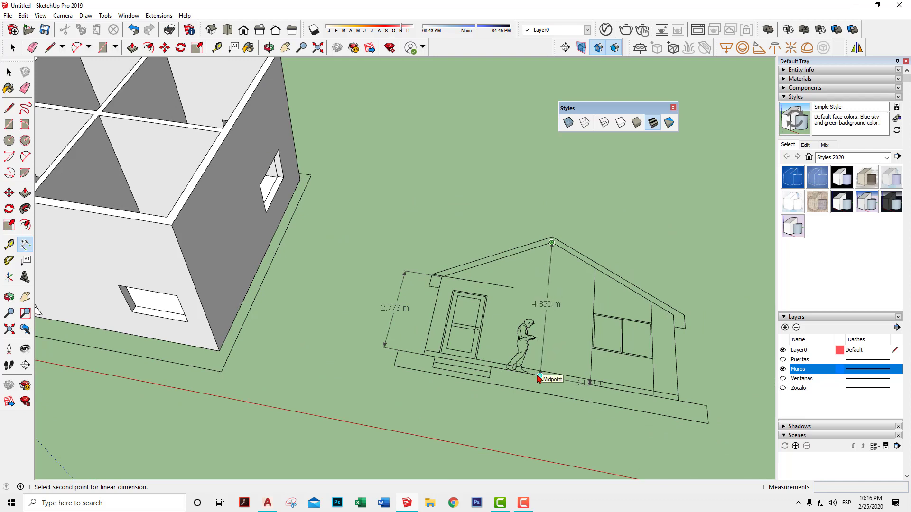
key("Escape")
middle_click_drag(427, 283, 389, 237)
scroll(389, 237, "up", 3)
scroll(432, 244, "up", 3)
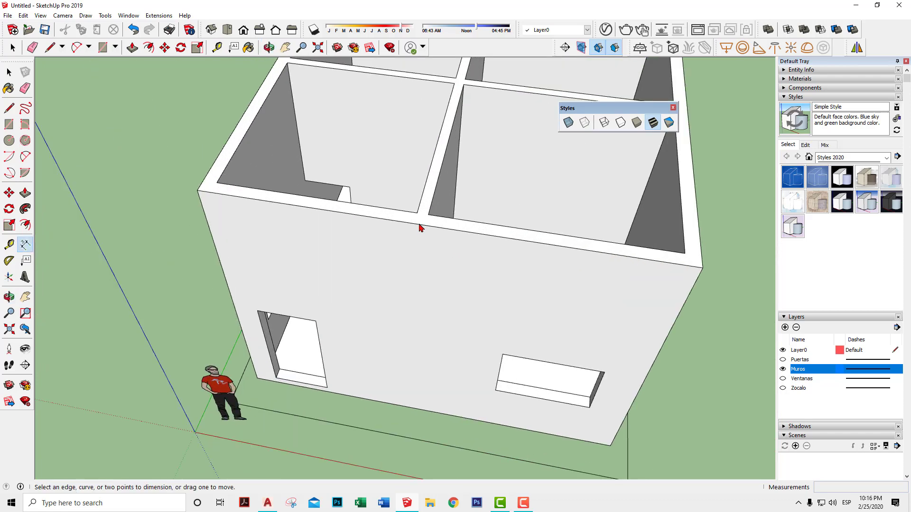
scroll(419, 228, "down", 3)
Create a Tape Measure guide 2.773 m above the front wall base
mouse_move(533, 254)
middle_mouse_down()
mouse_move(378, 226)
mouse_move(427, 247)
middle_mouse_up()
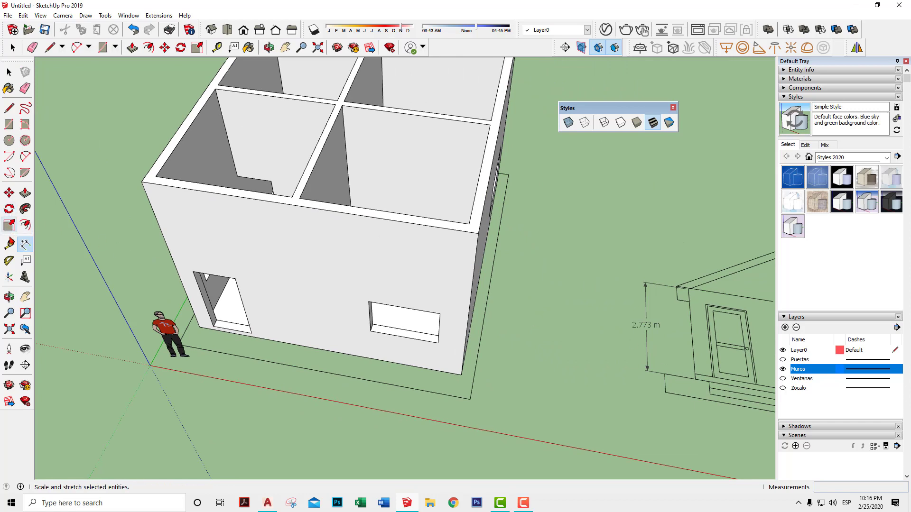
left_click(9, 244)
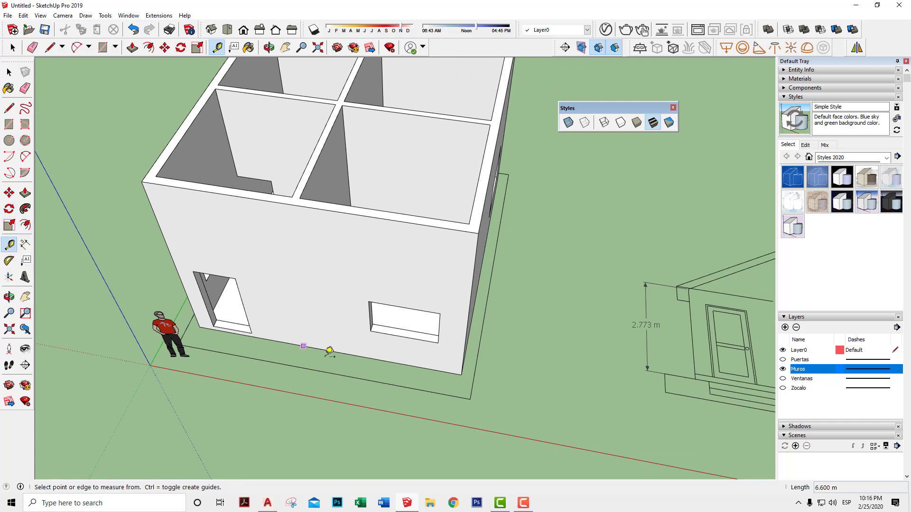
left_click(281, 341)
type("2.773")
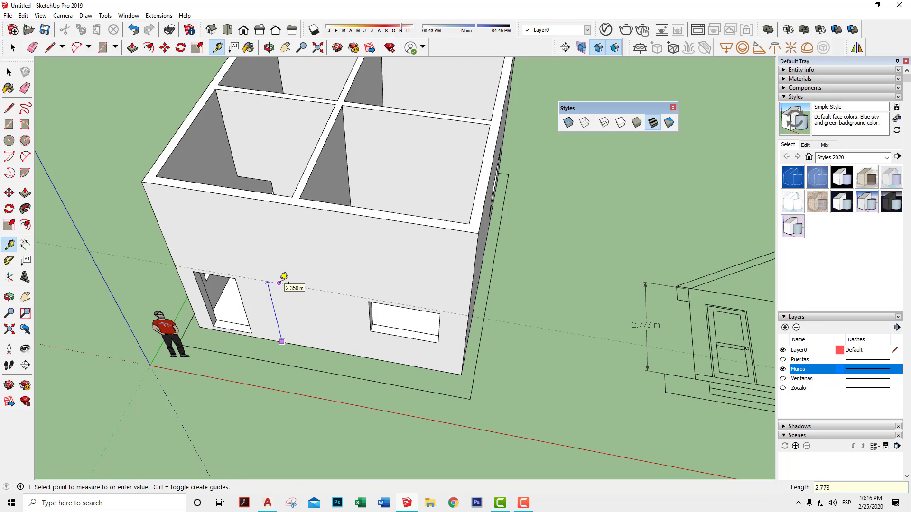
left_click(284, 277)
middle_click_drag(284, 277, 313, 297)
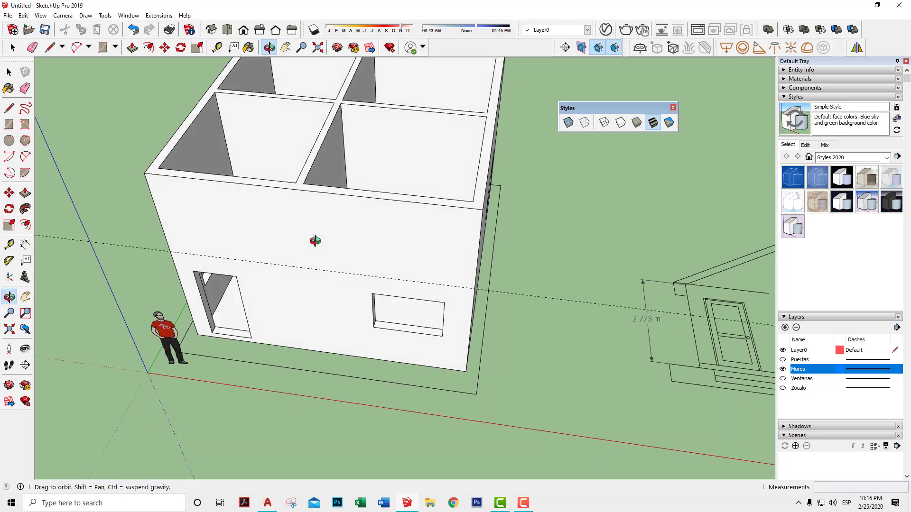
middle_click_drag(395, 277, 404, 291, "shift")
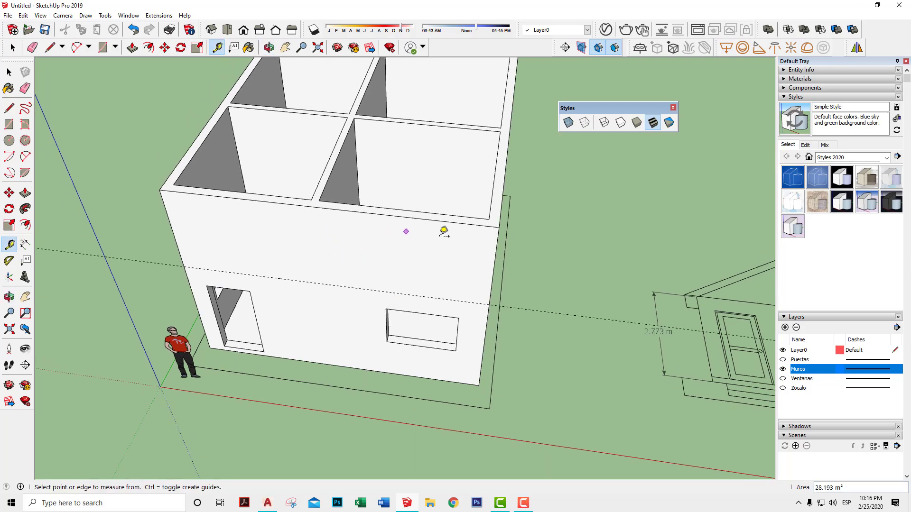
Take further measurements from the wall's top edge and left edge, then return to selecting
scroll(527, 252, "down", 2)
scroll(443, 247, "up", 2)
scroll(525, 259, "up", 2)
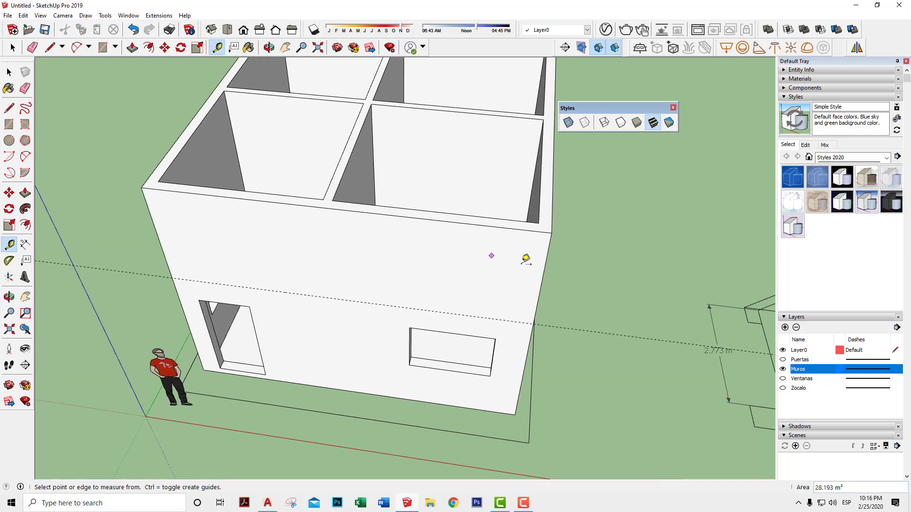
left_click(545, 263)
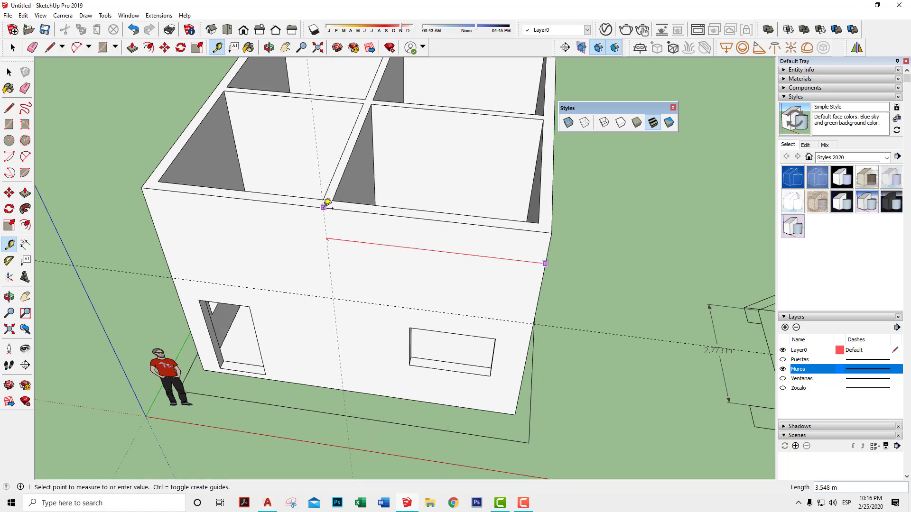
left_click(153, 220)
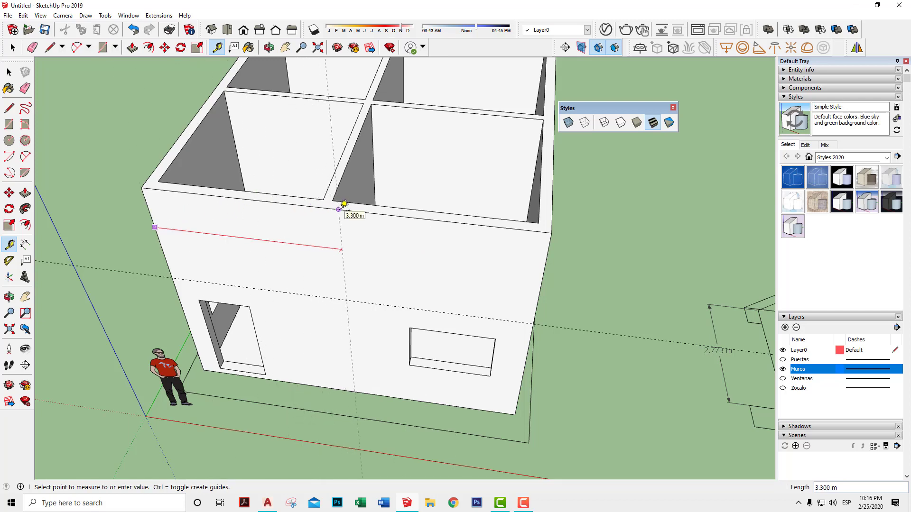
scroll(343, 204, "down", 2)
scroll(378, 216, "down", 3)
middle_click_drag(419, 220, 448, 234)
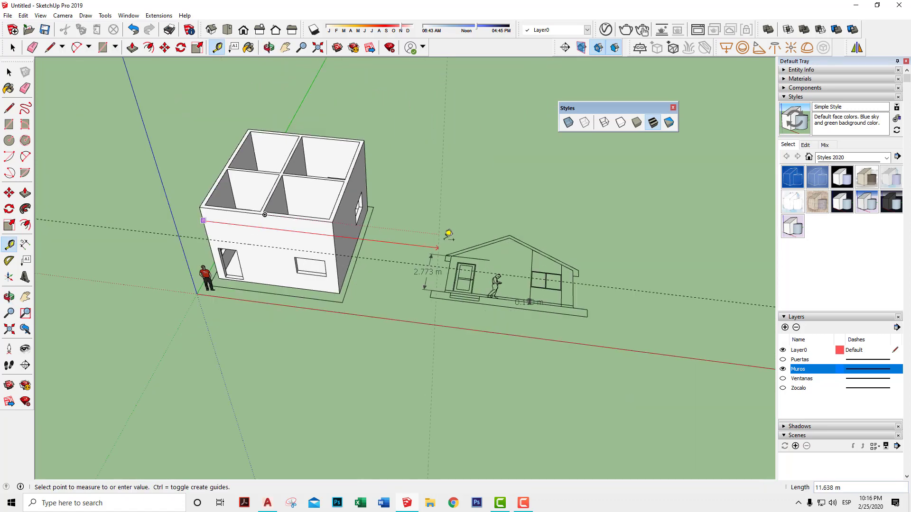
key("space")
scroll(405, 304, "down", 3)
scroll(400, 320, "down", 2)
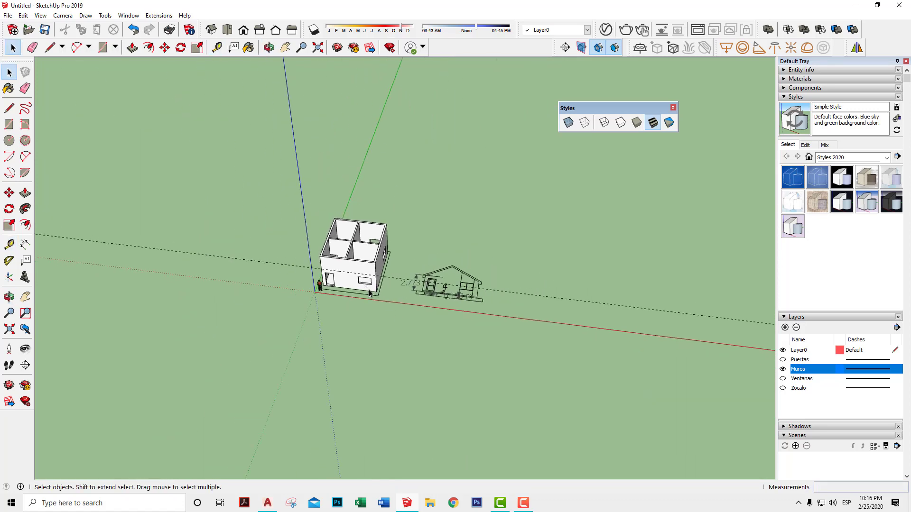
Check the house plan in the AutoCAD drawing Casita Tutorial 2020.dwg
left_click(266, 506)
scroll(332, 176, "up", 3)
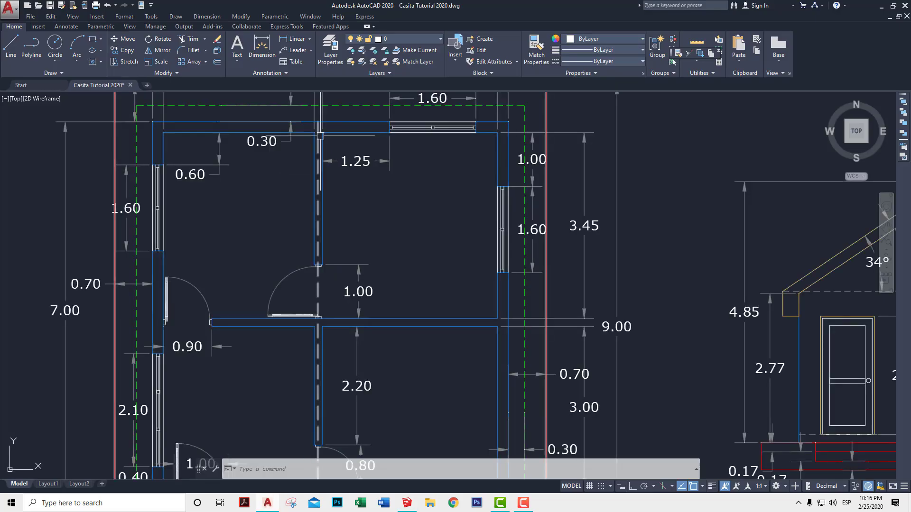
scroll(317, 174, "down", 5)
scroll(427, 190, "down", 1)
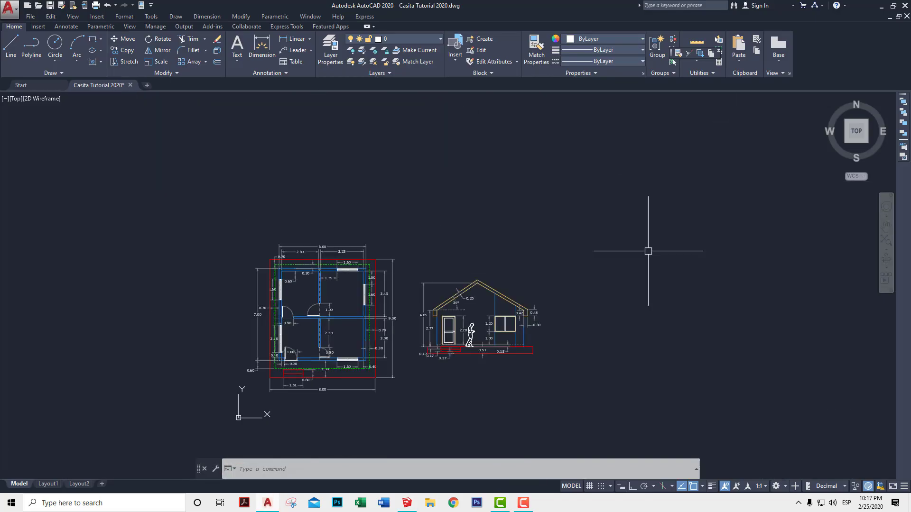
Return to SketchUp and view the house from a steeper top-down angle
left_click(406, 505)
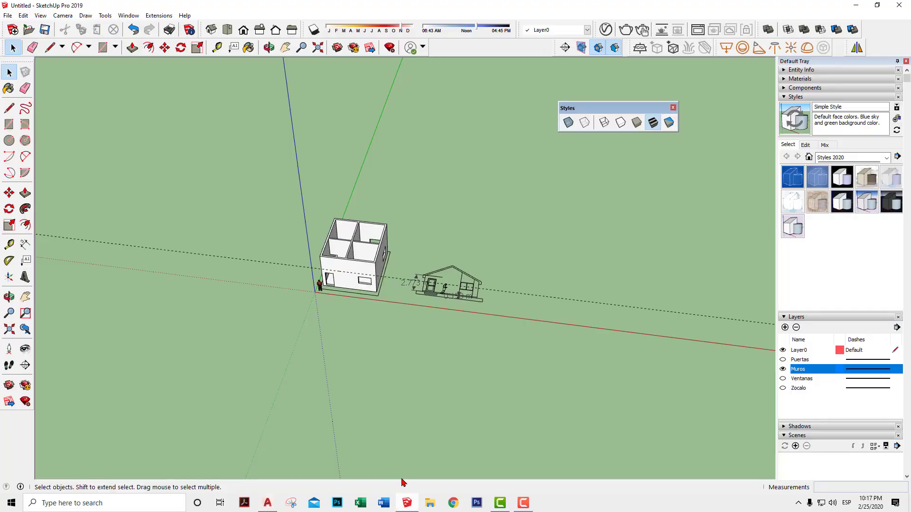
scroll(339, 210, "up", 1)
scroll(333, 246, "up", 3)
scroll(330, 287, "up", 3)
key("space")
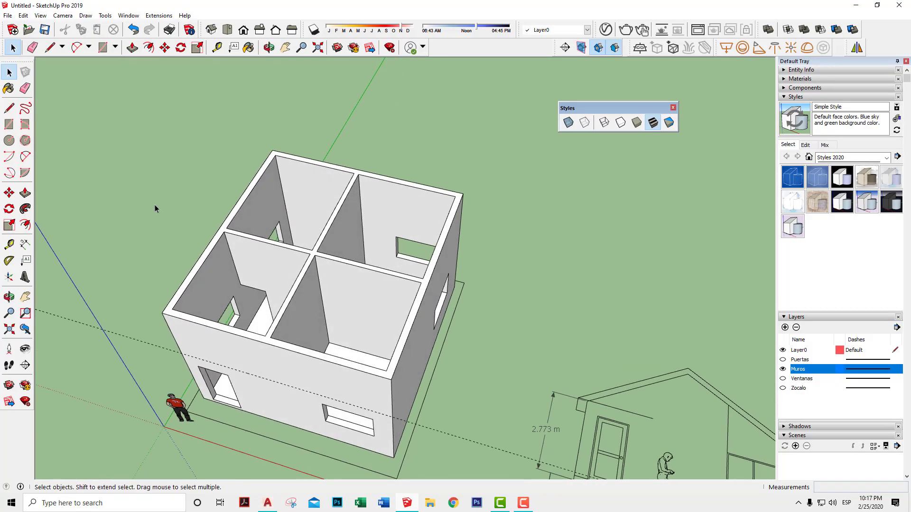
scroll(263, 245, "up", 2)
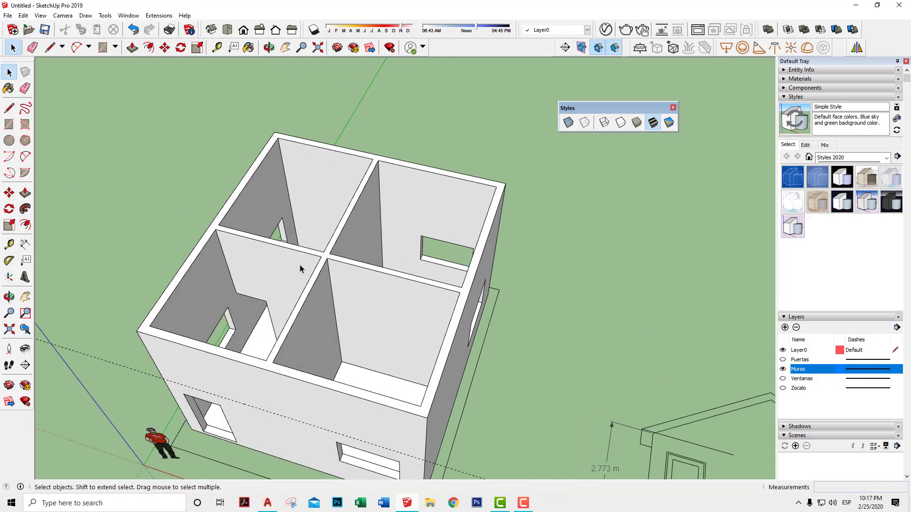
middle_click_drag(301, 264, 287, 302)
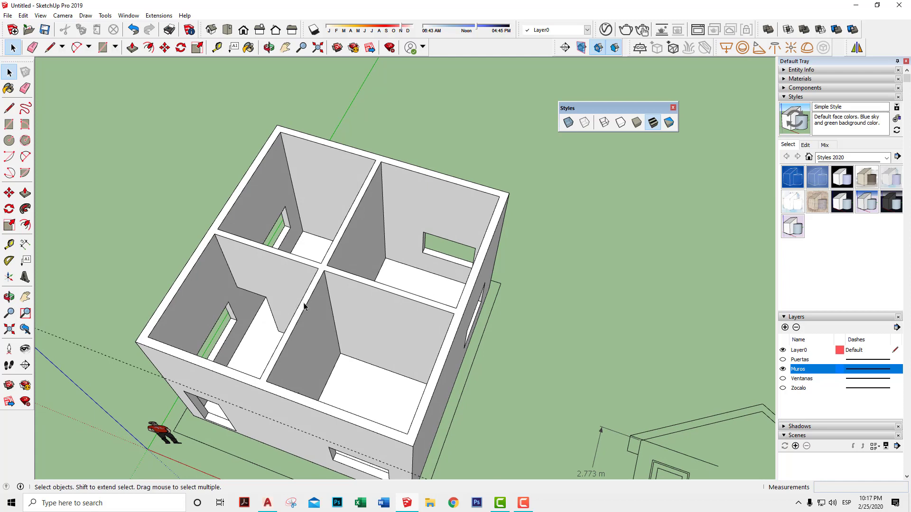
Measure from the house corner to the wall edge to place a guide along the partition top
left_click(9, 244)
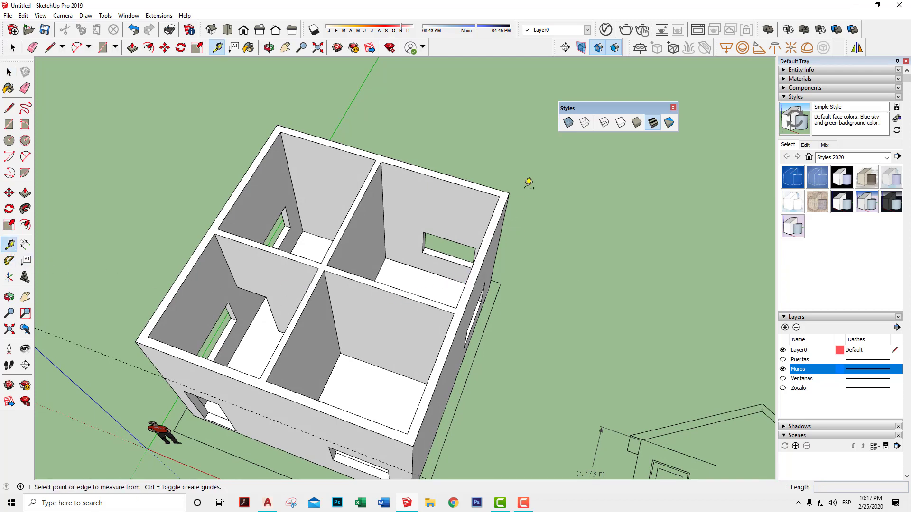
left_click(508, 193)
scroll(508, 185, "up", 2)
scroll(509, 184, "up", 1)
scroll(507, 190, "down", 1)
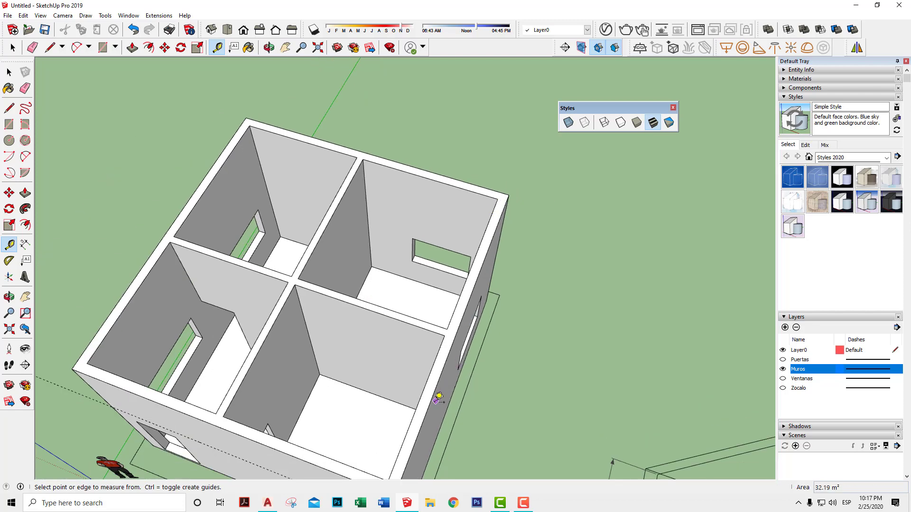
left_click(428, 408)
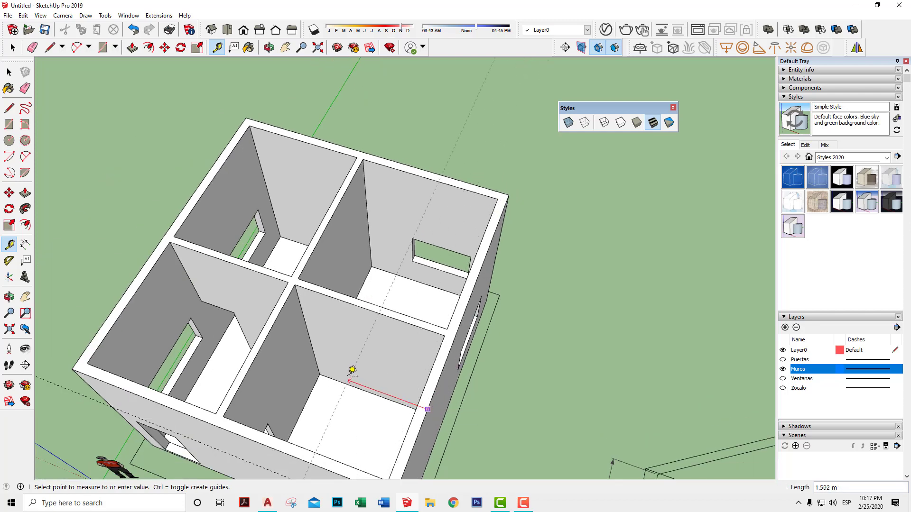
scroll(261, 332, "up", 2)
scroll(262, 335, "up", 2)
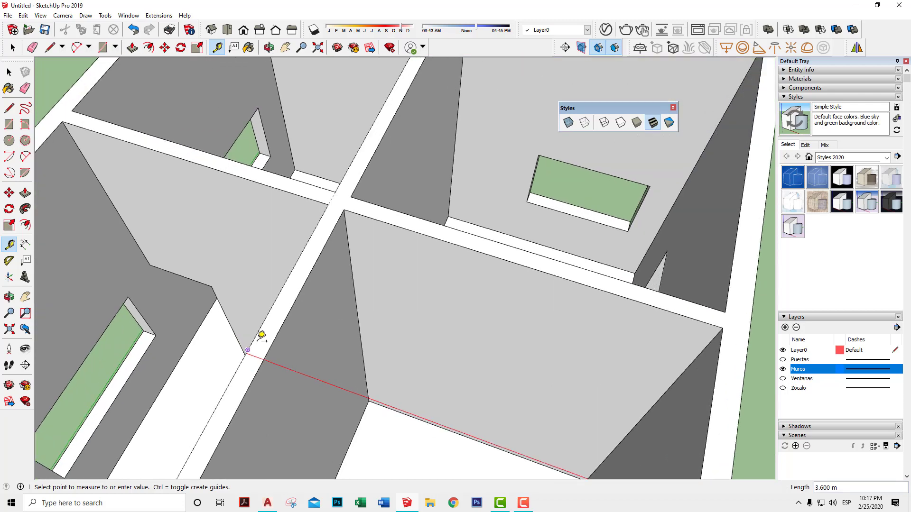
scroll(261, 335, "up", 2)
scroll(260, 336, "up", 1)
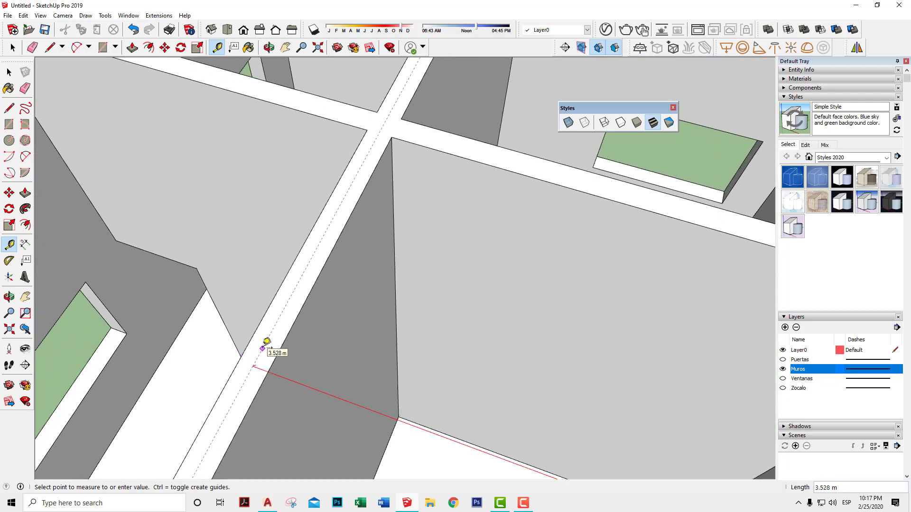
key("Escape")
scroll(498, 301, "down", 2)
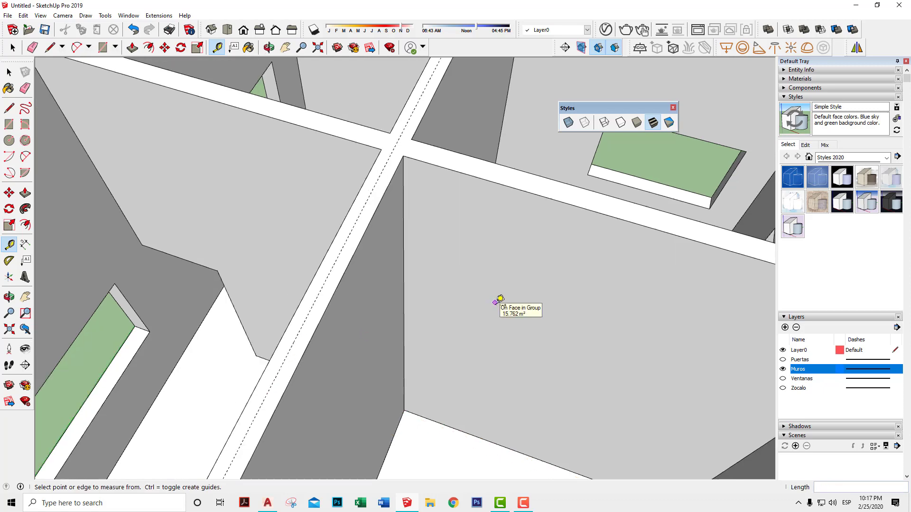
scroll(498, 301, "down", 1)
Draw a short edge across the top of the partition wall
left_click(8, 108)
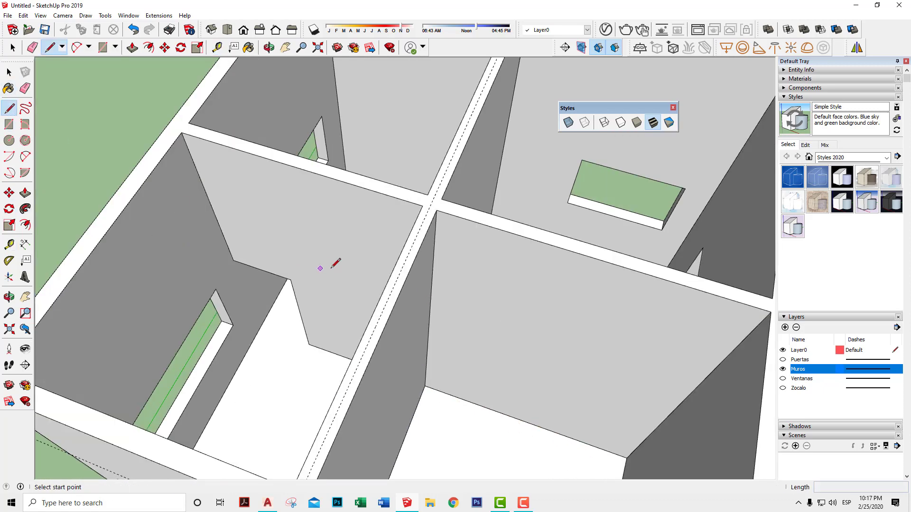
scroll(365, 284, "up", 1)
scroll(372, 308, "up", 1)
left_click(381, 328)
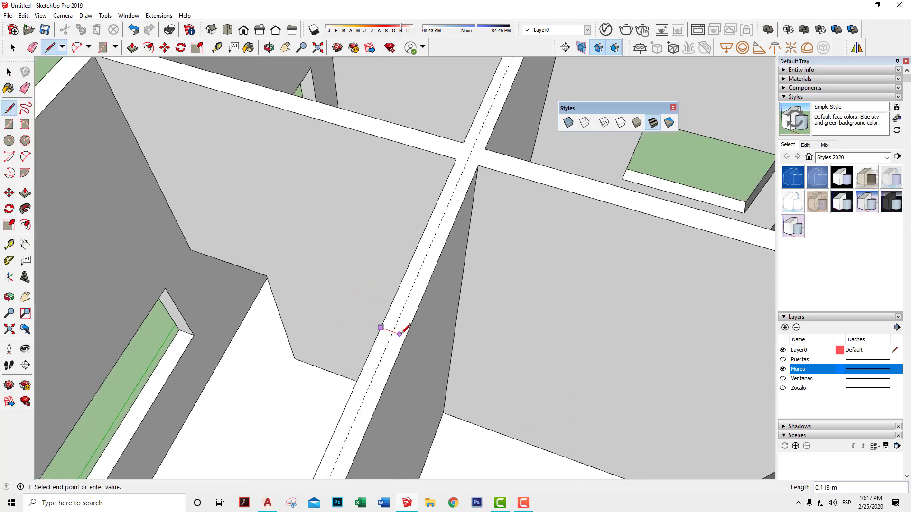
left_click(406, 336)
key("space")
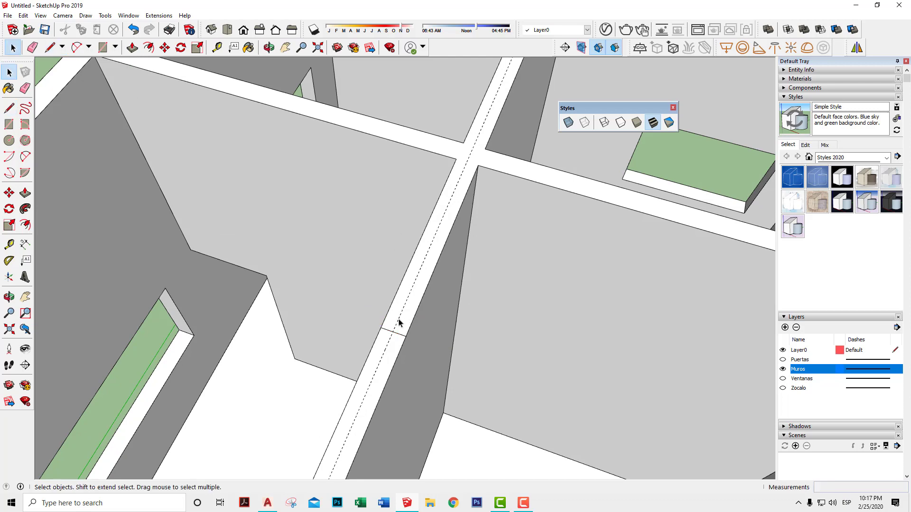
Select the new edge and try moving it, then cancel the move and clear the selection
left_click(398, 322)
scroll(400, 323, "up", 2)
key("m")
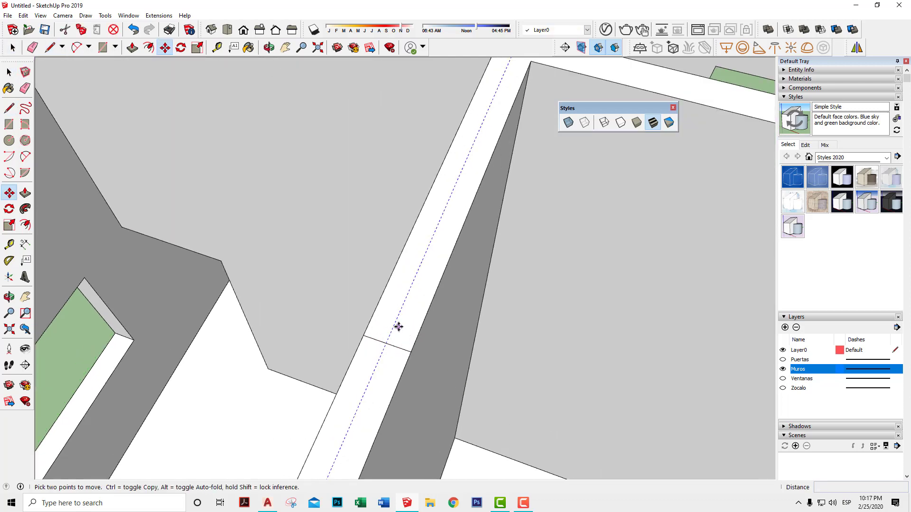
left_click(388, 342)
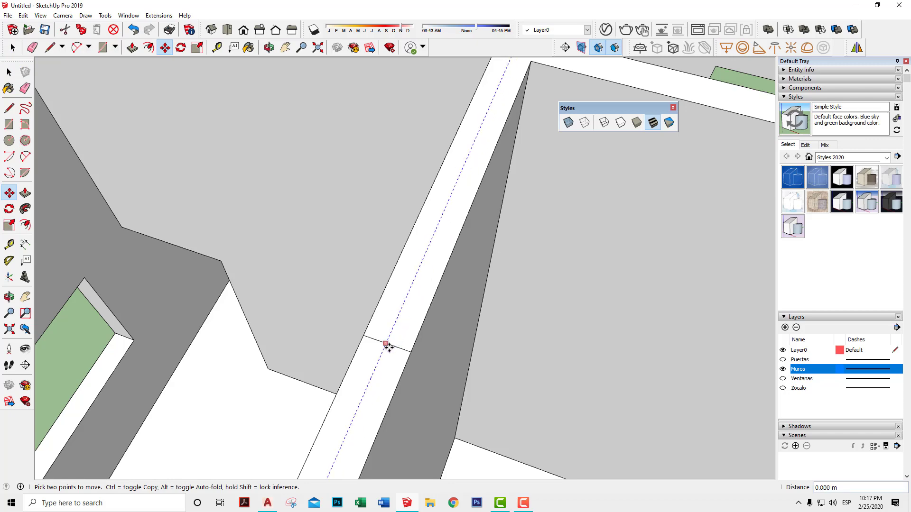
scroll(431, 315, "down", 2)
key("space")
scroll(460, 319, "down", 3)
scroll(472, 329, "down", 2)
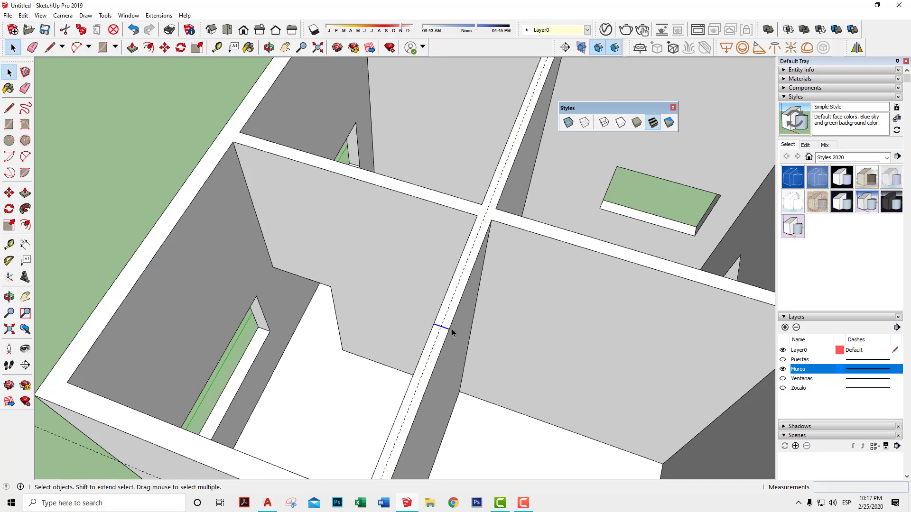
key("Escape")
Zoom and orbit to look along the wall tops
scroll(467, 335, "up", 3)
scroll(484, 383, "down", 2)
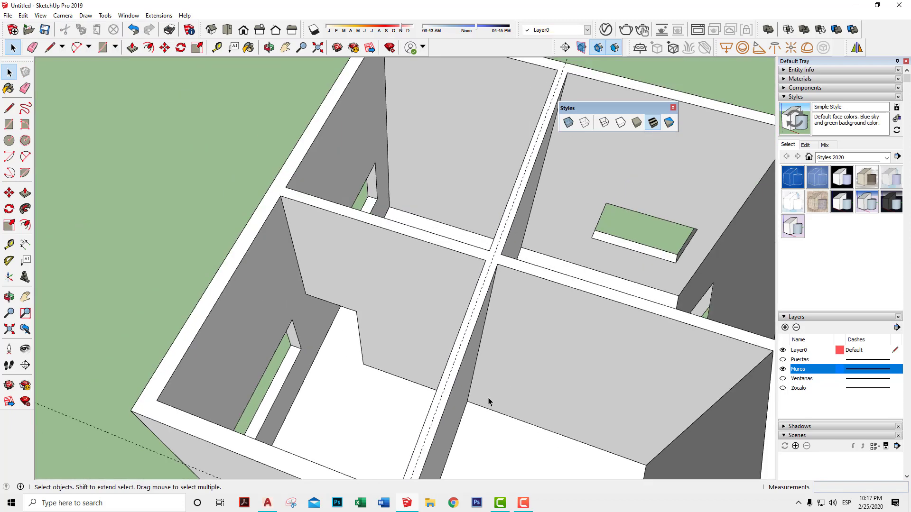
scroll(470, 375, "up", 2)
scroll(434, 363, "up", 3)
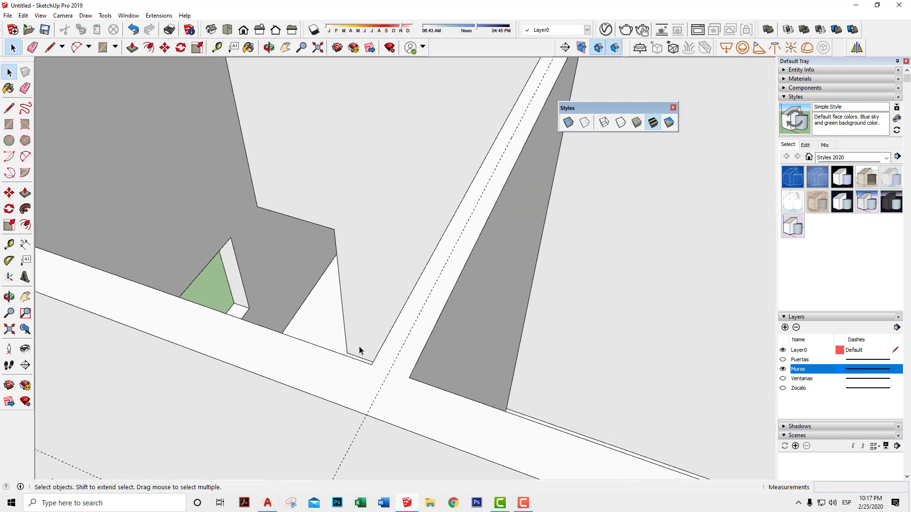
scroll(424, 359, "up", 2)
scroll(424, 359, "up", 2)
mouse_move(385, 370)
middle_mouse_down()
mouse_move(440, 337)
mouse_move(511, 252)
mouse_move(514, 207)
mouse_move(502, 209)
mouse_move(449, 382)
mouse_move(514, 368)
middle_mouse_up()
Recentre the house and orbit to face its front wall
scroll(450, 391, "up", 2)
scroll(549, 389, "down", 2)
scroll(549, 400, "down", 3)
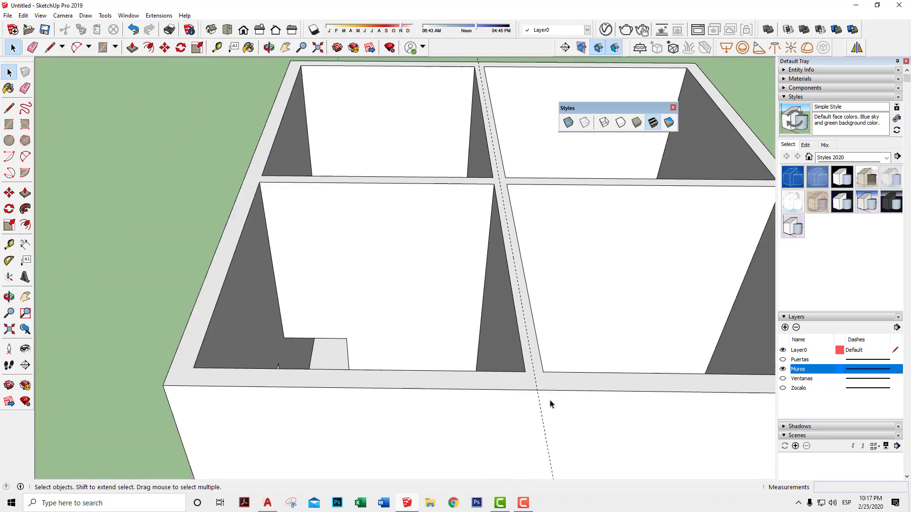
scroll(566, 408, "down", 2)
scroll(473, 372, "down", 2)
scroll(488, 380, "down", 3)
scroll(421, 285, "down", 2)
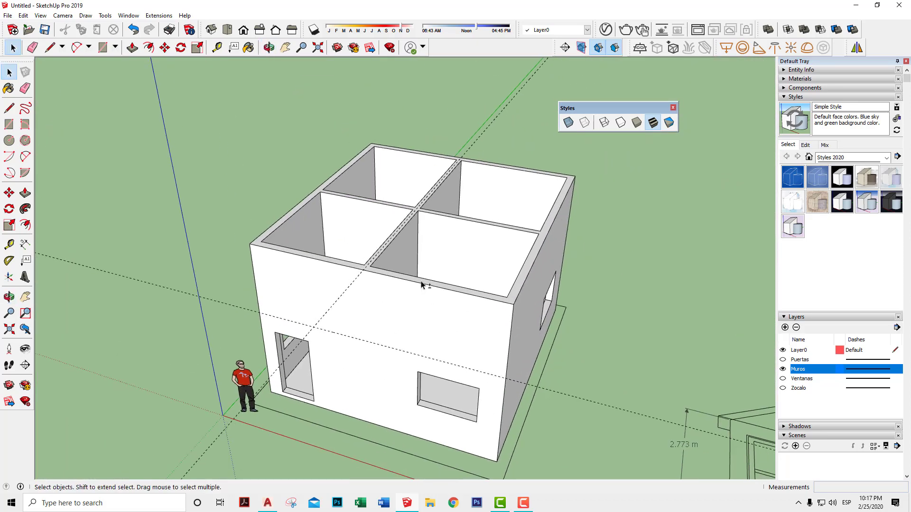
scroll(304, 280, "up", 1)
mouse_move(353, 278)
middle_mouse_down()
mouse_move(350, 272)
mouse_move(346, 281)
middle_mouse_up()
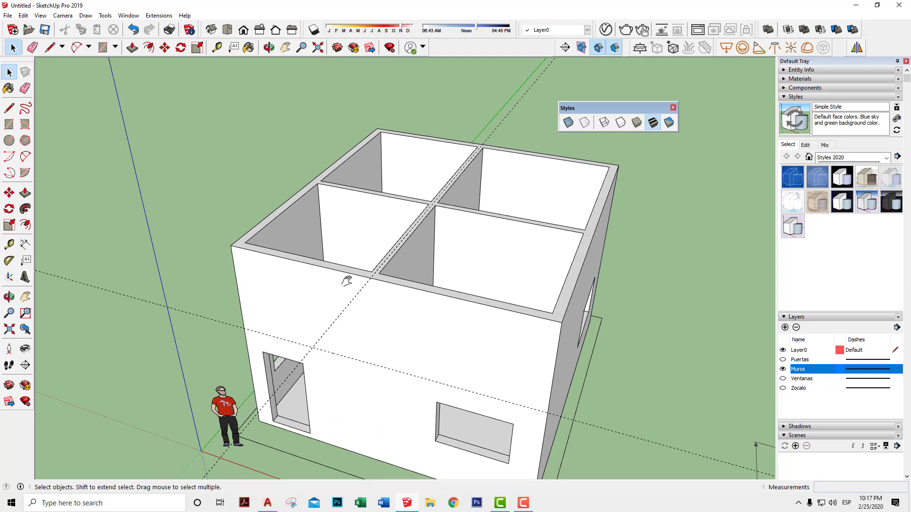
mouse_move(360, 312)
middle_mouse_down()
mouse_move(387, 281)
mouse_move(395, 284)
middle_mouse_up()
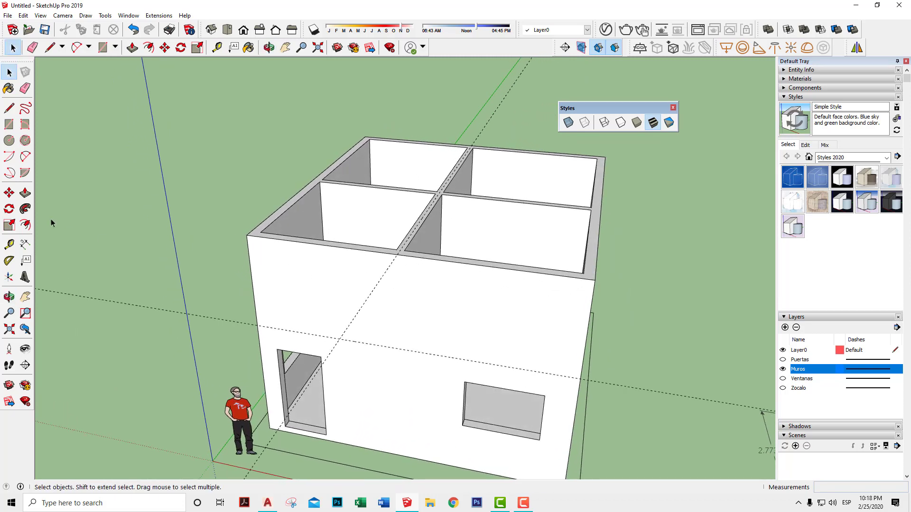
Draw two sloped lines from the wall's left edge up to its top centre and down to the right edge
left_click(10, 110)
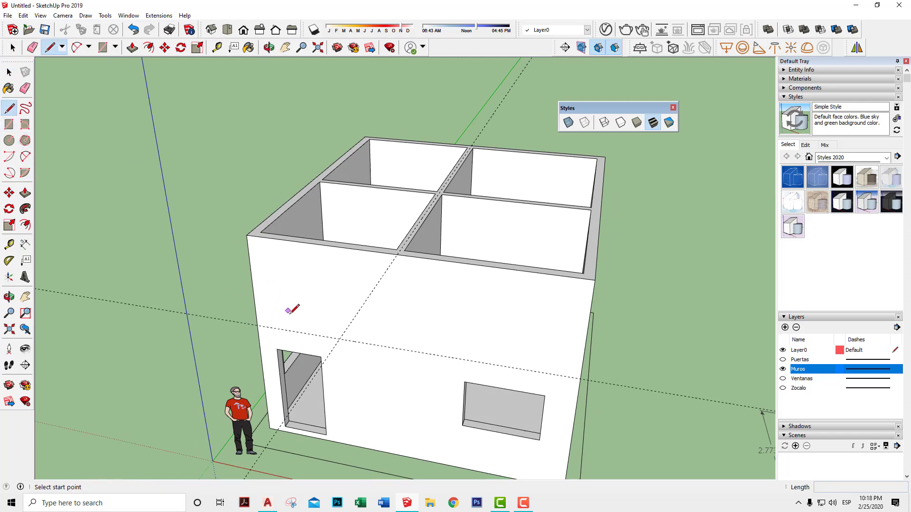
left_click(257, 326)
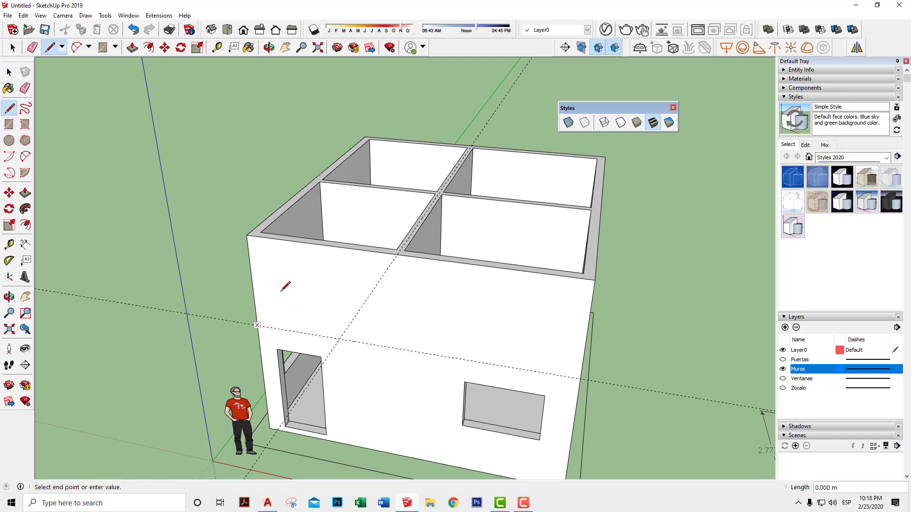
left_click(398, 254)
left_click(578, 374)
middle_click_drag(603, 354, 641, 351)
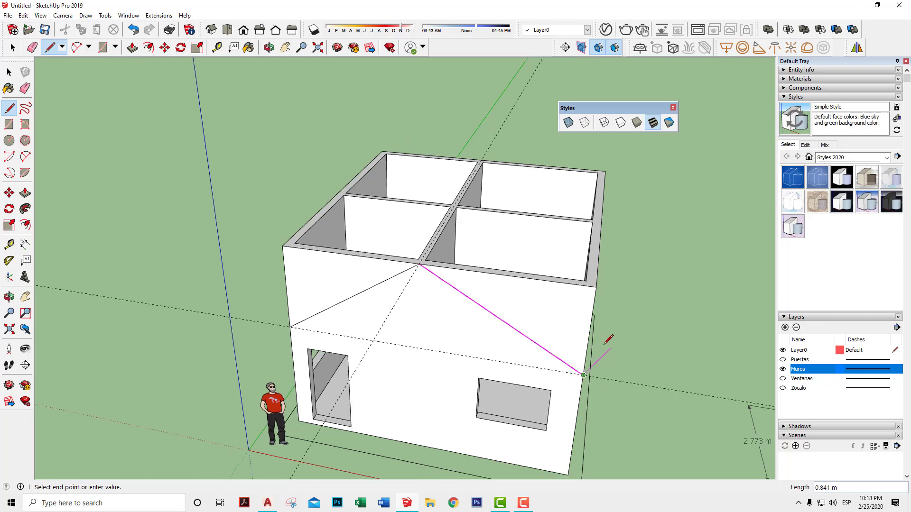
key("space")
mouse_move(598, 286)
middle_mouse_down()
mouse_move(654, 283)
mouse_move(640, 224)
mouse_move(567, 214)
mouse_move(650, 185)
mouse_move(657, 209)
mouse_move(582, 270)
mouse_move(379, 279)
middle_mouse_up()
Draw a closed rectangular face standing vertically above the house's front wall
left_click(9, 109)
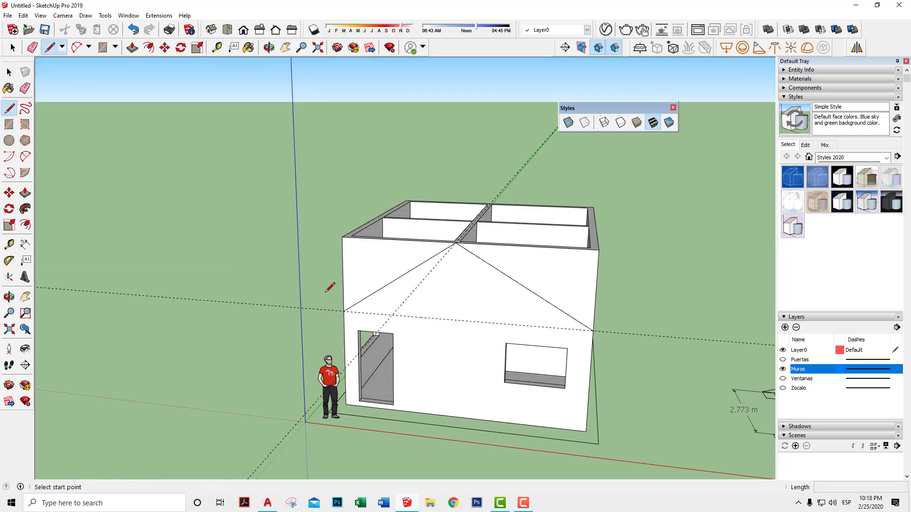
left_click(344, 311)
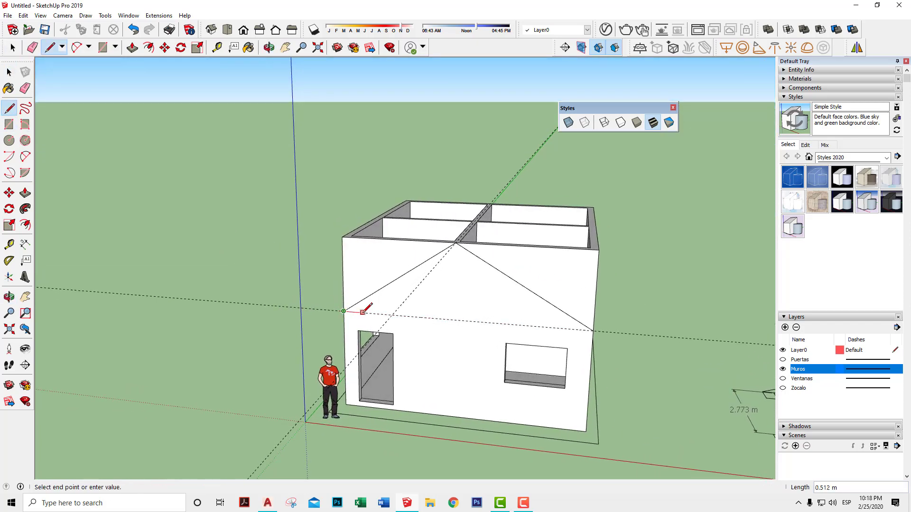
left_click(282, 306)
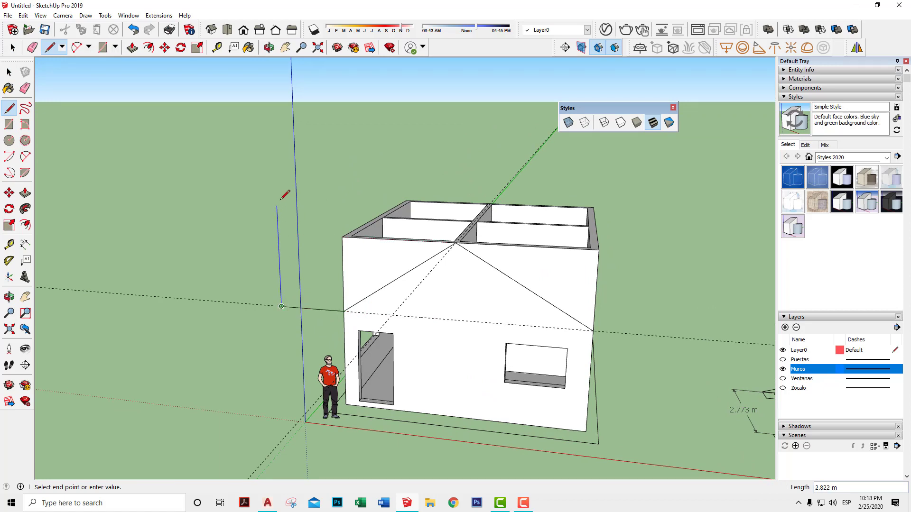
left_click(274, 156)
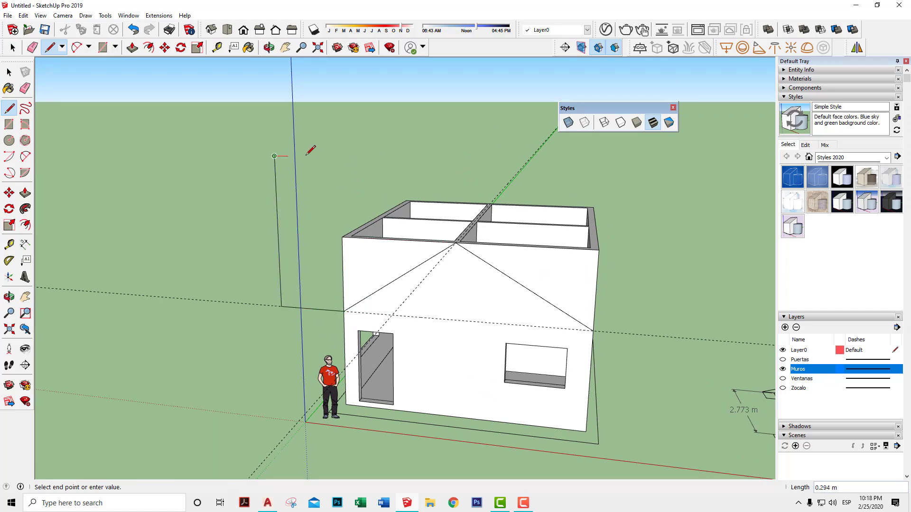
left_click(666, 164)
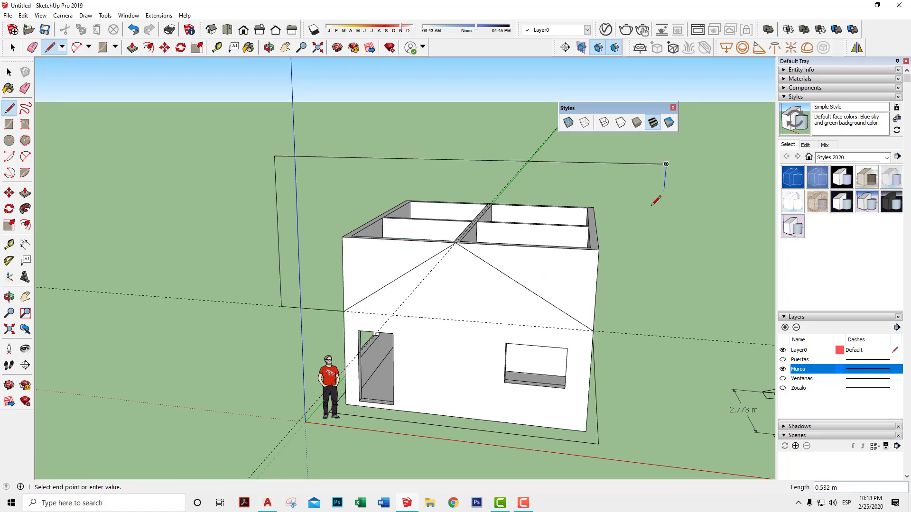
left_click(650, 335)
left_click(593, 330)
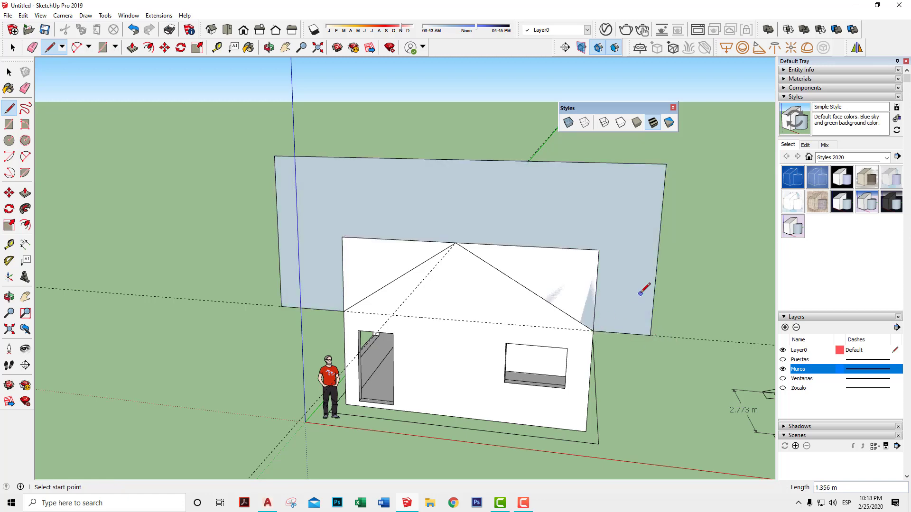
key("space")
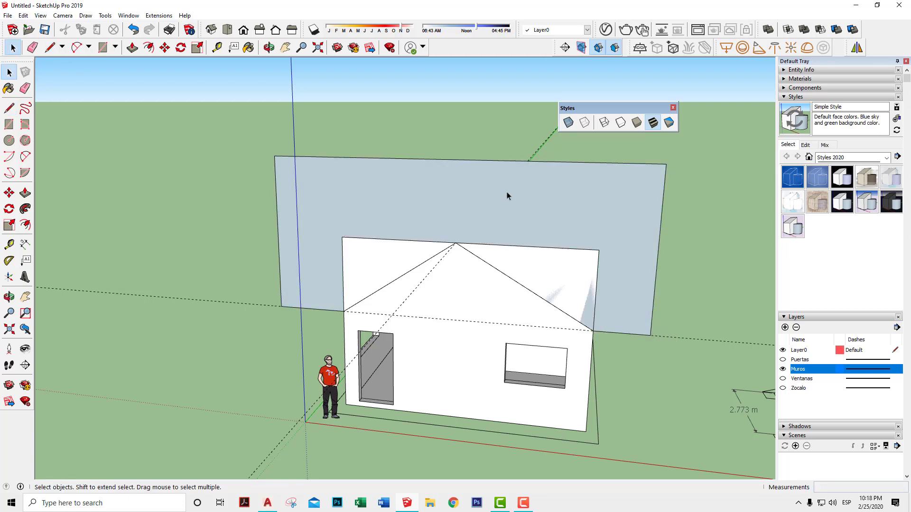
Make the vertical plane and its edges a group, then open the group for editing
double_click(507, 196)
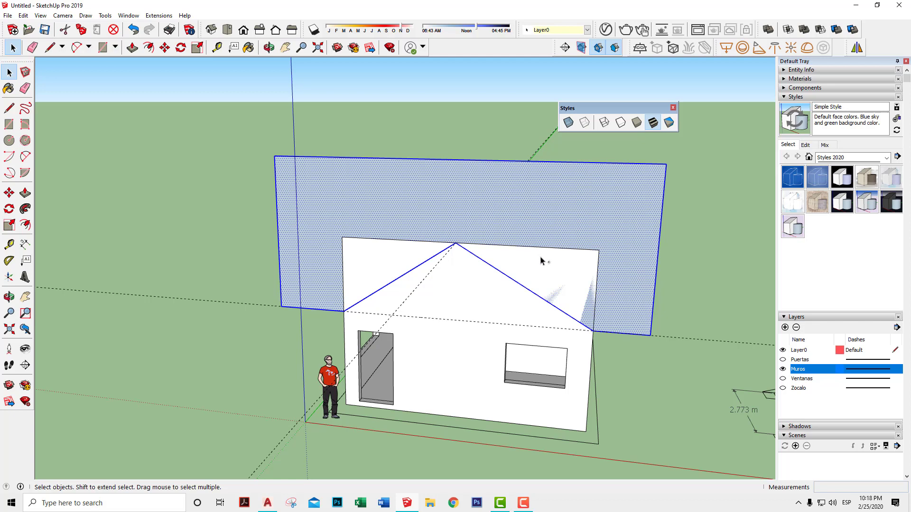
left_click(703, 278)
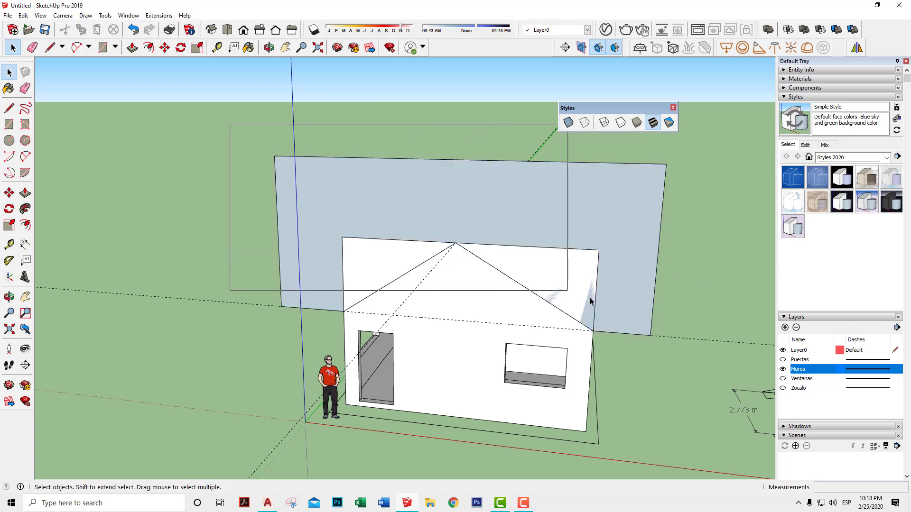
double_click(596, 234)
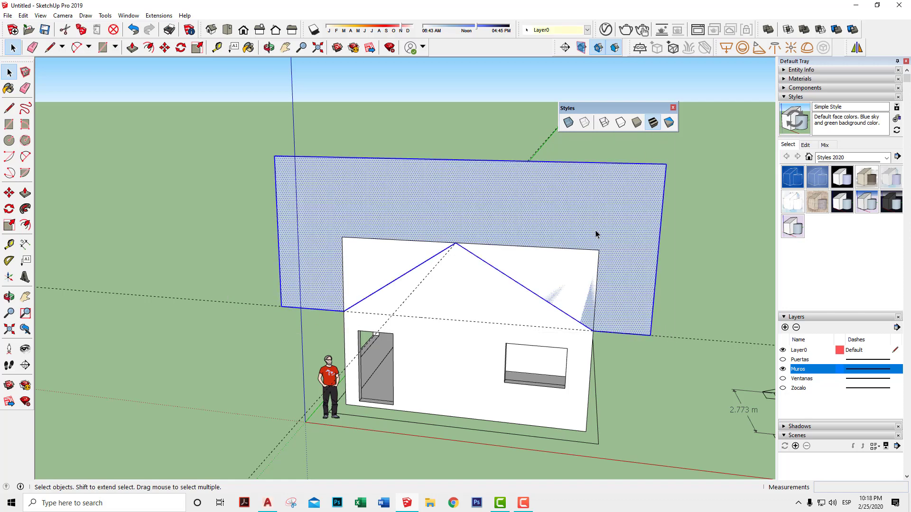
right_click(596, 234)
left_click(641, 311)
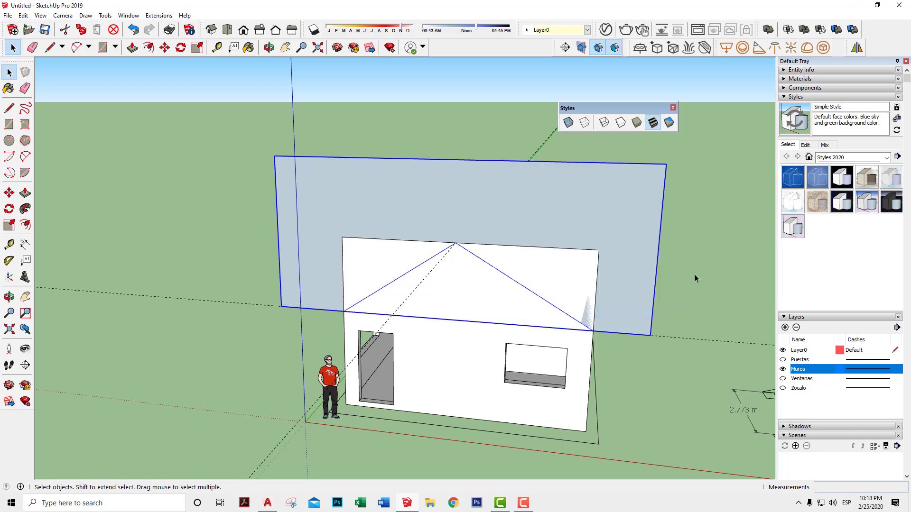
double_click(615, 236)
Orbit around the house to its corner and reopen the plane group
left_click(614, 235)
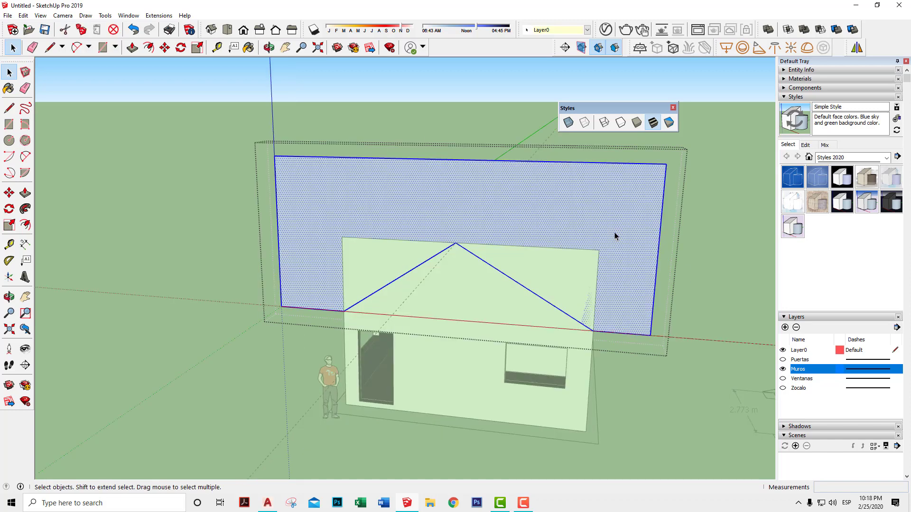
mouse_move(615, 234)
middle_mouse_down()
mouse_move(554, 207)
mouse_move(430, 180)
middle_mouse_up()
key("Escape")
mouse_move(482, 198)
middle_mouse_down()
mouse_move(502, 225)
mouse_move(492, 291)
mouse_move(491, 227)
mouse_move(525, 261)
mouse_move(582, 270)
middle_mouse_up()
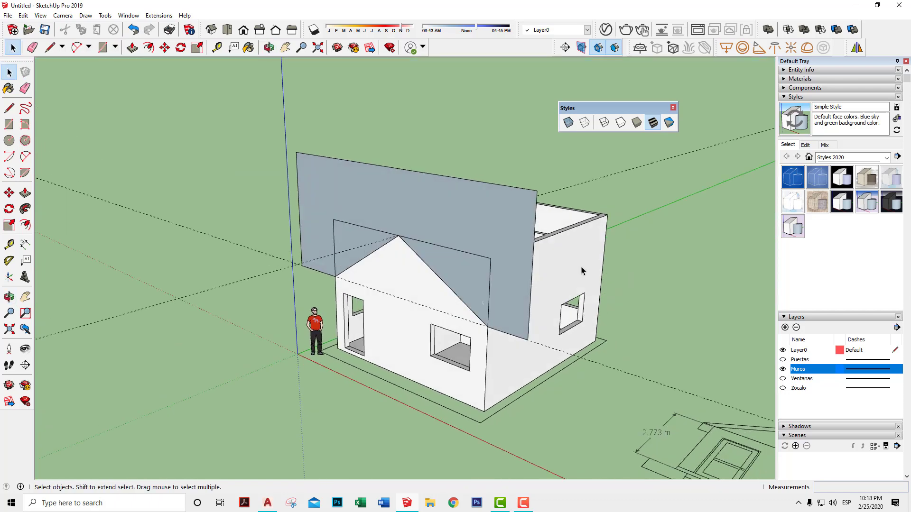
double_click(446, 227)
Push/pull the plane into a large box over the house, extending its side face past the gable wall
key("p")
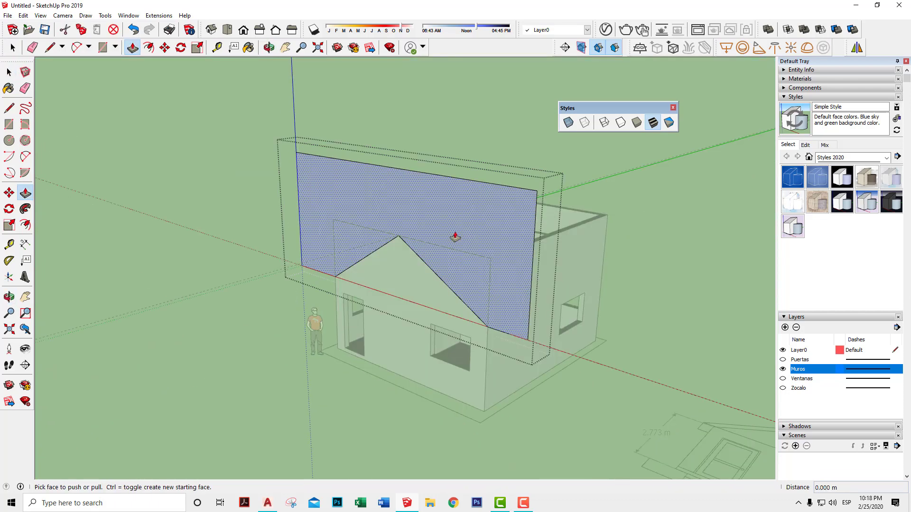
left_click_drag(455, 238, 641, 188)
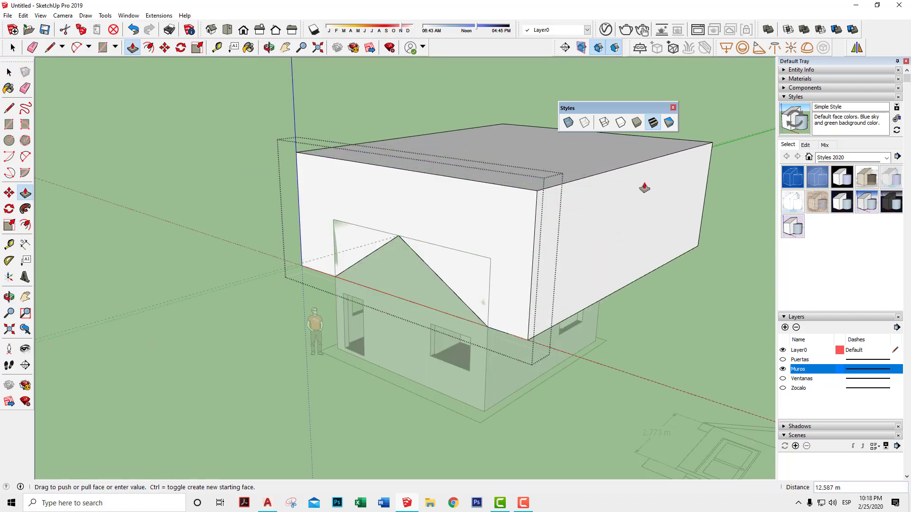
left_click_drag(474, 242, 427, 250)
left_click(427, 250)
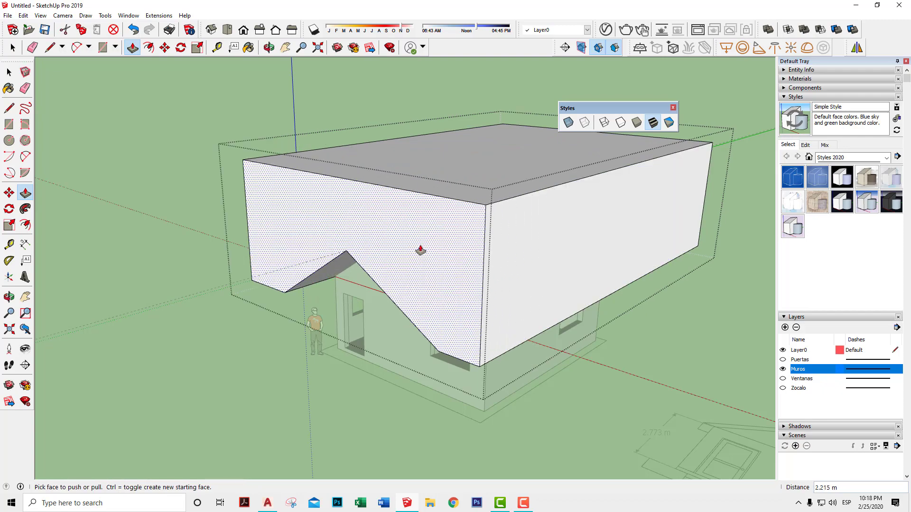
key("space")
left_click(175, 212)
mouse_move(401, 313)
middle_mouse_down()
mouse_move(583, 231)
mouse_move(500, 280)
mouse_move(310, 243)
mouse_move(350, 288)
mouse_move(388, 394)
mouse_move(427, 387)
middle_mouse_up()
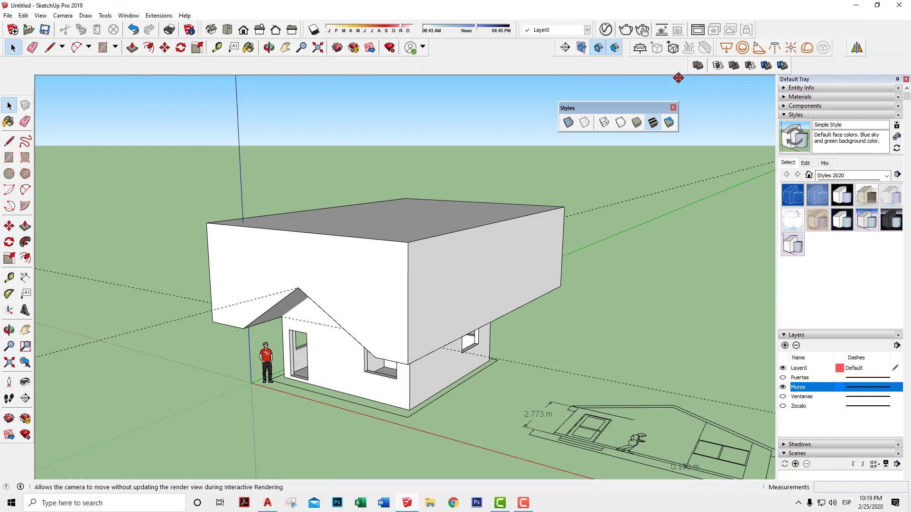
Subtract the upper box from the house walls with the Solid Tools Subtract command
mouse_move(759, 47)
left_mouse_down()
mouse_move(452, 144)
mouse_move(332, 149)
left_mouse_up()
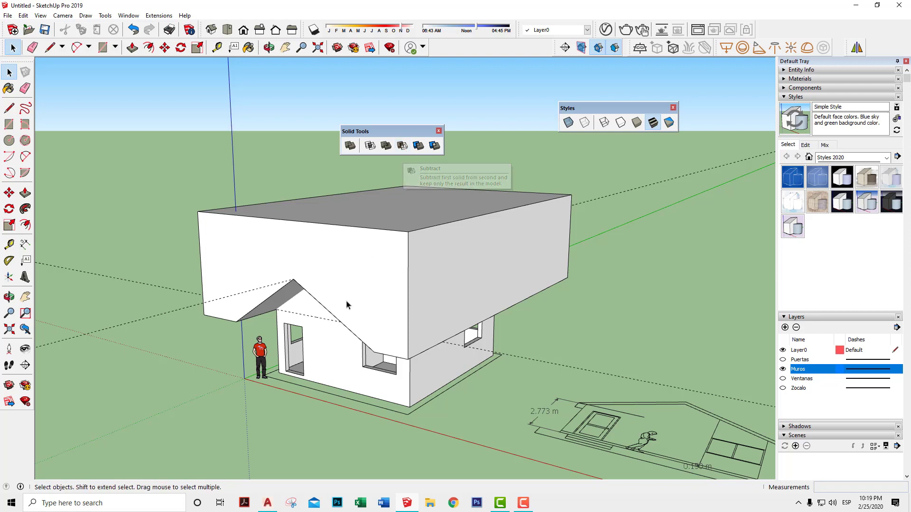
key("ctrl+z")
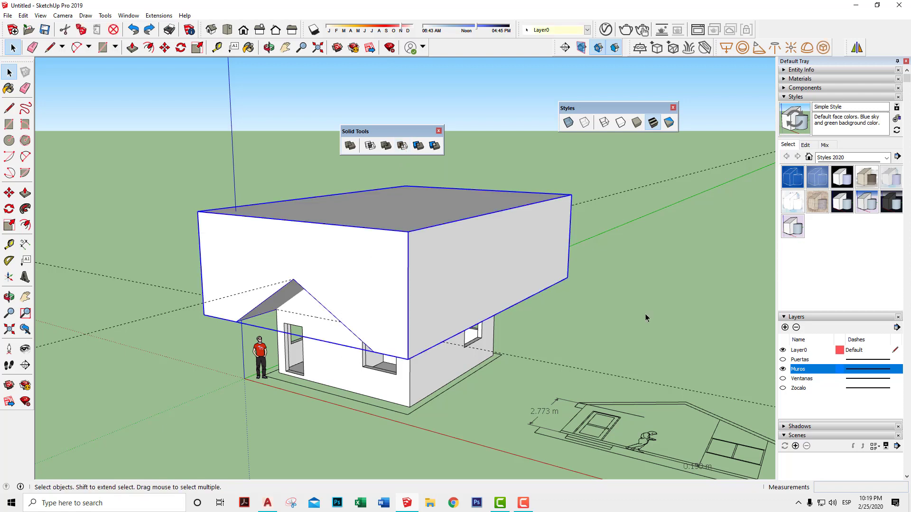
left_click(402, 146)
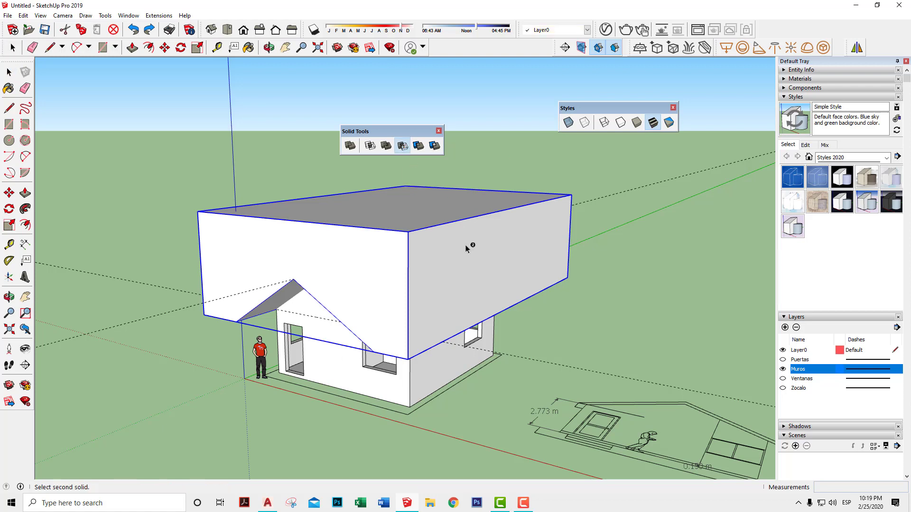
left_click(442, 373)
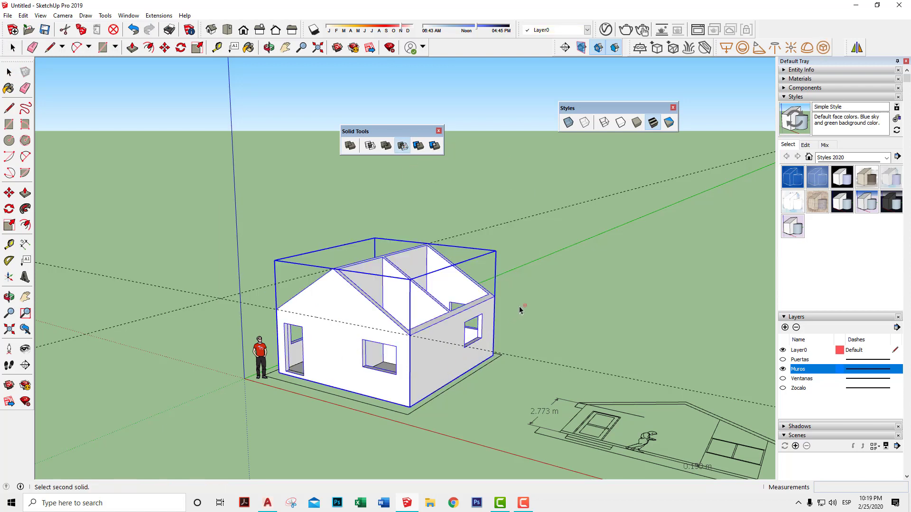
key("space")
left_click(533, 299)
Orbit around the trimmed house to check the sloped gable wall tops
key("o")
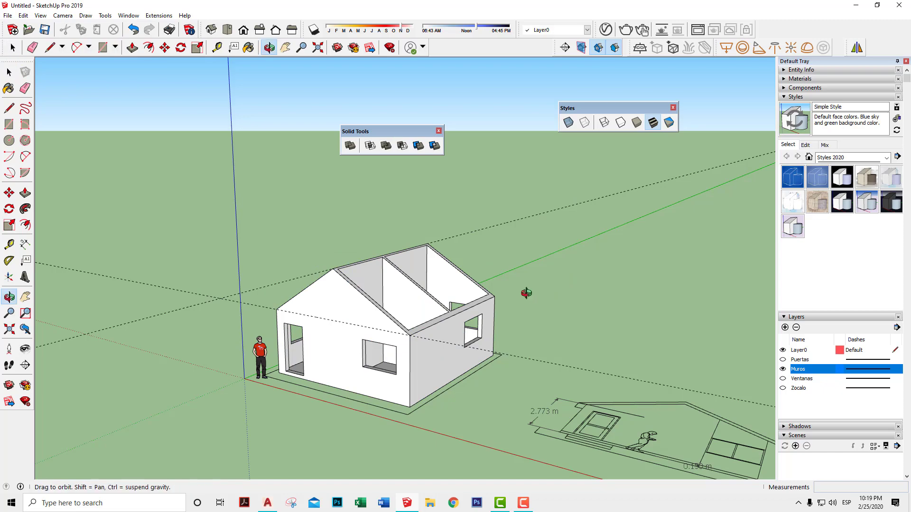
mouse_move(527, 292)
left_mouse_down()
mouse_move(630, 326)
mouse_move(495, 305)
mouse_move(379, 318)
mouse_move(539, 331)
mouse_move(244, 363)
left_mouse_up()
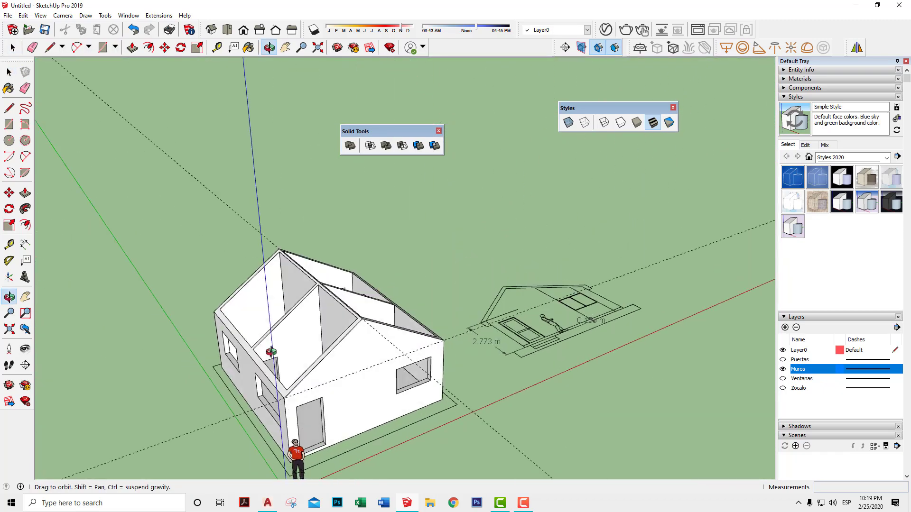
key("space")
middle_click_drag(242, 365, 351, 295)
key("o")
mouse_move(356, 291)
left_mouse_down()
mouse_move(299, 393)
mouse_move(288, 453)
mouse_move(300, 362)
mouse_move(618, 226)
mouse_move(578, 256)
left_mouse_up()
key("space")
mouse_move(578, 256)
middle_mouse_down()
mouse_move(365, 206)
mouse_move(345, 214)
mouse_move(304, 266)
middle_mouse_up()
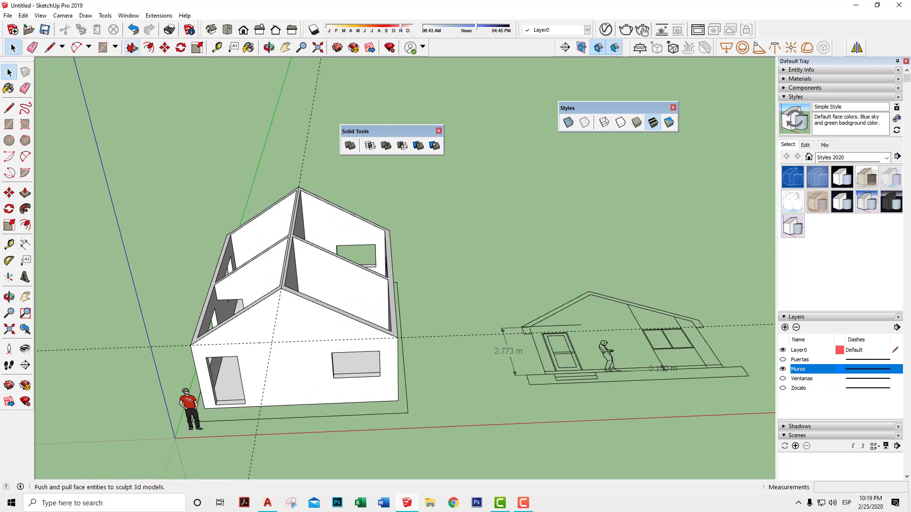
Delete all guide lines from the model and orbit toward the gable end
left_click(23, 15)
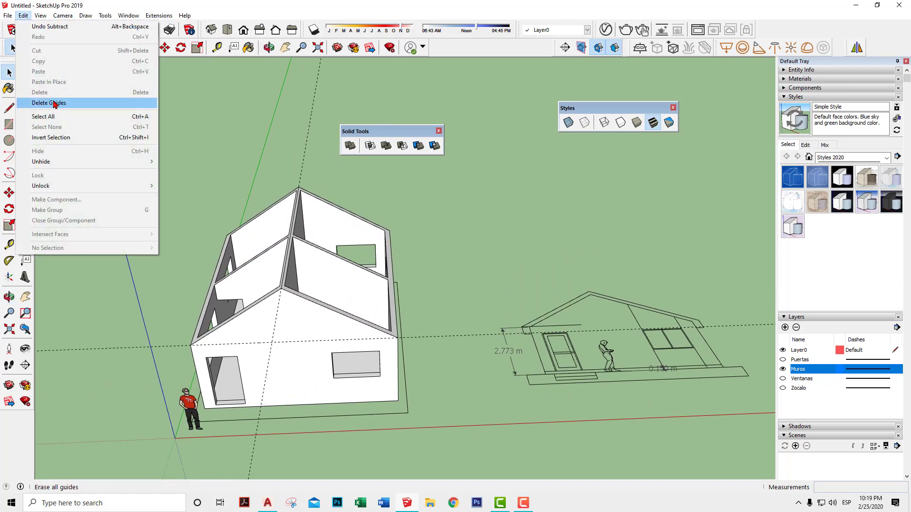
left_click(56, 103)
mouse_move(351, 204)
middle_mouse_down()
mouse_move(380, 194)
mouse_move(457, 254)
mouse_move(386, 285)
mouse_move(518, 205)
mouse_move(497, 195)
mouse_move(283, 281)
mouse_move(251, 323)
middle_mouse_up()
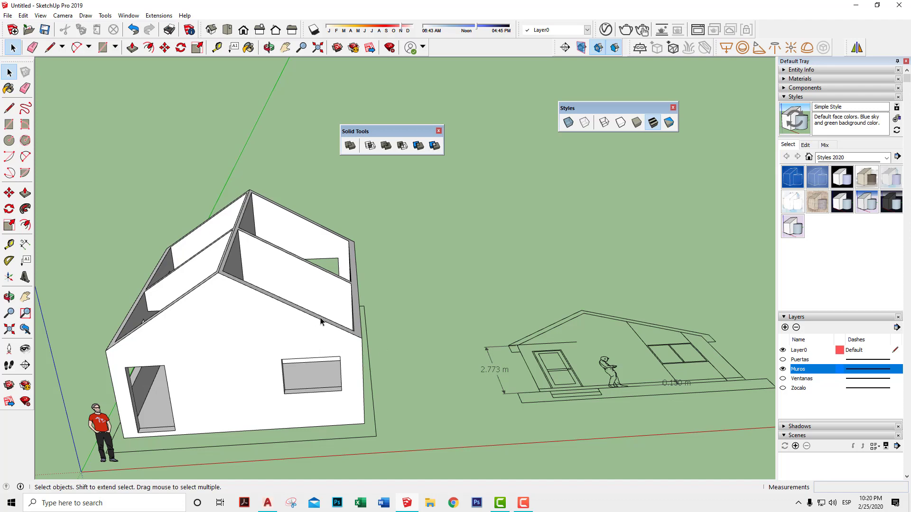
middle_click_drag(320, 322, 491, 291)
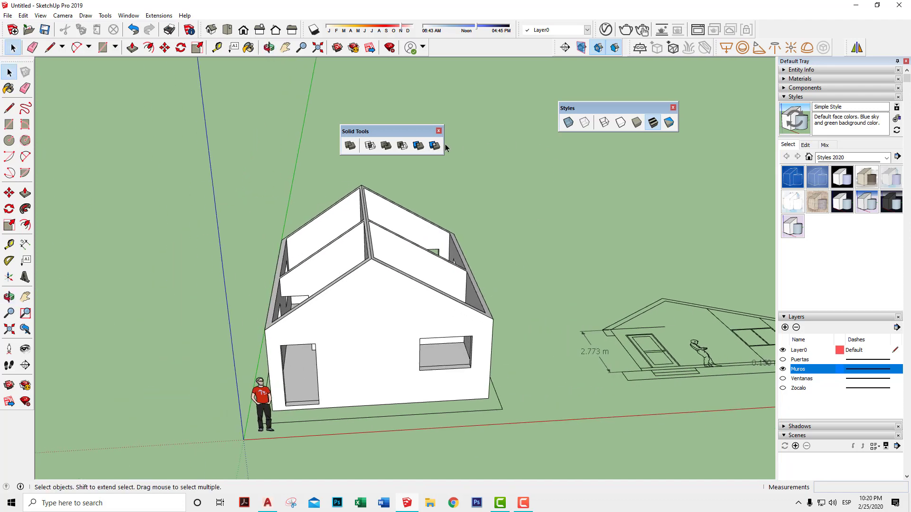
Show the house in Front view with Parallel Projection
left_click(244, 31)
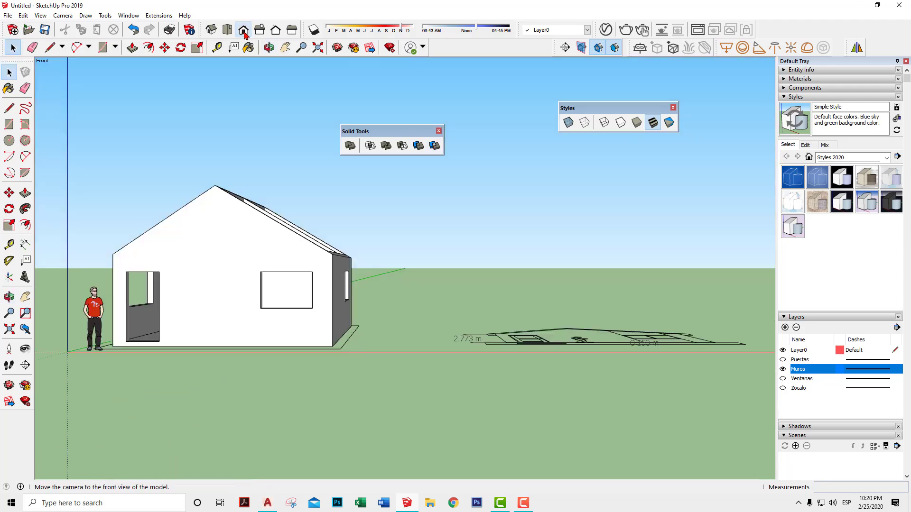
left_click(62, 15)
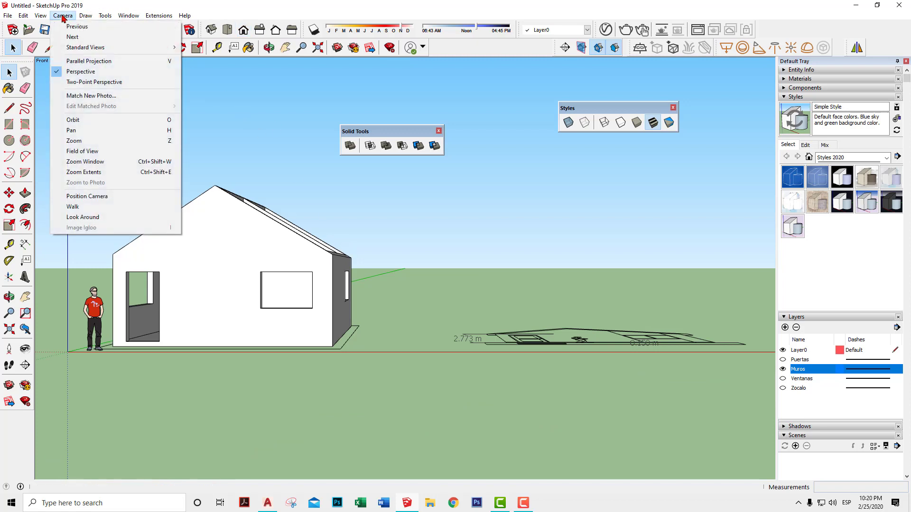
left_click(86, 62)
scroll(151, 271, "up", 2)
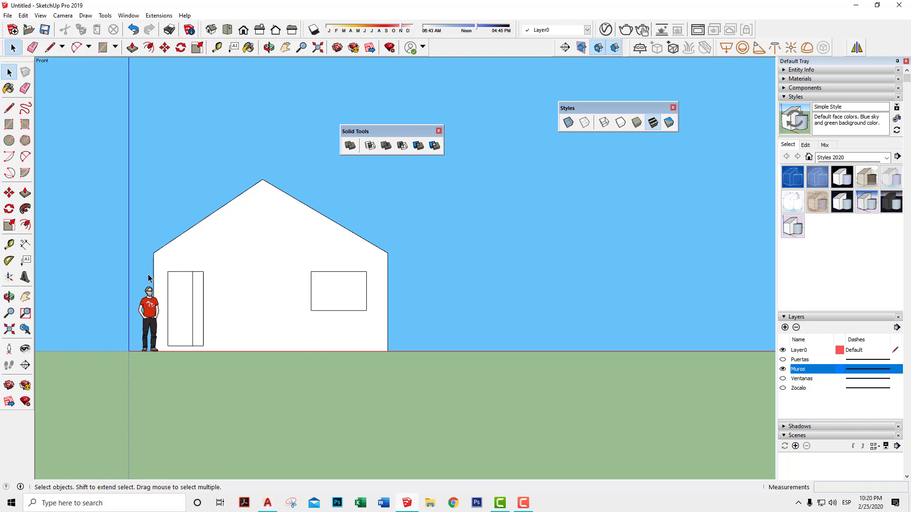
Hide the person scale figure
left_click(146, 309)
right_click(145, 310)
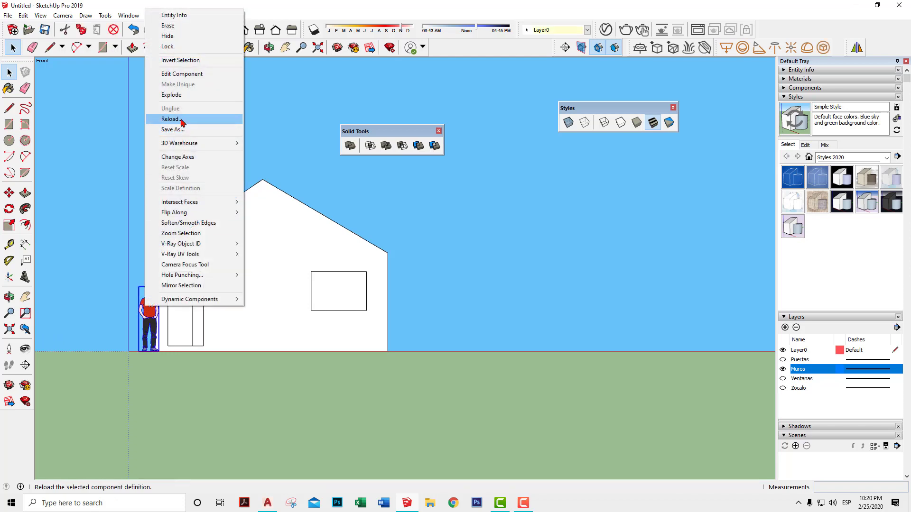
left_click(170, 36)
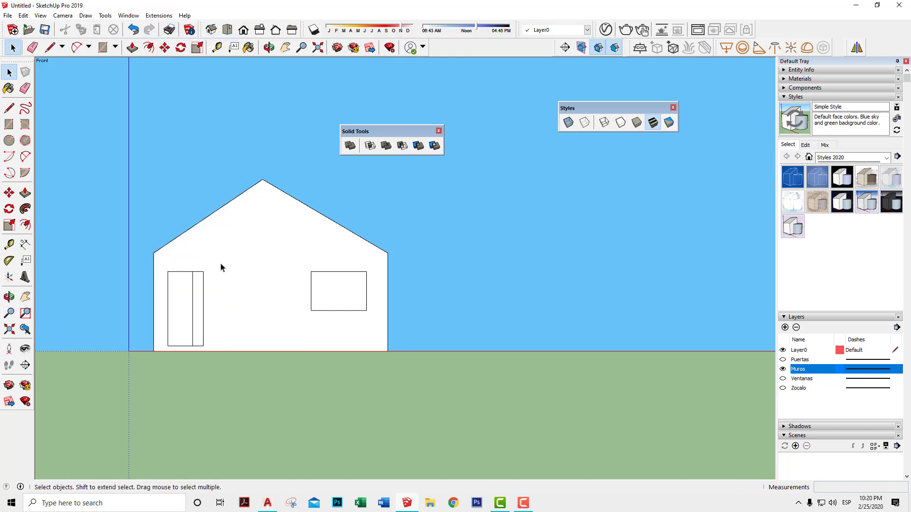
scroll(184, 263, "up", 2)
scroll(185, 234, "down", 1)
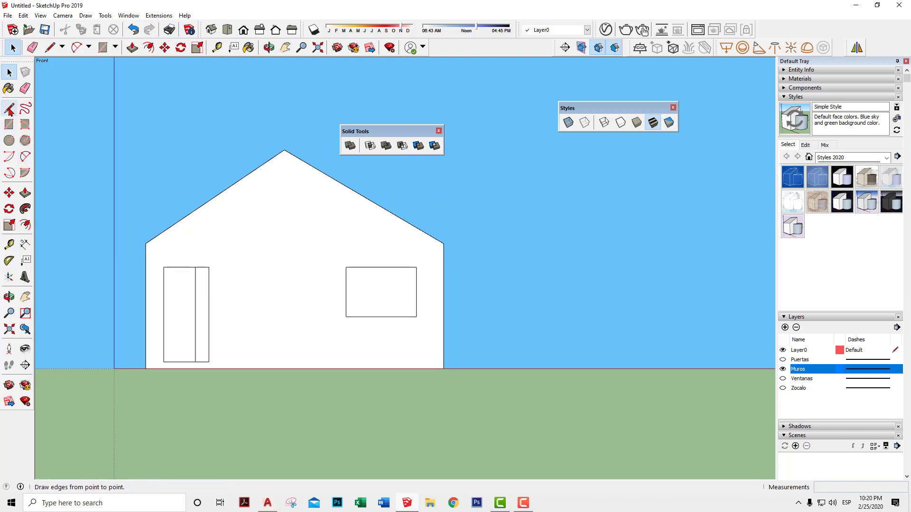
Draw a trial line from the left eave corner to the ridge, then cancel it
left_click(9, 107)
left_click(145, 243)
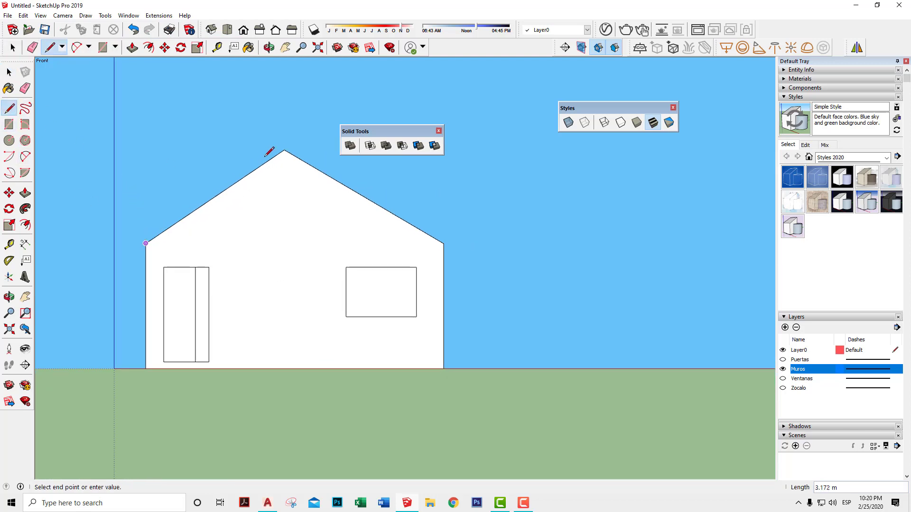
left_click(284, 150)
key("space")
Offset both sloped roof edges 0.20 m outward into an eave outline, then deselect
left_click(402, 221)
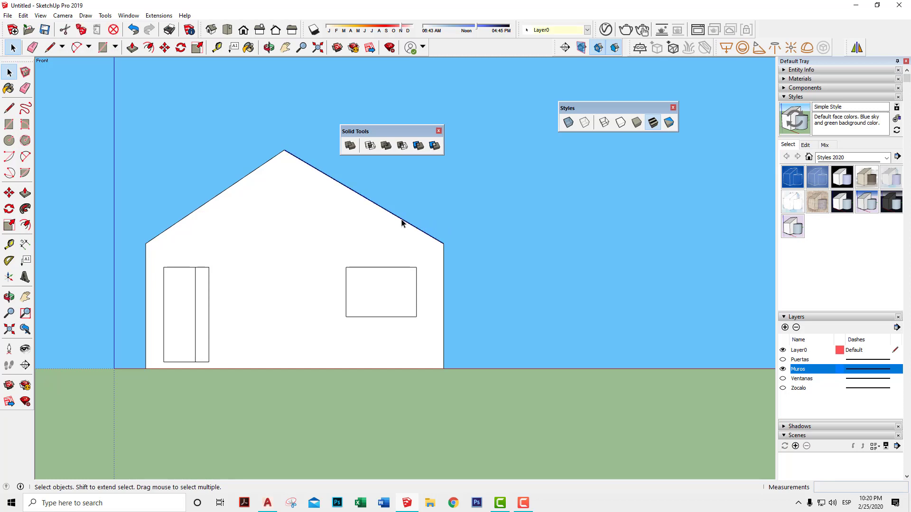
left_click(220, 197, "ctrl")
scroll(156, 193, "up", 1)
left_click_drag(395, 132, 474, 94)
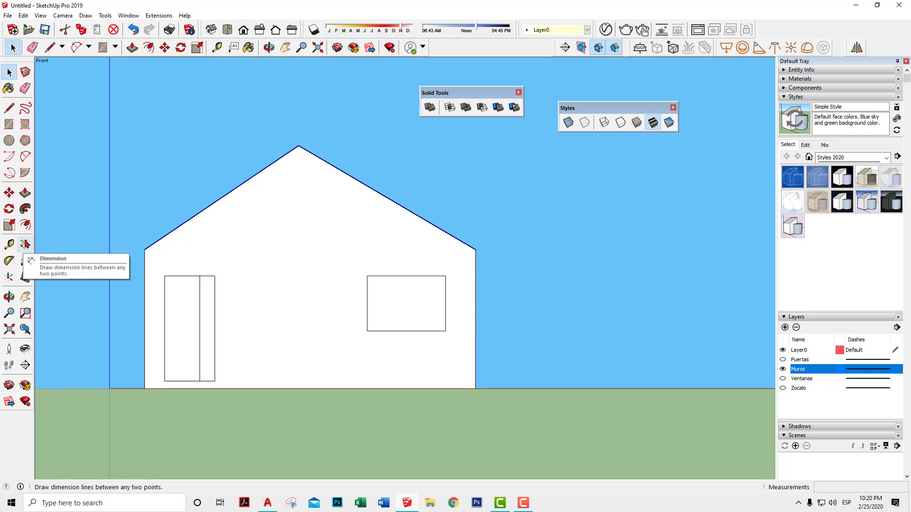
left_click(25, 225)
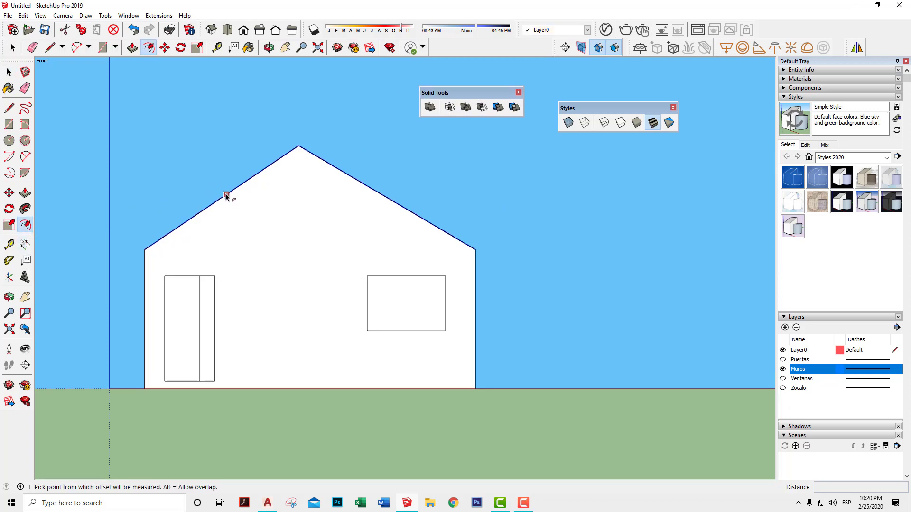
left_click(226, 195)
left_click(220, 174)
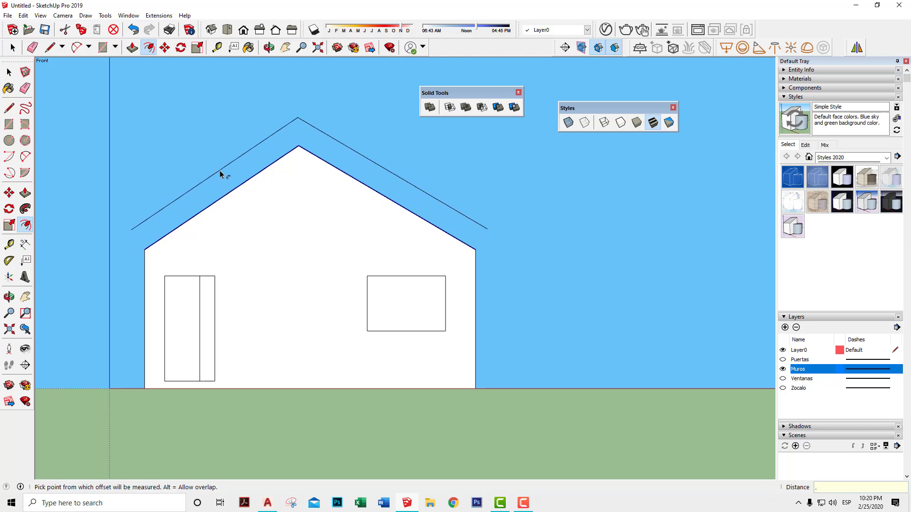
type("20")
key("Return")
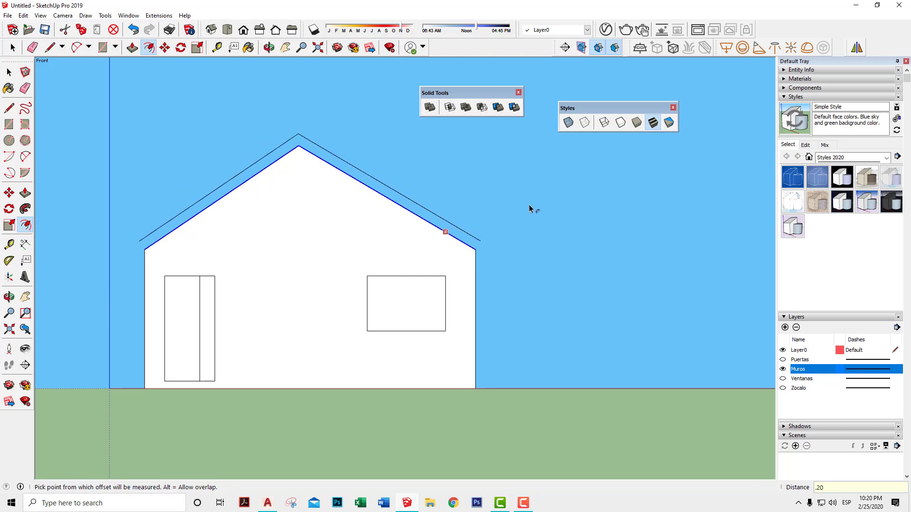
key("space")
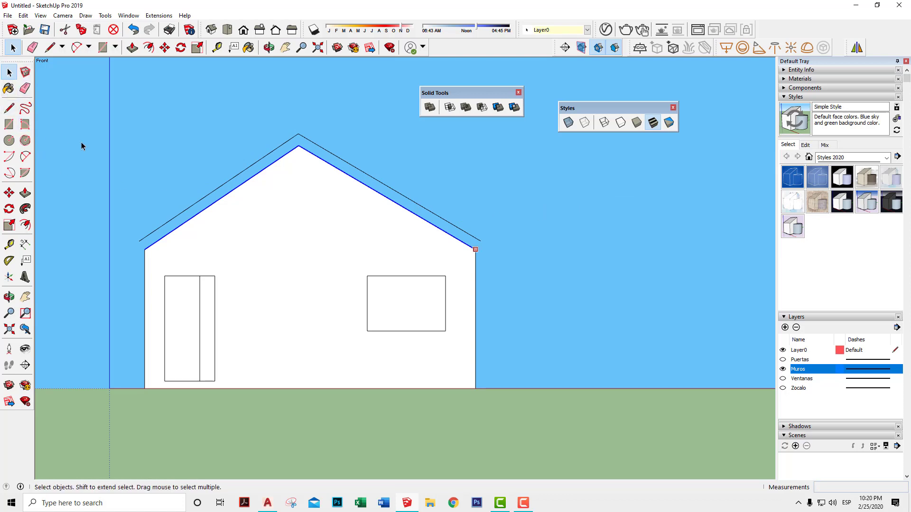
left_click(179, 183)
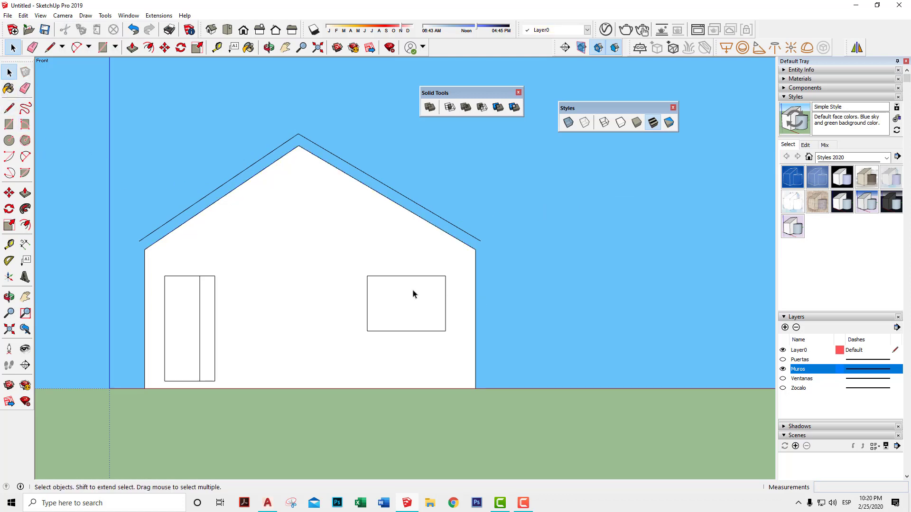
scroll(197, 264, "up", 1)
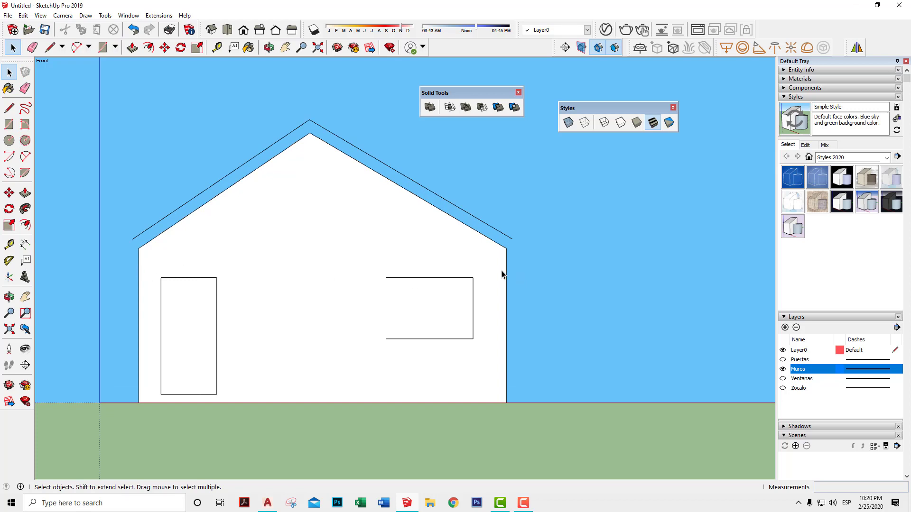
Place vertical guides 0.3 m outside the left and right side walls
left_click(9, 244)
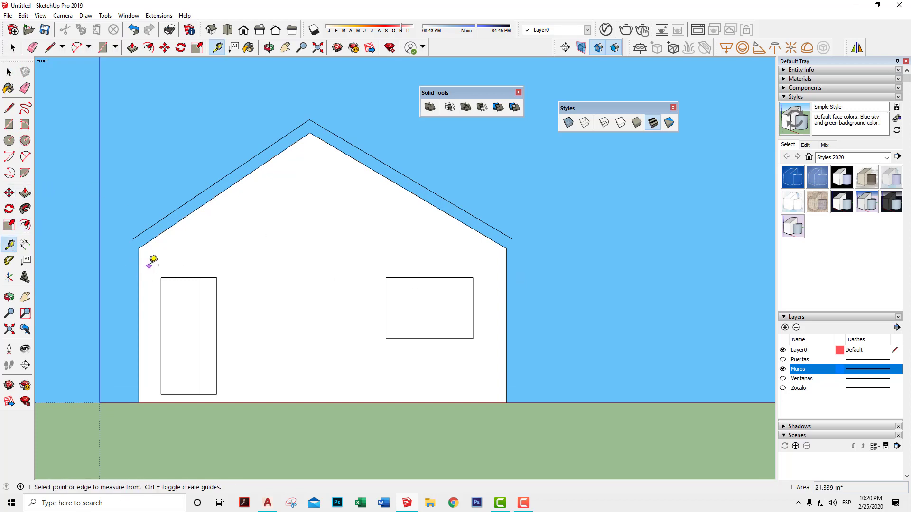
left_click(140, 261)
type(".3")
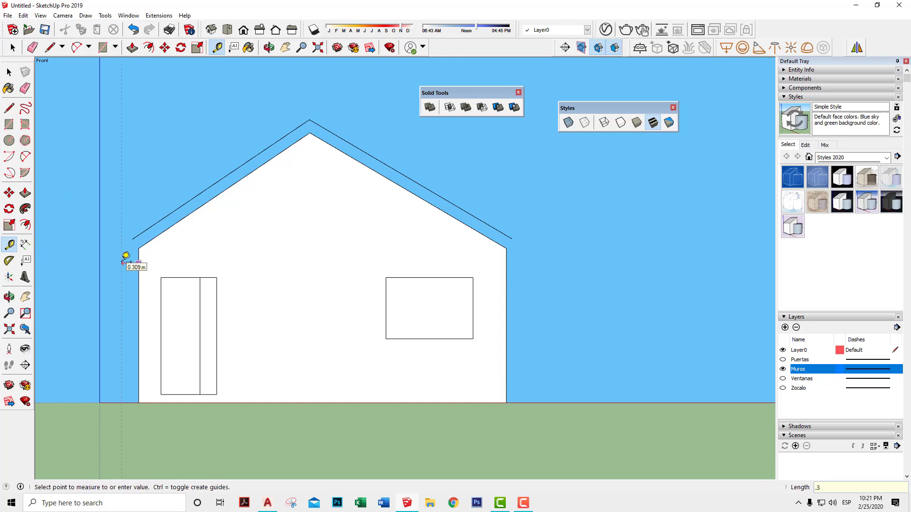
key("Return")
left_click(506, 266)
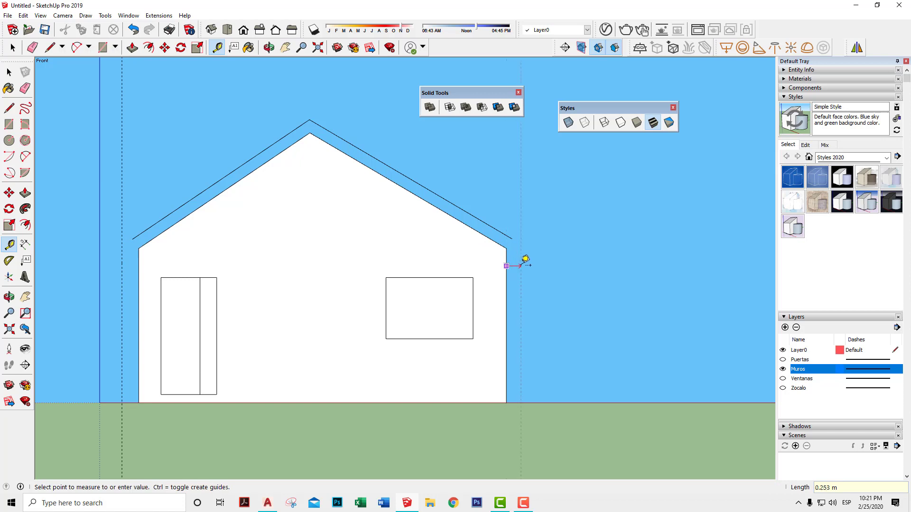
key("Return")
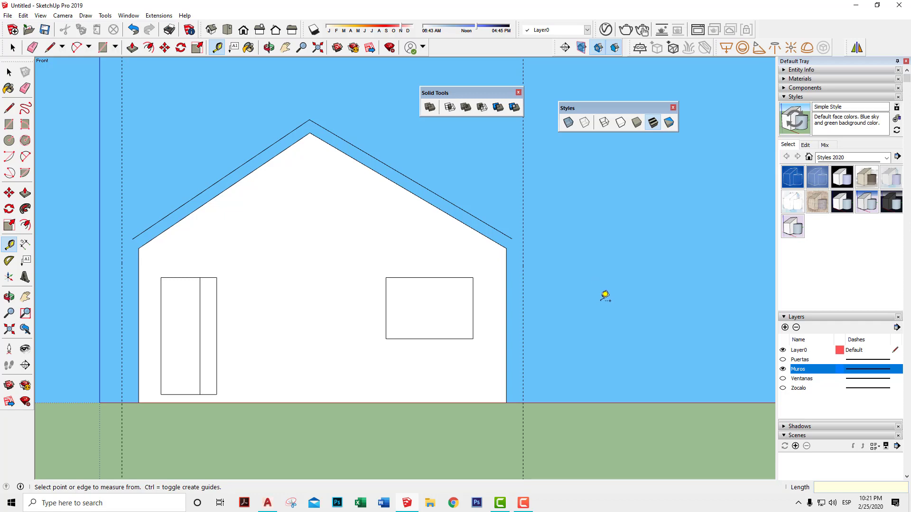
Add a 0.423 m dimension on the roof end
mouse_move(607, 252)
middle_mouse_down()
mouse_move(361, 259)
mouse_move(413, 366)
middle_mouse_up()
scroll(533, 319, "up", 3)
scroll(534, 325, "up", 3)
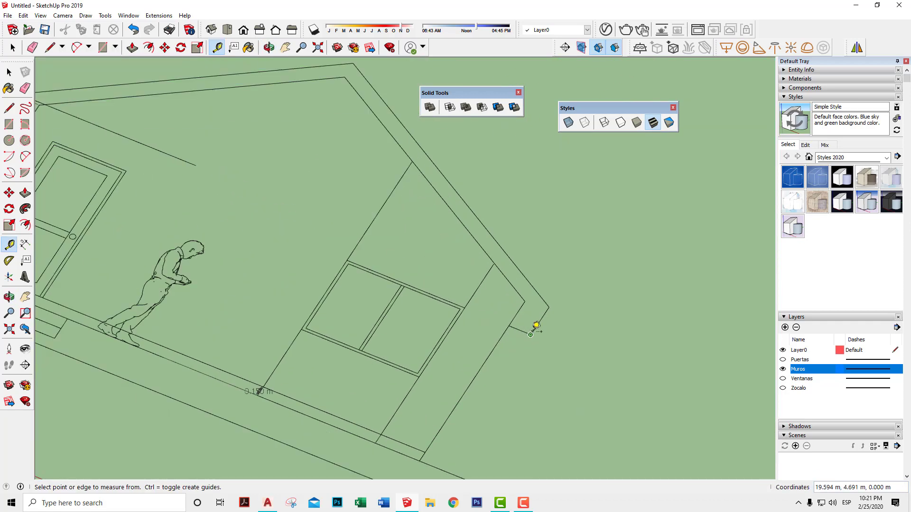
scroll(536, 322, "up", 2)
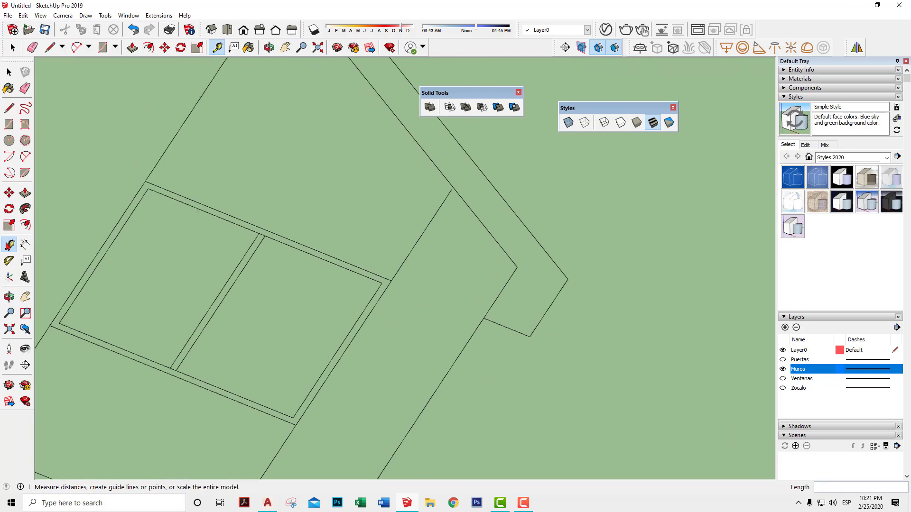
left_click(23, 246)
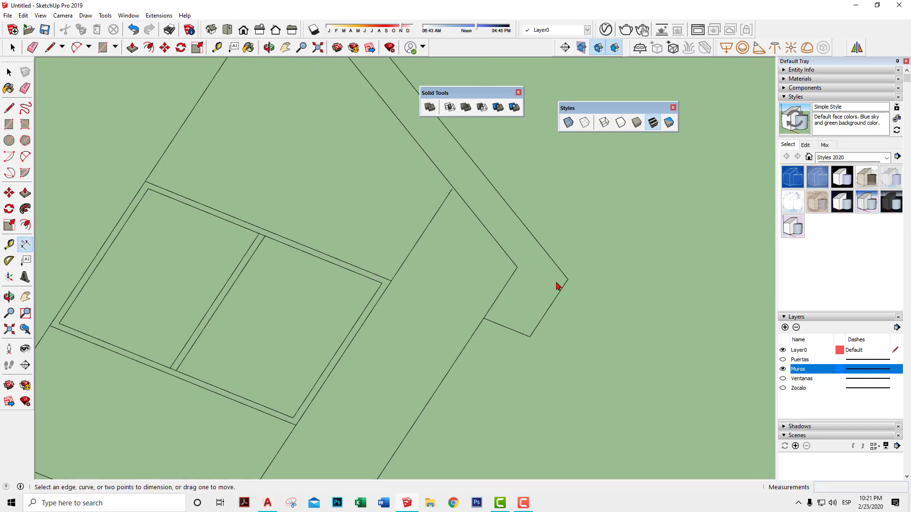
left_click(517, 268)
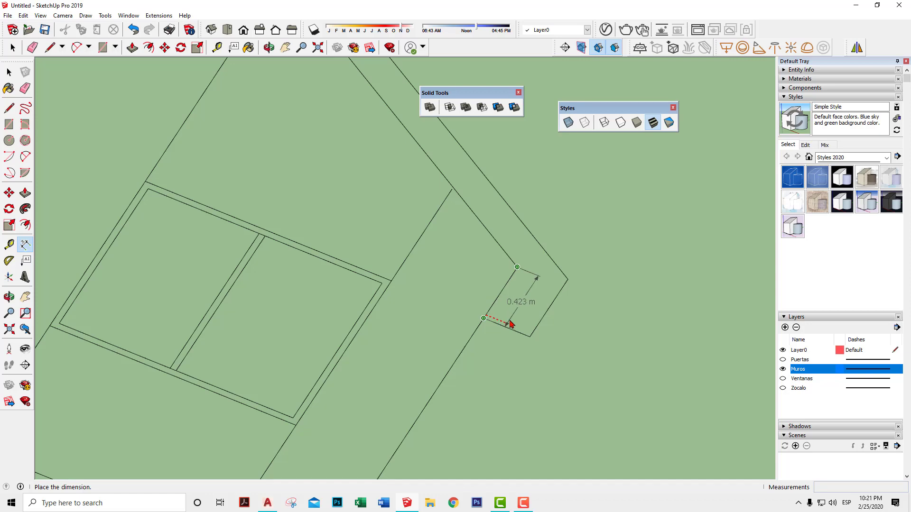
left_click(508, 325)
Return to a zoomed-in Front view of the house
scroll(589, 342, "down", 4)
scroll(310, 298, "down", 2)
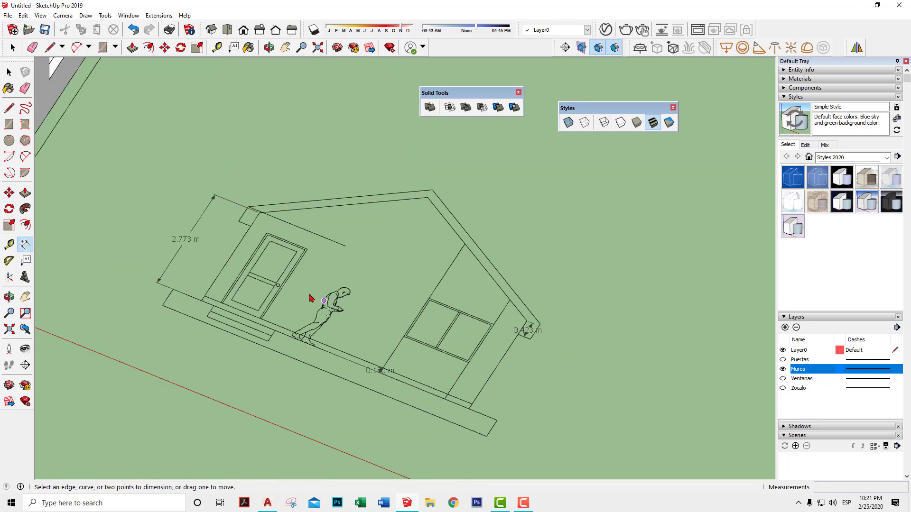
scroll(142, 185, "down", 3)
middle_click_drag(184, 197, 378, 231, "shift")
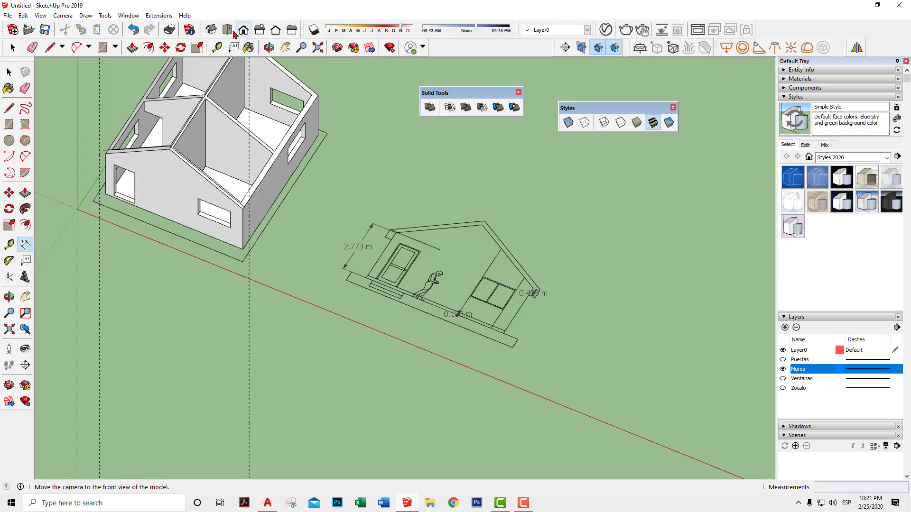
left_click(248, 34)
scroll(214, 251, "up", 4)
Place a horizontal guide from the wall bottom up to the roof's lower corner height
scroll(193, 271, "up", 2)
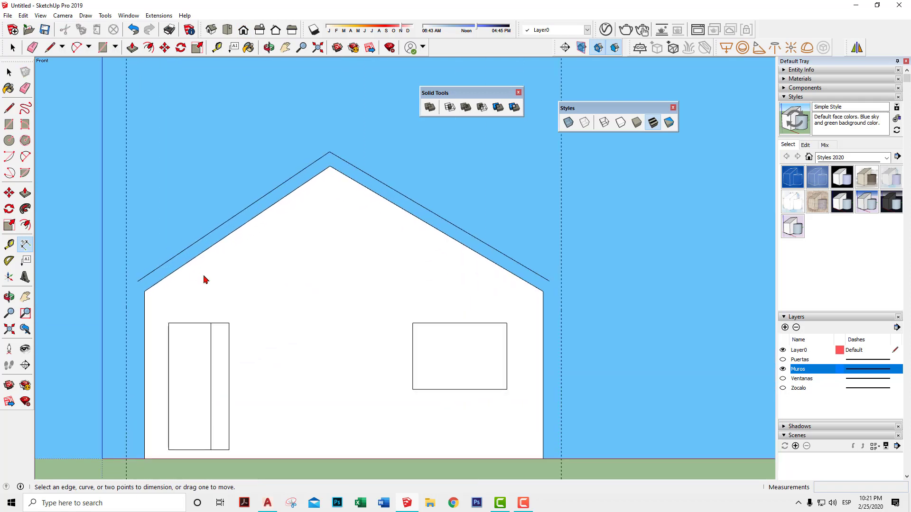
scroll(127, 294, "up", 2)
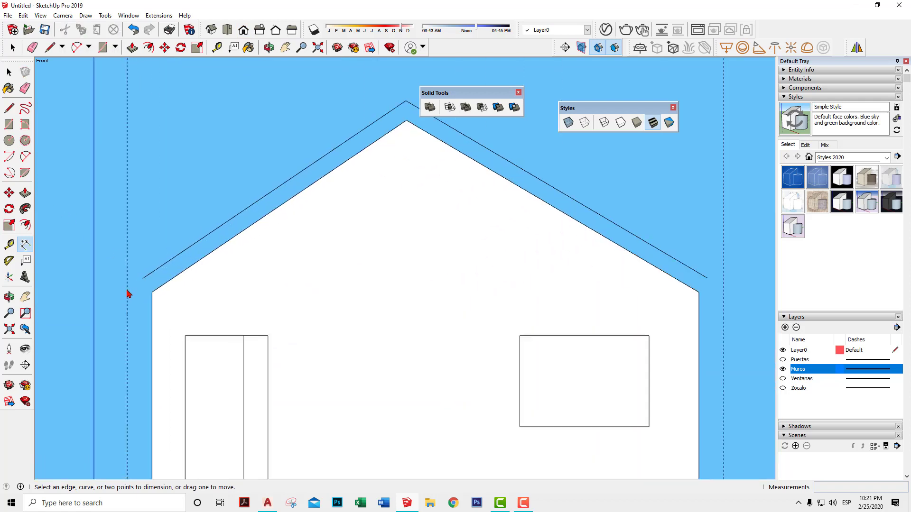
scroll(132, 294, "up", 1)
scroll(196, 293, "down", 2)
scroll(315, 311, "down", 2)
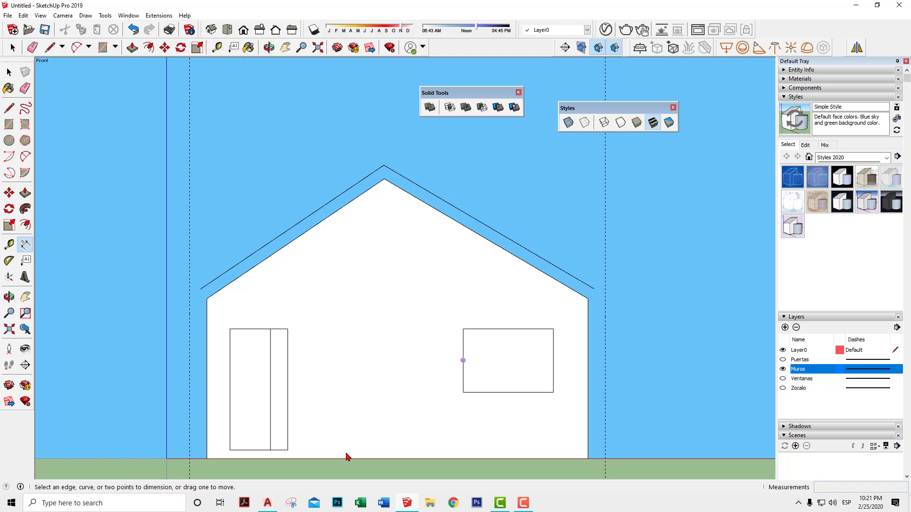
left_click(9, 244)
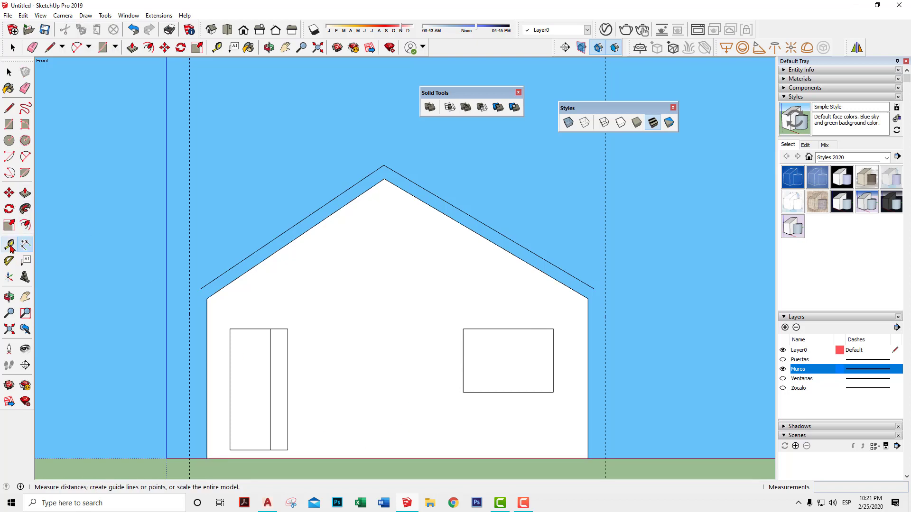
left_click(305, 459)
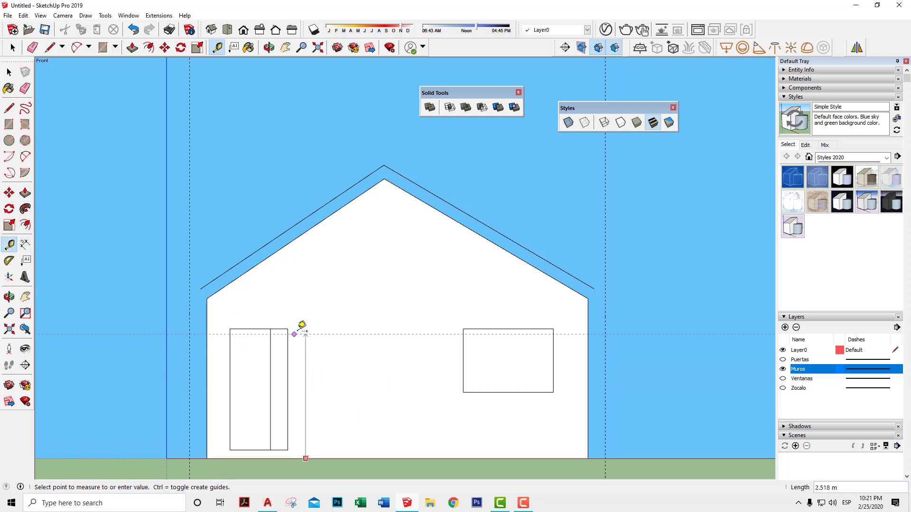
left_click(208, 297)
Add a second horizontal guide 0.423 m below that one
scroll(232, 295, "up", 1)
scroll(232, 297, "up", 2)
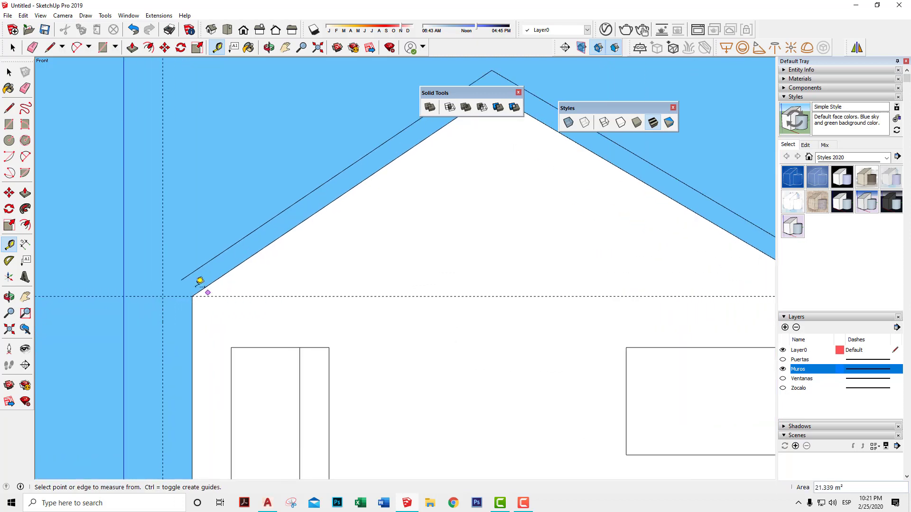
left_click(154, 292)
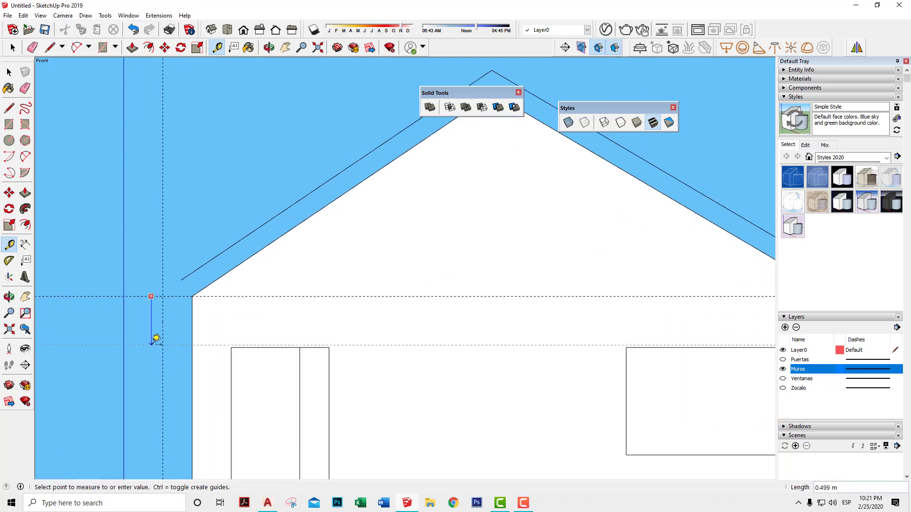
type(".423")
key("Return")
scroll(335, 228, "down", 1)
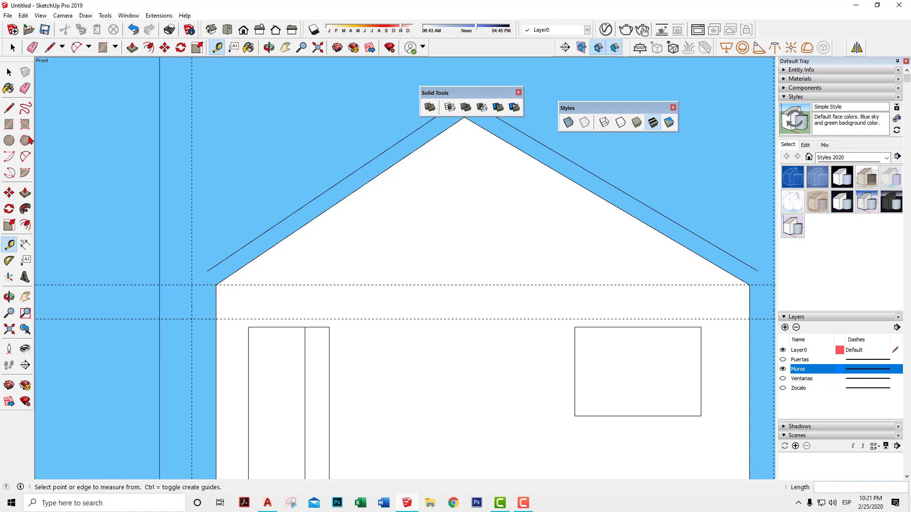
Draw a small rectangular face out from the left wall at the lower guide
left_click(9, 108)
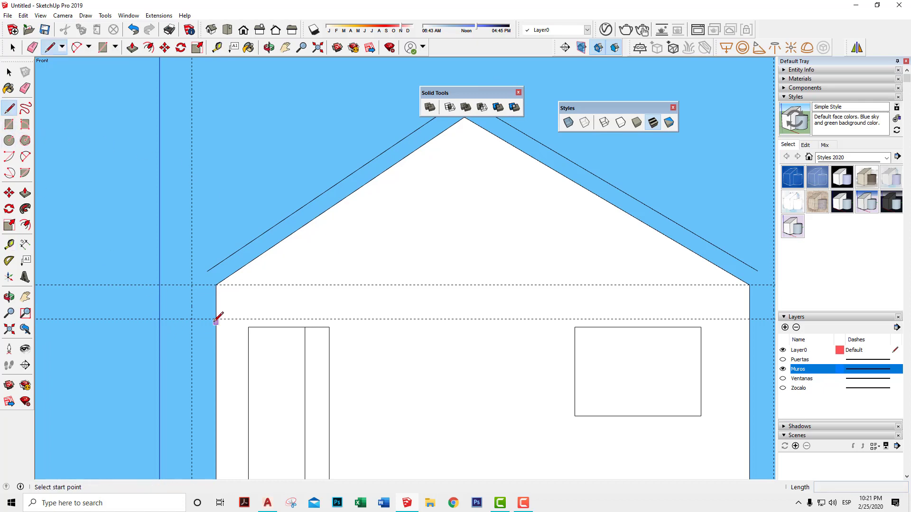
left_click(216, 285)
left_click(216, 318)
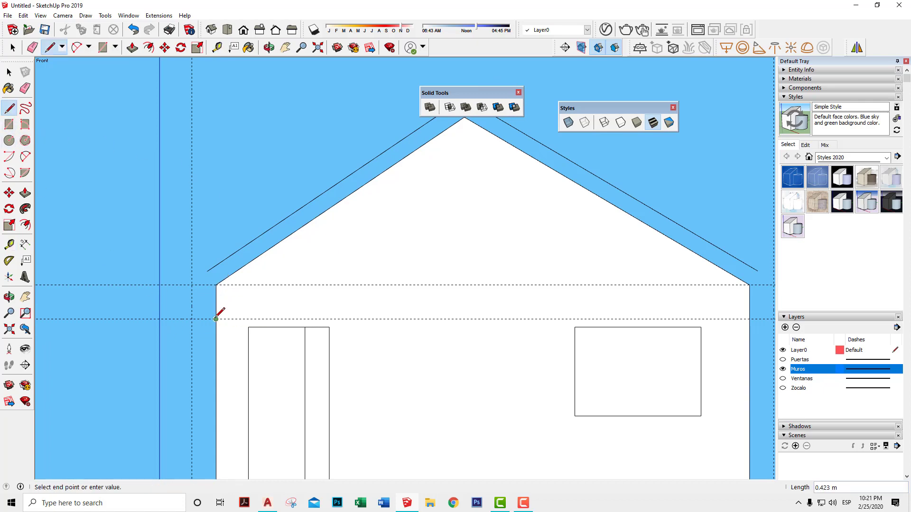
left_click(191, 319)
left_click(192, 285)
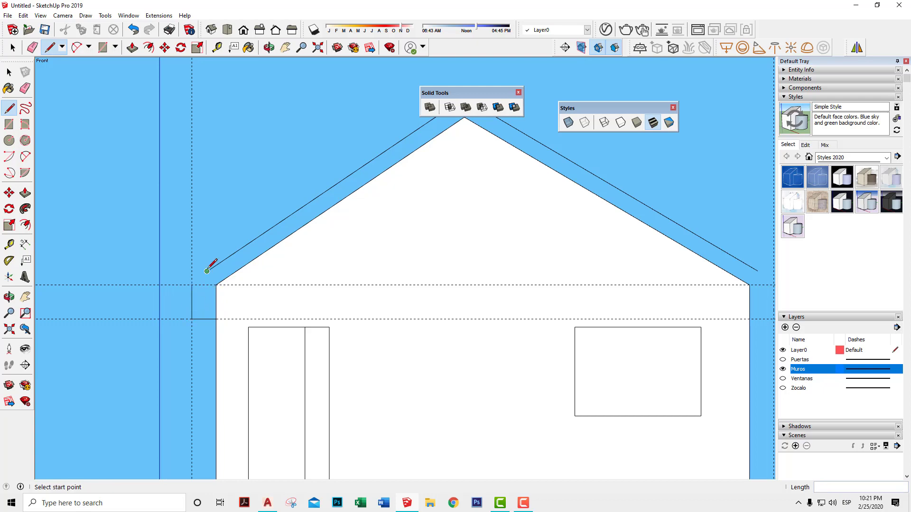
Extend the left and right roof slope lines down past the wall guides
scroll(224, 266, "up", 1)
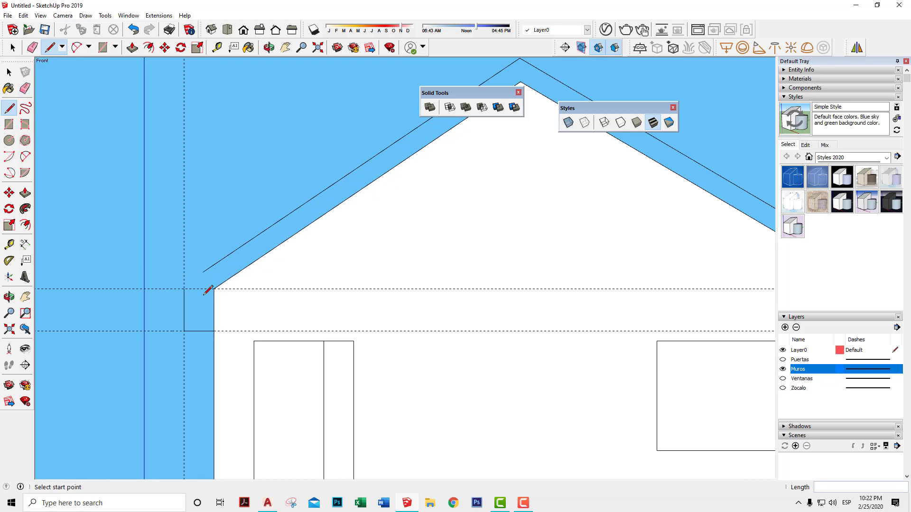
left_click(202, 272)
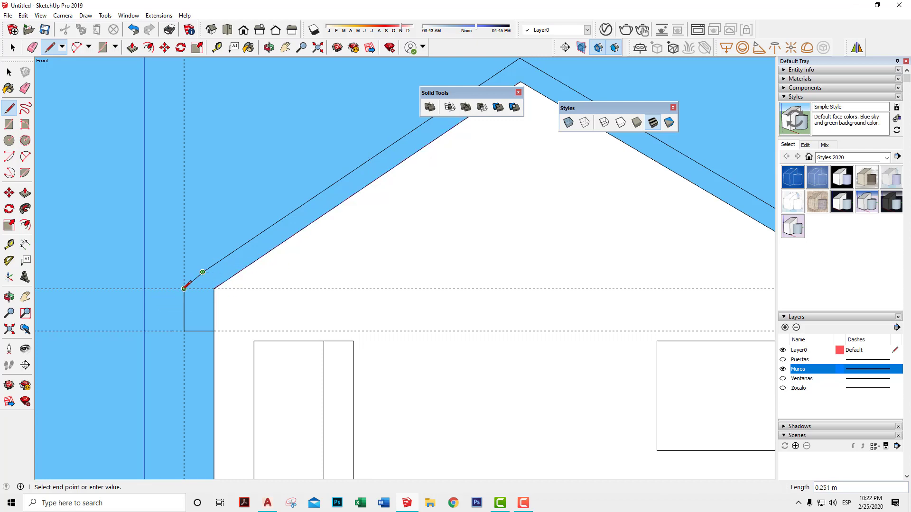
scroll(166, 299, "up", 1)
scroll(164, 301, "up", 1)
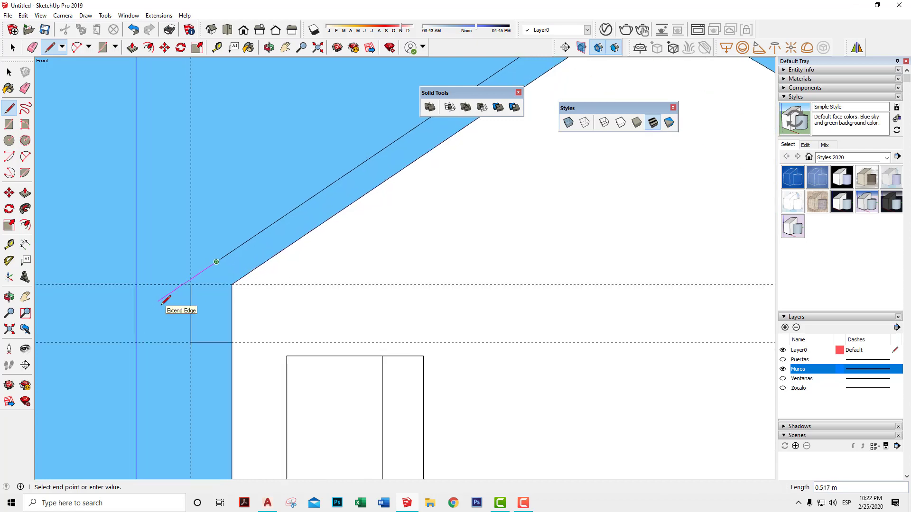
left_click(159, 302)
scroll(197, 289, "down", 4)
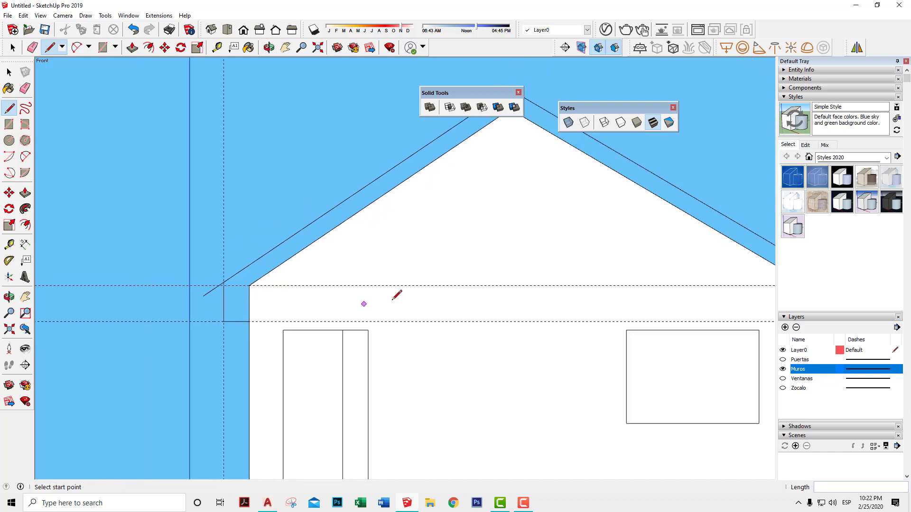
scroll(759, 284, "up", 3)
scroll(738, 282, "up", 1)
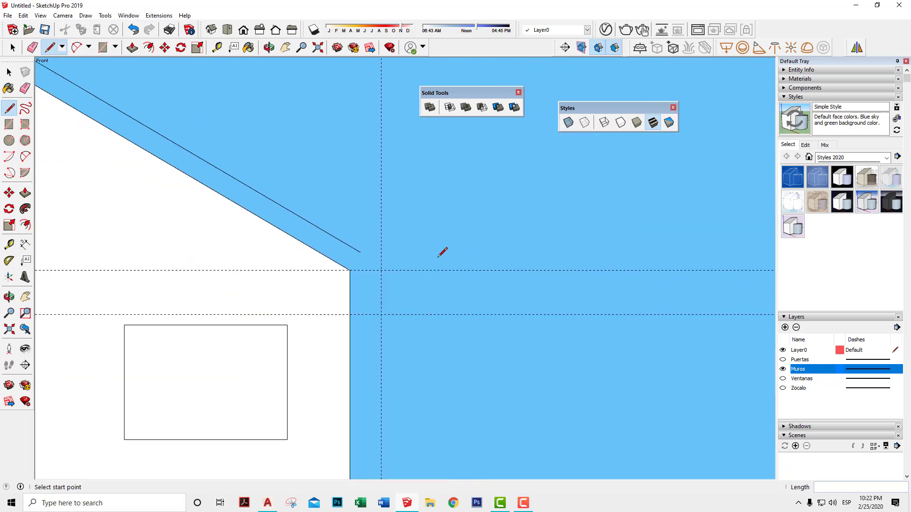
left_click(361, 252)
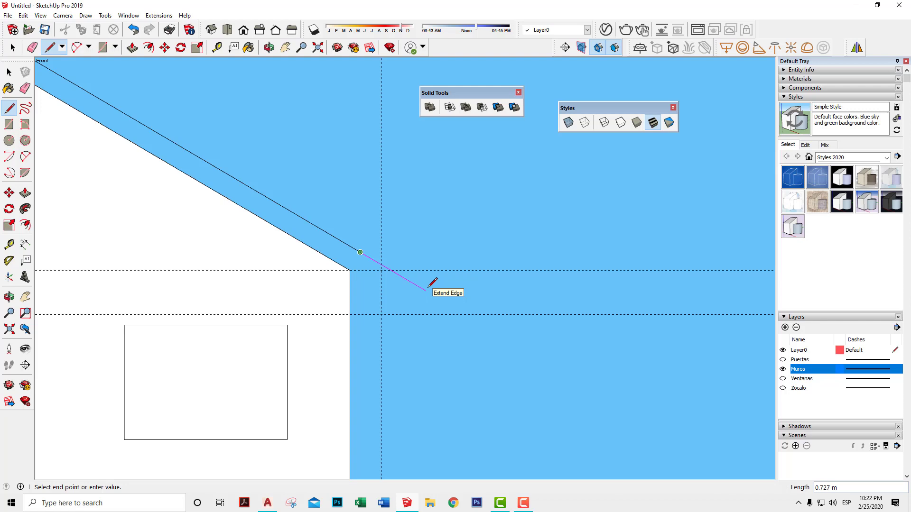
left_click(425, 291)
key("space")
Draw a vertical closing edge at the left eave end up to the roof corner
scroll(468, 305, "down", 3)
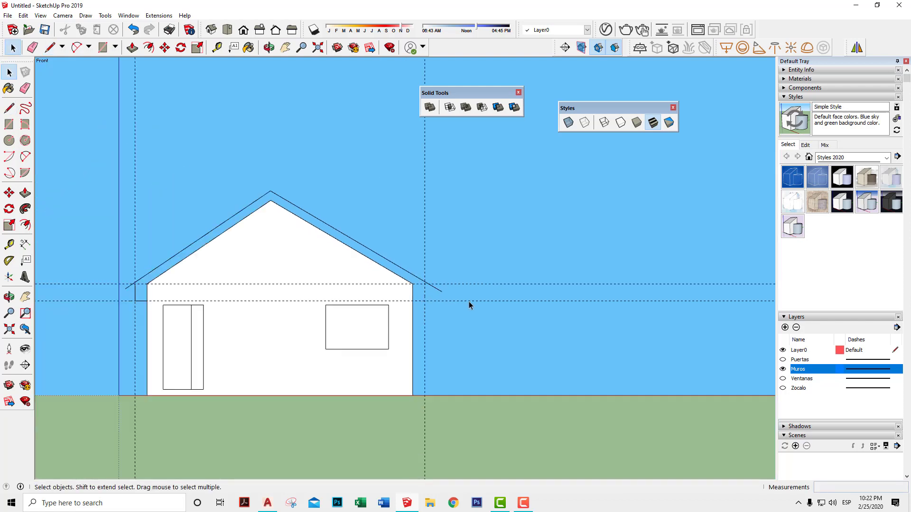
scroll(470, 309, "down", 1)
scroll(470, 311, "up", 1)
scroll(109, 262, "up", 1)
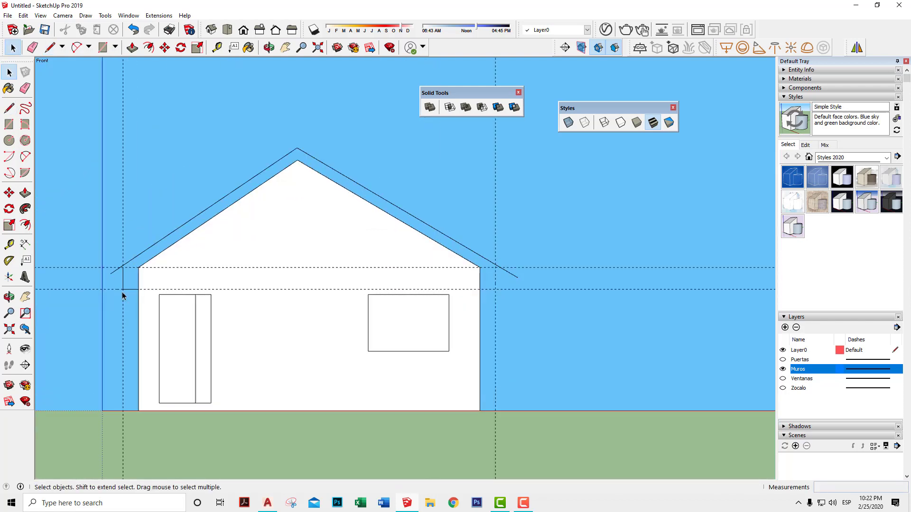
scroll(119, 261, "up", 3)
scroll(136, 246, "up", 2)
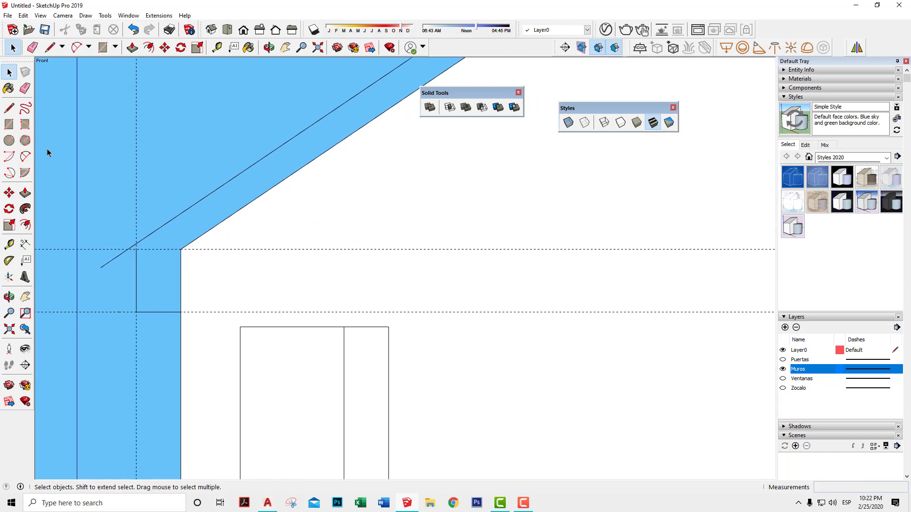
left_click(9, 108)
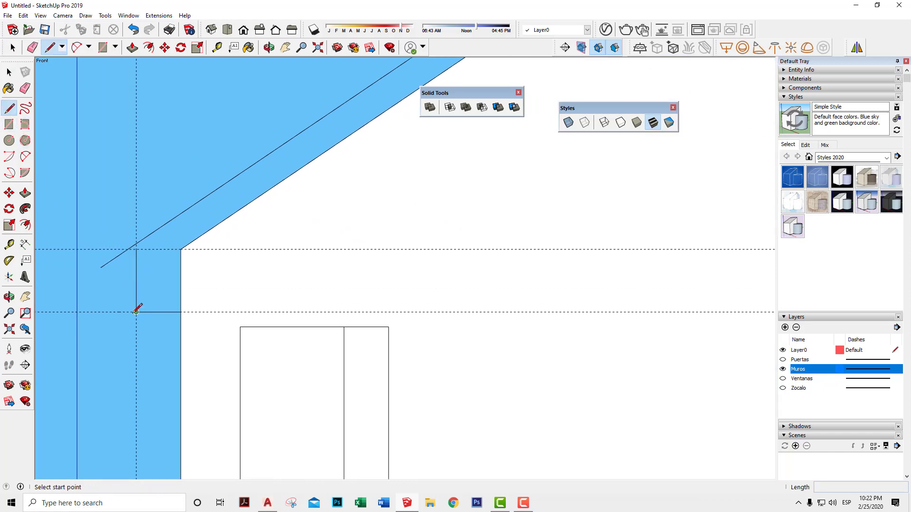
left_click(136, 312)
left_click(136, 244)
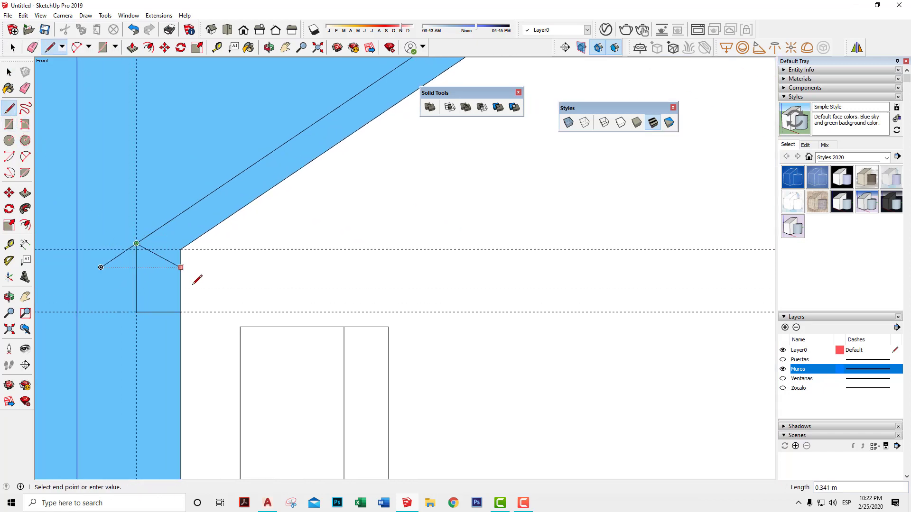
left_click(181, 249)
key("space")
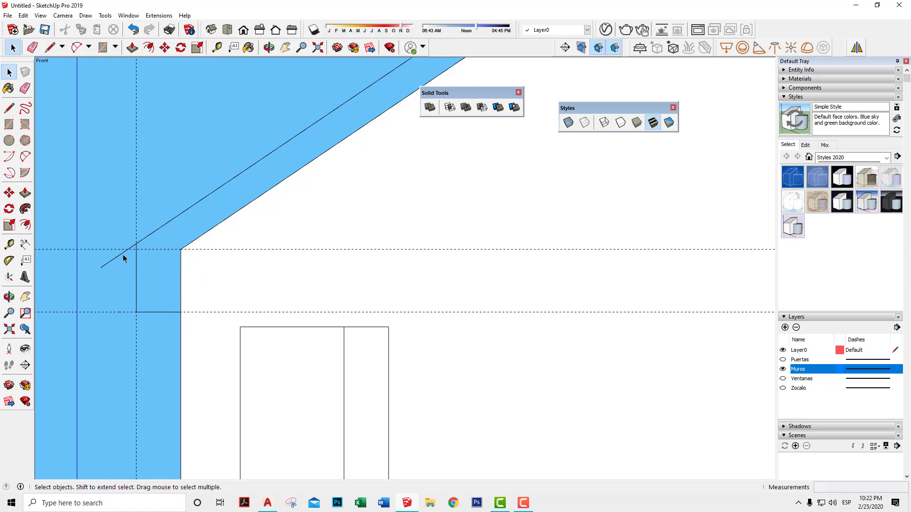
Delete the leftover diagonal roof edge and inspect the remaining eave edges
left_click(118, 258)
key("Delete")
left_click(137, 287)
left_click(181, 291)
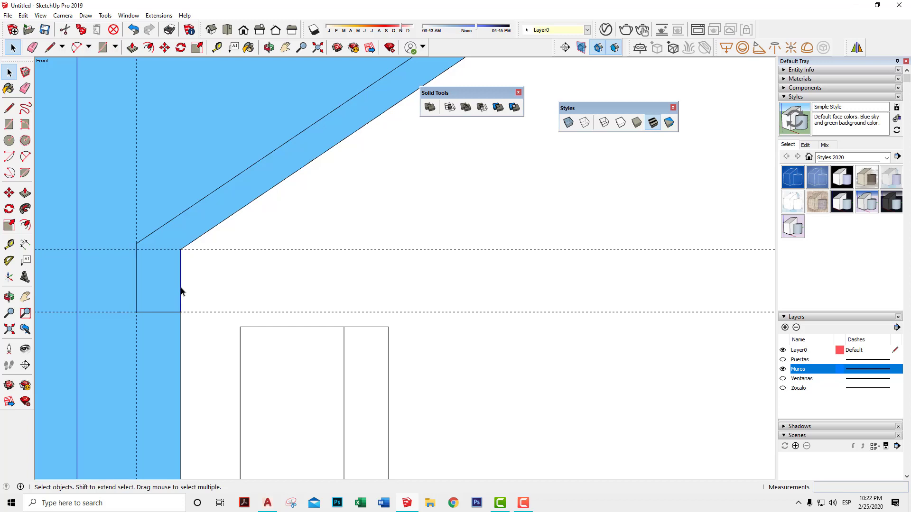
key("Escape")
left_click(186, 246)
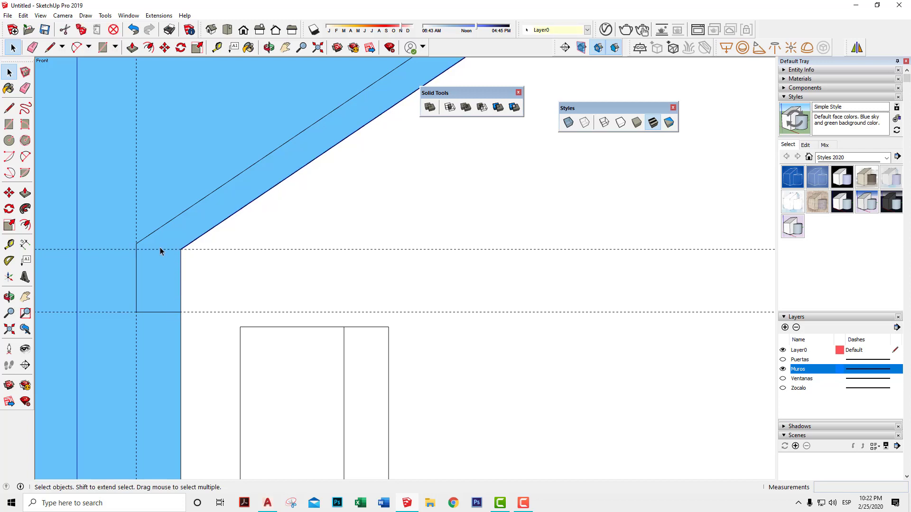
Pan and zoom the view over to the right eave
scroll(590, 274, "down", 2)
scroll(627, 309, "down", 3)
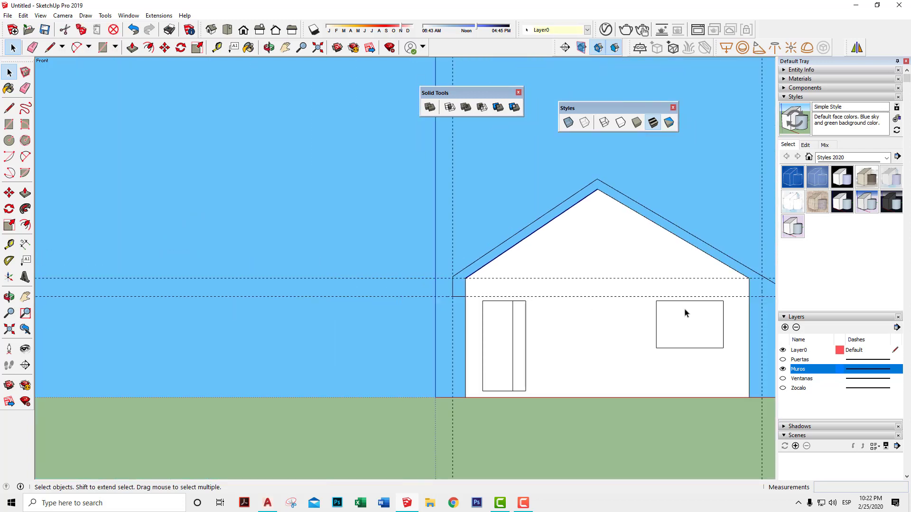
scroll(763, 315, "up", 3)
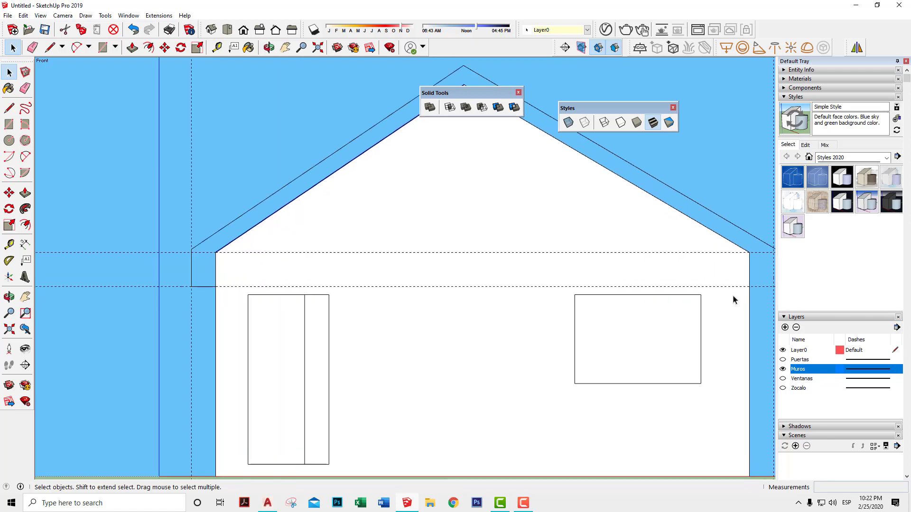
scroll(733, 300, "down", 2)
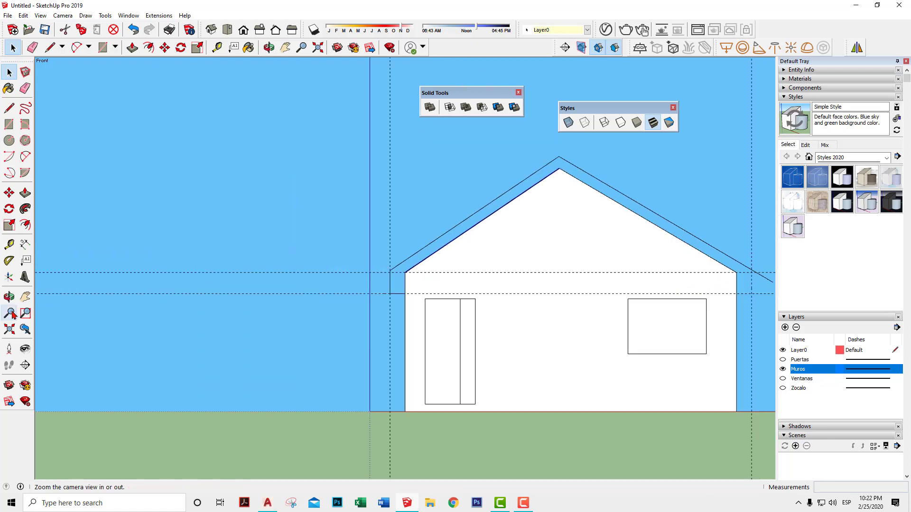
left_click(25, 297)
left_click_drag(529, 285, 236, 284)
scroll(455, 286, "up", 1)
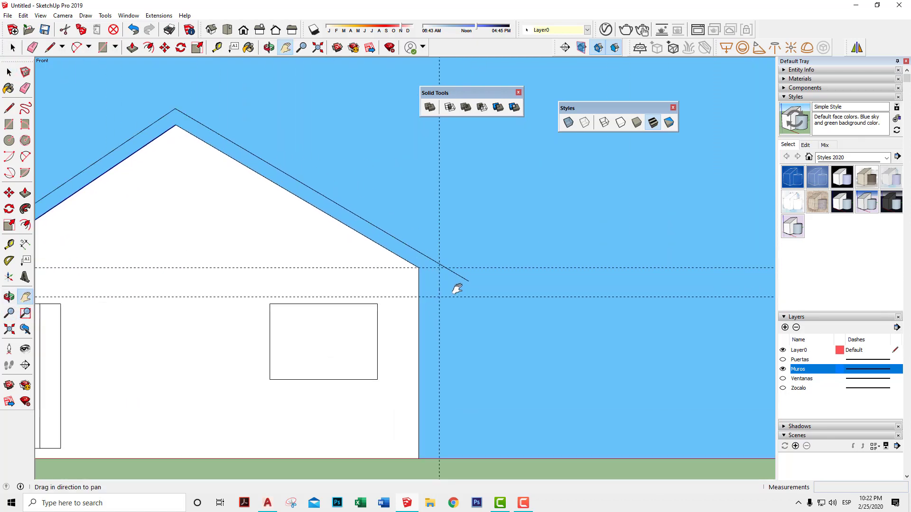
scroll(455, 286, "up", 2)
key("space")
Close the right eave end with vertical and bottom edges and delete the protruding roof edge
left_click(9, 107)
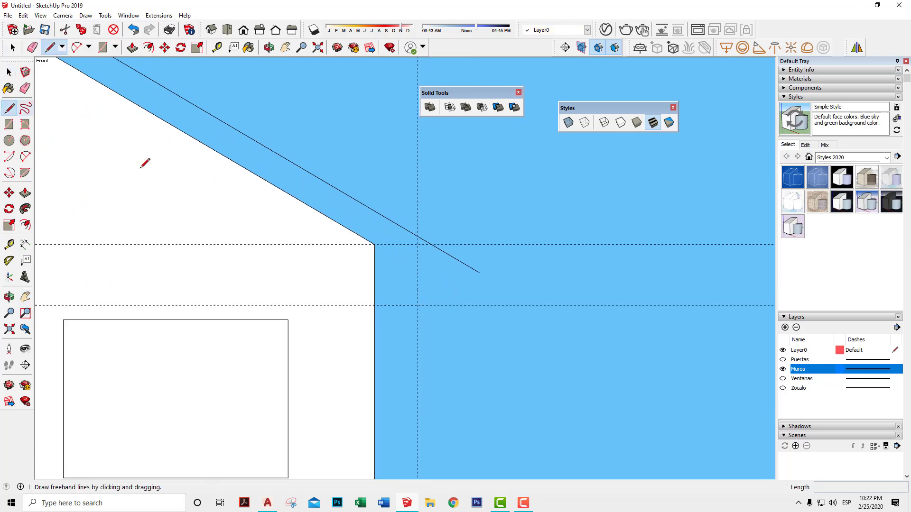
left_click(374, 244)
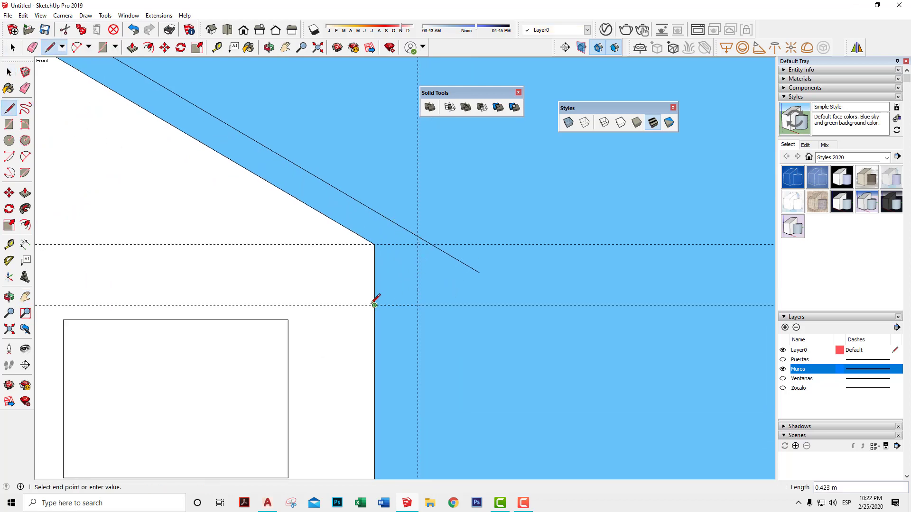
left_click(374, 305)
left_click(417, 305)
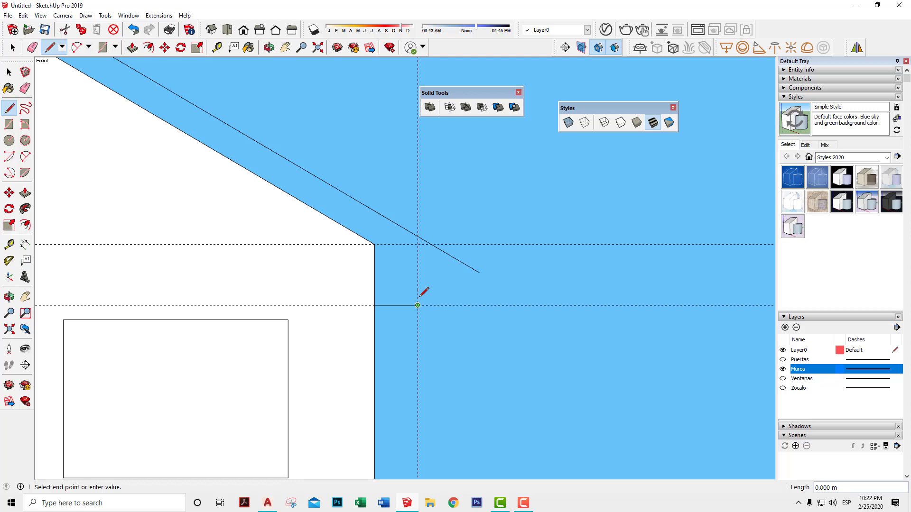
left_click(418, 235)
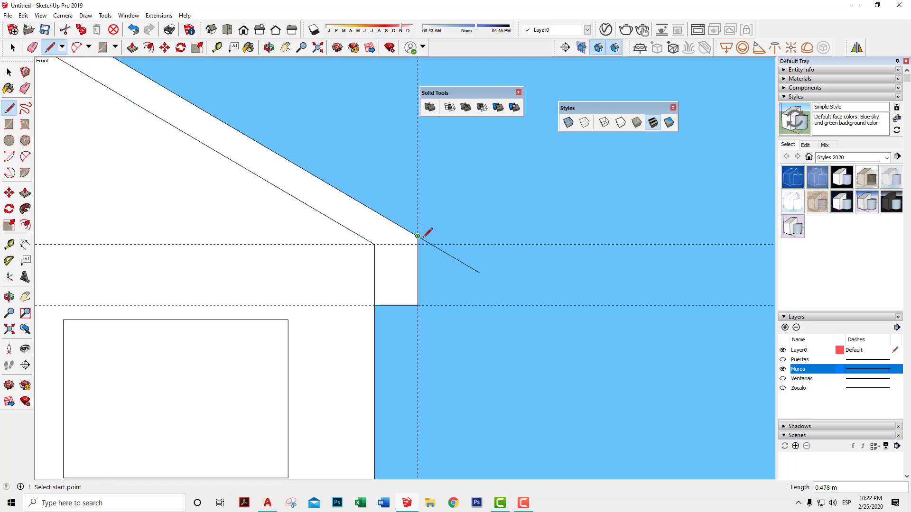
key("space")
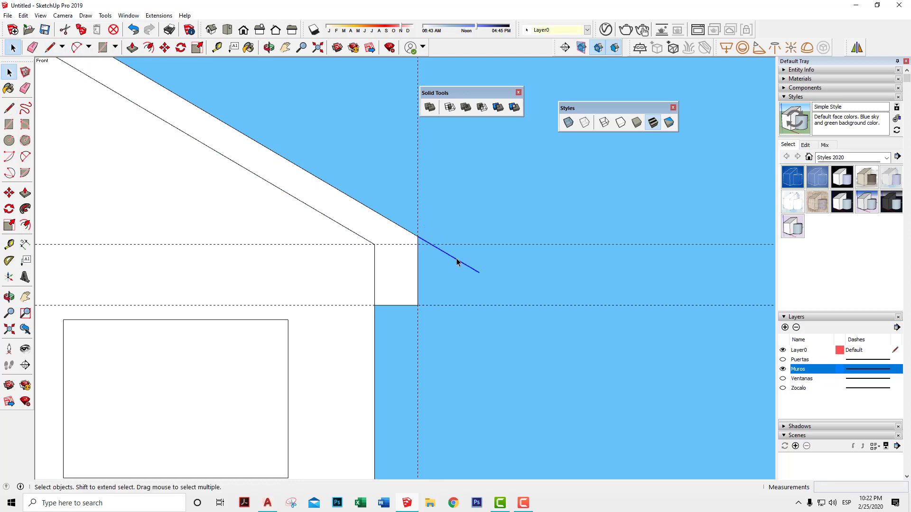
key("Delete")
Delete all guide lines from the model
scroll(544, 274, "down", 2)
scroll(544, 275, "down", 2)
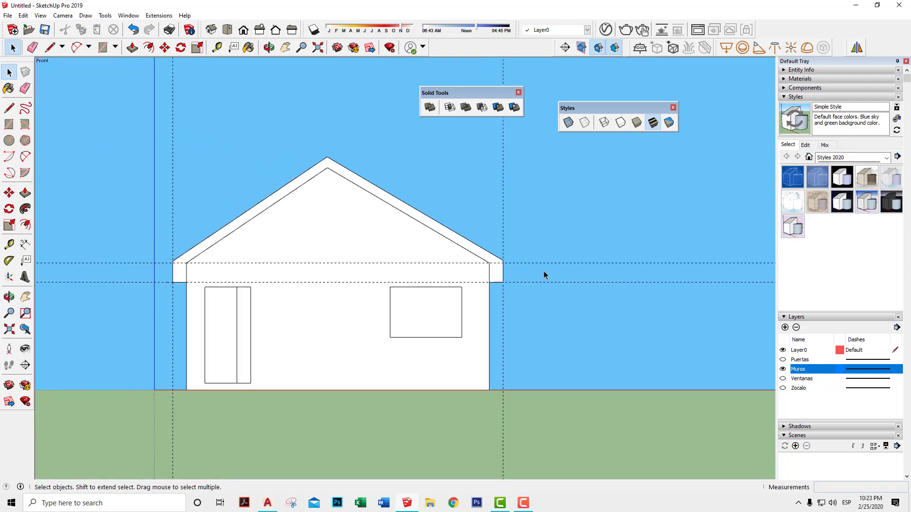
left_click(22, 16)
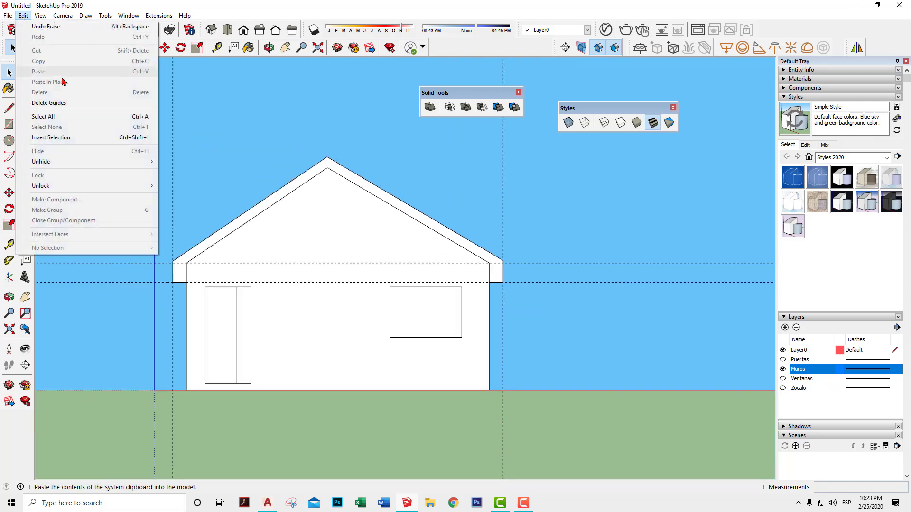
left_click(49, 103)
scroll(504, 184, "up", 1)
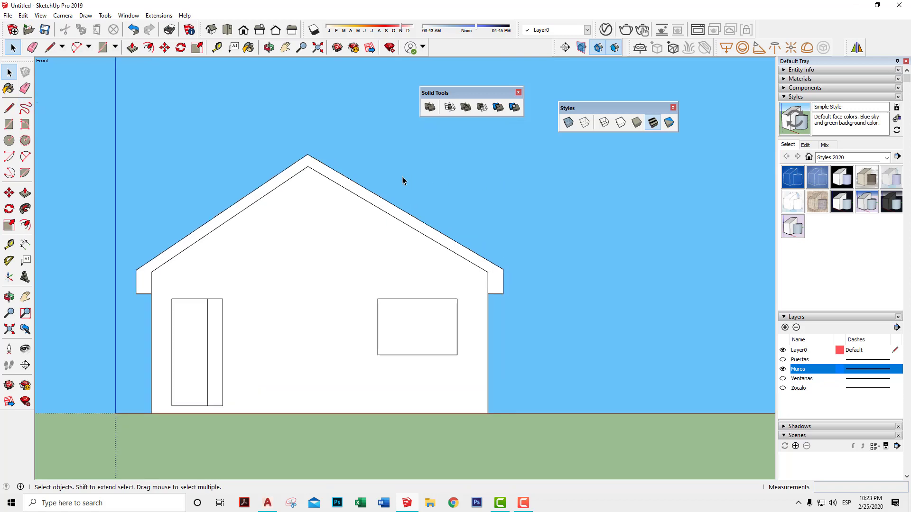
Select the roof outline face and make it a group
double_click(354, 191)
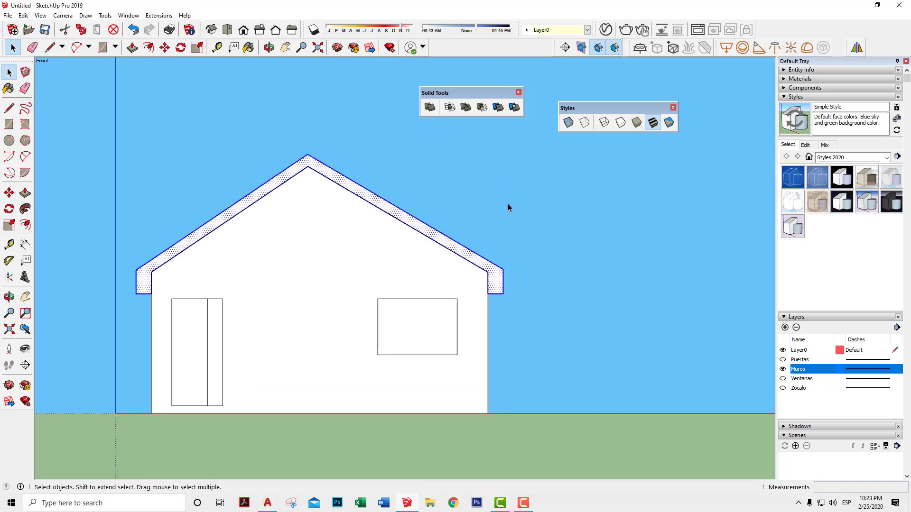
right_click(404, 215)
left_click(439, 297)
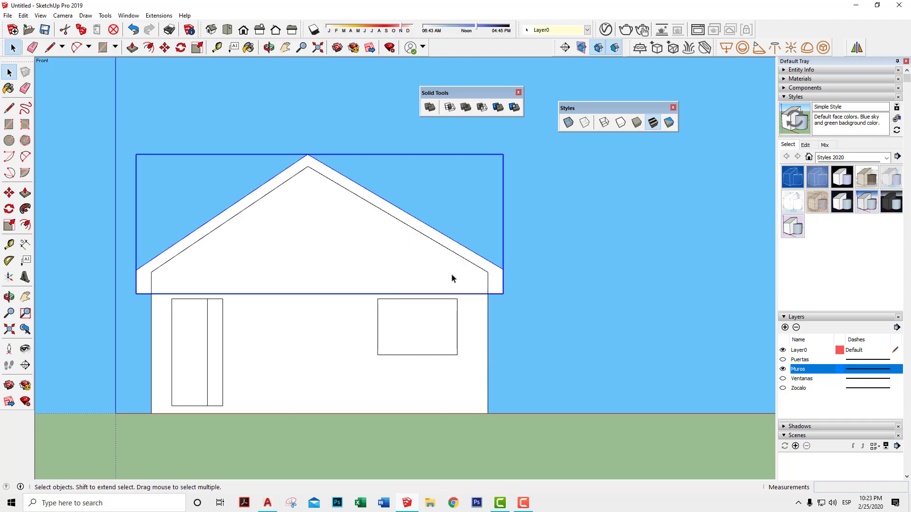
Inside the roof group, push/pull the roof profile 7 m back across the house
mouse_move(474, 271)
middle_mouse_down()
mouse_move(486, 255)
mouse_move(348, 372)
mouse_move(369, 325)
middle_mouse_up()
scroll(369, 325, "down", 1)
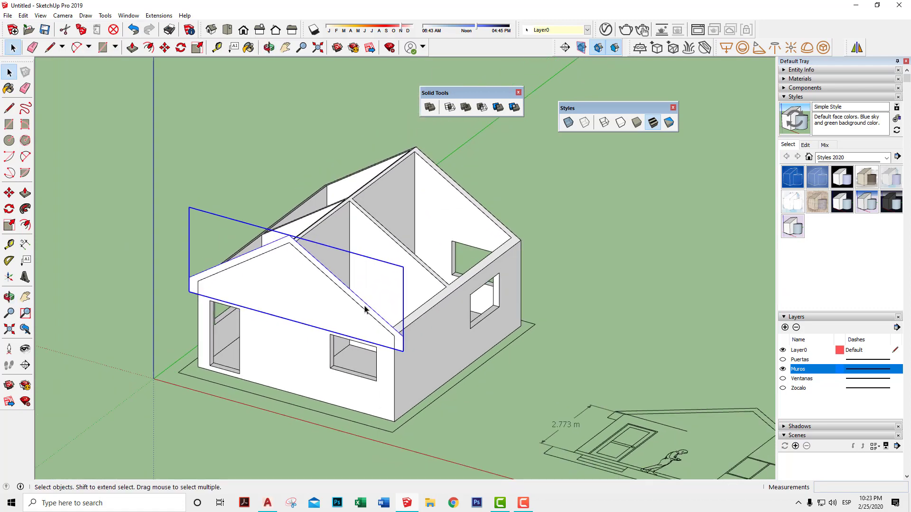
double_click(364, 309)
key("p")
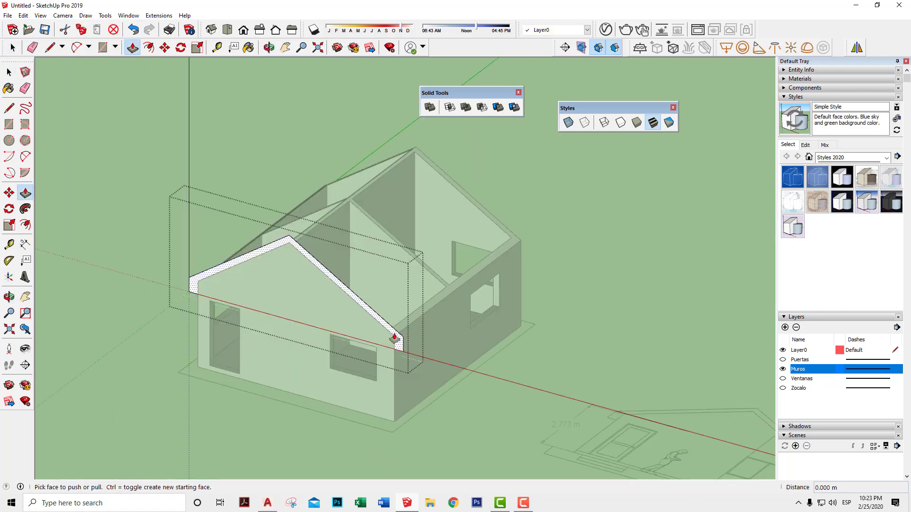
left_click_drag(395, 339, 520, 317)
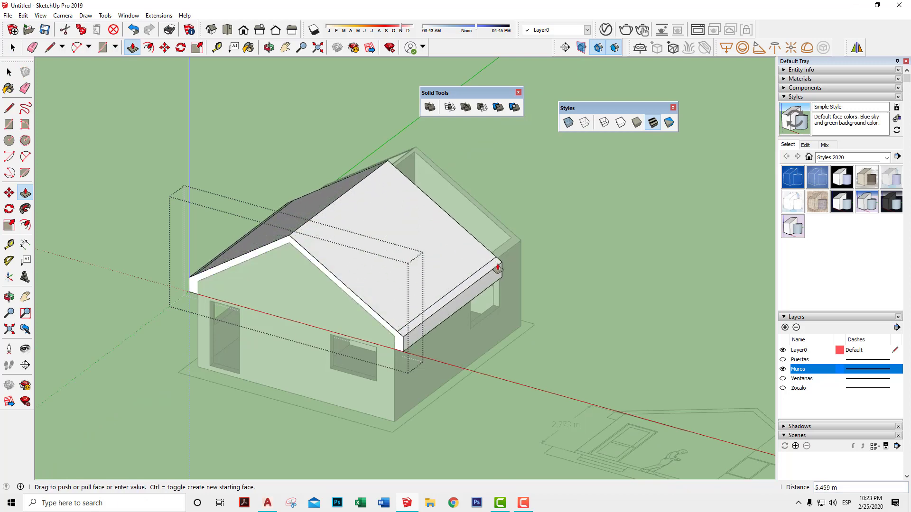
left_click(521, 328)
scroll(590, 385, "down", 2)
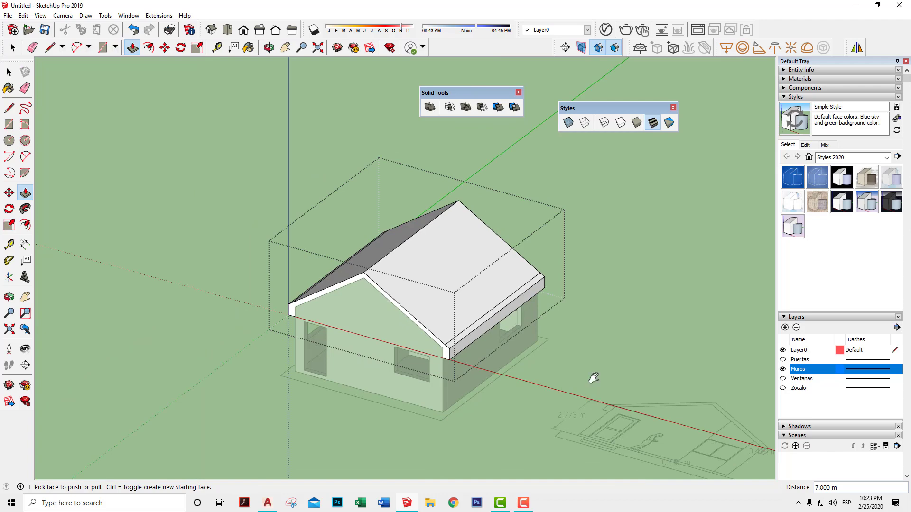
middle_click_drag(593, 378, 470, 299, "shift")
Pull the roof's front gable end out 0.6 m past the wall
scroll(299, 267, "up", 2)
scroll(322, 262, "up", 2)
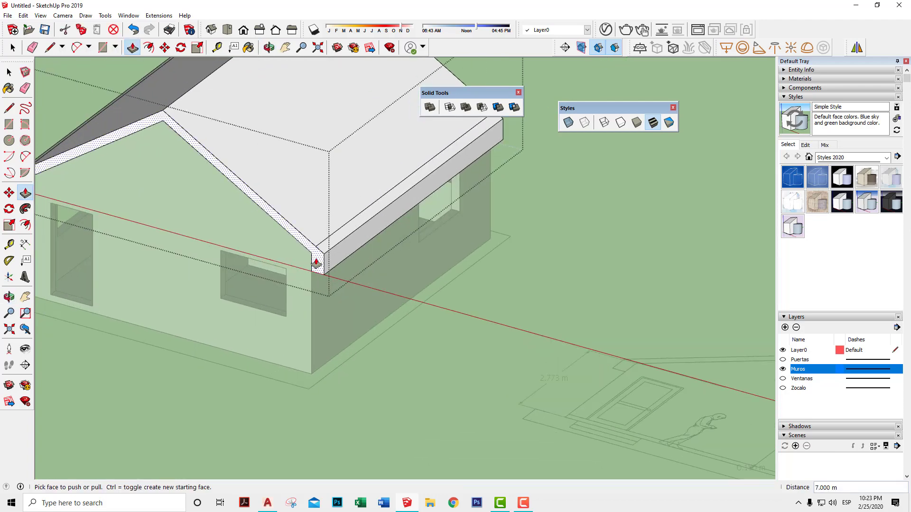
left_click(316, 262)
left_click(289, 281)
type(".6")
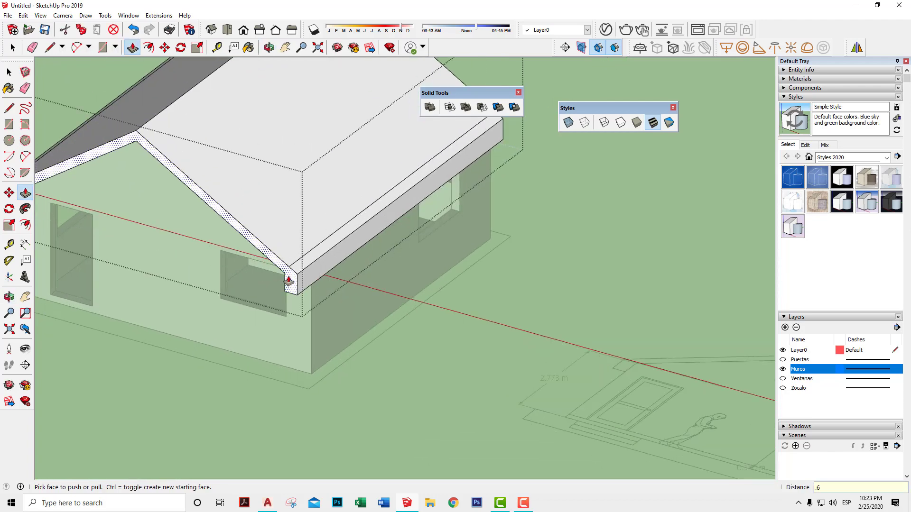
key("Return")
Give the other roof end face a 0.3 m overhang
mouse_move(503, 299)
middle_mouse_down()
mouse_move(266, 346)
mouse_move(501, 246)
mouse_move(288, 249)
mouse_move(387, 326)
middle_mouse_up()
scroll(305, 264, "up", 2)
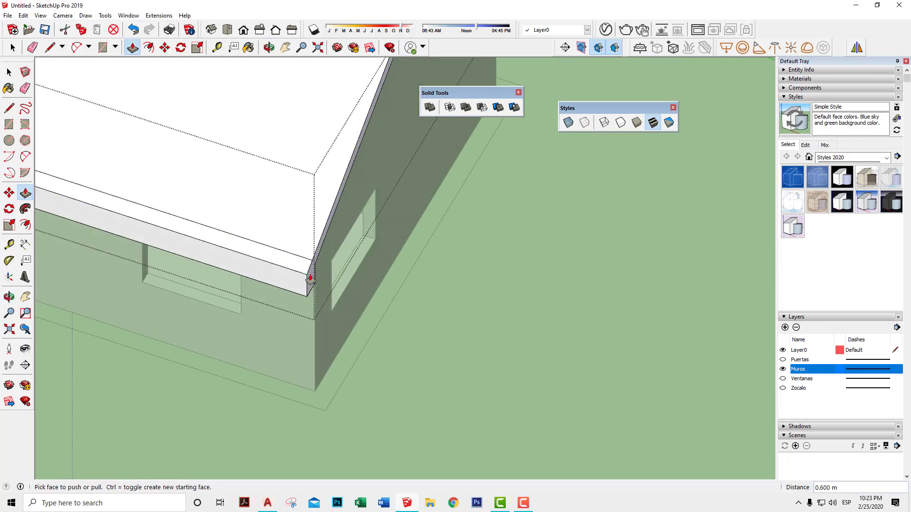
left_click(310, 278)
left_click(341, 286)
key("Return")
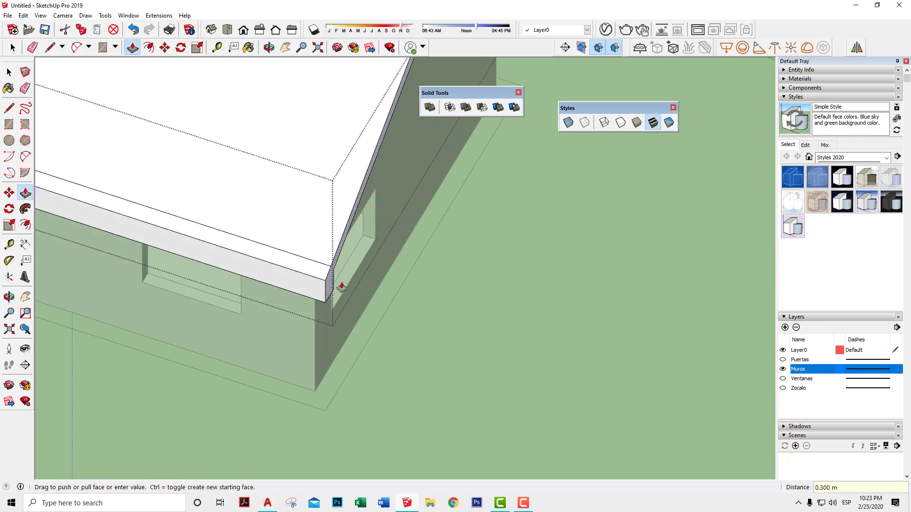
key("space")
middle_click_drag(472, 305, 367, 208)
Orbit around the house and inspect the roof group's diagonal eave edge
scroll(367, 207, "down", 5)
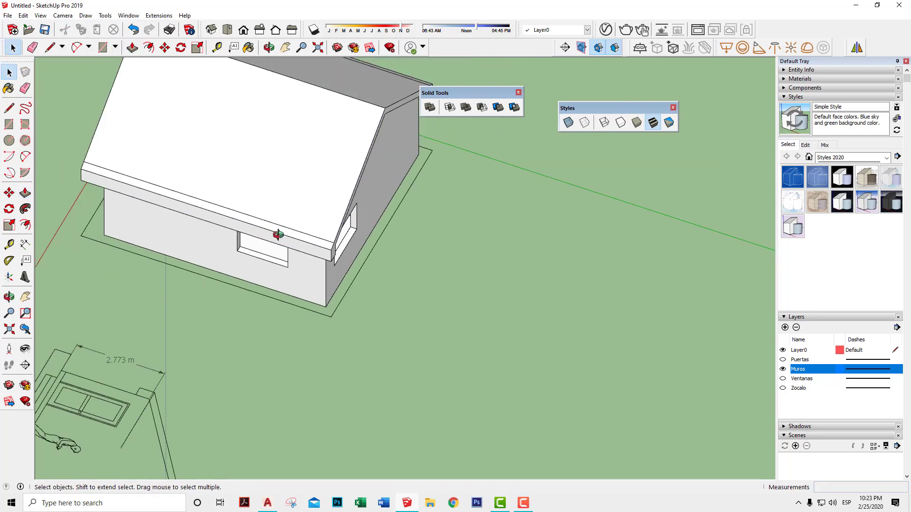
scroll(423, 244, "down", 2)
mouse_move(423, 244)
middle_mouse_down()
mouse_move(349, 280)
mouse_move(491, 244)
middle_mouse_up()
scroll(362, 319, "up", 3)
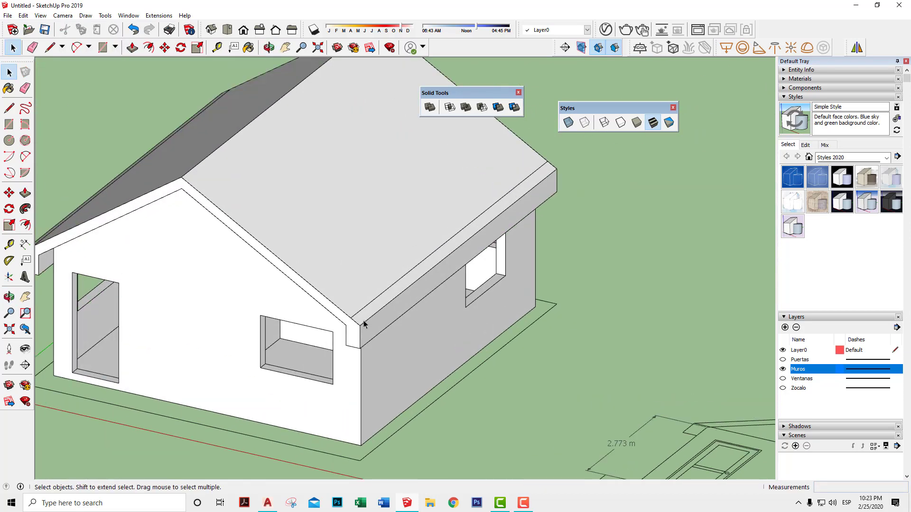
scroll(354, 315, "up", 3)
double_click(354, 315)
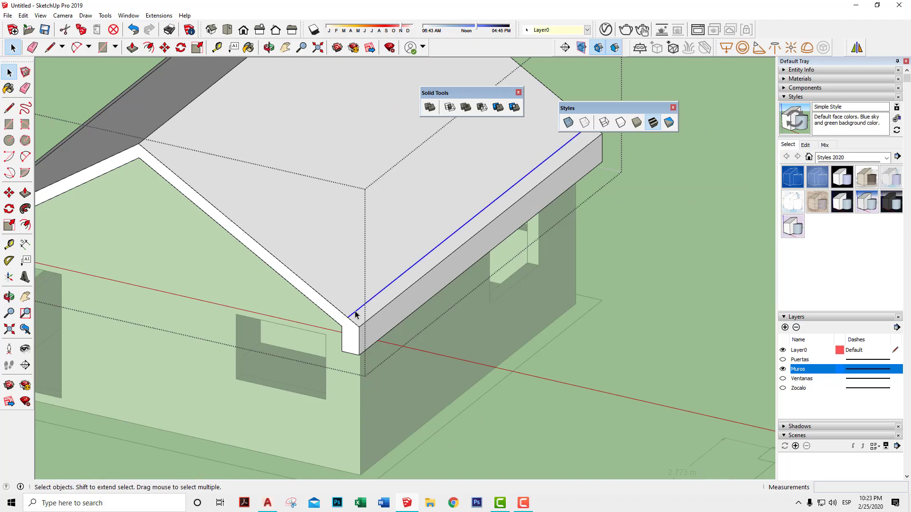
scroll(316, 287, "down", 2)
middle_click_drag(224, 240, 532, 315, "shift")
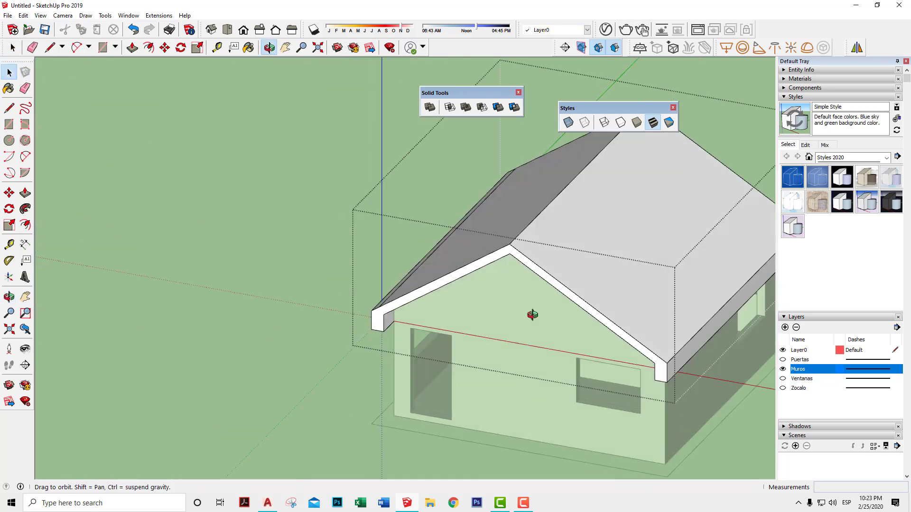
scroll(435, 298, "up", 4)
left_click(424, 310)
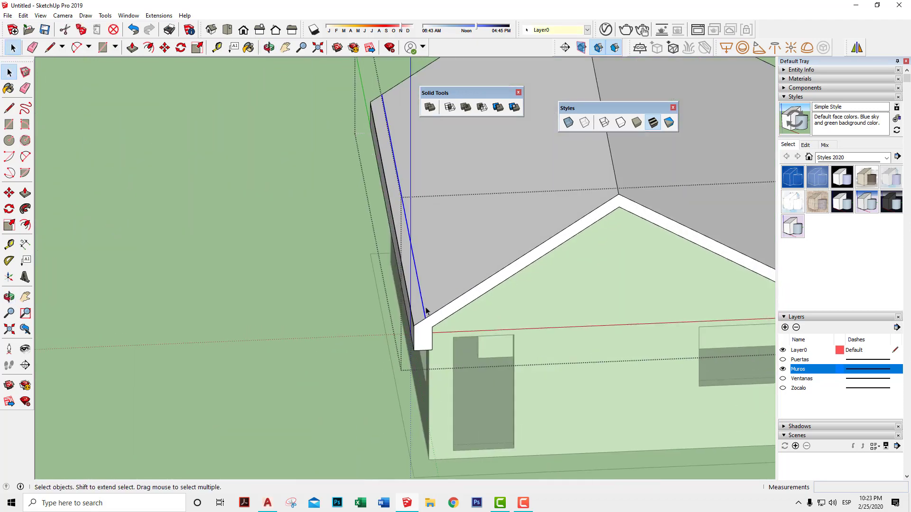
key("Escape")
scroll(429, 311, "down", 5)
middle_click_drag(481, 331, 284, 305)
scroll(506, 360, "down", 2)
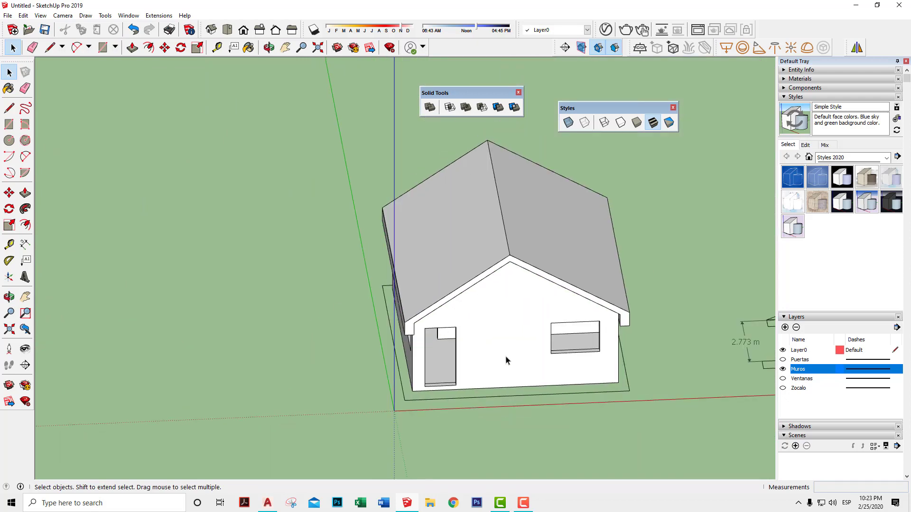
Switch the camera to perspective projection and lower the view toward ground level
left_click(62, 15)
left_click(78, 71)
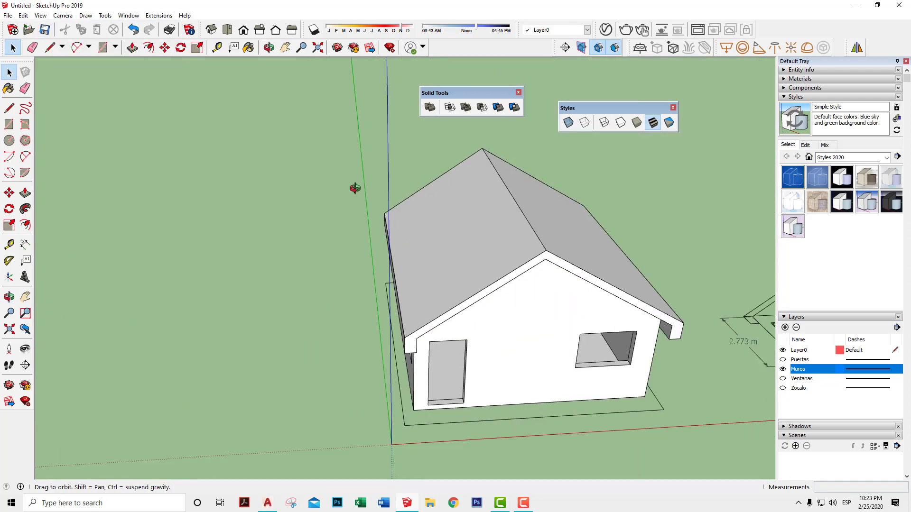
middle_click_drag(354, 187, 444, 159)
mouse_move(545, 284)
middle_mouse_down()
mouse_move(389, 244)
mouse_move(461, 278)
mouse_move(641, 279)
mouse_move(553, 309)
mouse_move(473, 312)
mouse_move(429, 340)
middle_mouse_up()
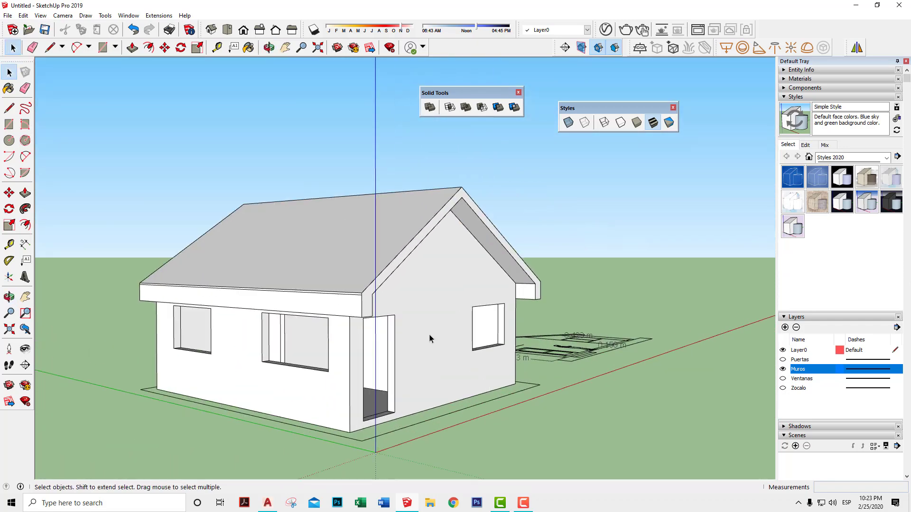
scroll(429, 339, "up", 2)
scroll(316, 291, "up", 3)
scroll(323, 297, "up", 3)
Inspect the roof group's eave edge, then orbit to face the gable end
double_click(323, 297)
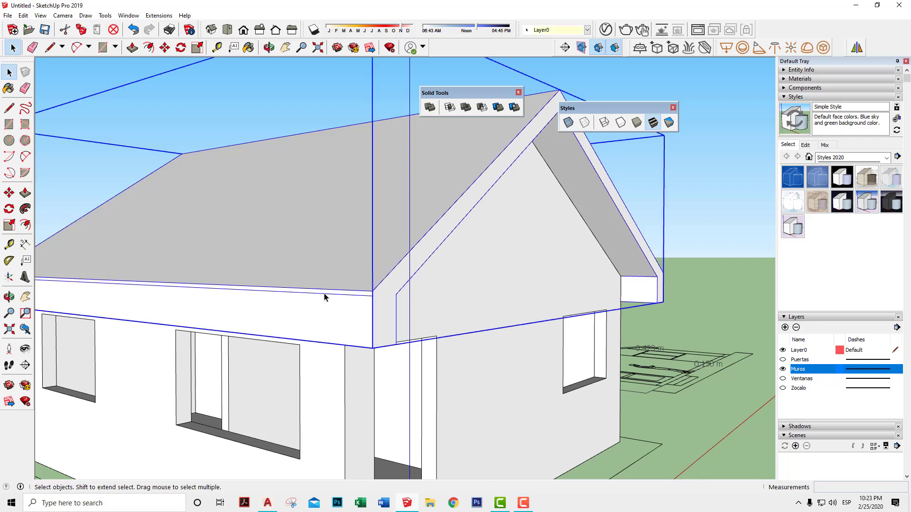
left_click(325, 295)
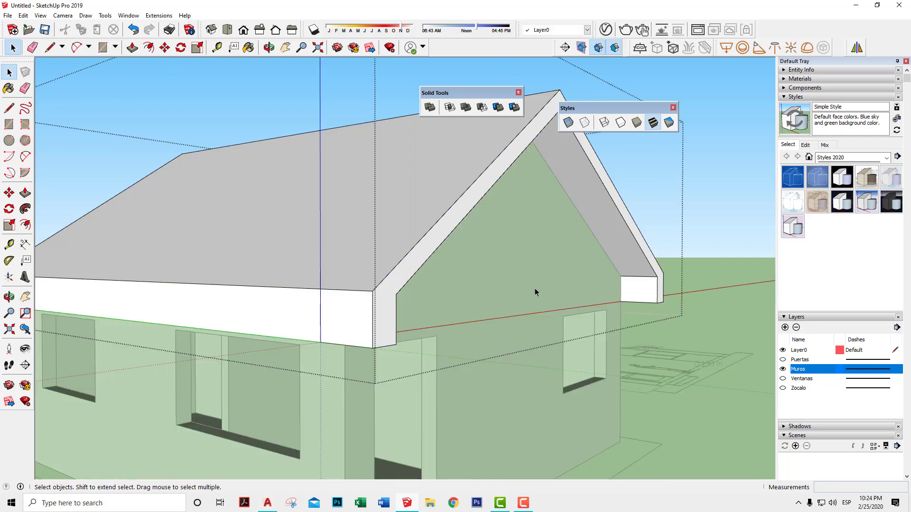
mouse_move(536, 291)
middle_mouse_down()
mouse_move(224, 282)
mouse_move(508, 292)
middle_mouse_up()
scroll(318, 306, "down", 5)
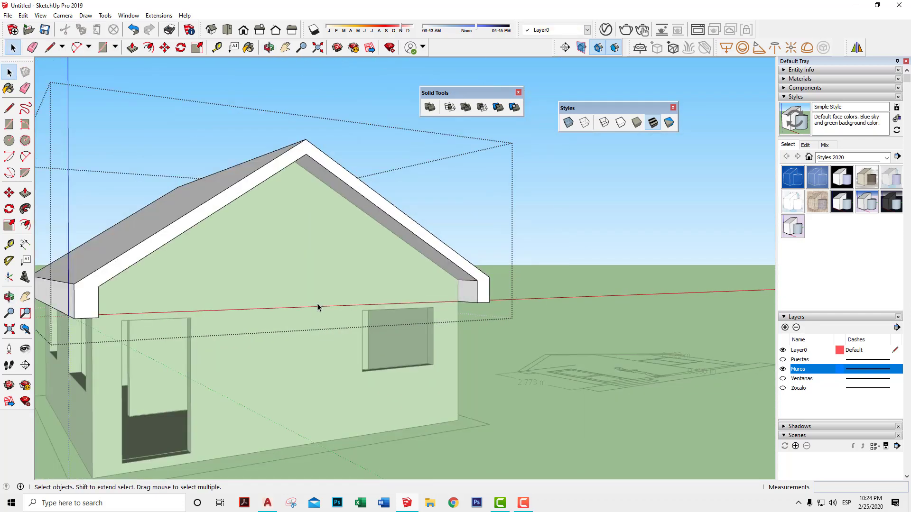
middle_click_drag(317, 305, 525, 311)
left_click(525, 314)
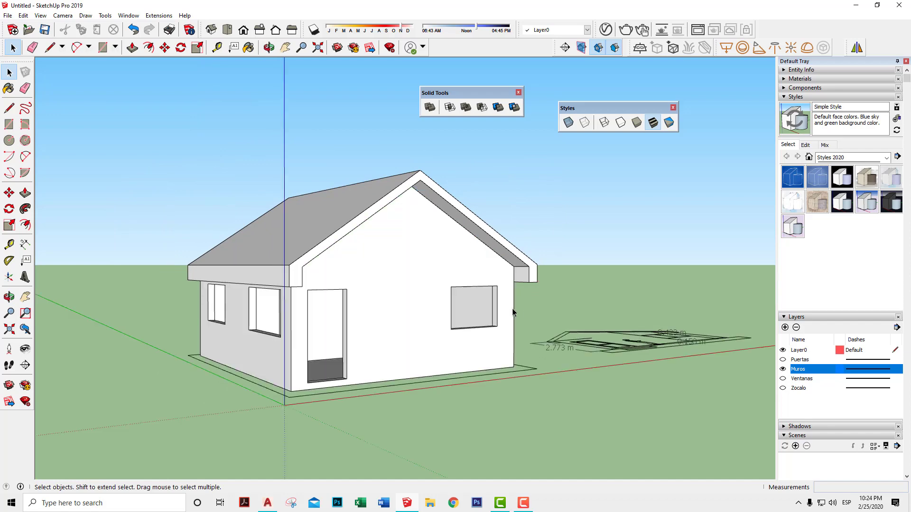
mouse_move(385, 301)
middle_mouse_down()
mouse_move(451, 317)
mouse_move(366, 270)
mouse_move(331, 292)
mouse_move(604, 346)
mouse_move(476, 315)
mouse_move(264, 327)
mouse_move(216, 371)
mouse_move(211, 397)
mouse_move(316, 375)
middle_mouse_up()
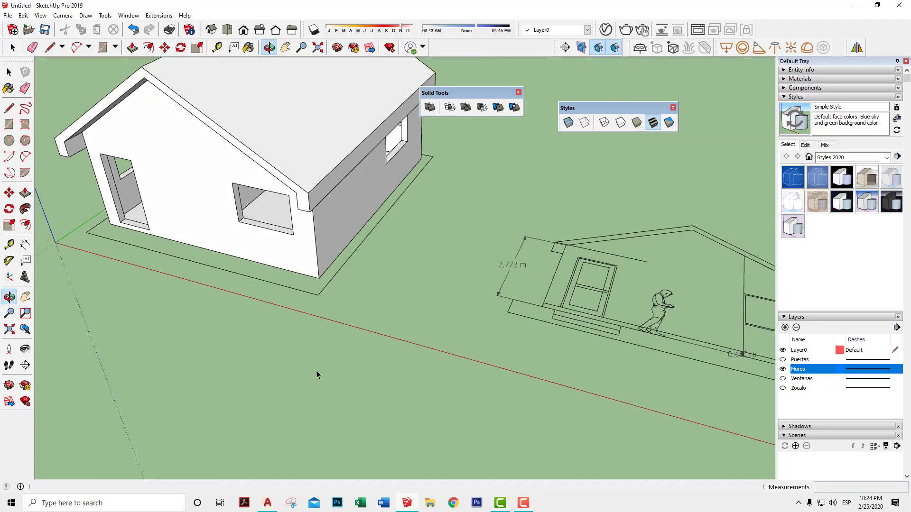
Turn on the Zocalo layer's visibility and orbit the house toward the viewer
left_click(9, 124)
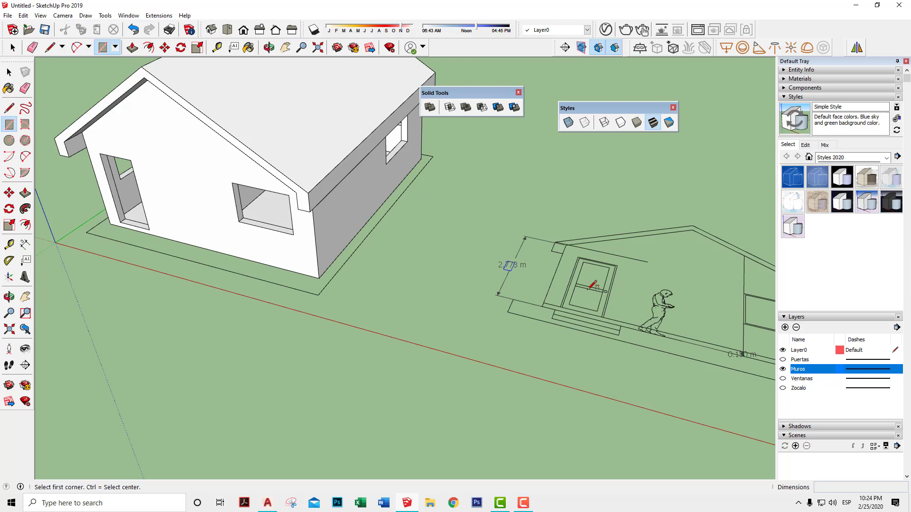
left_click(782, 388)
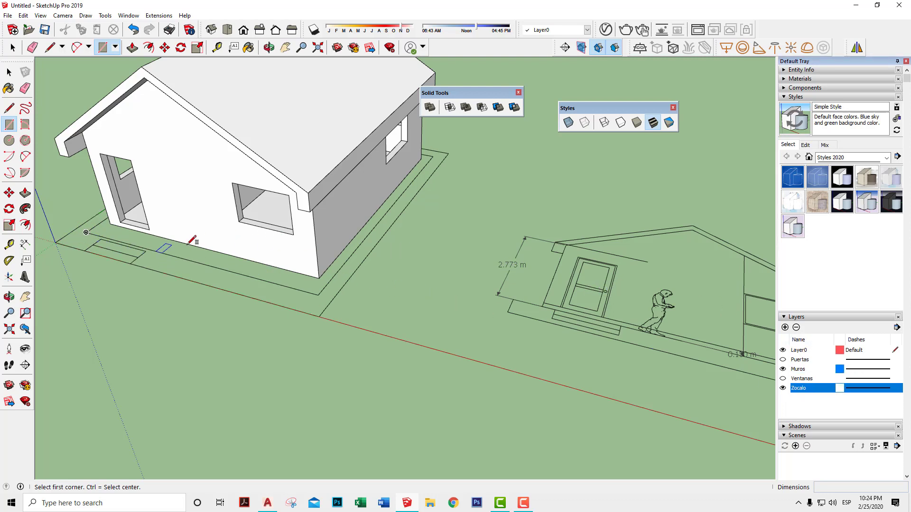
scroll(354, 266, "down", 1)
scroll(332, 279, "up", 2)
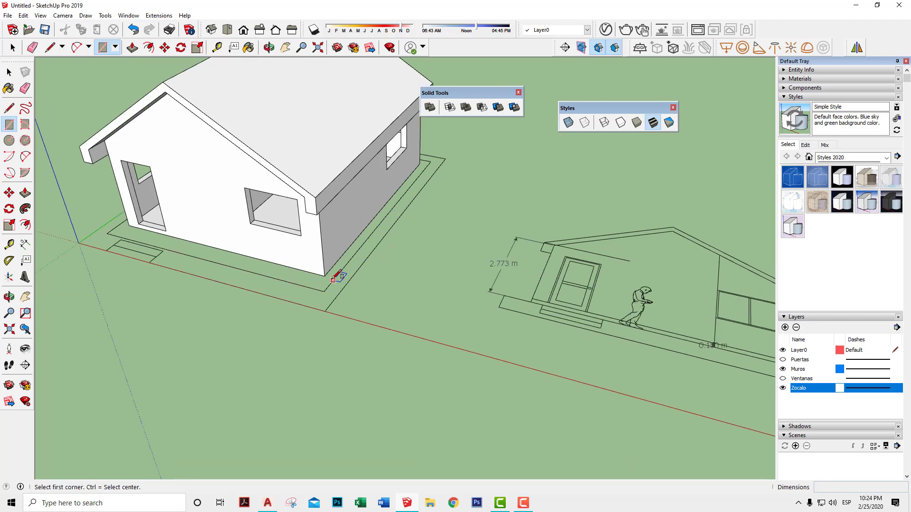
middle_click_drag(392, 283, 305, 280)
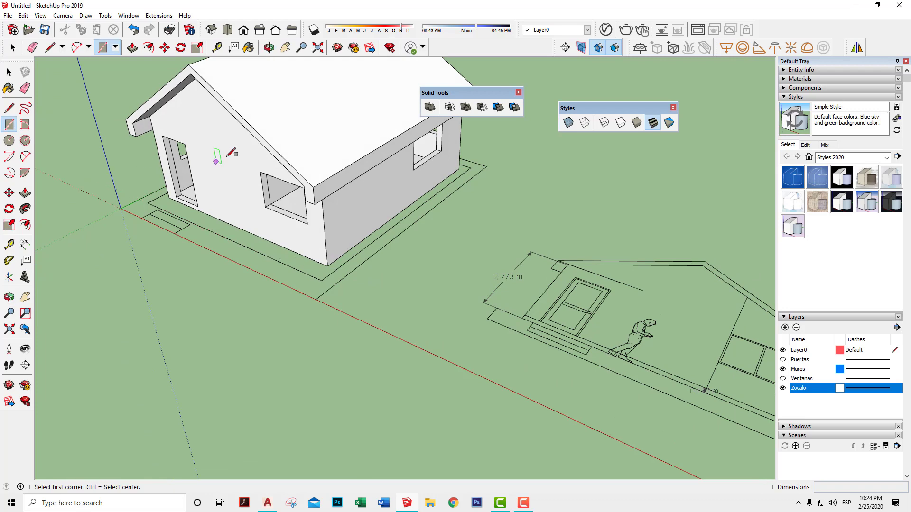
key("space")
Test Push/Pull on the roof's gable face without moving it, then exit the roof group
double_click(278, 126)
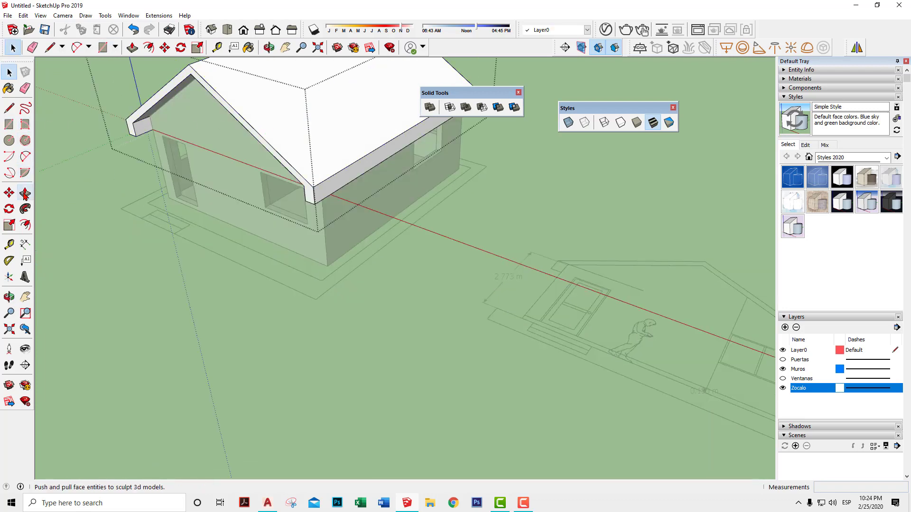
left_click(25, 192)
left_click(135, 113)
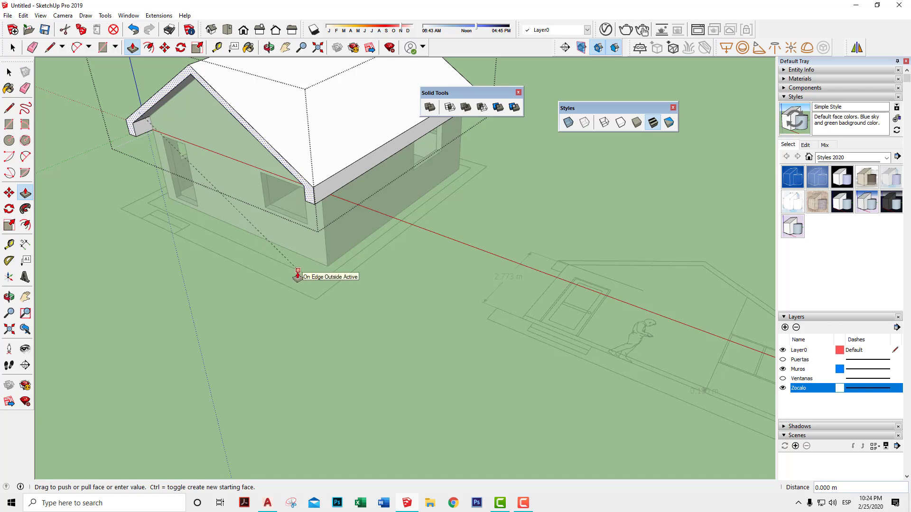
left_click(294, 275)
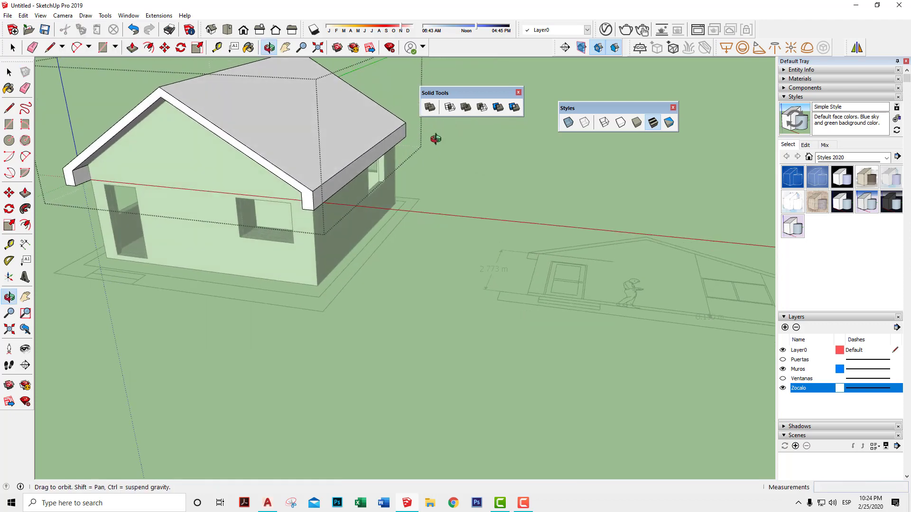
mouse_move(343, 188)
middle_mouse_down()
mouse_move(339, 271)
mouse_move(299, 306)
middle_mouse_up()
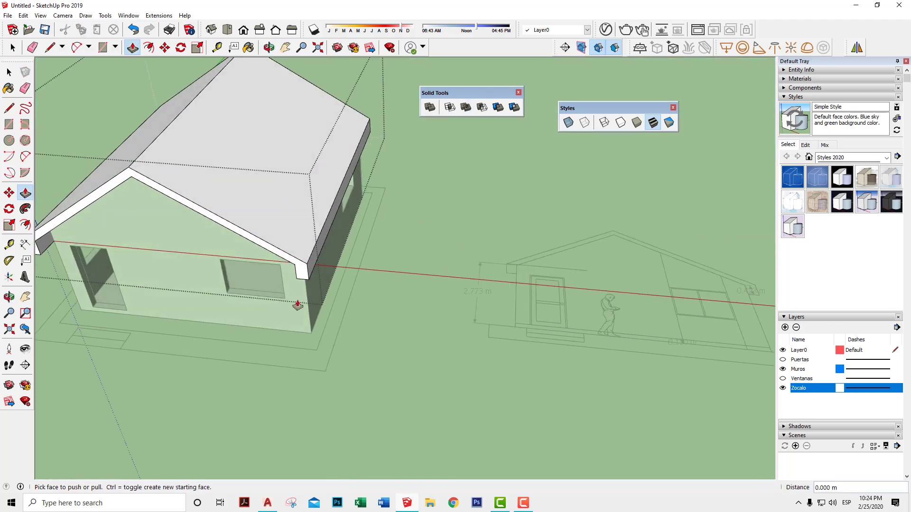
scroll(299, 306, "down", 3)
key("space")
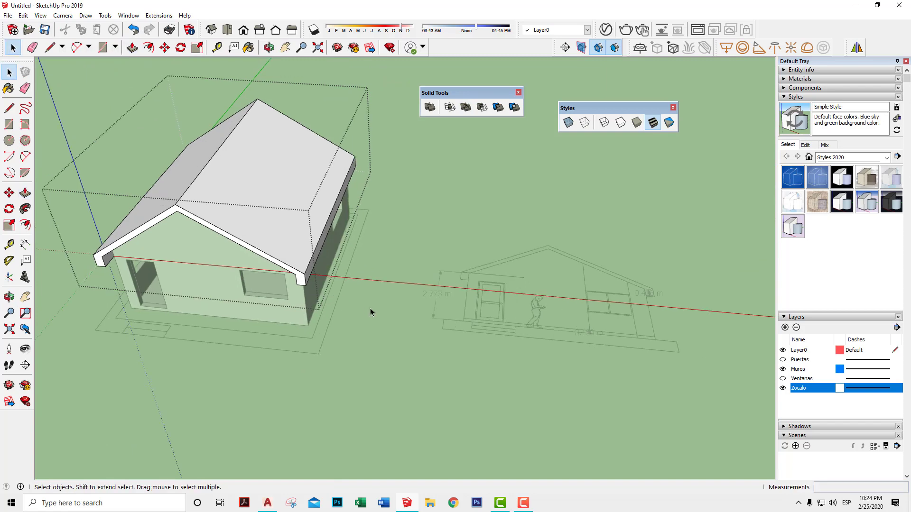
left_click(370, 313)
mouse_move(370, 313)
middle_mouse_down()
mouse_move(331, 317)
mouse_move(73, 216)
middle_mouse_up()
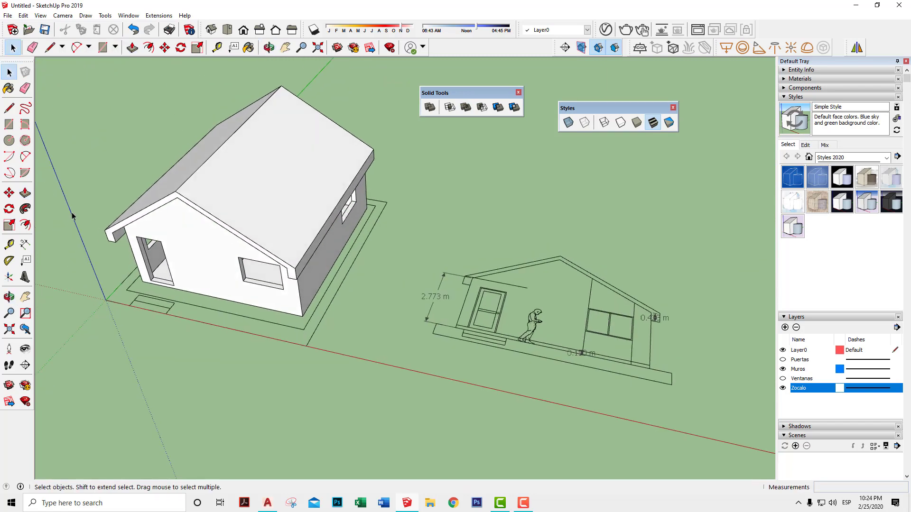
Draw an 8 m by 9 m rectangle from the origin under the house
left_click(9, 124)
left_click(105, 299)
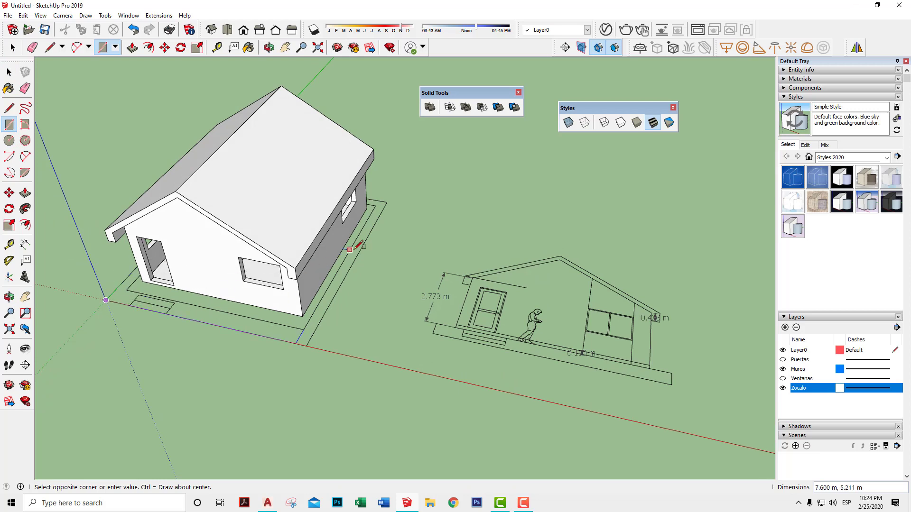
left_click(387, 201)
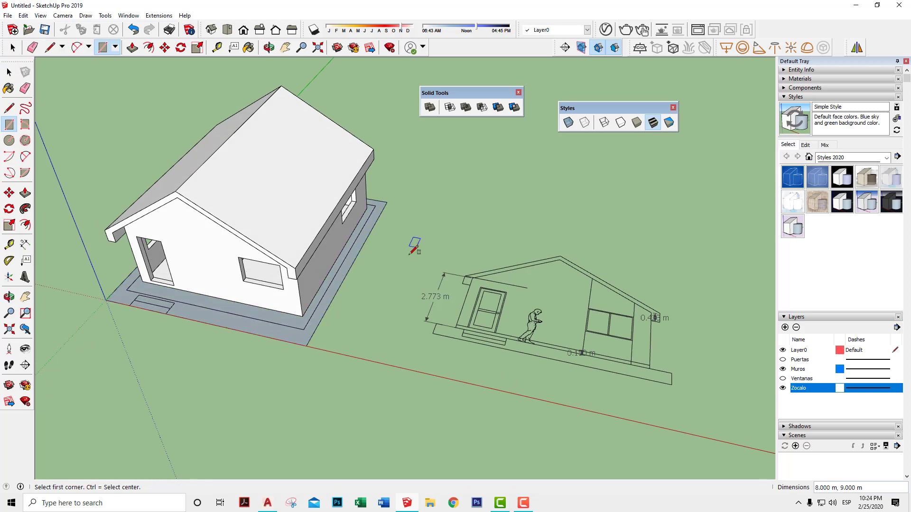
key("space")
Select the new floor face and open it for editing
middle_click_drag(399, 275, 453, 259)
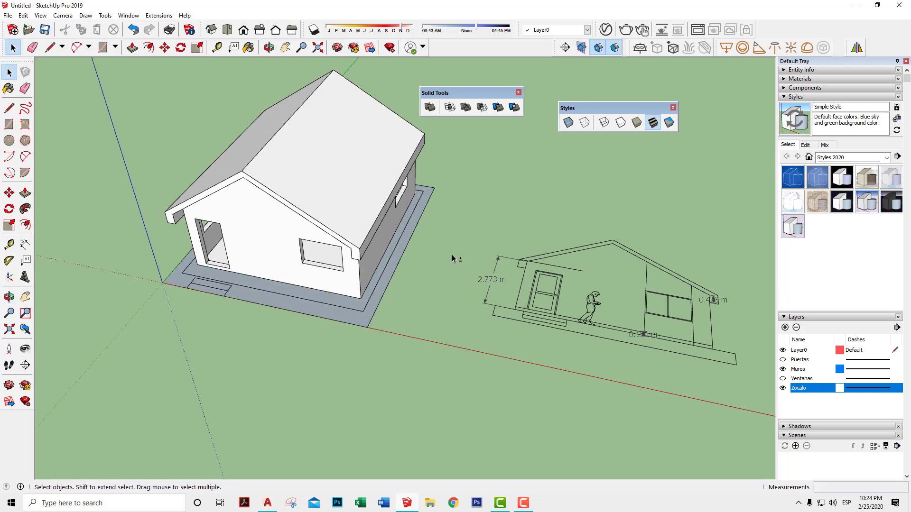
left_click(285, 304)
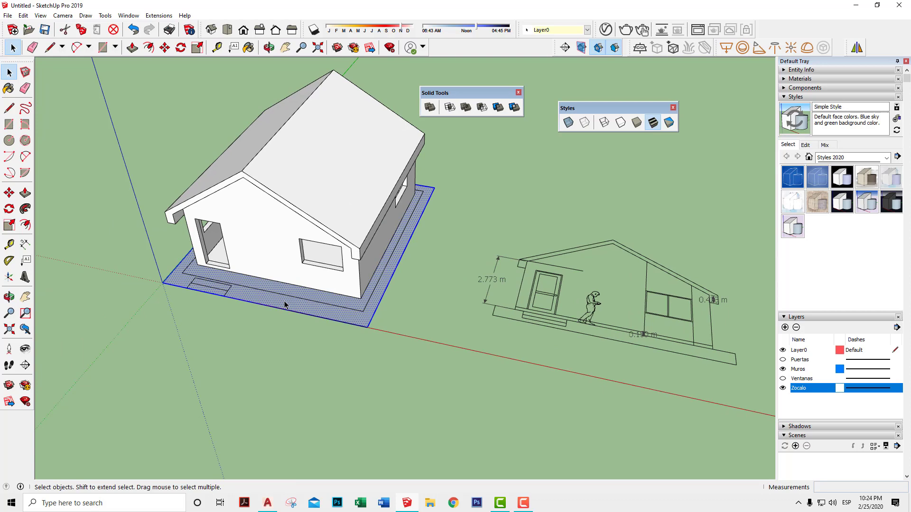
left_click(285, 305, "shift")
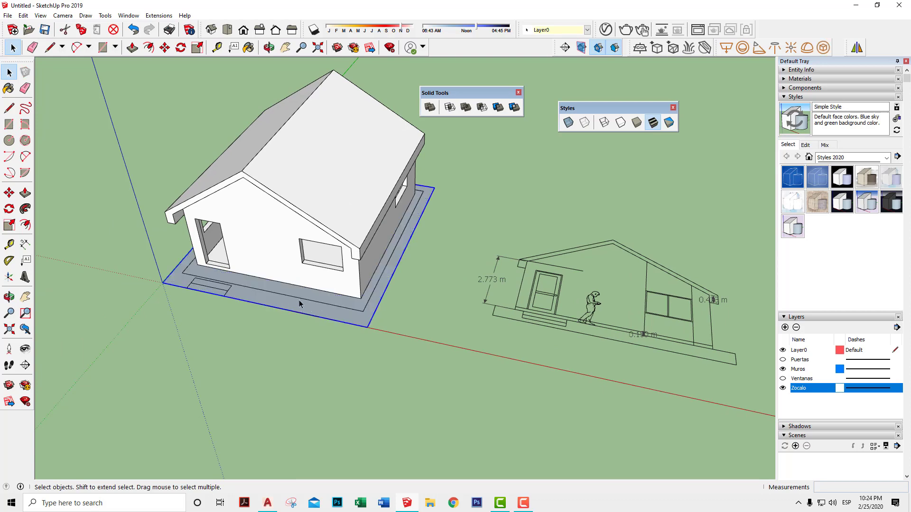
double_click(292, 306)
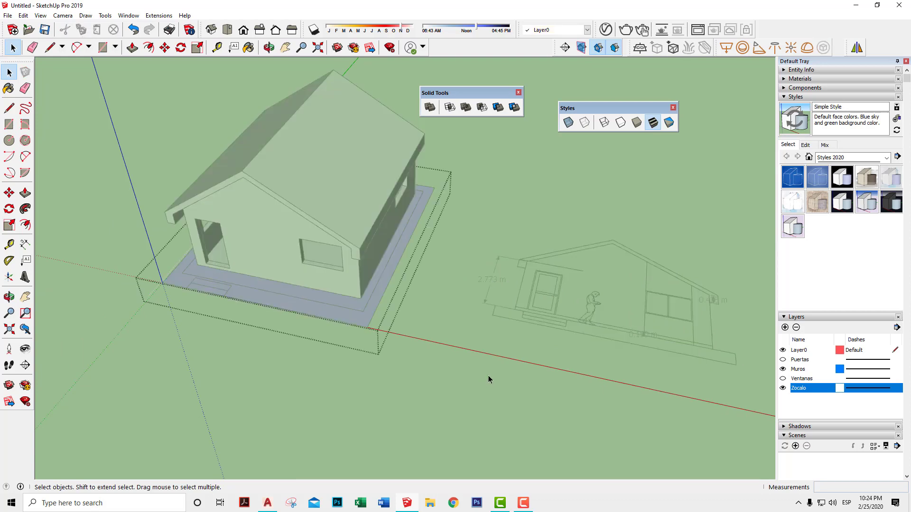
scroll(593, 320, "up", 3)
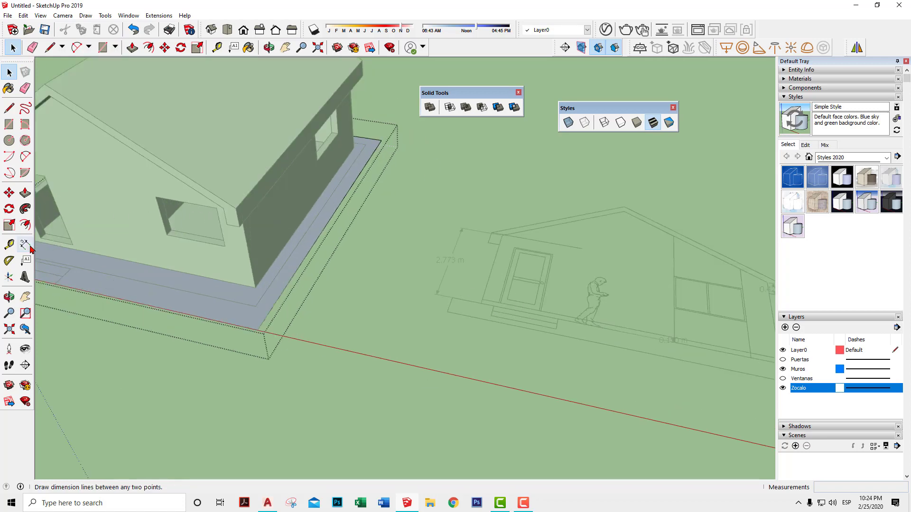
left_click(25, 245)
Measure the 0.510 m plinth height on the reference elevation drawing
left_click(451, 299)
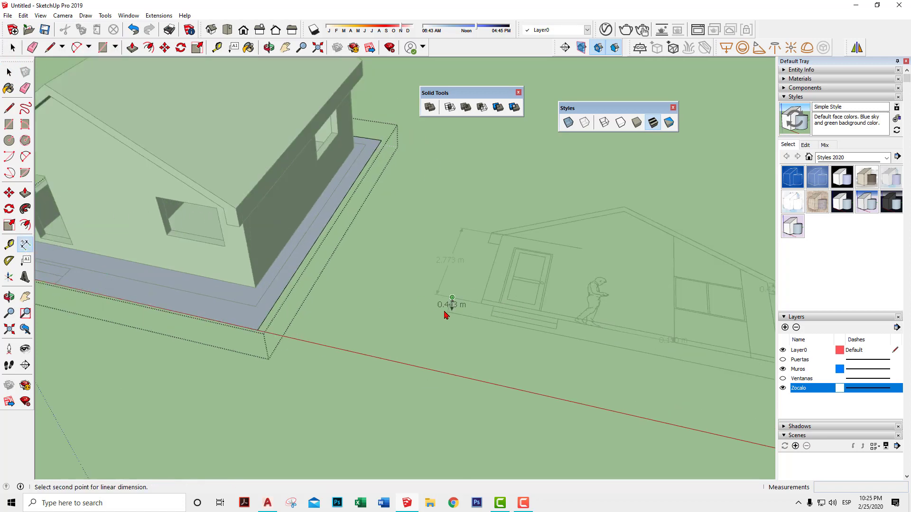
left_click(447, 312)
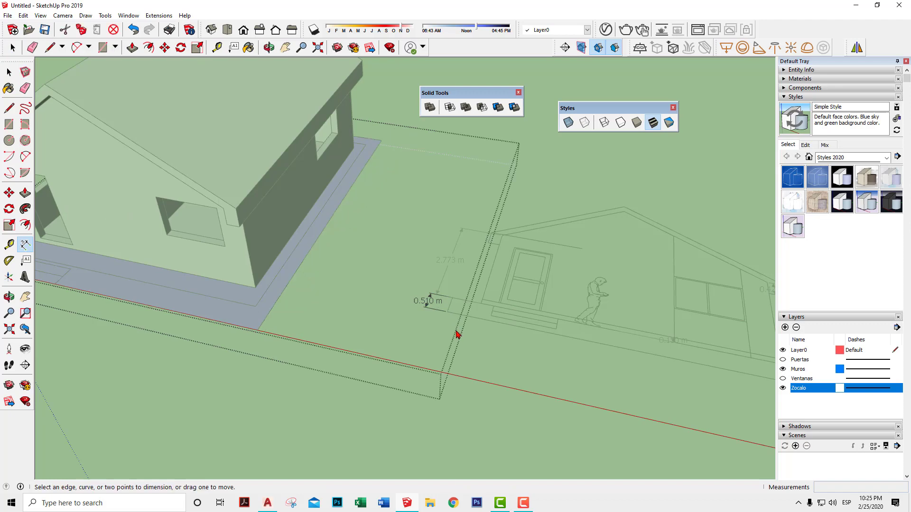
scroll(315, 340, "down", 2)
scroll(209, 319, "down", 2)
Raise the base slab face to 0.51 m thick with Push/Pull
key("p")
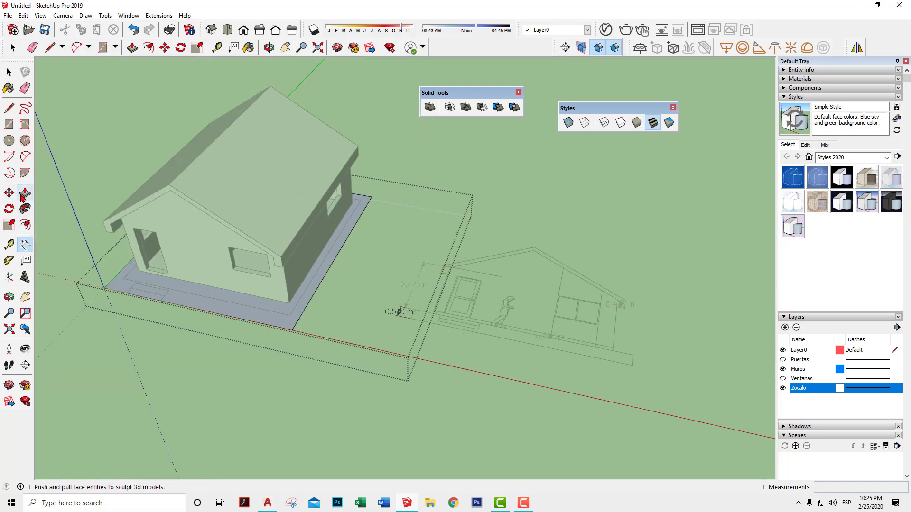
left_click(202, 295)
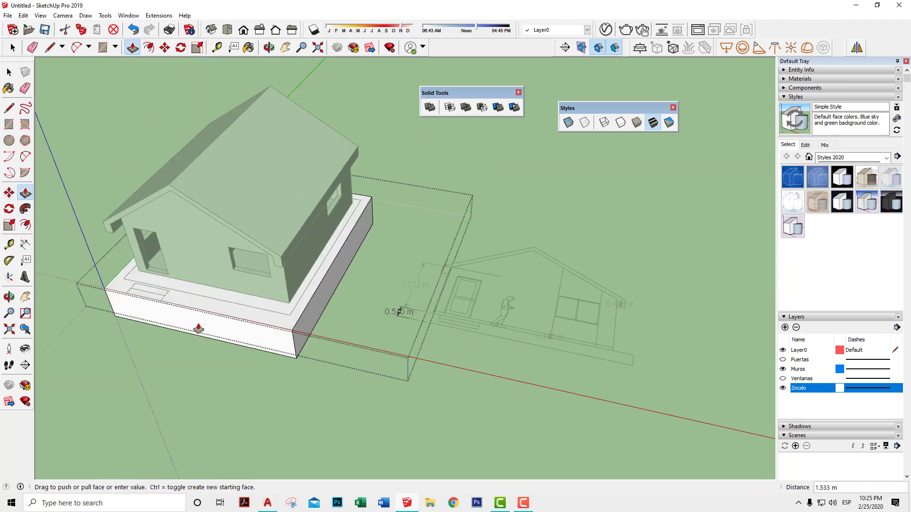
left_click(197, 330)
type(".51")
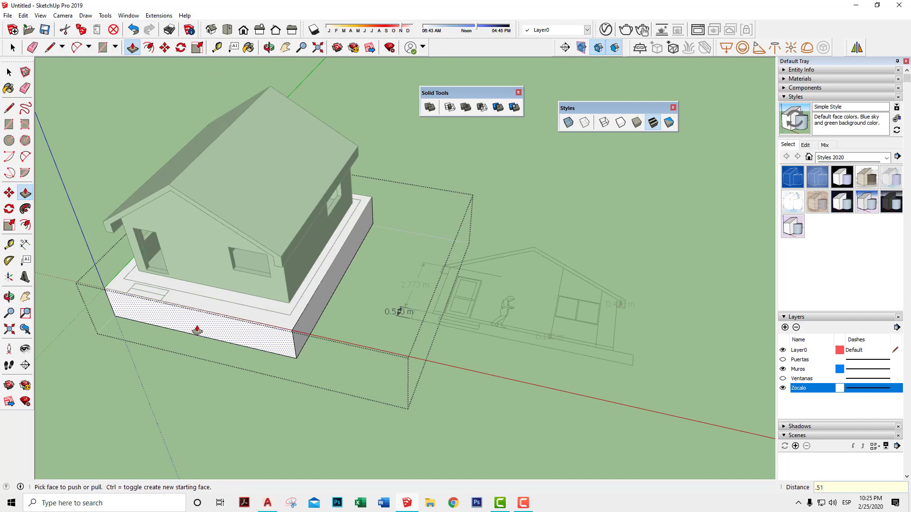
key("Return")
scroll(169, 311, "up", 3)
mouse_move(169, 311)
middle_mouse_down()
mouse_move(299, 319)
mouse_move(338, 352)
mouse_move(248, 252)
mouse_move(356, 326)
middle_mouse_up()
scroll(234, 281, "up", 3)
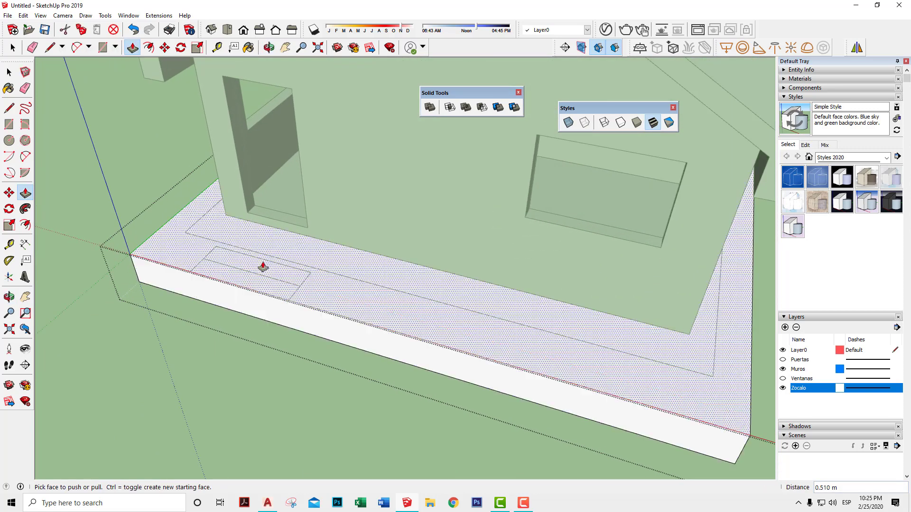
Outline a rectangular step area on the slab's front edge
key("r")
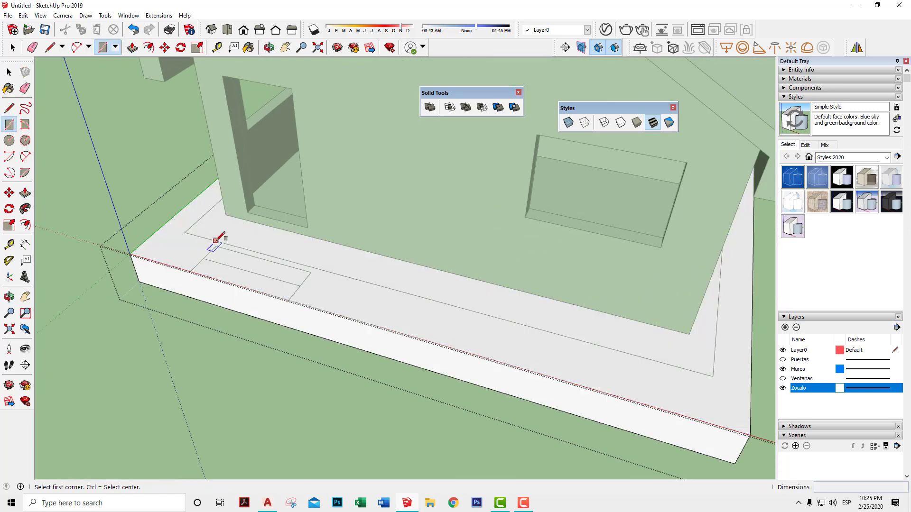
left_click(216, 245)
left_click(288, 300)
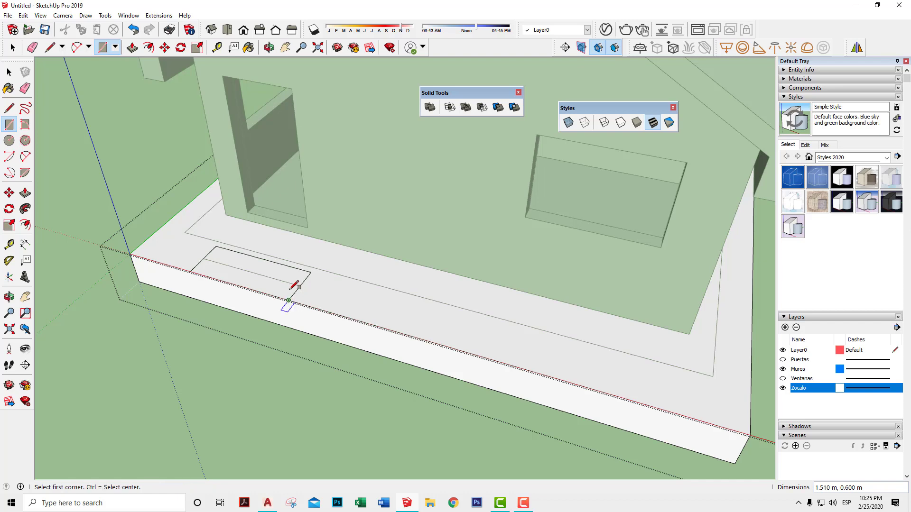
left_click(299, 286)
left_click(196, 270)
Push the step outline 0.34 m down into the slab
key("p")
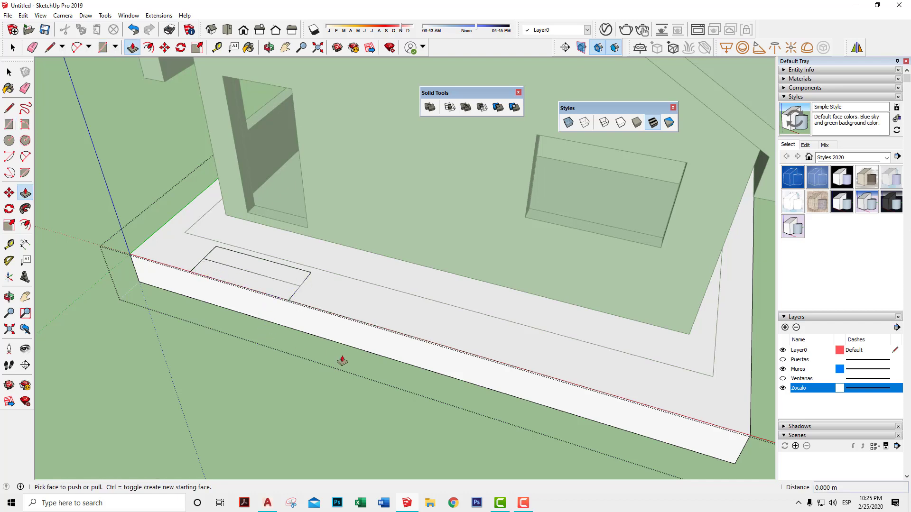
mouse_move(341, 362)
middle_mouse_down()
mouse_move(353, 331)
mouse_move(306, 301)
middle_mouse_up()
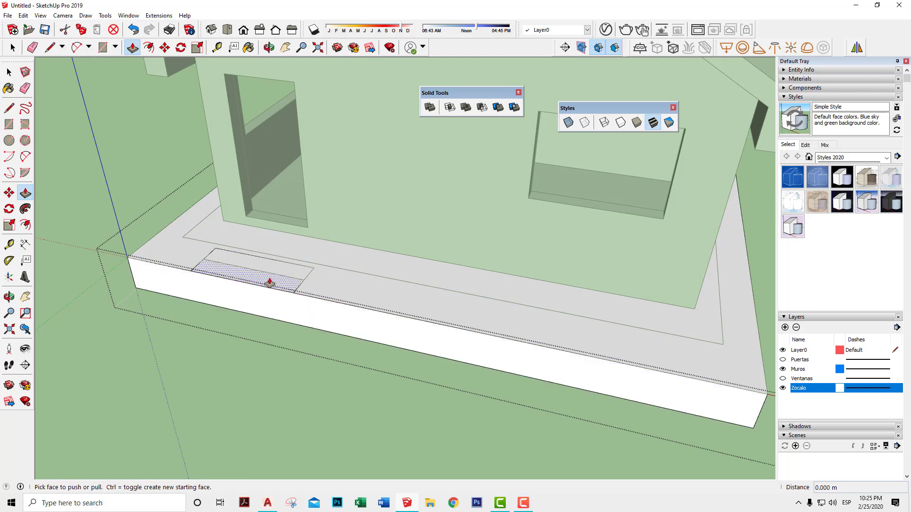
left_click_drag(260, 282, 265, 295)
left_click(265, 295)
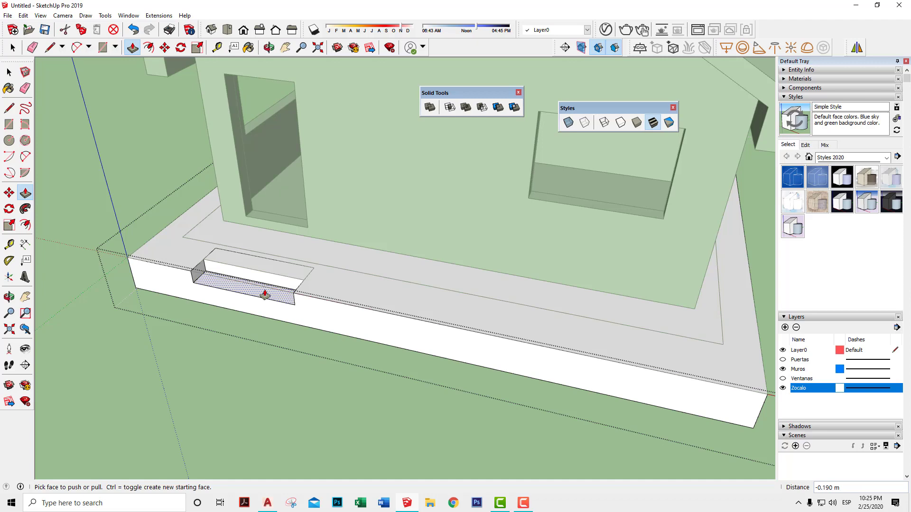
key("Return")
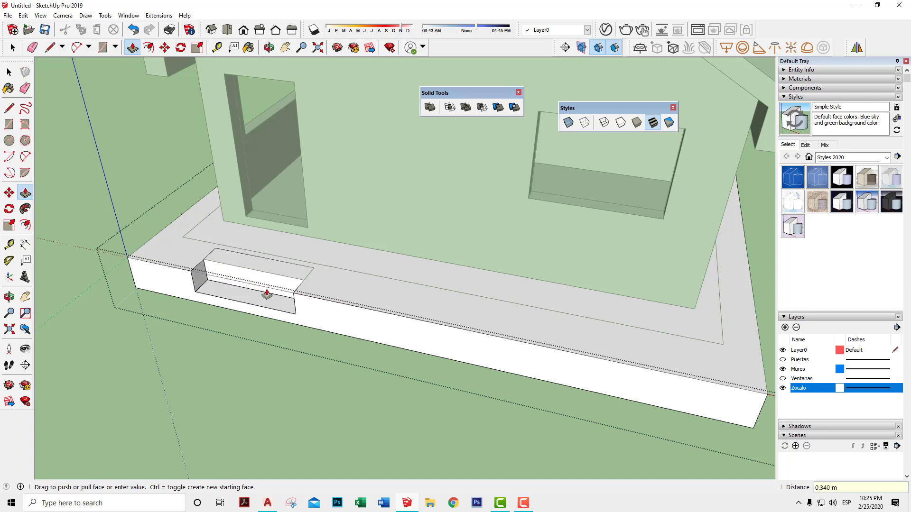
Raise the recess's back strip 0.17 m to form a step, then orbit to check
left_click(253, 275)
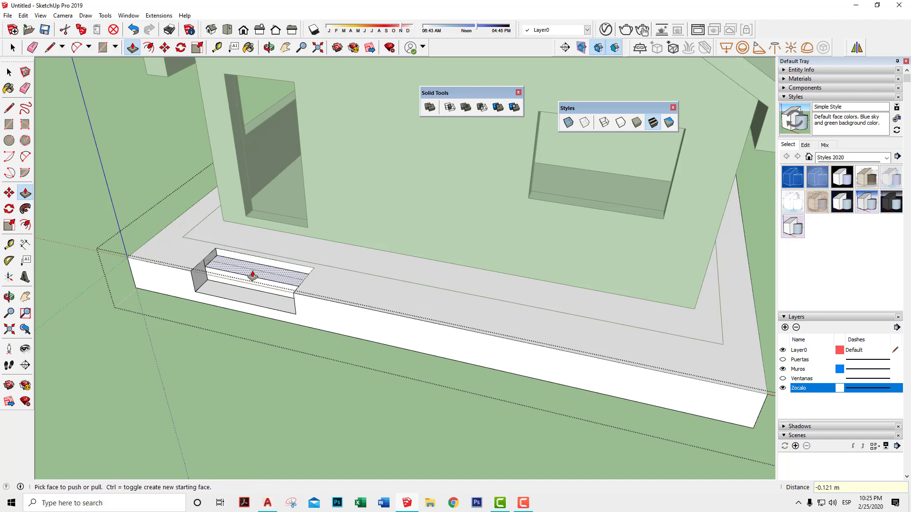
key("Return")
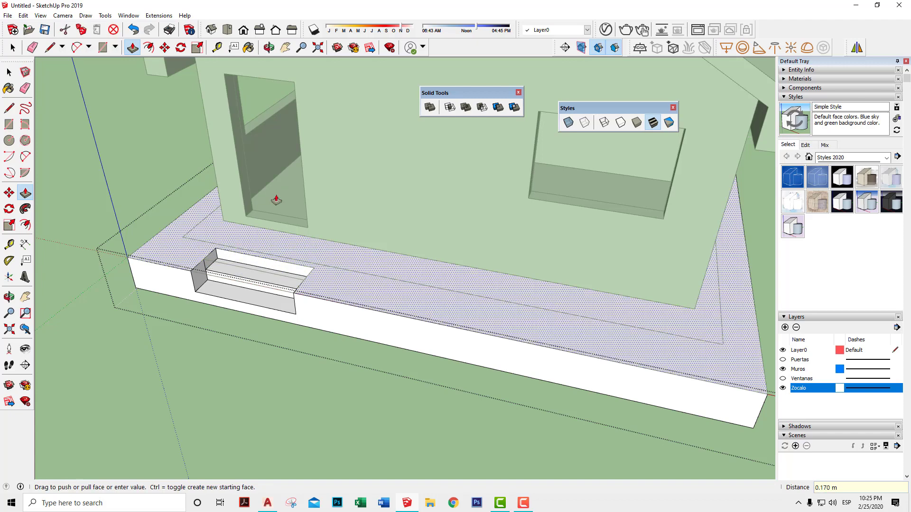
left_click(26, 88)
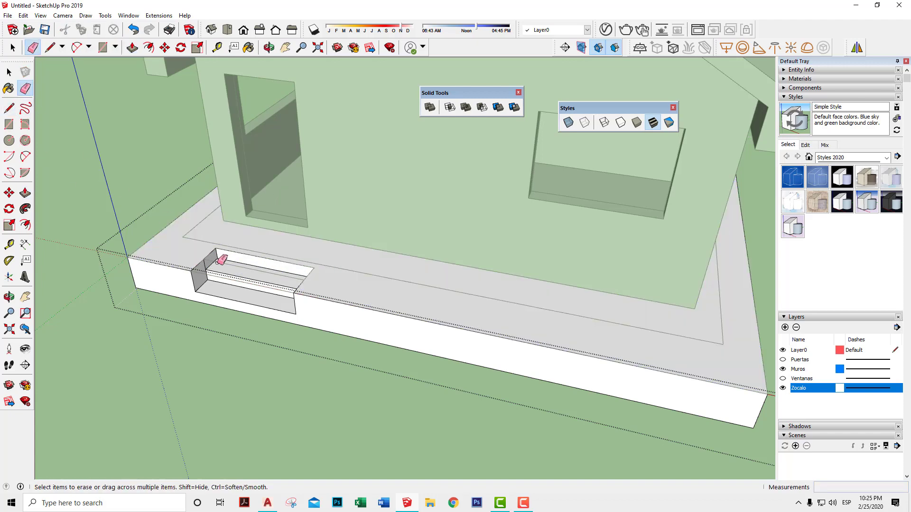
mouse_move(211, 263)
middle_mouse_down()
mouse_move(377, 274)
mouse_move(520, 334)
middle_mouse_up()
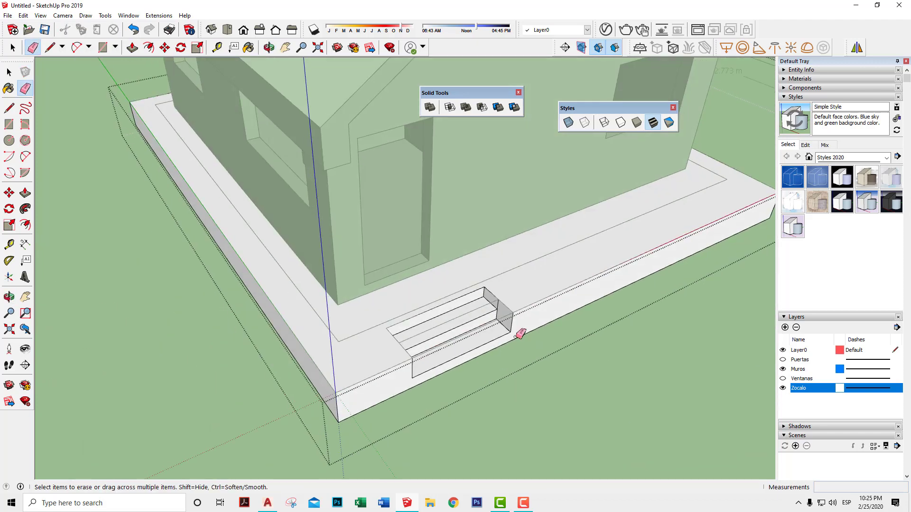
scroll(505, 302, "up", 2)
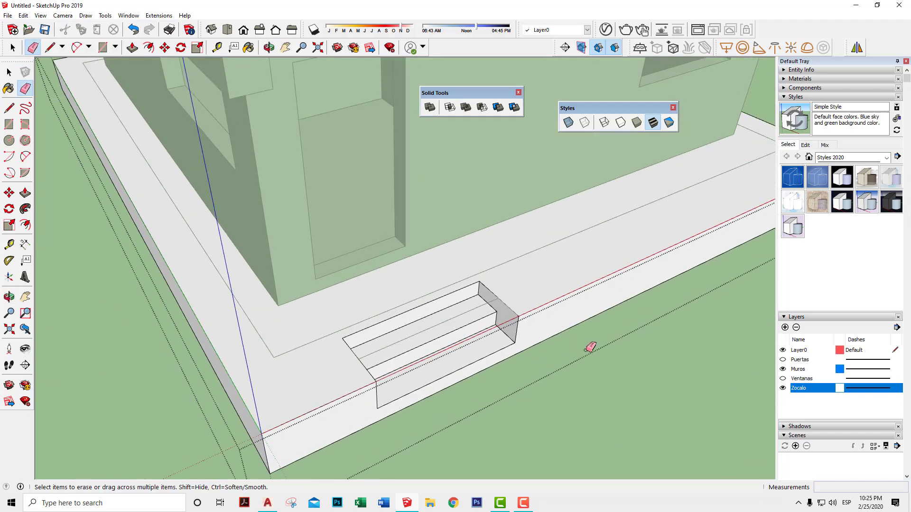
key("space")
scroll(625, 389, "down", 1)
scroll(626, 389, "down", 2)
scroll(625, 391, "down", 1)
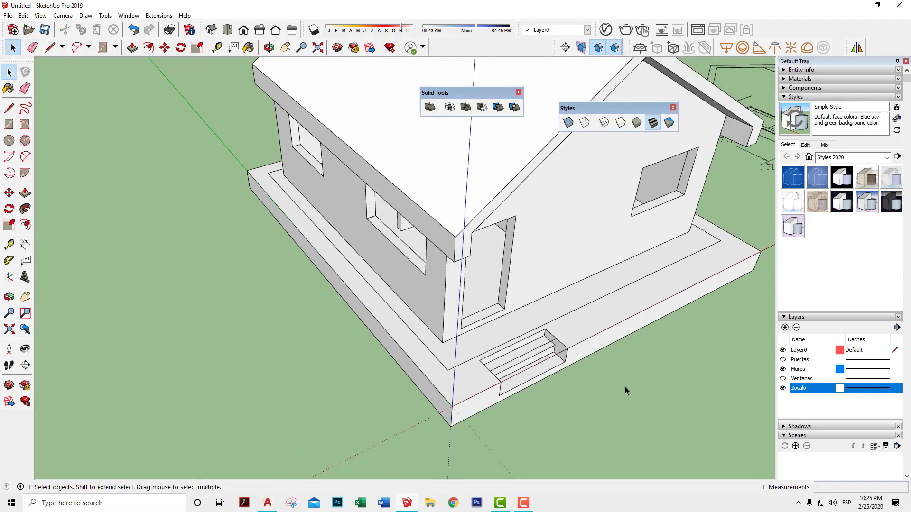
mouse_move(636, 381)
middle_mouse_down()
mouse_move(401, 306)
mouse_move(416, 315)
mouse_move(491, 437)
mouse_move(518, 270)
mouse_move(519, 290)
mouse_move(426, 273)
mouse_move(511, 298)
mouse_move(479, 311)
mouse_move(443, 459)
mouse_move(510, 294)
mouse_move(464, 433)
mouse_move(352, 332)
mouse_move(506, 375)
mouse_move(503, 265)
middle_mouse_up()
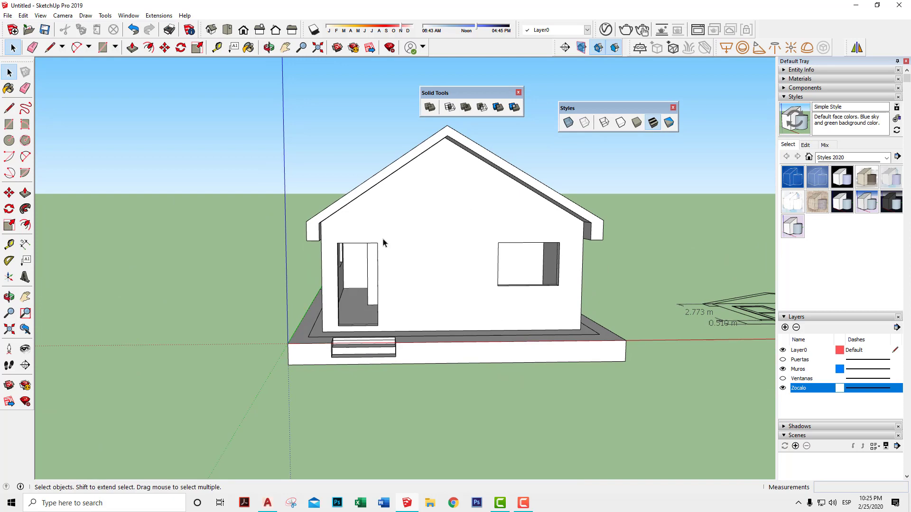
middle_click_drag(415, 237, 615, 246)
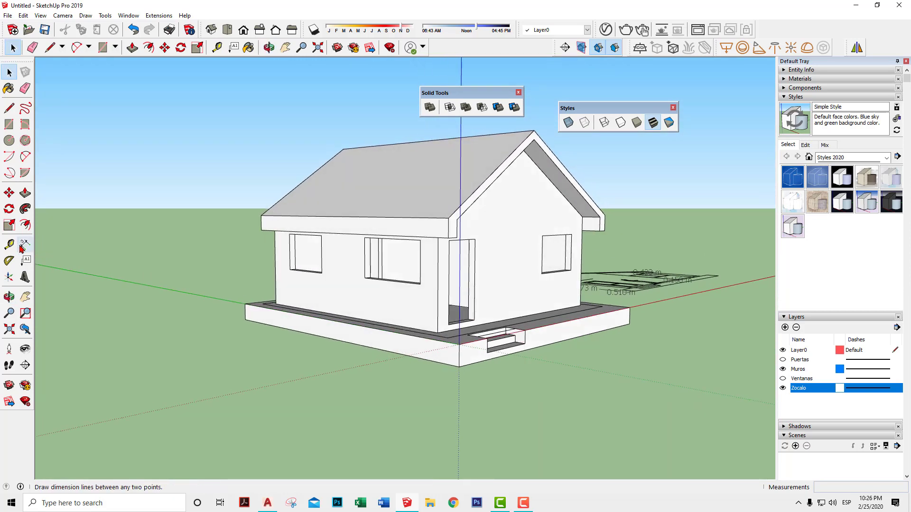
mouse_move(550, 313)
middle_mouse_down()
mouse_move(519, 294)
mouse_move(332, 237)
middle_mouse_up()
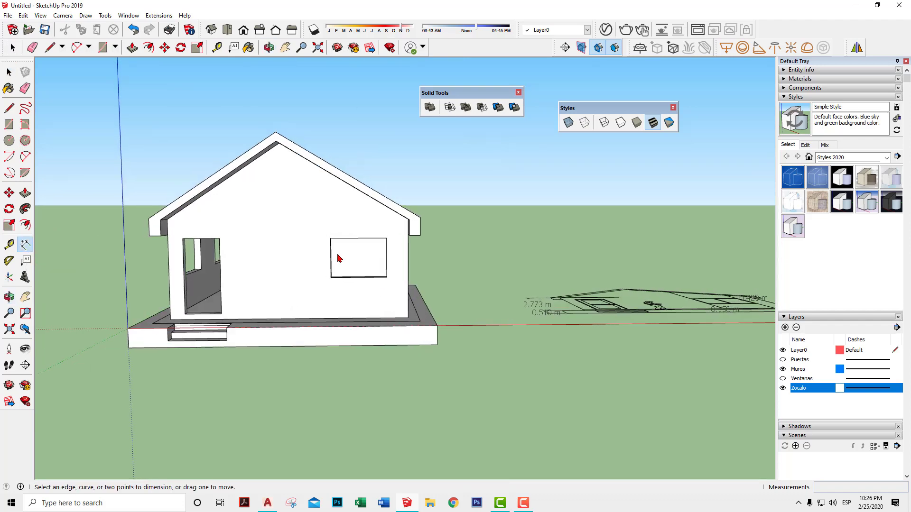
scroll(321, 232, "up", 3)
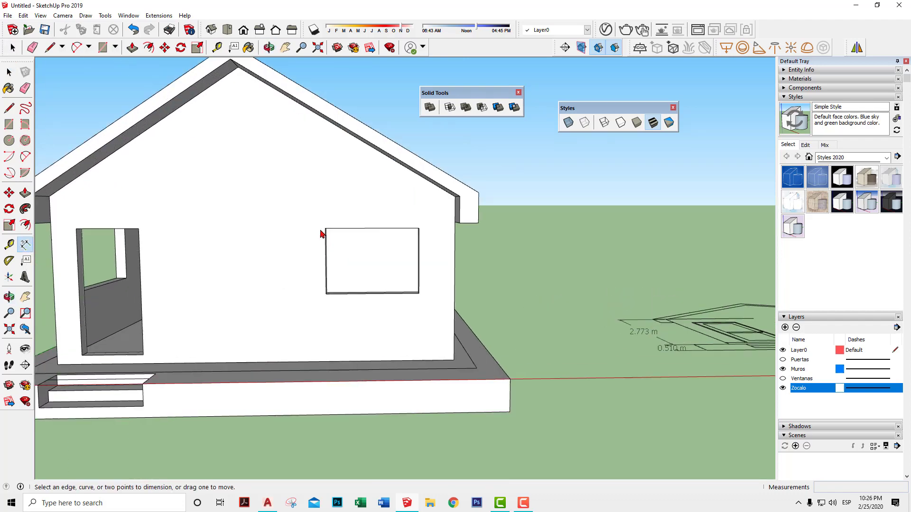
left_click(418, 228)
double_click(326, 229)
left_click(134, 29)
left_click(420, 293)
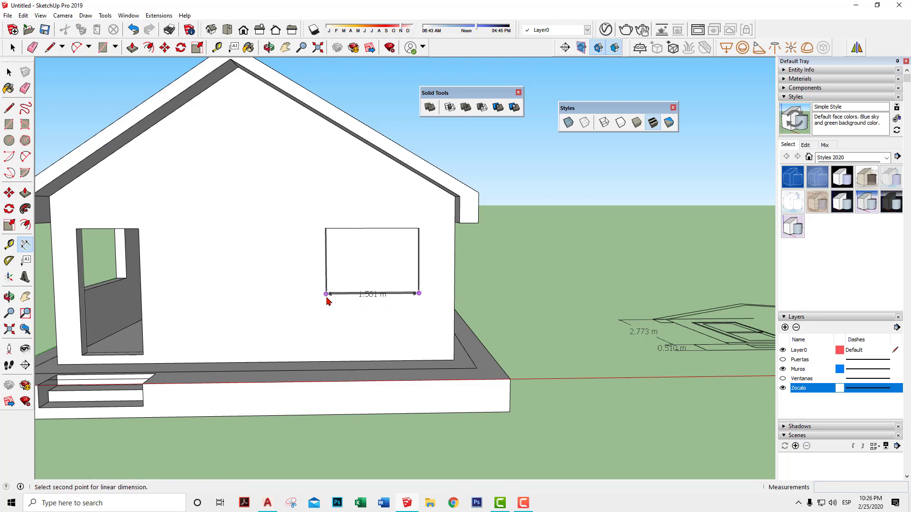
left_click(327, 294)
scroll(328, 315, "up", 3)
scroll(330, 308, "up", 2)
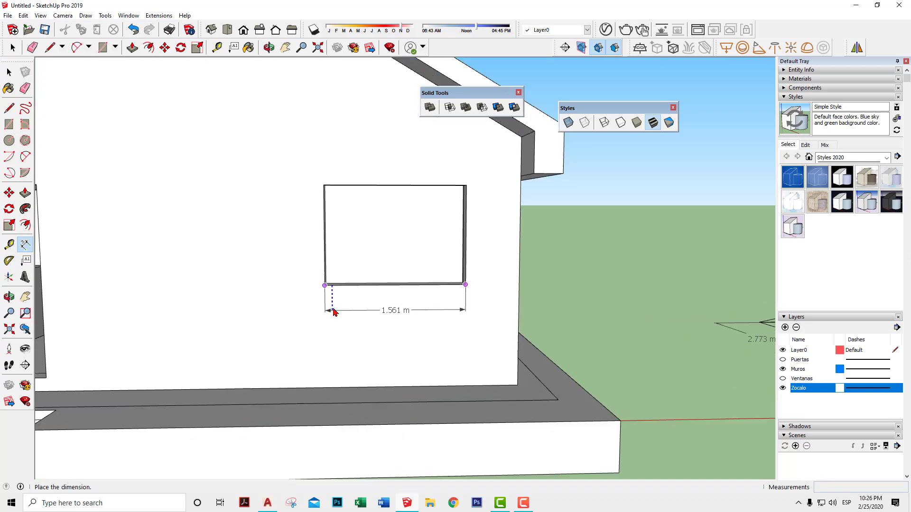
key("Escape")
mouse_move(415, 301)
middle_mouse_down()
mouse_move(519, 341)
mouse_move(569, 373)
middle_mouse_up()
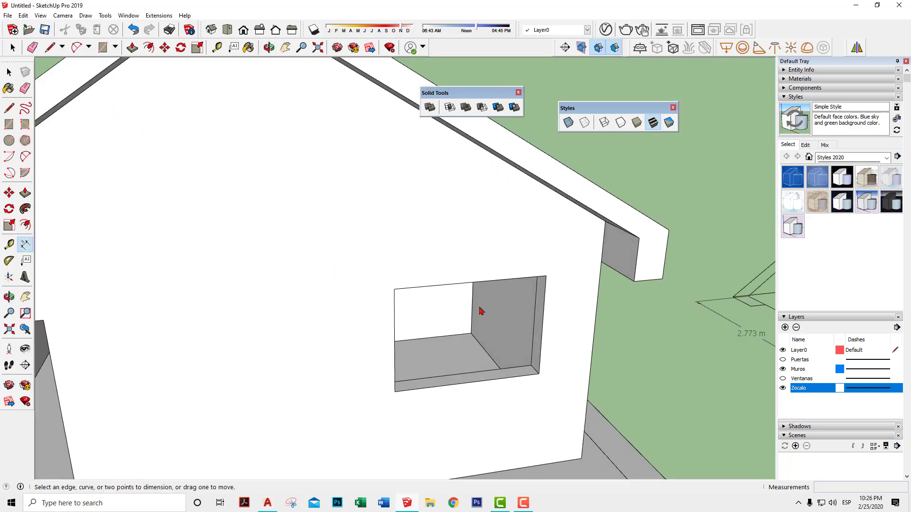
left_click(394, 290)
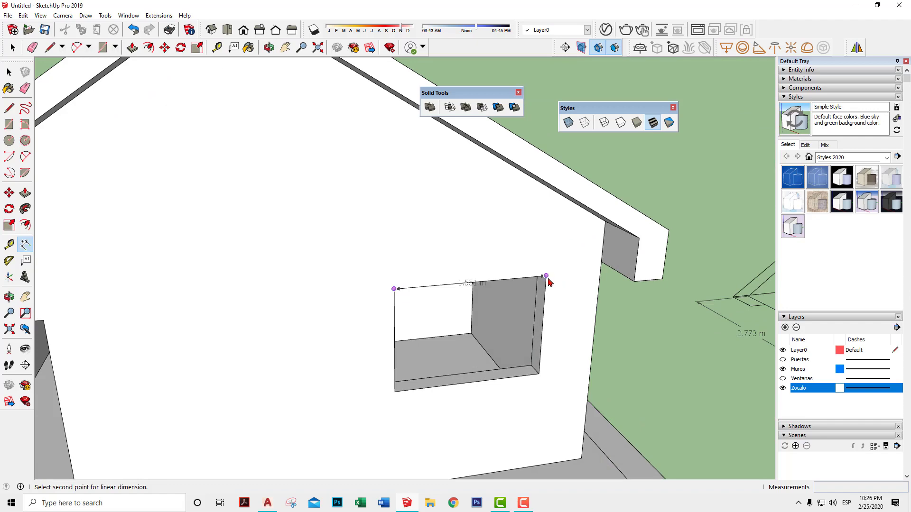
key("space")
scroll(526, 317, "down", 8)
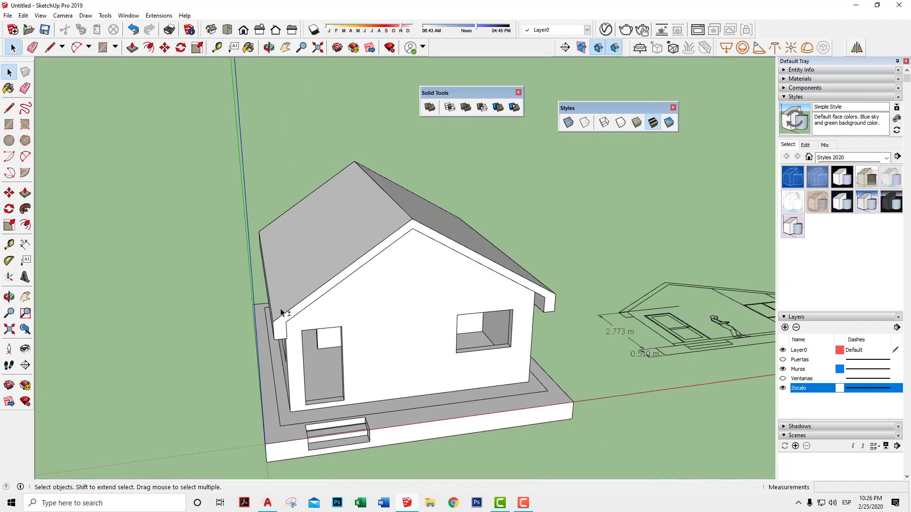
scroll(439, 301, "up", 1)
mouse_move(617, 321)
middle_mouse_down()
mouse_move(517, 403)
mouse_move(332, 326)
mouse_move(302, 274)
mouse_move(353, 351)
middle_mouse_up()
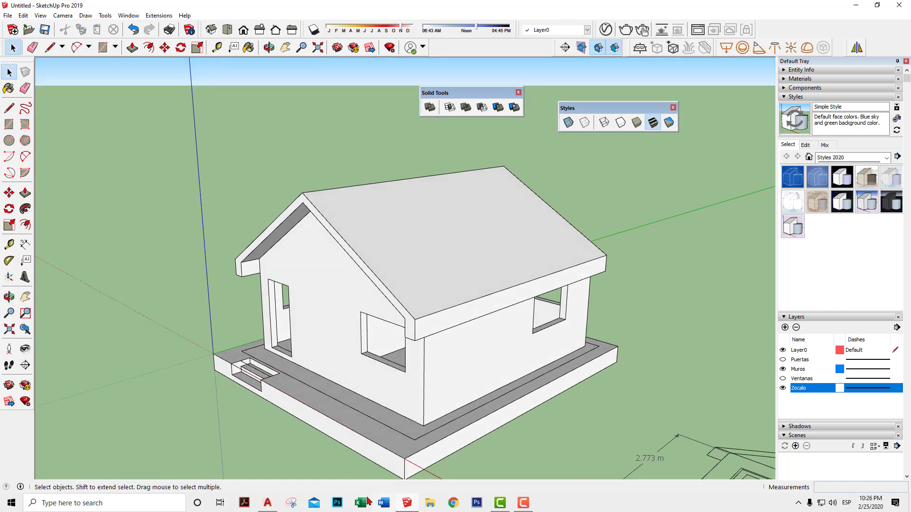
Dimension the AutoCAD plan's front window to confirm 1.60, then return to SketchUp
left_click(270, 503)
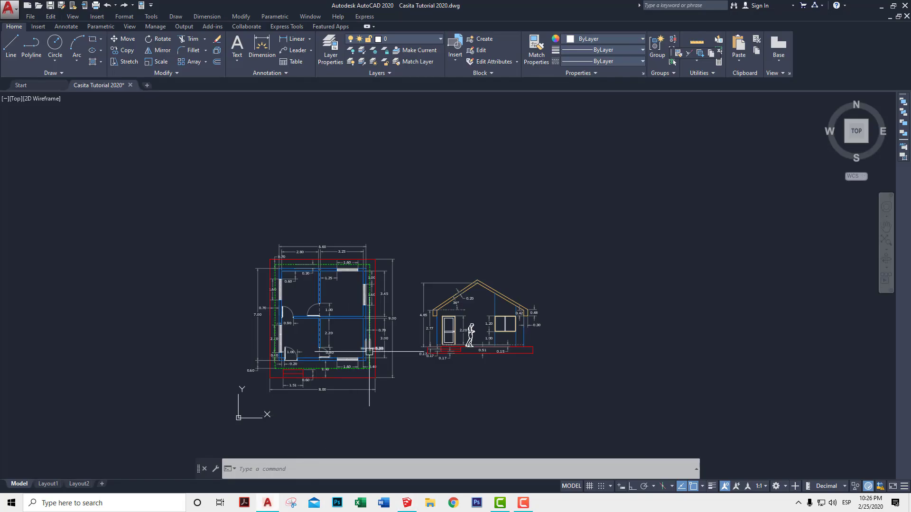
scroll(342, 365, "up", 5)
scroll(331, 355, "down", 2)
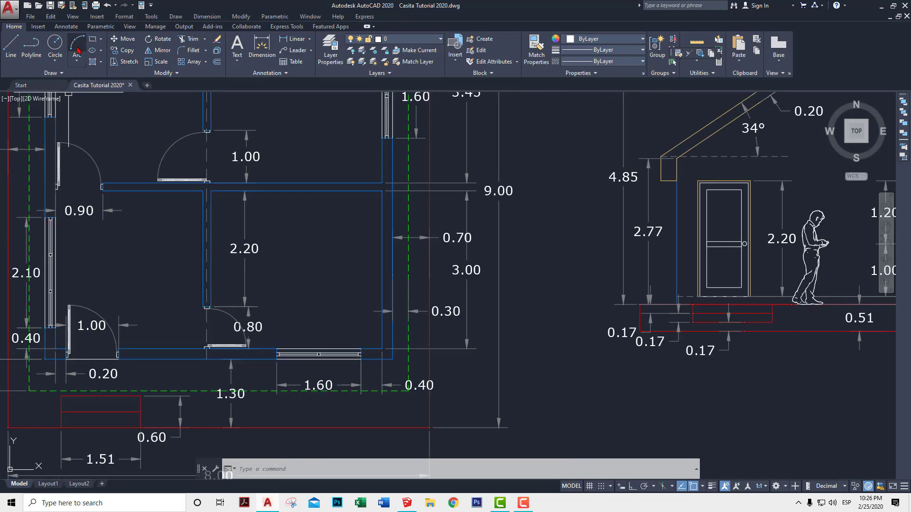
left_click(283, 42)
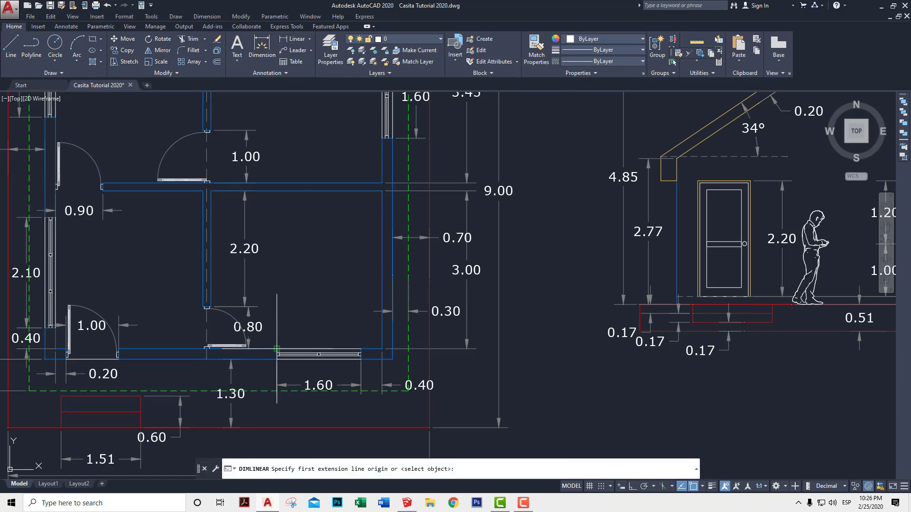
left_click(278, 351)
left_click(362, 351)
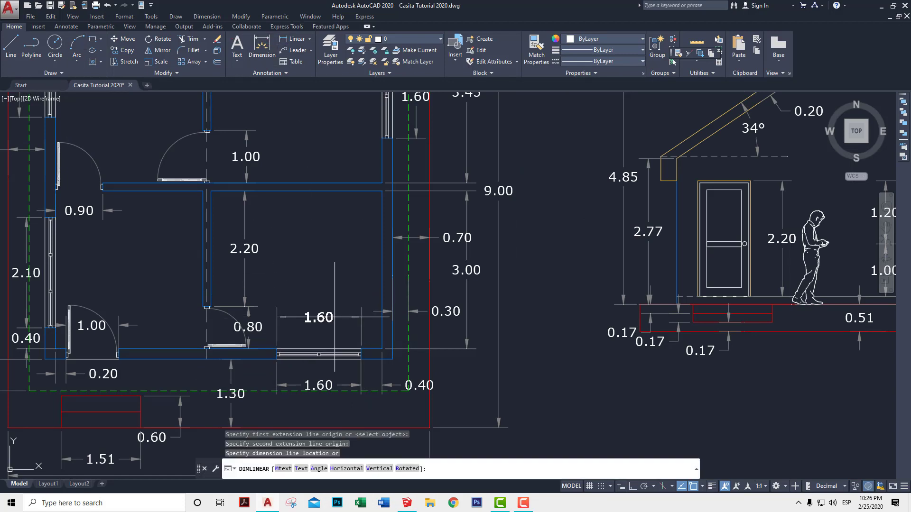
key("Escape")
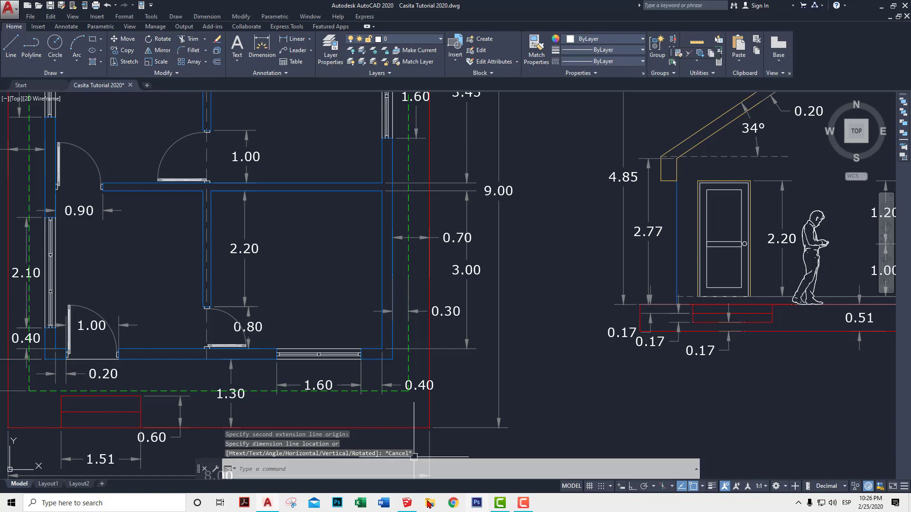
left_click(409, 504)
mouse_move(403, 386)
middle_mouse_down()
mouse_move(506, 409)
mouse_move(451, 179)
middle_mouse_up()
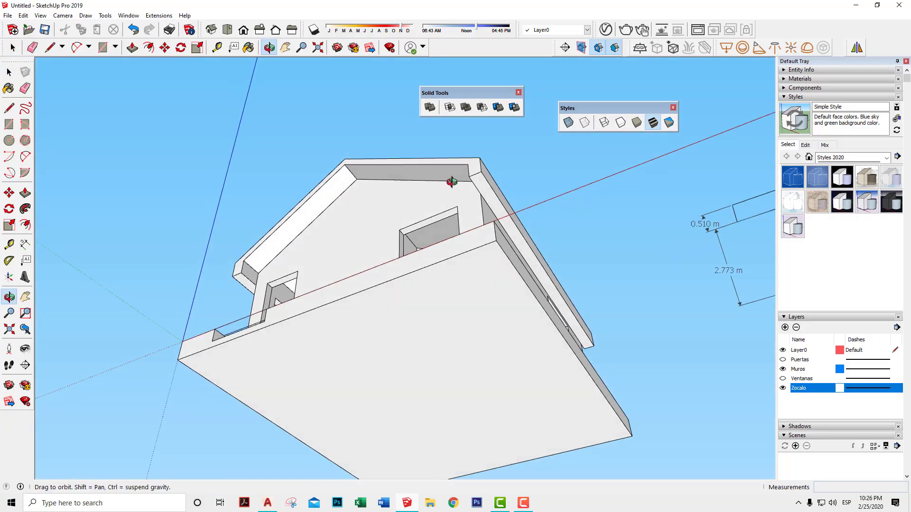
Hide the Zocalo base slab from its right-click menu
left_click(454, 309)
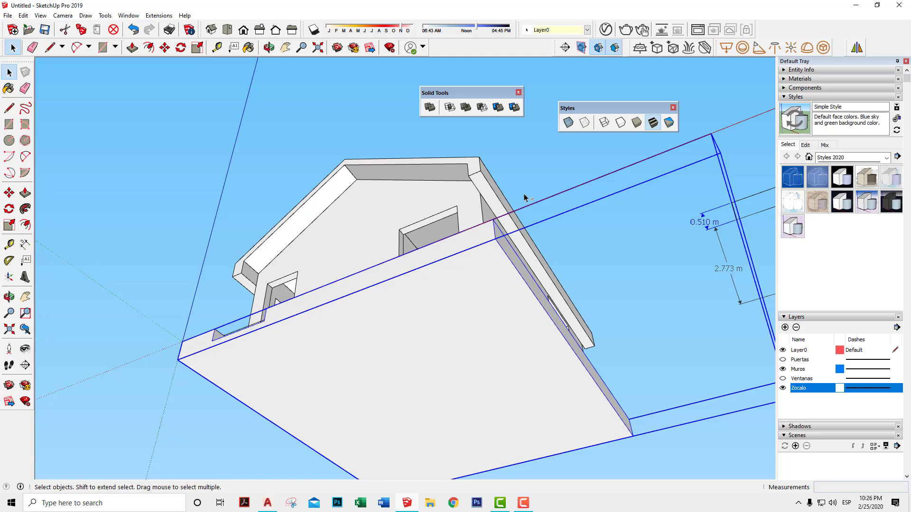
right_click(481, 232)
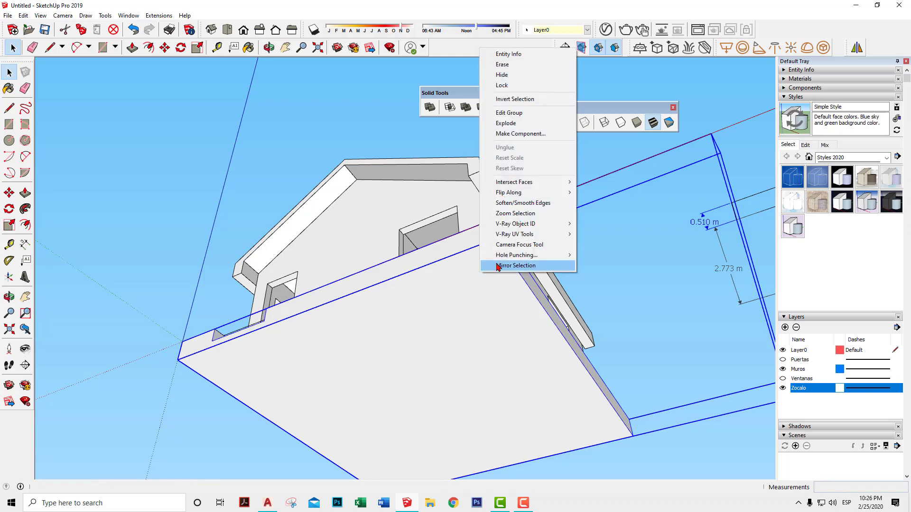
left_click(503, 75)
scroll(473, 286, "up", 2)
scroll(454, 295, "up", 2)
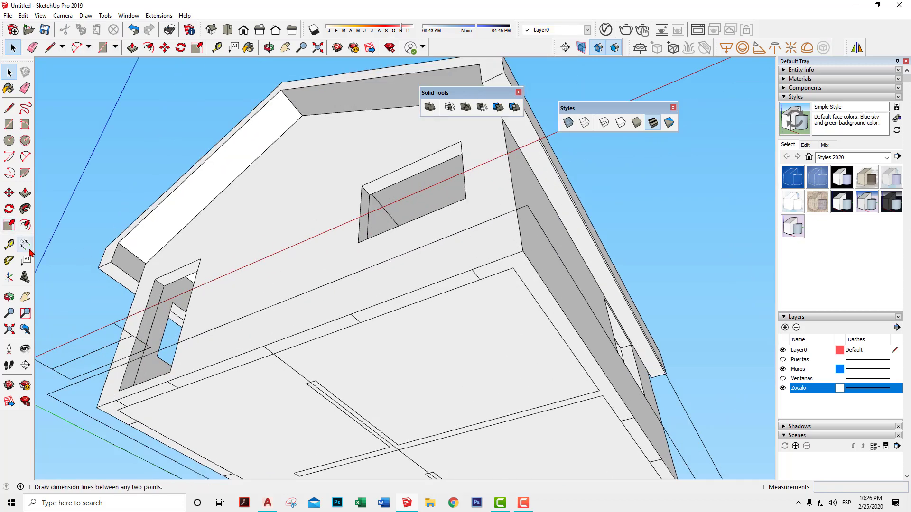
Try a dimension on the wall, cancel it, and open the house group for editing
left_click(25, 244)
left_click(353, 316)
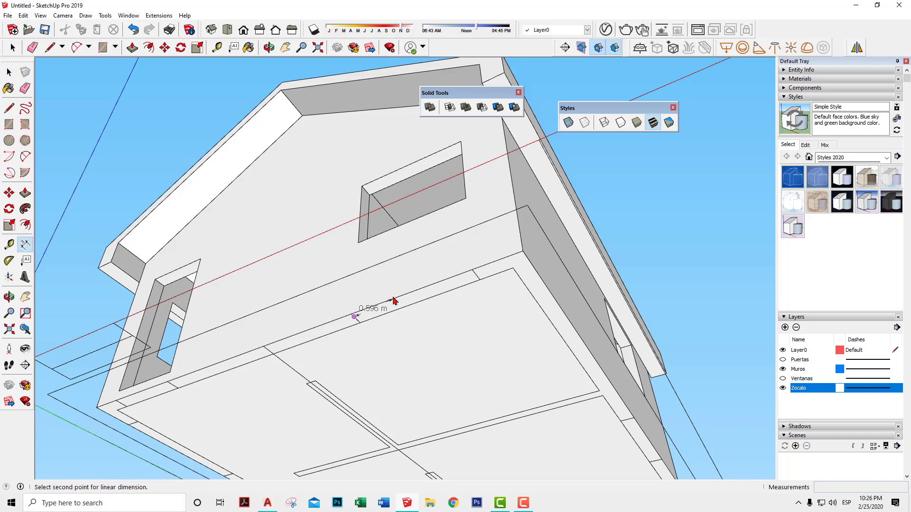
left_click(352, 318)
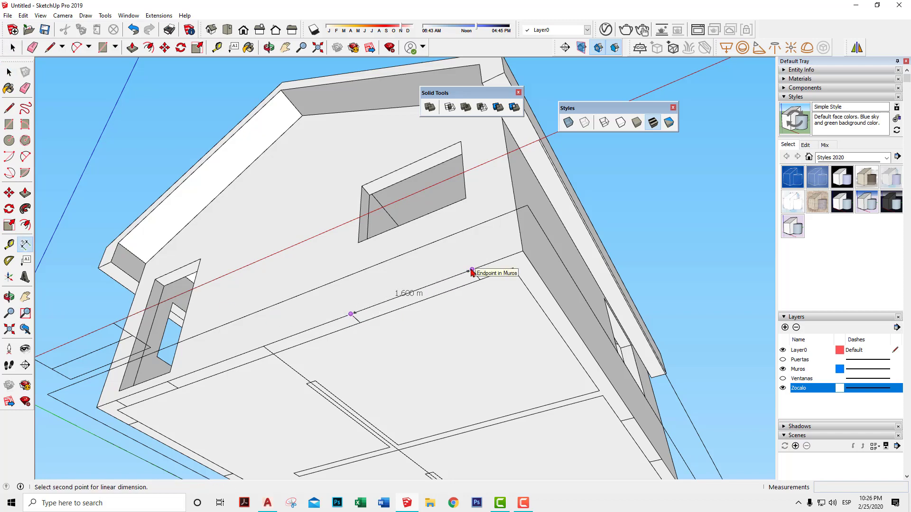
mouse_move(476, 266)
middle_mouse_down()
mouse_move(476, 354)
mouse_move(477, 342)
middle_mouse_up()
key("space")
double_click(347, 225)
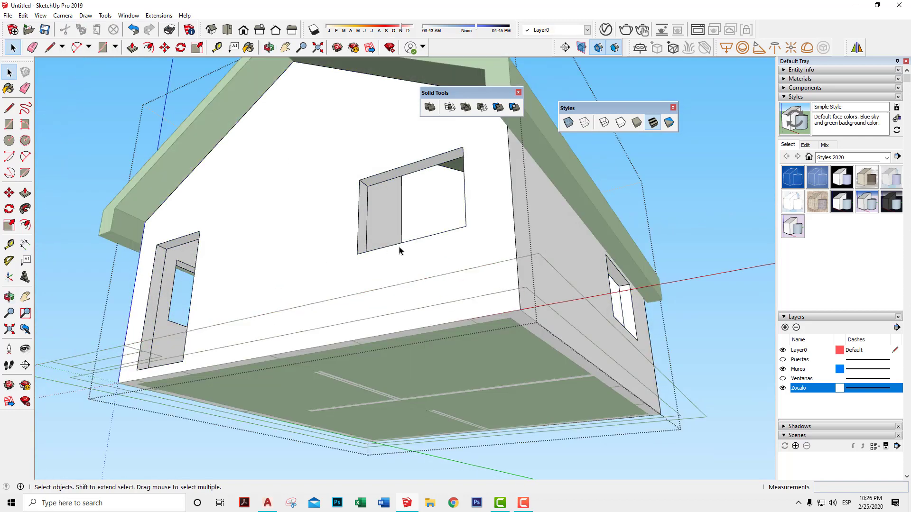
mouse_move(399, 250)
middle_mouse_down()
mouse_move(381, 226)
mouse_move(392, 228)
mouse_move(400, 204)
middle_mouse_up()
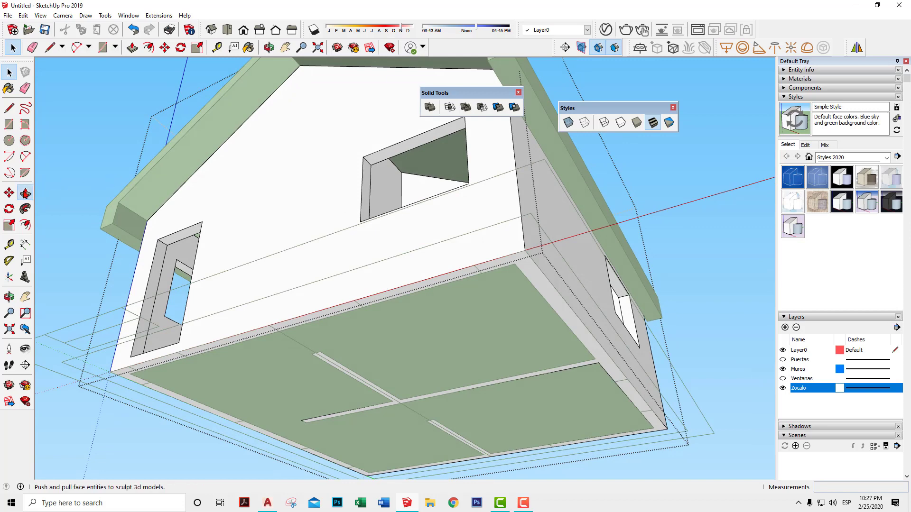
Push/Pull the window opening's left and right side faces through the wall
left_click(25, 193)
left_click(365, 200)
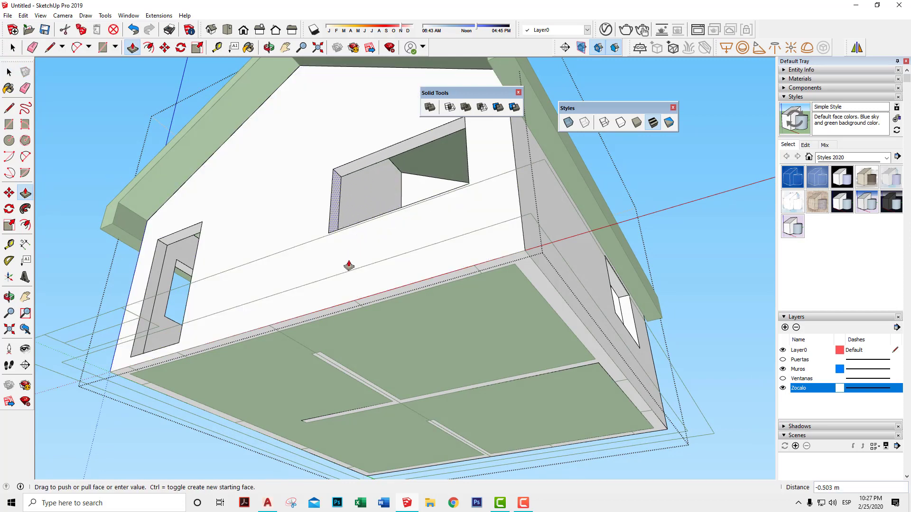
left_click(354, 303)
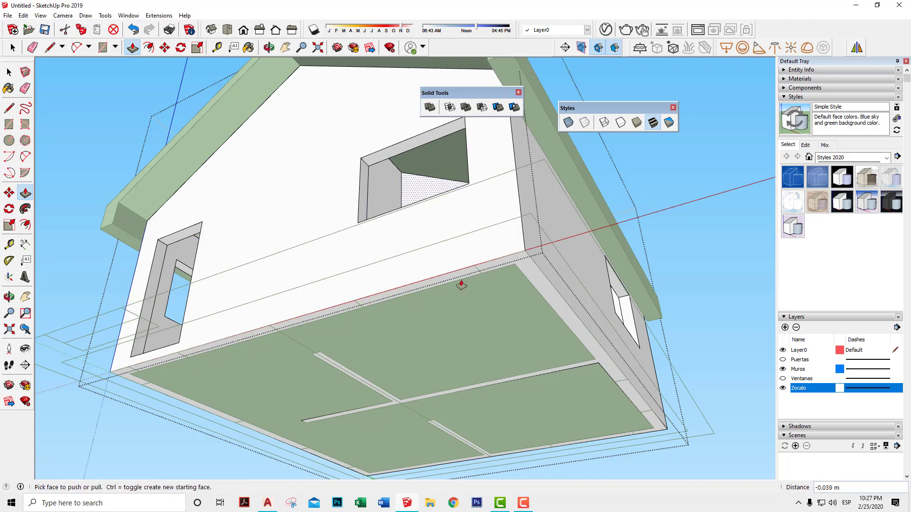
mouse_move(398, 285)
middle_mouse_down()
mouse_move(477, 236)
mouse_move(588, 230)
middle_mouse_up()
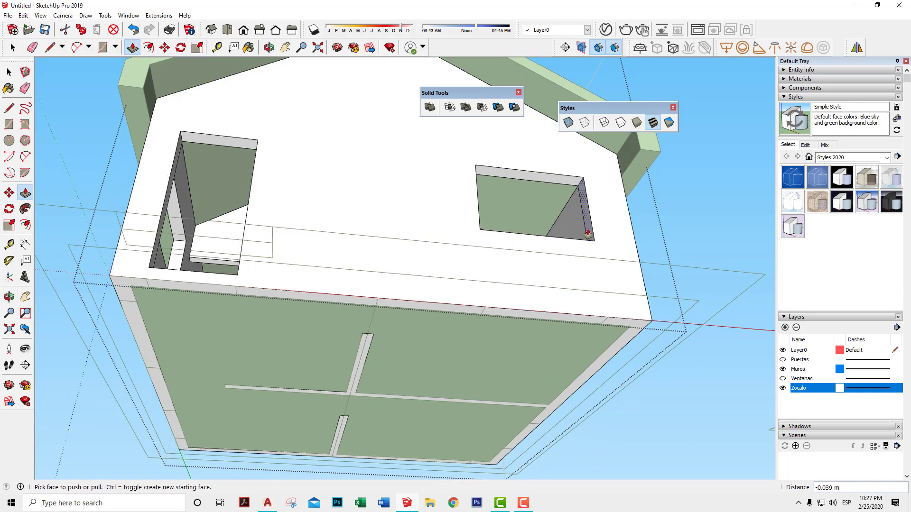
left_click(589, 231)
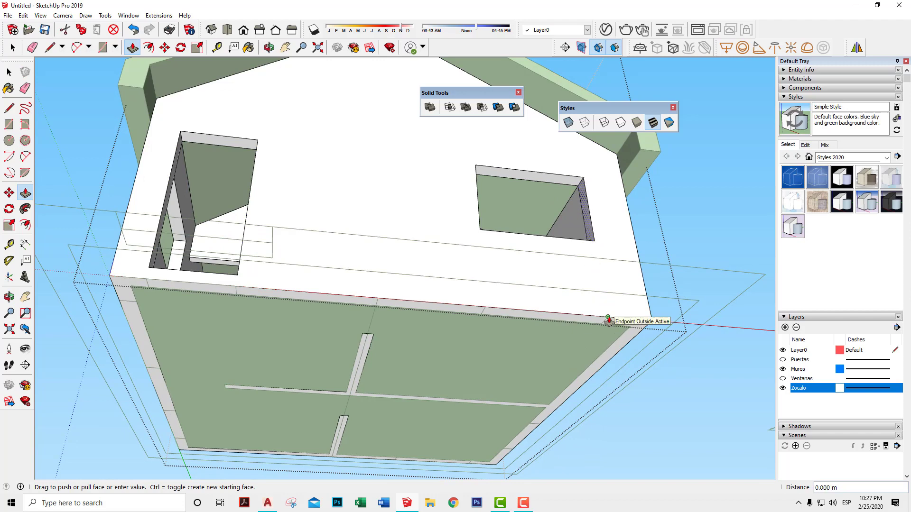
middle_click_drag(676, 297, 372, 256)
Place a 1.600 m width dimension above the first window opening
left_click(25, 244)
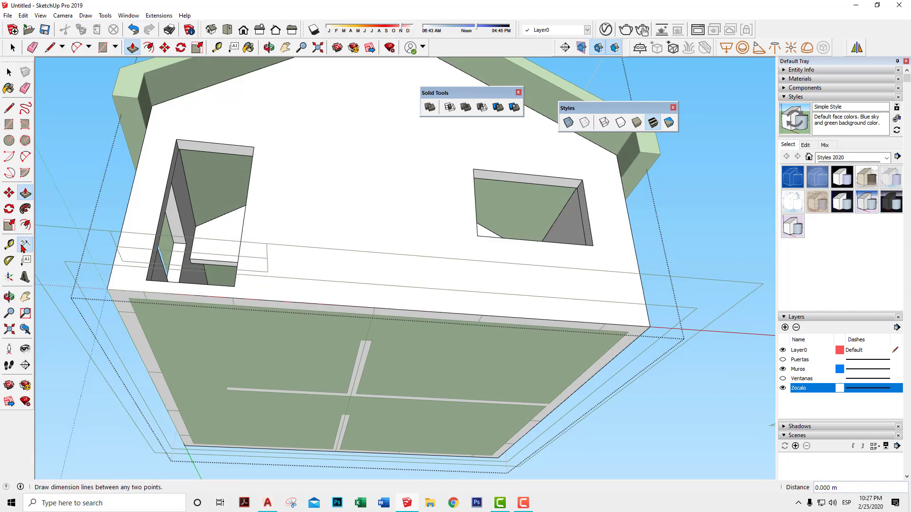
left_click(474, 169)
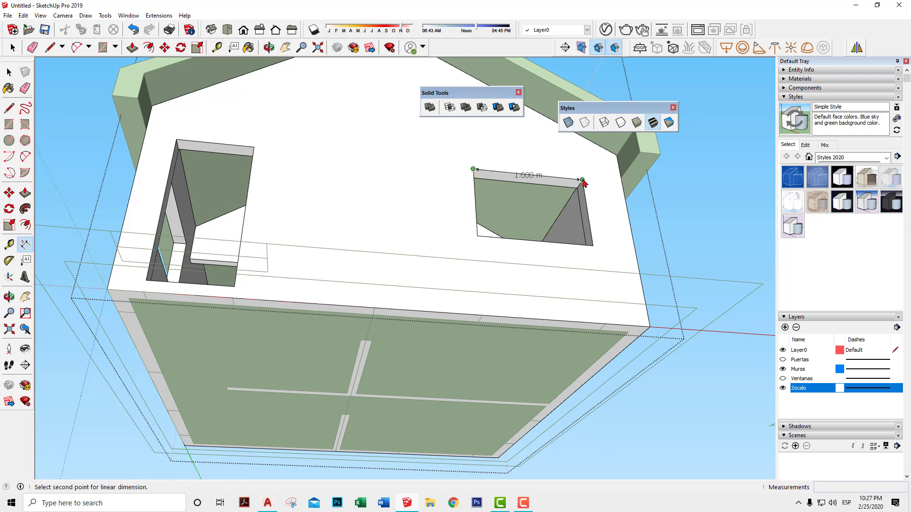
left_click(582, 180)
mouse_move(612, 167)
middle_mouse_down()
mouse_move(592, 232)
mouse_move(495, 331)
middle_mouse_up()
scroll(495, 331, "down", 3)
scroll(451, 357, "down", 2)
scroll(433, 346, "down", 3)
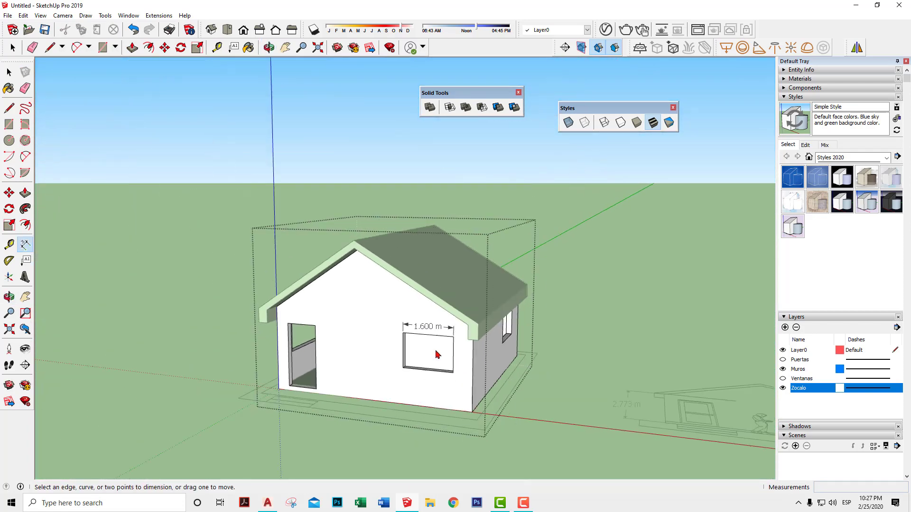
scroll(403, 348, "down", 2)
scroll(403, 348, "up", 1)
scroll(429, 365, "up", 3)
scroll(425, 361, "up", 2)
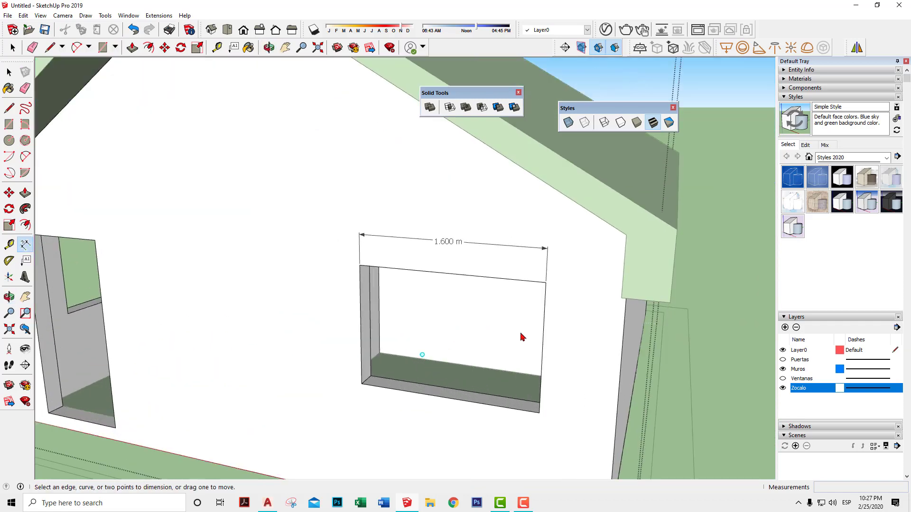
mouse_move(460, 324)
middle_mouse_down()
mouse_move(378, 352)
mouse_move(432, 297)
mouse_move(406, 274)
mouse_move(193, 271)
mouse_move(68, 255)
middle_mouse_up()
scroll(438, 300, "down", 3)
Dimension the window's bottom edge at 1.600 m, below the opening
left_click(22, 248)
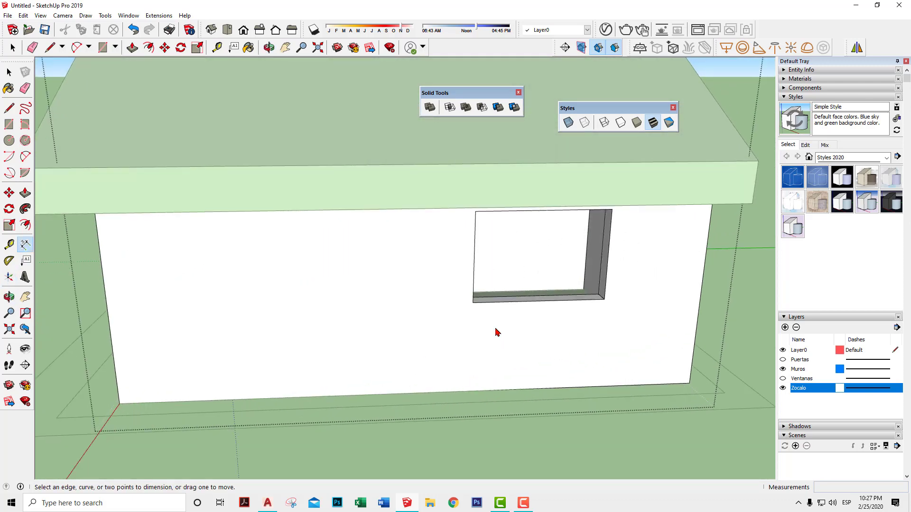
left_click(473, 303)
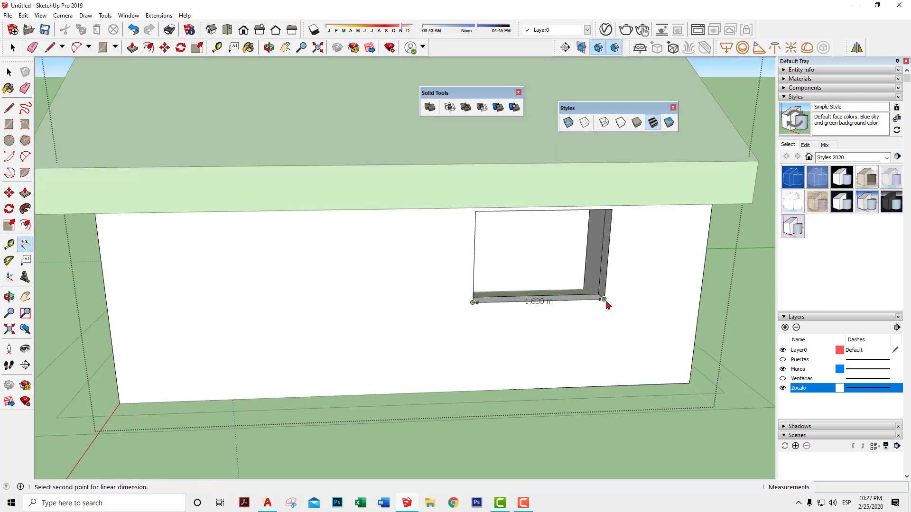
left_click(604, 299)
left_click(602, 319)
scroll(352, 297, "down", 3)
mouse_move(351, 297)
middle_mouse_down()
mouse_move(671, 275)
mouse_move(351, 305)
mouse_move(553, 284)
mouse_move(430, 298)
middle_mouse_up()
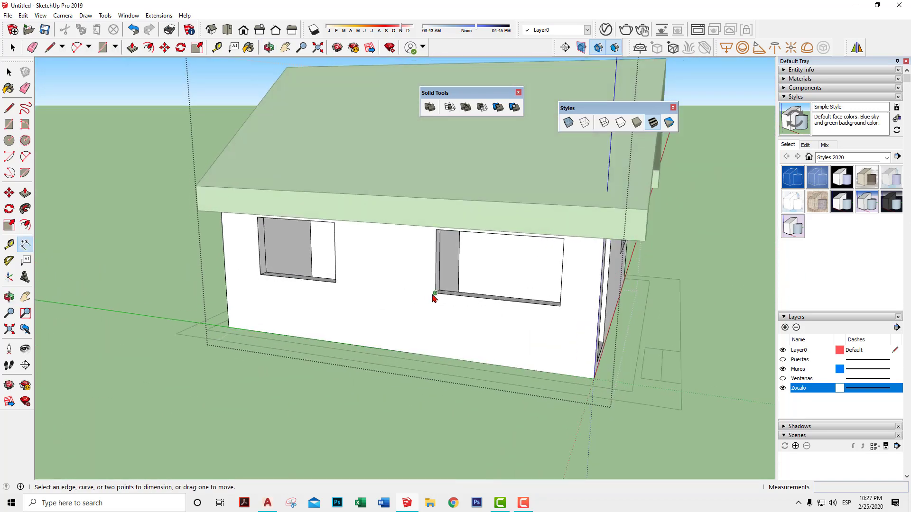
Dimension the front windows' widths: 2.100 m and 1.600 m for the left window
left_click(559, 307)
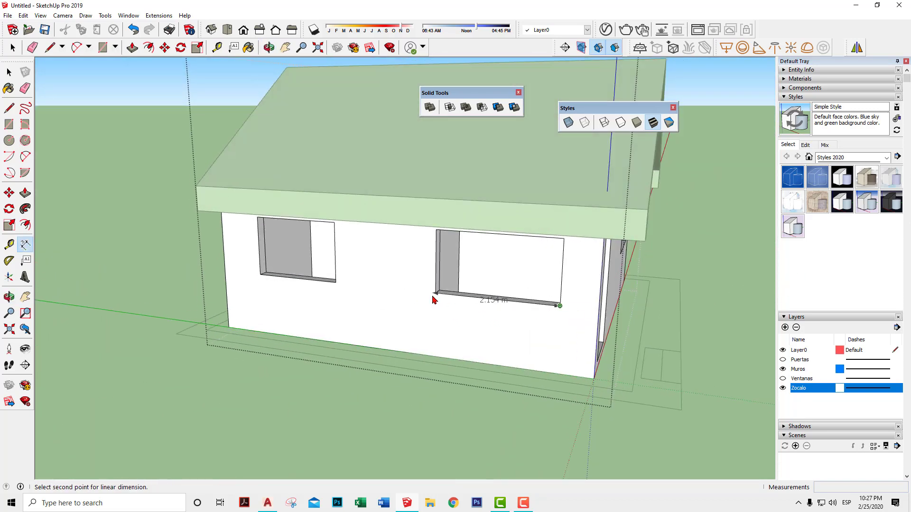
left_click(436, 295)
left_click(435, 317)
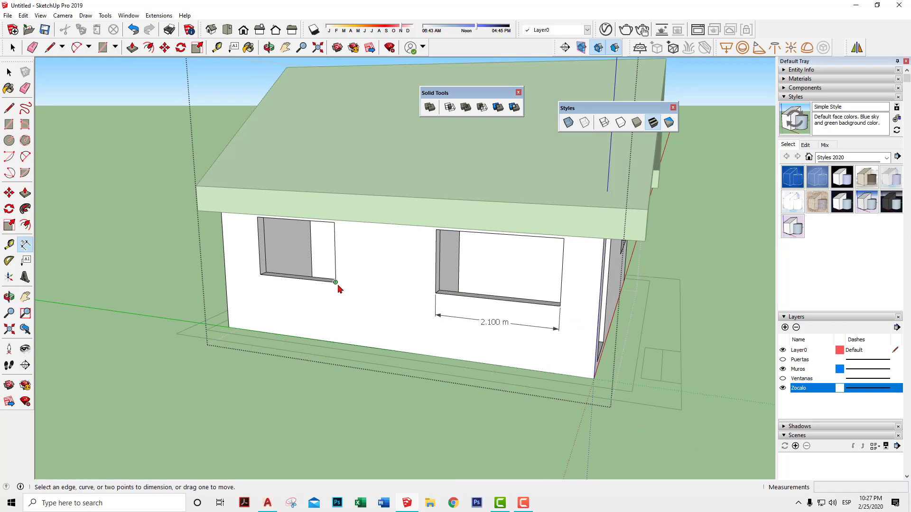
left_click(337, 285)
left_click(260, 275)
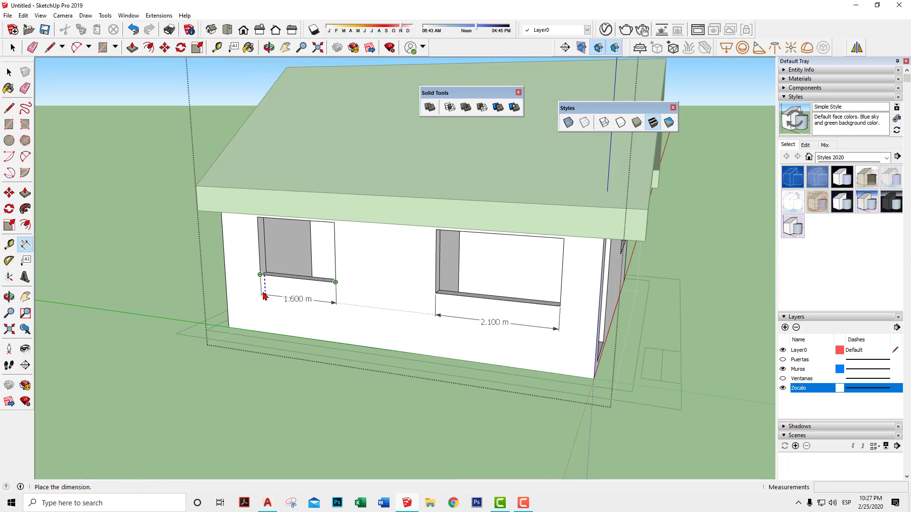
left_click(264, 305)
Add a 1.600 m width dimension to the gable-end window
mouse_move(264, 305)
middle_mouse_down()
mouse_move(377, 291)
mouse_move(539, 290)
mouse_move(488, 241)
middle_mouse_up()
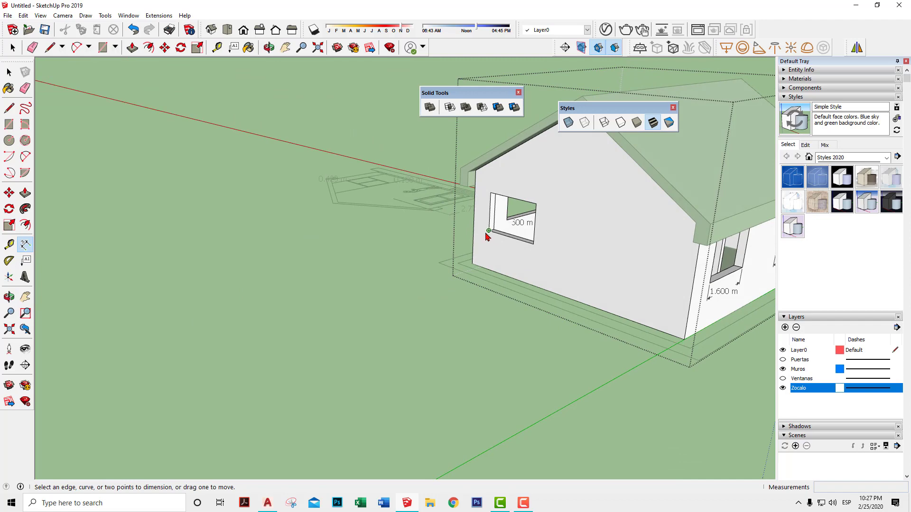
left_click(529, 255)
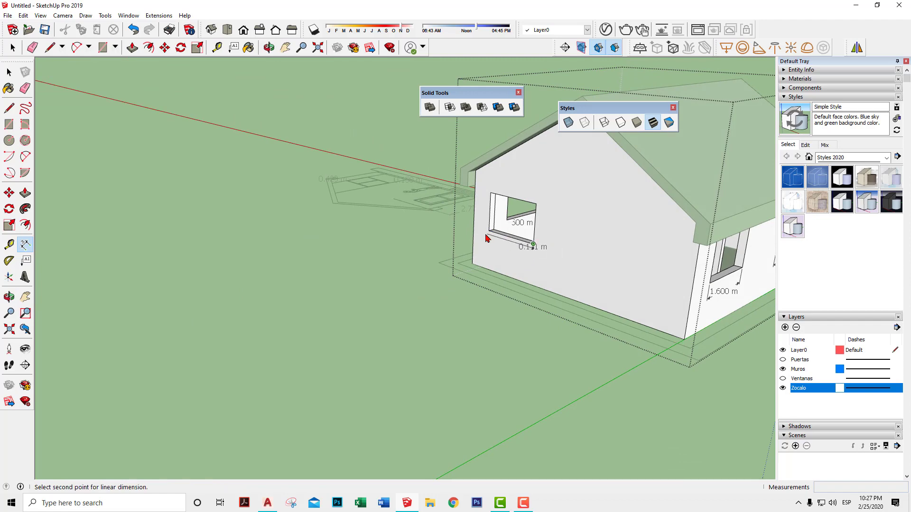
left_click(489, 232)
mouse_move(491, 246)
middle_mouse_down()
mouse_move(443, 234)
mouse_move(615, 300)
mouse_move(392, 295)
mouse_move(384, 274)
middle_mouse_up()
key("space")
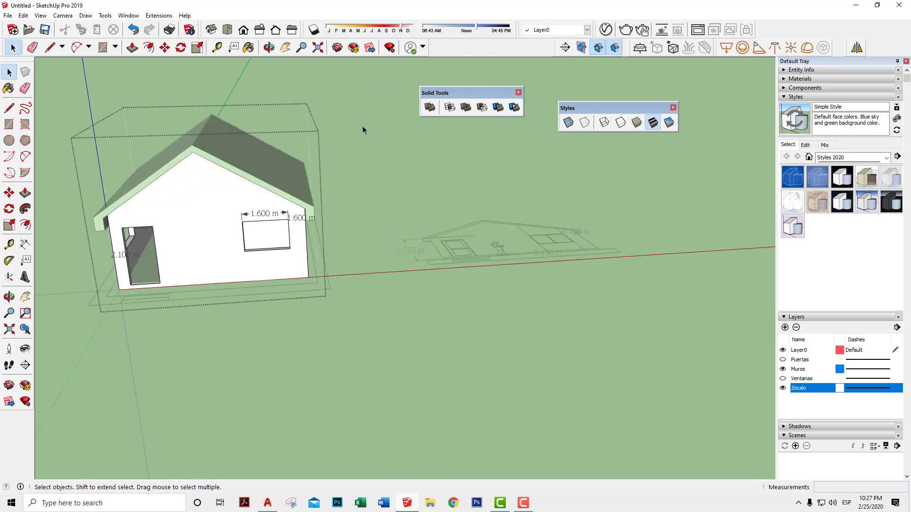
Leave the group and view the model from the Front with Parallel Projection
left_click(365, 159)
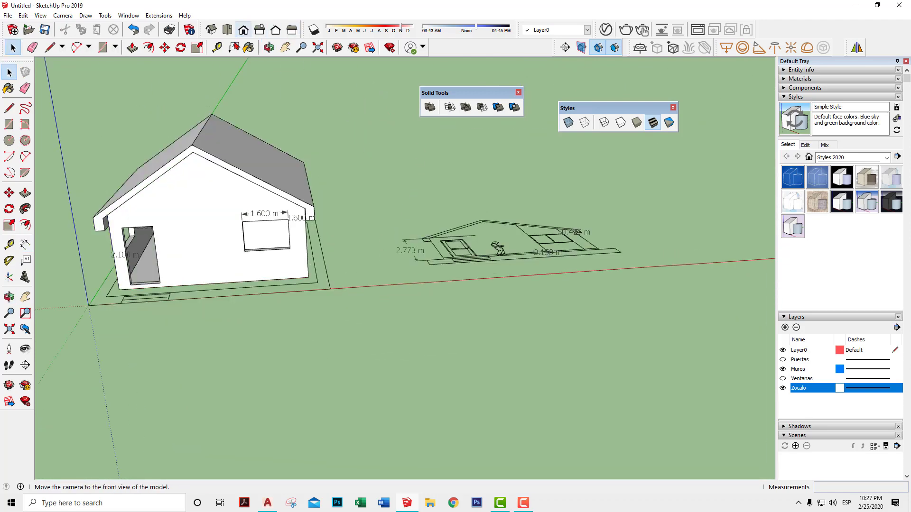
left_click(243, 29)
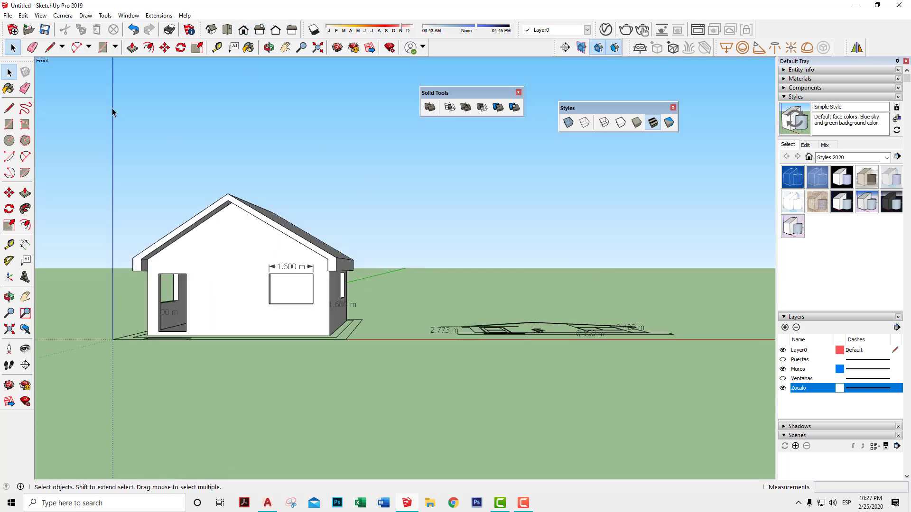
left_click(62, 16)
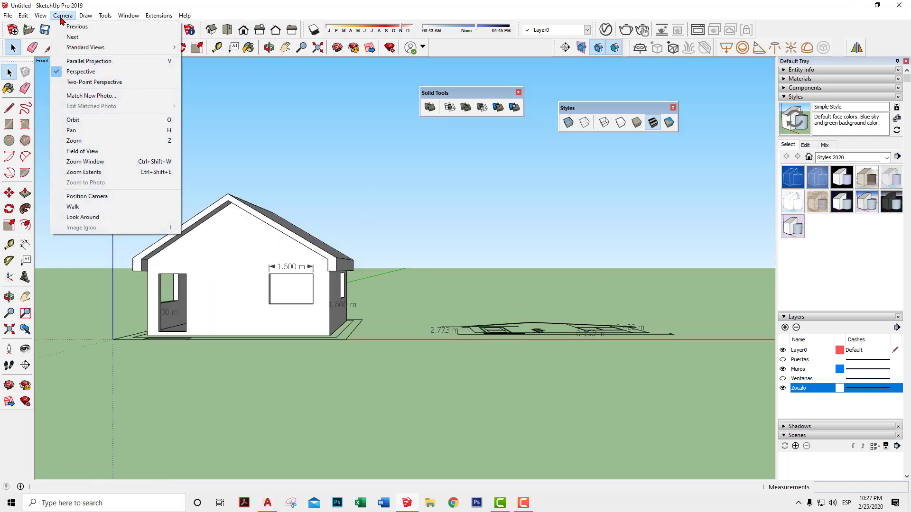
left_click(81, 61)
scroll(365, 300, "up", 1)
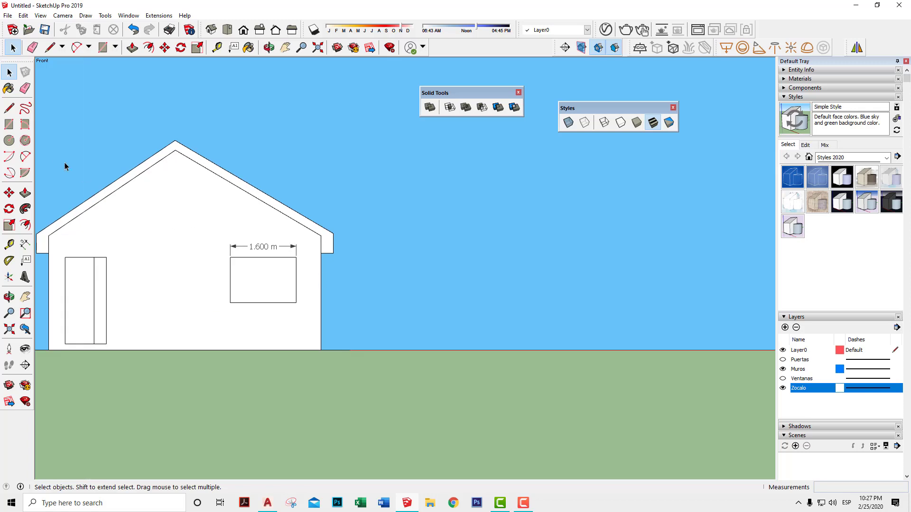
Draw a first rectangle beside the house, then undo it as oversized
left_click(9, 124)
scroll(436, 285, "up", 2)
left_click(353, 235)
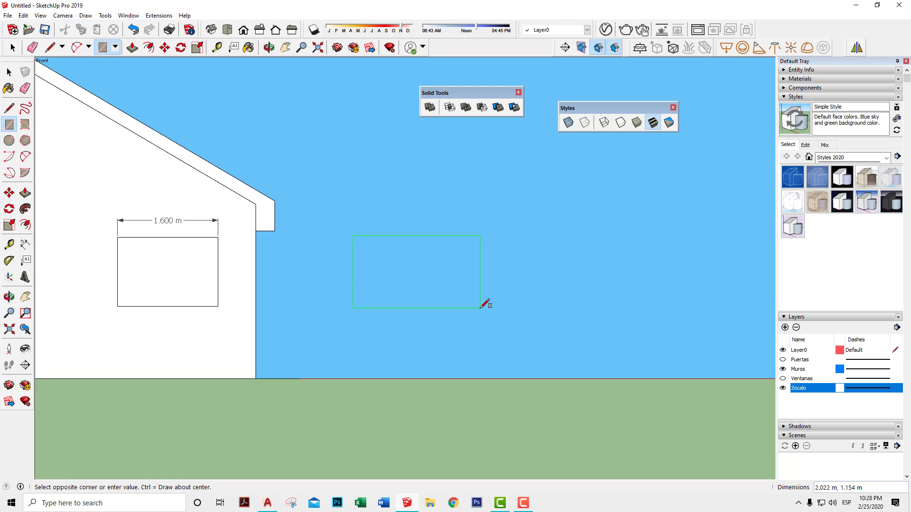
type("2.1")
key("Return")
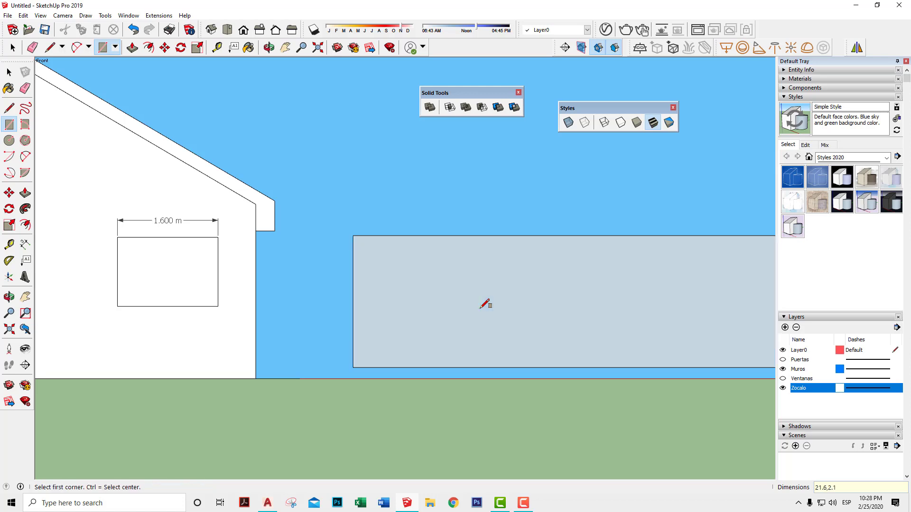
left_click(133, 31)
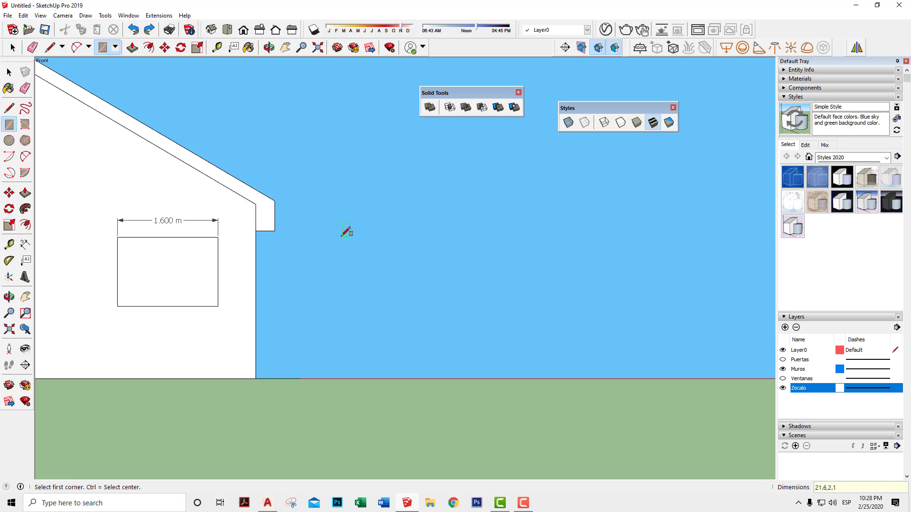
Redraw it as a 1.6 m by 1.1 m rectangle beside the house
left_click(341, 236)
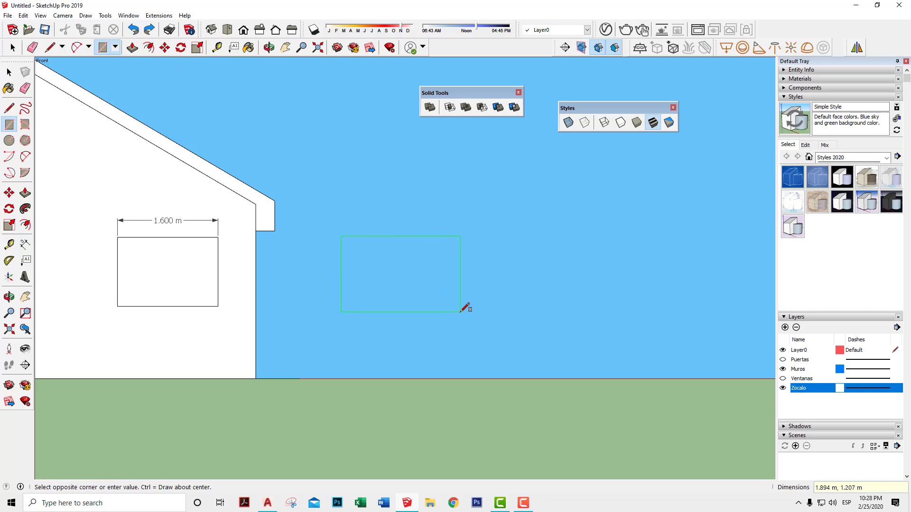
type("1.6,1.1")
key("Return")
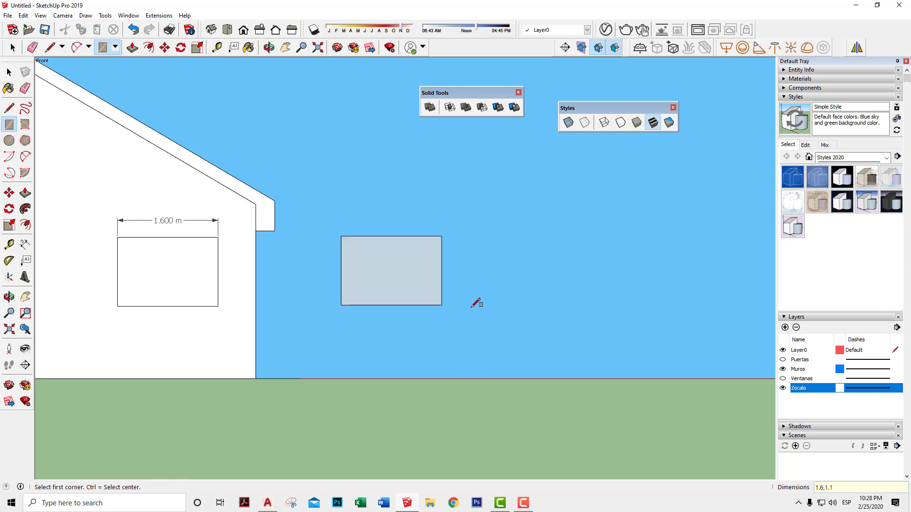
key("space")
scroll(398, 303, "up", 1)
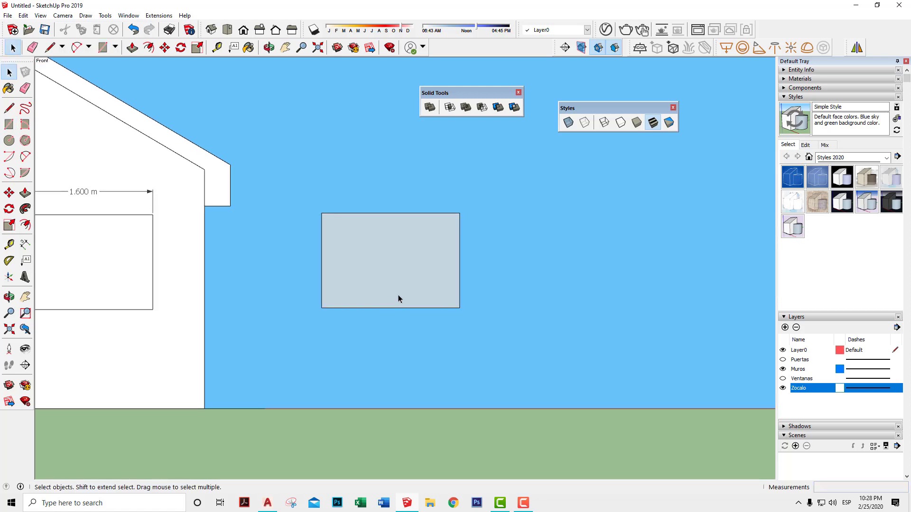
scroll(429, 302, "up", 1)
scroll(442, 291, "up", 1)
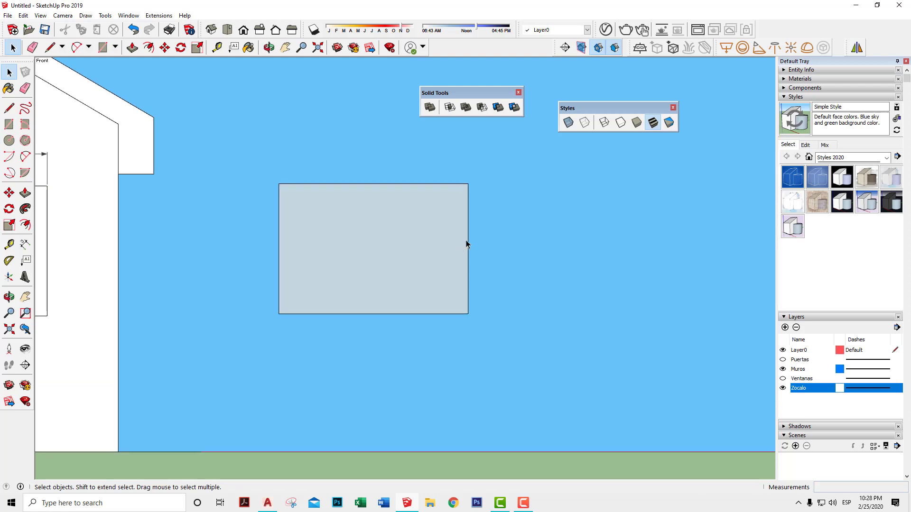
scroll(421, 206, "up", 1)
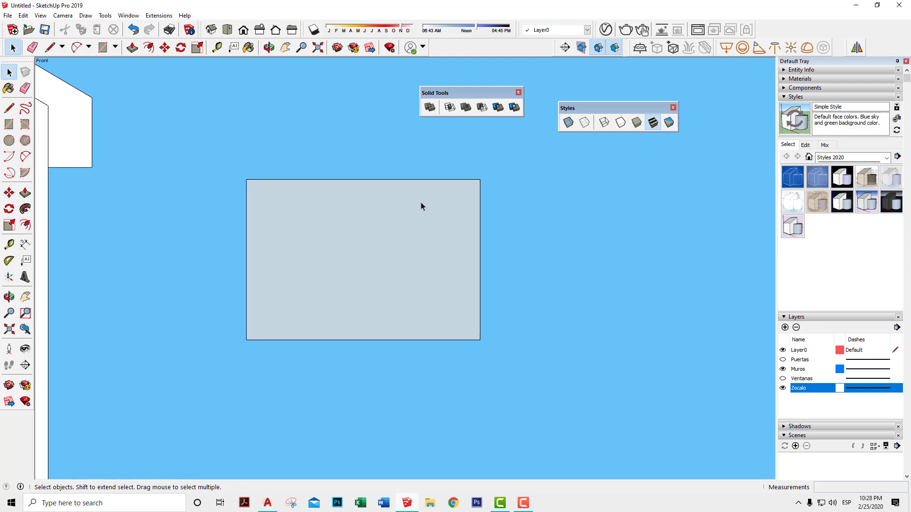
Close the Solid Tools panel and dock the Styles panel
left_click(518, 93)
left_click_drag(591, 114, 470, 49)
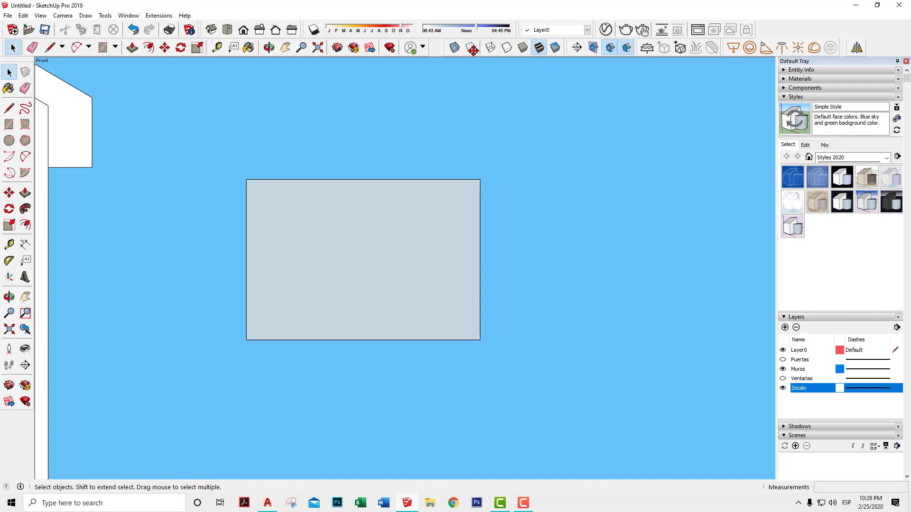
scroll(369, 218, "up", 1)
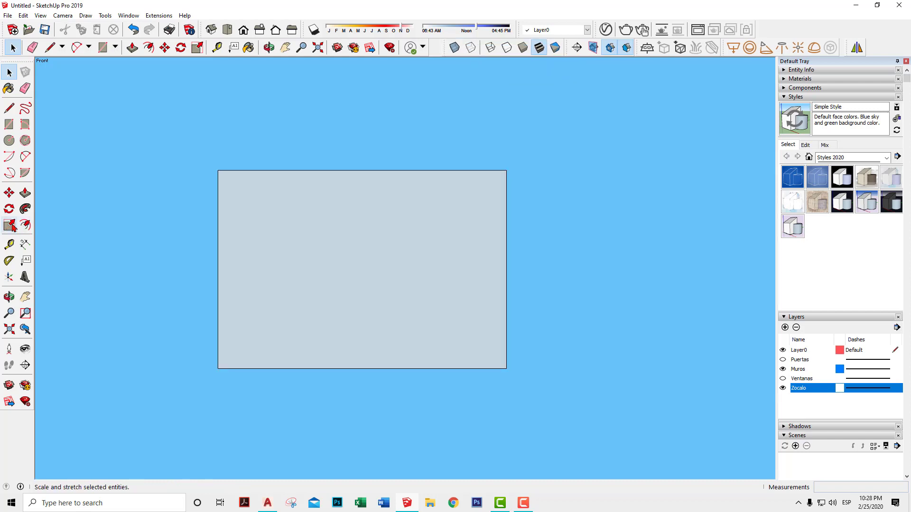
Offset the rectangle's outline inward by 0.04 m to form the frame border
left_click(25, 224)
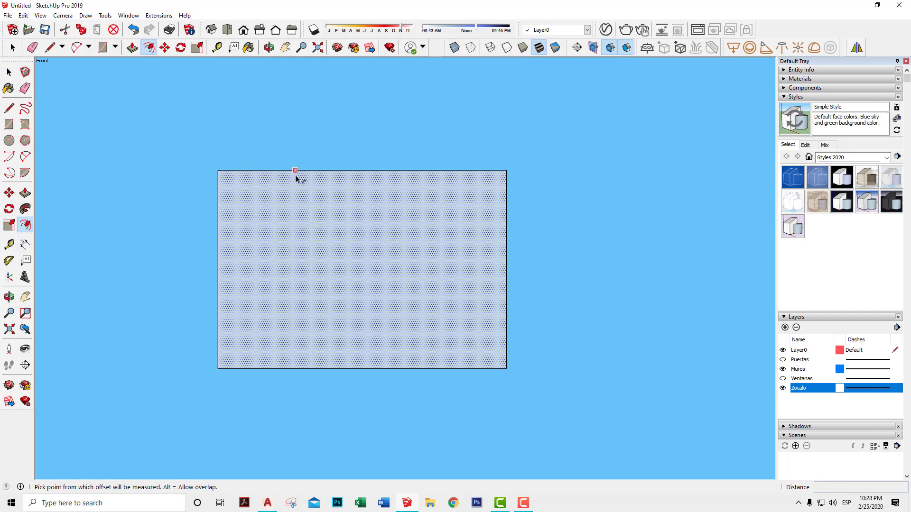
left_click(294, 177)
type(".04")
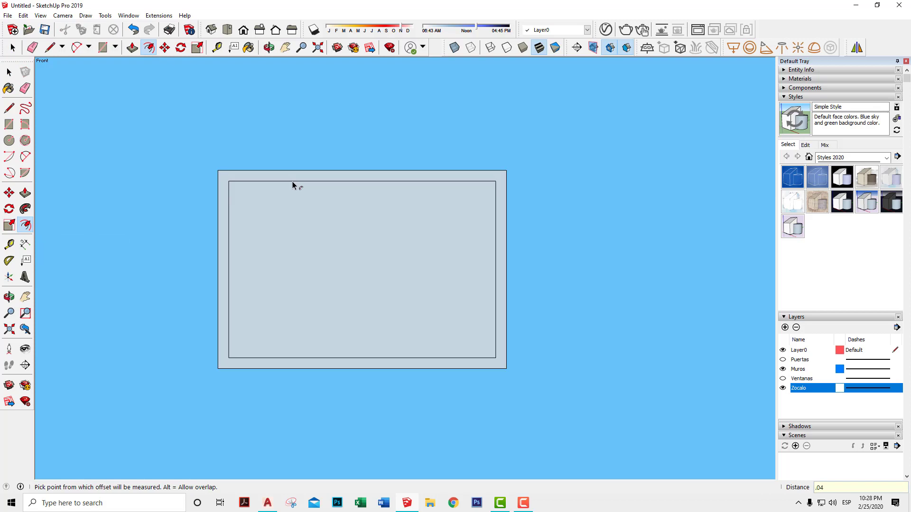
key("Return")
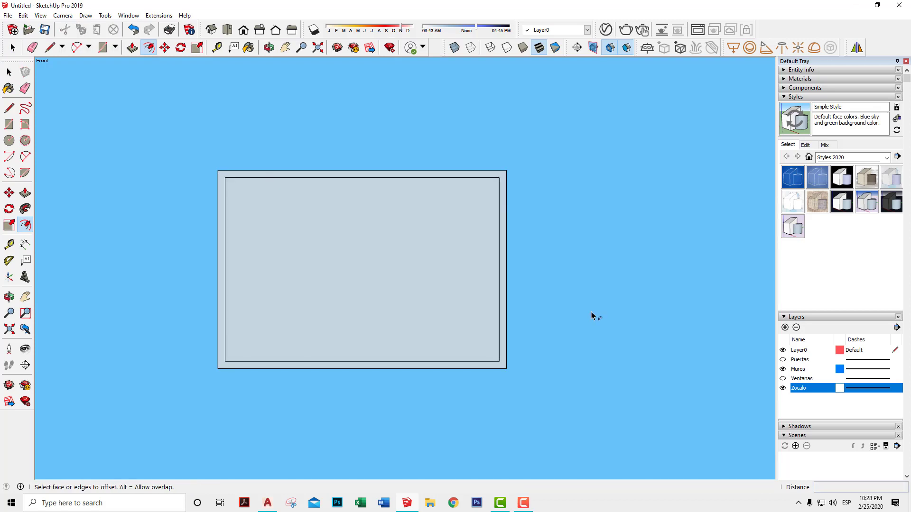
Draw a rectangle from the inner corner to split the frame with a divider
left_click(10, 110)
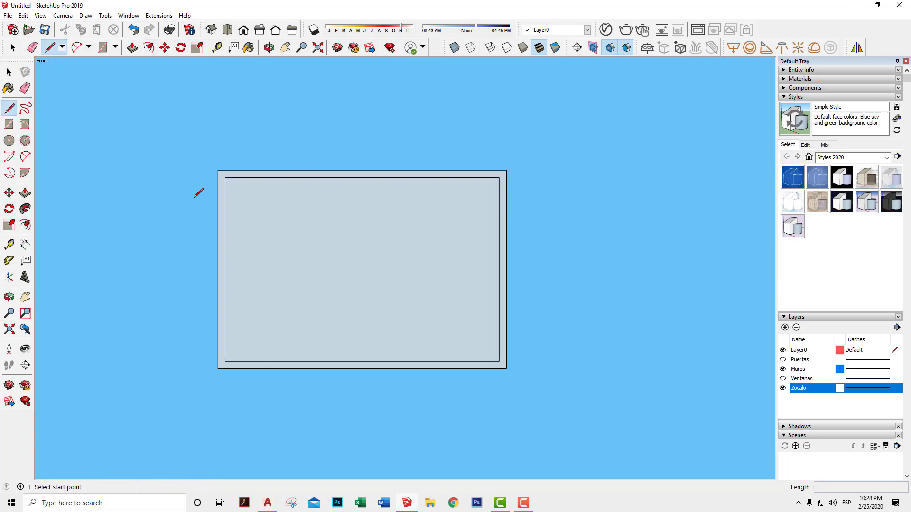
left_click(224, 177)
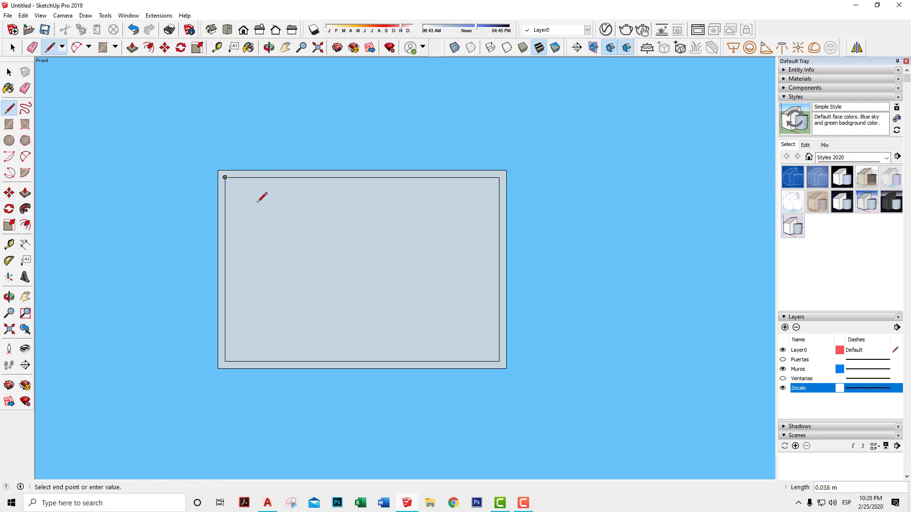
left_click(9, 125)
left_click(224, 177)
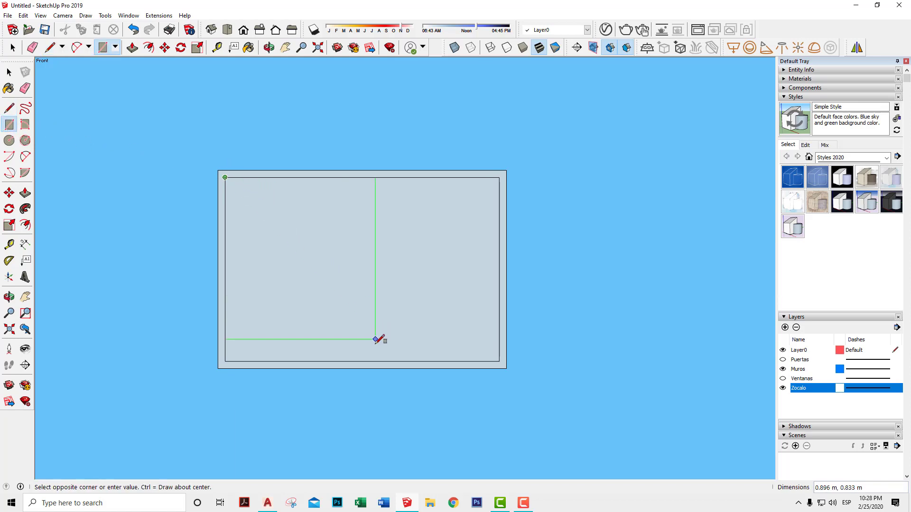
left_click(362, 361)
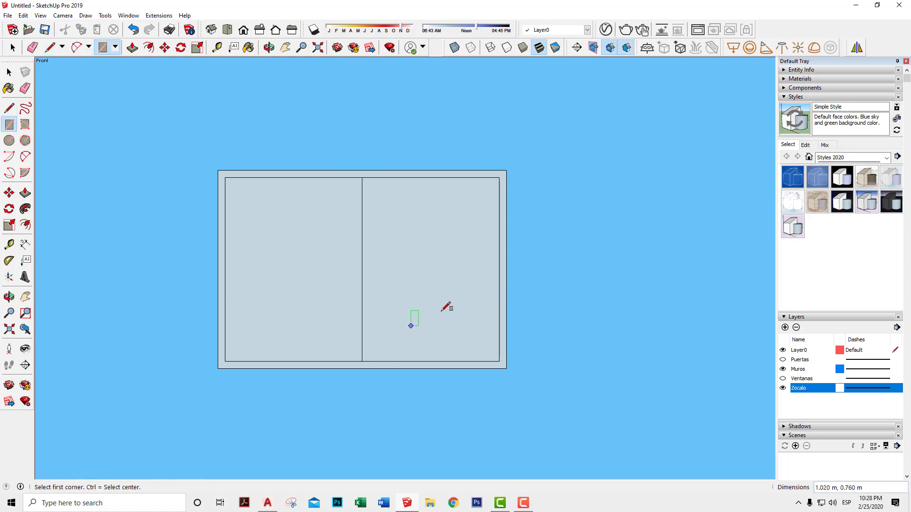
Inset the left pane's outline by 0.04 m
left_click(25, 225)
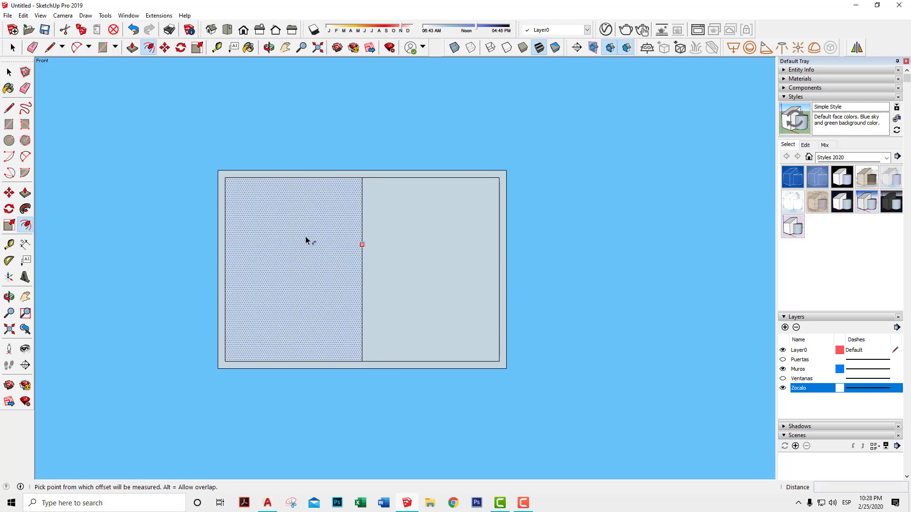
left_click(315, 183)
type(".04")
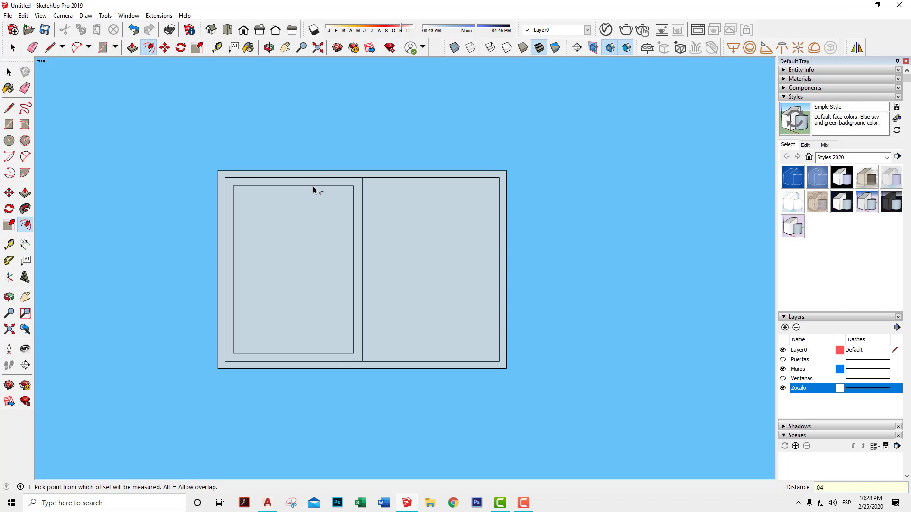
key("Return")
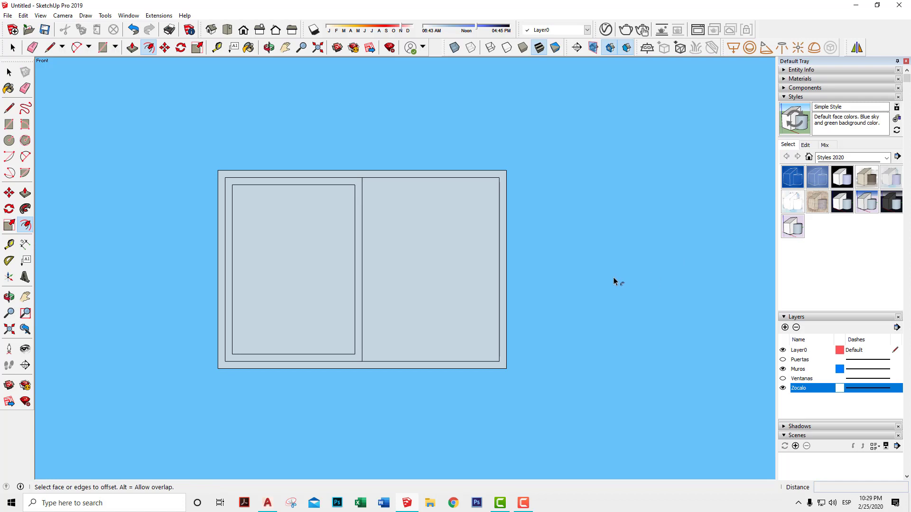
Delete the right pane's face to leave an opening
key("space")
left_click(413, 260)
key("Delete")
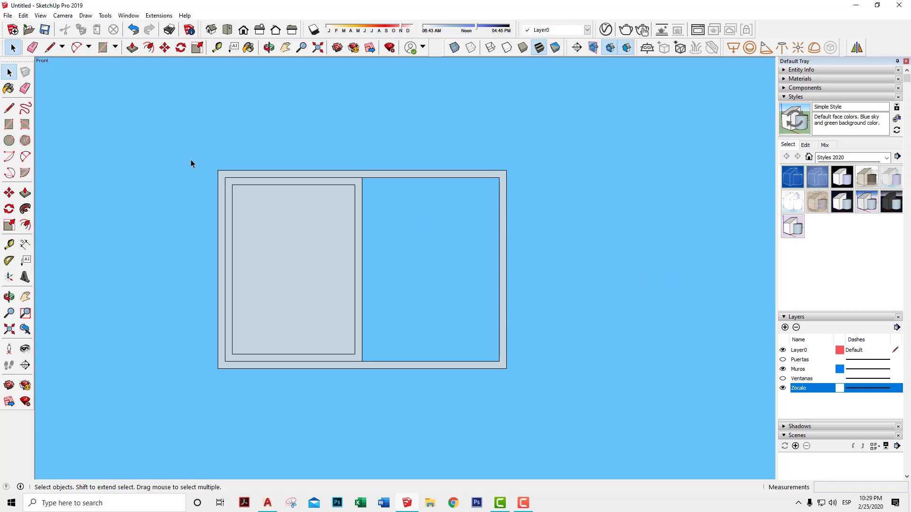
scroll(363, 192, "up", 2)
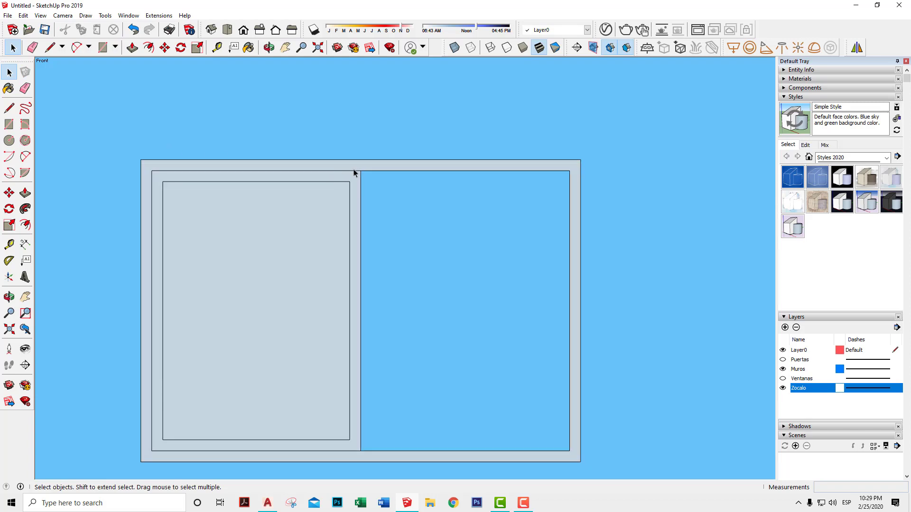
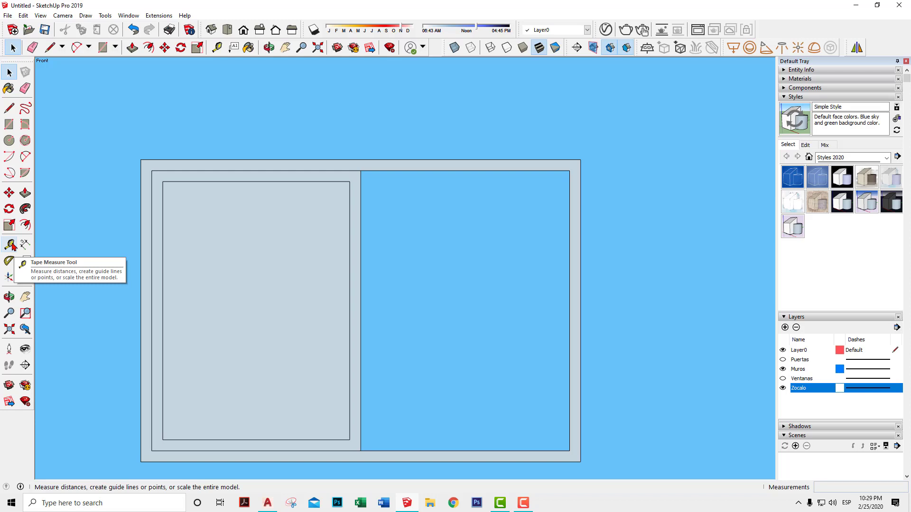
Place two trial Tape Measure guides below the window's top edge
left_click(10, 245)
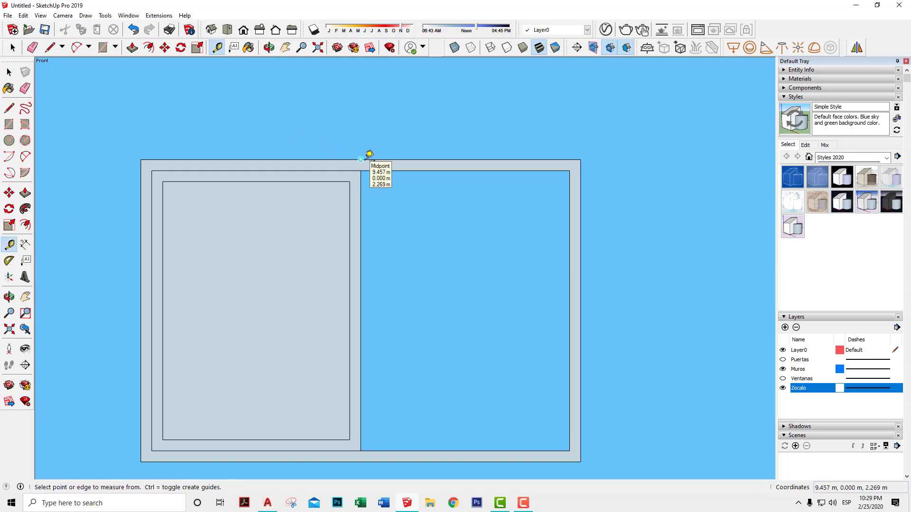
left_click(369, 156)
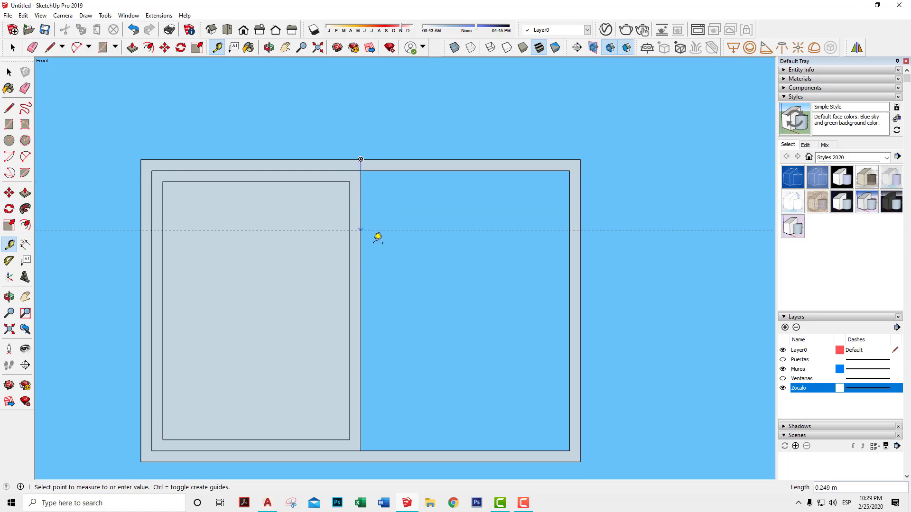
scroll(375, 267, "down", 2)
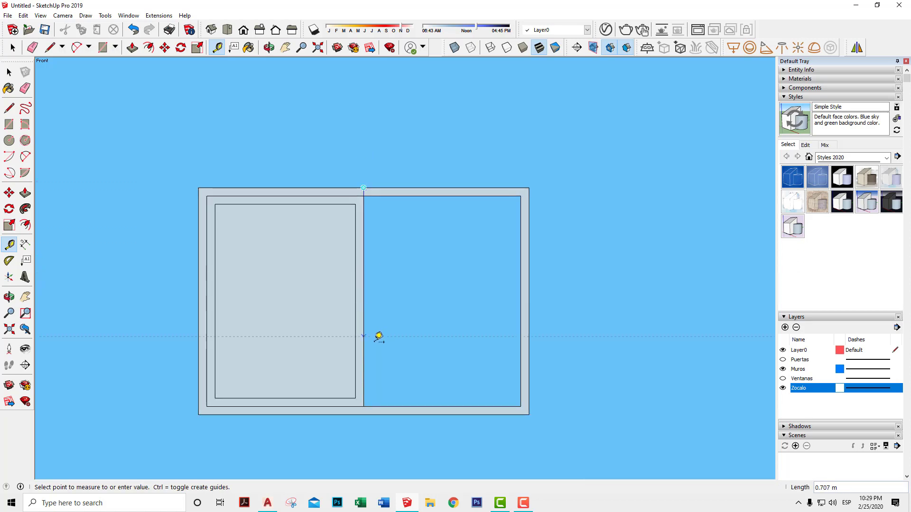
left_click(370, 447)
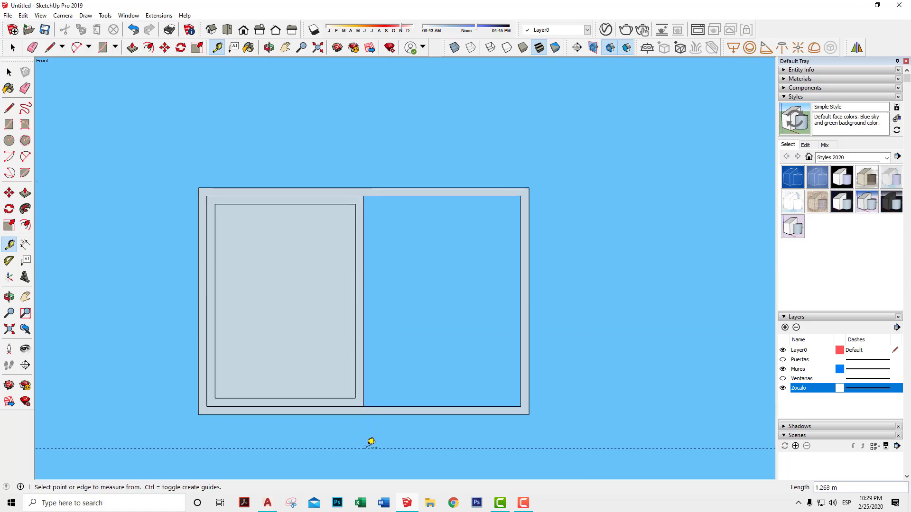
left_click(363, 187)
left_click(366, 411)
Undo both trial guides, leaving the window geometry unchanged
left_click(133, 31)
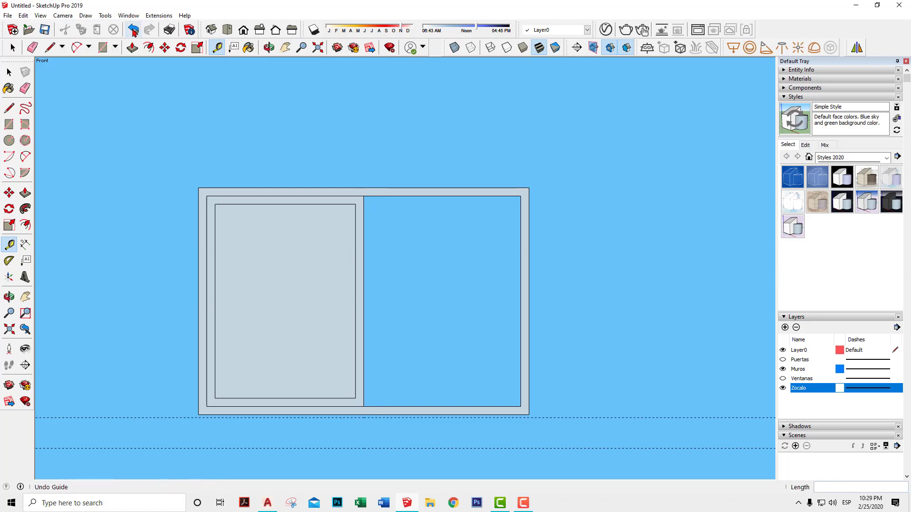
left_click(133, 30)
scroll(333, 143, "up", 1)
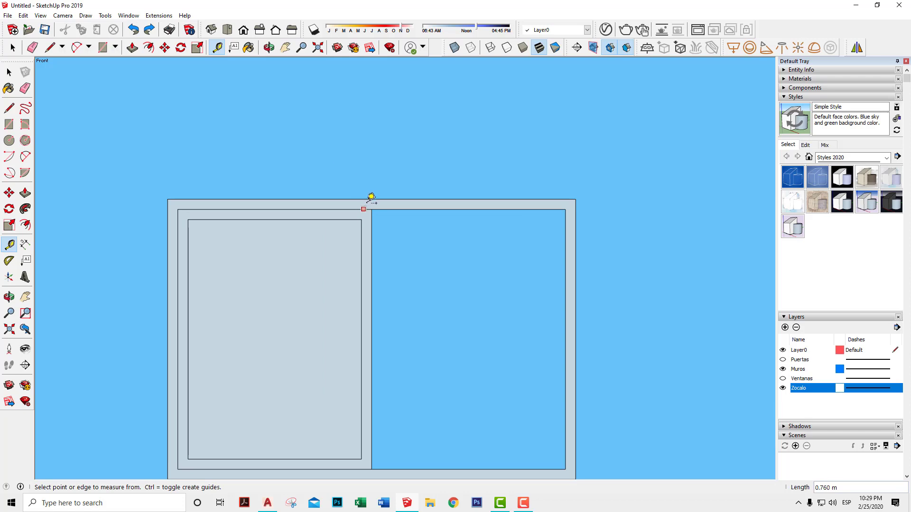
scroll(371, 199, "up", 1)
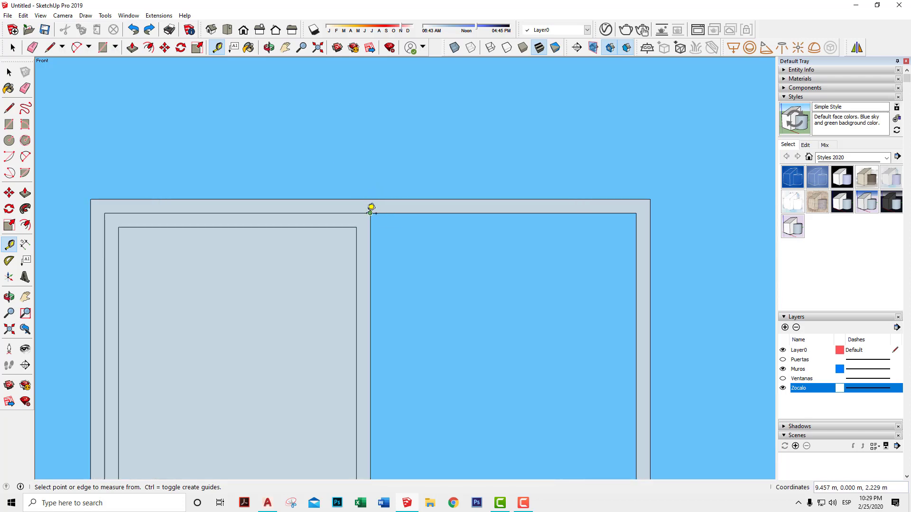
scroll(375, 236, "down", 1)
scroll(392, 215, "down", 1)
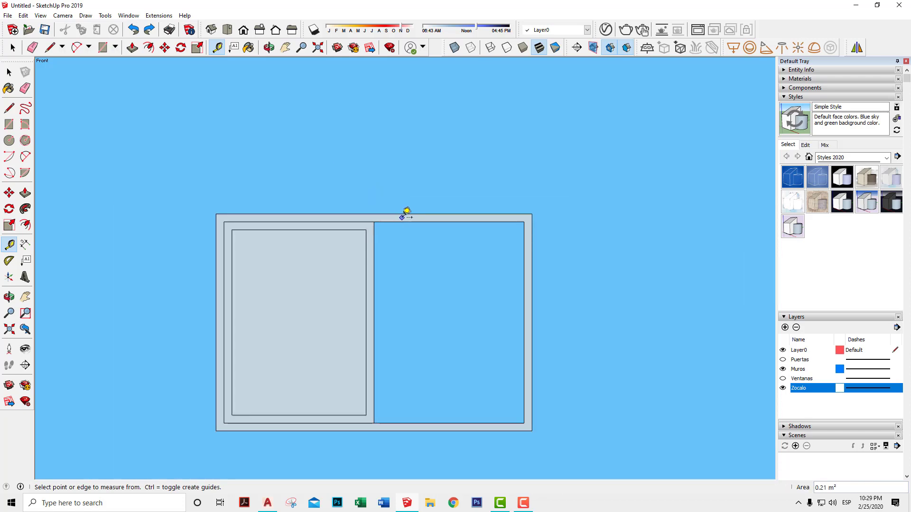
key("space")
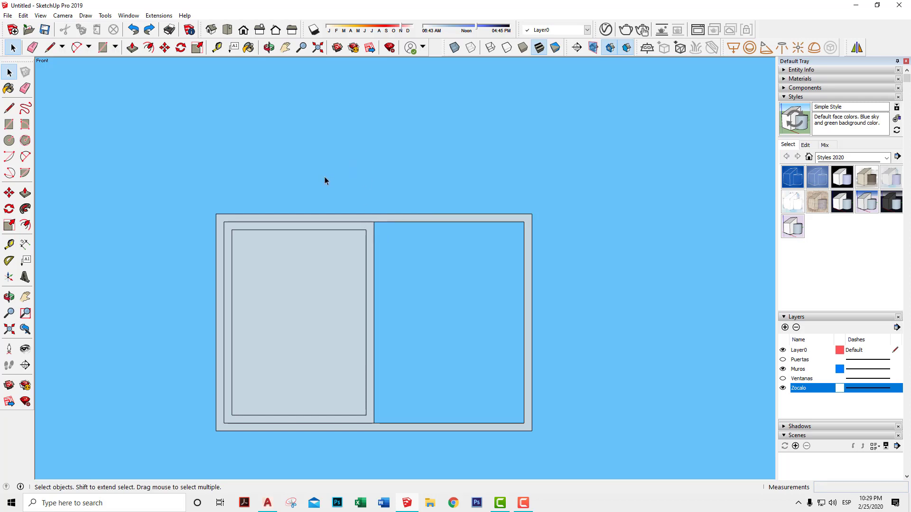
Move the panel divider edges 0.02 m to the right along the red axis
left_click_drag(325, 176, 423, 458)
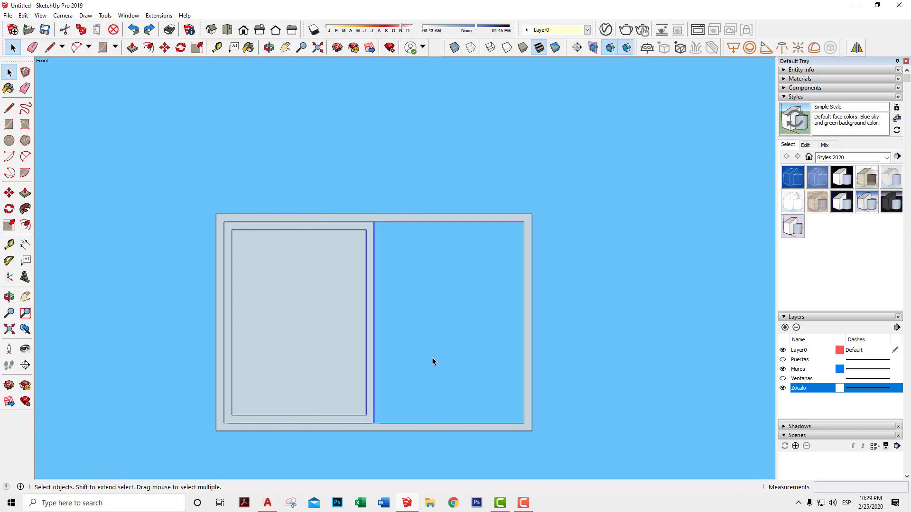
key("m")
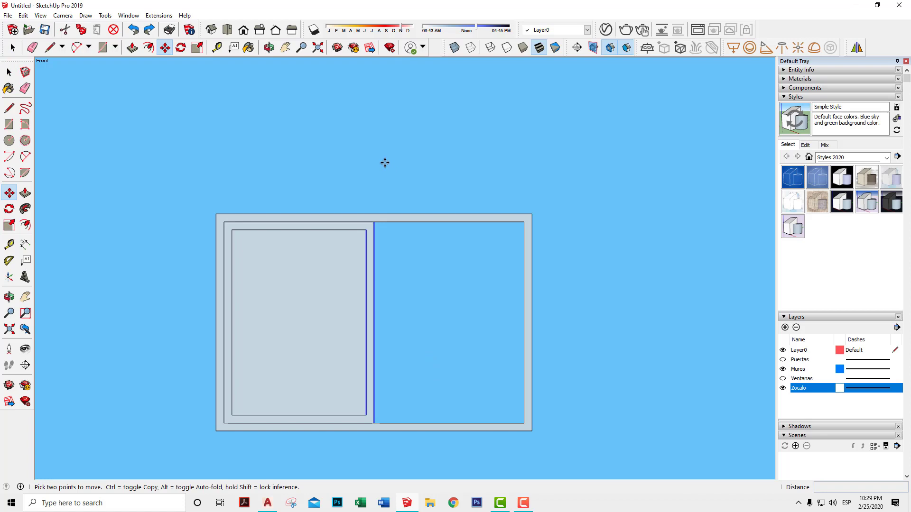
left_click(382, 160)
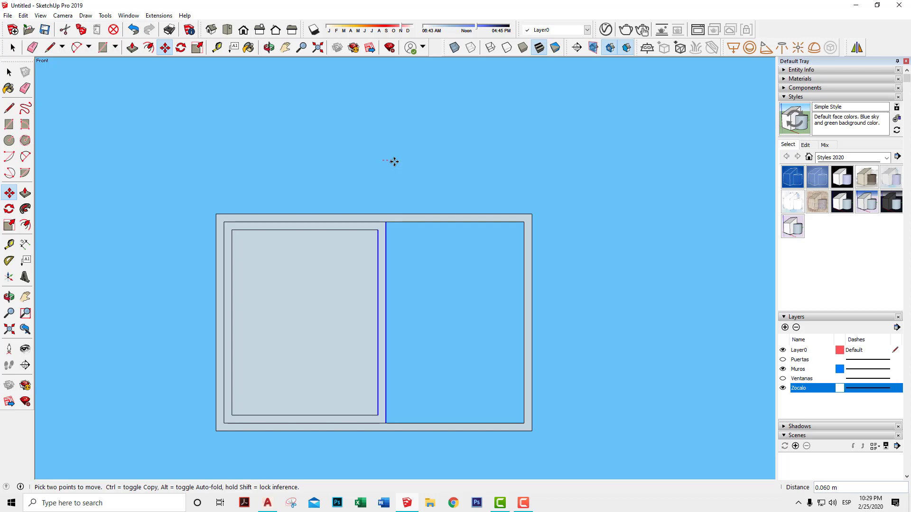
type(".02")
key("Return")
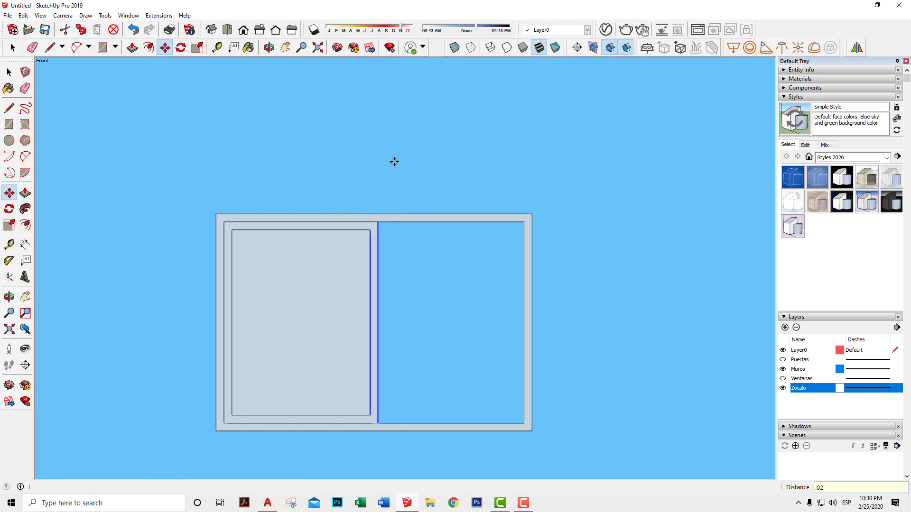
key("space")
Check the divider's new position with Tape Measure, then clear the selection
left_click(9, 244)
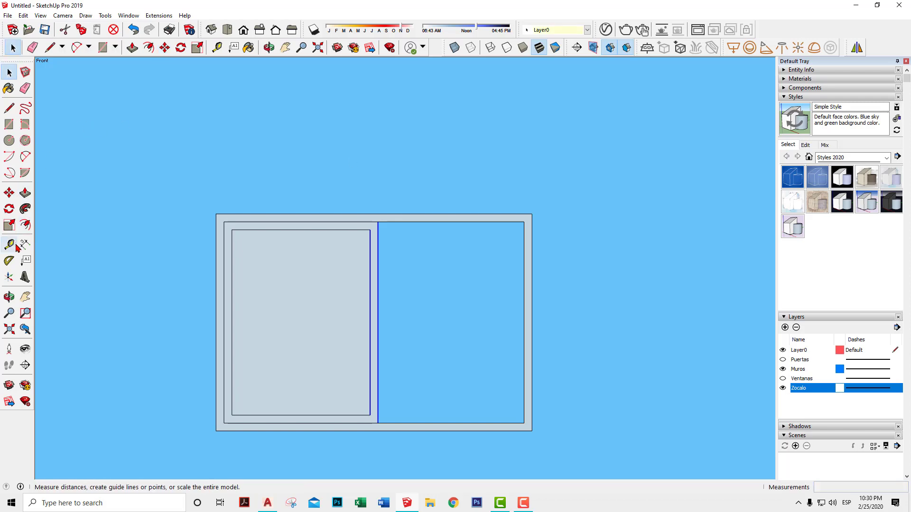
left_click(374, 214)
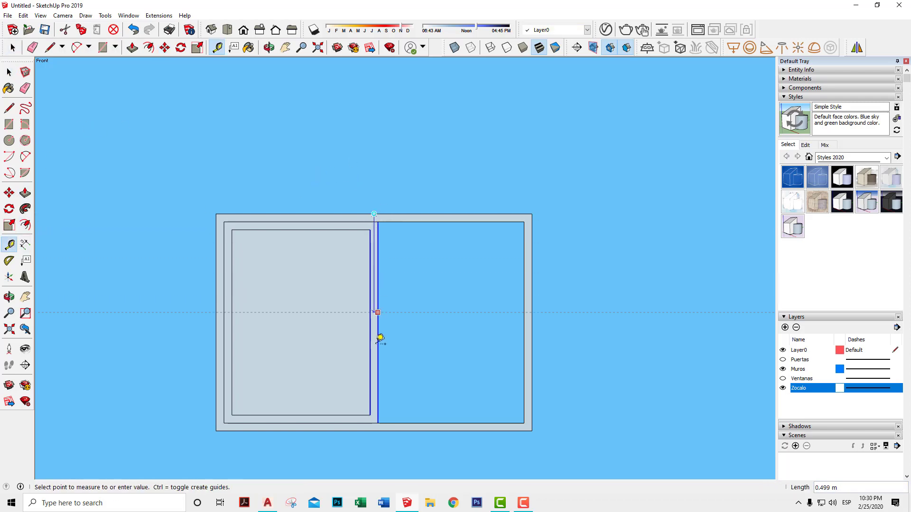
left_click(377, 435)
key("space")
left_click(441, 304)
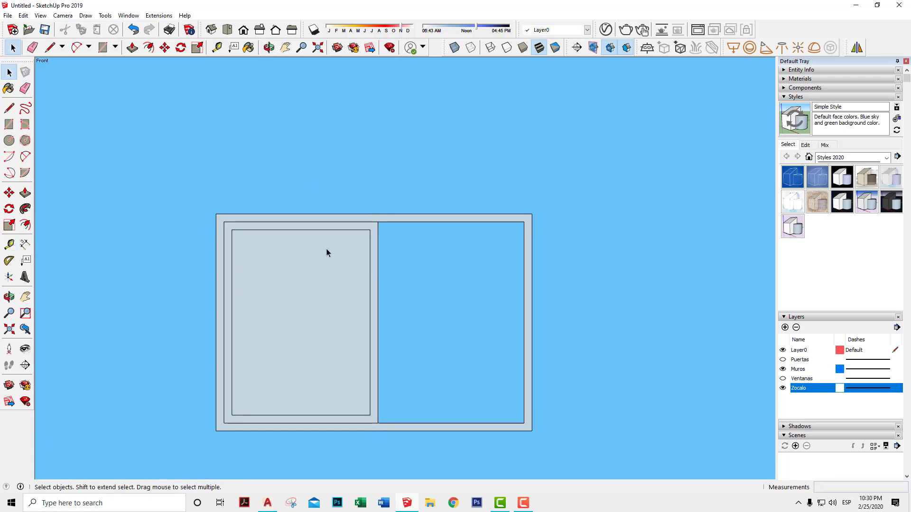
Make the outer window frame's face and edges into a group
mouse_move(326, 252)
middle_mouse_down()
mouse_move(508, 431)
mouse_move(488, 356)
mouse_move(411, 326)
mouse_move(401, 332)
middle_mouse_up()
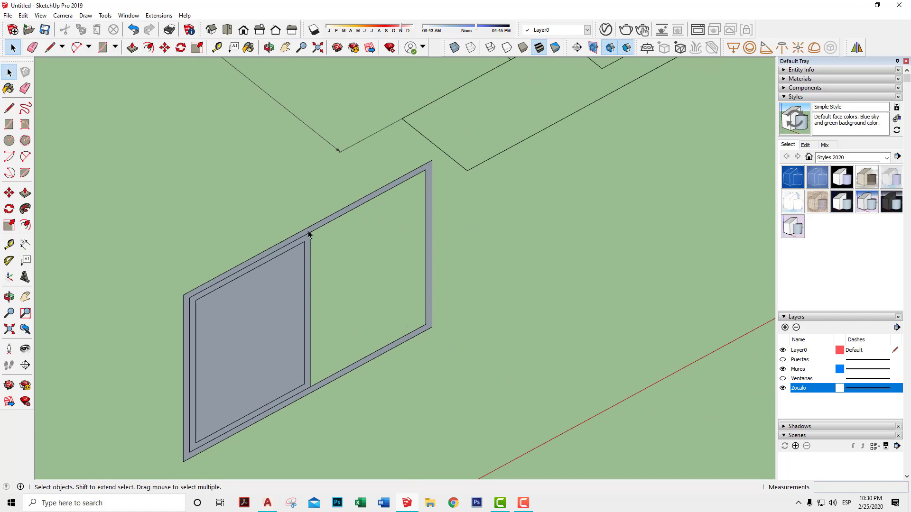
scroll(308, 233, "up", 1)
scroll(308, 234, "up", 1)
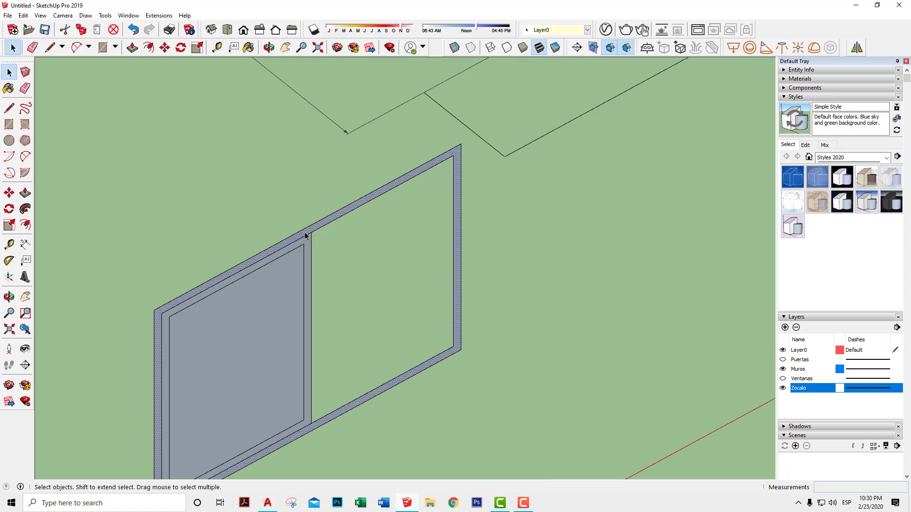
double_click(304, 232)
right_click(305, 233)
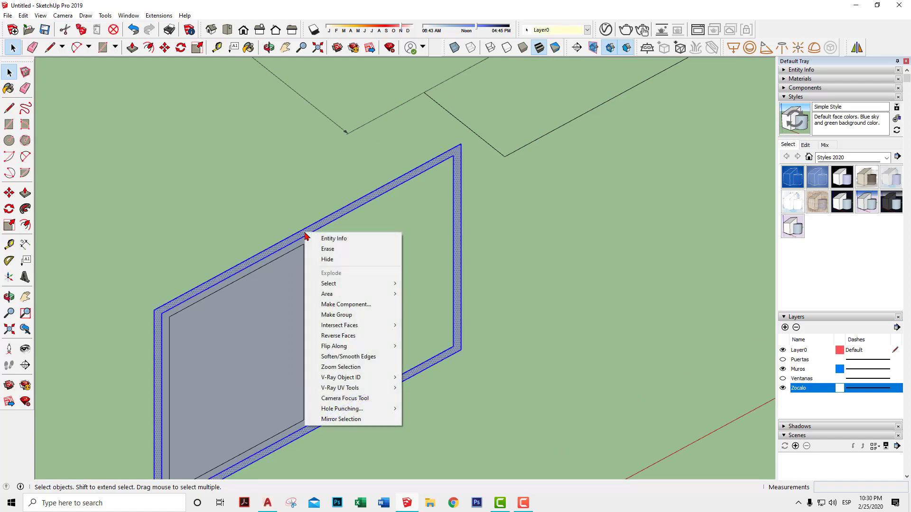
left_click(343, 315)
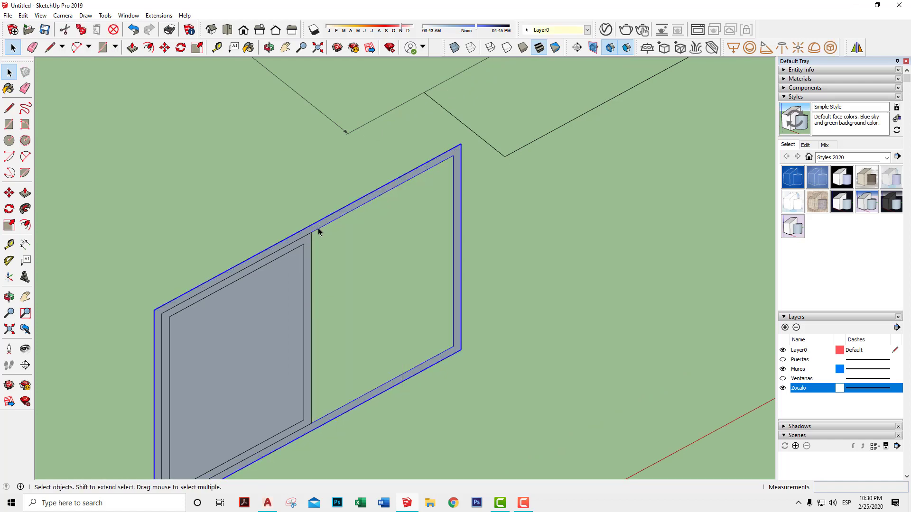
Inside the frame group, push/pull the frame face out 0.08 m, then exit the group
double_click(317, 226)
key("p")
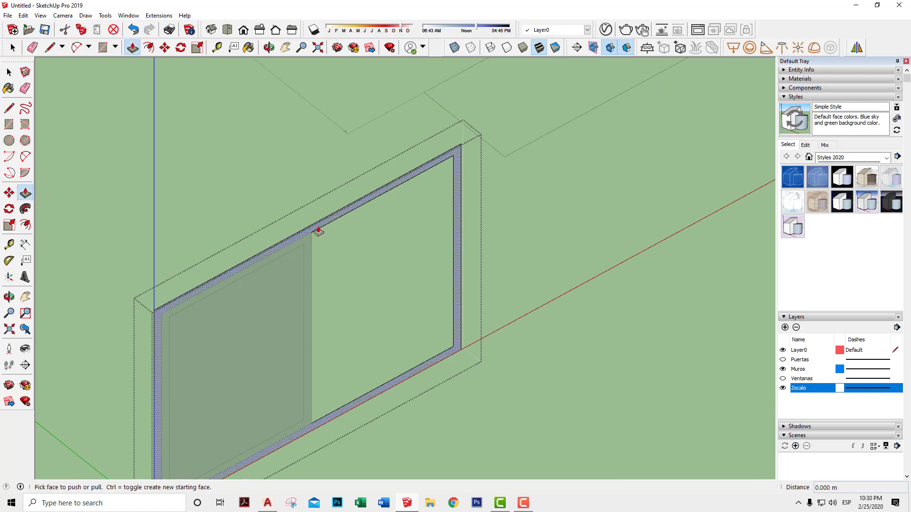
left_click(316, 228)
left_click(310, 211)
type(".08")
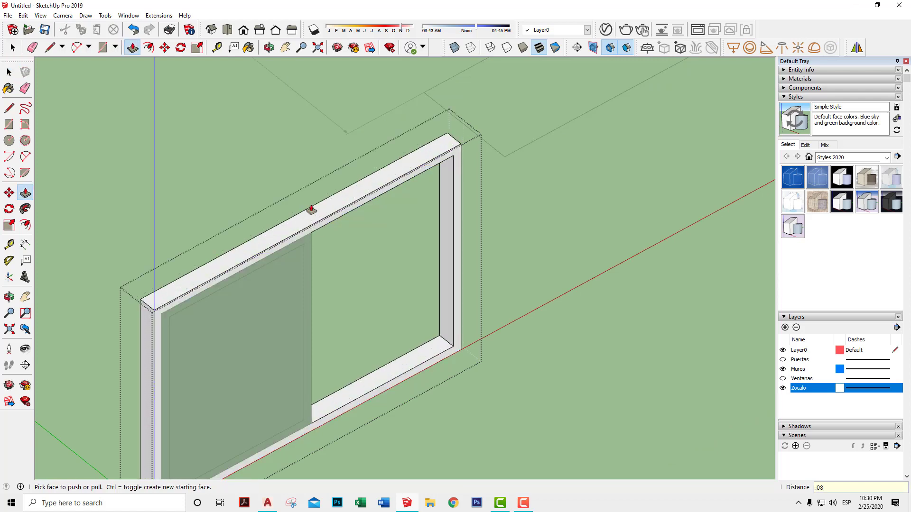
key("Return")
key("space")
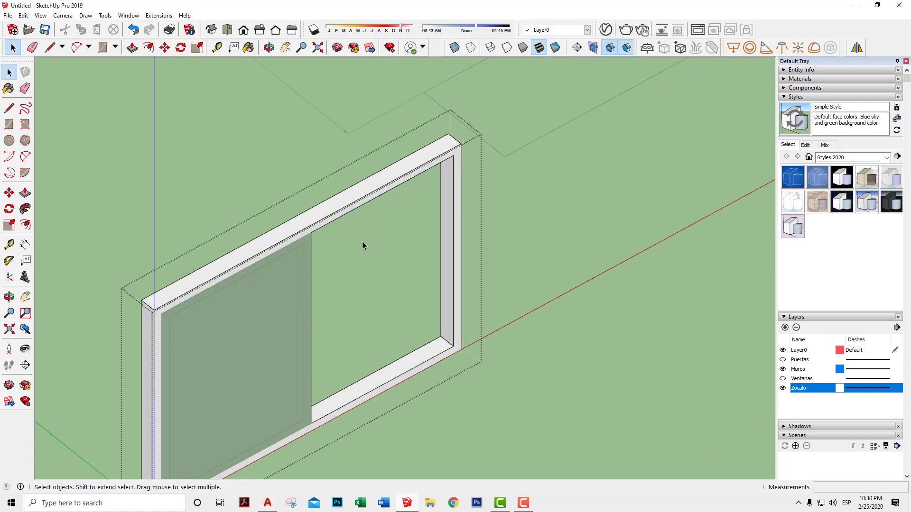
left_click(365, 242)
scroll(376, 258, "down", 1)
middle_click_drag(376, 258, 409, 199, "shift")
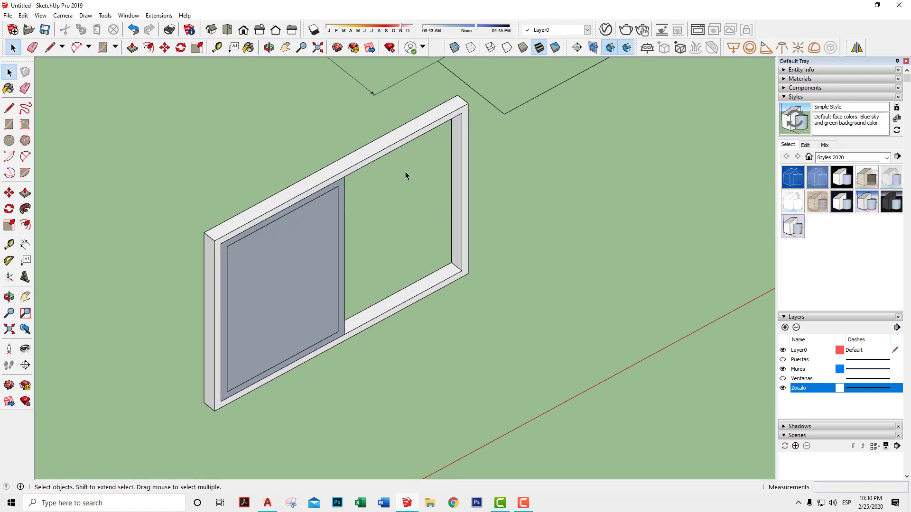
scroll(380, 230, "up", 1)
scroll(372, 250, "up", 1)
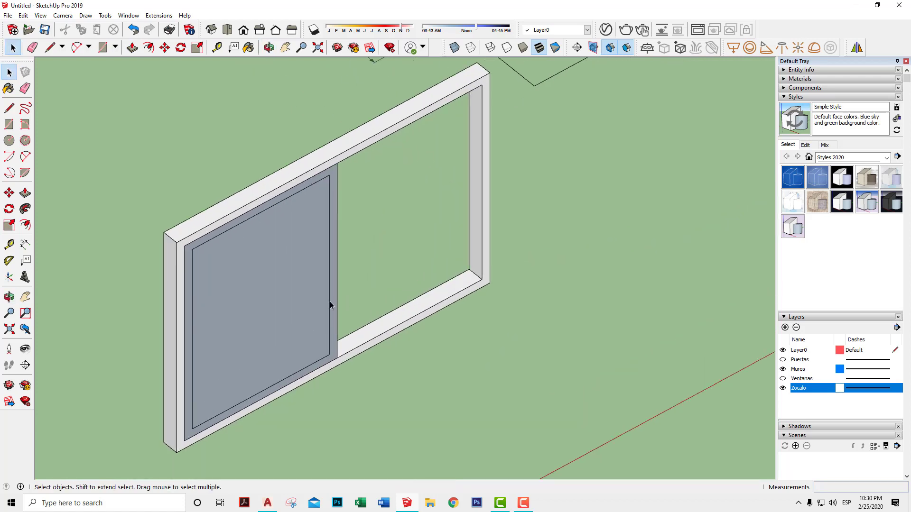
scroll(331, 305, "up", 1)
Group the left sliding panel's frame and glass as one sash group
left_click(335, 340)
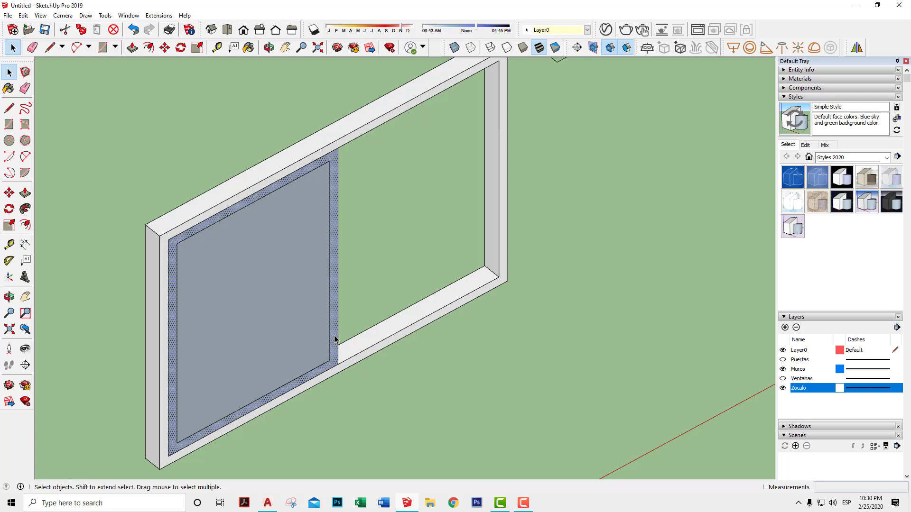
triple_click(314, 321)
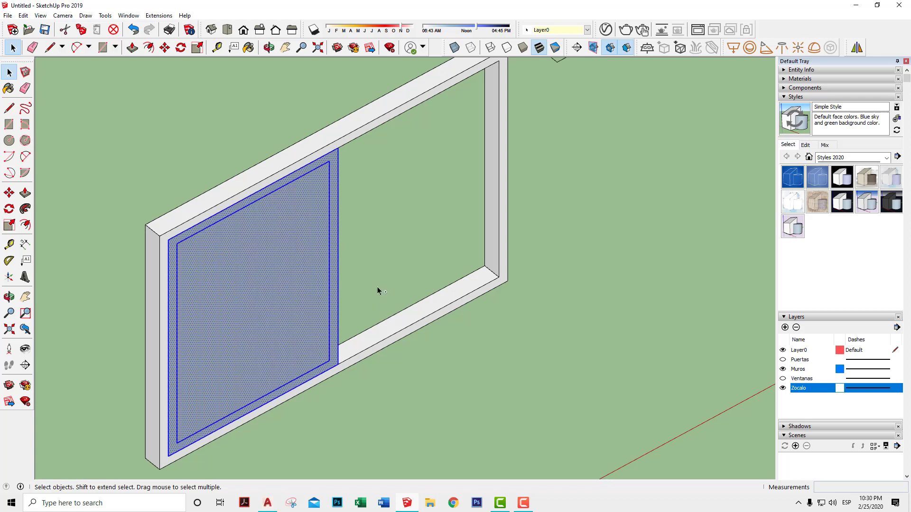
right_click(294, 282)
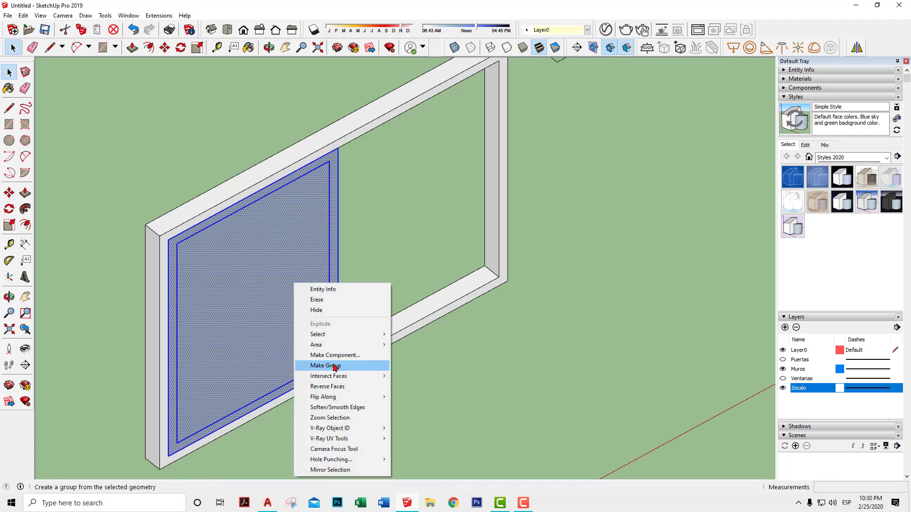
left_click(334, 366)
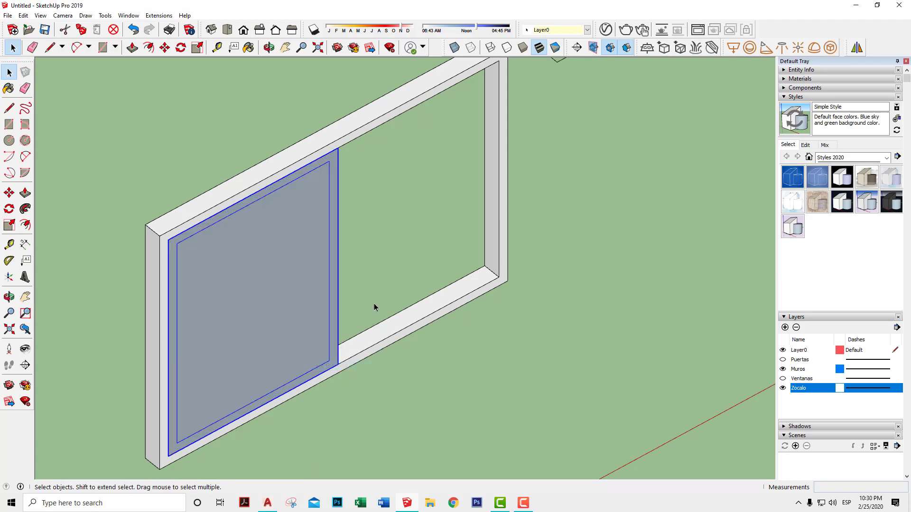
double_click(307, 304)
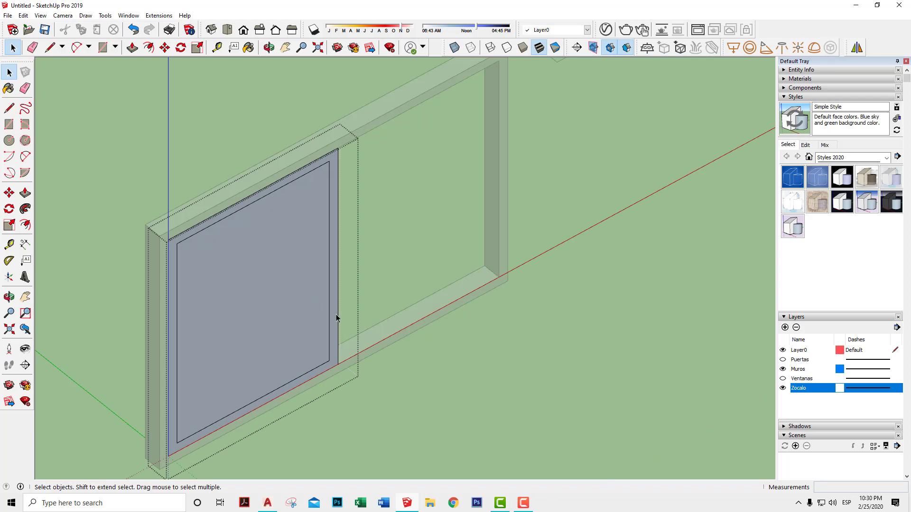
Extrude the sash frame 0.05 m into depth
key("p")
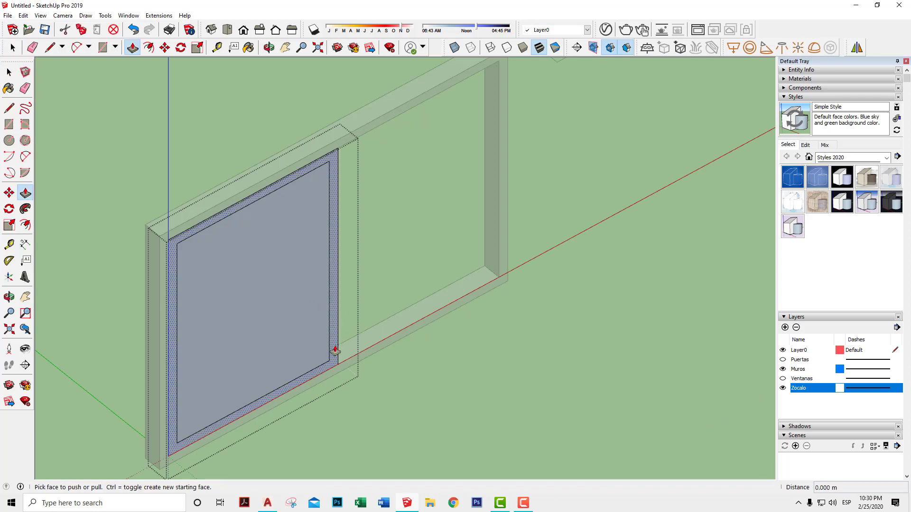
left_click(335, 351)
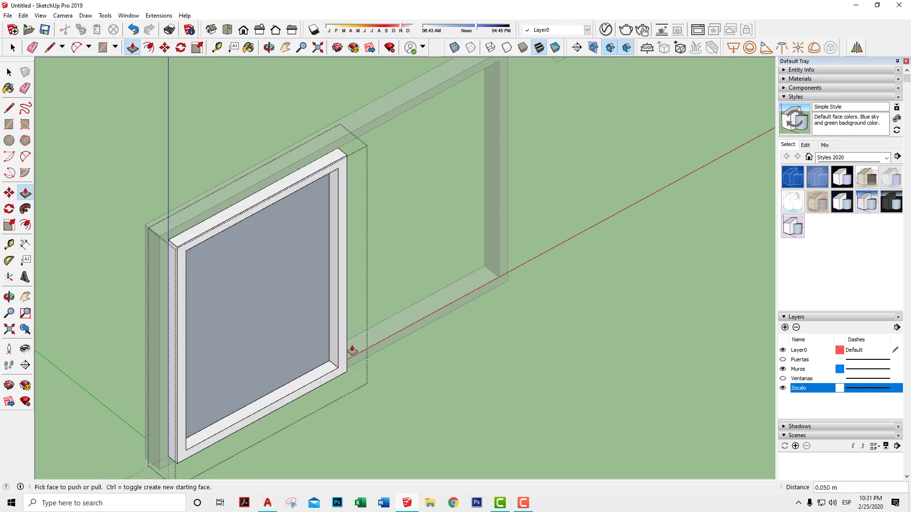
type(".015")
key("Return")
Push the glass pane in 0.015 m to recess it inside the sash frame
mouse_move(209, 299)
middle_mouse_down()
mouse_move(250, 296)
mouse_move(582, 350)
middle_mouse_up()
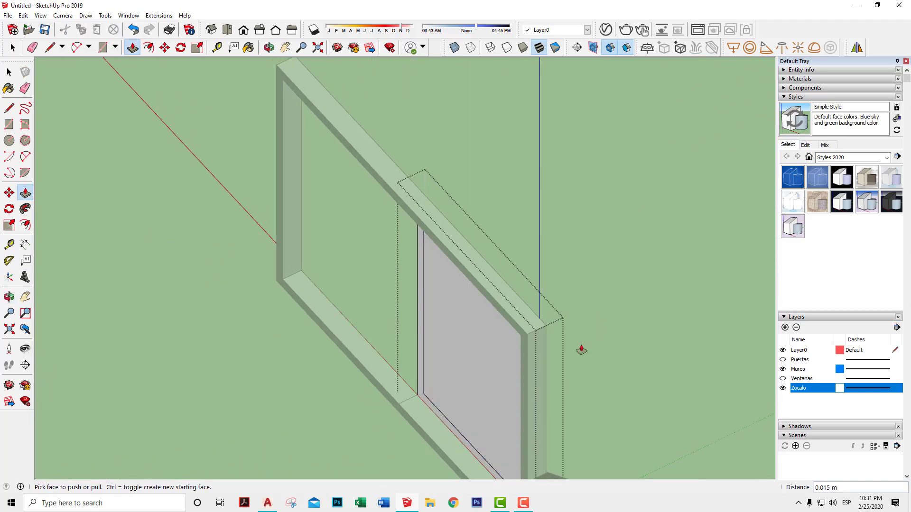
left_click(420, 361)
type(".")
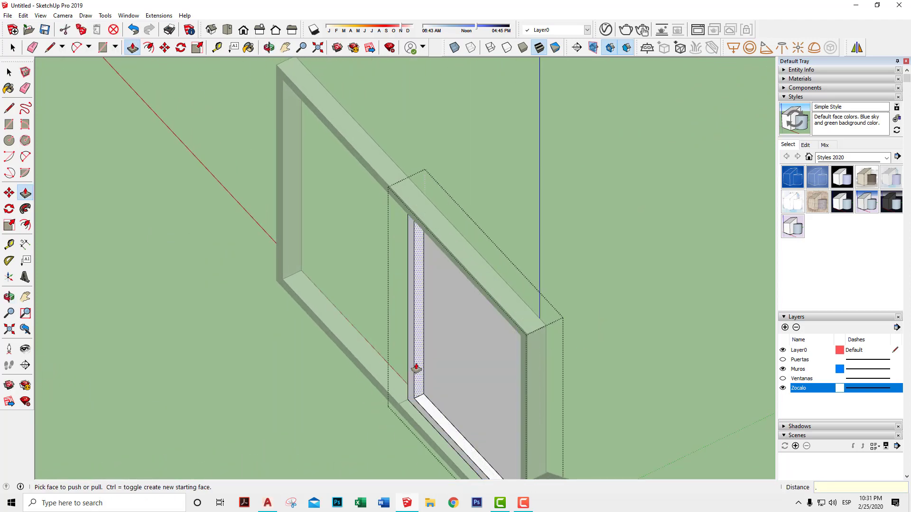
key("Return")
key("space")
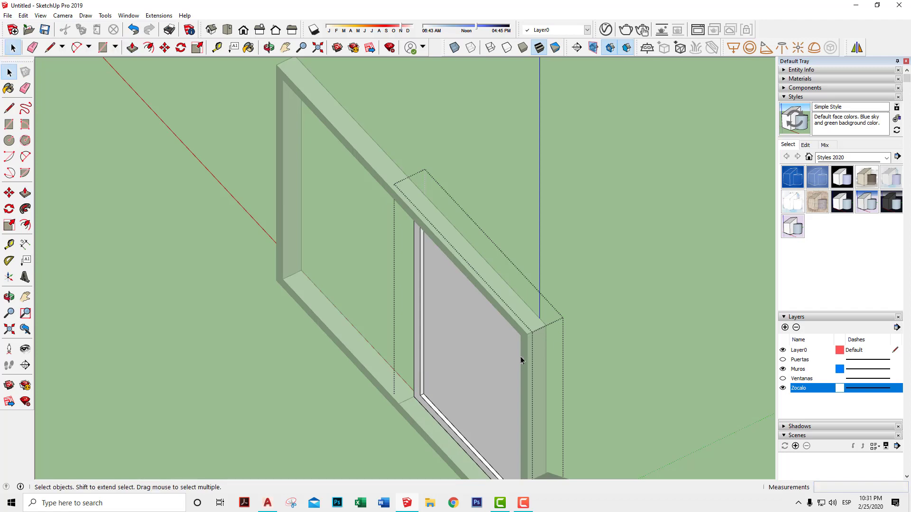
mouse_move(562, 347)
middle_mouse_down()
mouse_move(560, 325)
mouse_move(275, 283)
mouse_move(386, 346)
mouse_move(415, 230)
middle_mouse_up()
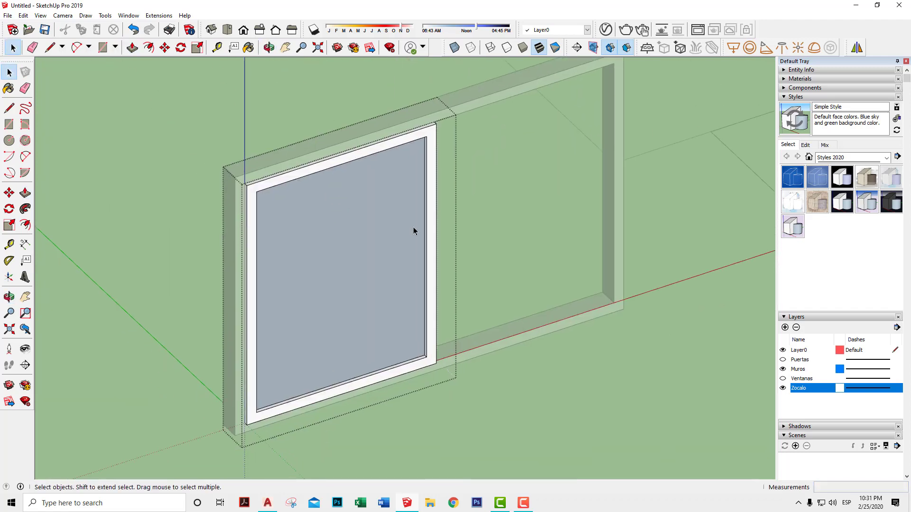
Reverse the sash's glass face so it faces outward
left_click(342, 260)
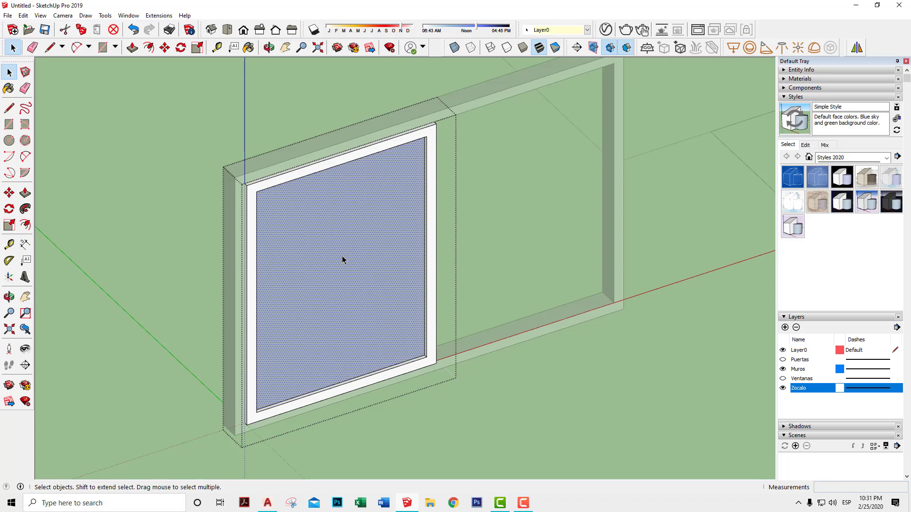
right_click(342, 260)
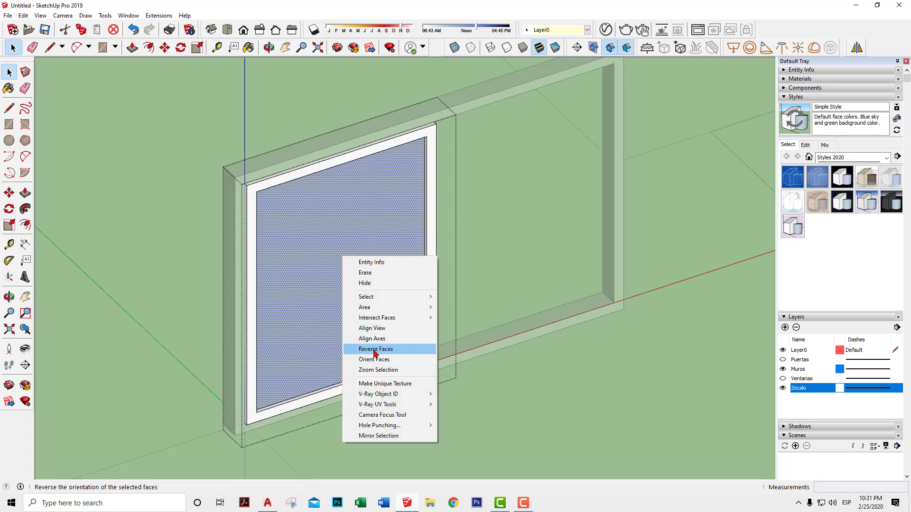
left_click(375, 352)
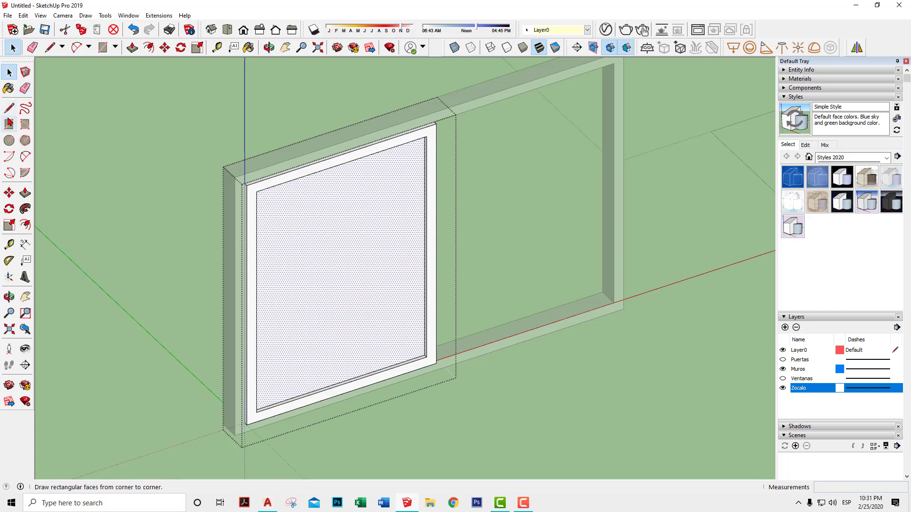
Paint the glass pane with Glass and Mirrors > Translucent Glass Blue
left_click(9, 89)
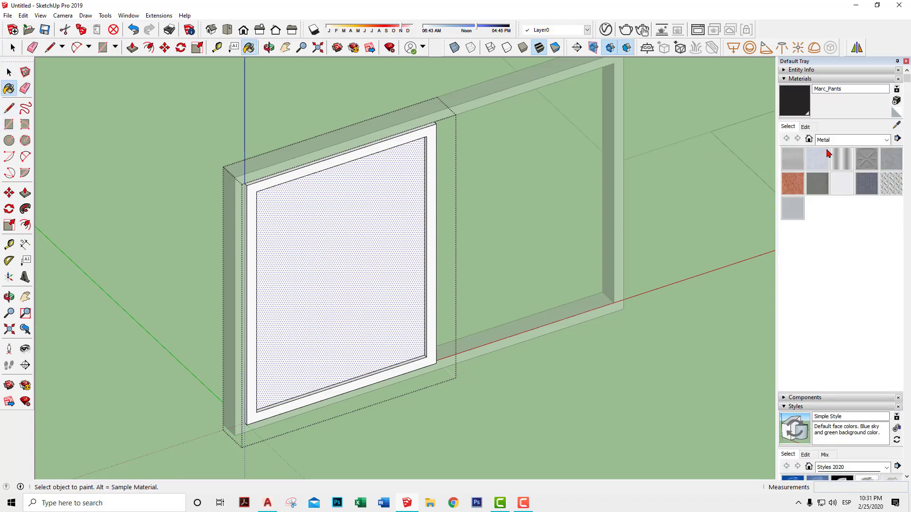
left_click(840, 142)
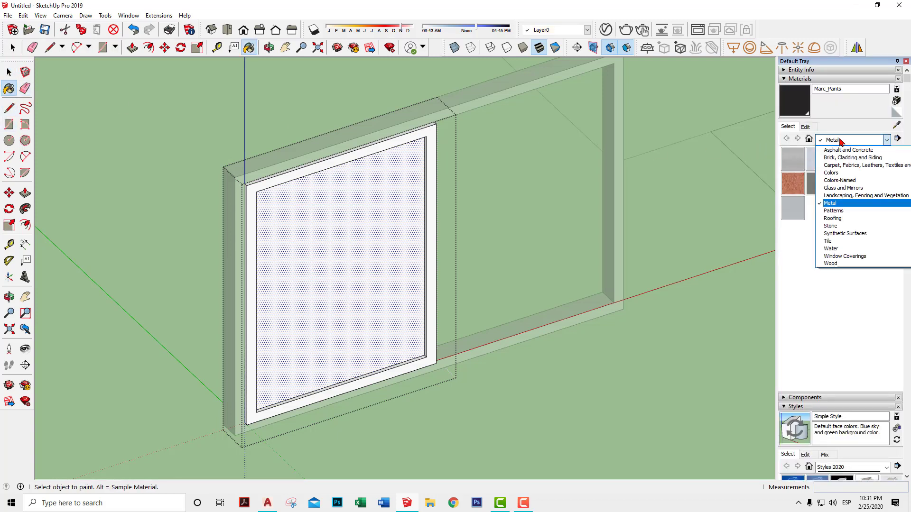
left_click(837, 188)
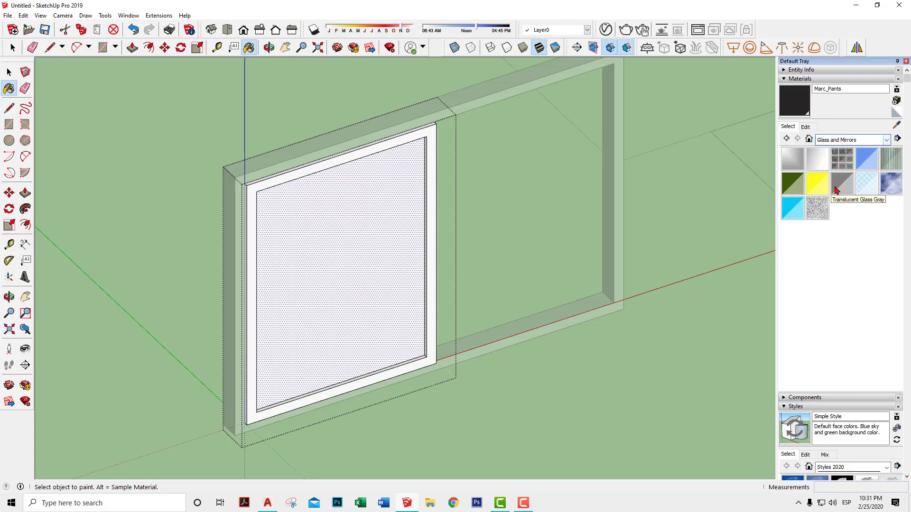
left_click(870, 163)
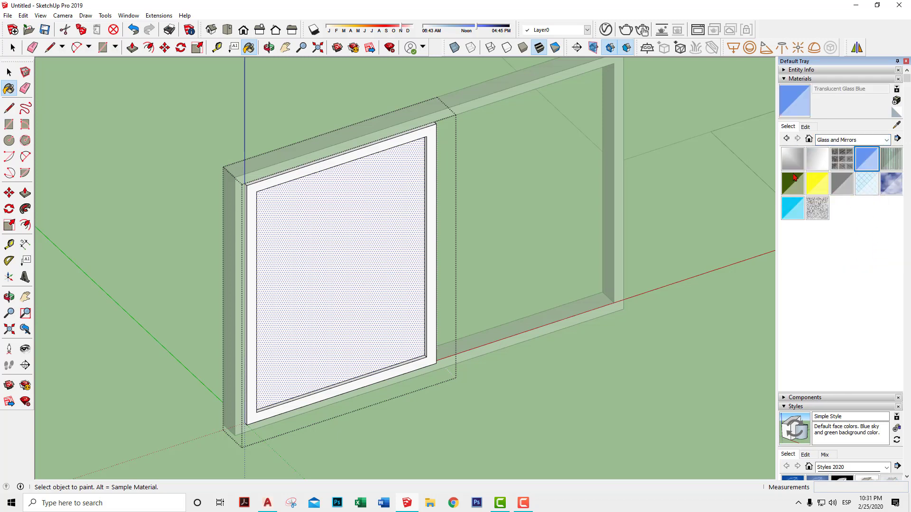
left_click(374, 218)
Exit the sash group, select the sash, and orbit to inspect the window
mouse_move(611, 255)
middle_mouse_down()
mouse_move(600, 250)
mouse_move(586, 321)
mouse_move(531, 266)
mouse_move(470, 273)
mouse_move(451, 330)
mouse_move(467, 325)
mouse_move(178, 301)
middle_mouse_up()
key("space")
left_click(445, 333)
mouse_move(345, 291)
middle_mouse_down()
mouse_move(587, 267)
mouse_move(368, 317)
mouse_move(604, 301)
mouse_move(378, 358)
mouse_move(668, 383)
mouse_move(420, 364)
mouse_move(535, 354)
mouse_move(520, 346)
middle_mouse_up()
scroll(428, 363, "up", 2)
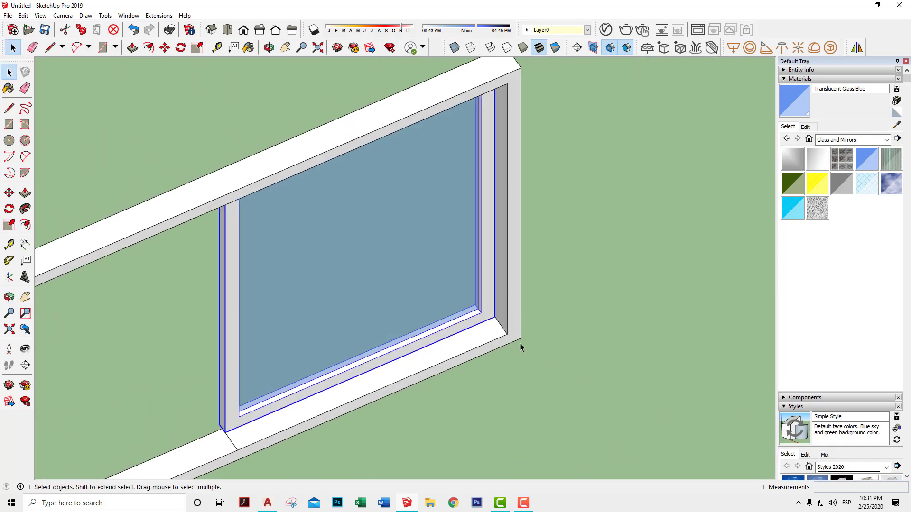
scroll(496, 346, "up", 2)
scroll(467, 316, "up", 2)
key("m")
scroll(467, 317, "up", 1)
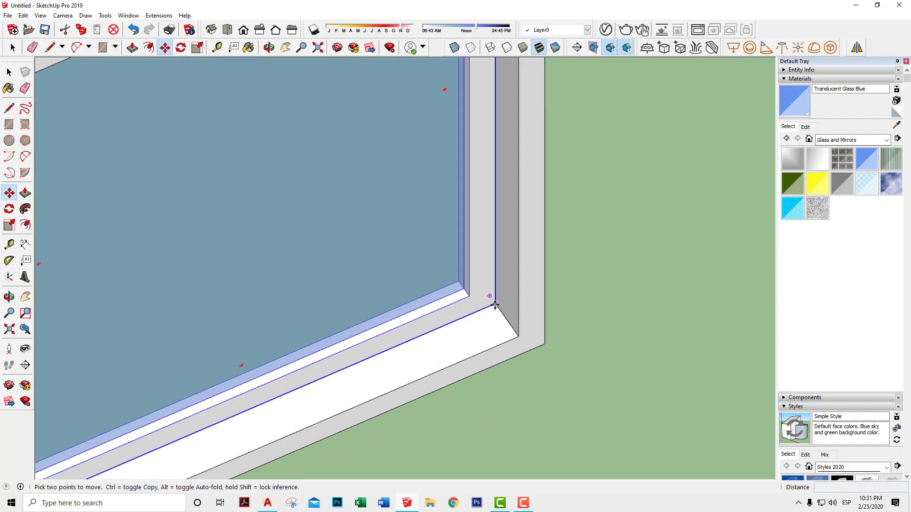
Move the sash group into the outer window frame's corner
left_click(494, 303)
left_click(519, 334)
scroll(433, 341, "down", 3)
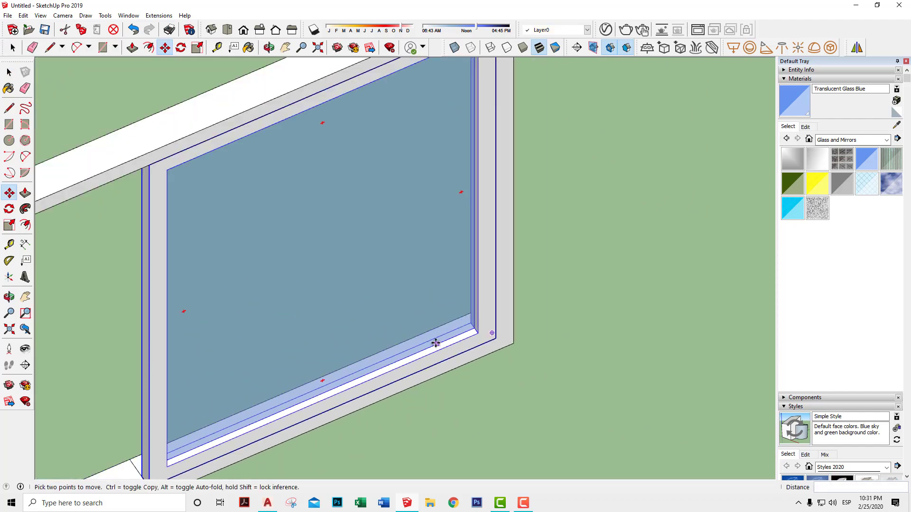
scroll(332, 360, "down", 2)
scroll(294, 384, "down", 1)
middle_click_drag(276, 395, 620, 356)
key("space")
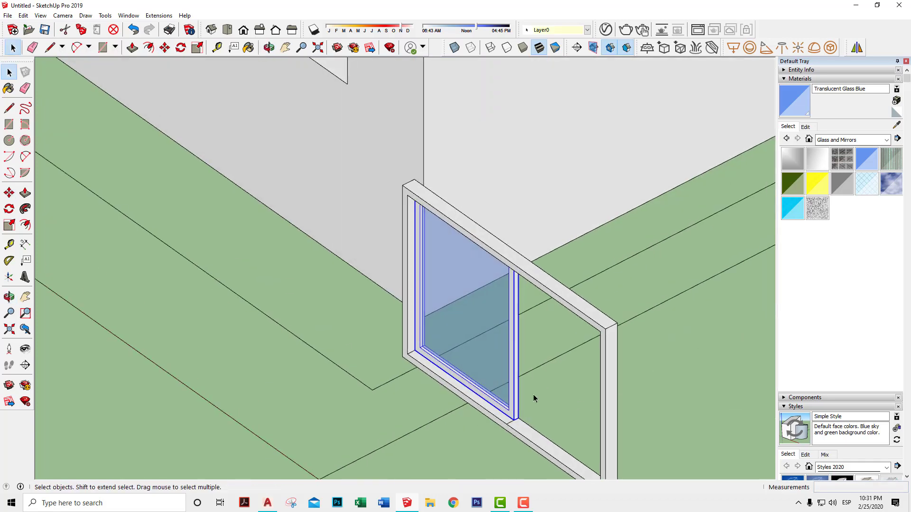
Switch the camera to Perspective and zoom in on the window
mouse_move(533, 397)
middle_mouse_down()
mouse_move(559, 390)
mouse_move(480, 284)
mouse_move(524, 306)
middle_mouse_up()
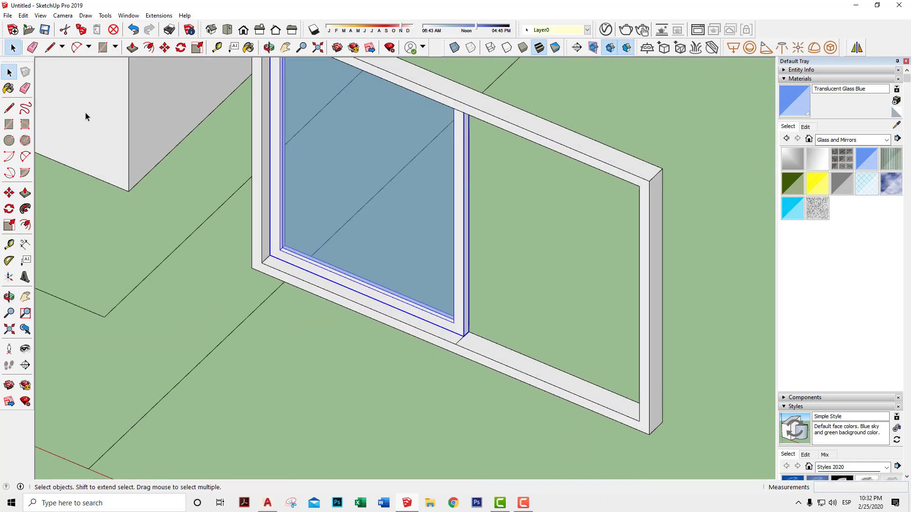
left_click(63, 16)
left_click(71, 70)
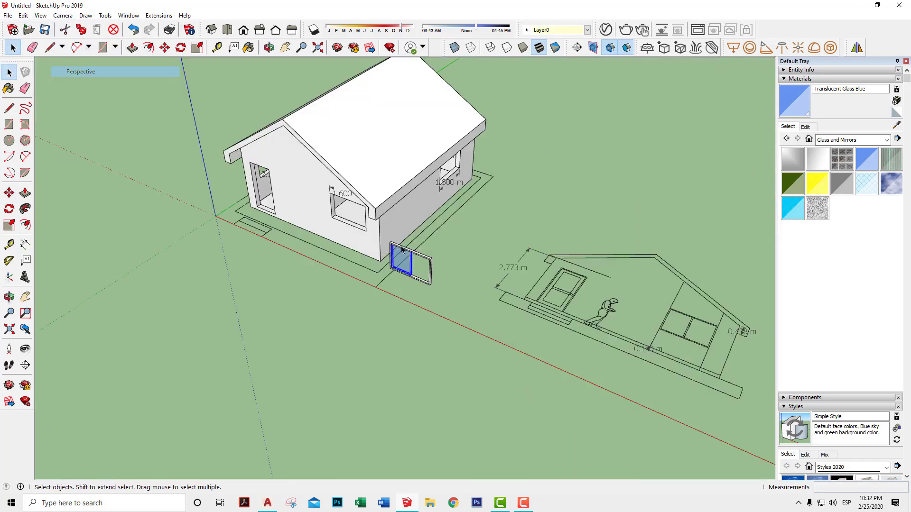
scroll(390, 248, "up", 3)
scroll(390, 279, "up", 3)
scroll(318, 332, "up", 2)
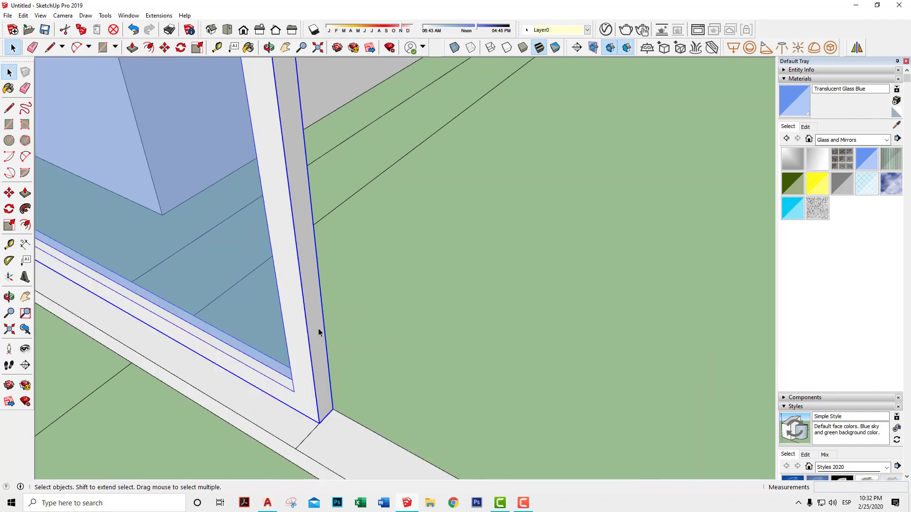
scroll(368, 320, "down", 3)
scroll(393, 319, "up", 1)
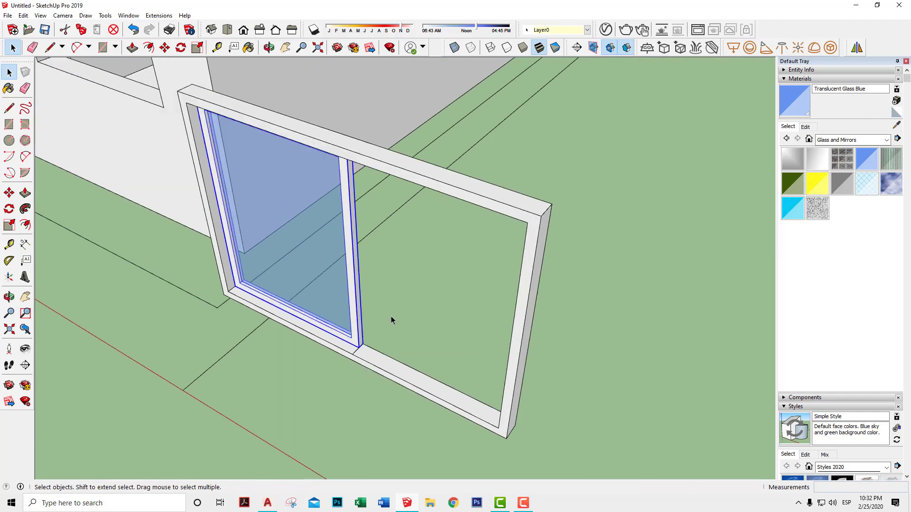
scroll(392, 319, "up", 1)
scroll(392, 320, "up", 2)
Place a copy of the sash beside the original
key("m")
scroll(240, 311, "up", 1)
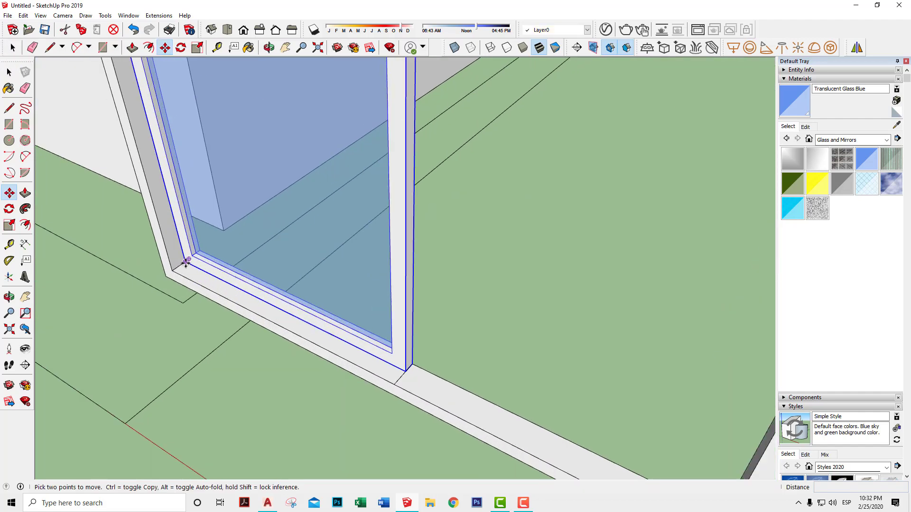
left_click(187, 262)
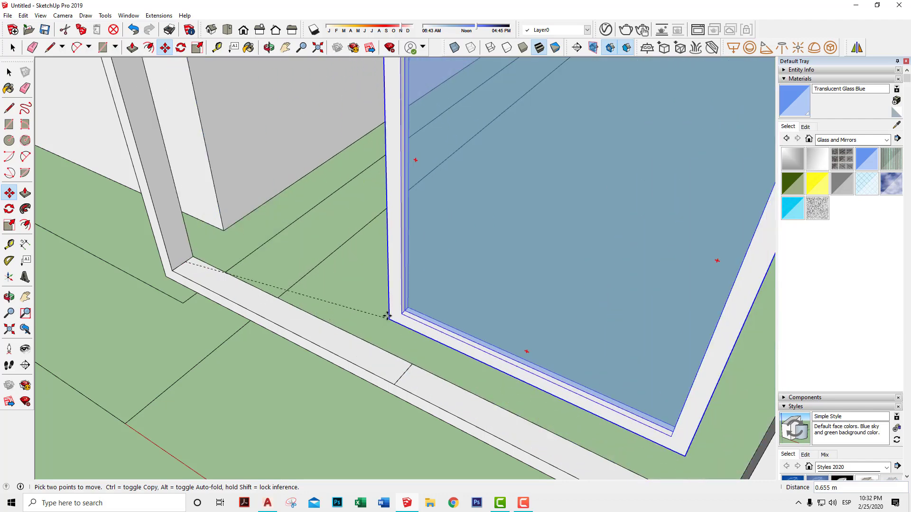
key("ctrl")
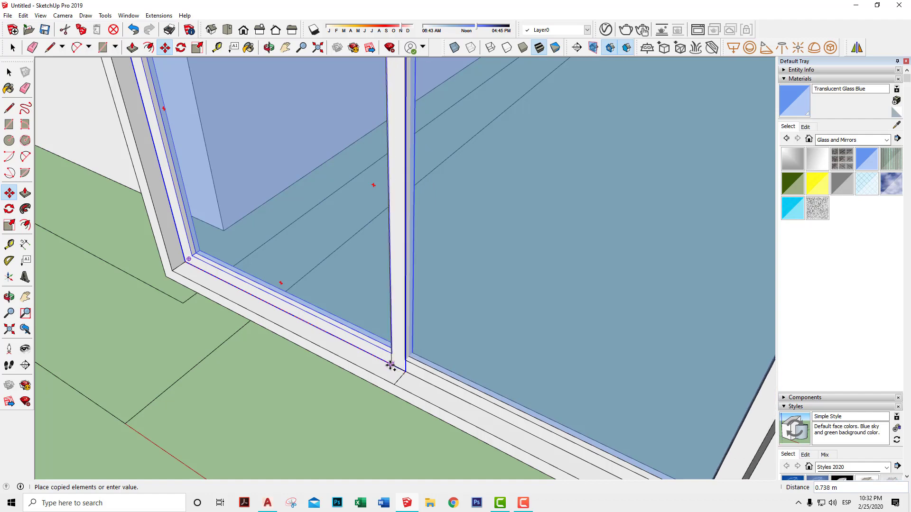
left_click(405, 372)
middle_click_drag(405, 372, 446, 384)
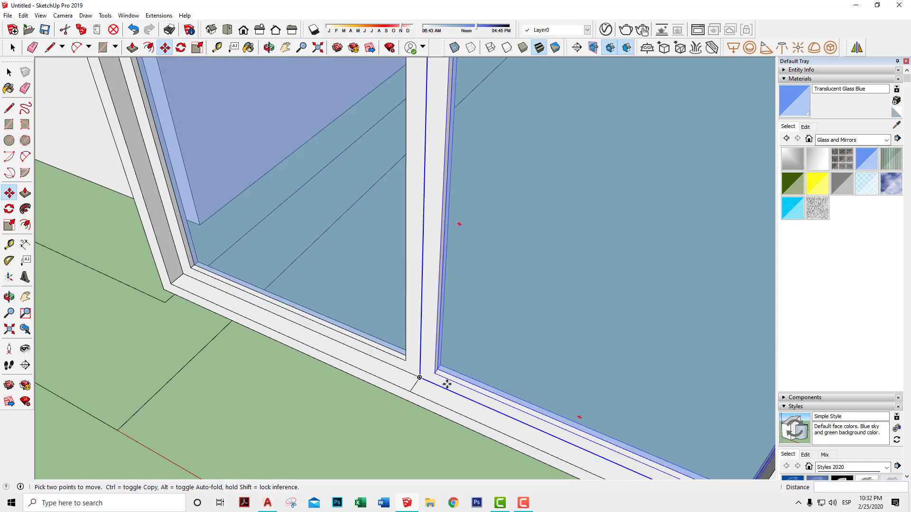
scroll(447, 384, "up", 2)
scroll(454, 377, "up", 1)
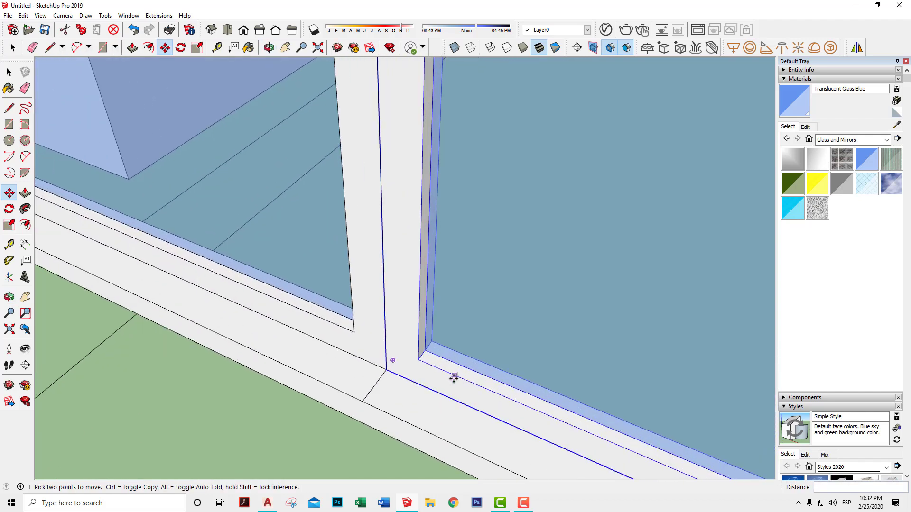
Shift the copied sash 0.040 m left so it overlaps the original
left_click(418, 284)
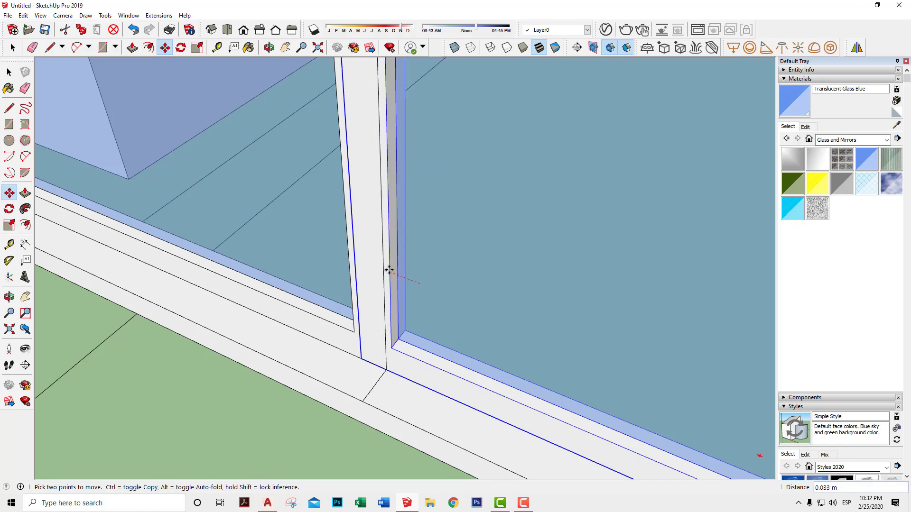
left_click(386, 270)
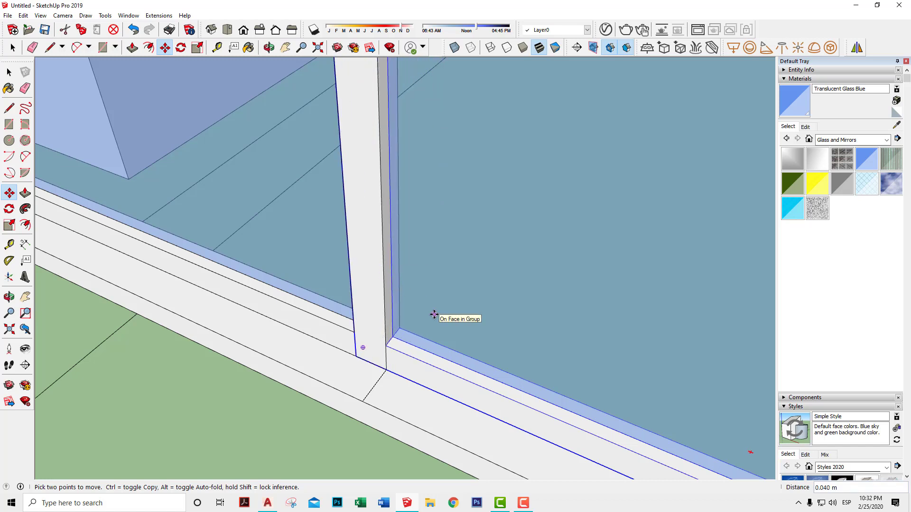
scroll(434, 315, "down", 1)
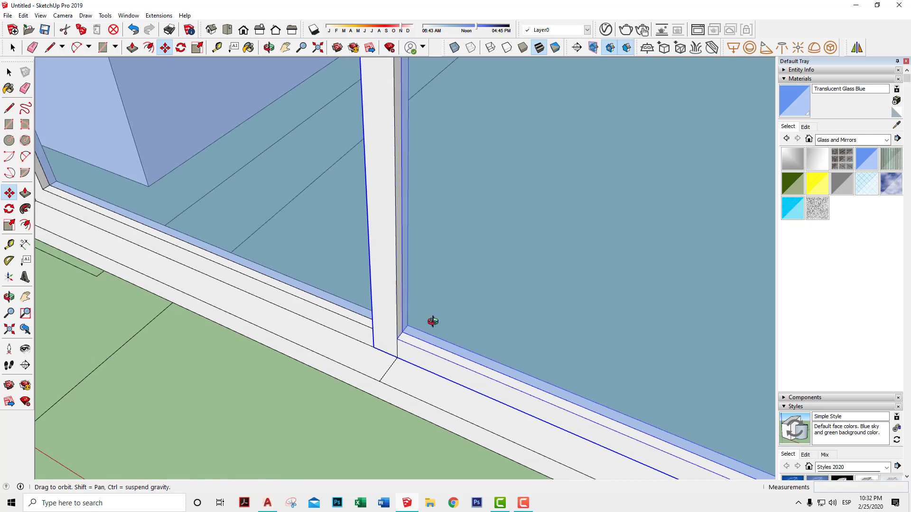
scroll(418, 337, "up", 2)
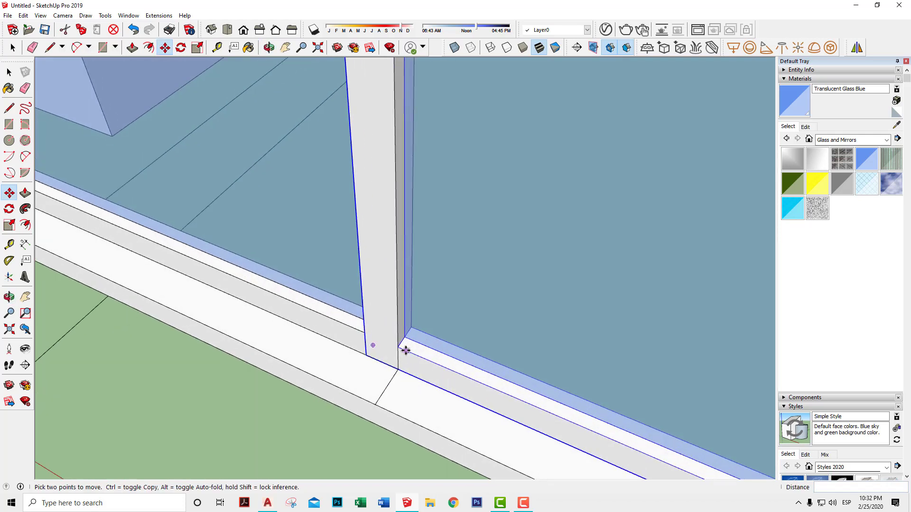
Move the middle mullion from its base corner to an offset 0.03 m along the sill
left_click(397, 374)
type(".03")
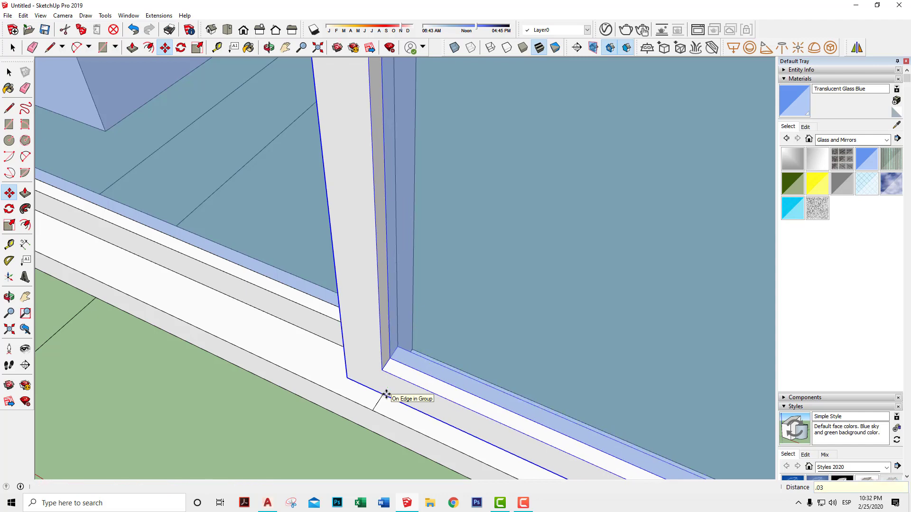
left_click(385, 393)
mouse_move(375, 385)
middle_mouse_down()
mouse_move(667, 308)
mouse_move(411, 341)
mouse_move(542, 263)
mouse_move(523, 286)
mouse_move(634, 212)
middle_mouse_up()
key("space")
left_click(506, 350)
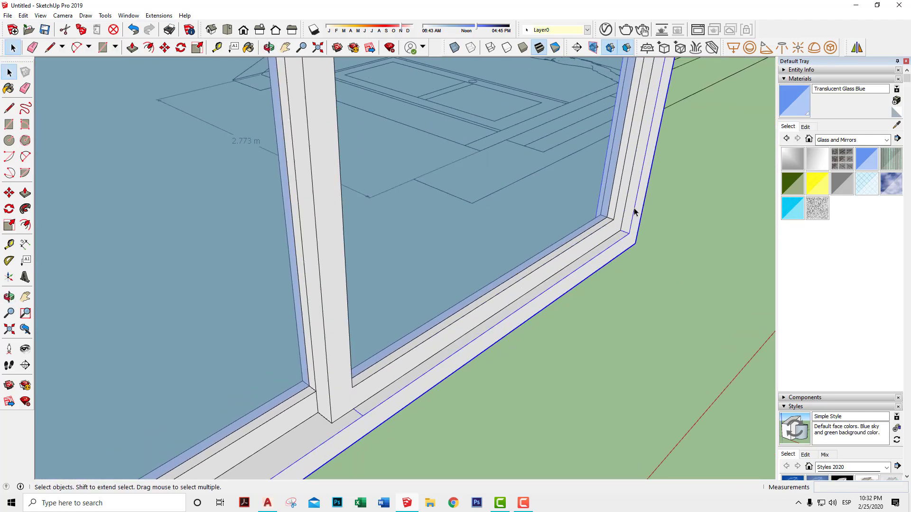
scroll(631, 221, "up", 3)
scroll(500, 320, "down", 5)
scroll(500, 320, "down", 3)
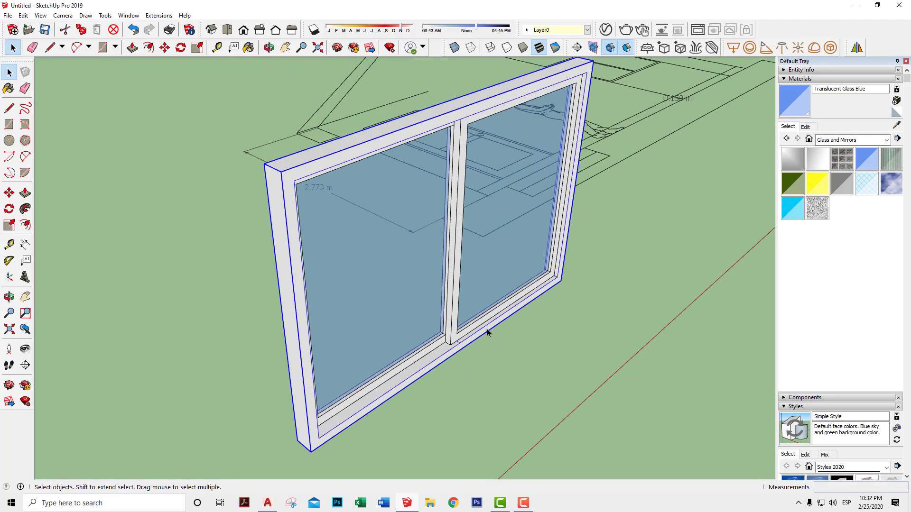
mouse_move(488, 330)
middle_mouse_down()
mouse_move(311, 342)
mouse_move(295, 295)
mouse_move(206, 219)
mouse_move(193, 162)
mouse_move(258, 138)
mouse_move(380, 236)
mouse_move(498, 370)
mouse_move(460, 389)
mouse_move(360, 378)
mouse_move(523, 331)
mouse_move(449, 294)
mouse_move(315, 256)
mouse_move(210, 257)
mouse_move(98, 279)
mouse_move(59, 297)
mouse_move(309, 314)
mouse_move(397, 332)
mouse_move(483, 364)
middle_mouse_up()
scroll(523, 331, "down", 2)
mouse_move(340, 344)
middle_mouse_down()
mouse_move(564, 244)
mouse_move(693, 233)
mouse_move(792, 321)
mouse_move(753, 340)
mouse_move(565, 332)
mouse_move(364, 368)
mouse_move(475, 379)
mouse_move(494, 206)
middle_mouse_up()
scroll(492, 383, "down", 2)
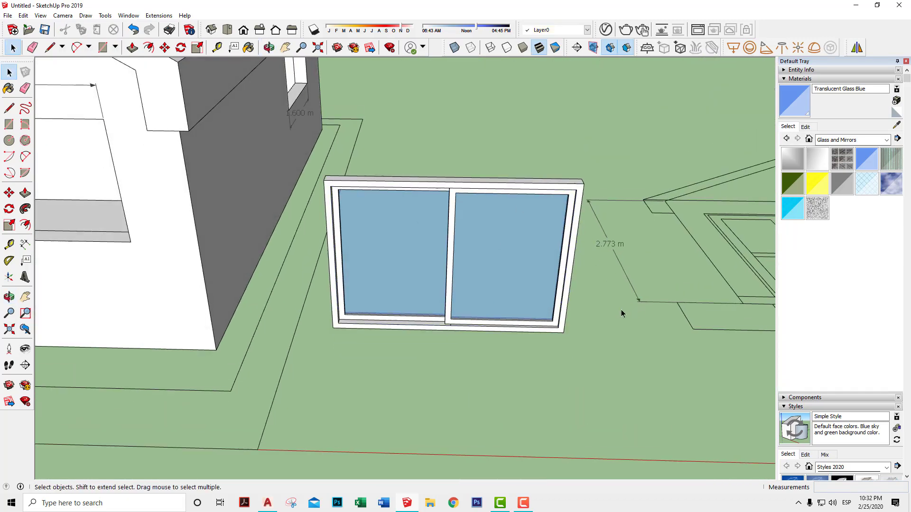
mouse_move(620, 309)
middle_mouse_down()
mouse_move(574, 201)
mouse_move(411, 193)
mouse_move(391, 219)
mouse_move(411, 285)
mouse_move(472, 362)
mouse_move(572, 355)
middle_mouse_up()
scroll(533, 329, "up", 2)
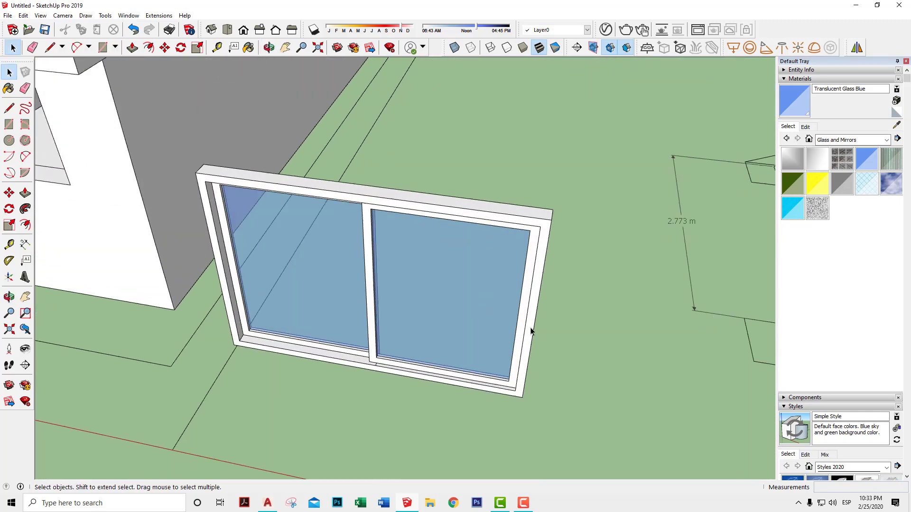
scroll(535, 322, "up", 2)
left_click(536, 322)
middle_click_drag(532, 319, 612, 269)
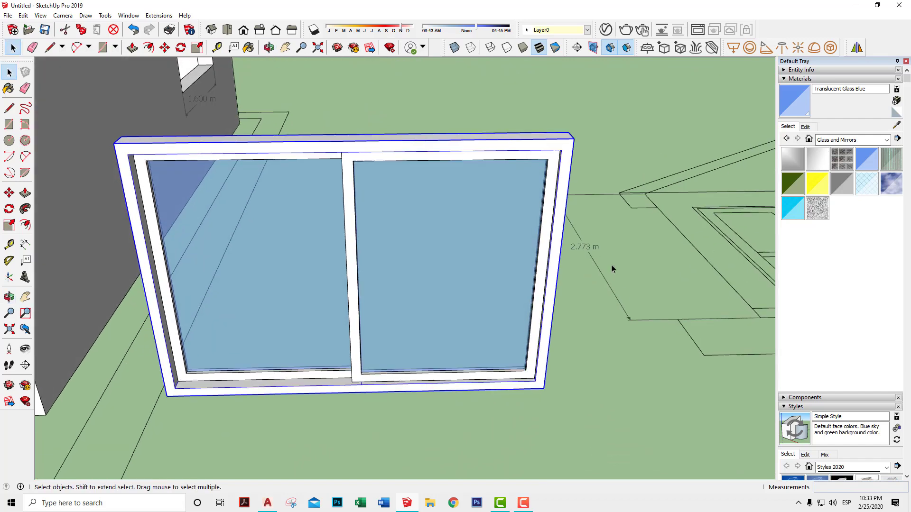
scroll(390, 352, "up", 1)
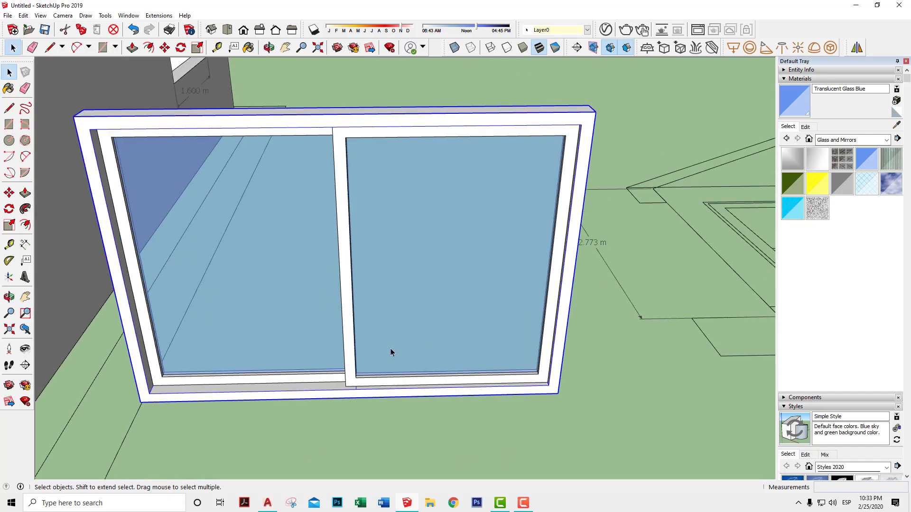
scroll(358, 377, "up", 1)
scroll(359, 373, "down", 1)
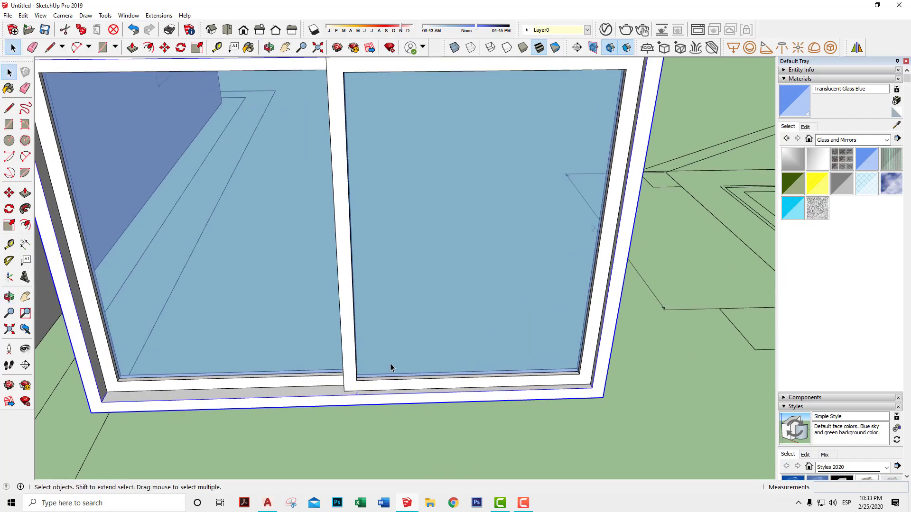
scroll(390, 368, "down", 2)
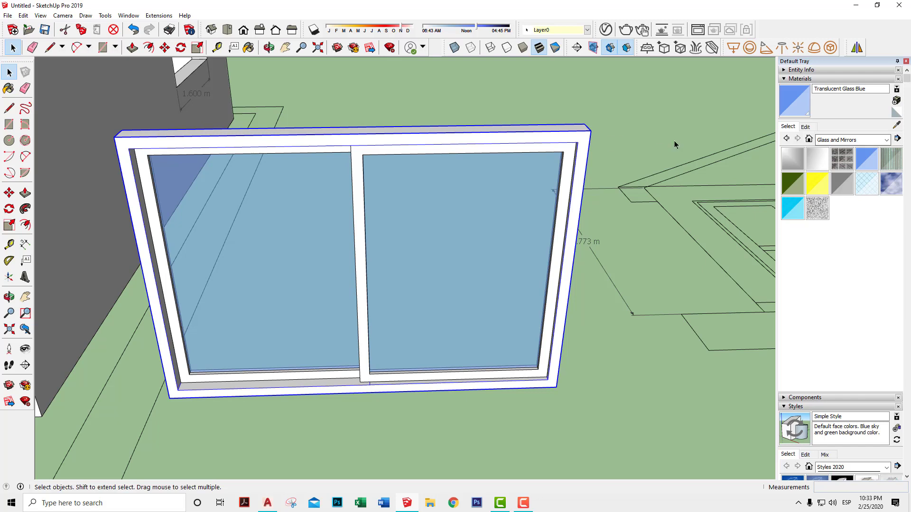
Paint the outer frame and both sash frames with Glass and Mirrors > Mirror 01
left_click(859, 141)
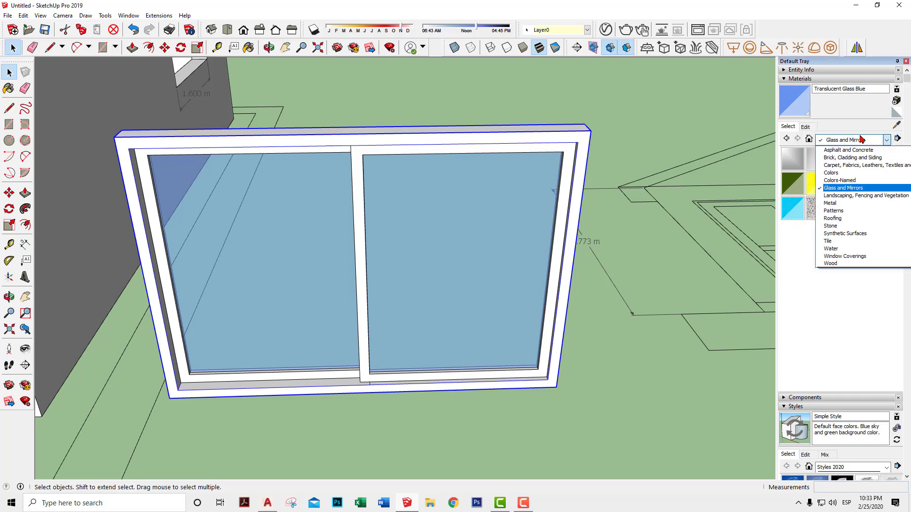
left_click(852, 172)
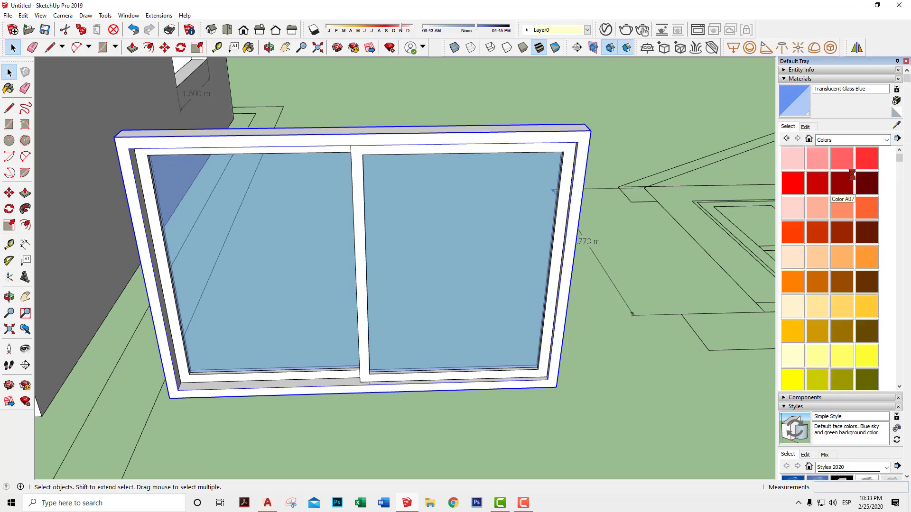
left_click(829, 141)
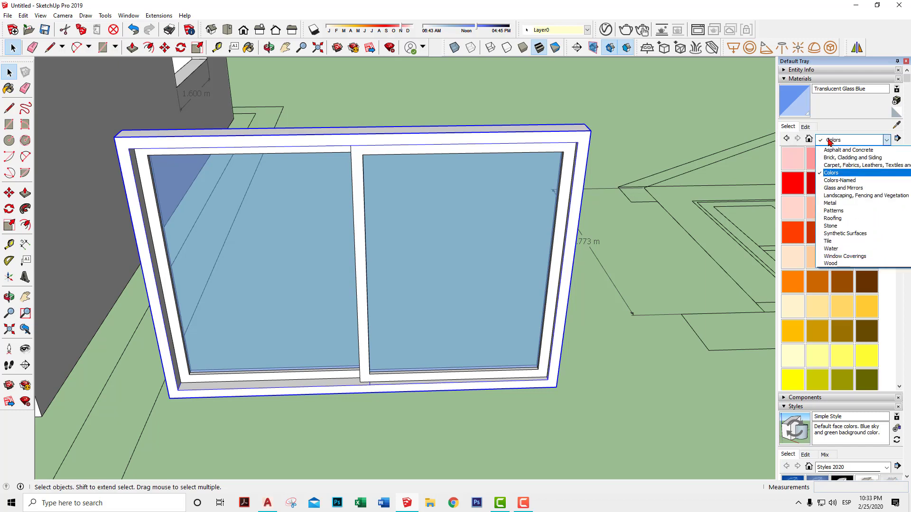
left_click(806, 128)
left_click(849, 140)
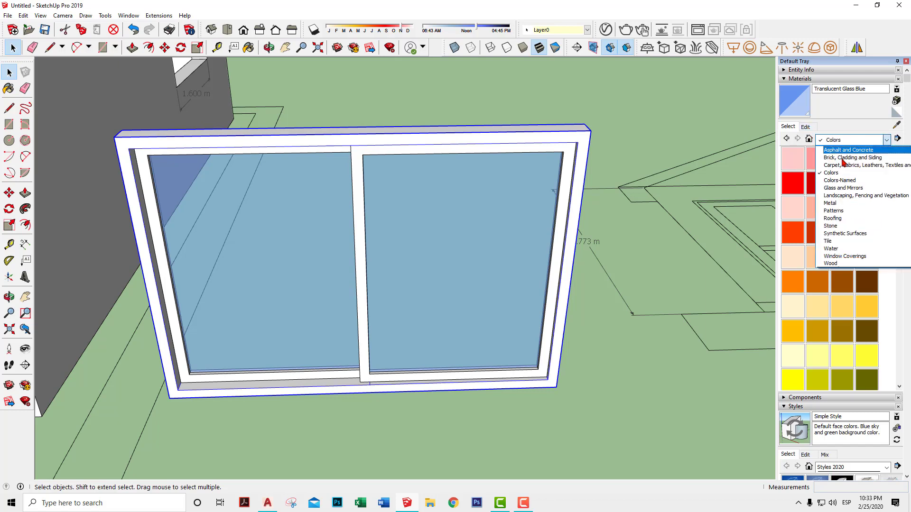
left_click(838, 203)
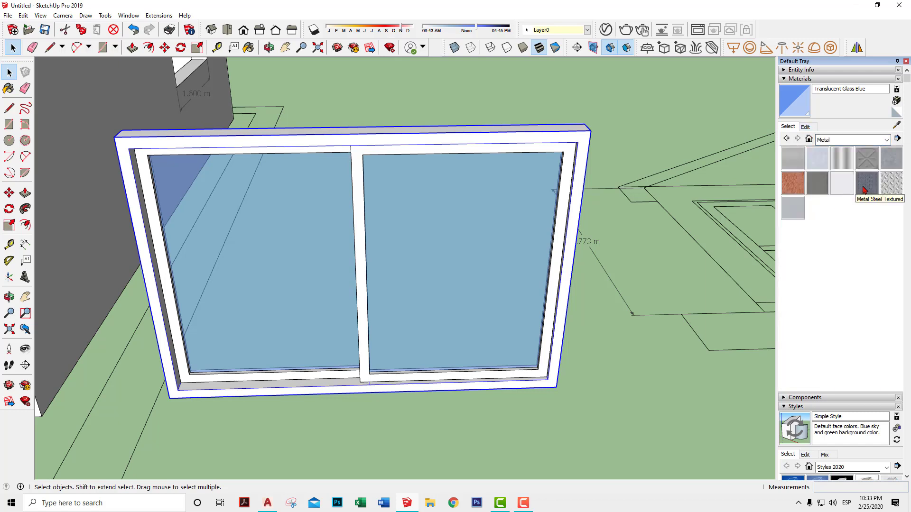
left_click(837, 144)
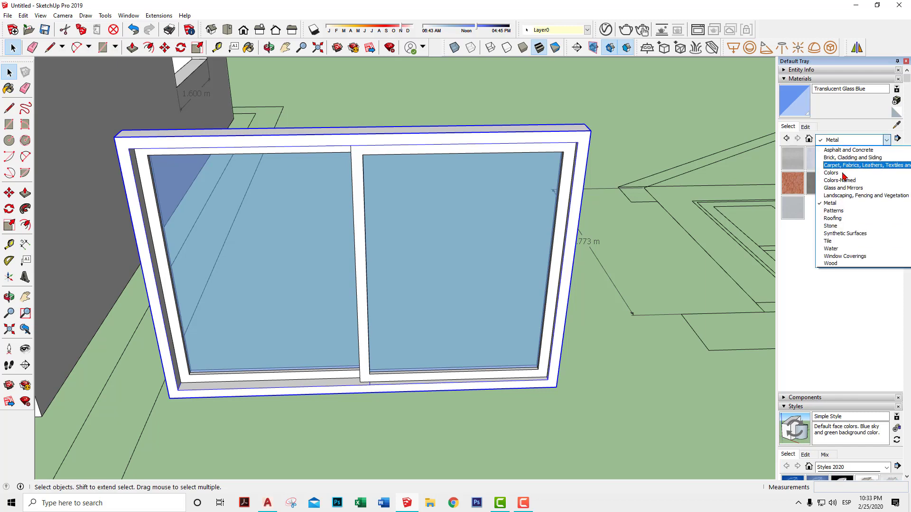
left_click(842, 190)
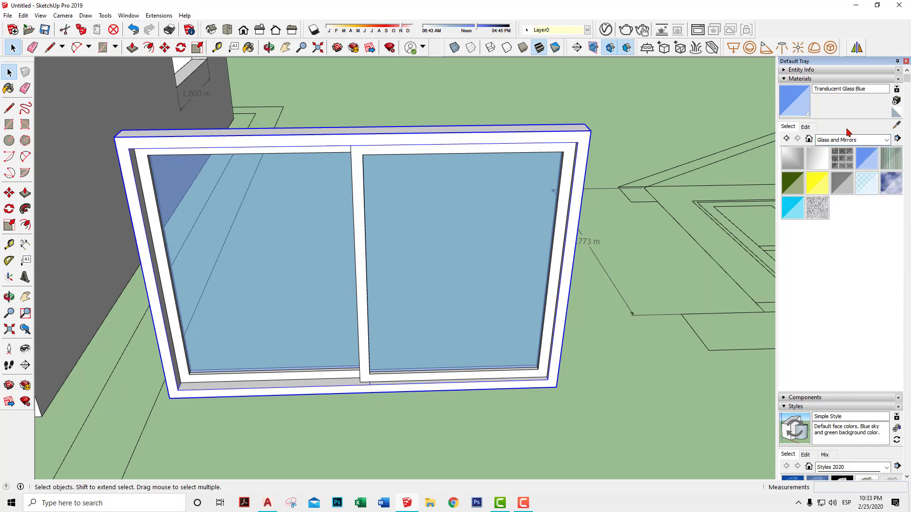
left_click(795, 163)
left_click(540, 130)
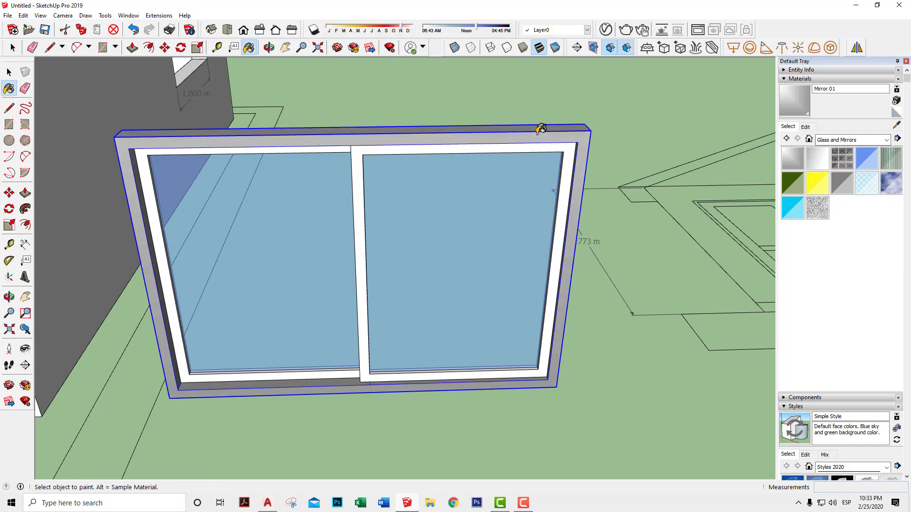
left_click(572, 167)
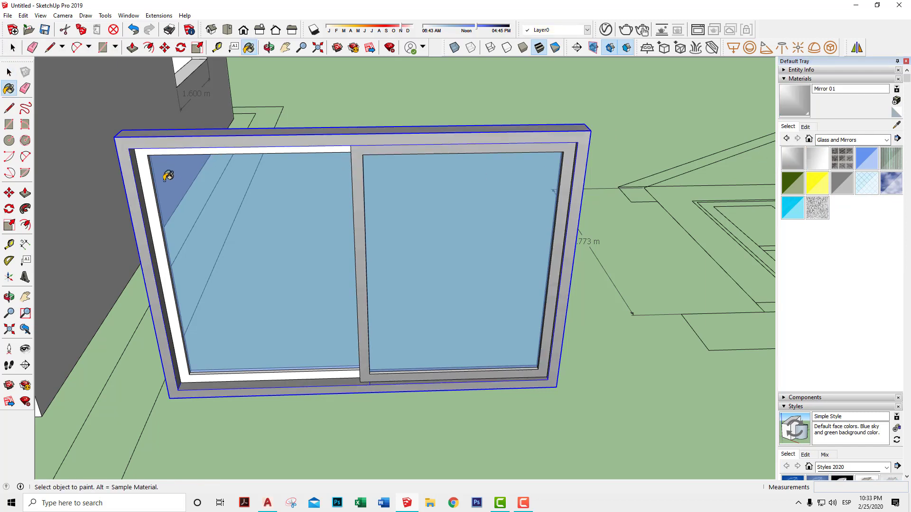
left_click(153, 192)
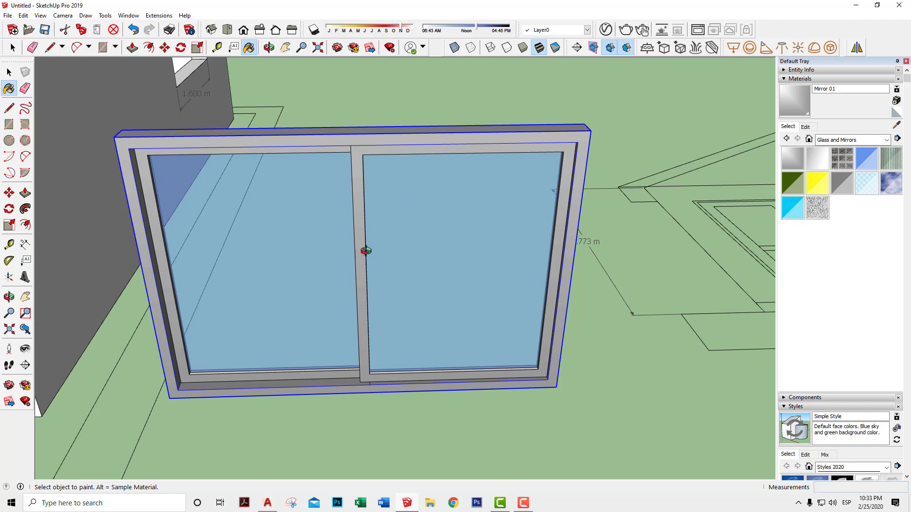
Recolour Mirror 01 to reddish brown using HSB values H 23, S 30, B 45
middle_click_drag(362, 250, 407, 200)
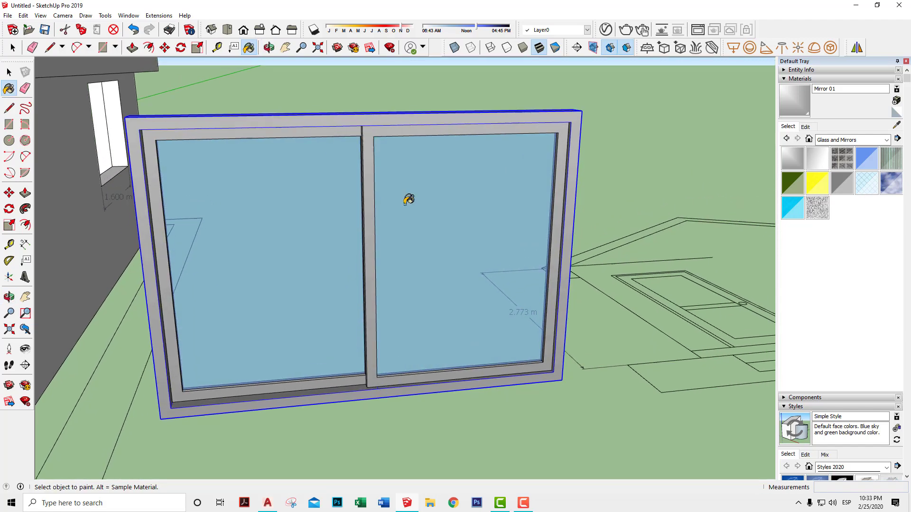
left_click(806, 127)
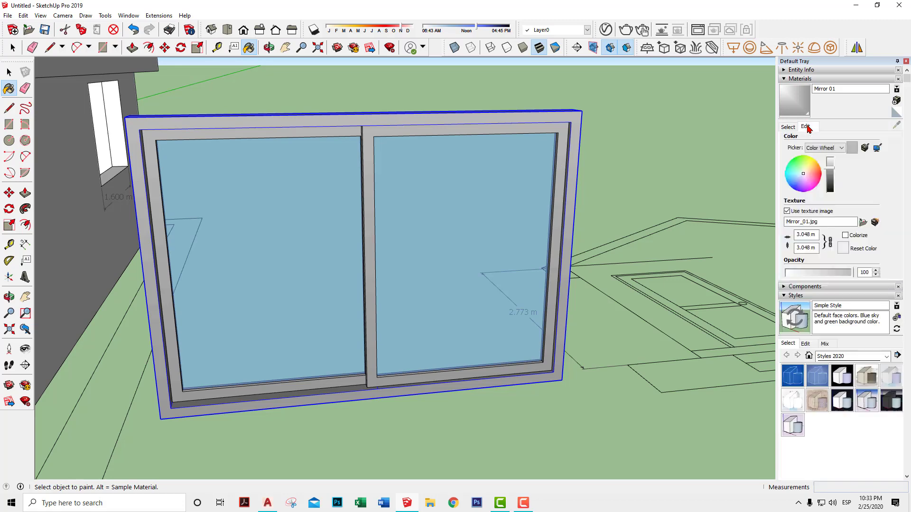
left_click(811, 174)
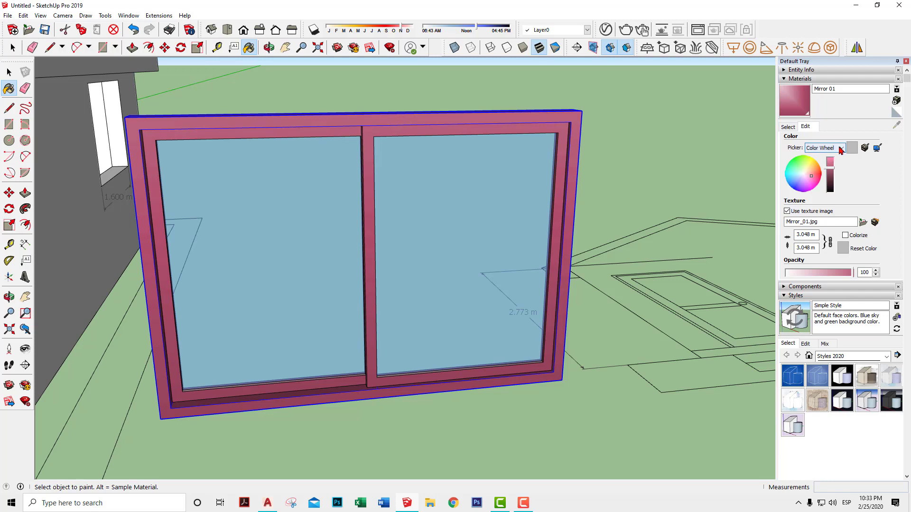
left_click(841, 148)
left_click(817, 170)
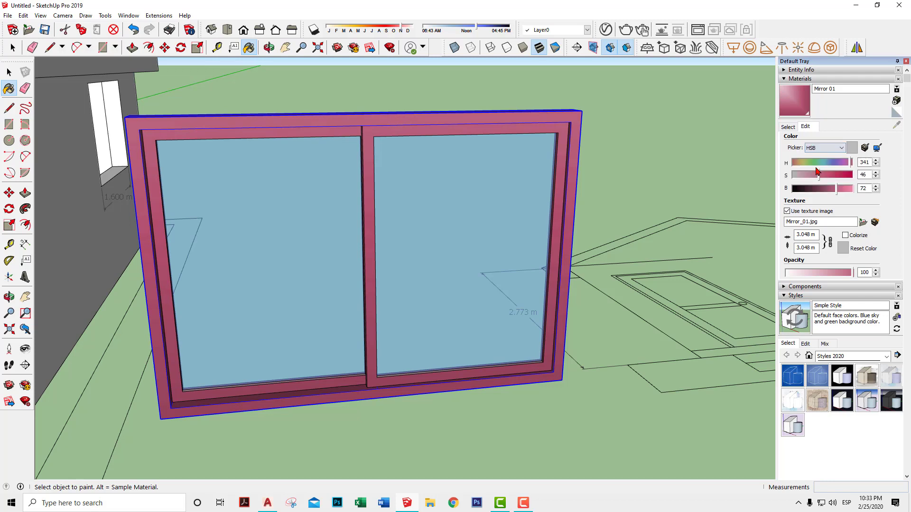
left_click(820, 189)
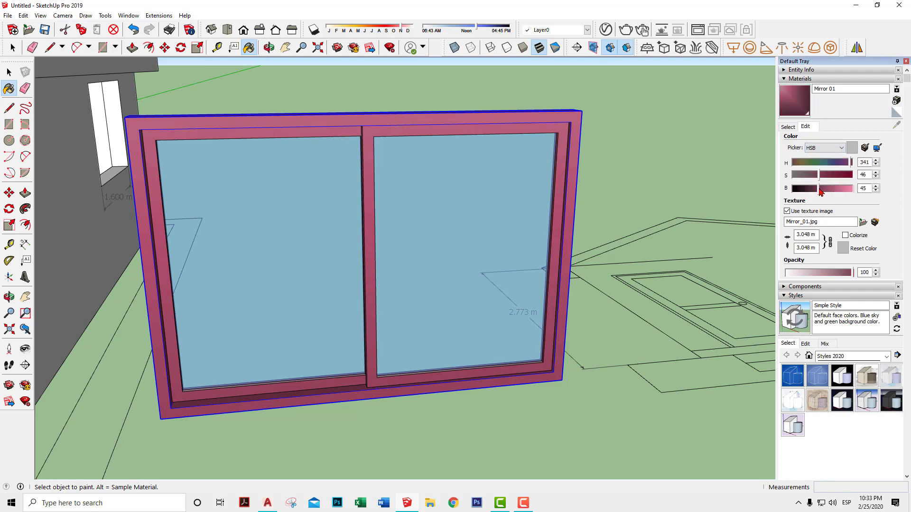
left_click(801, 163)
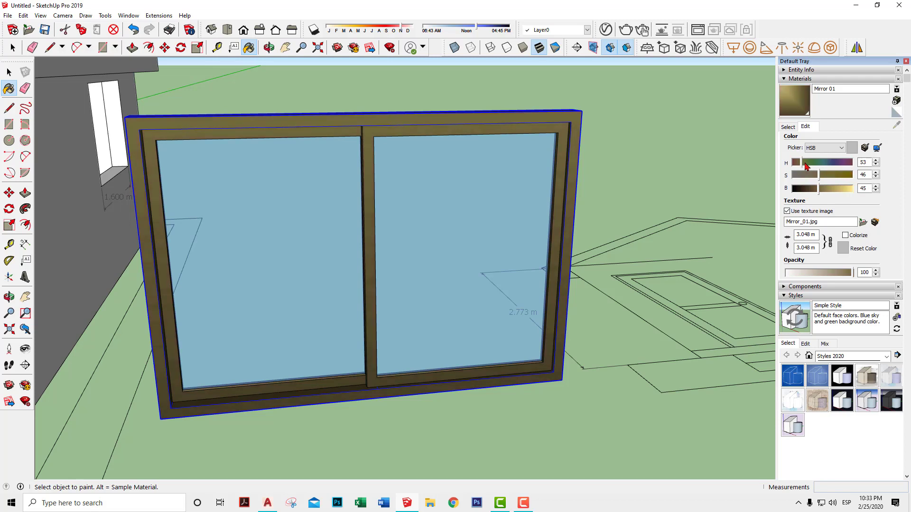
left_click(799, 164)
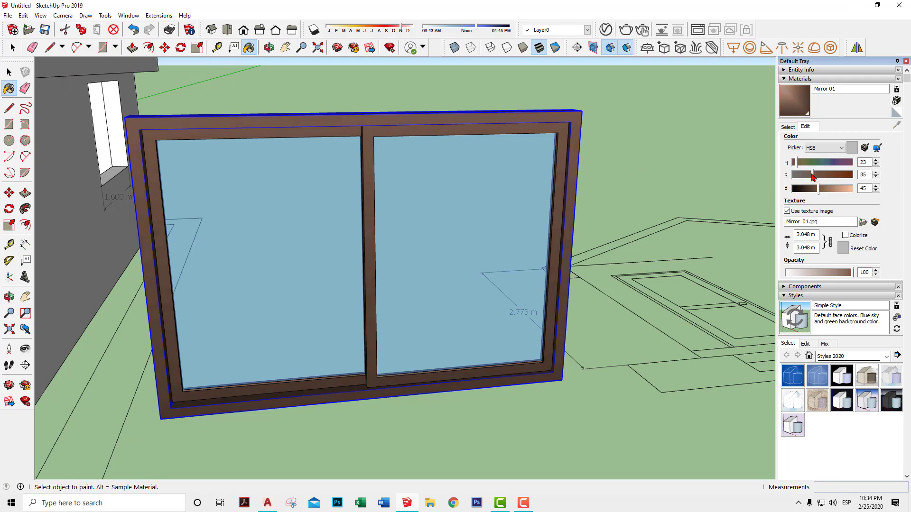
left_click(9, 72)
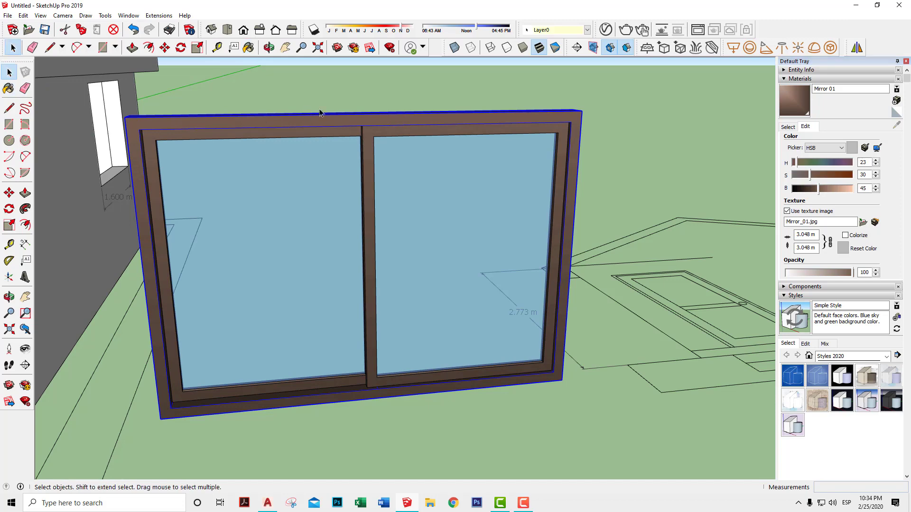
Orbit around the floating sliding window to face the house wall
left_click(417, 72)
scroll(455, 149, "down", 3)
middle_click_drag(456, 149, 517, 191)
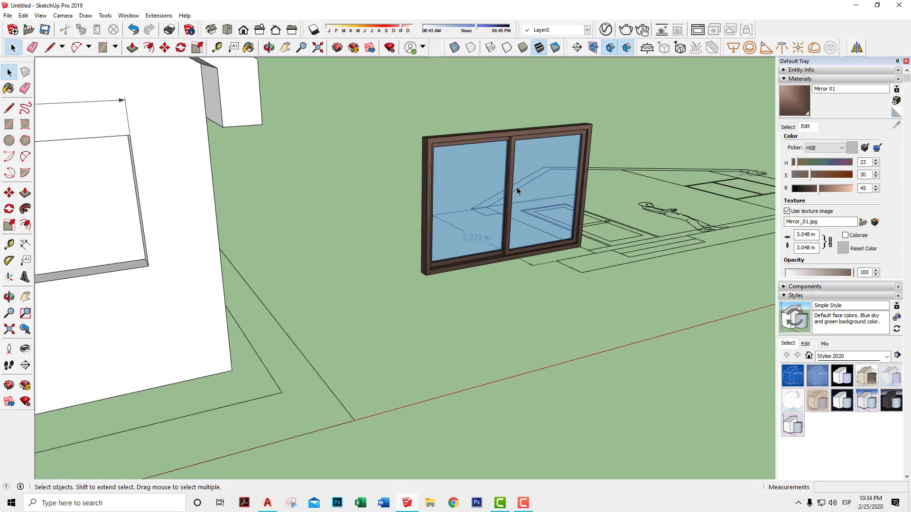
left_click(499, 263)
scroll(502, 259, "down", 2)
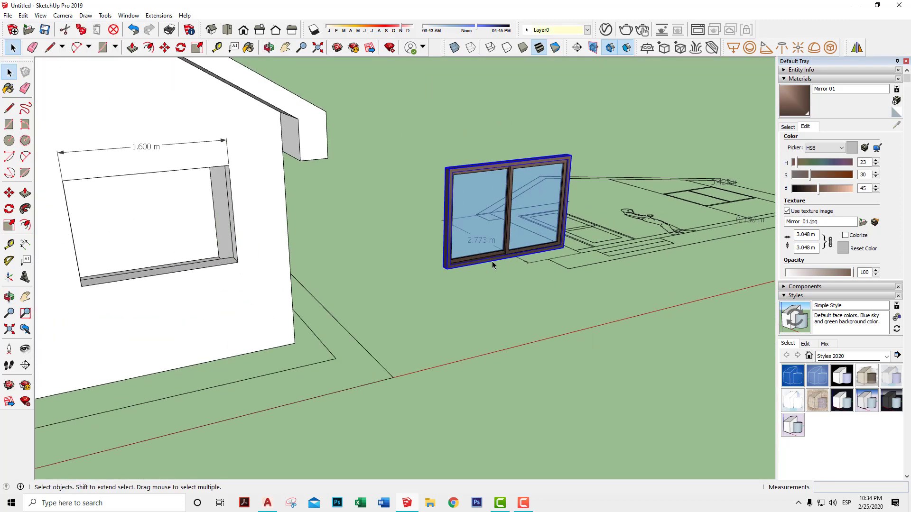
scroll(510, 196, "up", 1)
left_click(512, 180)
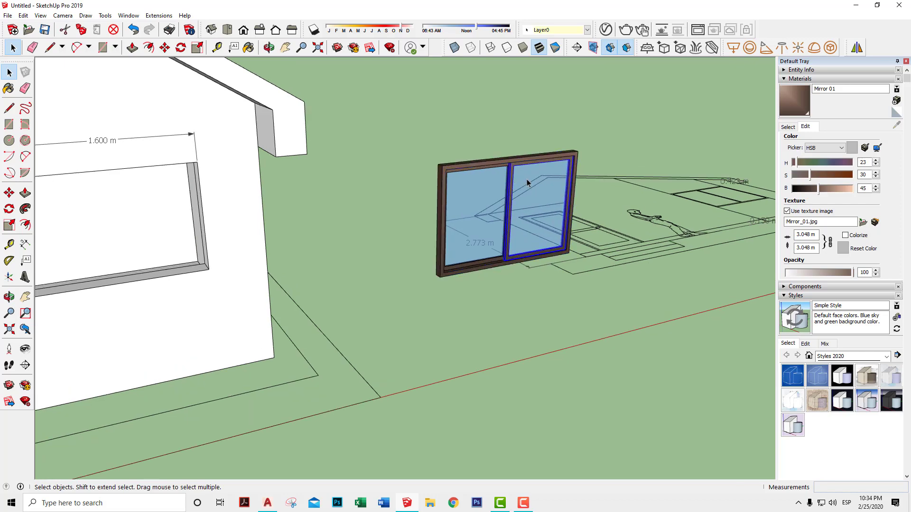
mouse_move(525, 180)
middle_mouse_down()
mouse_move(372, 139)
mouse_move(437, 148)
mouse_move(460, 171)
middle_mouse_up()
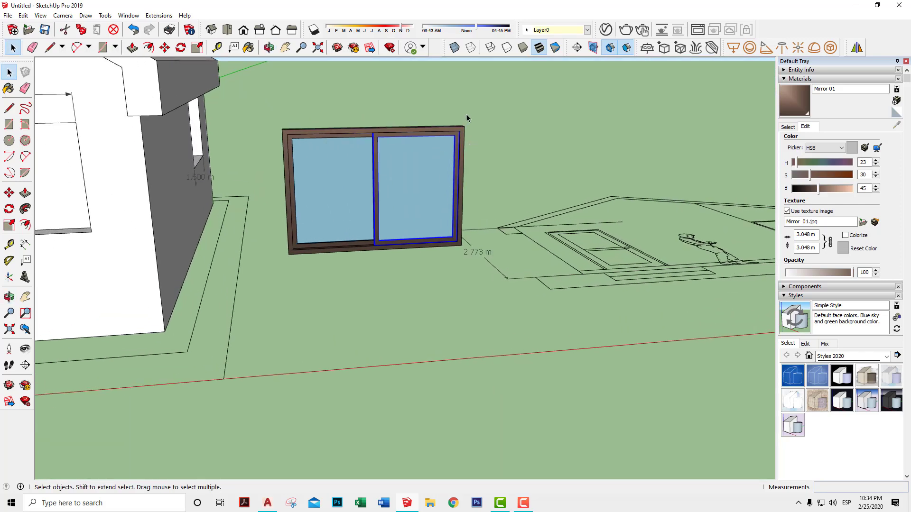
scroll(438, 174, "down", 1)
scroll(435, 218, "down", 1)
scroll(426, 228, "down", 1)
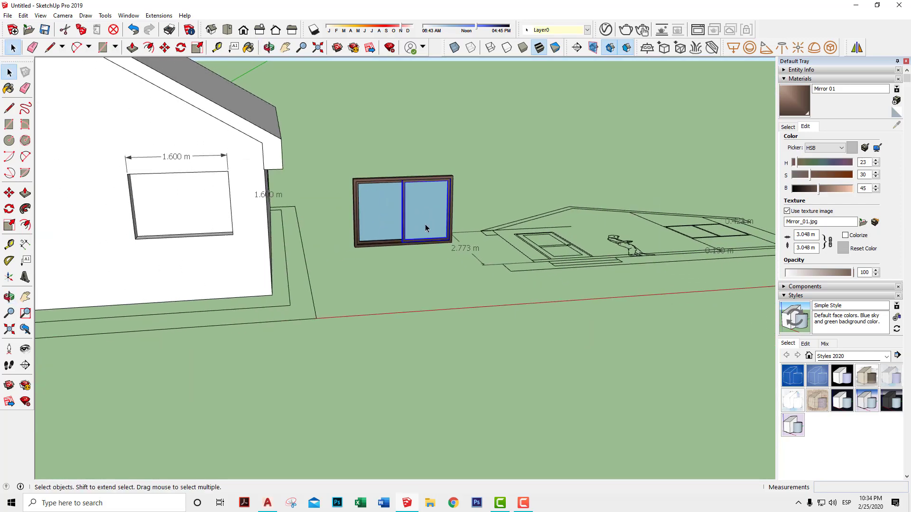
mouse_move(418, 223)
middle_mouse_down()
mouse_move(596, 187)
mouse_move(751, 192)
mouse_move(358, 223)
mouse_move(392, 156)
middle_mouse_up()
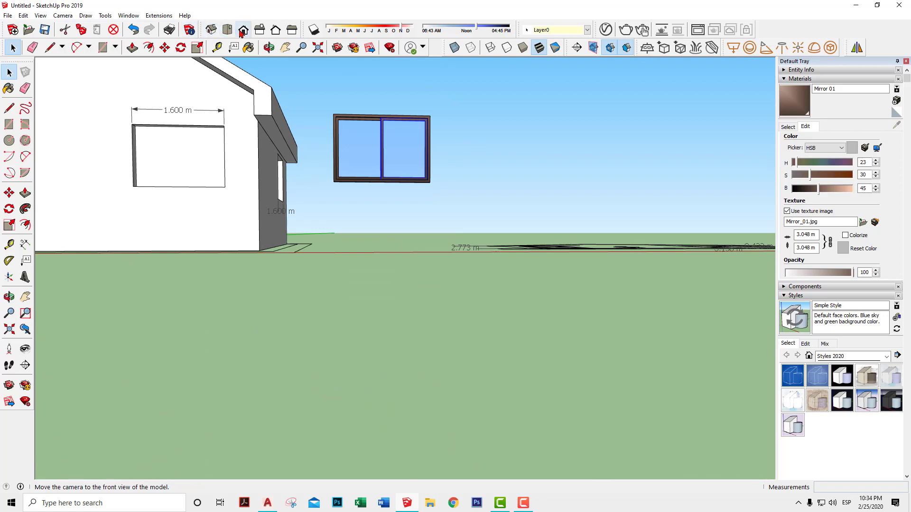
Show the Front view in parallel projection and box-select the whole sliding window
left_click(242, 30)
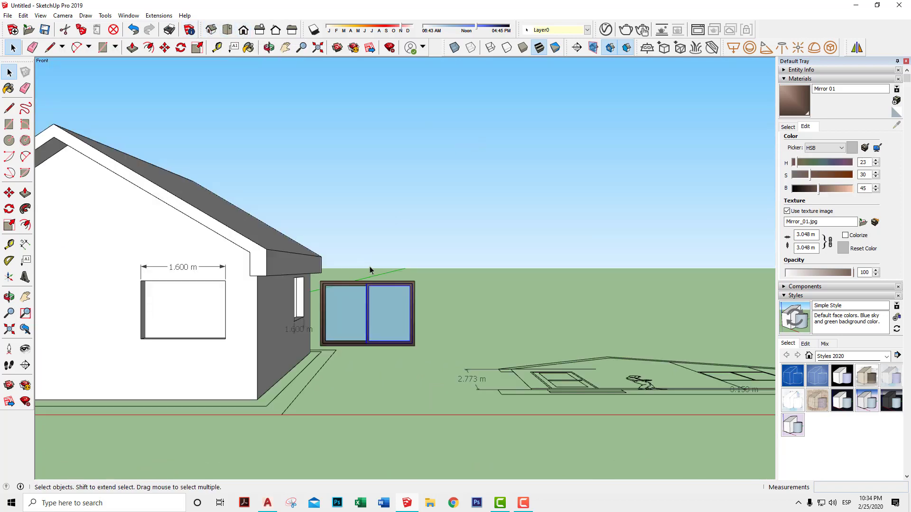
left_click(62, 15)
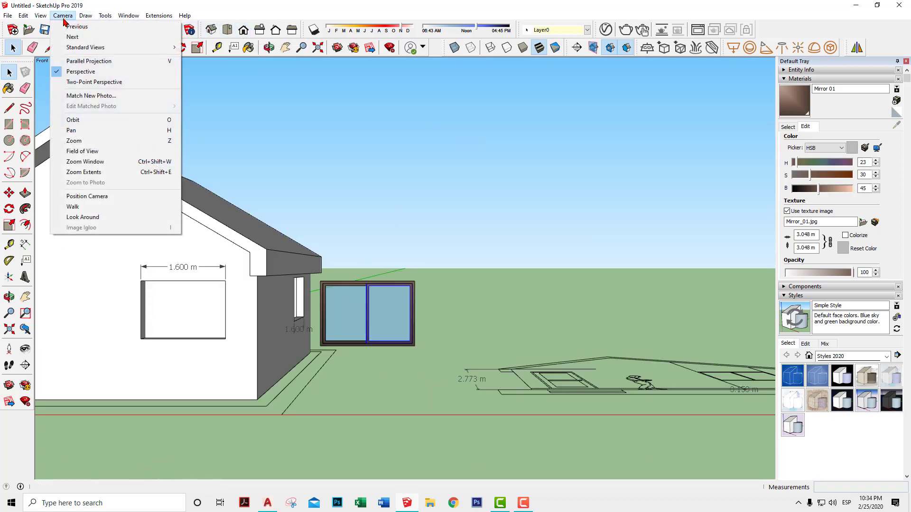
left_click(84, 65)
scroll(408, 299, "up", 2)
scroll(409, 299, "up", 2)
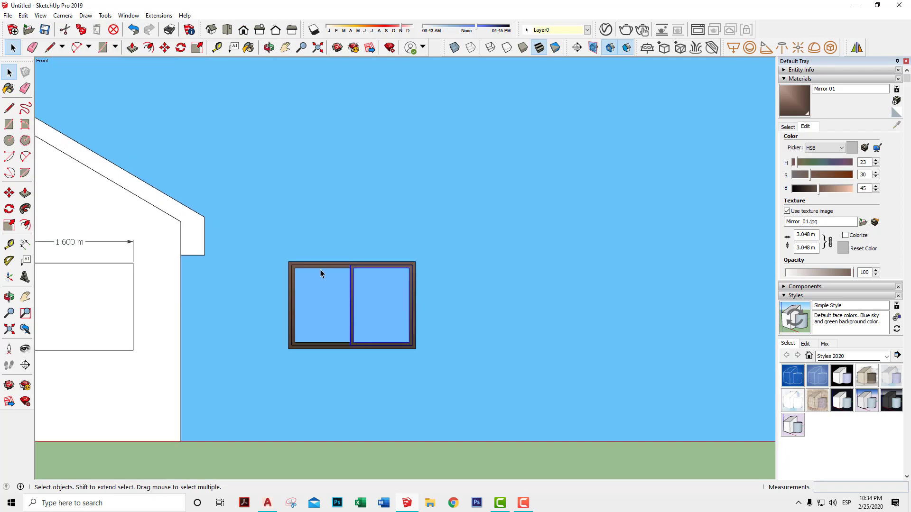
left_click_drag(267, 239, 470, 386)
scroll(410, 271, "up", 1)
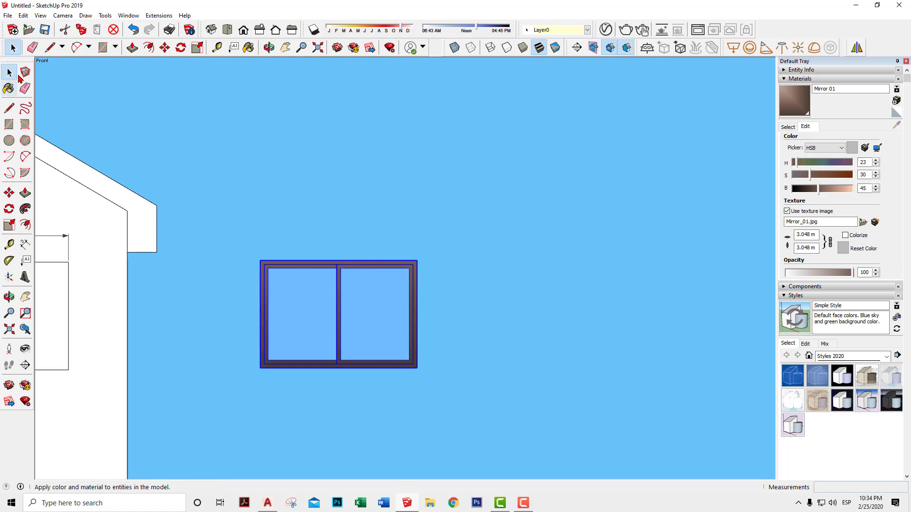
Move-copy the sliding window from its left corner, dropping the duplicate to the right
left_click(9, 193)
left_click(275, 190)
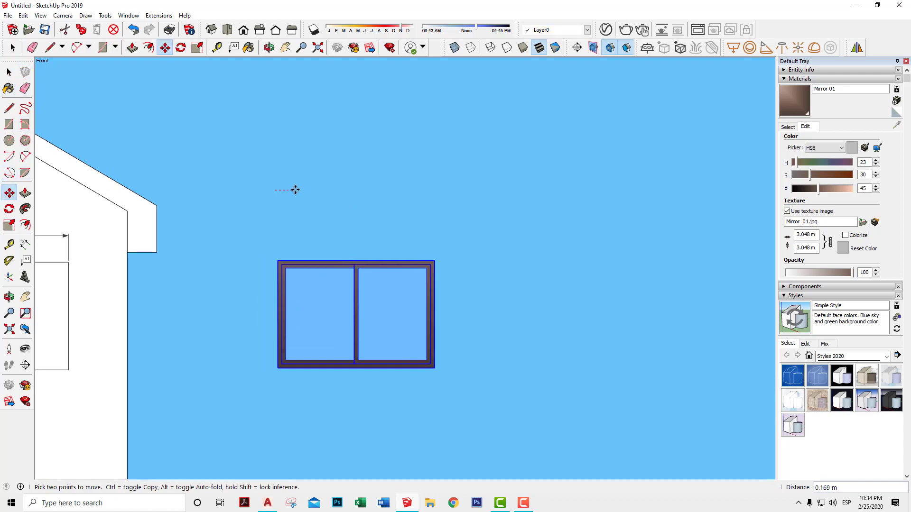
key("ctrl")
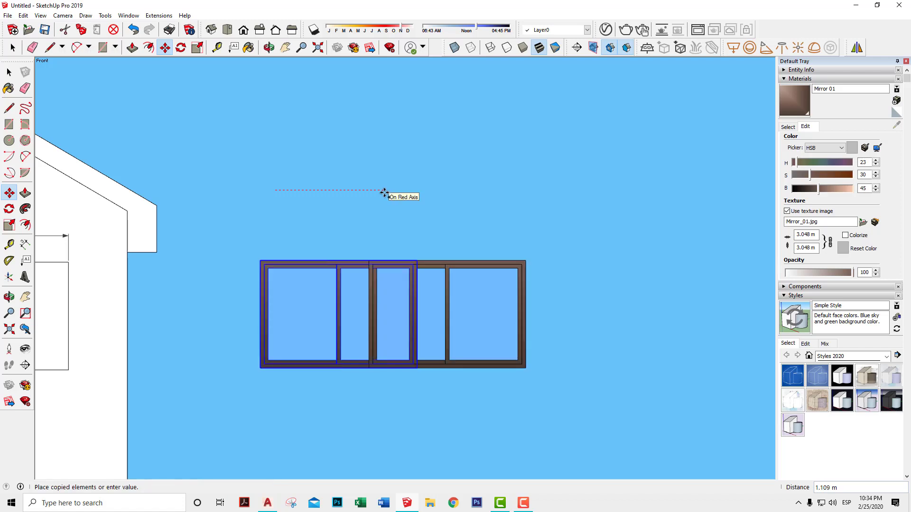
left_click(493, 195)
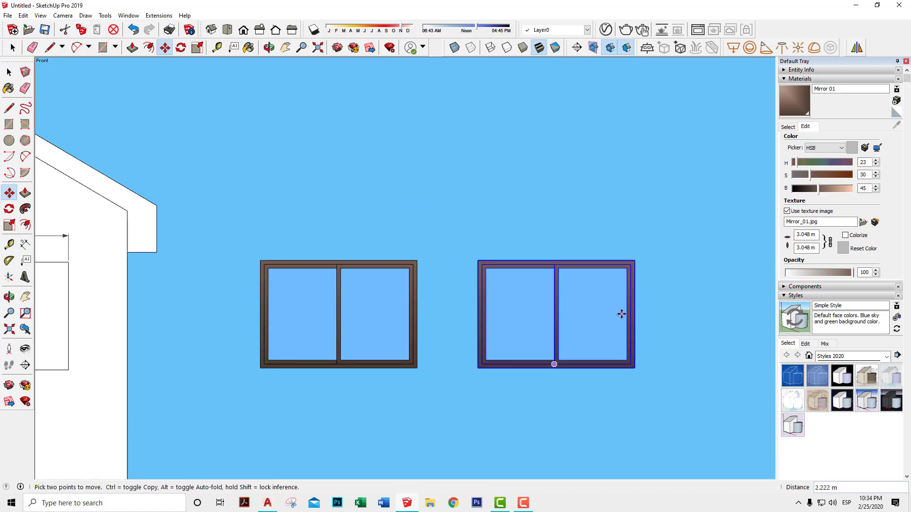
key("space")
scroll(617, 313, "up", 1)
scroll(606, 315, "up", 1)
scroll(629, 328, "down", 1)
scroll(687, 319, "down", 2)
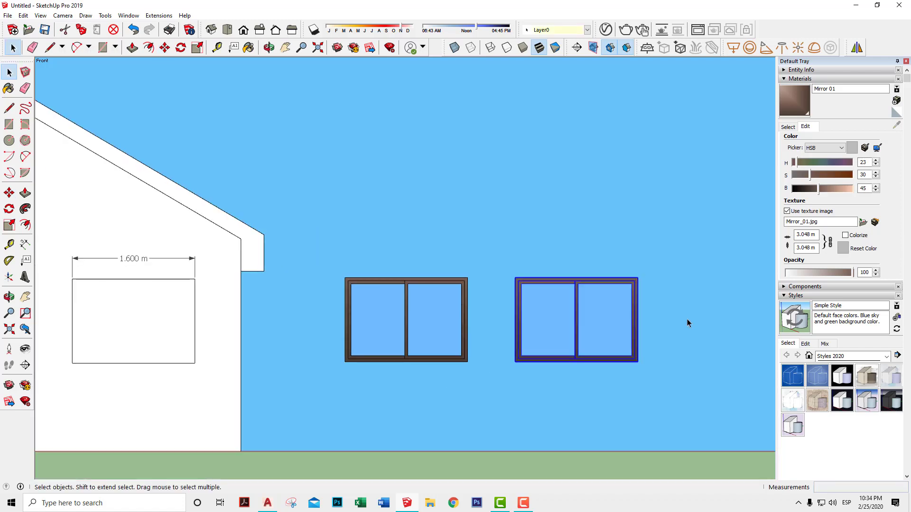
scroll(718, 327, "up", 3)
scroll(719, 329, "up", 1)
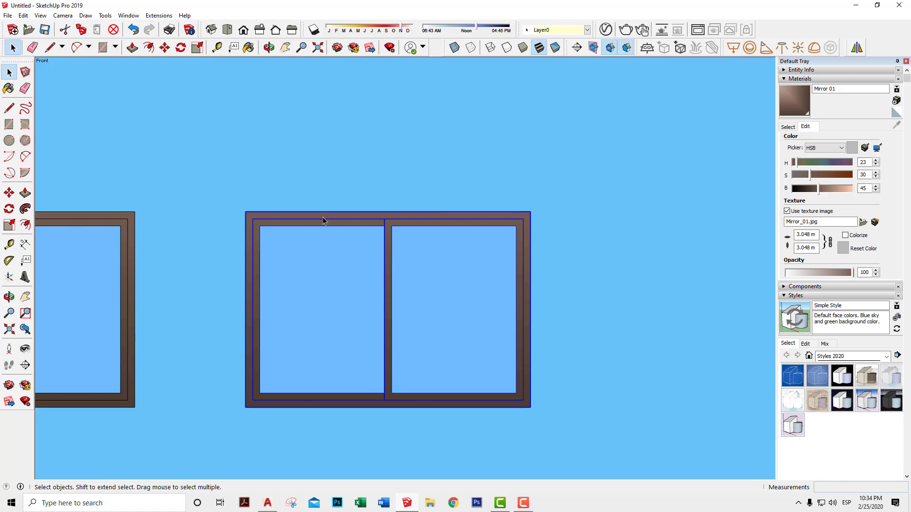
Place a guide 2.1 m from the copied window's top-left corner
left_click(9, 244)
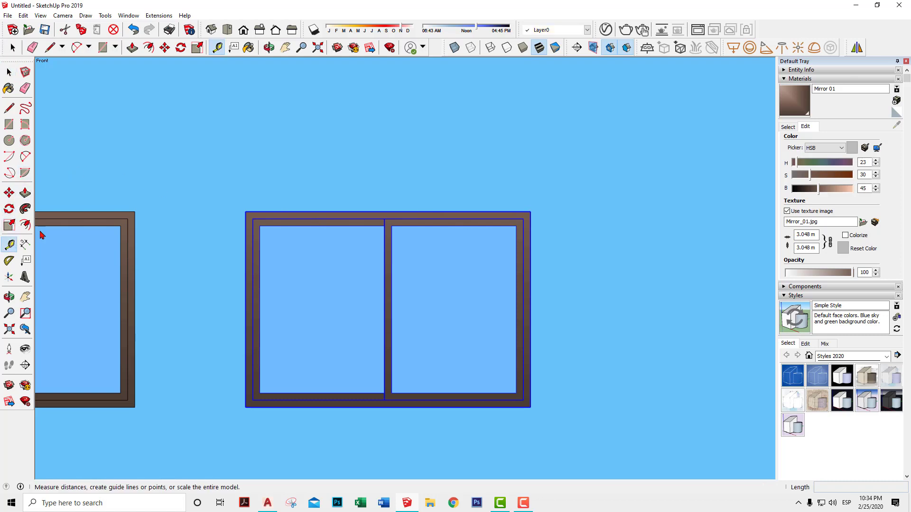
left_click(245, 225)
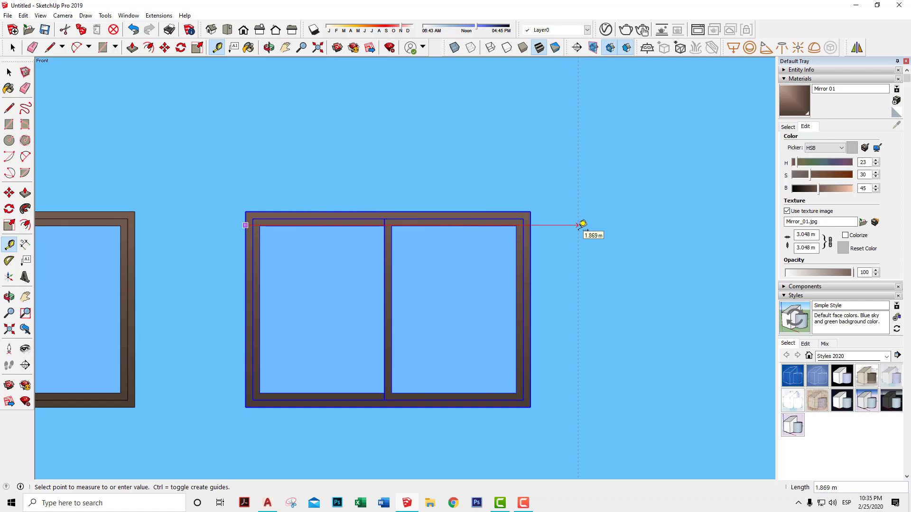
type("2.1")
key("Return")
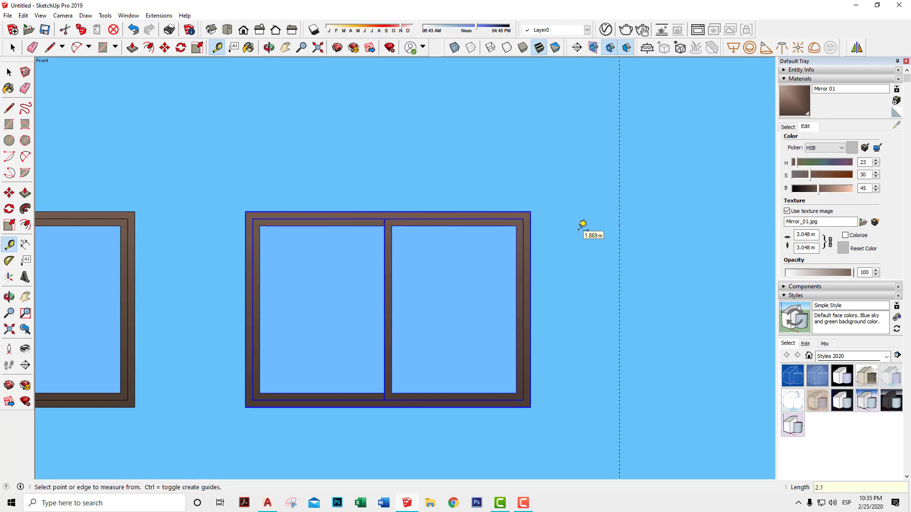
key("space")
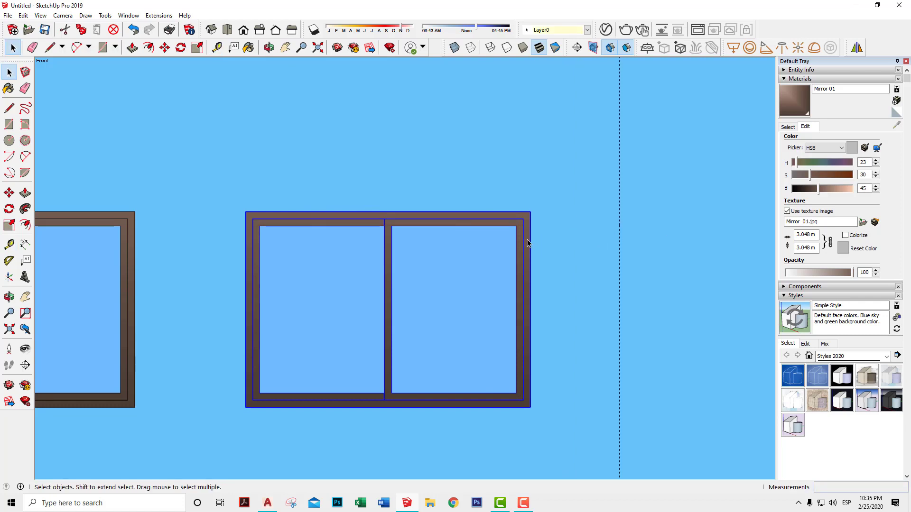
Stretch the copied window frame's right-hand edges 0.5 m right to the guide
double_click(527, 244)
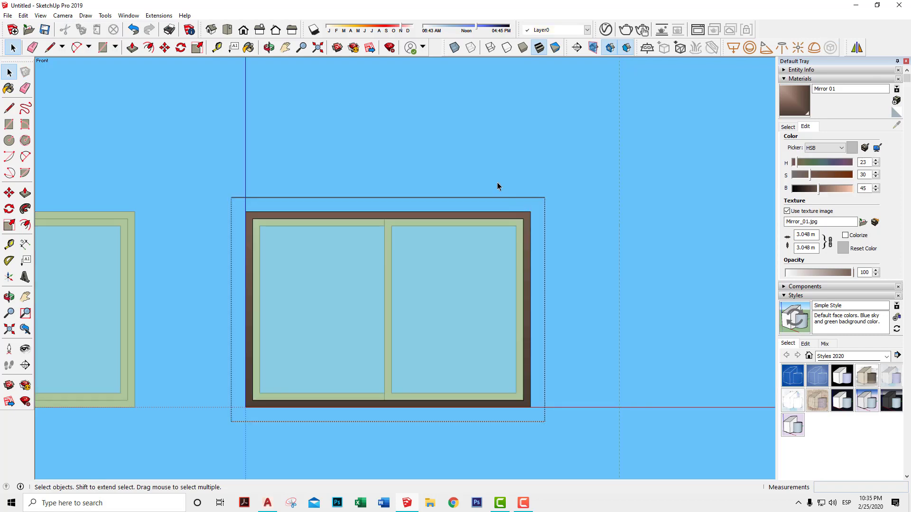
left_click_drag(479, 167, 599, 444)
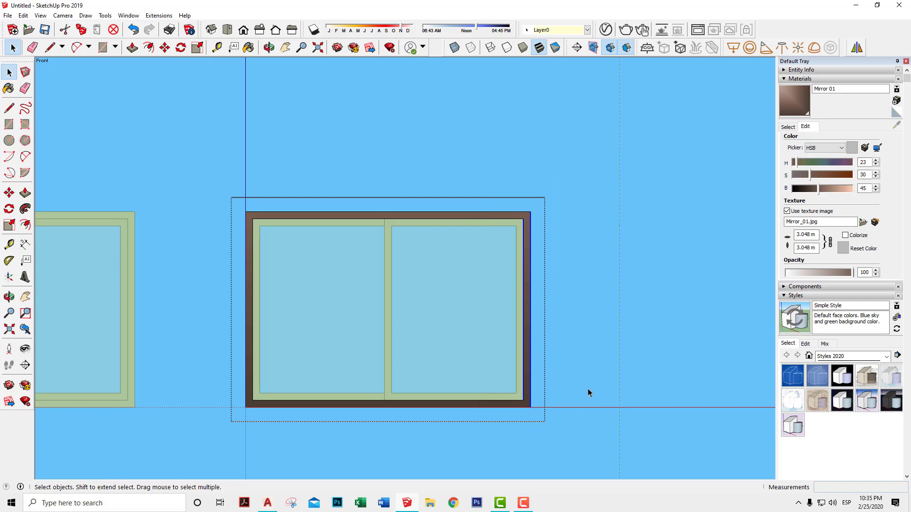
key("m")
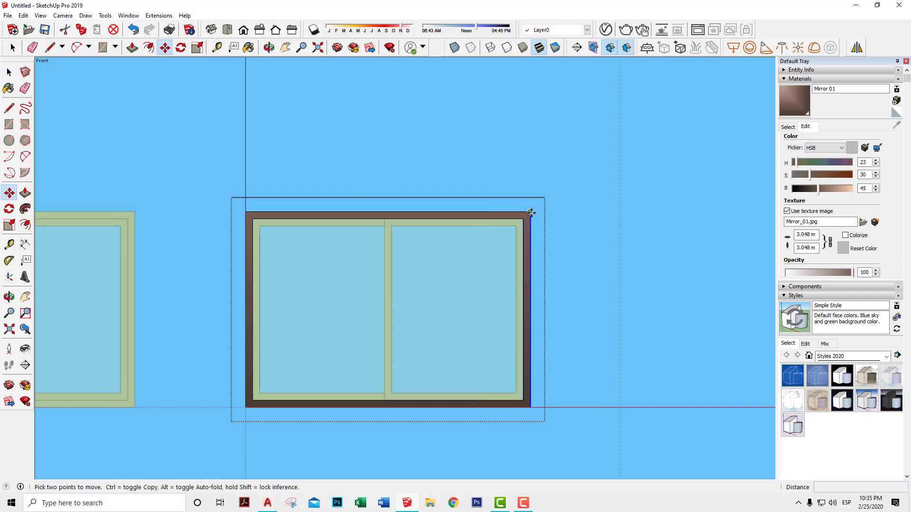
left_click(531, 213)
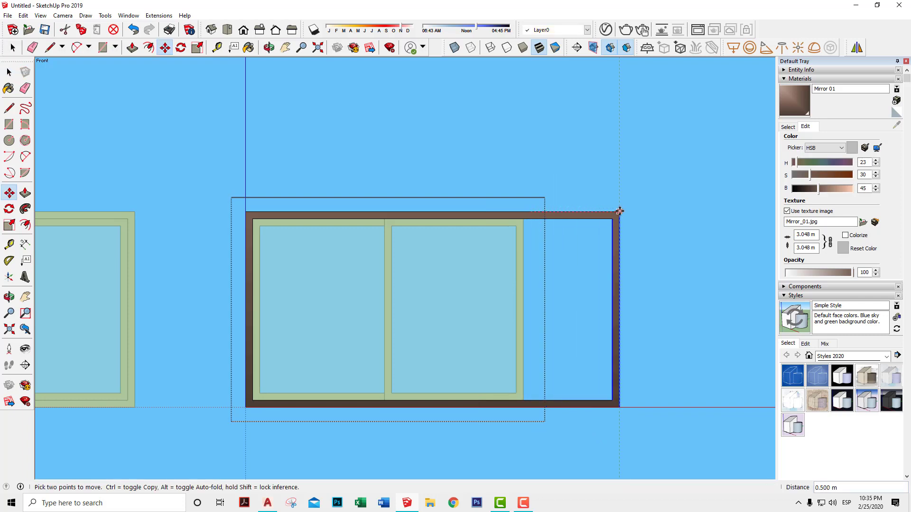
left_click(620, 210)
key("space")
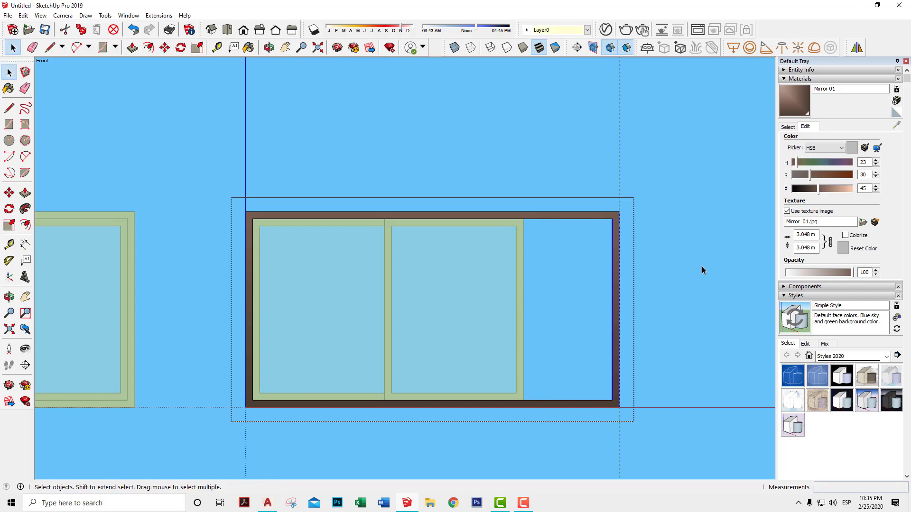
left_click(701, 266)
left_click(519, 266)
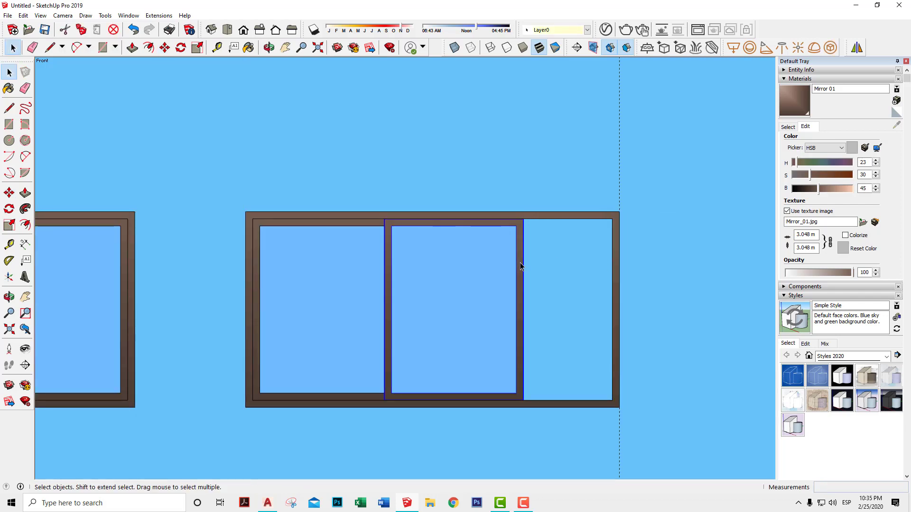
scroll(521, 267, "up", 1)
scroll(521, 266, "down", 1)
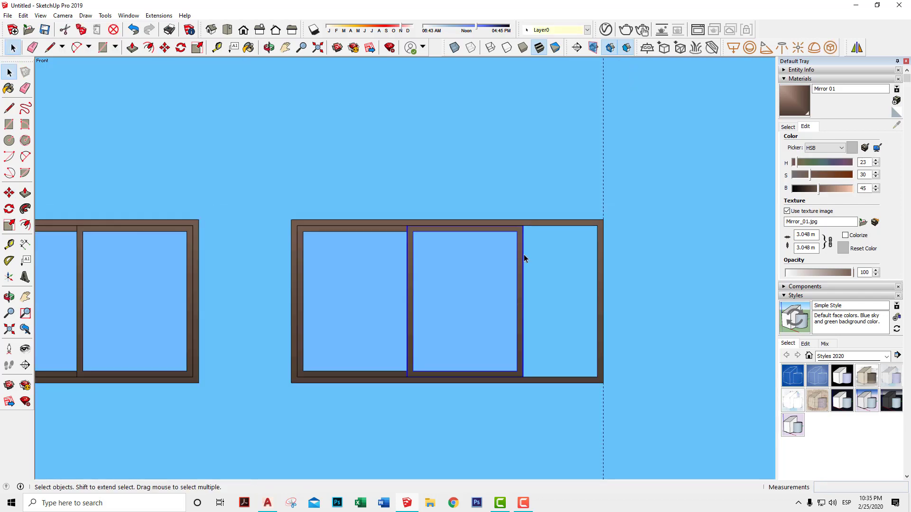
Lay two more vertical guides 0.7 m apart, stepping left from the frame's right guide
left_click(9, 245)
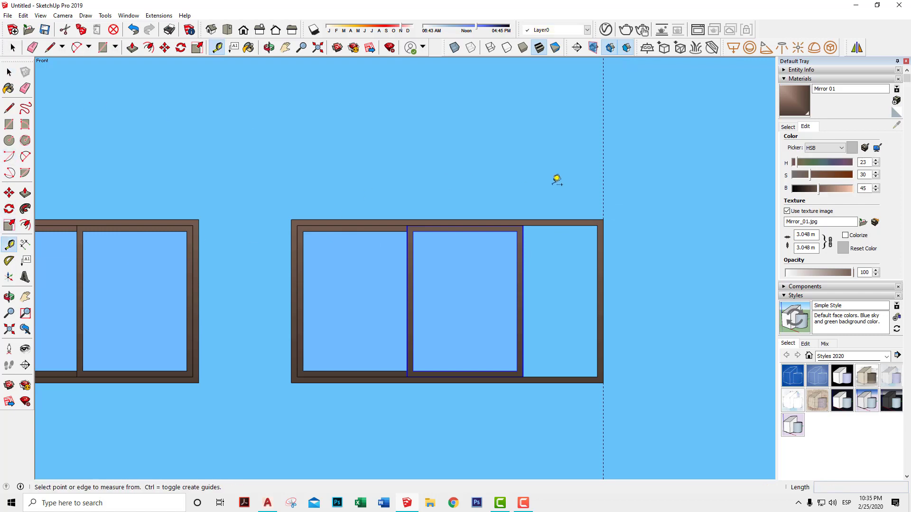
left_click(603, 178)
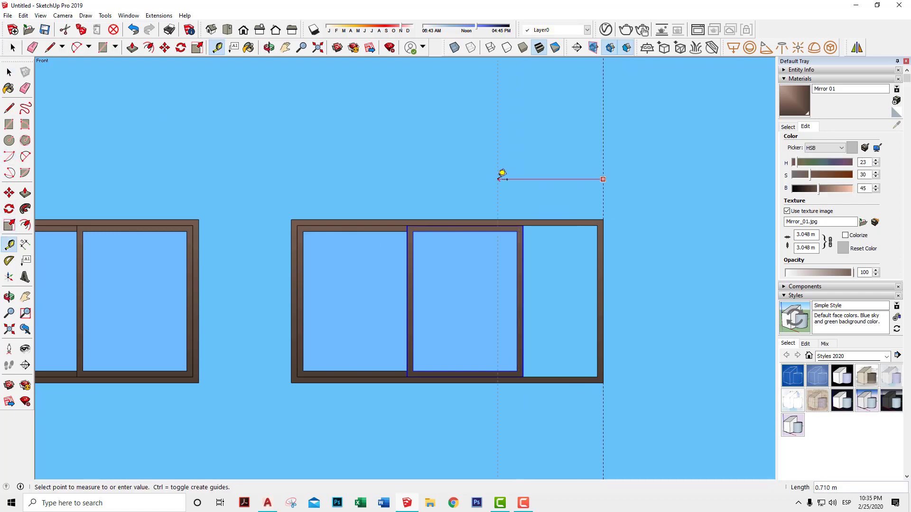
type(".7")
key("Return")
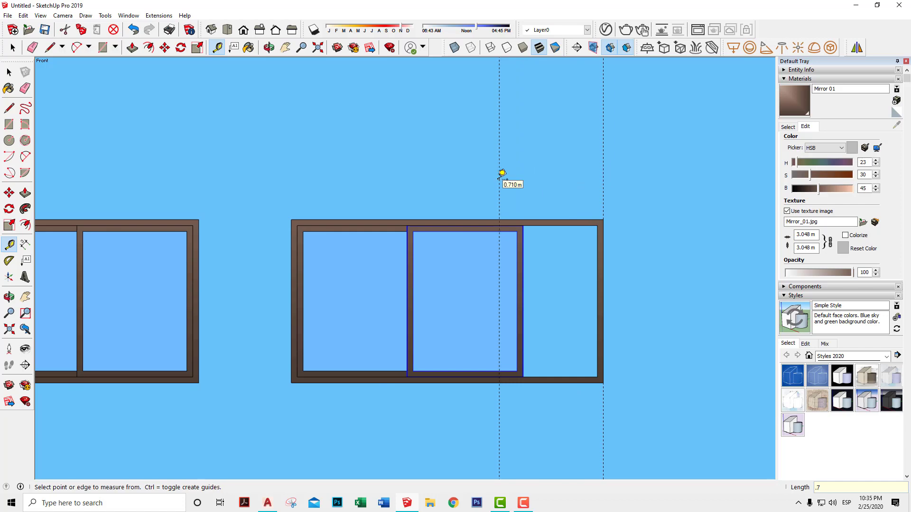
left_click(499, 185)
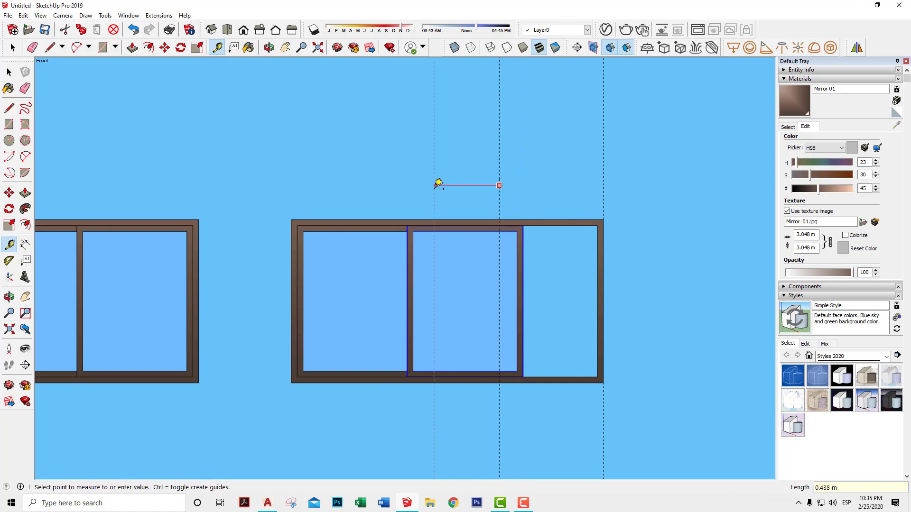
key("Return")
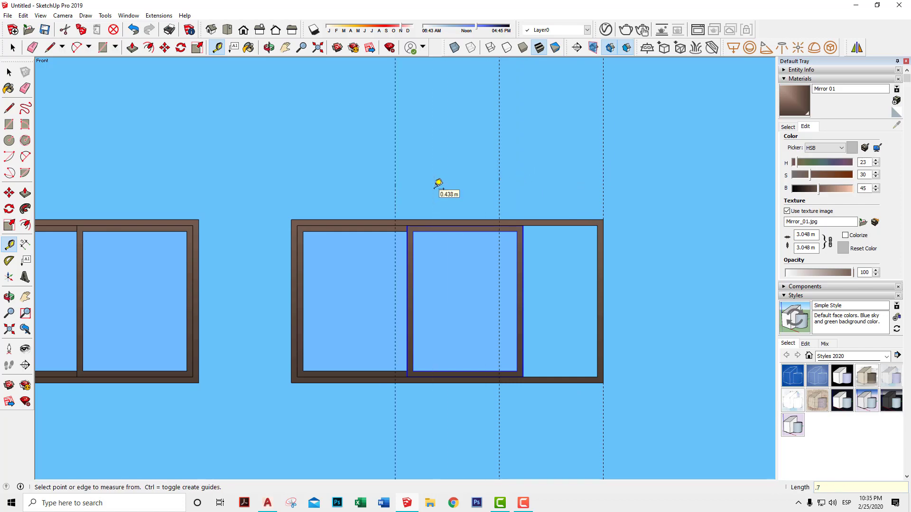
left_click(395, 184)
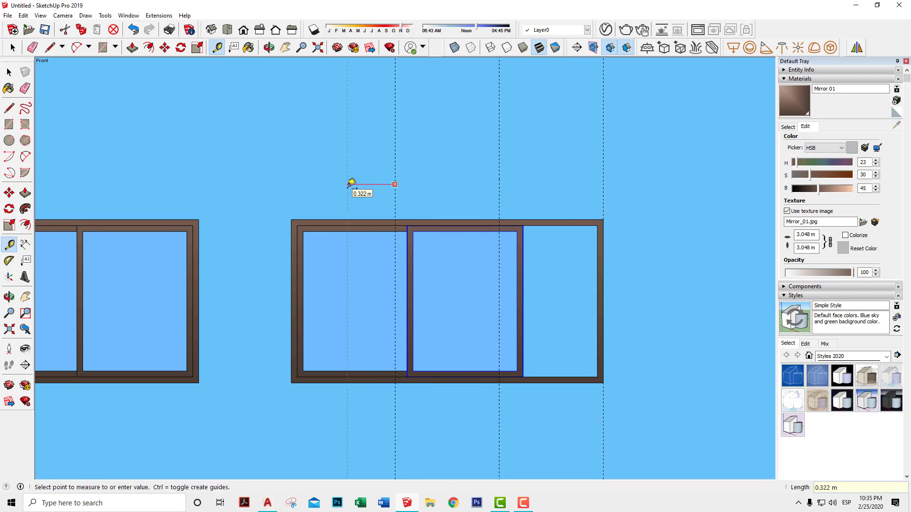
key("Return")
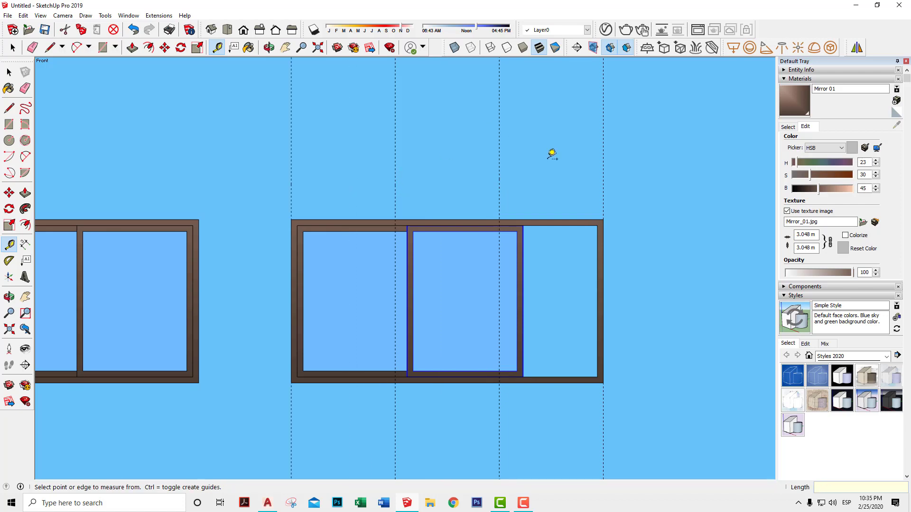
key("space")
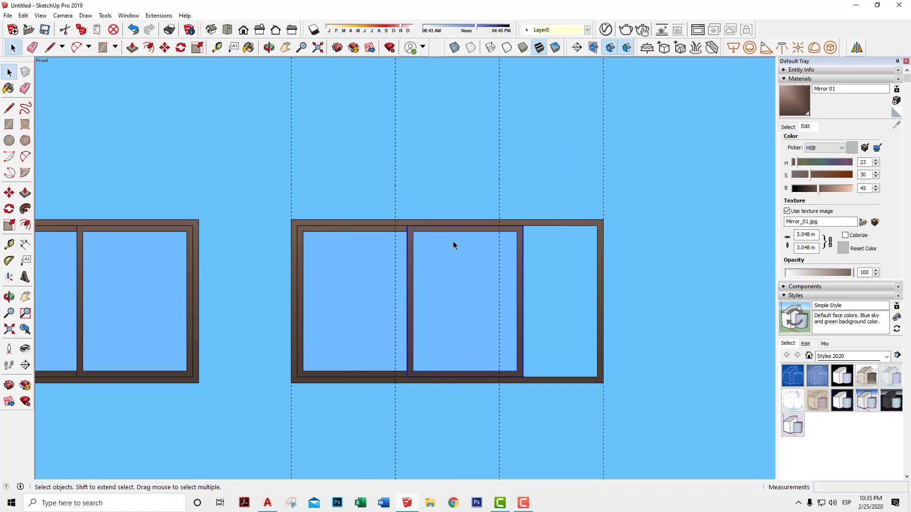
scroll(410, 250, "up", 1)
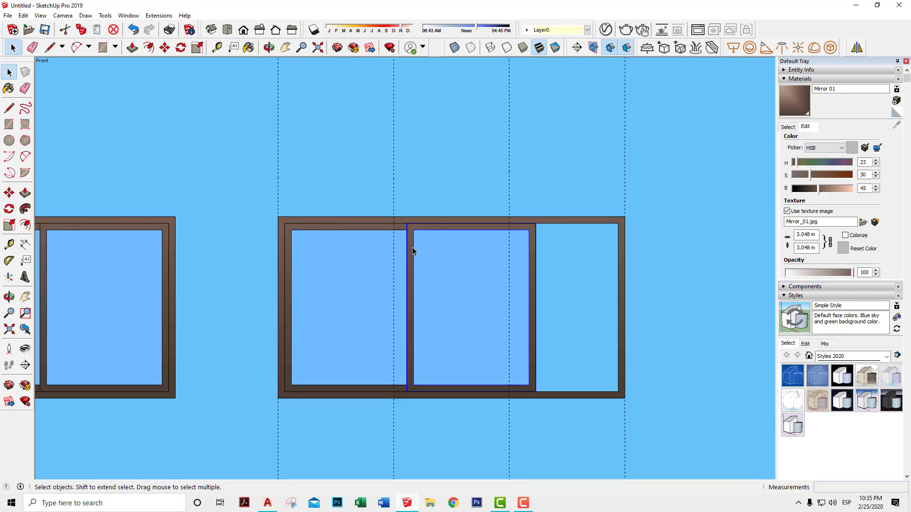
Narrow the left sash by moving its right side 0.10 m left
left_click(359, 231)
double_click(359, 231)
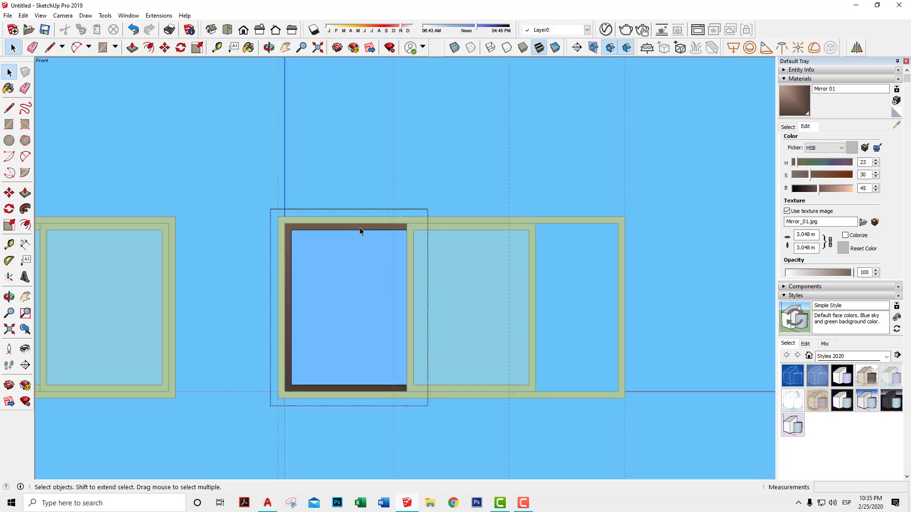
left_click_drag(359, 167, 463, 438)
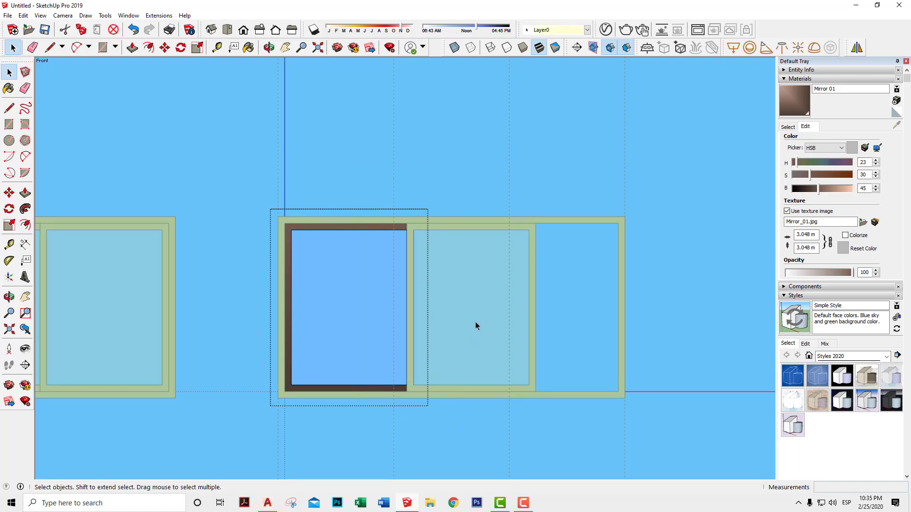
scroll(464, 292, "up", 2)
key("m")
scroll(446, 166, "up", 2)
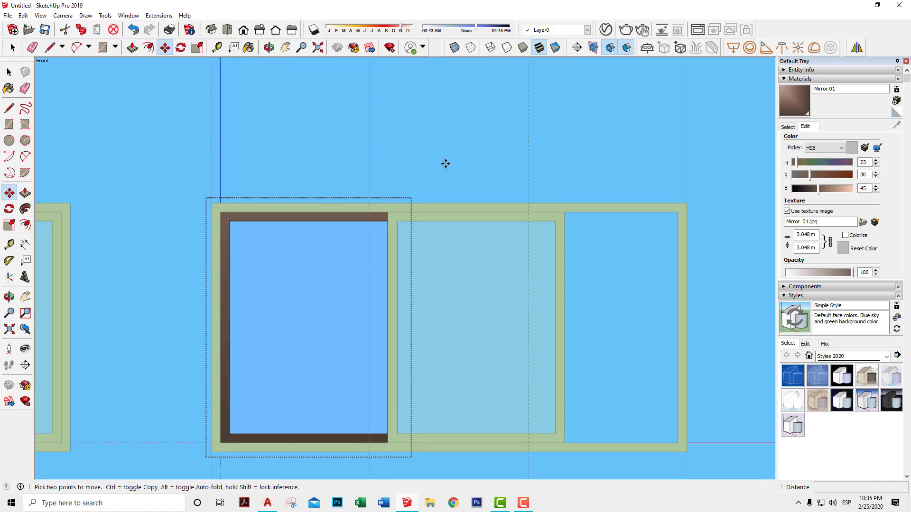
left_click(446, 163)
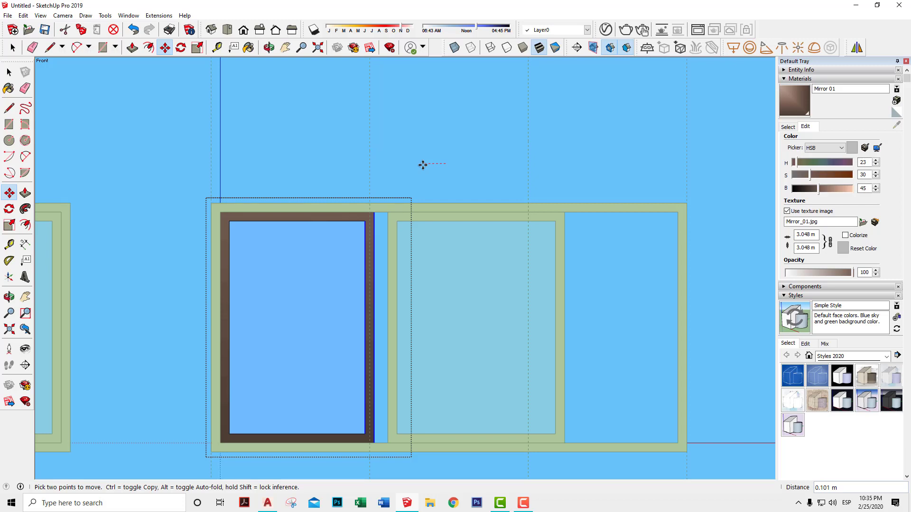
type(".10")
key("Return")
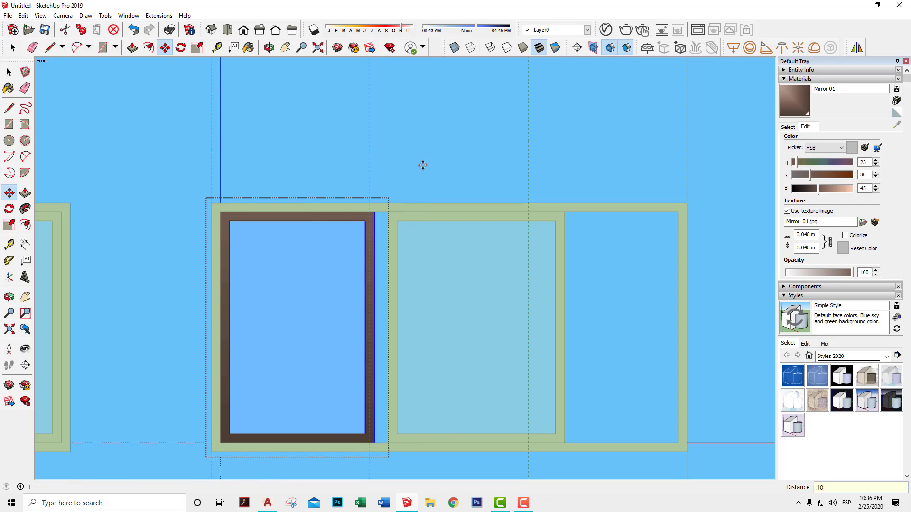
key("space")
left_click(454, 194)
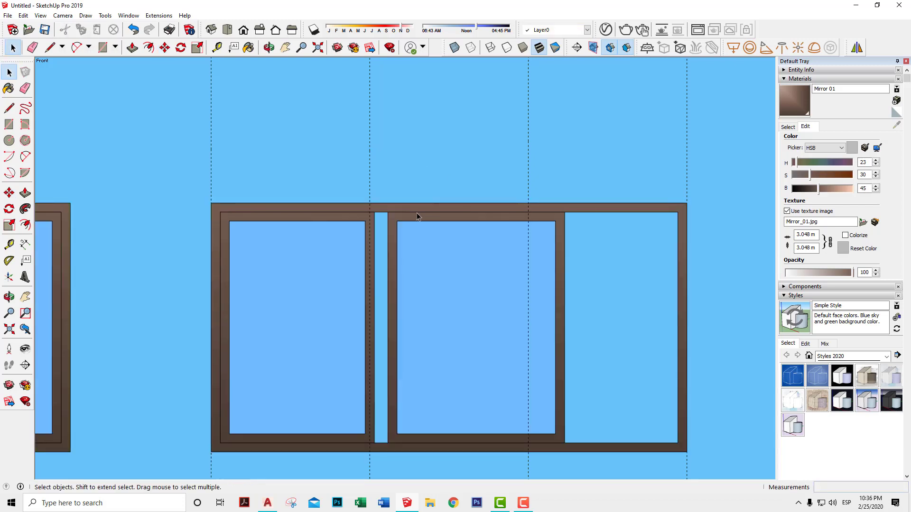
Shift the middle sash's left side 0.1 m left
double_click(401, 224)
left_click_drag(351, 174, 451, 471)
key("m")
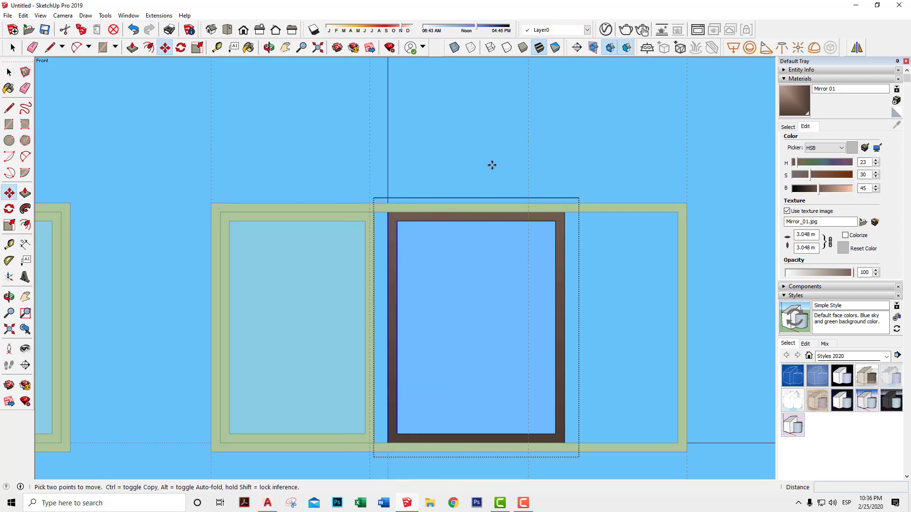
left_click(490, 164)
type(".1")
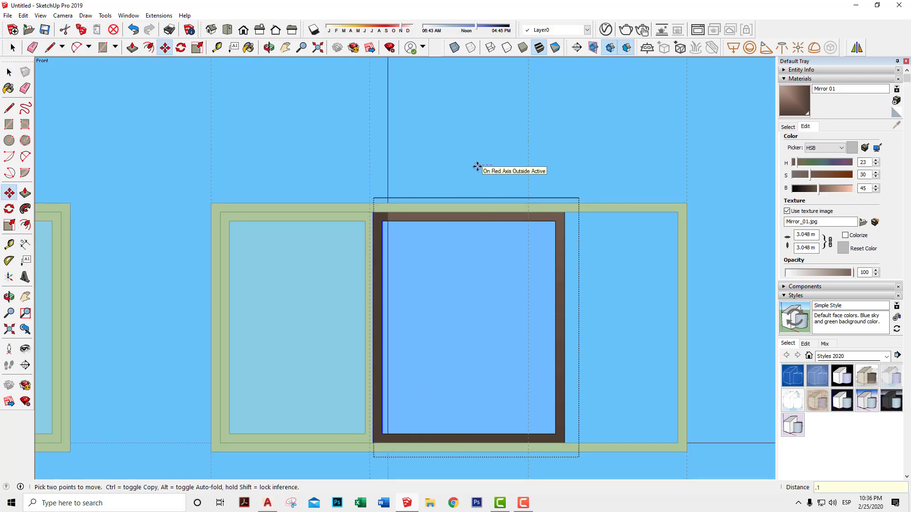
key("Return")
key("space")
left_click(476, 167)
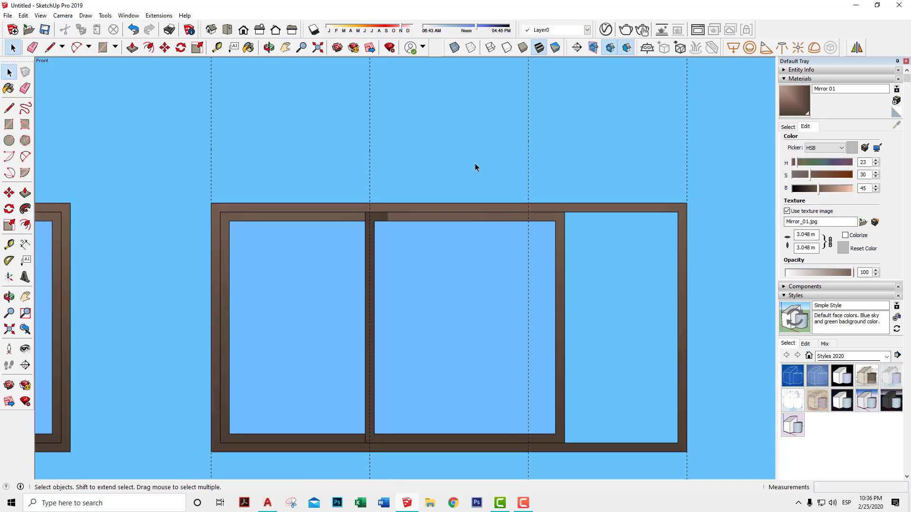
Pull the middle sash's right side 0.14 m left onto the guide
double_click(559, 230)
left_click_drag(502, 163, 609, 458)
key("m")
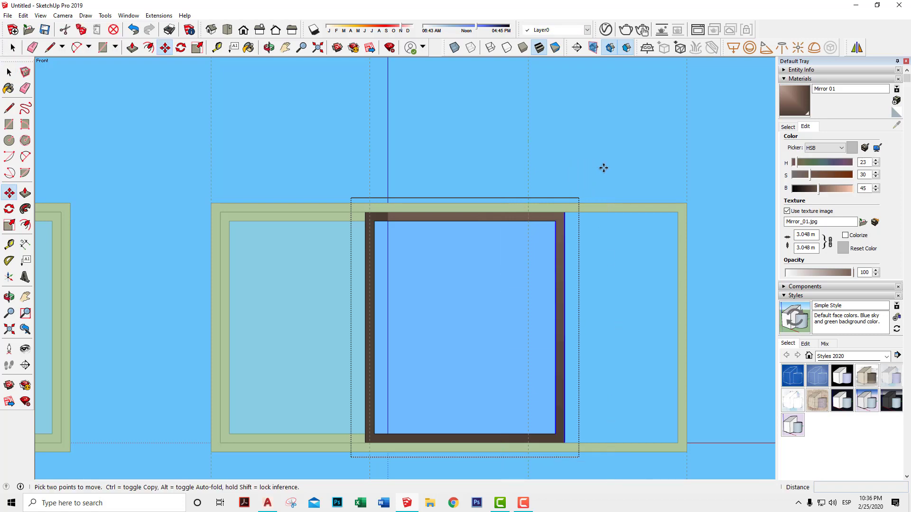
left_click(603, 167)
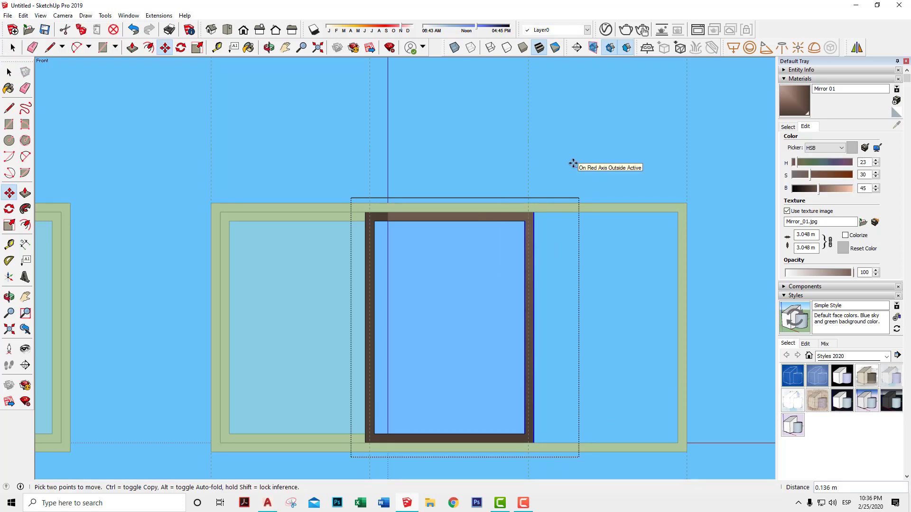
left_click(574, 163)
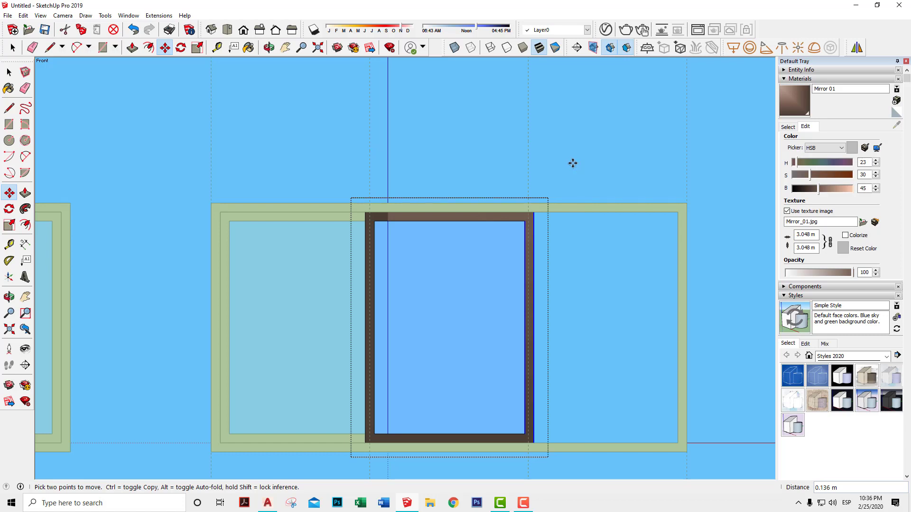
type(".14")
key("Return")
key("space")
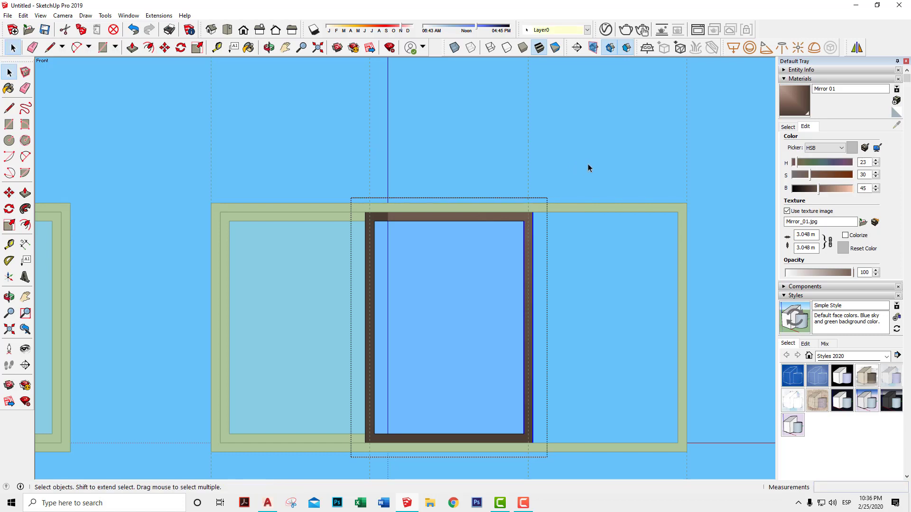
left_click(590, 166)
left_click(422, 221)
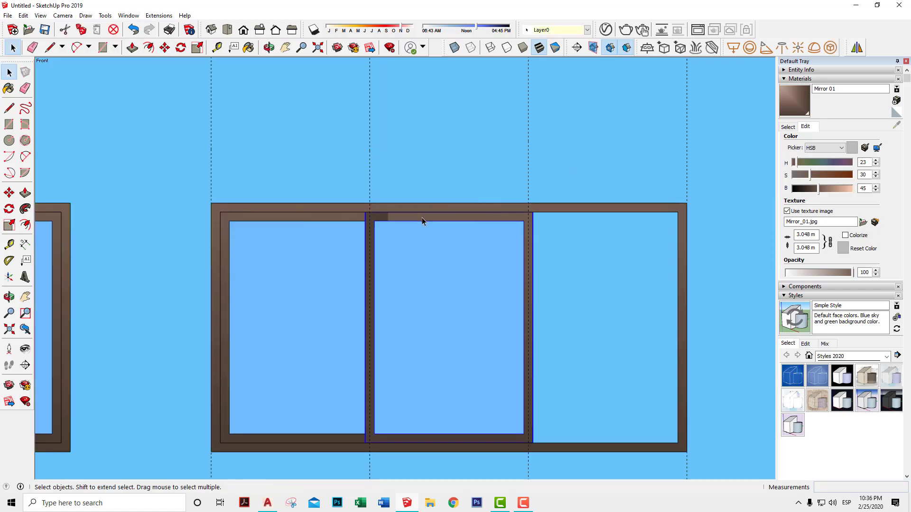
key("m")
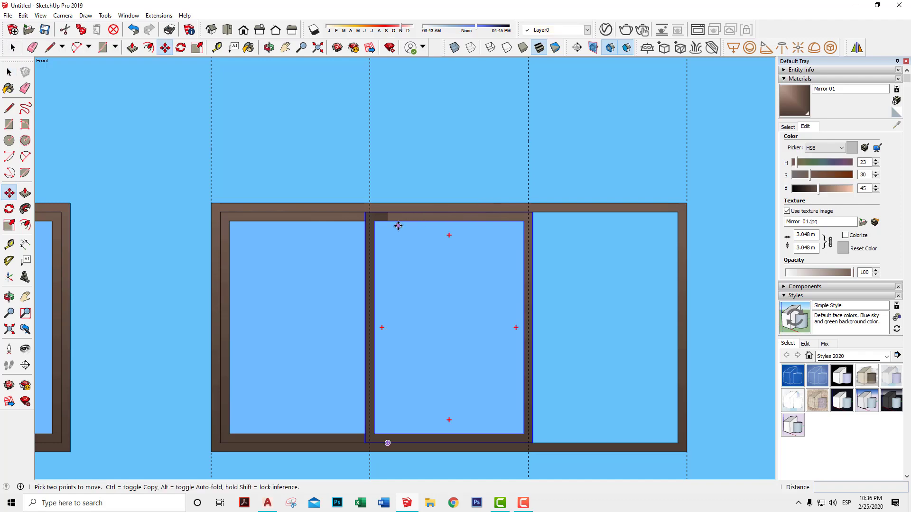
scroll(399, 225, "up", 1)
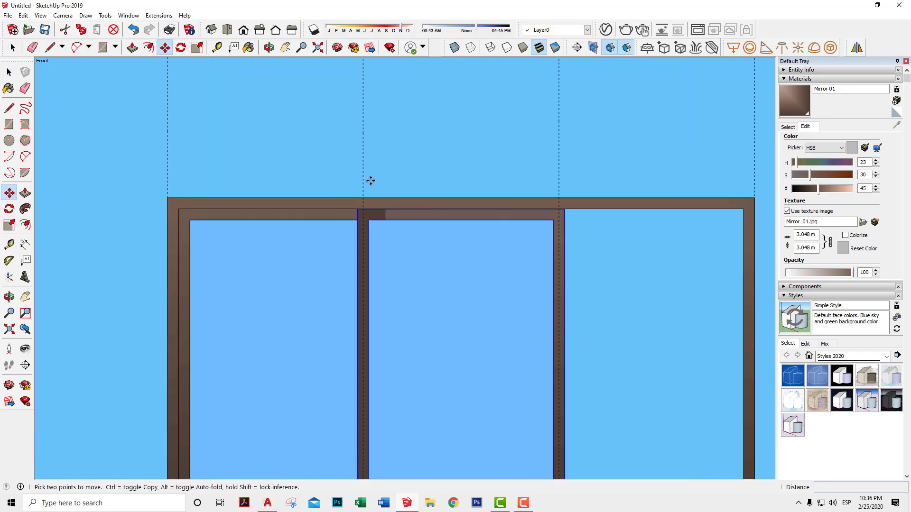
Copy a sash piece across into the widened window's new section
mouse_move(397, 197)
middle_mouse_down()
mouse_move(589, 378)
mouse_move(430, 309)
middle_mouse_up()
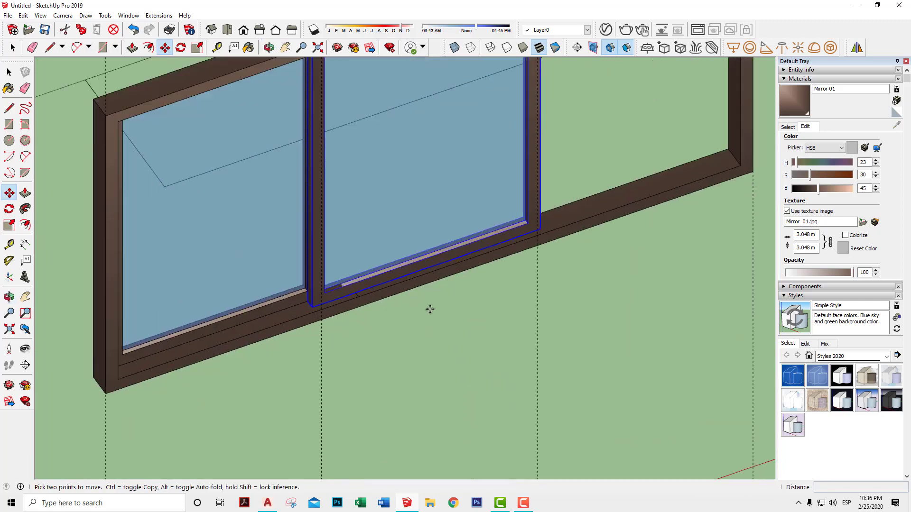
scroll(430, 309, "up", 1)
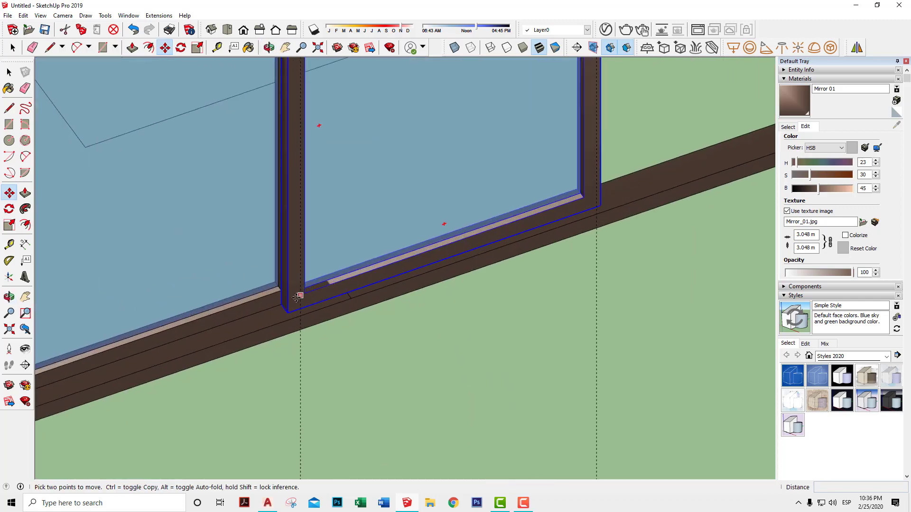
left_click(287, 239)
key("ctrl")
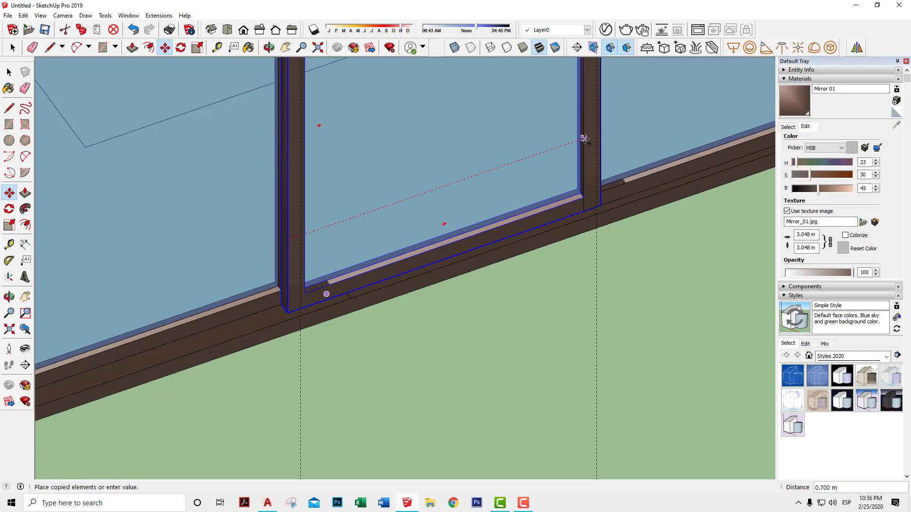
left_click(584, 138)
Shift the selected frame piece 0.03 m into place
middle_click_drag(585, 138, 593, 270)
scroll(583, 258, "up", 2)
scroll(584, 250, "up", 2)
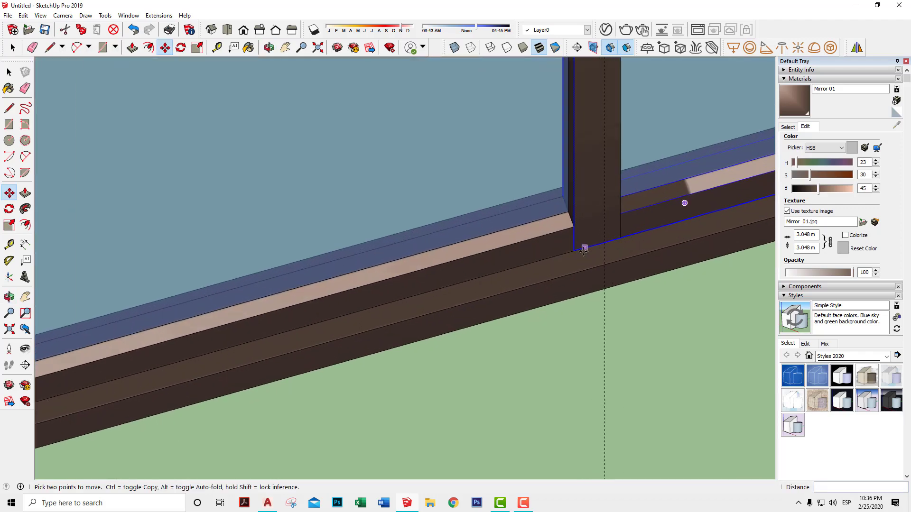
left_click(575, 251)
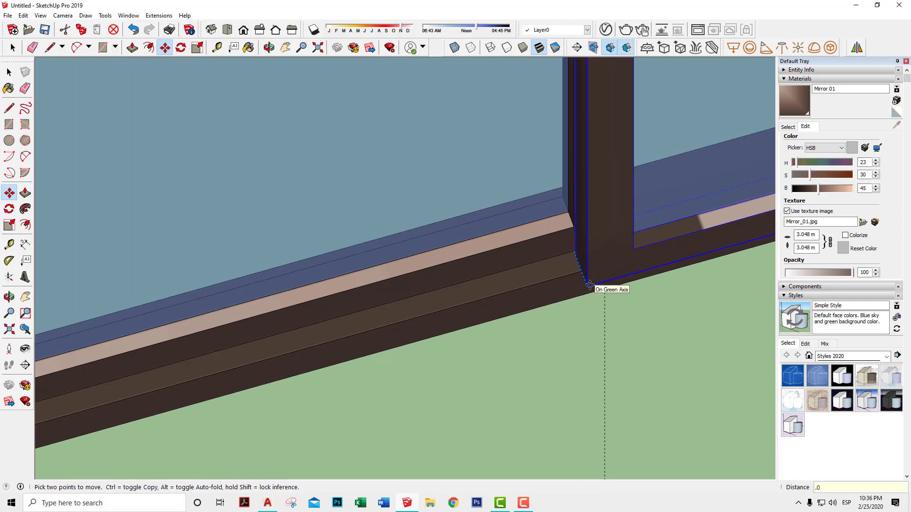
type("3")
key("Return")
key("space")
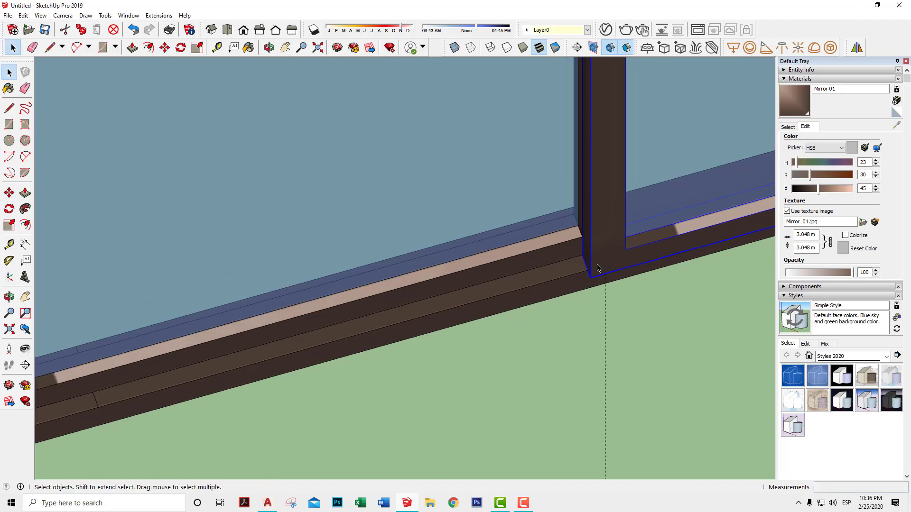
Move the sash group 0.03 m left and orbit out to view the whole frame
mouse_move(596, 264)
middle_mouse_down()
mouse_move(437, 218)
mouse_move(571, 145)
mouse_move(710, 114)
mouse_move(610, 147)
mouse_move(346, 185)
mouse_move(314, 211)
mouse_move(329, 221)
mouse_move(520, 241)
mouse_move(531, 142)
mouse_move(498, 155)
middle_mouse_up()
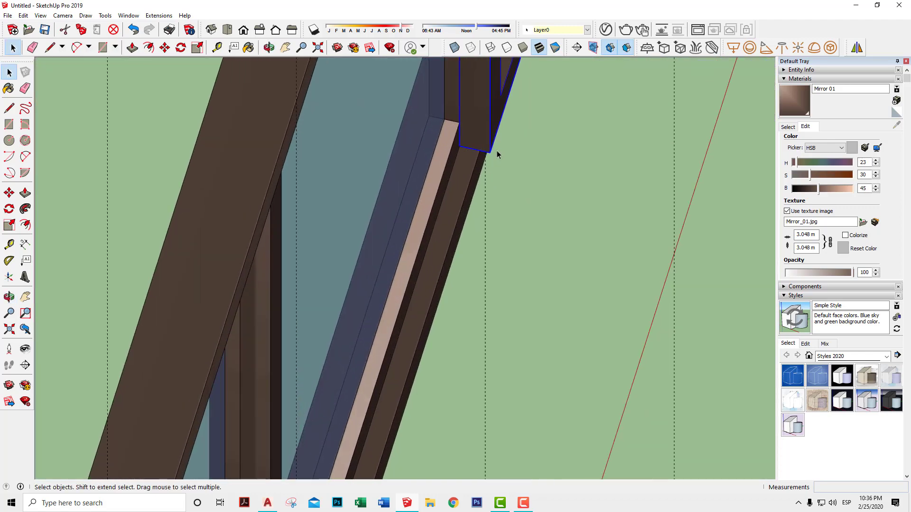
key("m")
scroll(491, 153, "up", 1)
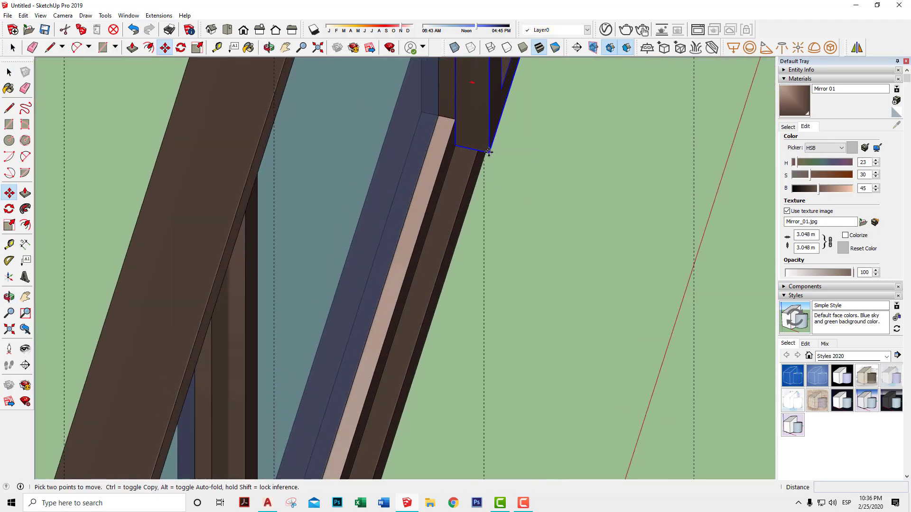
left_click(488, 152)
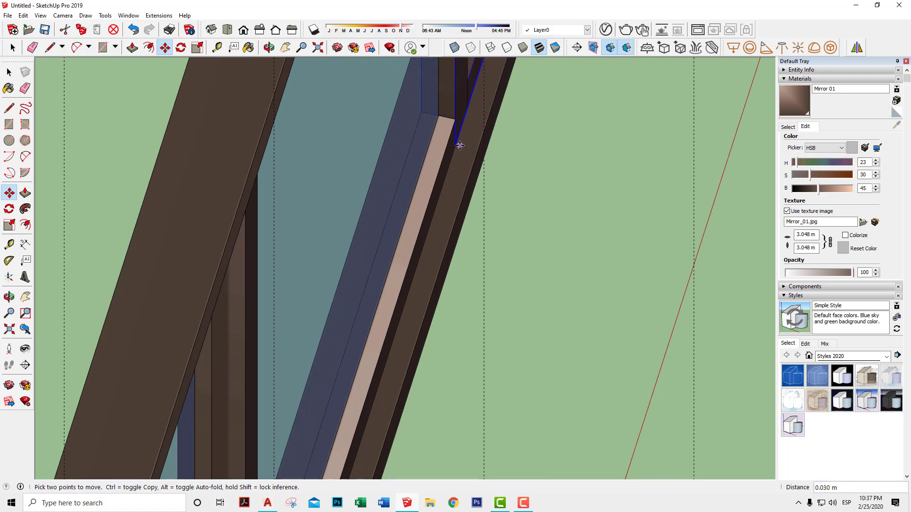
left_click(460, 145)
mouse_move(464, 147)
middle_mouse_down()
mouse_move(304, 199)
mouse_move(287, 221)
middle_mouse_up()
left_click(288, 220)
type(".03")
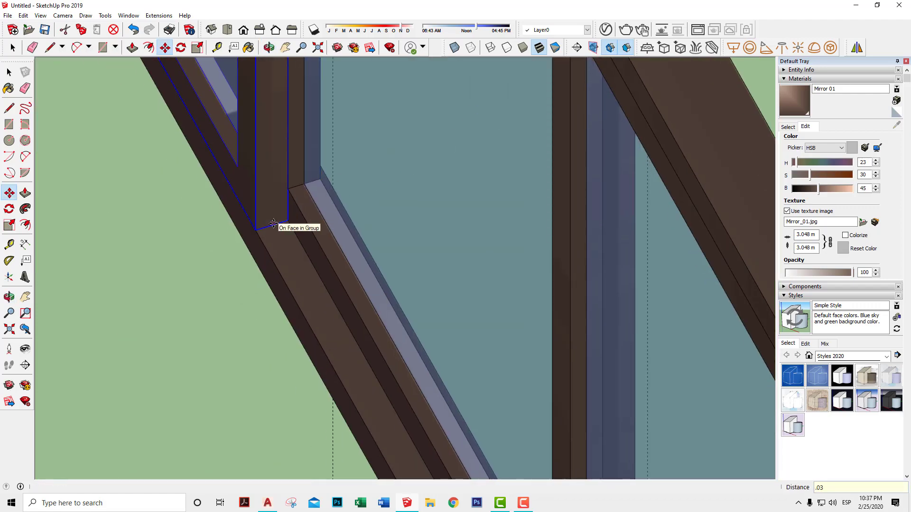
key("Return")
key("space")
scroll(347, 234, "down", 3)
scroll(598, 178, "down", 3)
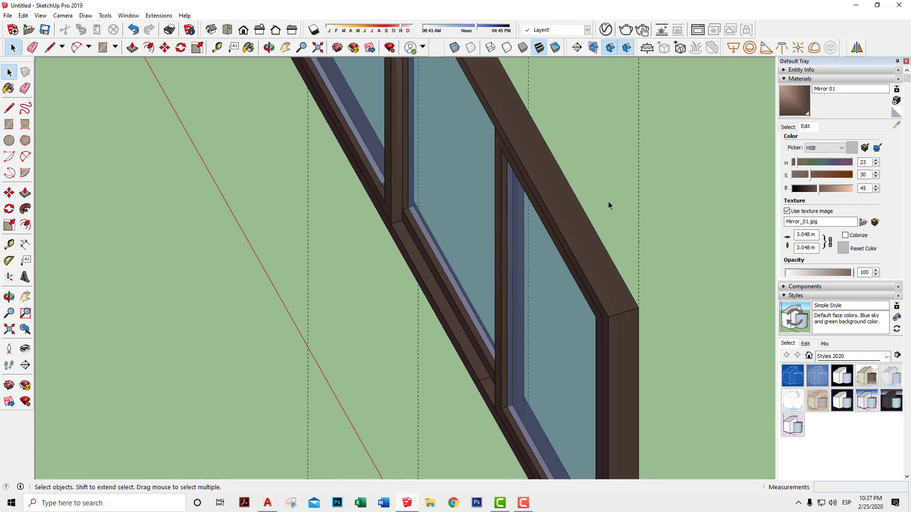
mouse_move(606, 203)
middle_mouse_down()
mouse_move(583, 230)
mouse_move(375, 183)
mouse_move(626, 280)
mouse_move(610, 224)
mouse_move(325, 235)
mouse_move(343, 262)
mouse_move(394, 156)
mouse_move(632, 55)
mouse_move(612, 155)
mouse_move(591, 183)
mouse_move(595, 151)
middle_mouse_up()
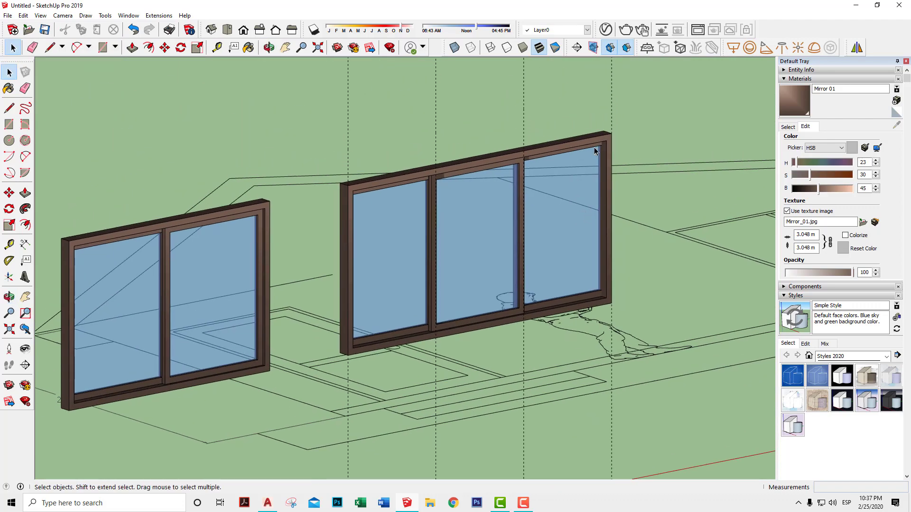
Delete all guides and orbit so the house and windows face the camera
left_click(23, 16)
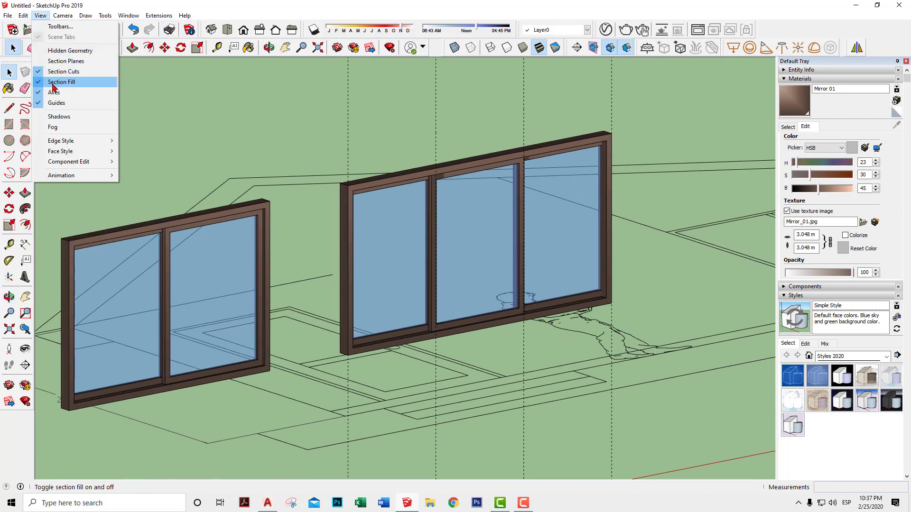
left_click(49, 103)
scroll(433, 143, "down", 3)
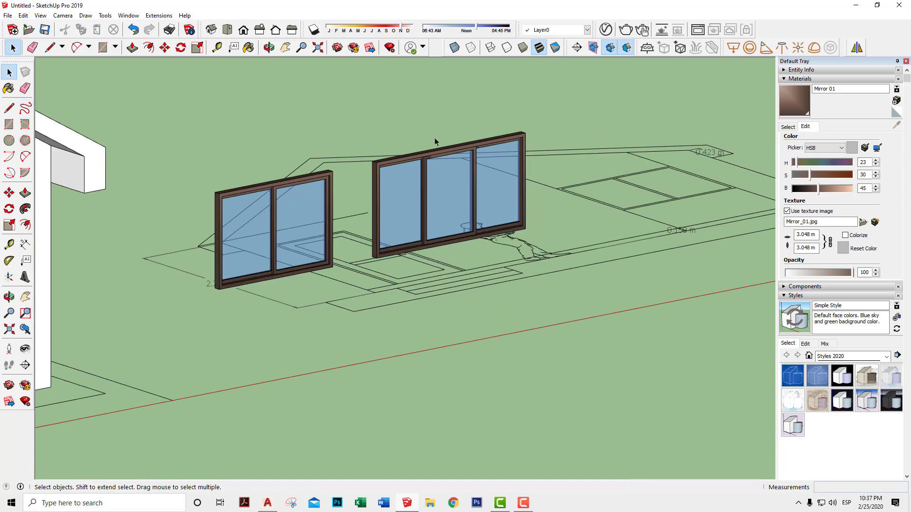
scroll(347, 169, "up", 2)
scroll(347, 169, "down", 2)
middle_click_drag(401, 193, 464, 188)
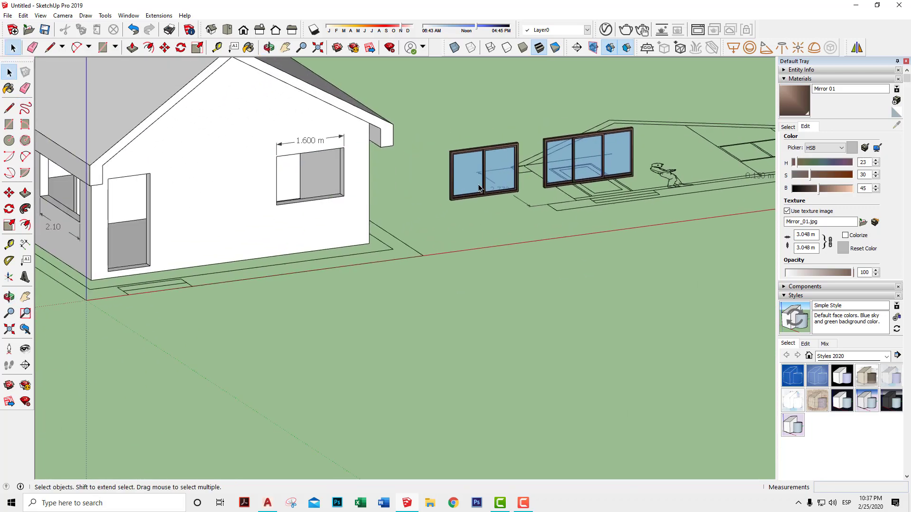
scroll(464, 188, "up", 1)
middle_click_drag(494, 156, 420, 142)
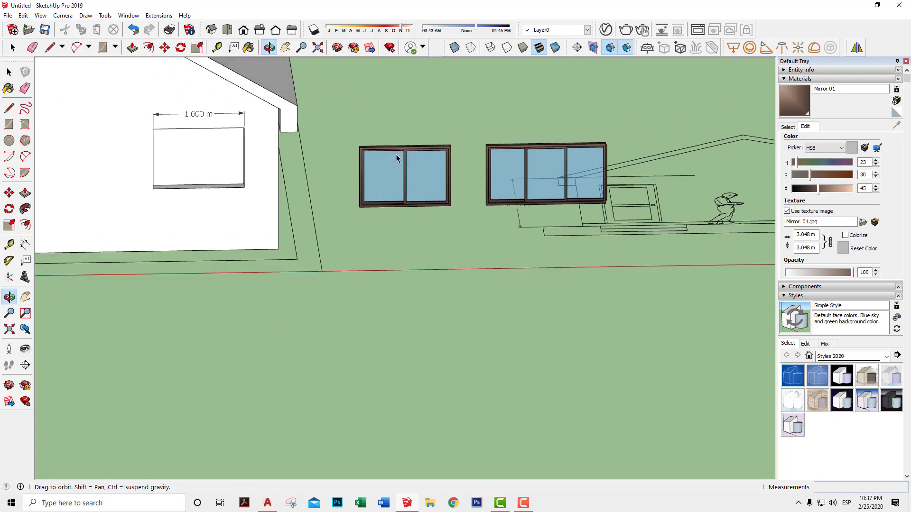
Select the left two-pane window as a single object
left_click_drag(351, 221, 398, 182)
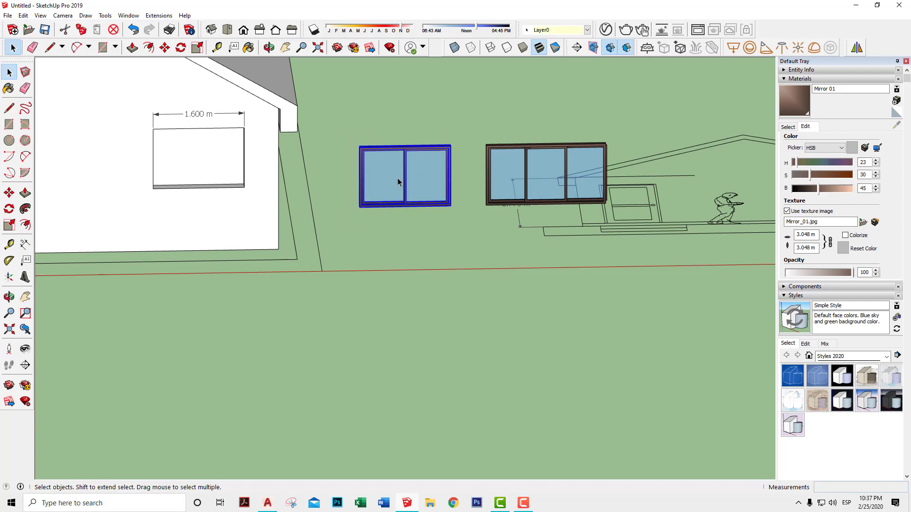
key("ctrl+t")
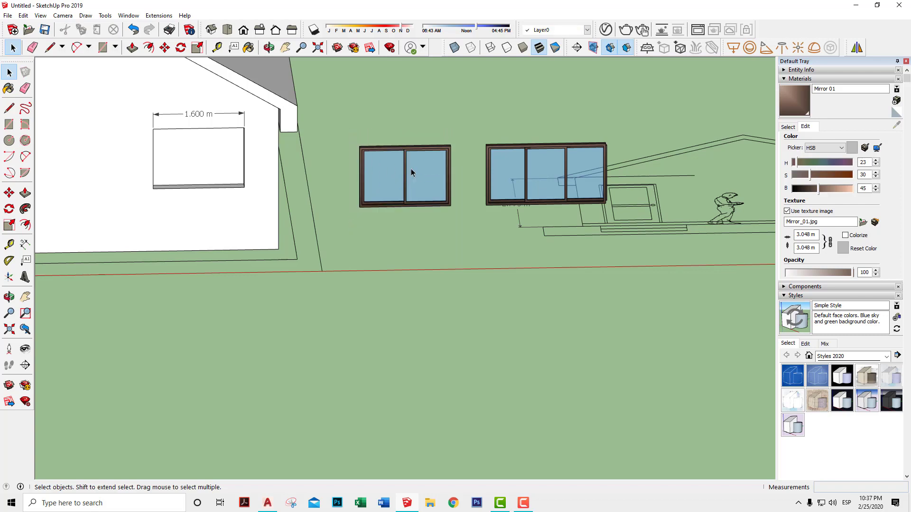
key("Escape")
scroll(430, 156, "up", 2)
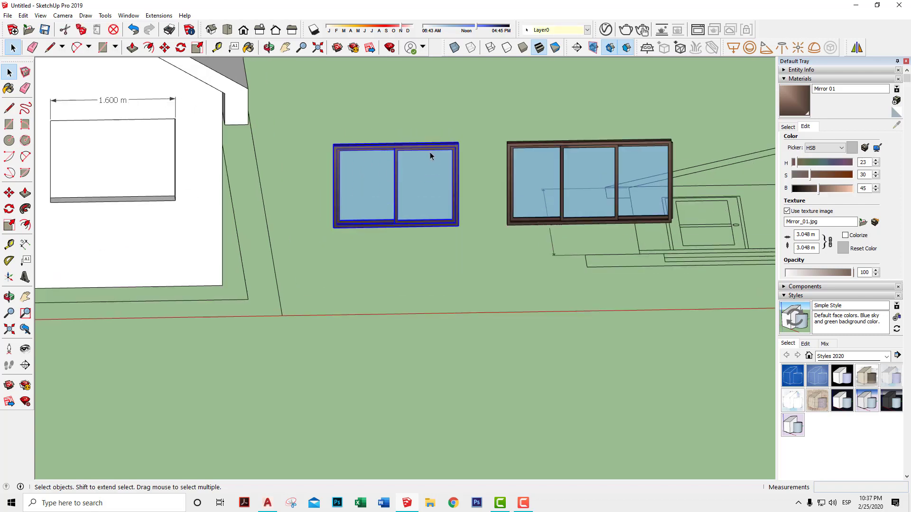
Make the selected two-pane window a component named Vent160
right_click(428, 151)
left_click(458, 230)
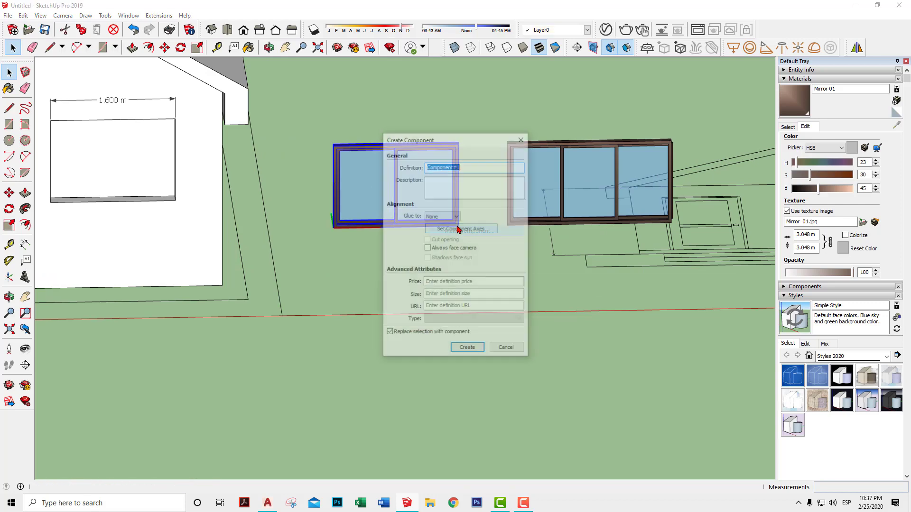
type("Vent160")
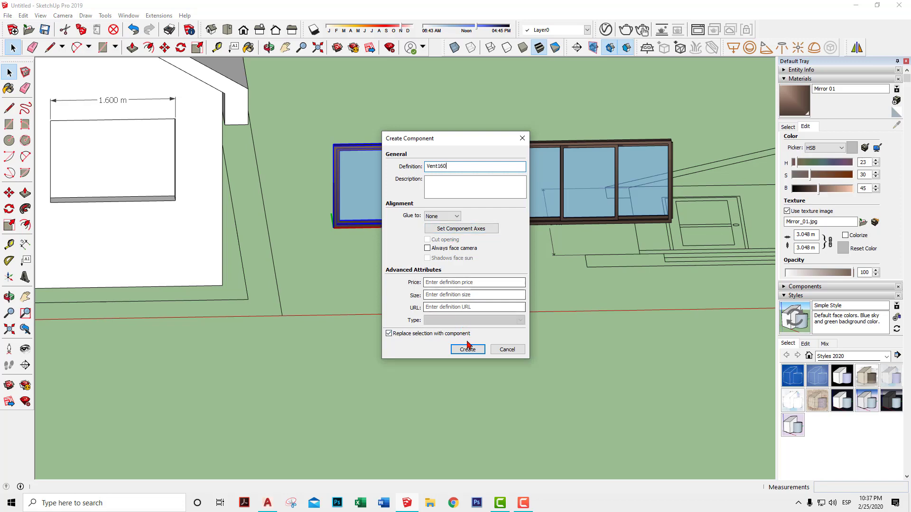
left_click(467, 349)
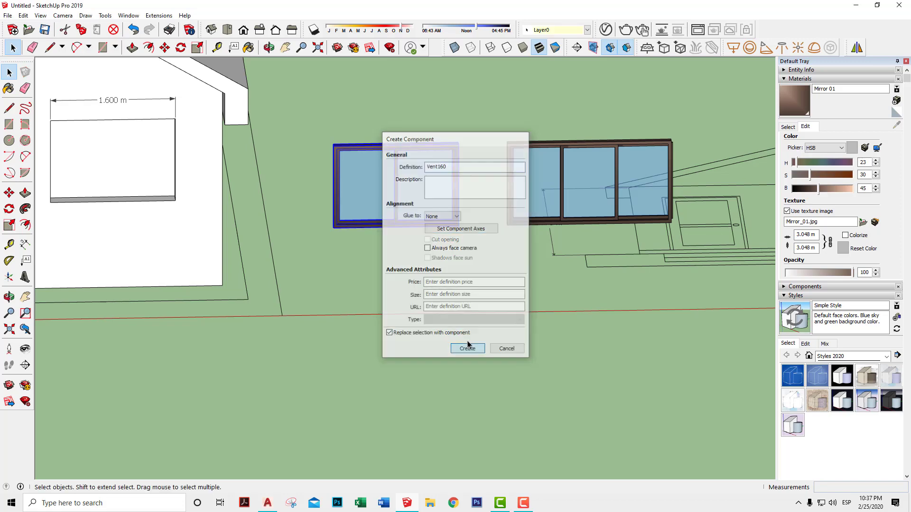
mouse_move(490, 283)
middle_mouse_down()
mouse_move(425, 262)
mouse_move(393, 189)
mouse_move(382, 203)
mouse_move(415, 197)
mouse_move(332, 185)
mouse_move(500, 192)
mouse_move(489, 147)
mouse_move(433, 88)
middle_mouse_up()
scroll(415, 197, "up", 3)
scroll(443, 172, "up", 1)
scroll(438, 219, "up", 2)
Inside the three-pane window, slide the right pane 0.060 m into the frame corner
double_click(424, 218)
scroll(425, 218, "down", 2)
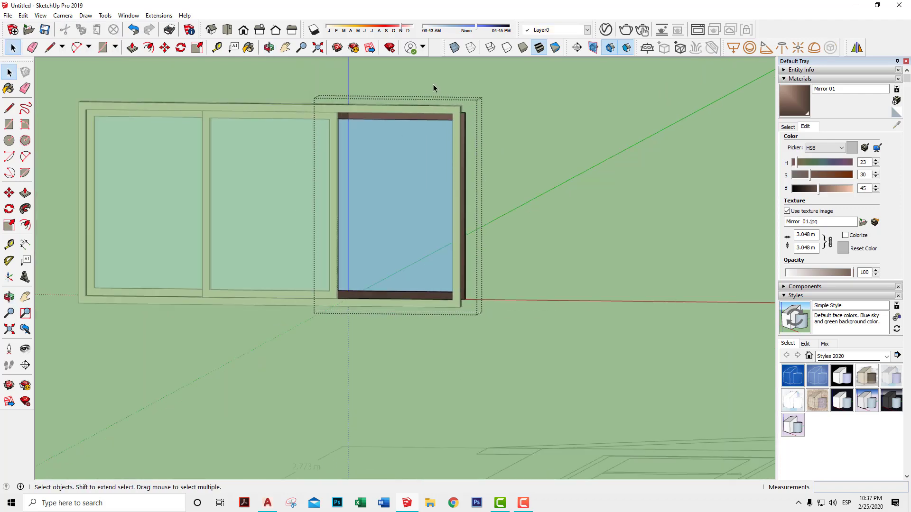
scroll(494, 295, "up", 2)
middle_click_drag(484, 300, 473, 386)
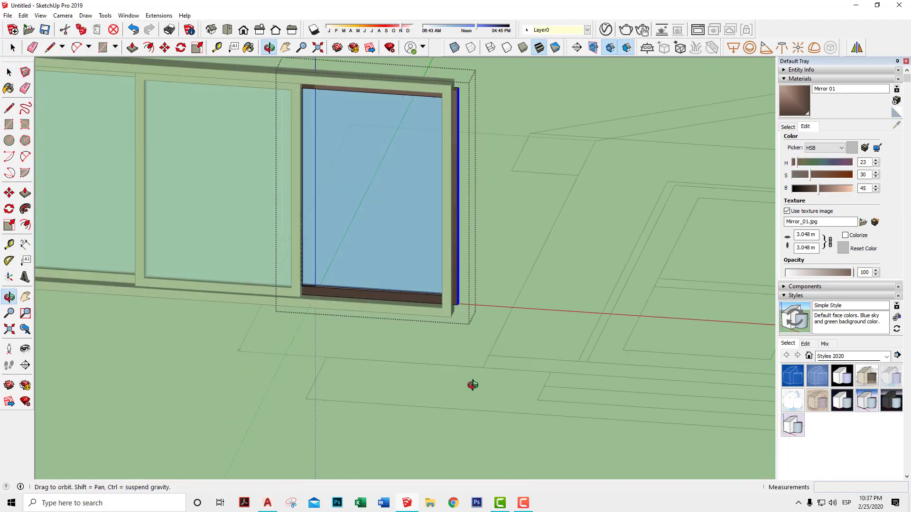
key("m")
scroll(454, 319, "up", 2)
scroll(494, 342, "up", 2)
scroll(553, 354, "up", 2)
scroll(607, 378, "up", 2)
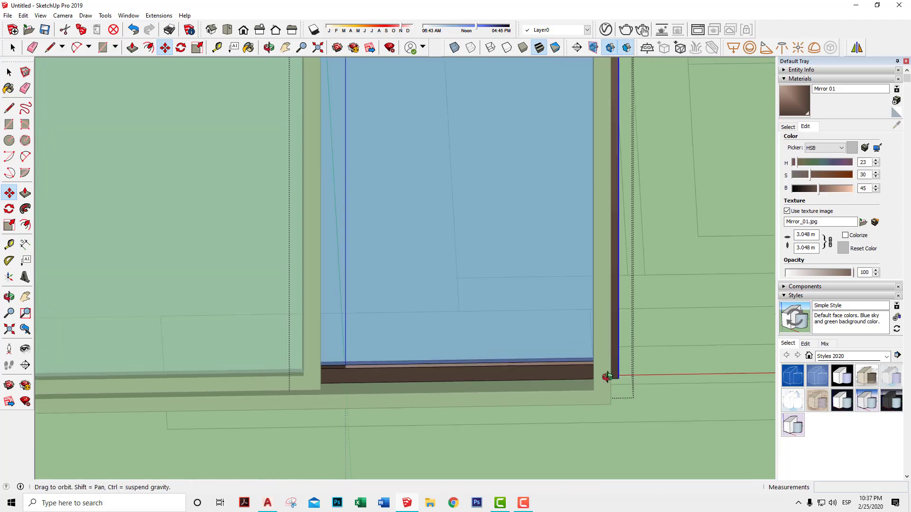
scroll(607, 377, "down", 3)
middle_click_drag(474, 370, 382, 362)
scroll(534, 363, "up", 3)
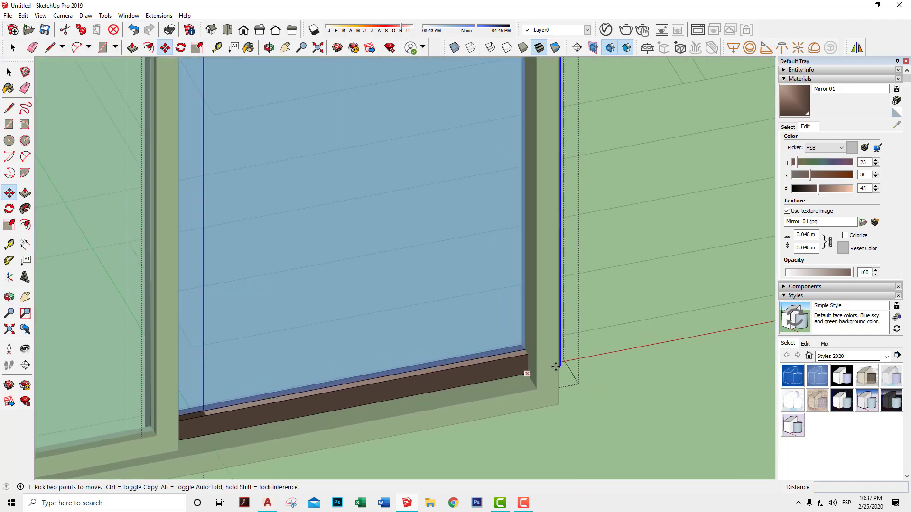
middle_click_drag(562, 366, 413, 378)
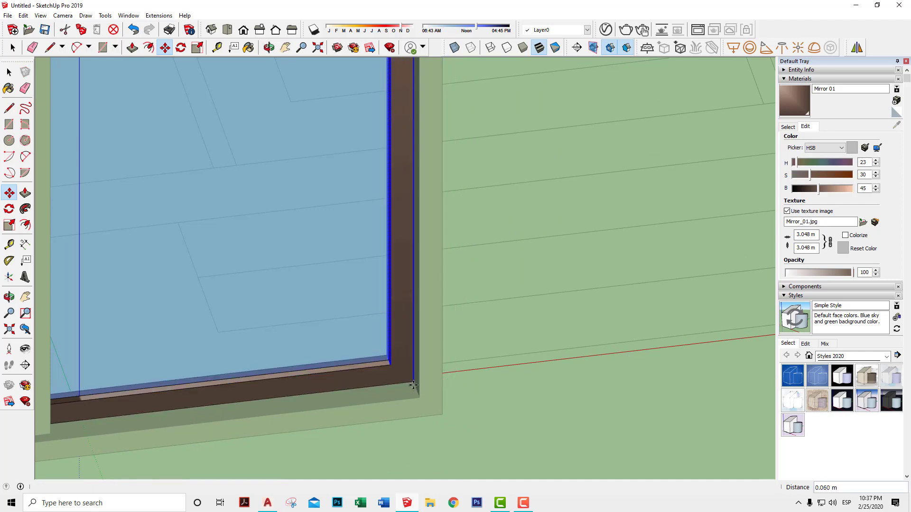
key("space")
Orbit around the adjusted window to check how the pane now sits
scroll(509, 291, "down", 3)
middle_click_drag(537, 318, 460, 321)
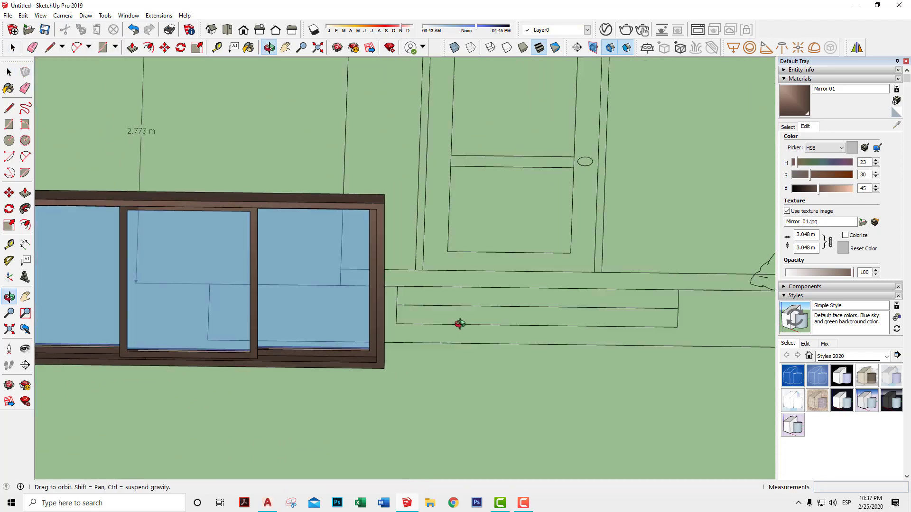
scroll(193, 376, "up", 3)
scroll(179, 395, "up", 3)
scroll(304, 327, "up", 2)
mouse_move(304, 327)
middle_mouse_down()
mouse_move(261, 321)
mouse_move(234, 383)
mouse_move(226, 350)
middle_mouse_up()
scroll(267, 325, "up", 1)
Set the Mirror 01 material's texture width to 4.000 m
scroll(267, 325, "down", 2)
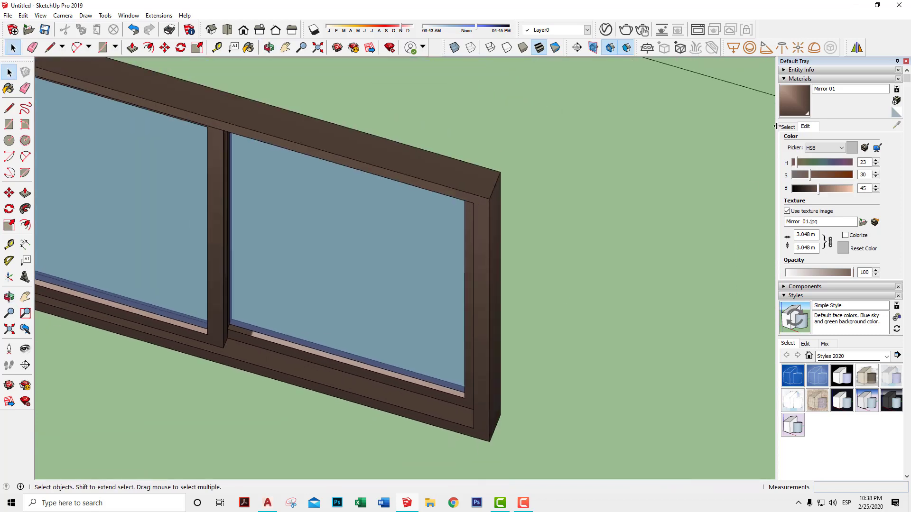
scroll(398, 266, "down", 1)
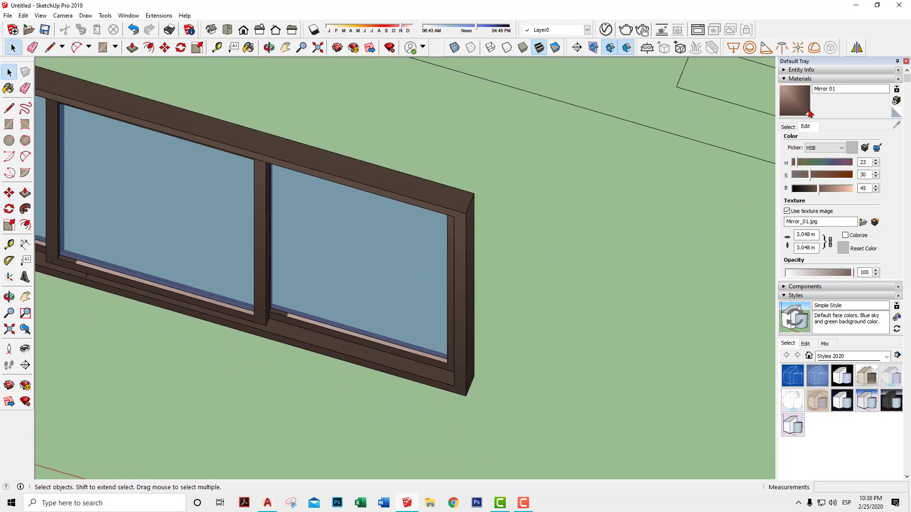
left_click(810, 113)
left_click_drag(816, 235, 778, 239)
type("4")
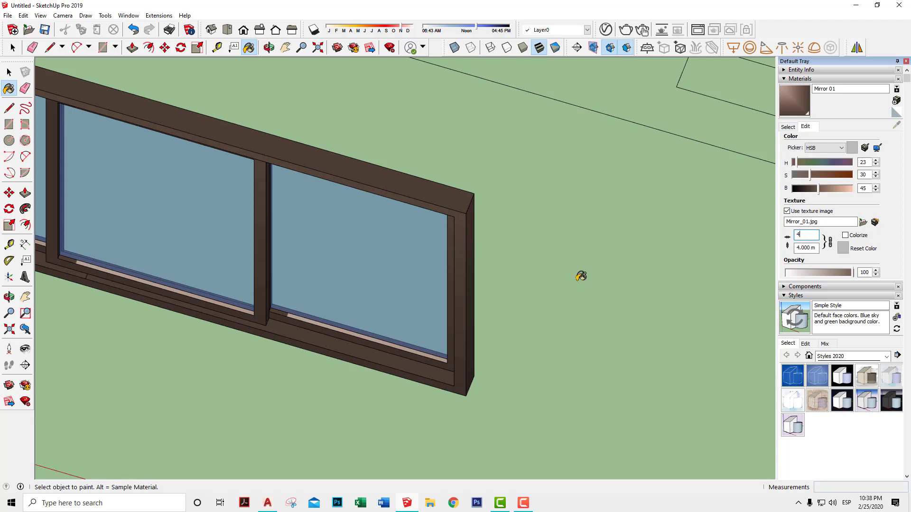
scroll(576, 275, "down", 3)
scroll(569, 265, "down", 2)
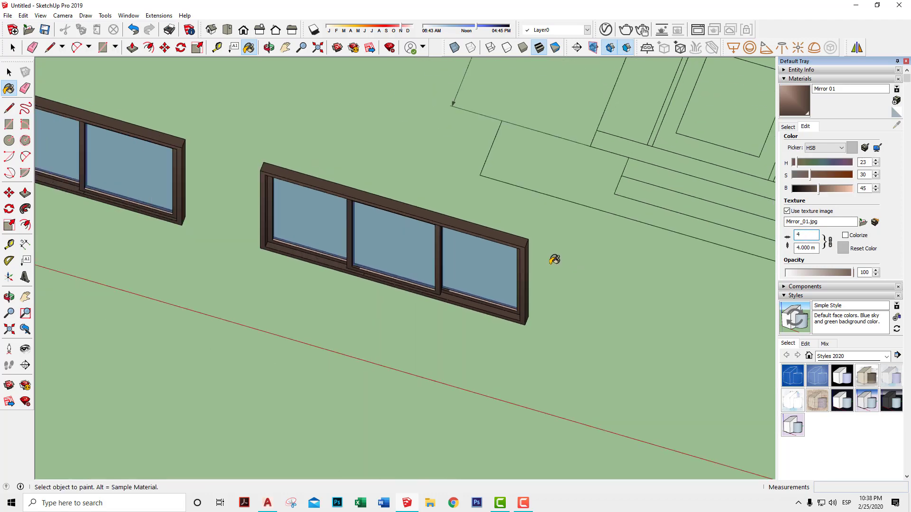
Orbit to a front view of both windows and enter the three-pane window for editing
mouse_move(411, 285)
middle_mouse_down()
mouse_move(576, 189)
mouse_move(553, 203)
middle_mouse_up()
scroll(565, 238, "up", 3)
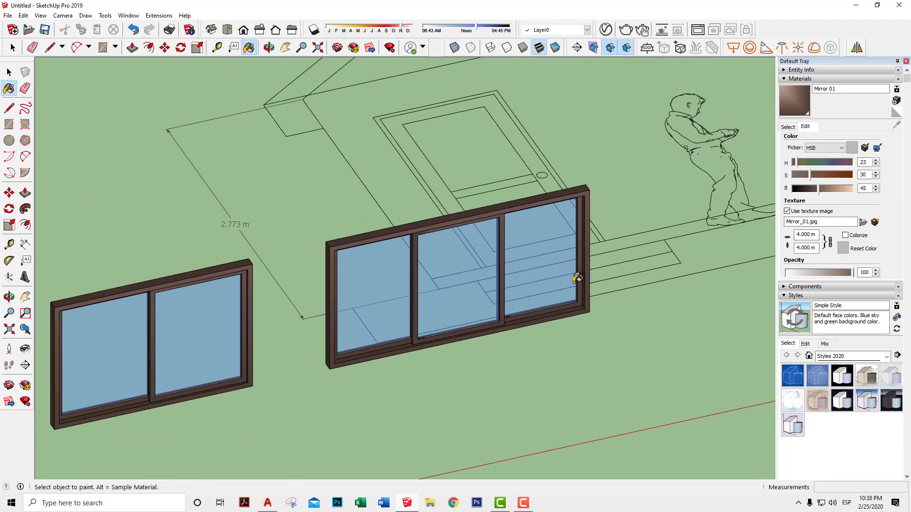
scroll(576, 275, "up", 3)
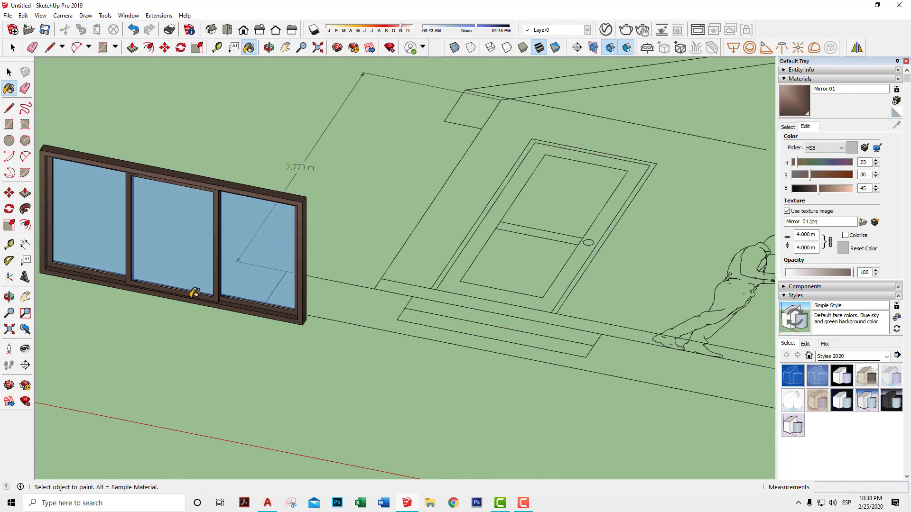
mouse_move(194, 293)
middle_mouse_down("shift")
mouse_move(368, 315)
mouse_move(354, 381)
mouse_move(404, 345)
mouse_move(583, 283)
middle_mouse_up("shift")
scroll(388, 315, "up", 2)
scroll(565, 300, "down", 2)
scroll(395, 318, "down", 2)
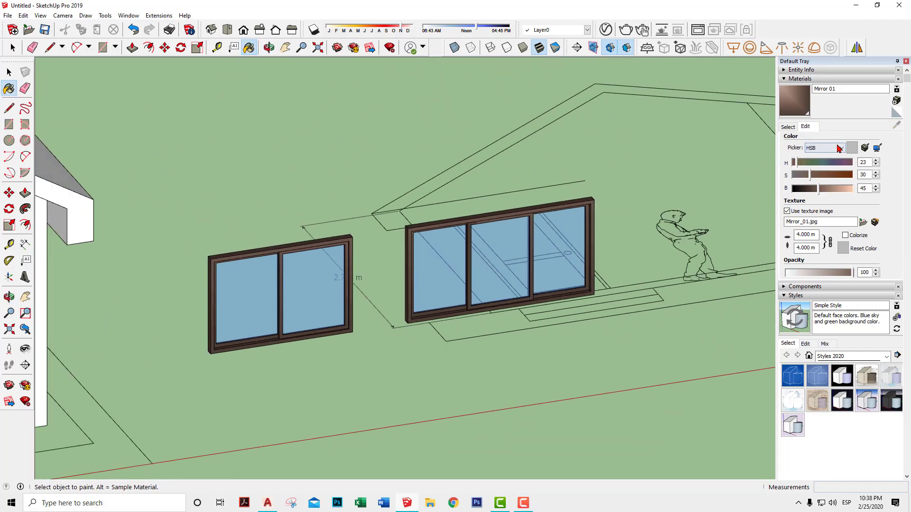
mouse_move(719, 206)
middle_mouse_down()
mouse_move(547, 204)
mouse_move(570, 200)
middle_mouse_up()
middle_click_drag(533, 173, 575, 128)
scroll(426, 164, "up", 2)
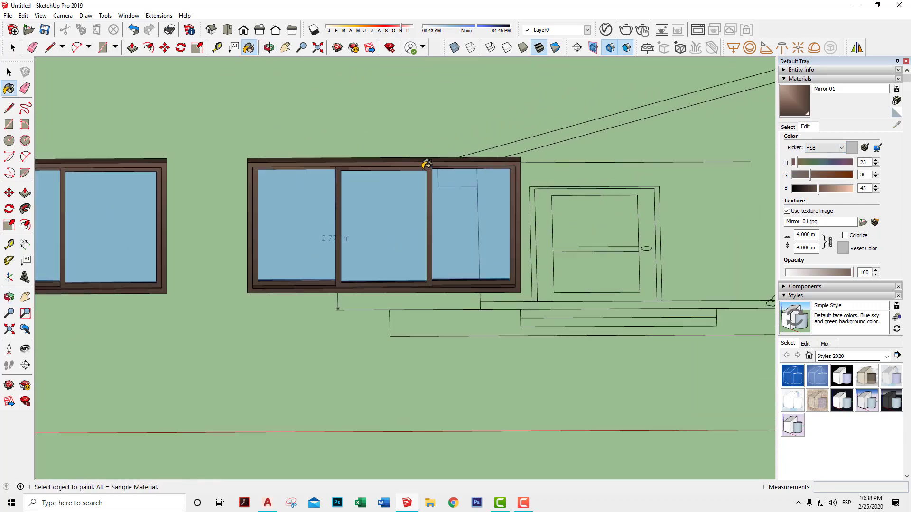
key("space")
double_click(388, 168)
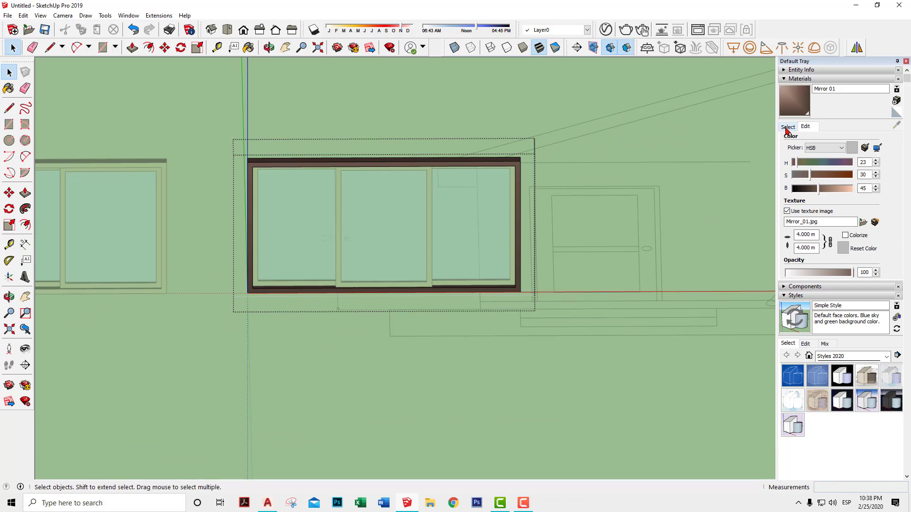
Select the orange-brown Color C07 from the Colors material library
left_click(790, 128)
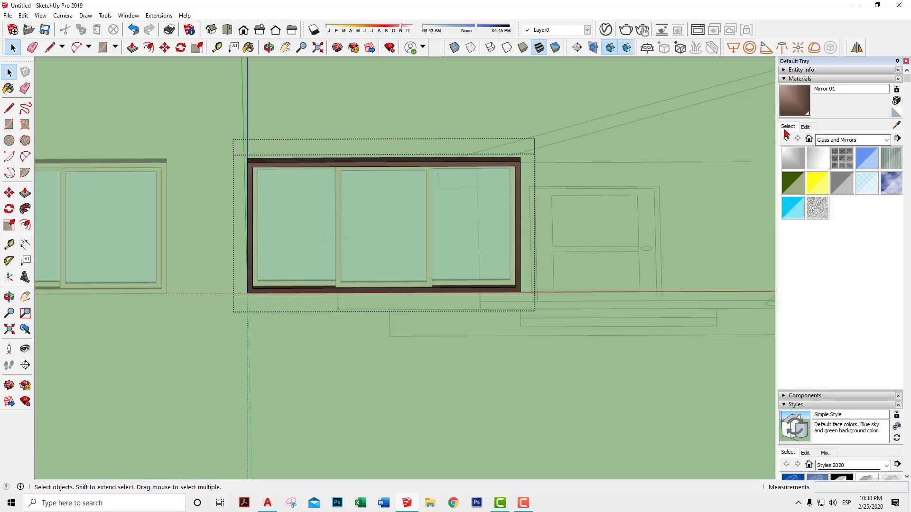
left_click(886, 140)
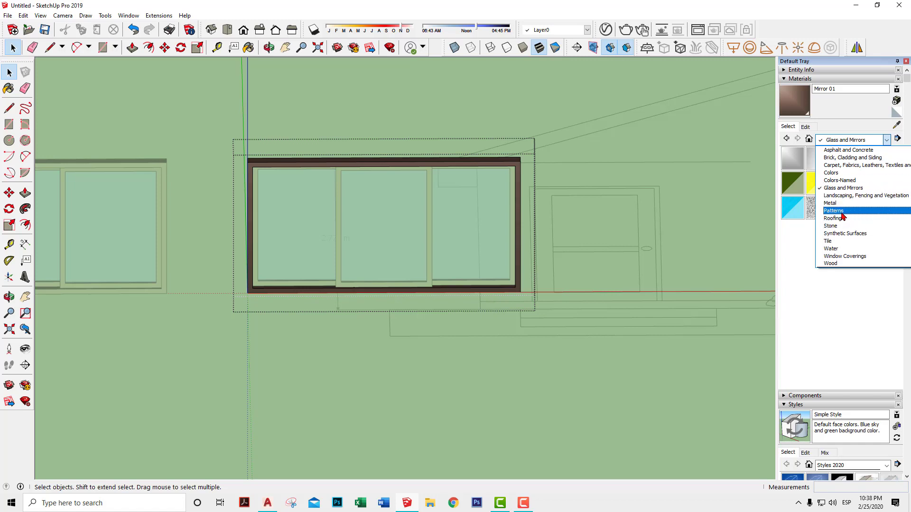
left_click(831, 173)
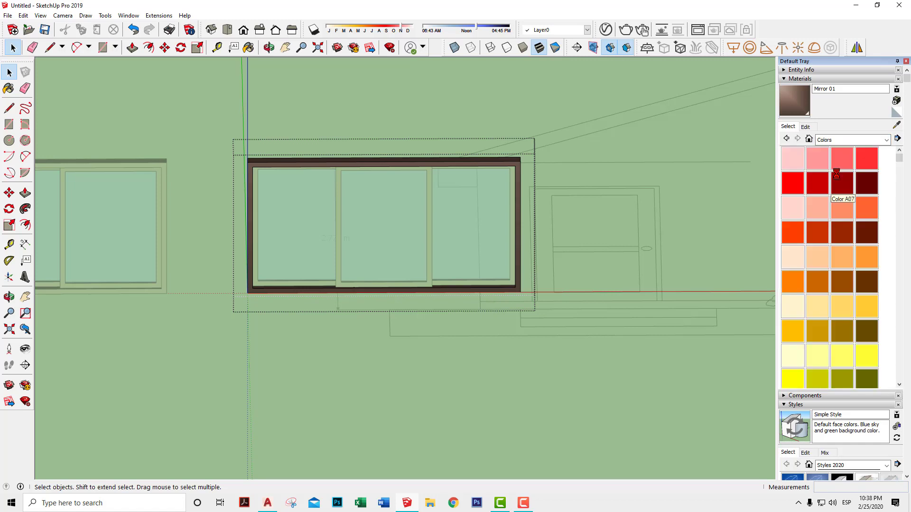
scroll(873, 203, "down", 1)
scroll(874, 203, "down", 2)
scroll(874, 204, "up", 2)
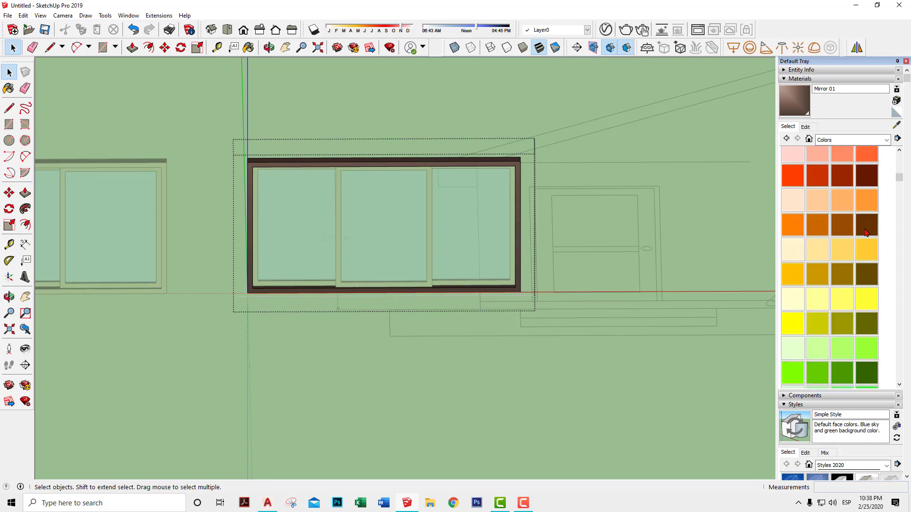
left_click(842, 228)
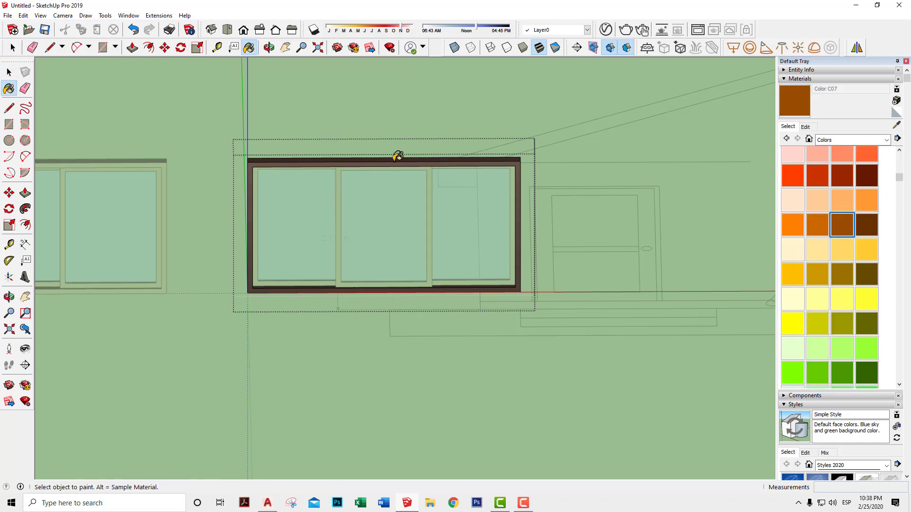
Paint the three-pane window's outer frame faces with Color C07, then leave the component
left_click(393, 160)
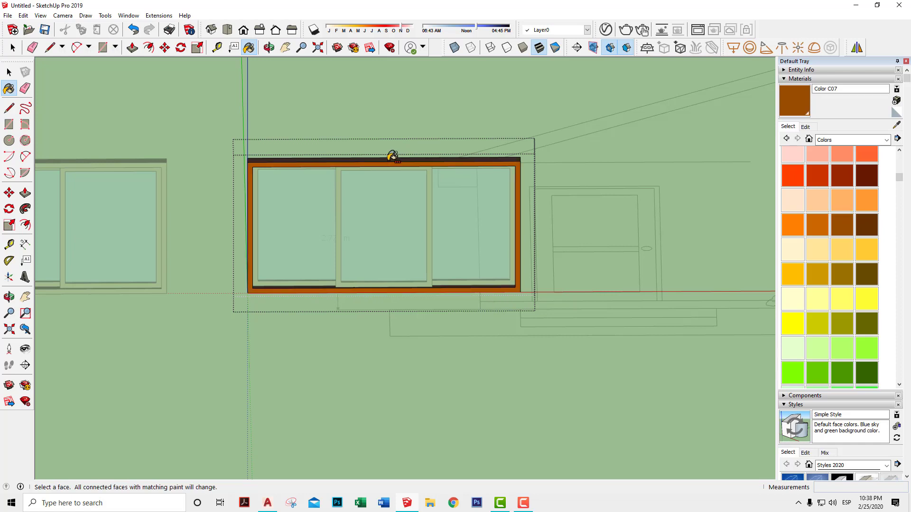
left_click(409, 158)
mouse_move(411, 155)
middle_mouse_down()
mouse_move(521, 150)
mouse_move(511, 177)
mouse_move(364, 204)
middle_mouse_up()
scroll(364, 205, "up", 1)
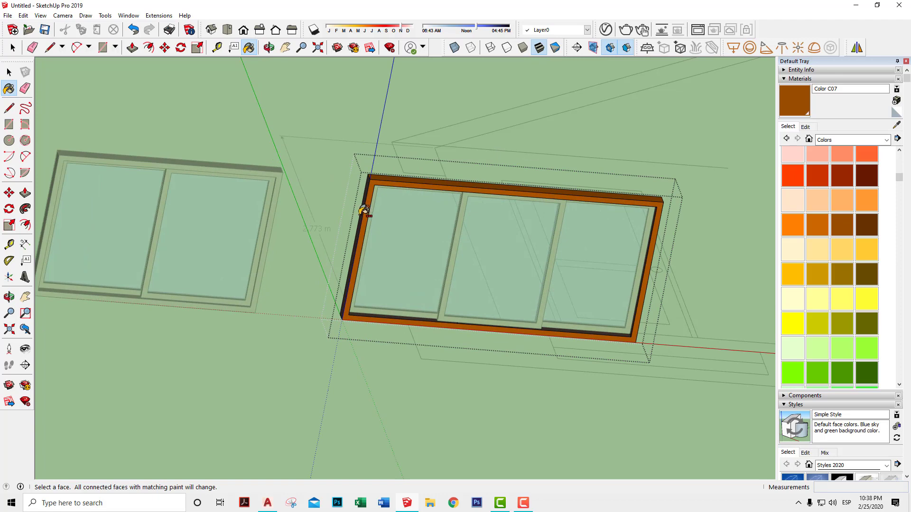
mouse_move(579, 237)
middle_mouse_down()
mouse_move(633, 271)
mouse_move(316, 244)
mouse_move(242, 273)
middle_mouse_up()
mouse_move(182, 264)
middle_mouse_down()
mouse_move(378, 210)
mouse_move(500, 245)
middle_mouse_up()
key("b")
key("space")
Paint the middle and left sliding panels' frames Color C07, undoing one stray change
left_click(327, 137)
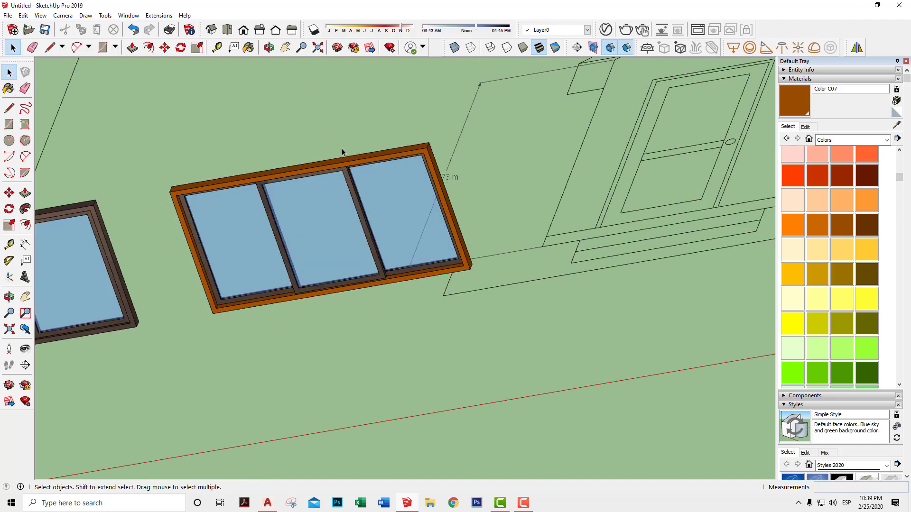
scroll(412, 96, "up", 3)
scroll(312, 151, "up", 3)
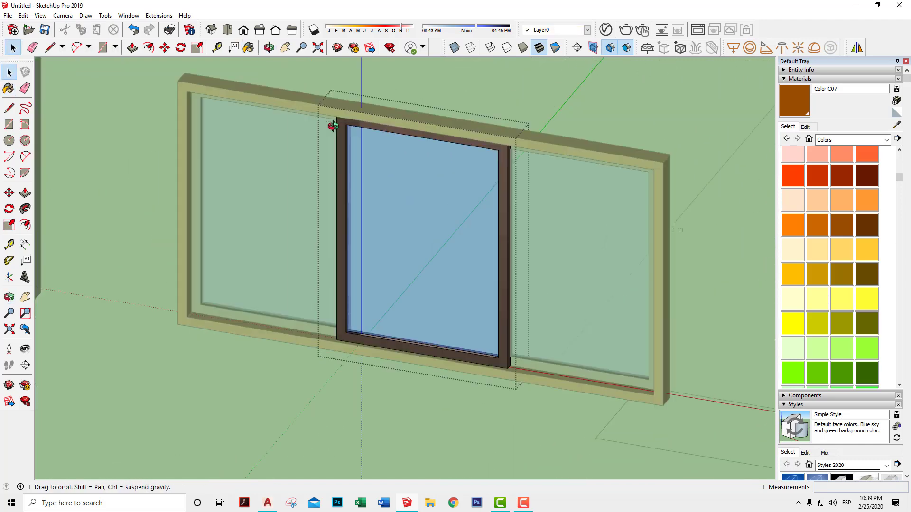
left_click(802, 104)
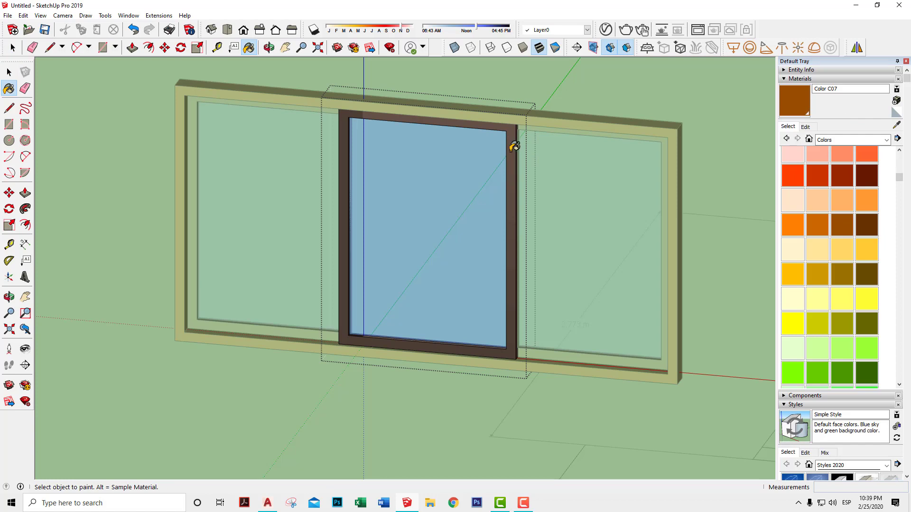
key("ctrl")
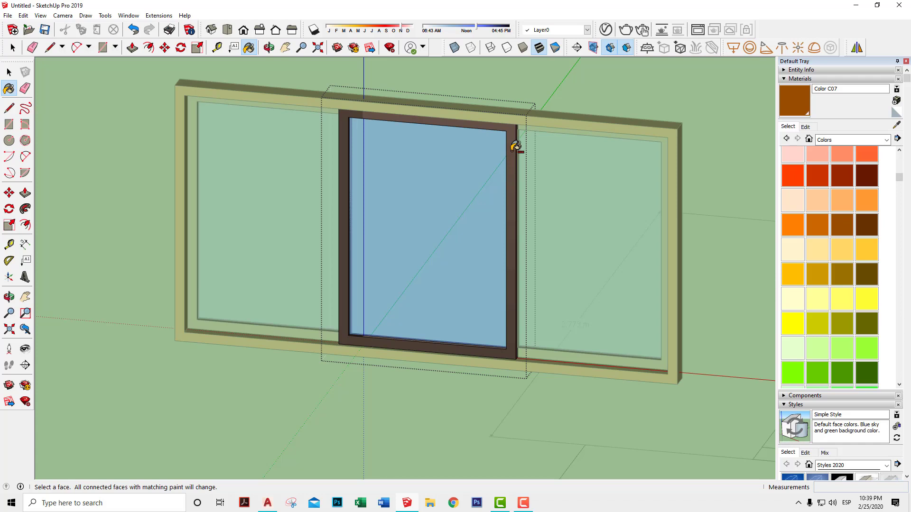
left_click(515, 146, "ctrl")
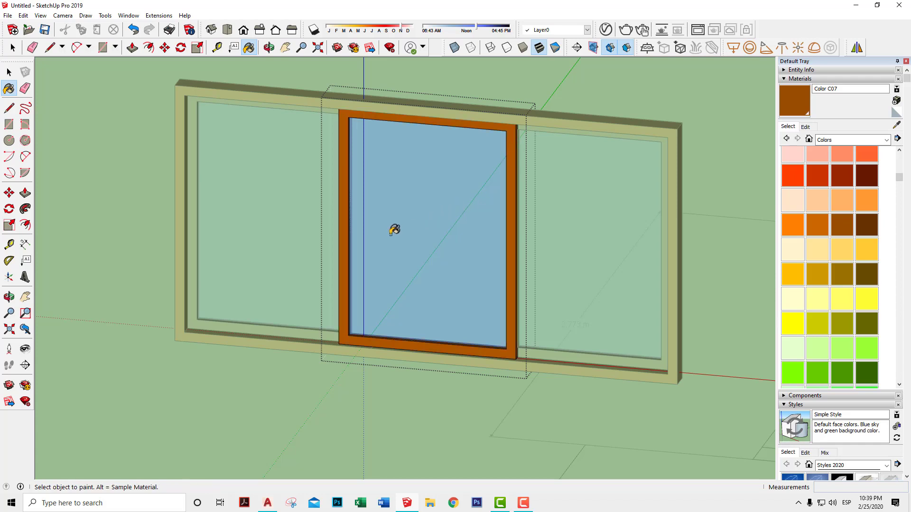
key("space")
key("ctrl+z")
key("ctrl+z")
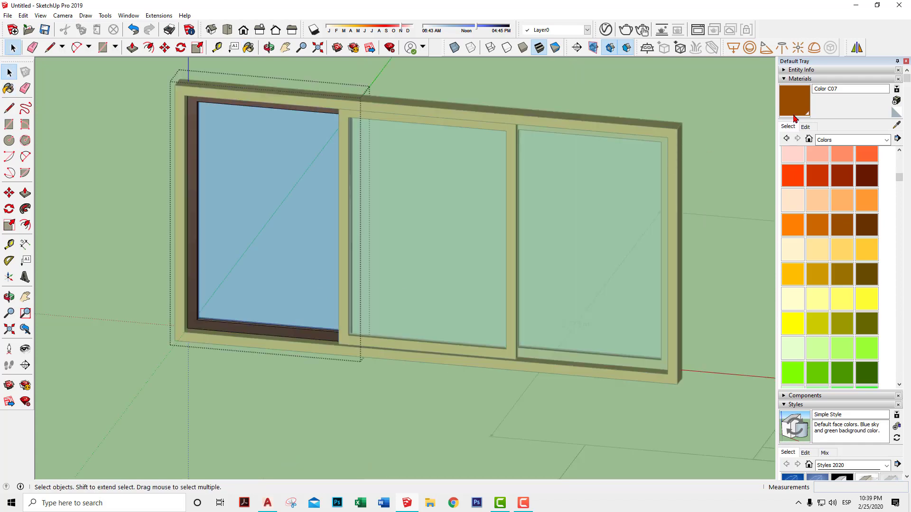
key("b")
left_click(202, 227, "ctrl")
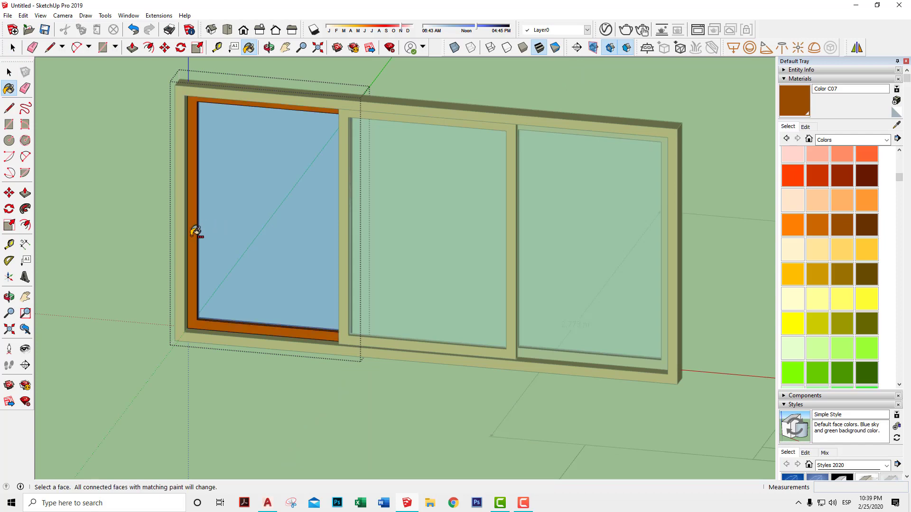
key("space")
key("Escape")
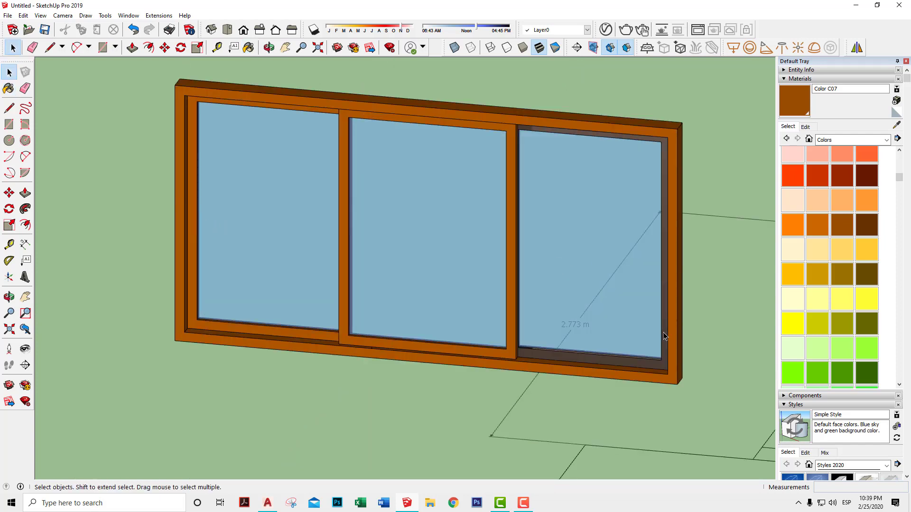
Paint the right sliding panel's frame Color C07 and close its editing
double_click(664, 336)
left_click(801, 106)
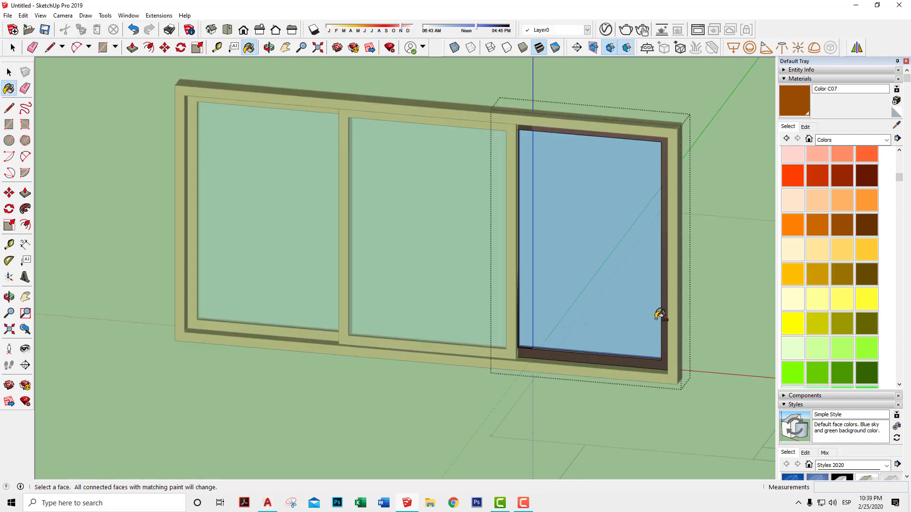
left_click(635, 358, "ctrl")
scroll(621, 323, "down", 1)
scroll(599, 378, "up", 2)
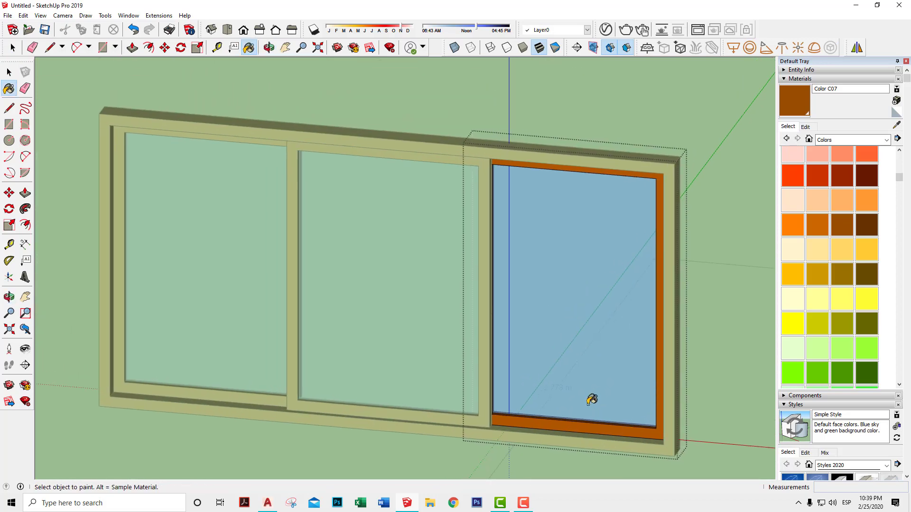
scroll(593, 412, "up", 2)
scroll(590, 427, "up", 1)
scroll(593, 379, "down", 2)
scroll(541, 298, "down", 2)
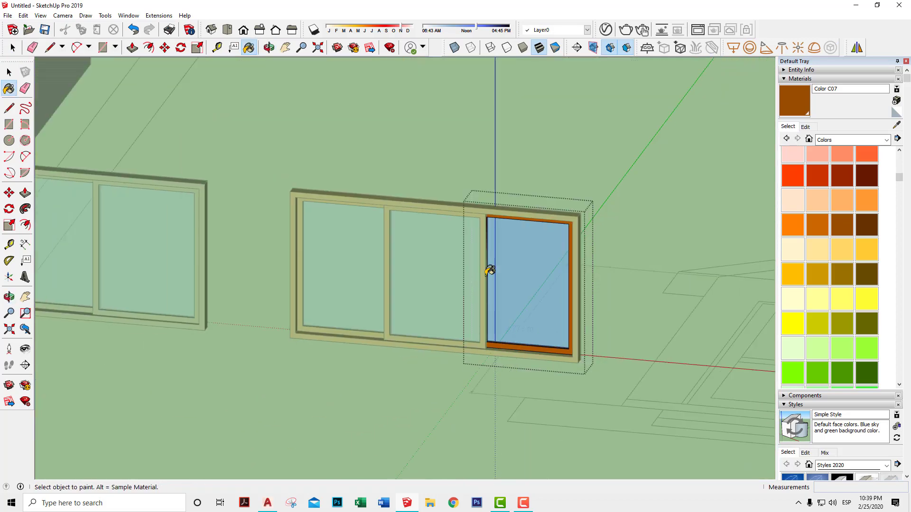
key("space")
left_click(635, 240)
Paint the two-pane window's outer frame and both sash frames Color C07
mouse_move(638, 245)
middle_mouse_down()
mouse_move(451, 221)
mouse_move(408, 190)
middle_mouse_up()
double_click(390, 190)
left_click(794, 101)
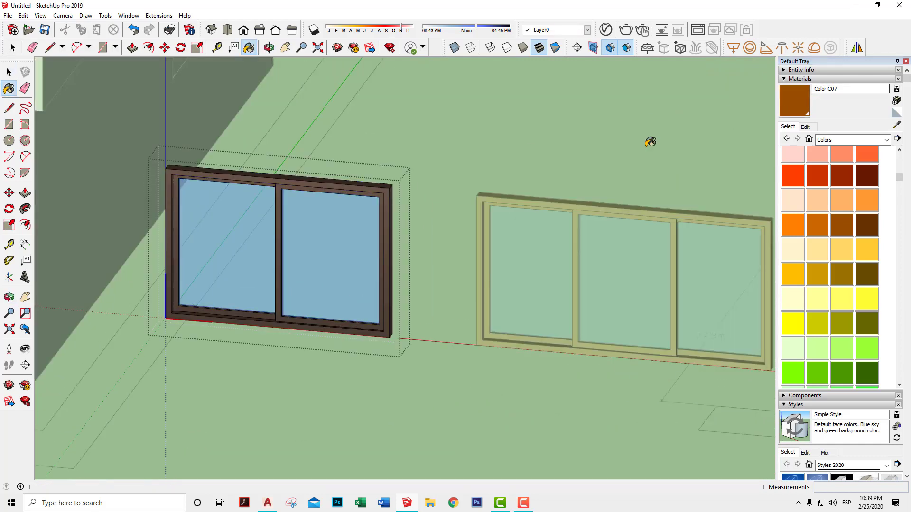
left_click(371, 184)
scroll(289, 186, "up", 2)
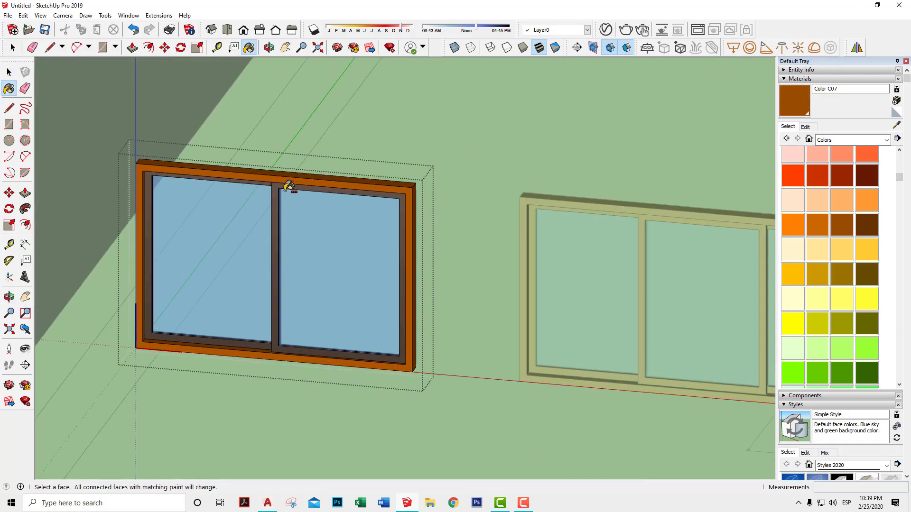
left_click(279, 188)
scroll(279, 188, "up", 2)
scroll(258, 177, "up", 1)
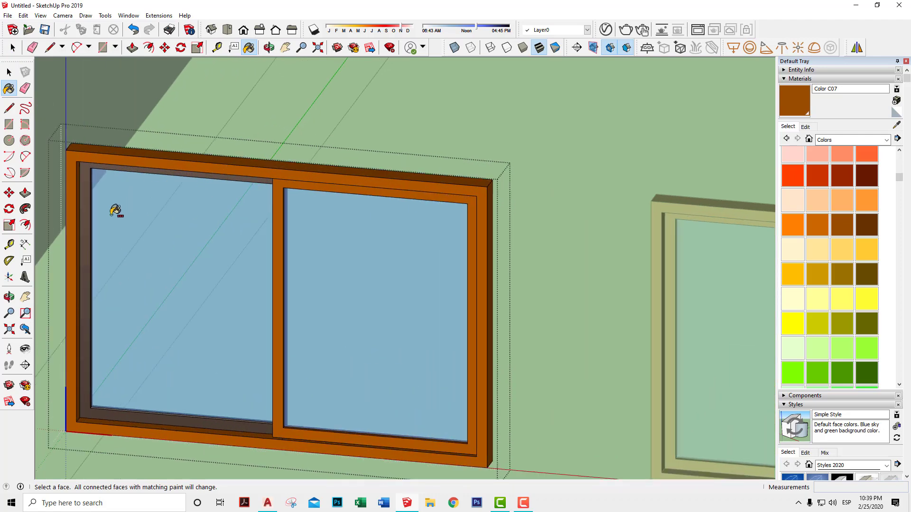
left_click(91, 226)
key("space")
scroll(543, 128, "down", 2)
scroll(572, 149, "down", 2)
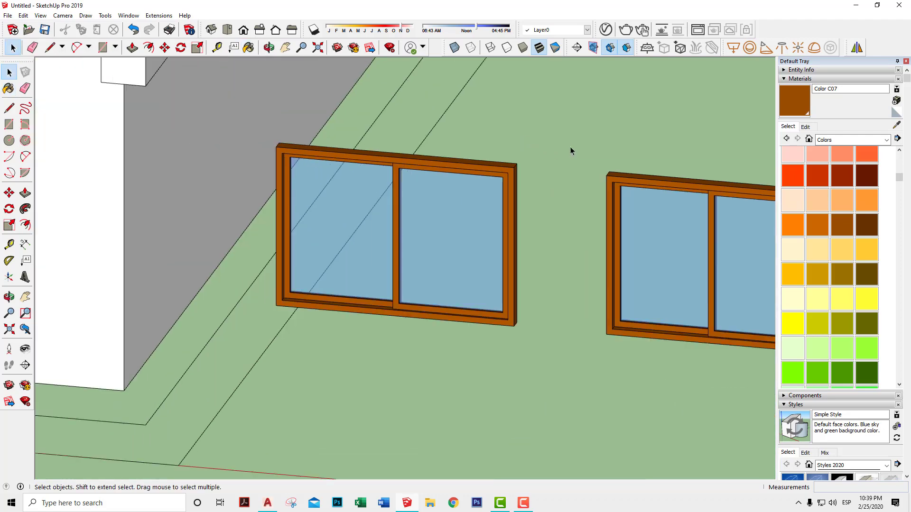
scroll(515, 159, "down", 1)
Edit Color C07's HSB sliders to saturation 57 and brightness 34, turning frames dark brown
middle_click_drag(514, 158, 494, 152)
left_click(805, 127)
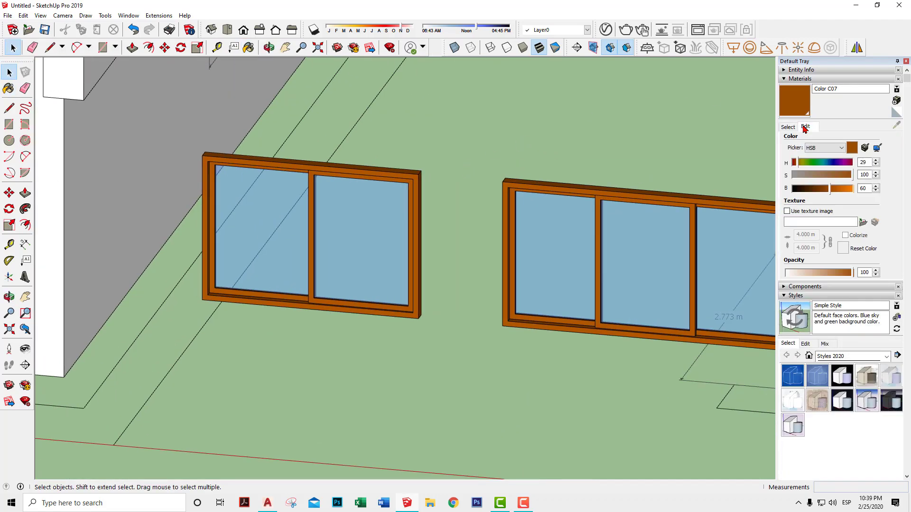
left_click(829, 175)
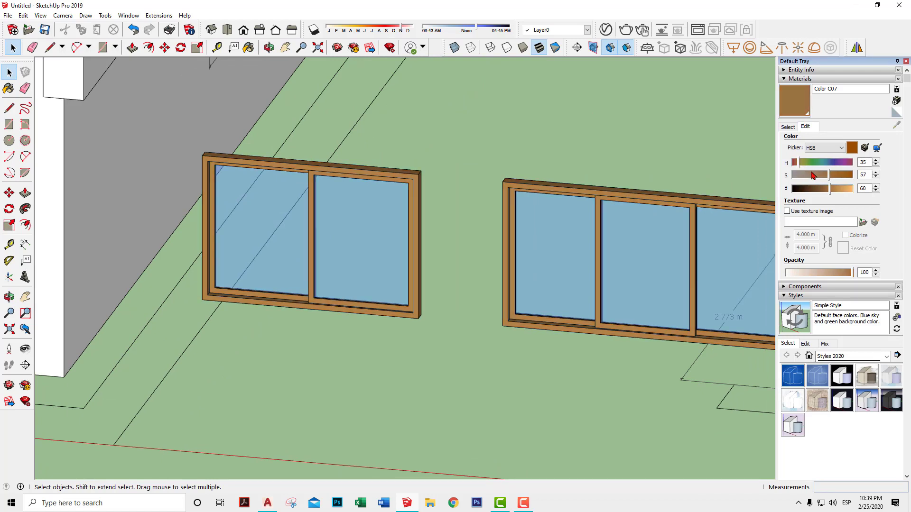
left_click(819, 189)
left_click_drag(816, 189, 812, 189)
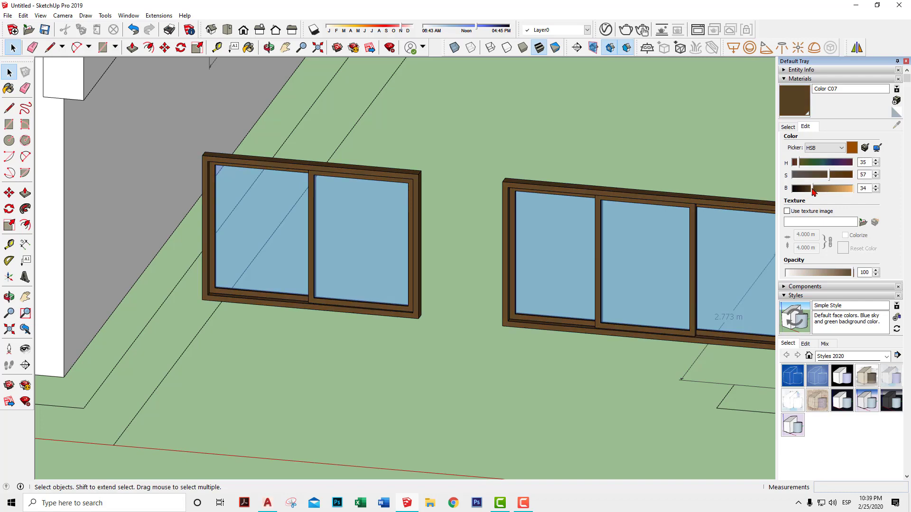
scroll(585, 129, "down", 3)
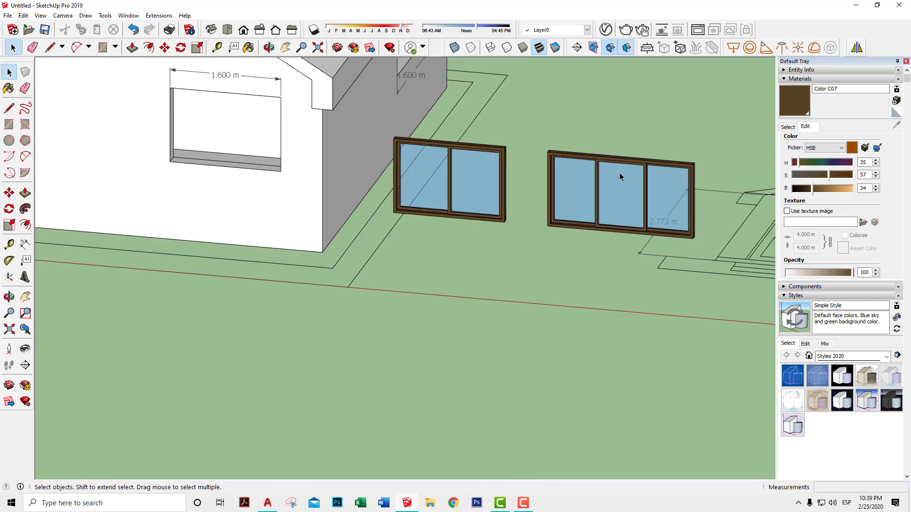
scroll(644, 235, "down", 1)
scroll(596, 247, "down", 1)
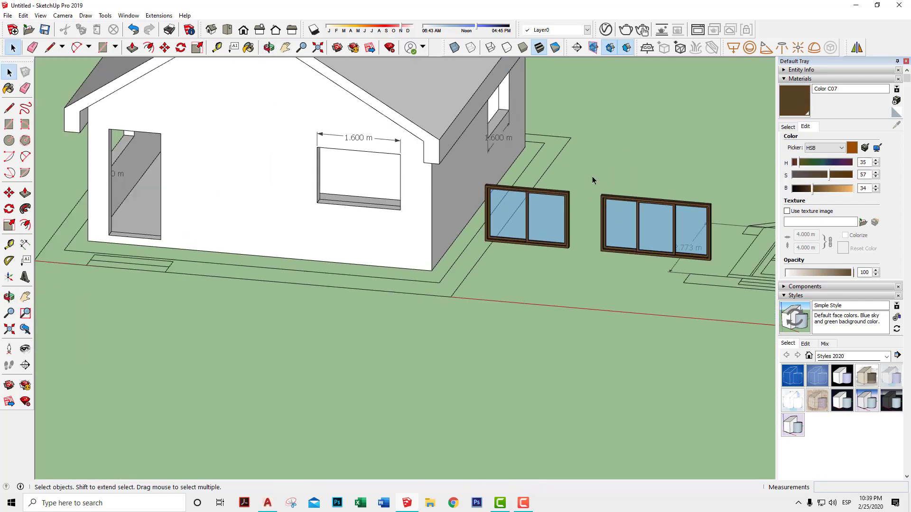
Move the two-pane window by its bottom corner into the 1.600 m wall opening
left_click(544, 212)
scroll(547, 226, "up", 1)
scroll(551, 225, "up", 1)
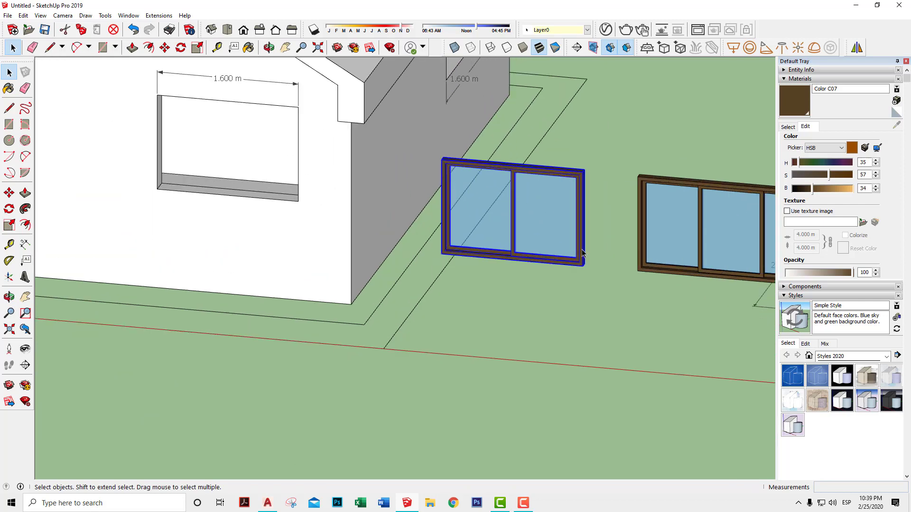
key("m")
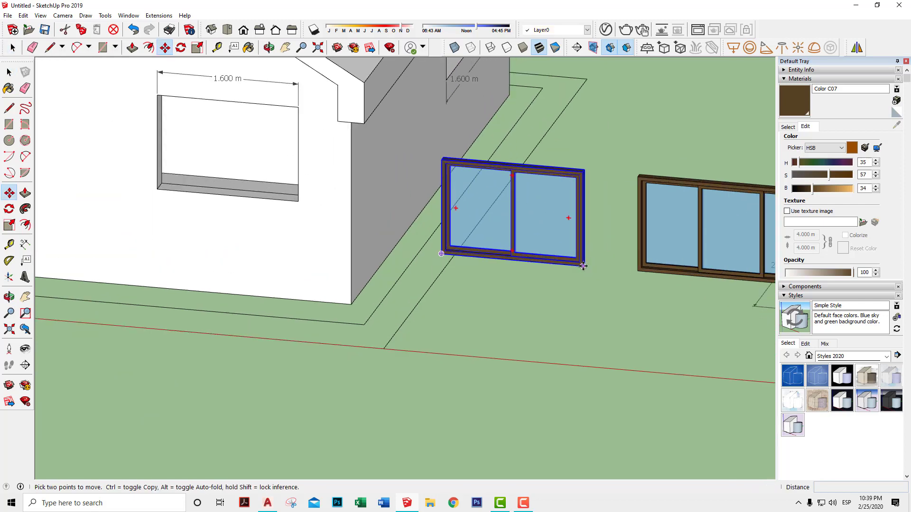
left_click(583, 266)
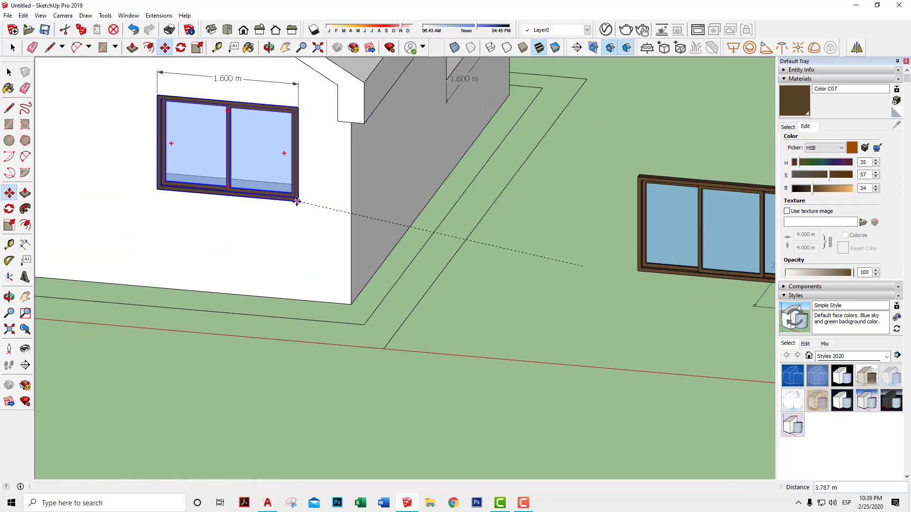
left_click(297, 201)
scroll(353, 204, "down", 2)
scroll(356, 205, "down", 2)
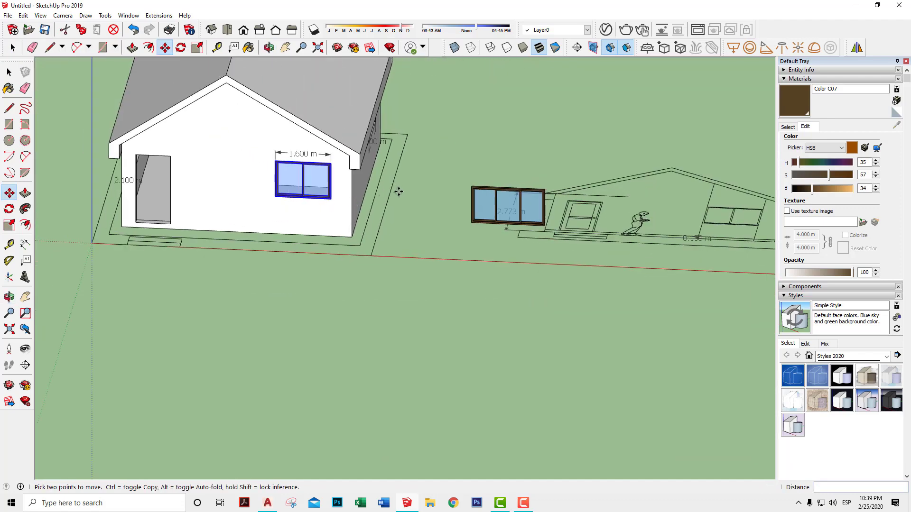
mouse_move(399, 192)
middle_mouse_down()
mouse_move(411, 193)
mouse_move(366, 189)
mouse_move(393, 197)
middle_mouse_up()
scroll(451, 224, "up", 2)
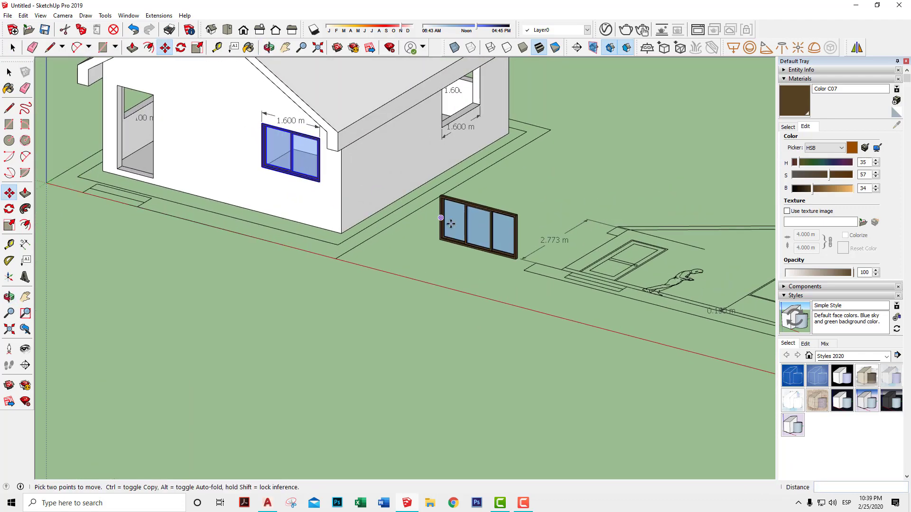
key("space")
Orbit toward the loose three-pane window and window-select it
middle_click_drag(451, 223, 469, 237)
scroll(522, 266, "up", 3)
mouse_move(522, 266)
middle_mouse_down()
mouse_move(564, 301)
mouse_move(439, 252)
middle_mouse_up()
scroll(370, 264, "up", 2)
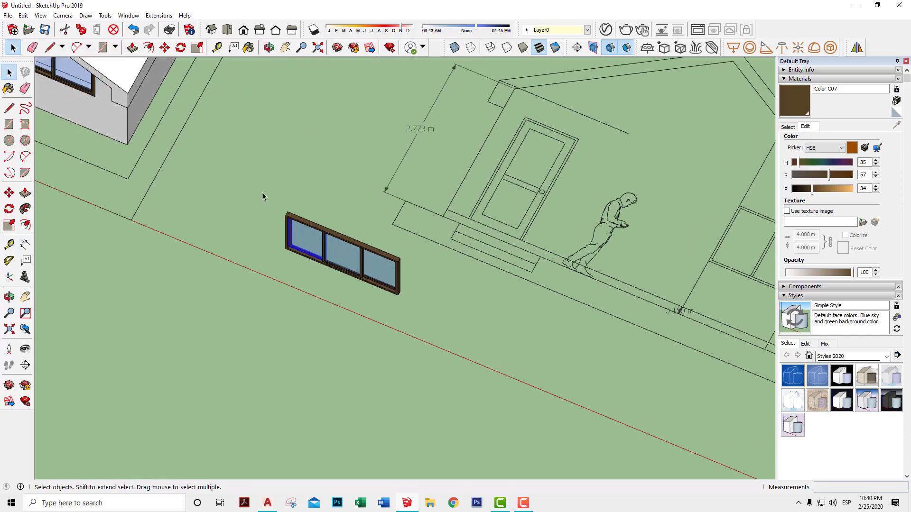
left_click_drag(263, 196, 406, 311)
Reselect the whole three-pane window and make it a component with definition Vent210
right_click(375, 256)
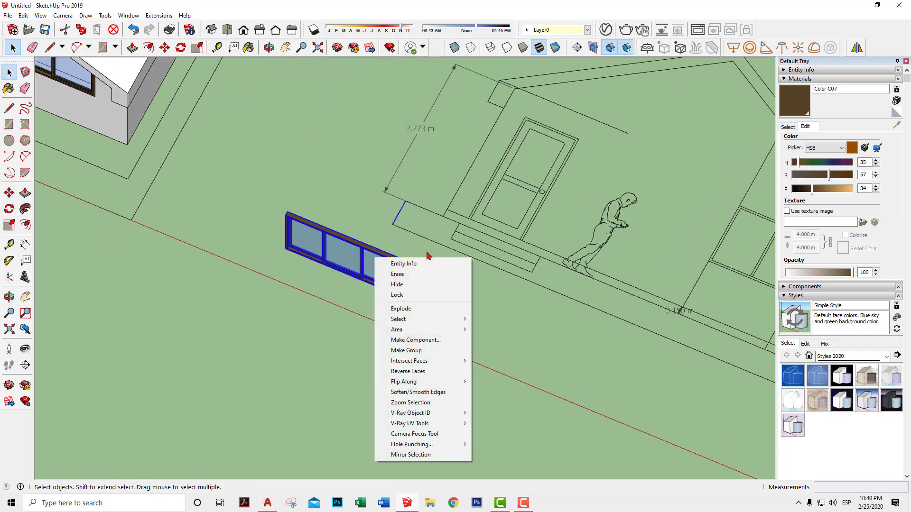
key("Escape")
mouse_move(445, 258)
middle_mouse_down()
mouse_move(289, 220)
mouse_move(313, 180)
middle_mouse_up()
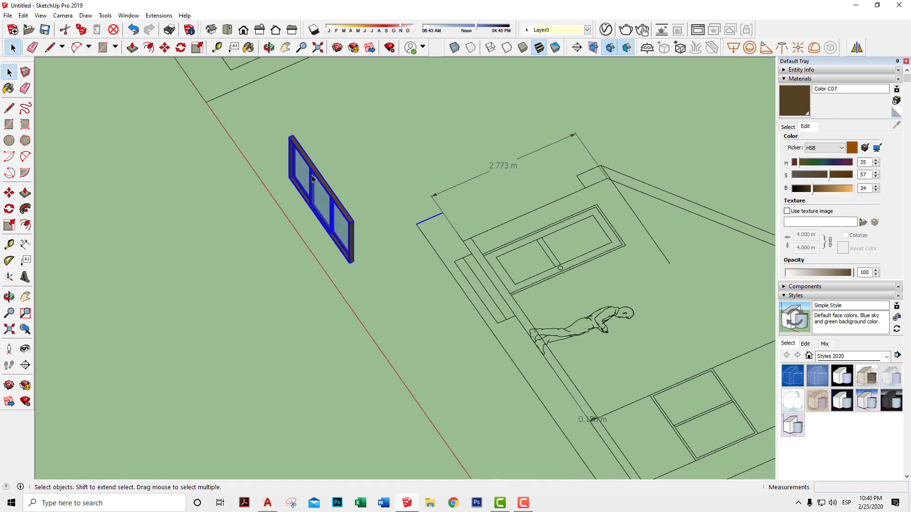
left_click(366, 174)
left_click_drag(325, 213, 380, 306)
scroll(360, 244, "up", 2)
right_click(352, 238)
left_click(391, 317)
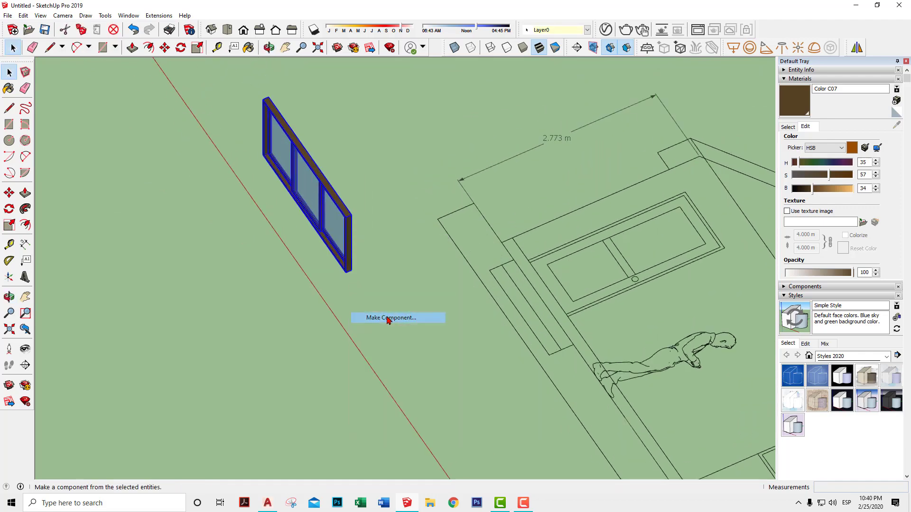
type("Vent210")
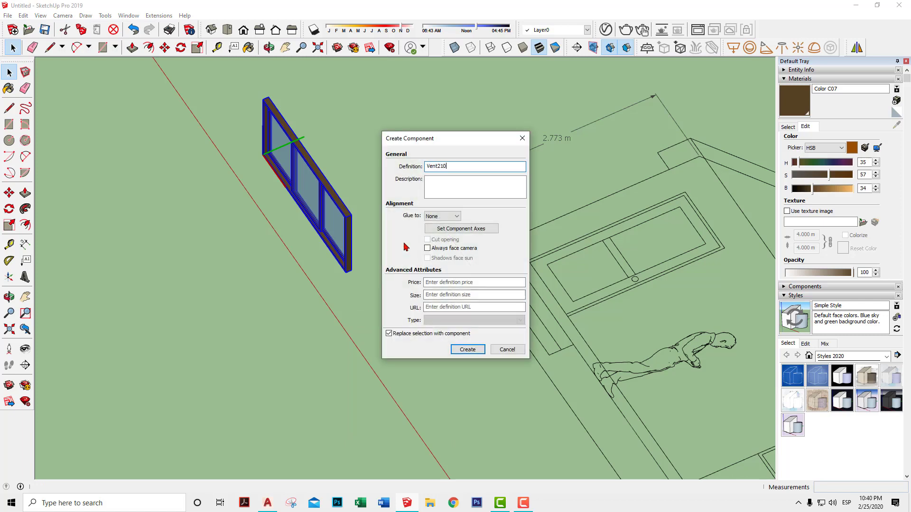
left_click(463, 348)
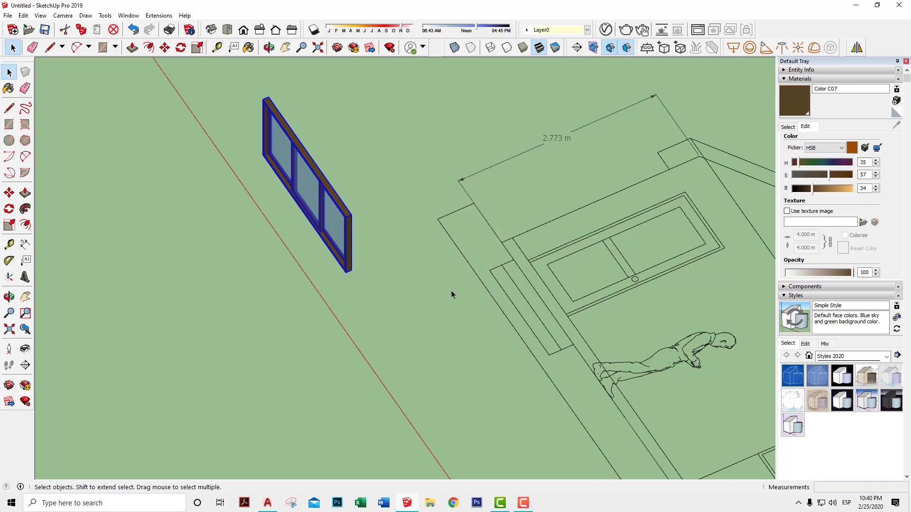
scroll(412, 259, "down", 3)
mouse_move(412, 259)
middle_mouse_down()
mouse_move(429, 247)
mouse_move(514, 298)
middle_mouse_up()
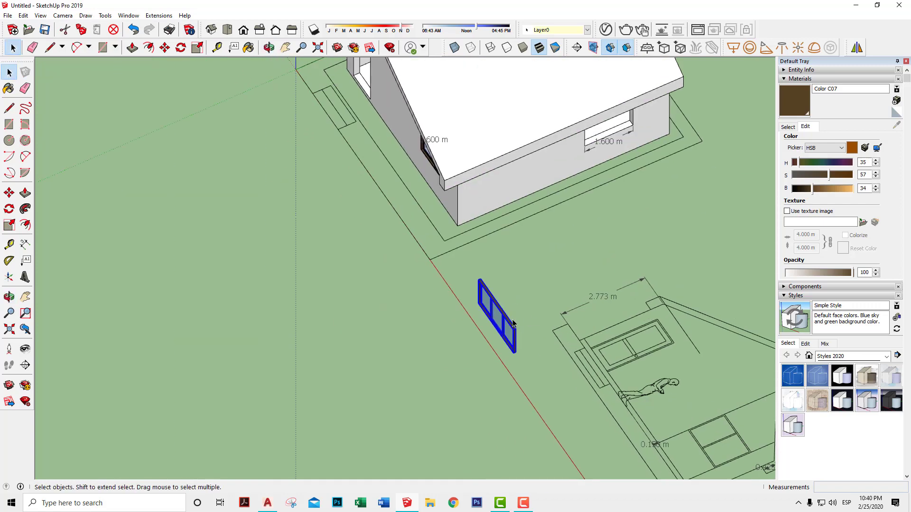
Orbit and zoom toward the house's gable corner, abandoning the first window move
key("m")
left_click(513, 348)
middle_click_drag(410, 202, 482, 403)
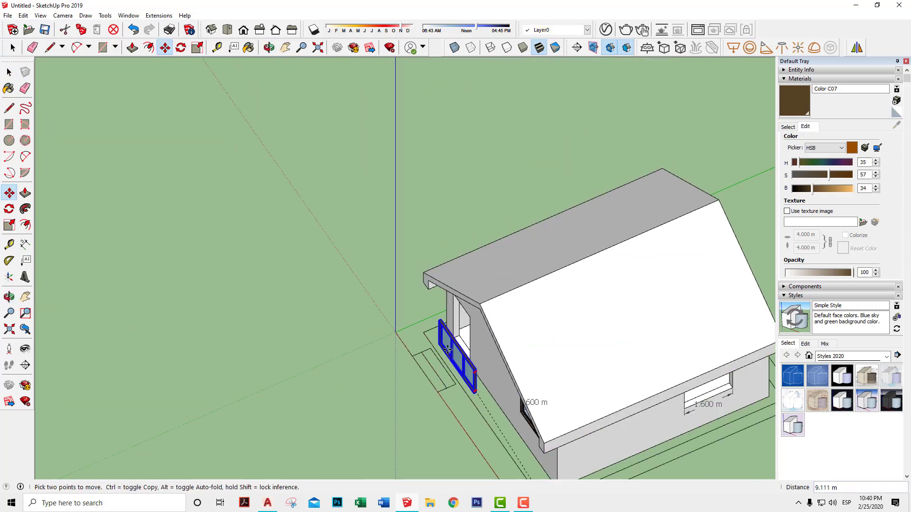
mouse_move(443, 303)
middle_mouse_down()
mouse_move(492, 289)
mouse_move(575, 149)
mouse_move(600, 254)
mouse_move(571, 240)
mouse_move(555, 254)
middle_mouse_up()
scroll(571, 240, "up", 2)
scroll(555, 254, "up", 3)
middle_click_drag(392, 335, 368, 291)
scroll(369, 291, "up", 2)
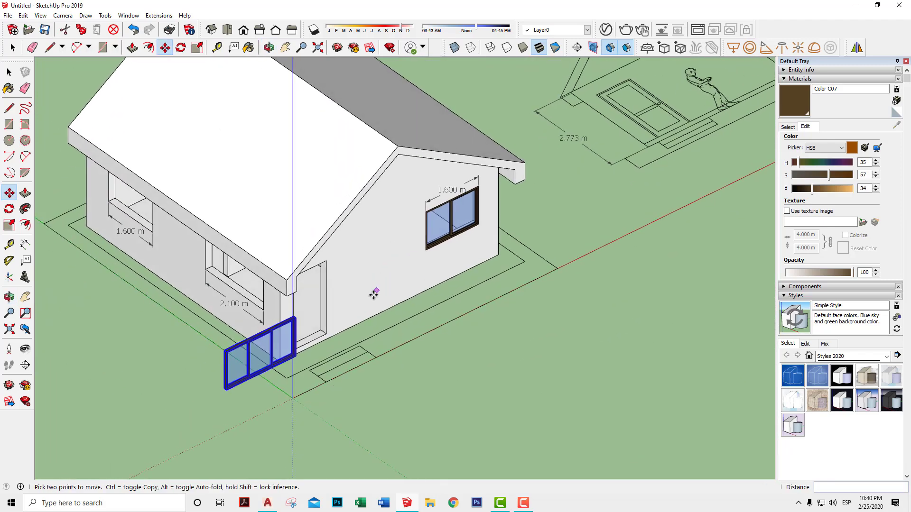
scroll(291, 321, "up", 2)
key("space")
Stand the three-pane window upright by turning it -90° with the Move rotate grip
left_click(9, 193)
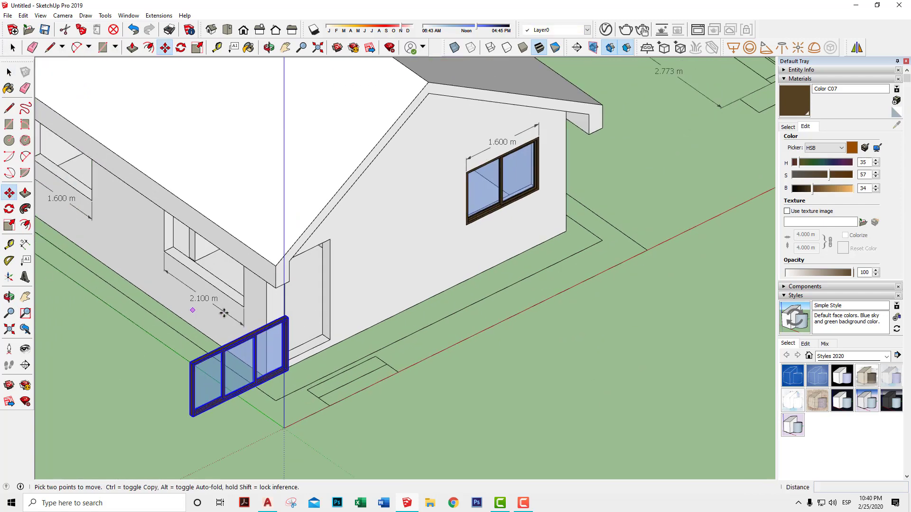
left_click(276, 320)
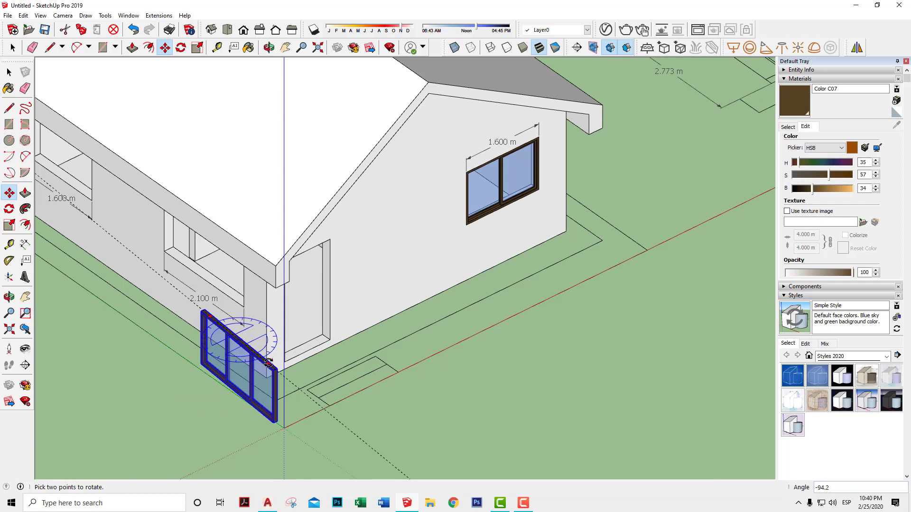
left_click(271, 362)
scroll(189, 362, "up", 3)
scroll(189, 363, "up", 2)
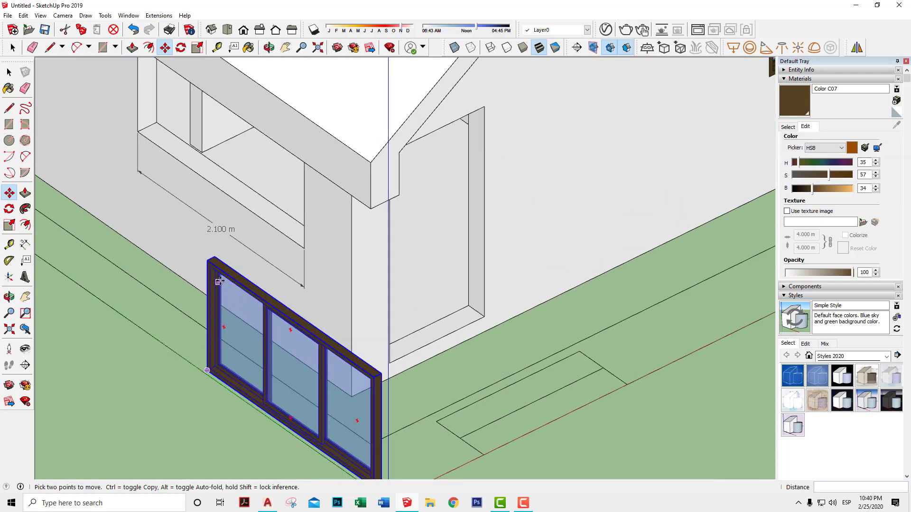
Set the window by its corner into the 2.100 m wall opening
left_click(206, 371)
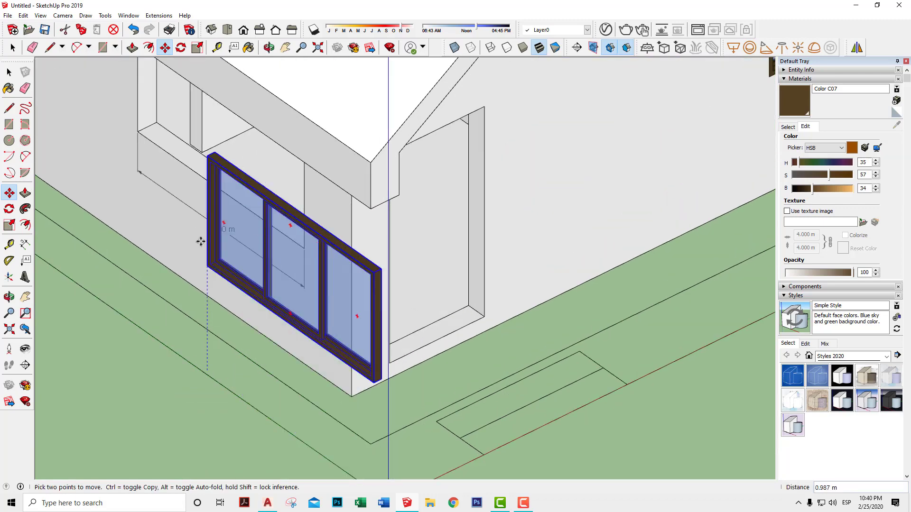
left_click(137, 131)
middle_click_drag(237, 167, 378, 291)
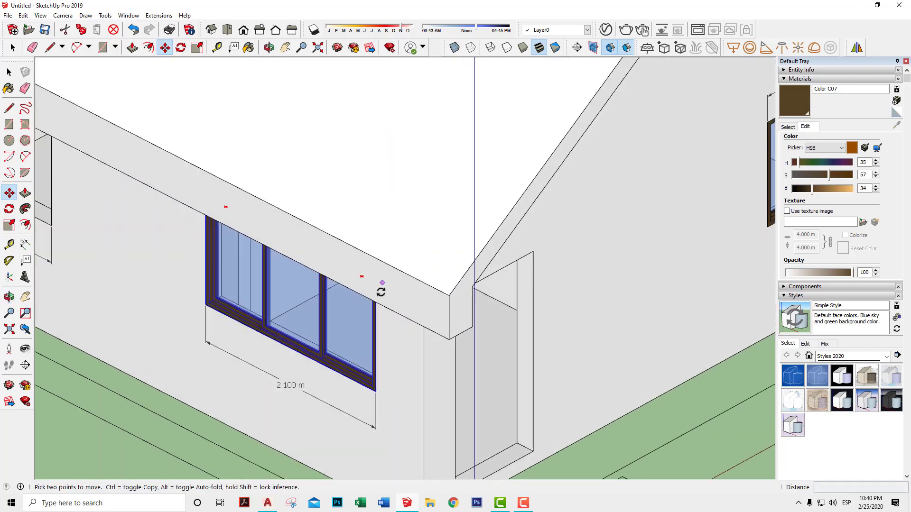
scroll(378, 292, "down", 5)
scroll(439, 220, "up", 3)
scroll(586, 152, "up", 2)
Select the two-pane gable window and pick it up by its corner for moving
scroll(616, 156, "up", 2)
key("space")
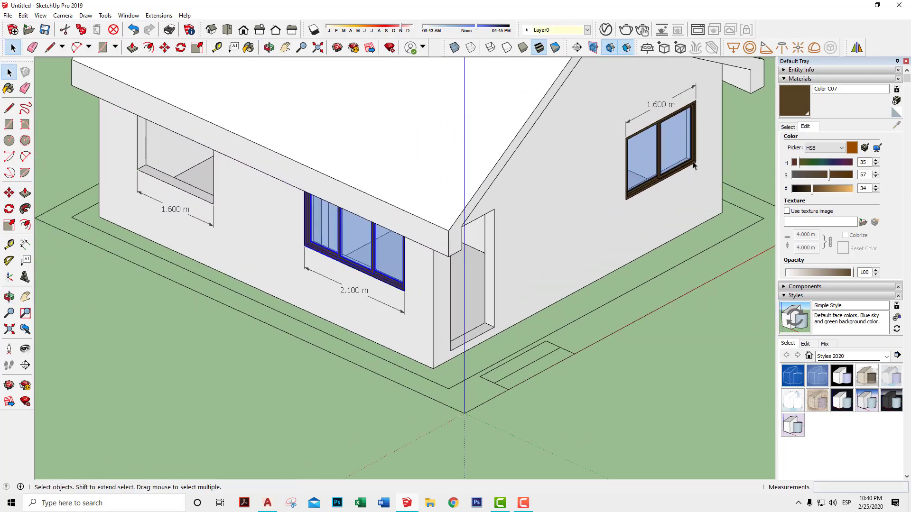
left_click(663, 165)
key("m")
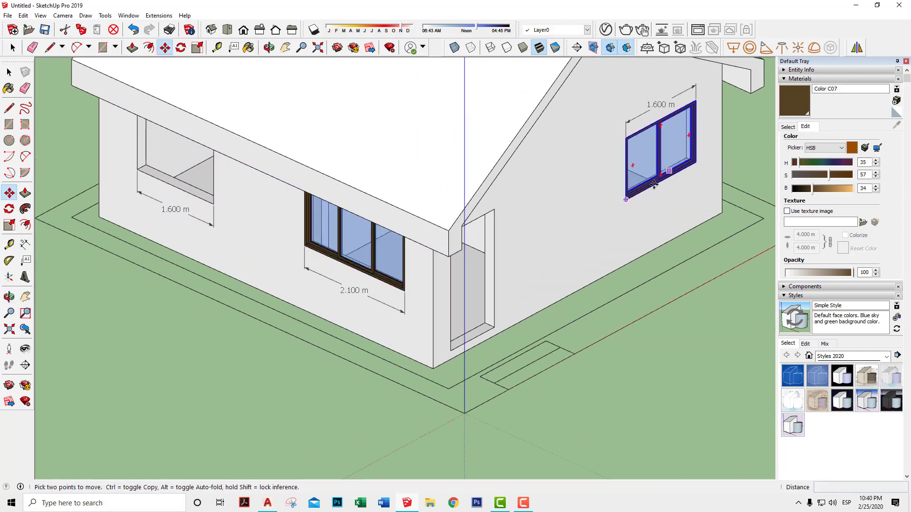
scroll(696, 163, "up", 2)
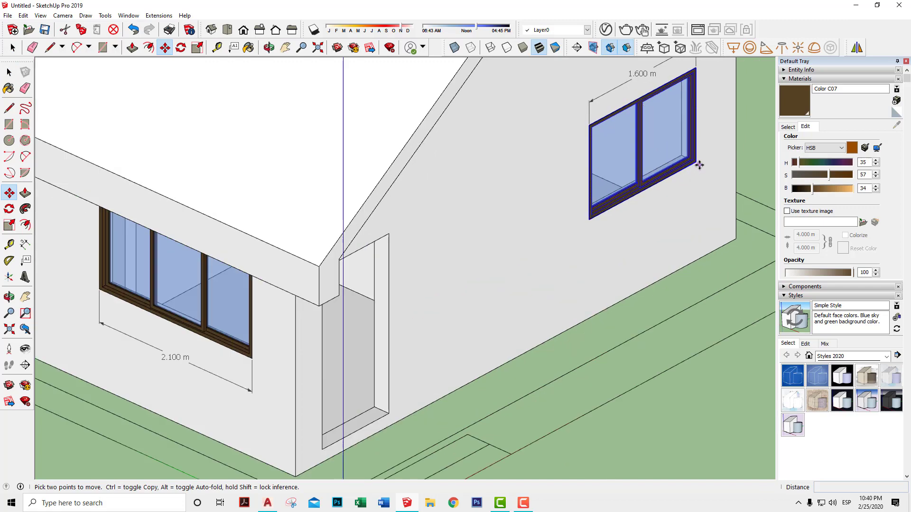
scroll(696, 162, "up", 1)
left_click(695, 162)
scroll(675, 241, "down", 3)
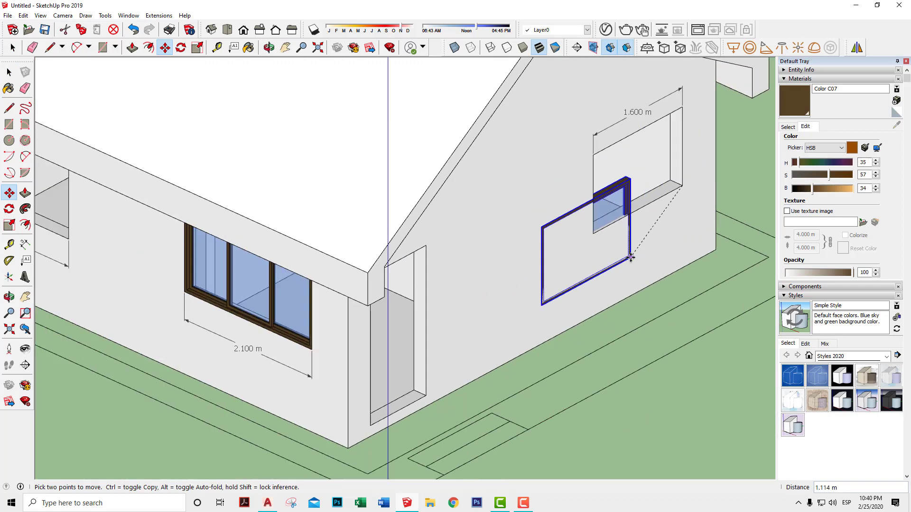
scroll(631, 256, "down", 2)
Drop a copy of the window at the 1.600 m front wall opening
key("ctrl")
scroll(327, 263, "up", 1)
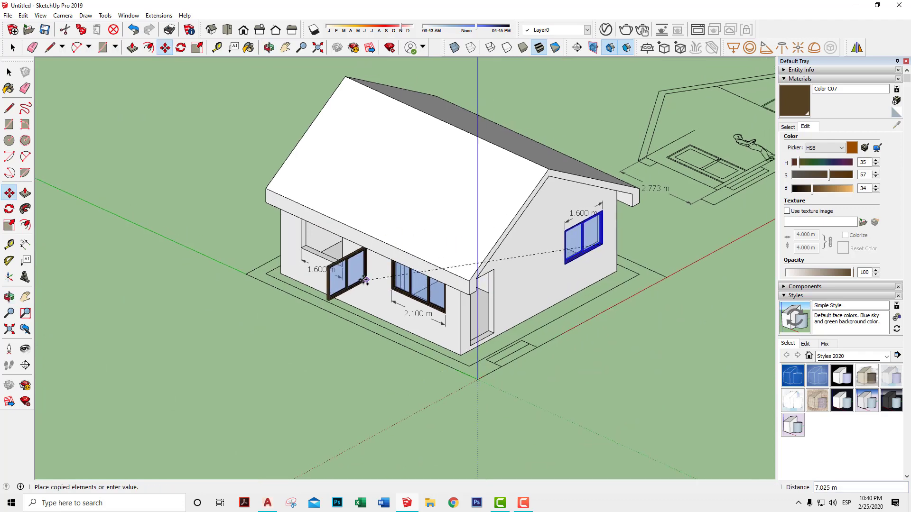
scroll(323, 246, "up", 2)
scroll(333, 261, "up", 2)
left_click(333, 259)
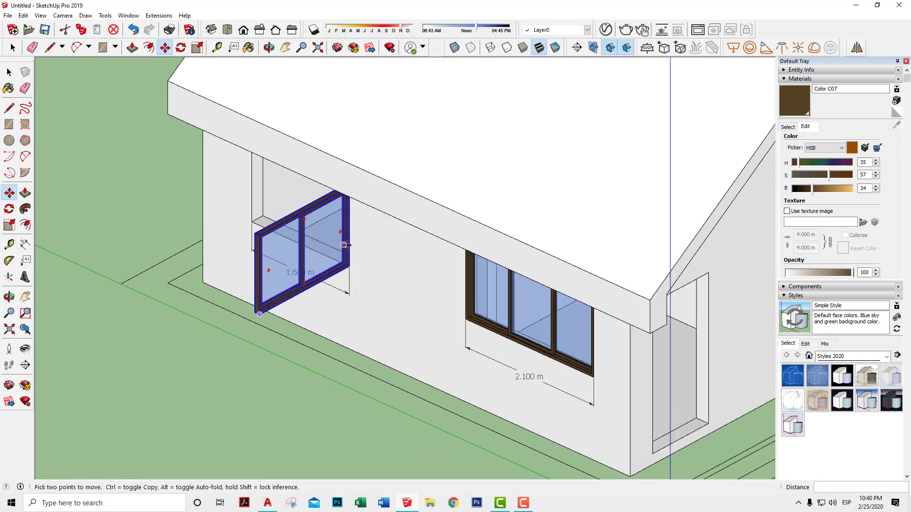
mouse_move(363, 250)
middle_mouse_down()
mouse_move(362, 315)
mouse_move(372, 271)
middle_mouse_up()
scroll(326, 243, "up", 2)
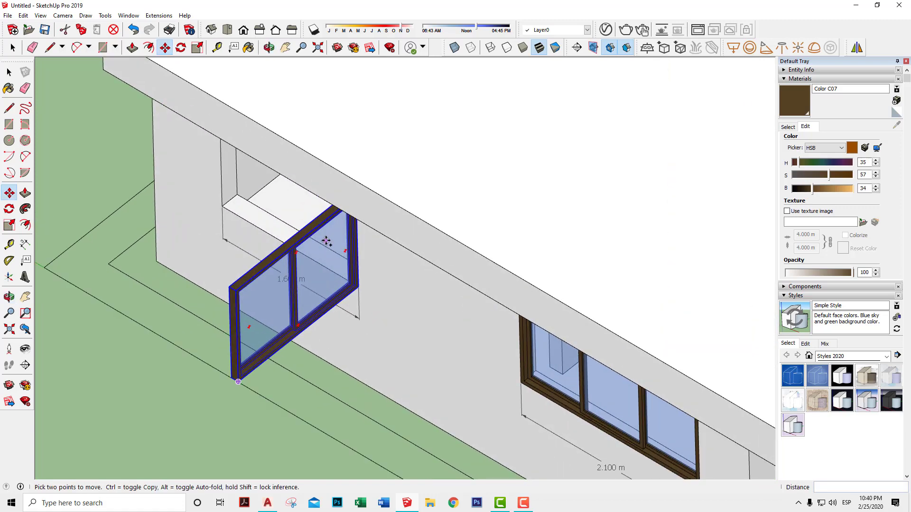
scroll(329, 241, "up", 2)
scroll(379, 232, "down", 2)
key("space")
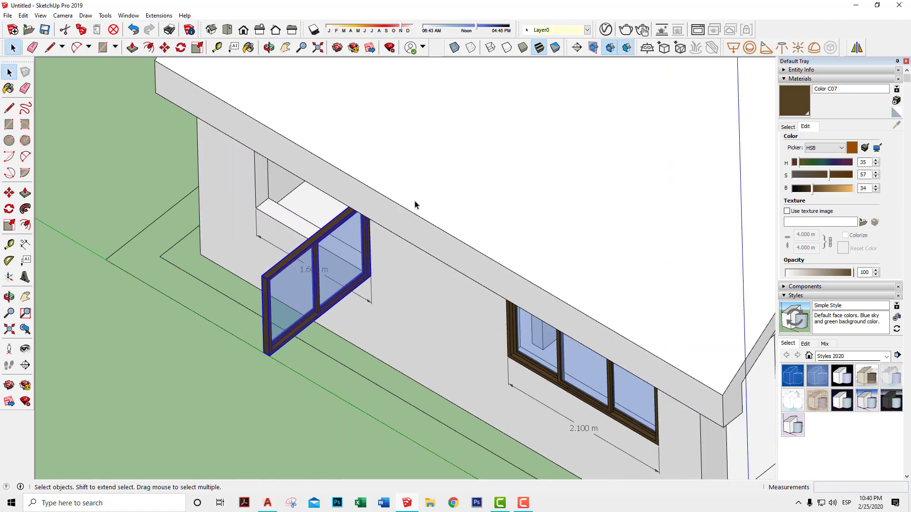
left_click(415, 204)
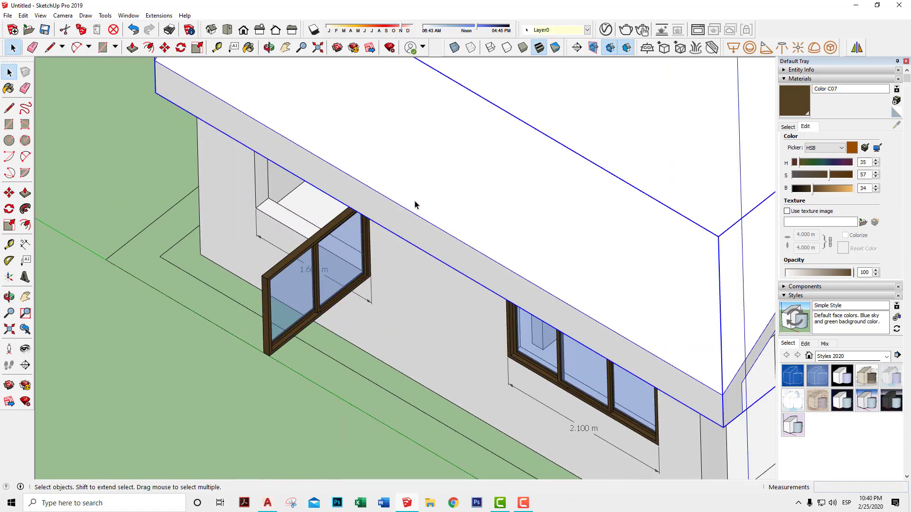
Hide the roof block
right_click(414, 204)
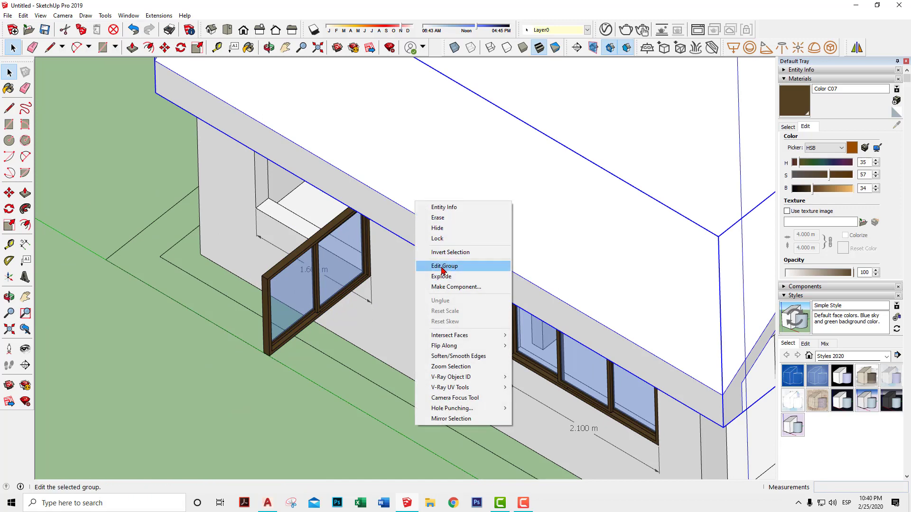
left_click(441, 228)
scroll(363, 215, "up", 1)
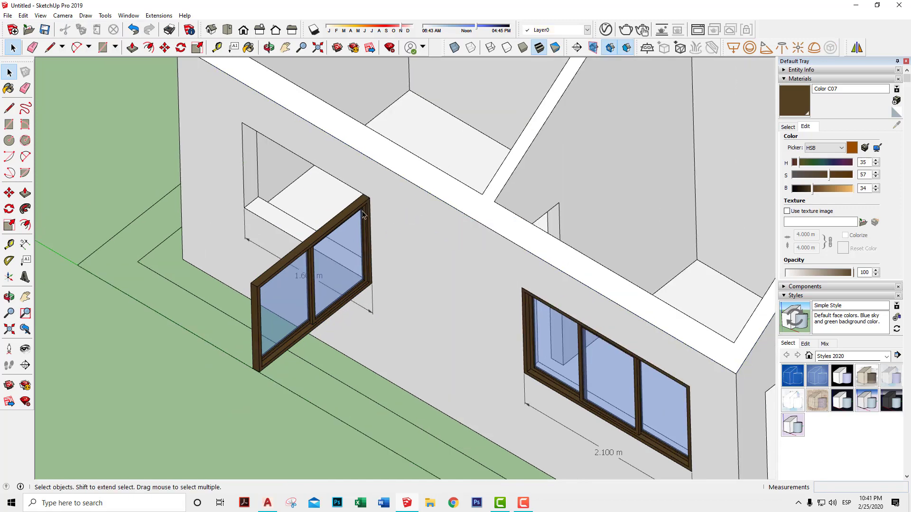
scroll(363, 214, "up", 2)
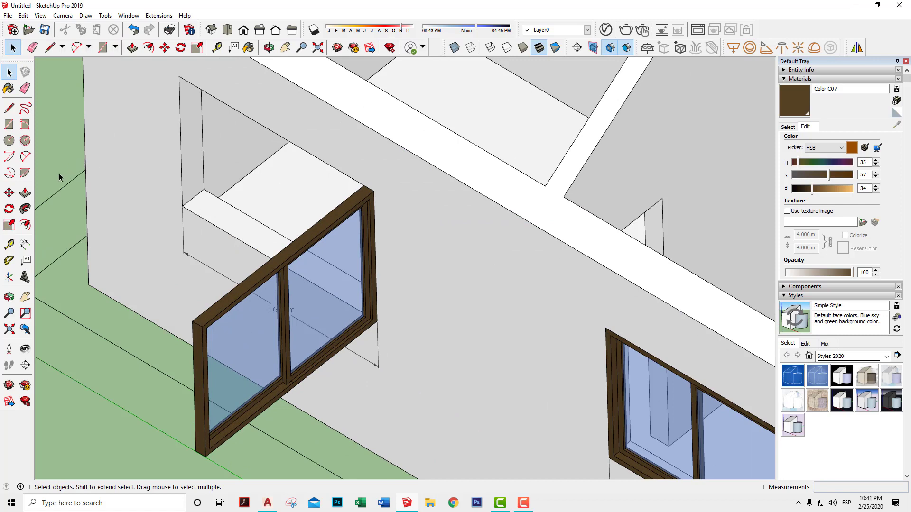
Rotate the copied window 90° about its top corner, flush into the 1.600 m opening
left_click(10, 209)
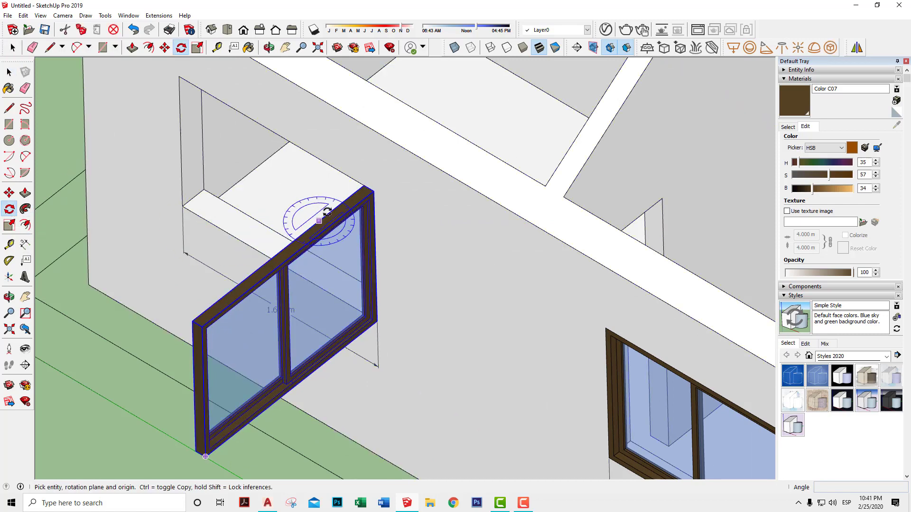
left_click(373, 191)
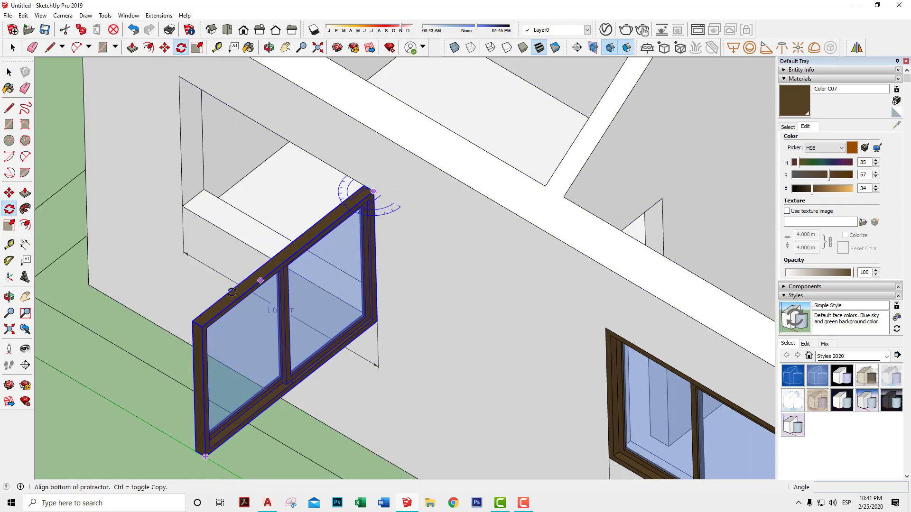
left_click(201, 327)
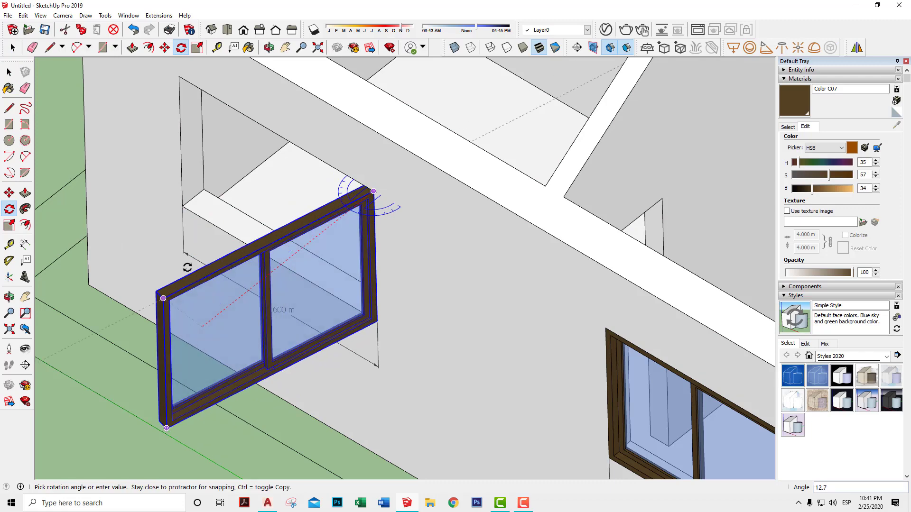
left_click(183, 74)
key("space")
scroll(423, 279, "down", 5)
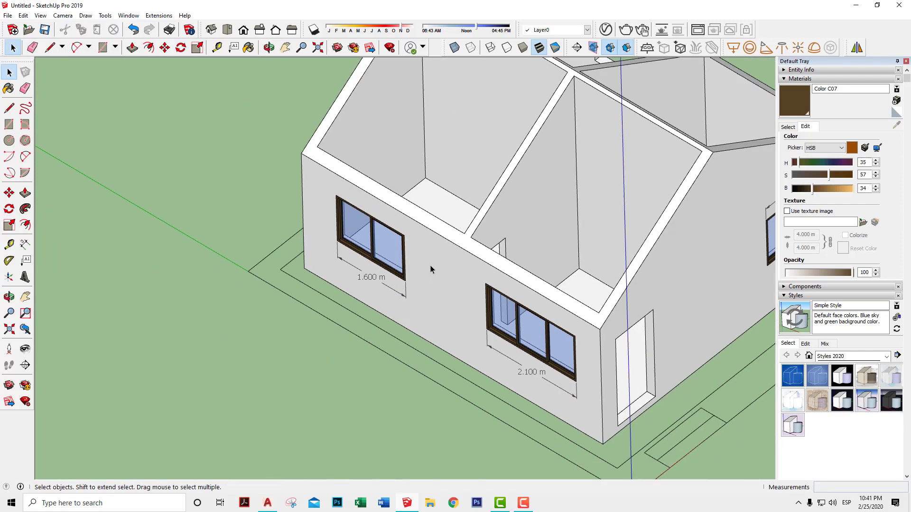
Copy the 1.600 m window over to the empty opening on the other wall
scroll(510, 272, "down", 3)
middle_click_drag(510, 272, 494, 273)
scroll(474, 265, "up", 3)
scroll(423, 260, "up", 3)
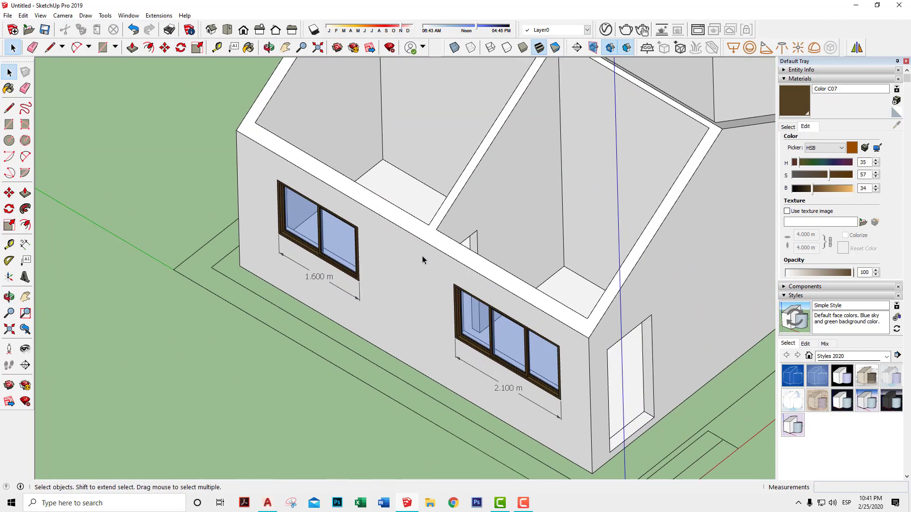
left_click(321, 256)
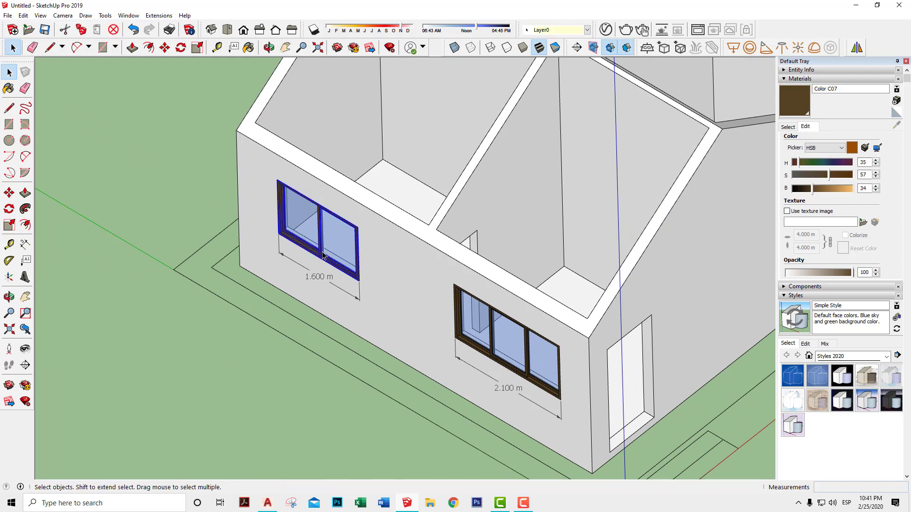
key("m")
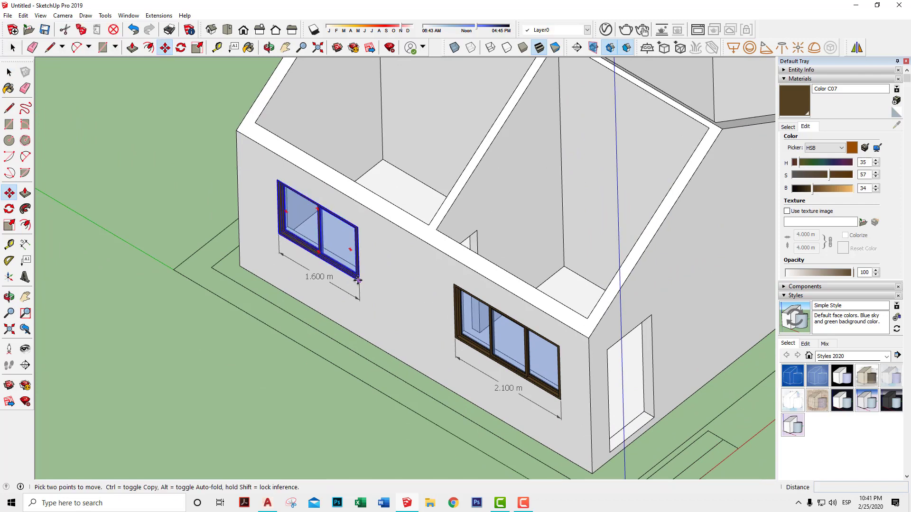
scroll(320, 250, "down", 3)
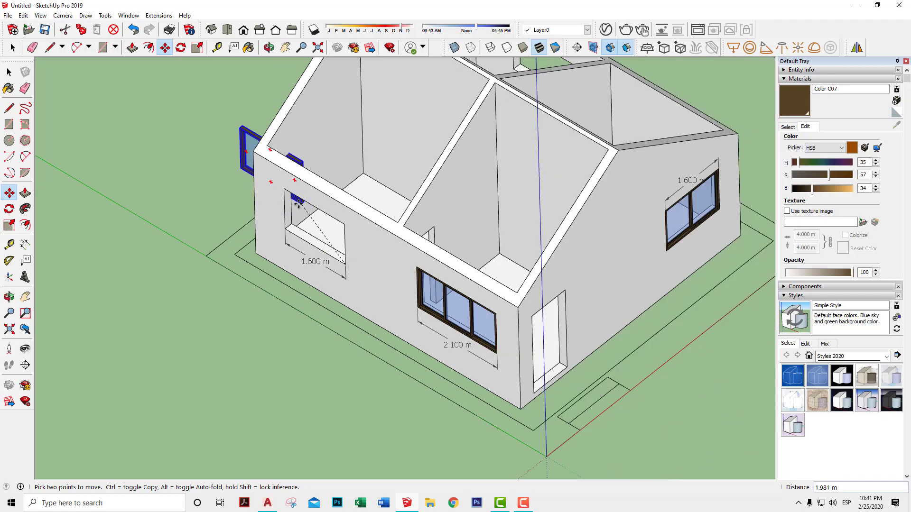
mouse_move(319, 250)
middle_mouse_down()
mouse_move(319, 304)
mouse_move(484, 315)
mouse_move(599, 362)
mouse_move(391, 346)
mouse_move(239, 306)
mouse_move(212, 309)
middle_mouse_up()
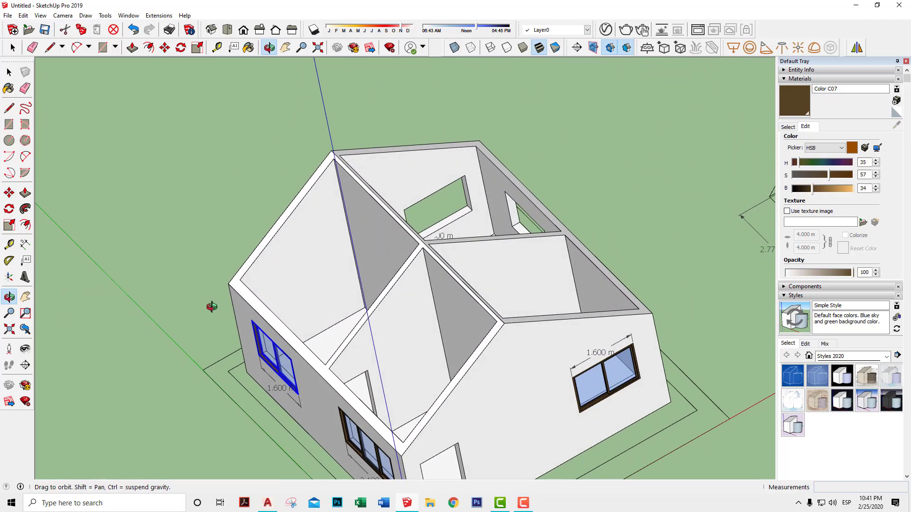
mouse_move(346, 341)
middle_mouse_down()
mouse_move(428, 325)
mouse_move(350, 331)
mouse_move(497, 315)
middle_mouse_up()
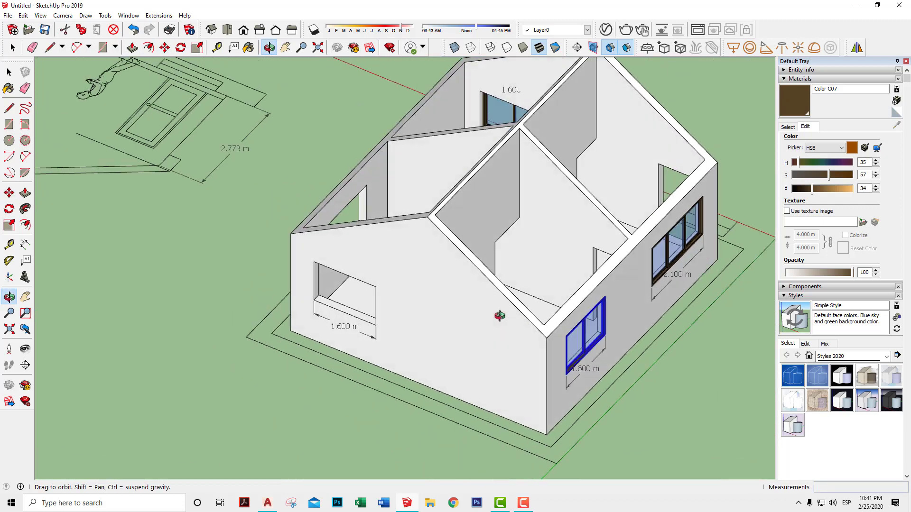
scroll(378, 321, "up", 3)
scroll(352, 325, "up", 2)
left_click(360, 324)
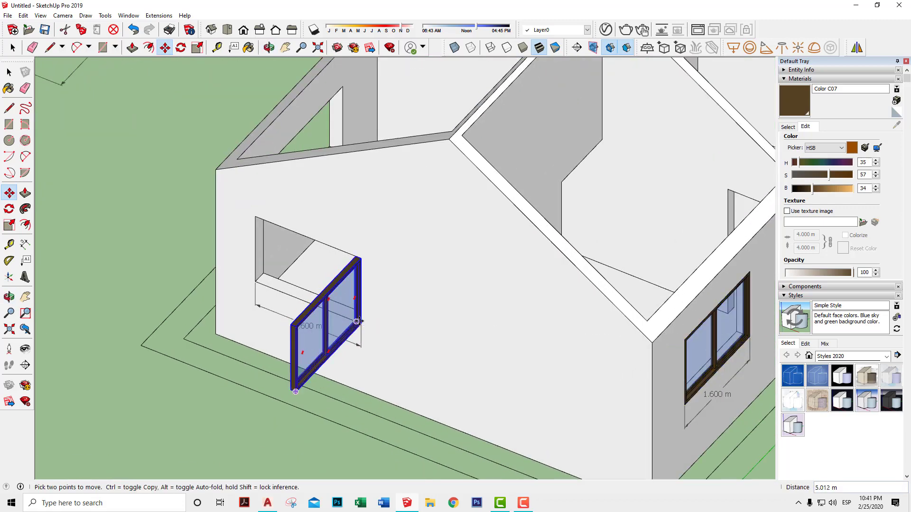
Rotate the new copy 90° about its top corner so it sits flat in the wall
scroll(348, 256, "up", 2)
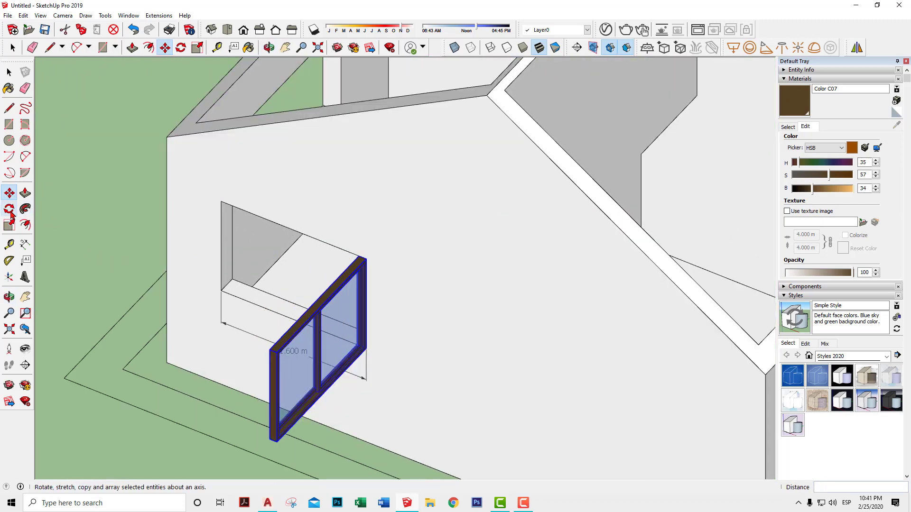
left_click(9, 209)
middle_click_drag(326, 315, 364, 262)
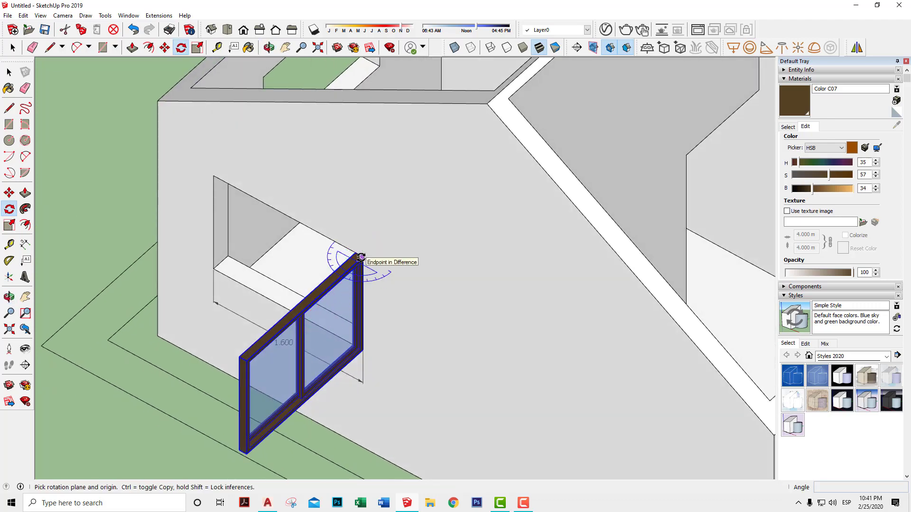
left_click(363, 256)
left_click(246, 361)
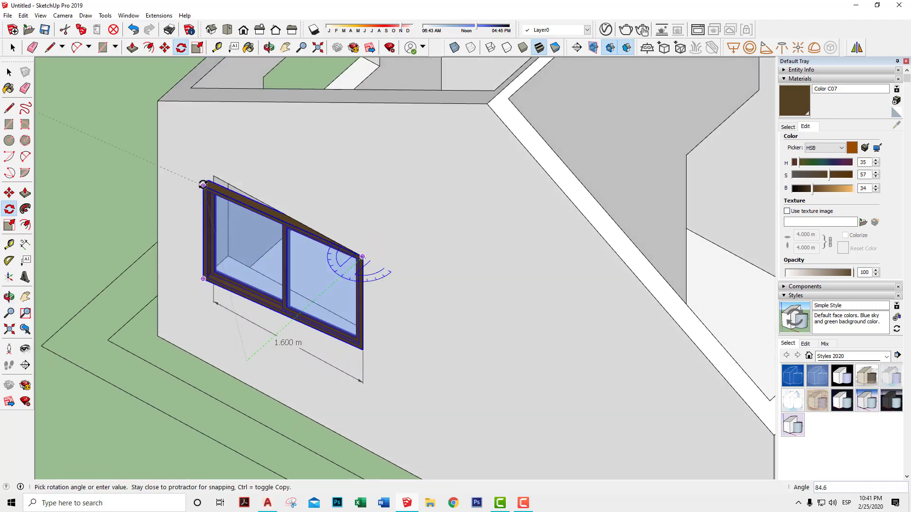
left_click(213, 179)
scroll(298, 211, "down", 3)
Check the last rotated window, then carry another window copy to the remaining empty opening
middle_click_drag(246, 200, 331, 232)
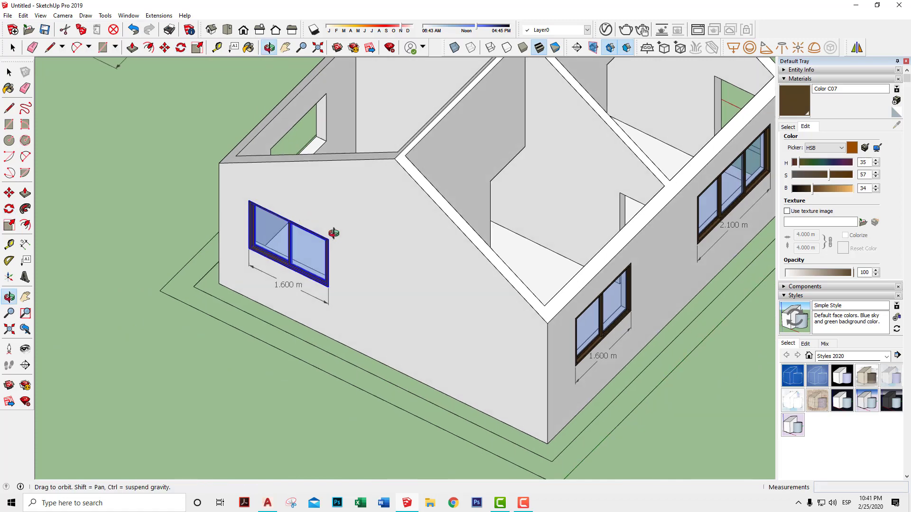
scroll(366, 281, "up", 3)
scroll(291, 303, "up", 1)
key("space")
key("m")
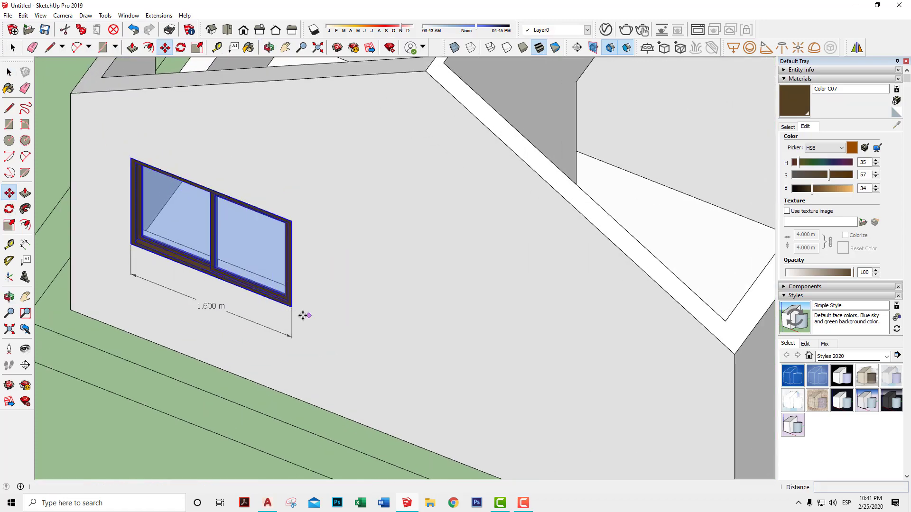
scroll(291, 307, "down", 3)
mouse_move(292, 308)
middle_mouse_down()
mouse_move(503, 254)
mouse_move(361, 332)
middle_mouse_up()
scroll(360, 332, "up", 3)
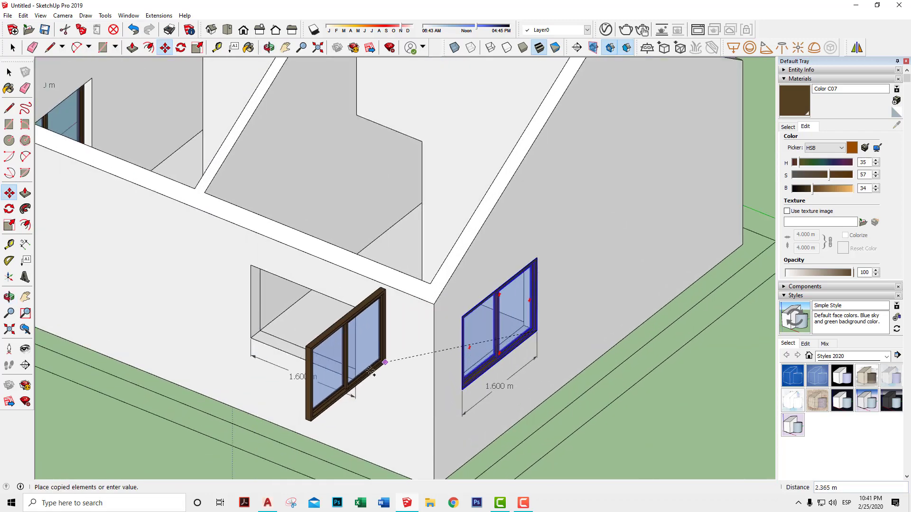
middle_click_drag(315, 301, 95, 247)
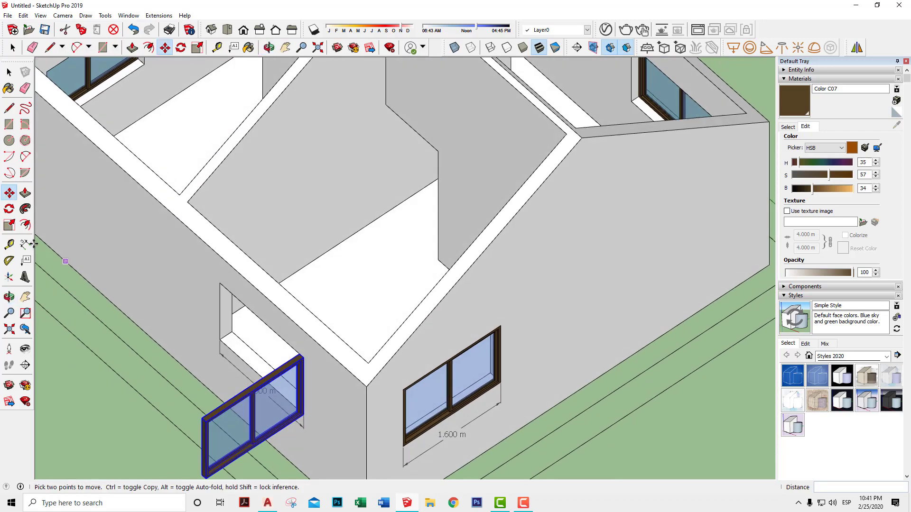
Rotate the new window copy 90° about its top corner into the 1.600 m opening
left_click(9, 209)
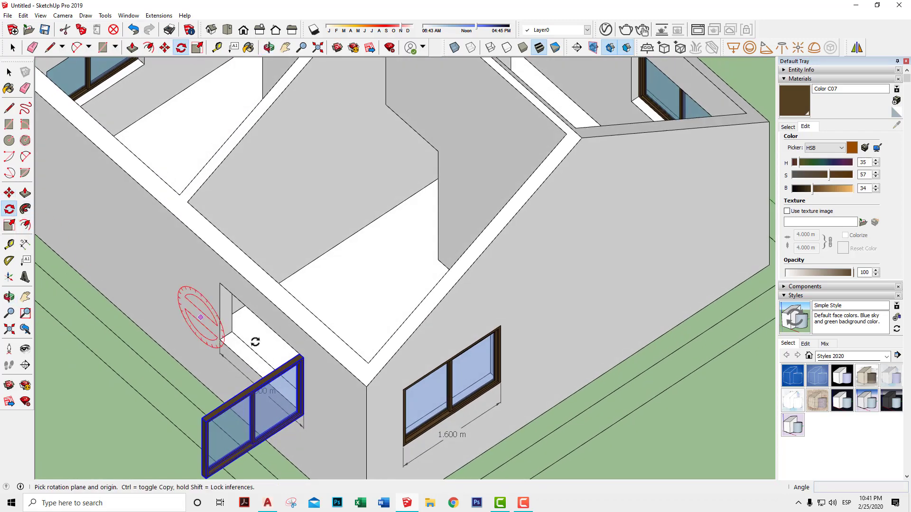
left_click(303, 357)
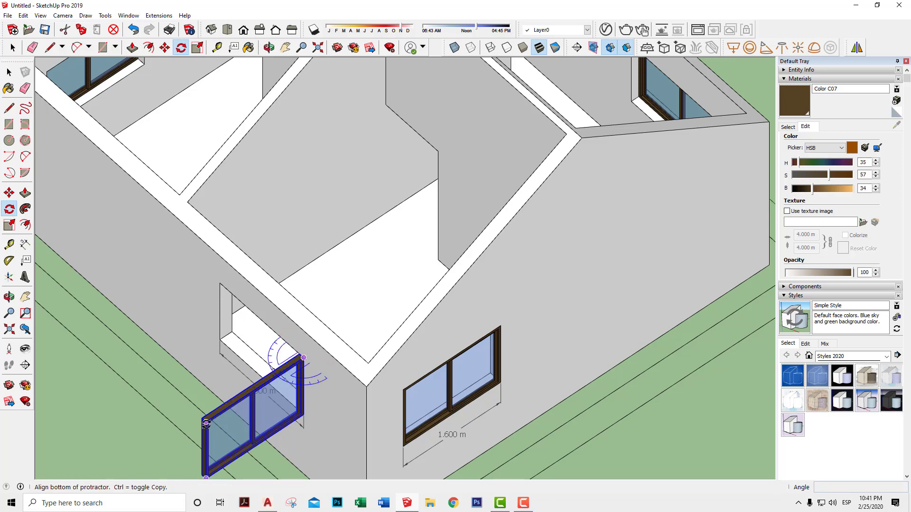
left_click(206, 424)
left_click(223, 284)
key("space")
scroll(328, 278, "down", 3)
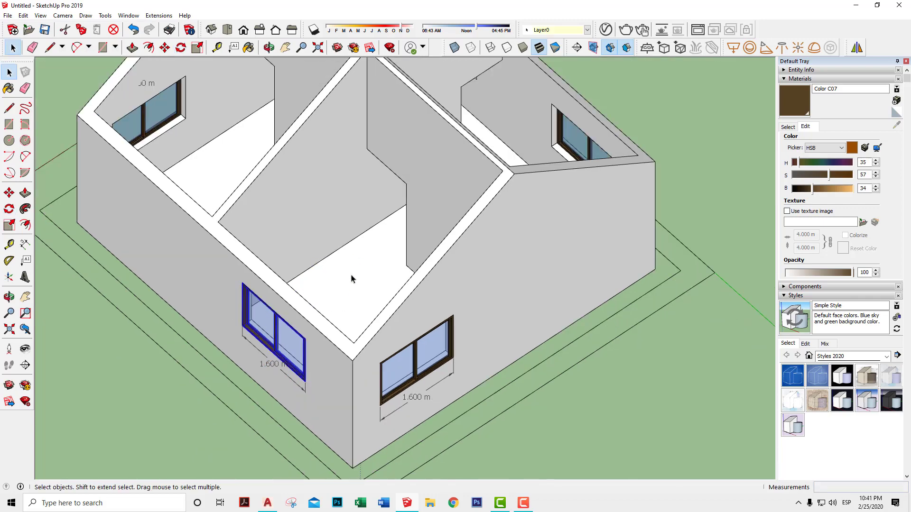
Orbit around the house to inspect the fitted windows and the door opening
middle_click_drag(328, 279, 541, 320)
mouse_move(492, 368)
middle_mouse_down()
mouse_move(331, 240)
mouse_move(387, 319)
middle_mouse_up()
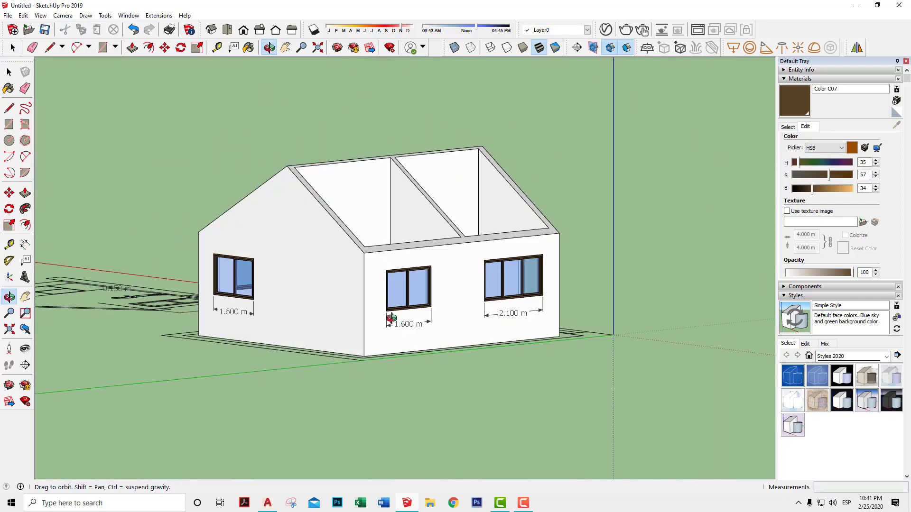
mouse_move(437, 290)
middle_mouse_down()
mouse_move(177, 330)
mouse_move(267, 198)
middle_mouse_up()
scroll(203, 264, "up", 3)
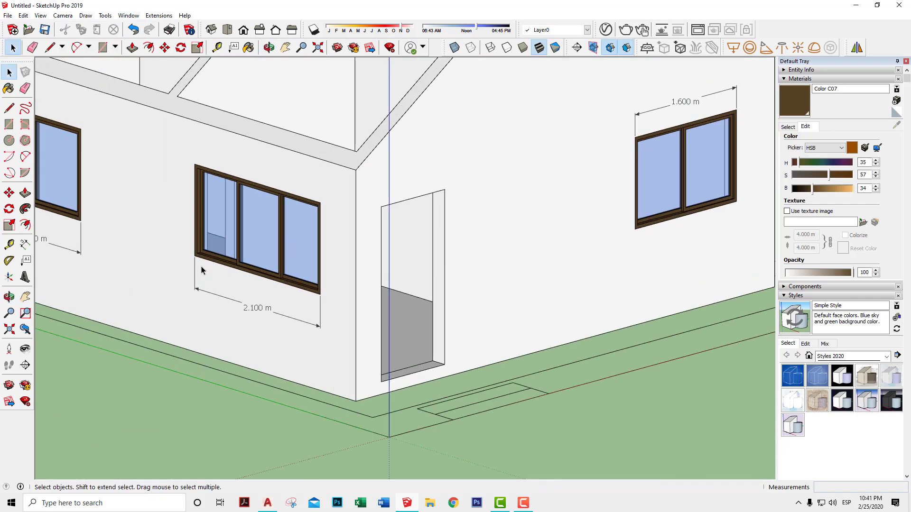
scroll(205, 264, "up", 3)
scroll(256, 264, "up", 3)
mouse_move(257, 264)
middle_mouse_down()
mouse_move(202, 356)
mouse_move(362, 183)
middle_mouse_up()
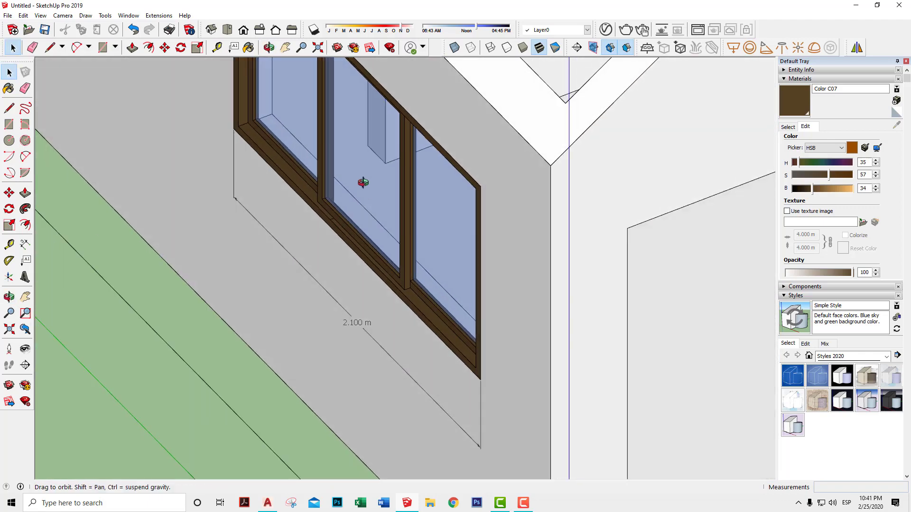
Recess the 2.100 m window 0.04 m into its wall opening
scroll(284, 156, "up", 3)
scroll(335, 153, "up", 3)
scroll(267, 199, "up", 3)
scroll(238, 208, "down", 1)
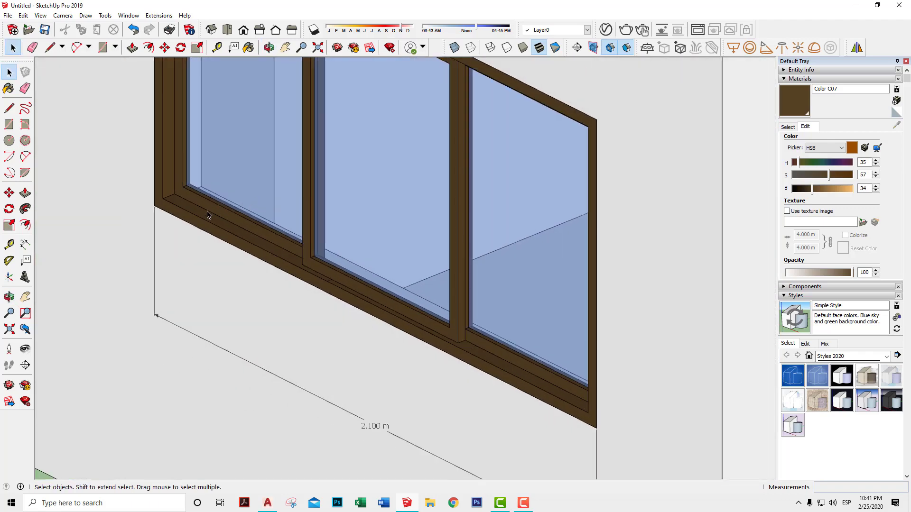
triple_click(203, 213)
scroll(198, 215, "up", 2)
key("m")
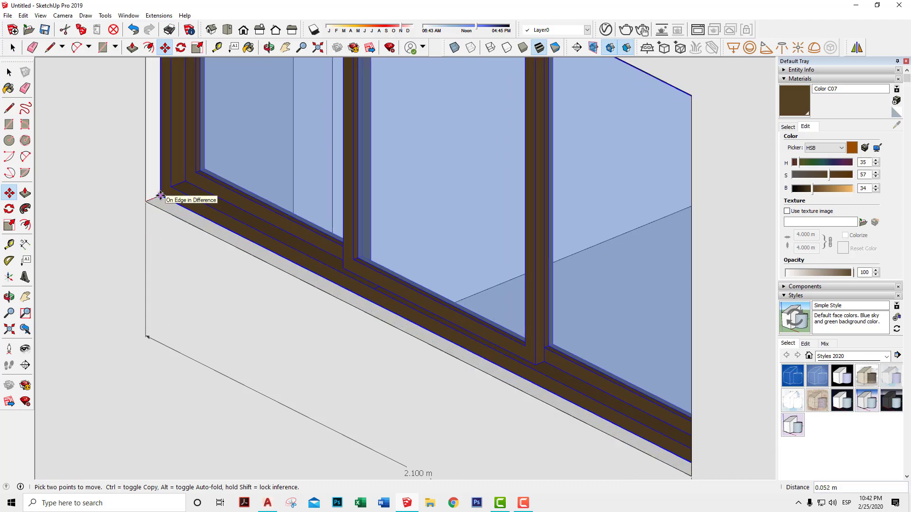
key("Return")
key("space")
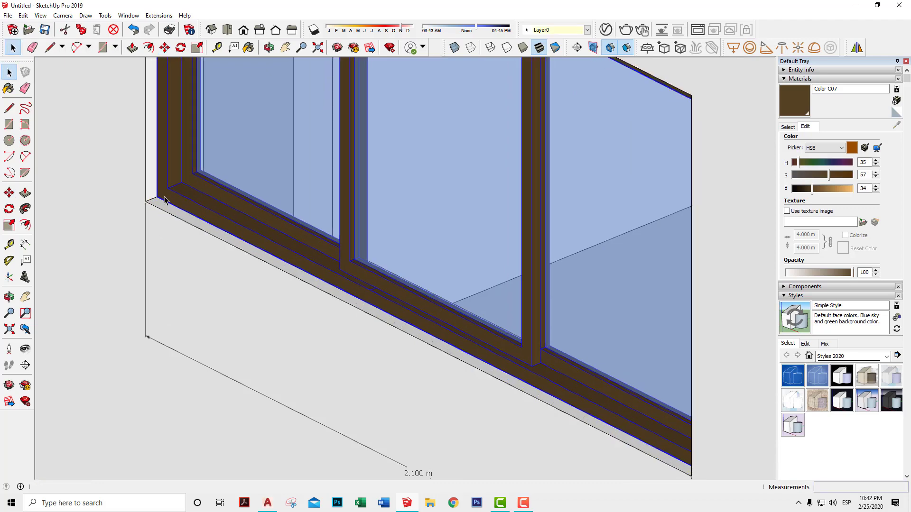
Move the front 1.600 m window 0.04 m into its wall opening
scroll(161, 197, "down", 5)
mouse_move(160, 197)
middle_mouse_down()
mouse_move(335, 277)
mouse_move(387, 288)
middle_mouse_up()
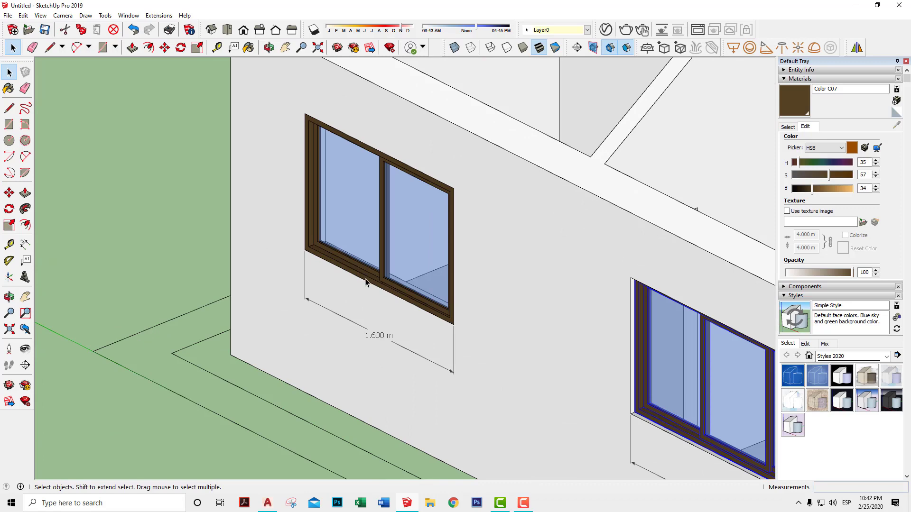
left_click(366, 282)
scroll(365, 282, "up", 6)
key("m")
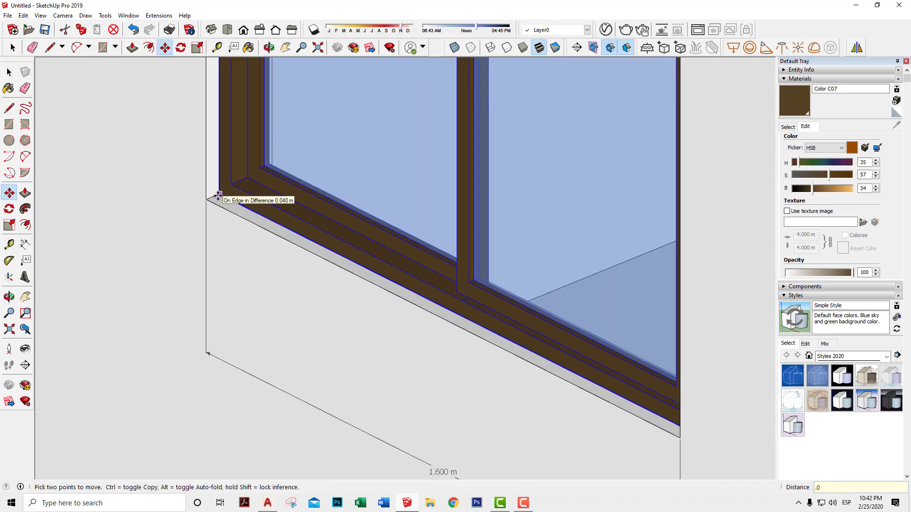
left_click(219, 195)
key("space")
Shift the side wall's 1.600 m window 0.04 m into its opening
scroll(531, 147, "down", 8)
scroll(583, 218, "down", 4)
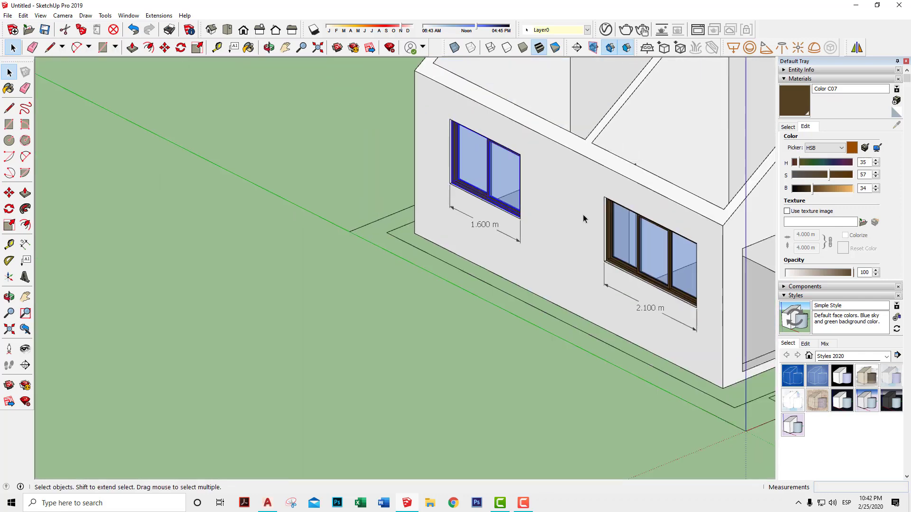
scroll(583, 219, "down", 3)
mouse_move(398, 246)
middle_mouse_down()
mouse_move(494, 240)
mouse_move(91, 260)
middle_mouse_up()
scroll(169, 213, "up", 5)
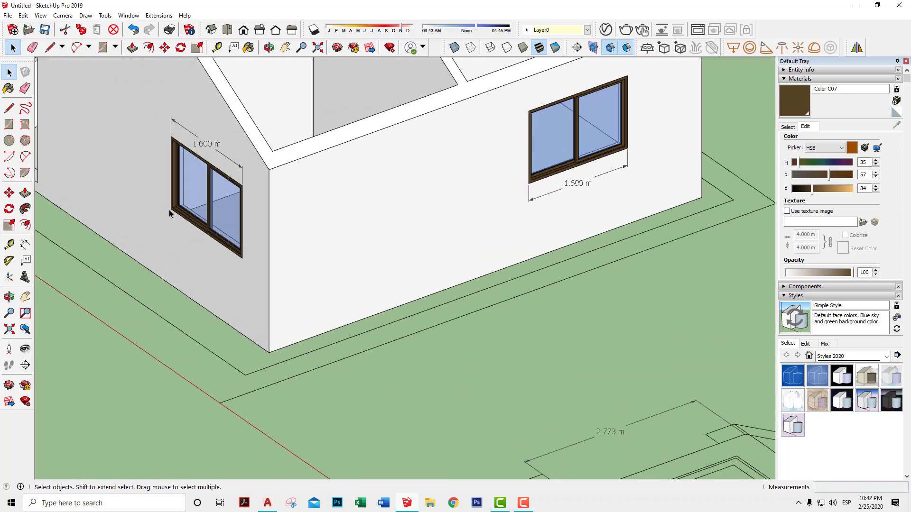
scroll(169, 214, "up", 3)
left_click(183, 201)
scroll(183, 201, "up", 3)
key("m")
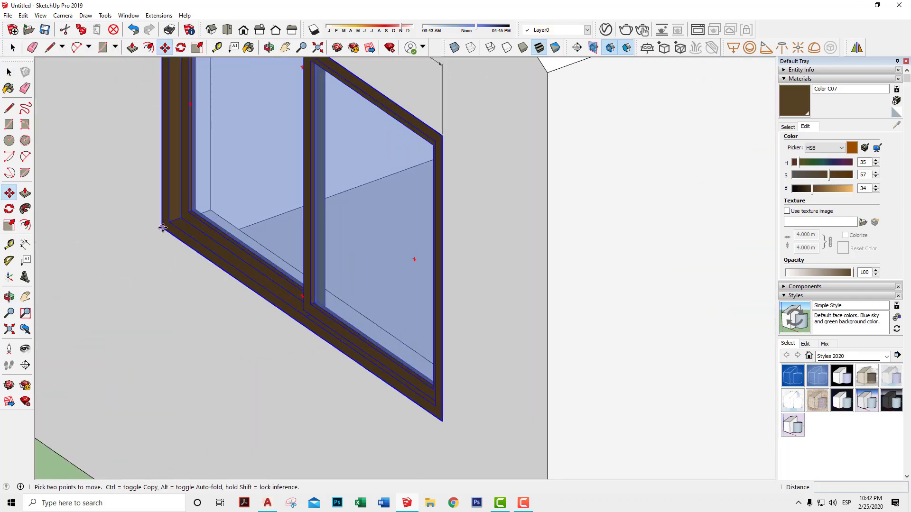
left_click(163, 228)
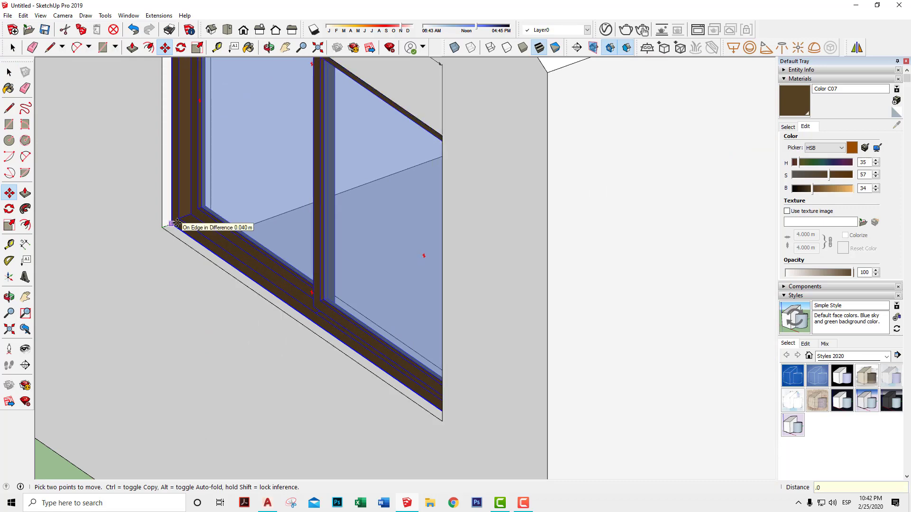
left_click(177, 223)
Move the other 1.600 m window frame 0.04 m into its opening
scroll(456, 258, "down", 5)
middle_click_drag(565, 258, 233, 277, "shift")
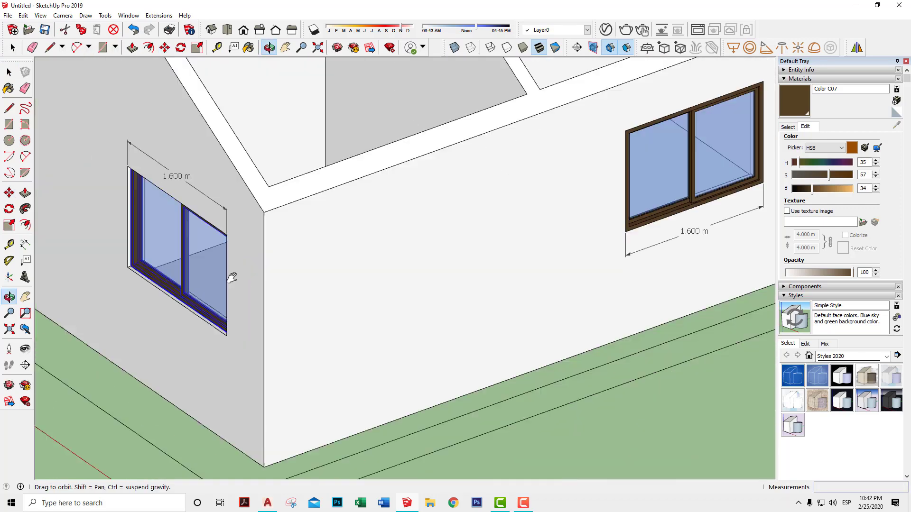
left_click_drag(232, 277, 296, 275)
key("space")
middle_click_drag(427, 237, 299, 272)
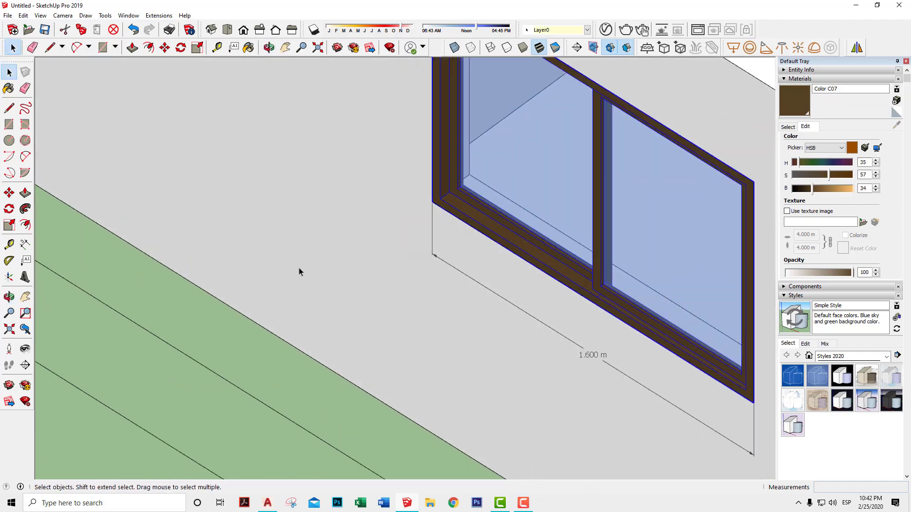
key("m")
scroll(299, 271, "up", 2)
scroll(427, 223, "up", 2)
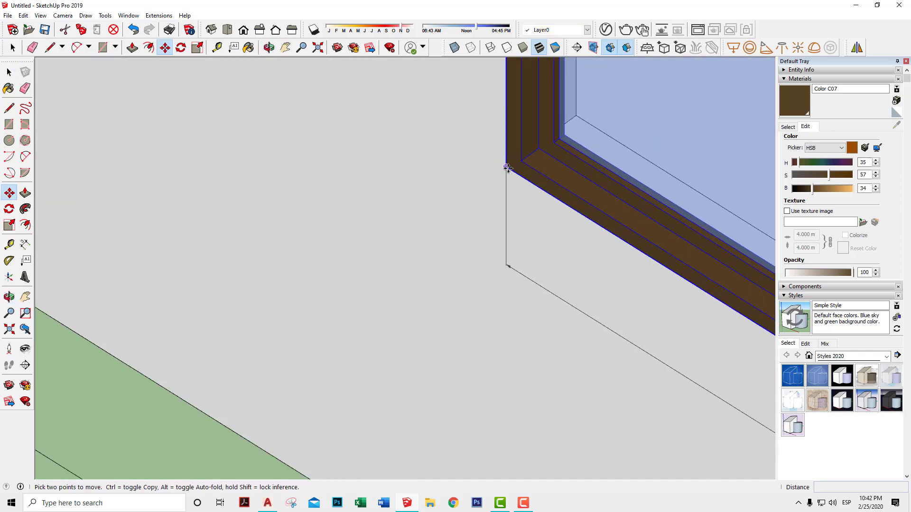
left_click(507, 167)
type(".04")
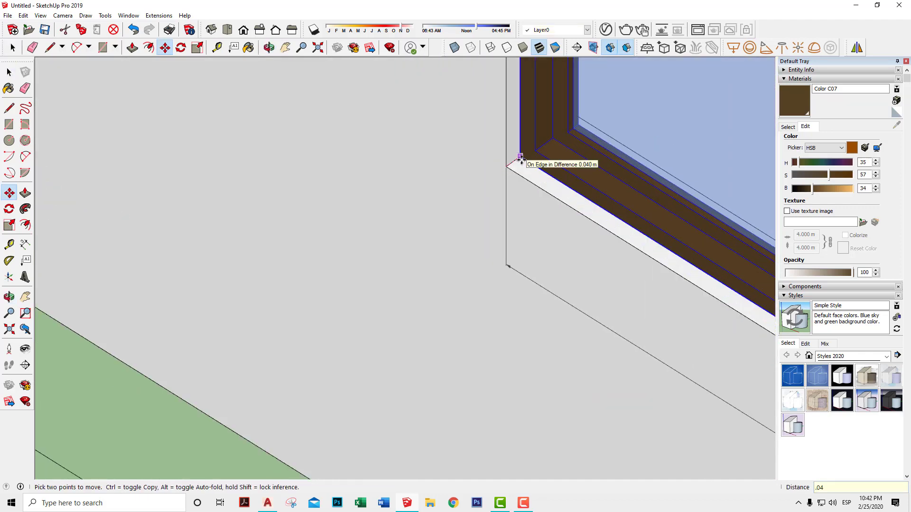
key("Return")
key("space")
Recess the right-hand window frame 0.04 m into its opening
scroll(572, 201, "down", 3)
scroll(511, 228, "down", 3)
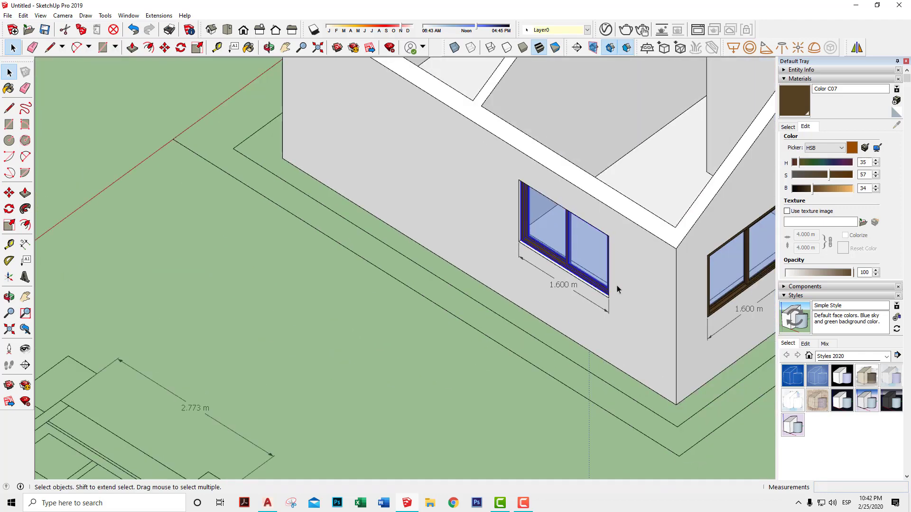
mouse_move(617, 289)
middle_mouse_down()
mouse_move(457, 271)
mouse_move(308, 299)
middle_mouse_up()
scroll(372, 313, "up", 3)
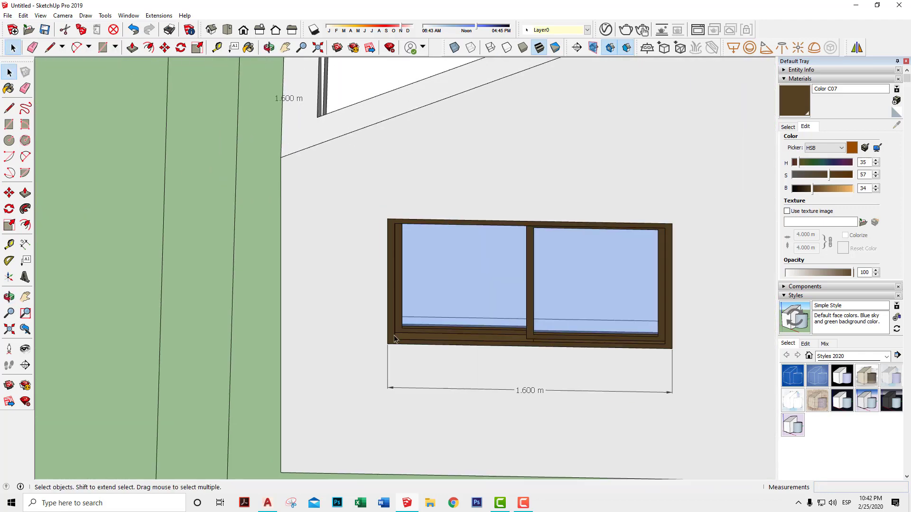
mouse_move(395, 339)
middle_mouse_down()
mouse_move(204, 349)
mouse_move(309, 279)
middle_mouse_up()
scroll(348, 343, "up", 3)
key("m")
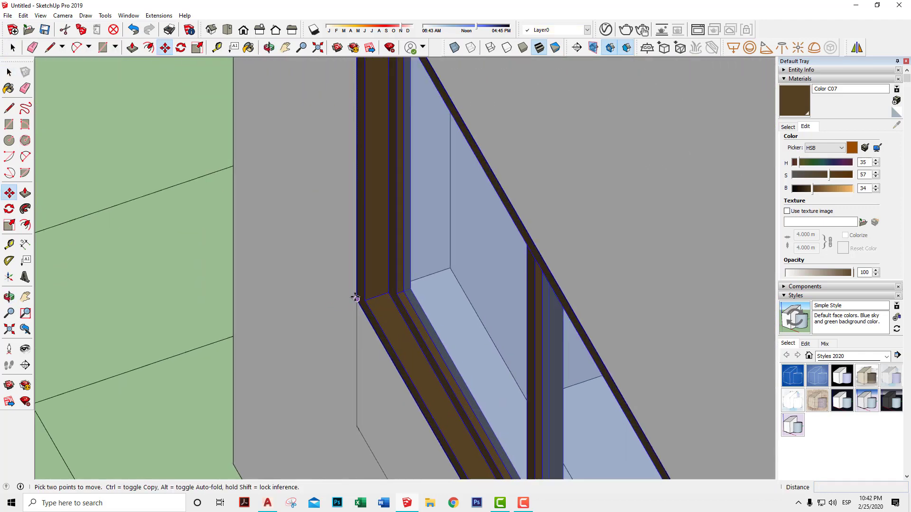
left_click(357, 297)
type(".04")
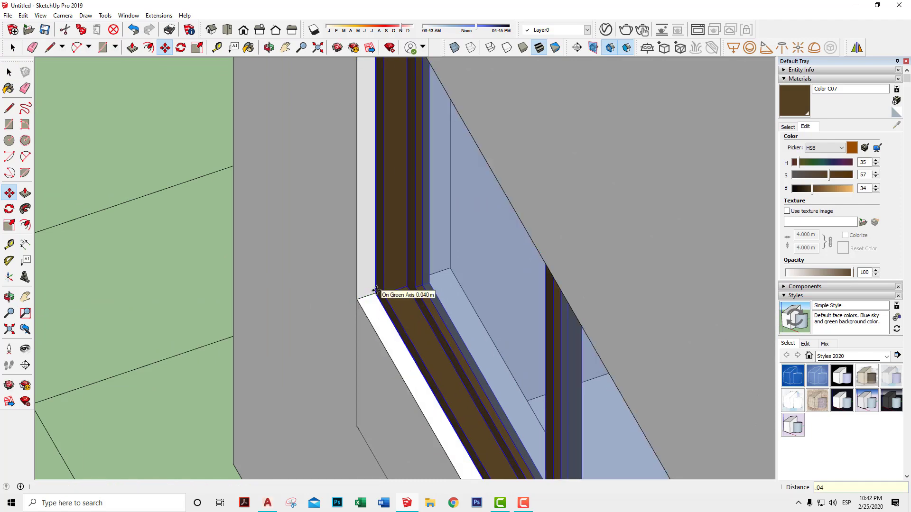
key("Return")
key("space")
scroll(418, 375, "down", 3)
scroll(412, 384, "down", 3)
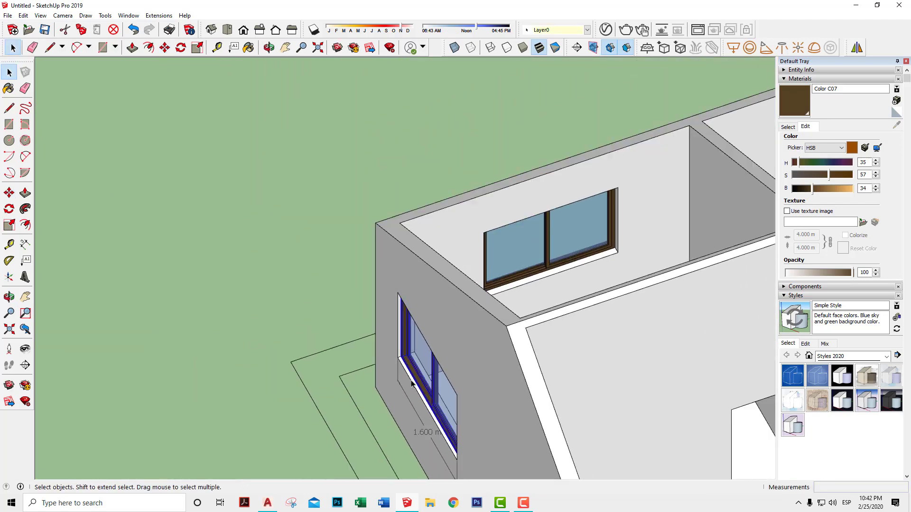
Switch the camera to perspective and fit the whole house in view
mouse_move(412, 383)
middle_mouse_down()
mouse_move(371, 153)
mouse_move(494, 201)
mouse_move(455, 226)
mouse_move(293, 278)
mouse_move(211, 383)
mouse_move(254, 392)
mouse_move(398, 267)
mouse_move(472, 219)
mouse_move(551, 232)
mouse_move(435, 253)
mouse_move(380, 237)
middle_mouse_up()
key("space")
left_click(62, 15)
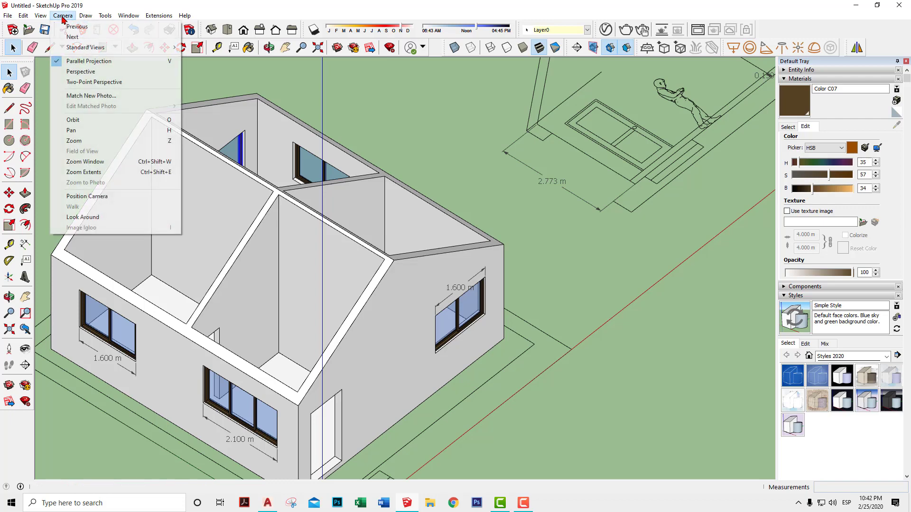
left_click(86, 73)
key("h")
left_click_drag(376, 238, 373, 309)
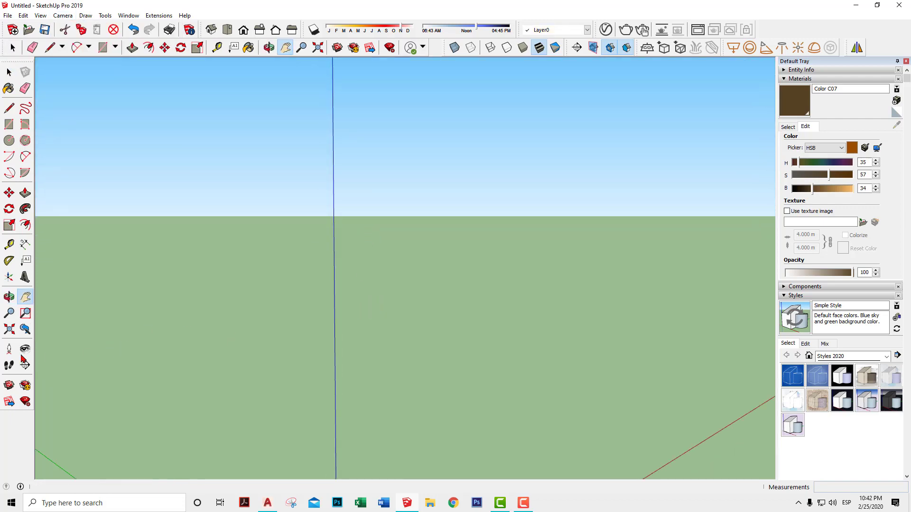
left_click(9, 328)
Orbit around the house to inspect the side window and corner up close
middle_click_drag(407, 275, 372, 309)
key("space")
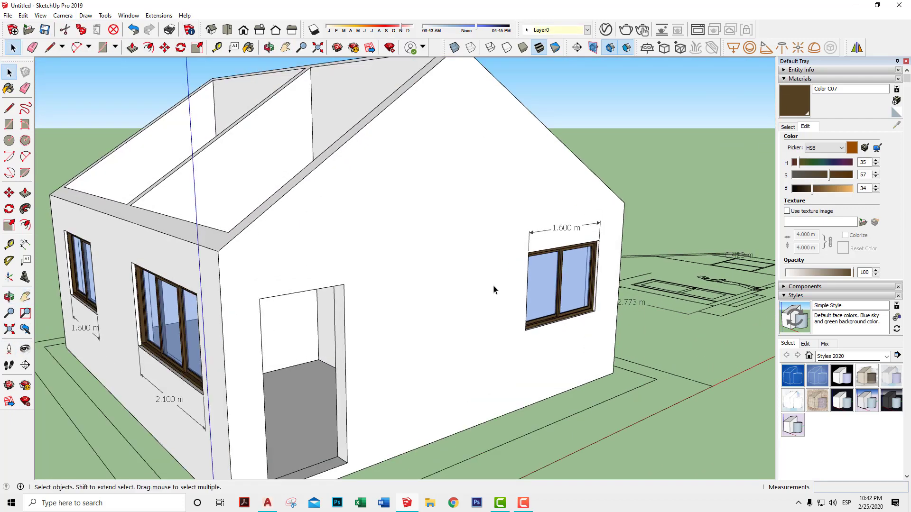
middle_click_drag(494, 289, 106, 365)
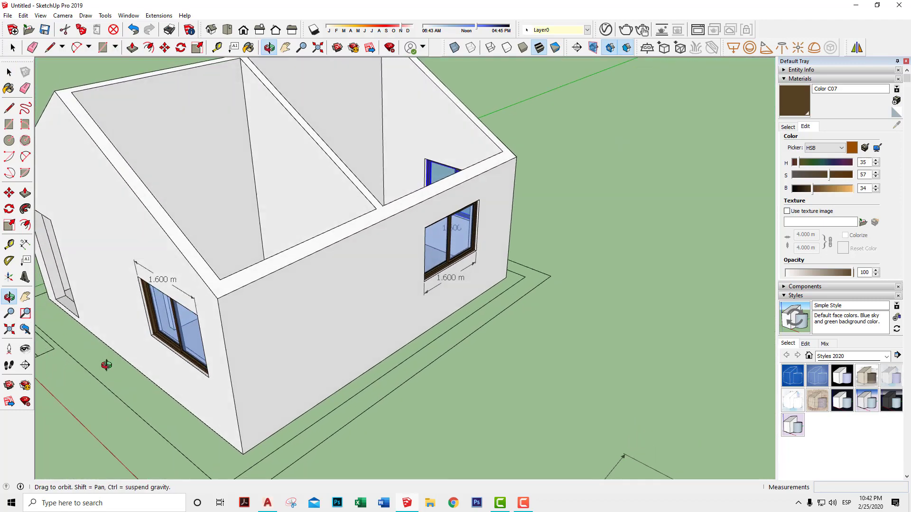
scroll(427, 234, "up", 5)
middle_click_drag(427, 234, 206, 334)
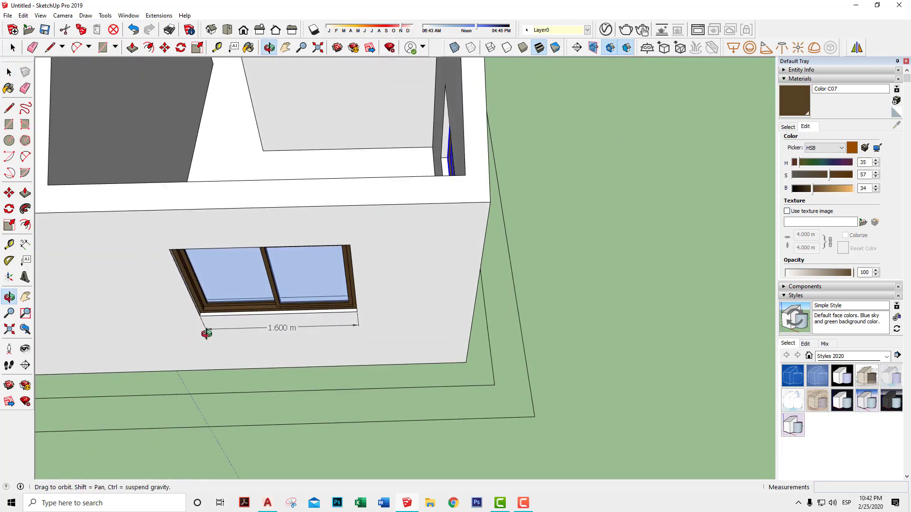
scroll(281, 319, "up", 3)
scroll(273, 330, "up", 2)
mouse_move(273, 330)
middle_mouse_down()
mouse_move(234, 254)
mouse_move(560, 245)
mouse_move(372, 181)
mouse_move(647, 213)
middle_mouse_up()
scroll(387, 236, "up", 3)
scroll(376, 244, "down", 2)
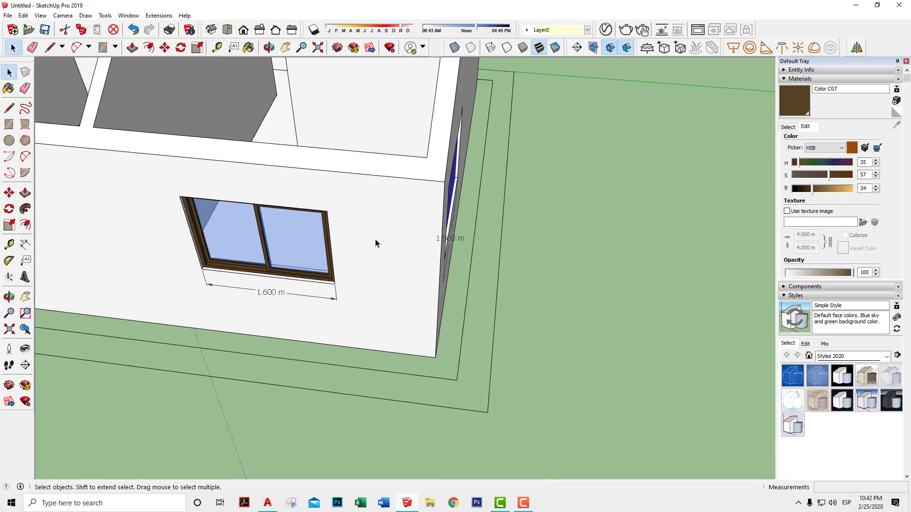
scroll(472, 264, "down", 2)
mouse_move(472, 265)
middle_mouse_down()
mouse_move(284, 230)
mouse_move(541, 213)
mouse_move(380, 221)
mouse_move(398, 211)
mouse_move(541, 244)
mouse_move(628, 372)
mouse_move(485, 240)
mouse_move(406, 219)
middle_mouse_up()
Set the view to the standard Front view of the house
scroll(398, 211, "down", 3)
scroll(627, 372, "up", 3)
scroll(405, 220, "up", 2)
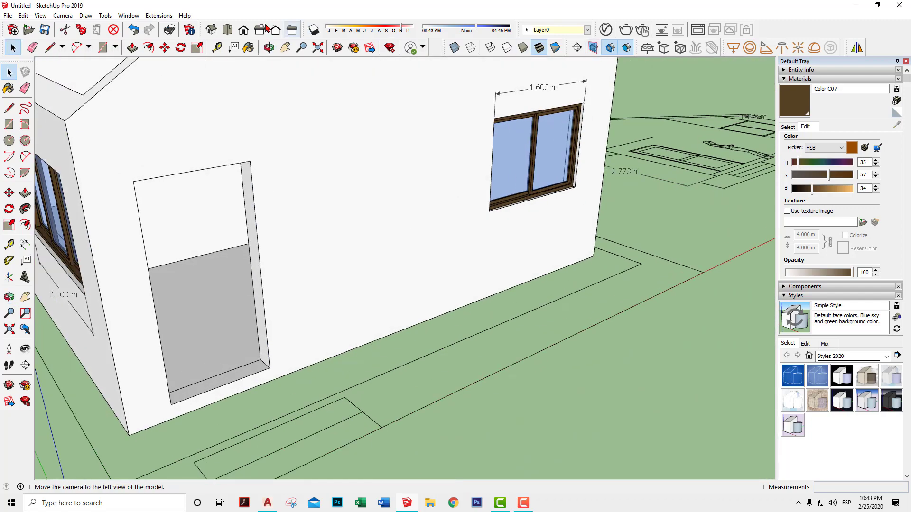
left_click(244, 30)
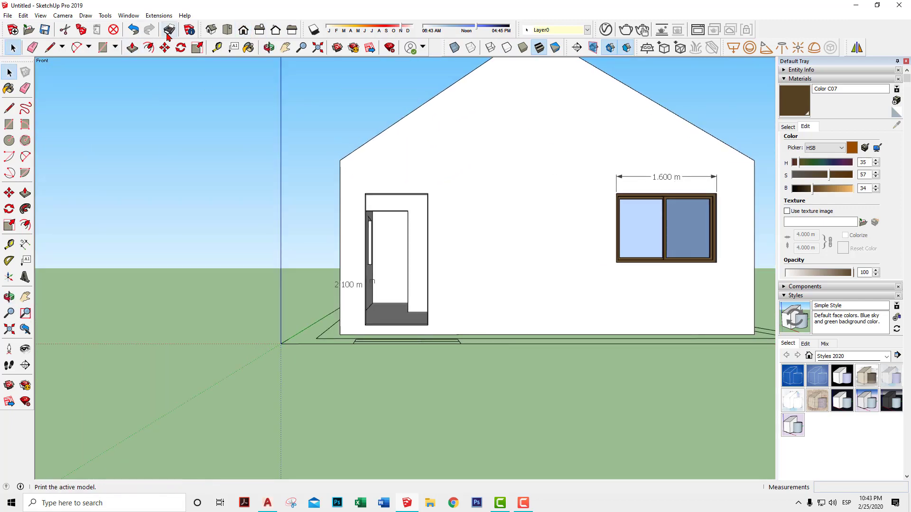
Switch to parallel projection and draw a rectangle covering the doorway
left_click(63, 15)
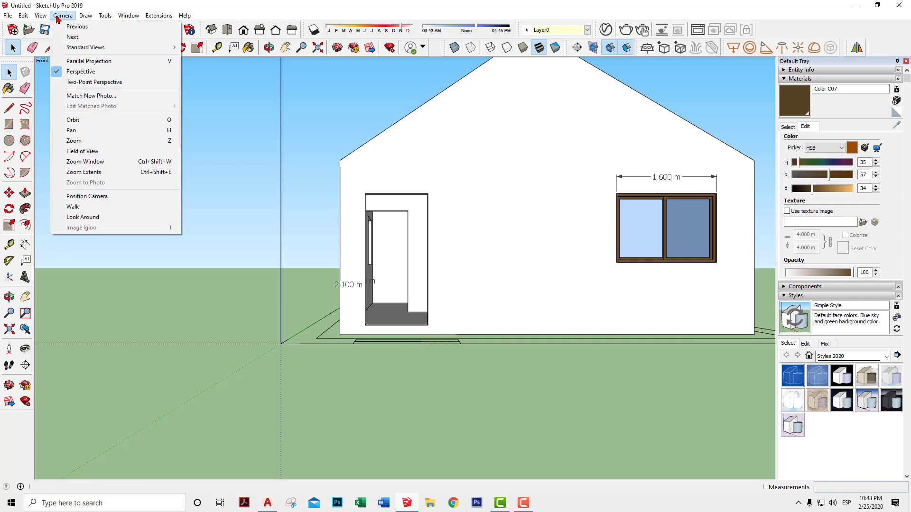
left_click(83, 61)
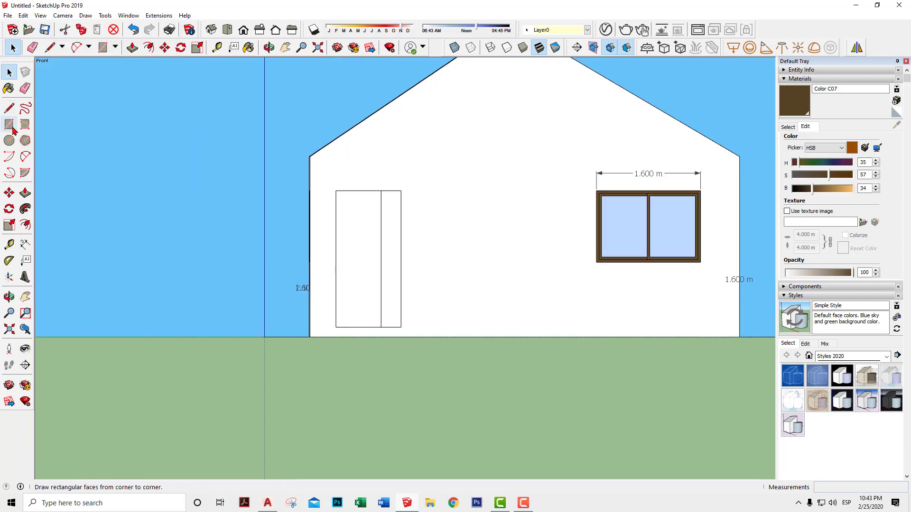
left_click(9, 124)
left_click(336, 191)
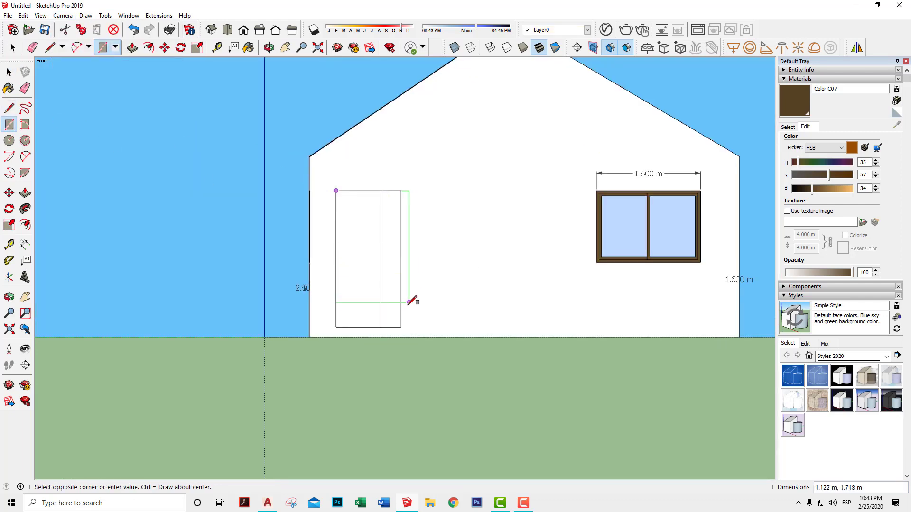
left_click(400, 327)
scroll(437, 237, "up", 2)
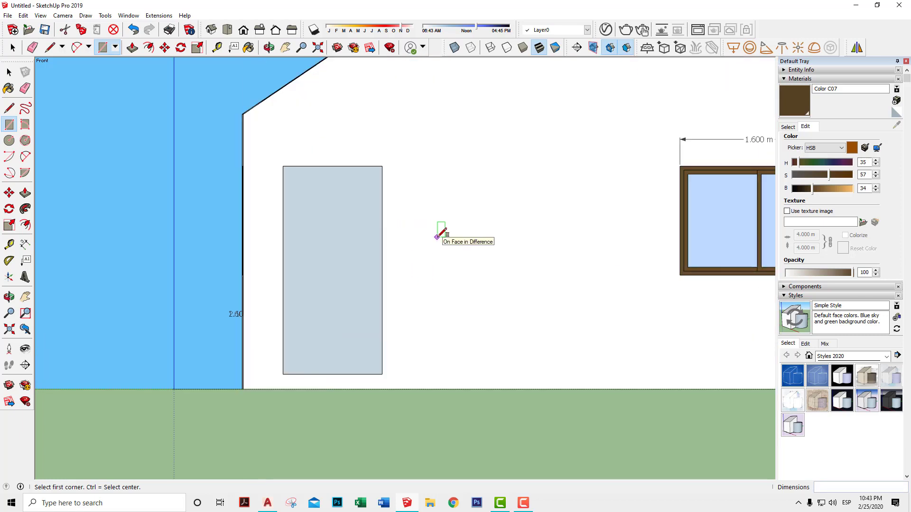
key("space")
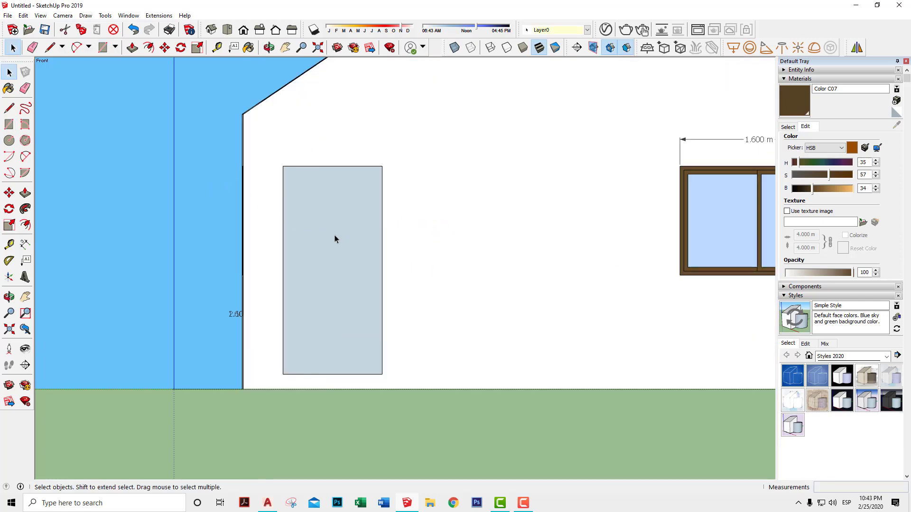
Make the door rectangle a group and open it for editing
left_click(335, 238)
right_click(335, 239)
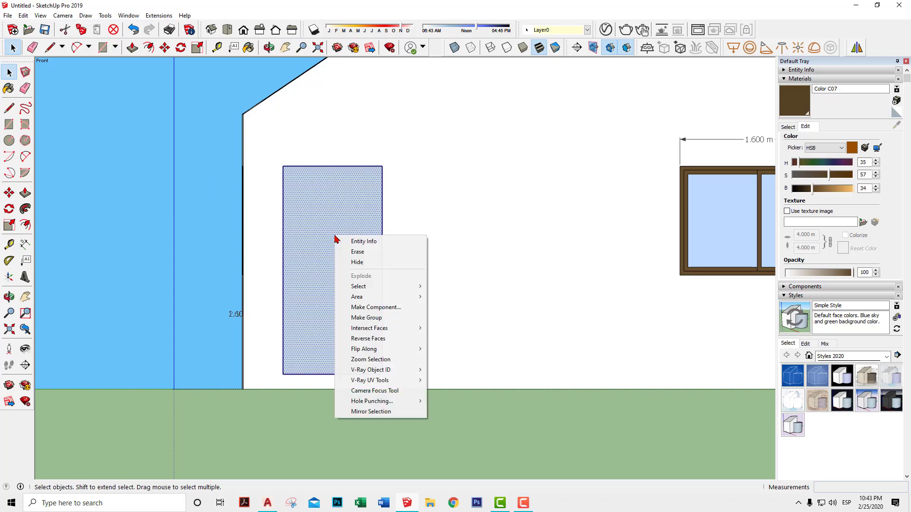
left_click(386, 315)
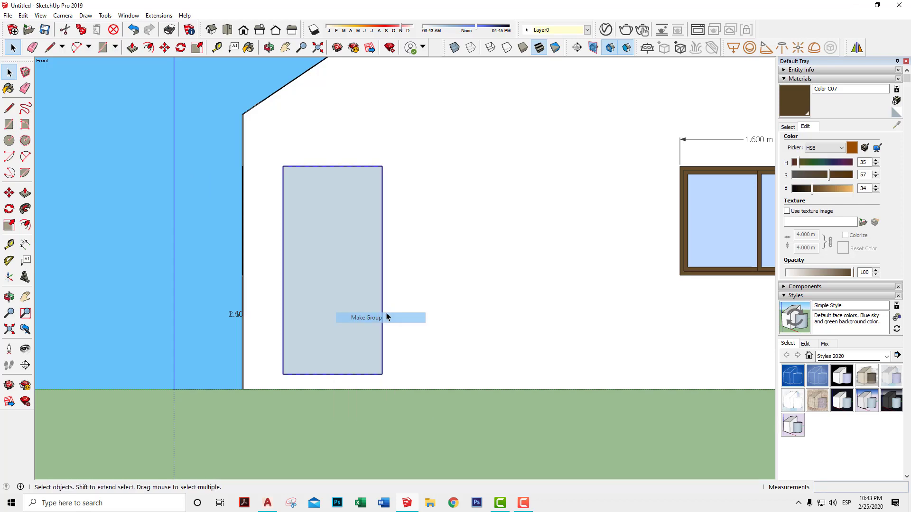
double_click(346, 223)
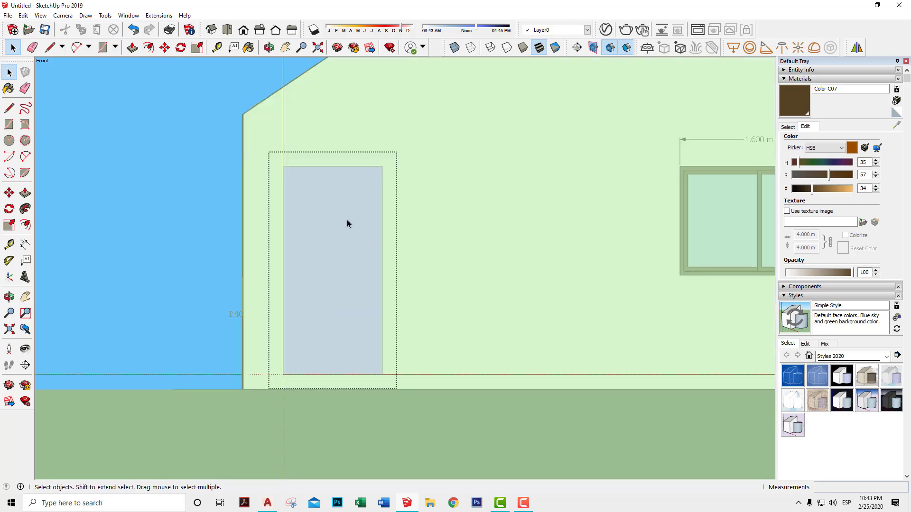
Offset the door panel's edge 0.04 m inward to outline a frame
left_click(26, 225)
left_click(326, 175)
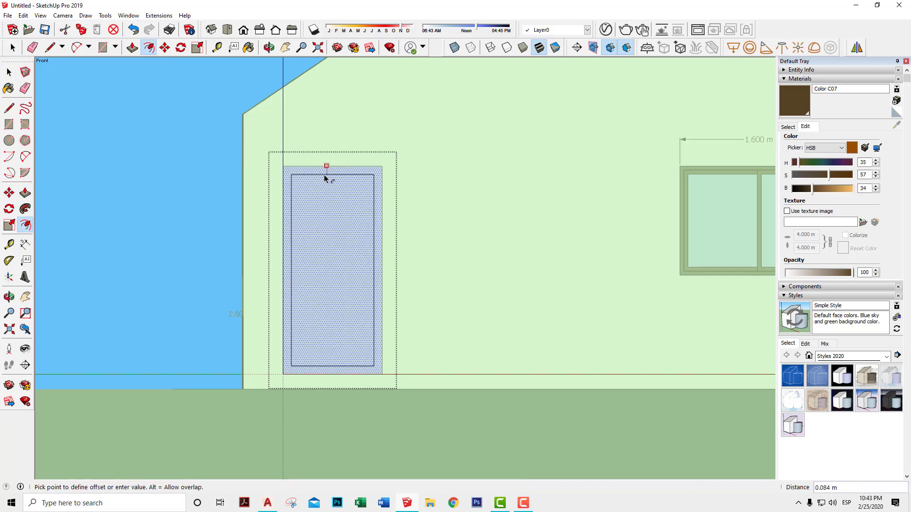
left_click(324, 178)
type(".04")
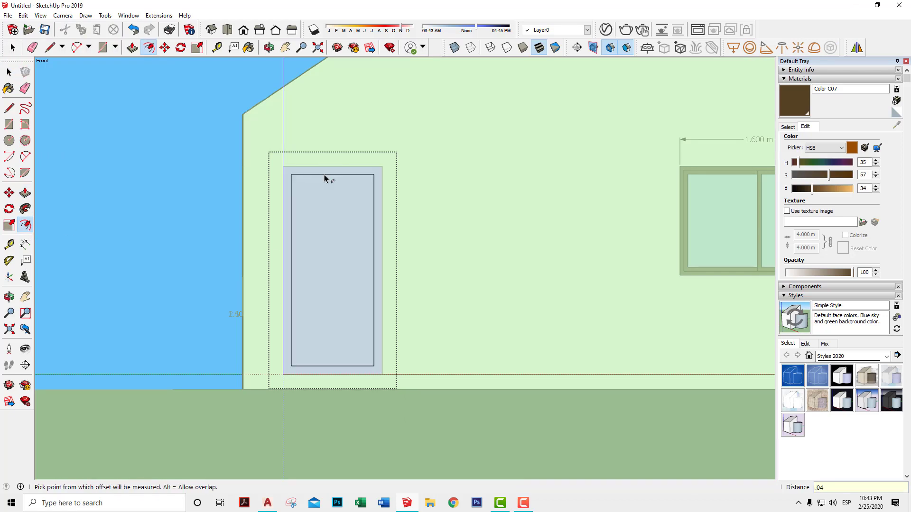
key("Return")
key("space")
left_click(356, 315)
scroll(342, 339, "up", 2)
scroll(339, 382, "up", 1)
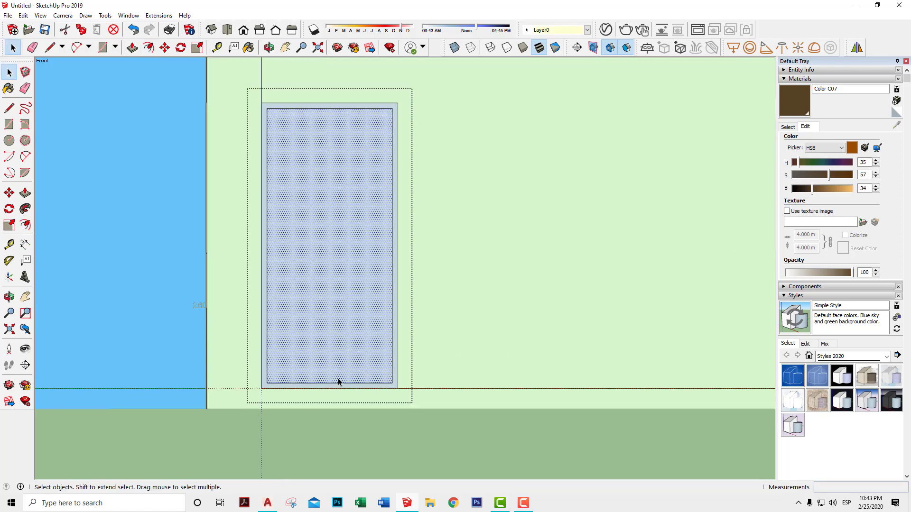
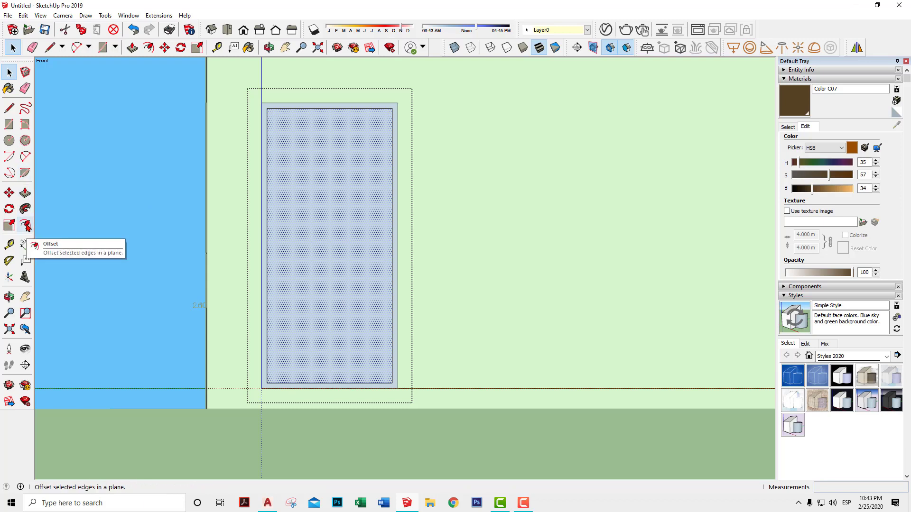
Offset the door face 0.13 m inward to create an inner panel outline
left_click(25, 225)
left_click(385, 240)
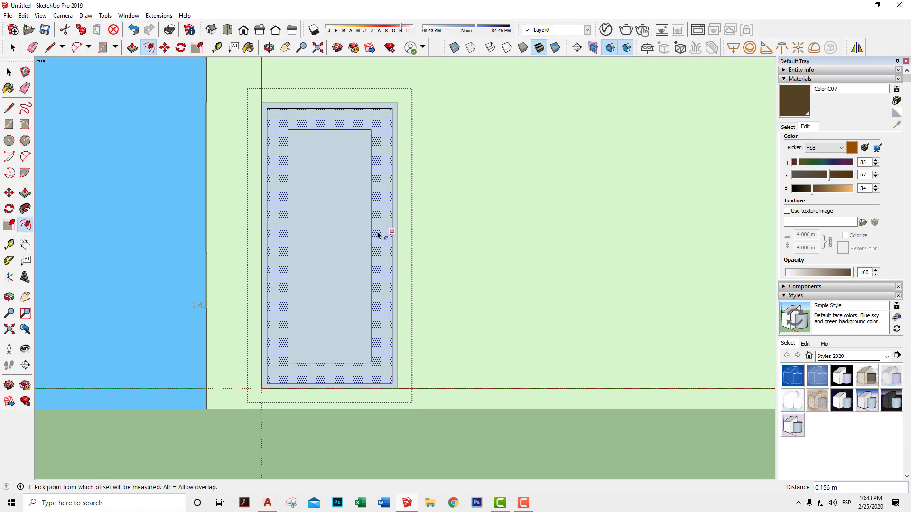
type(".13")
key("Return")
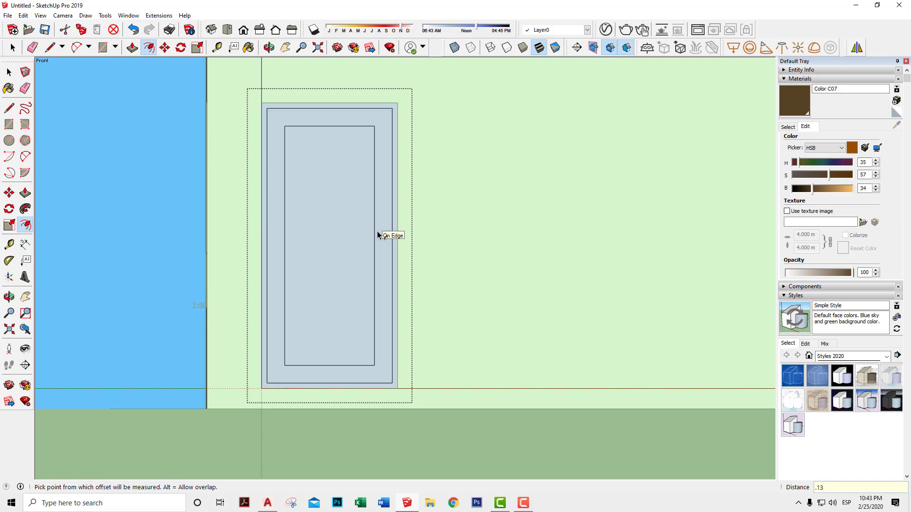
key("space")
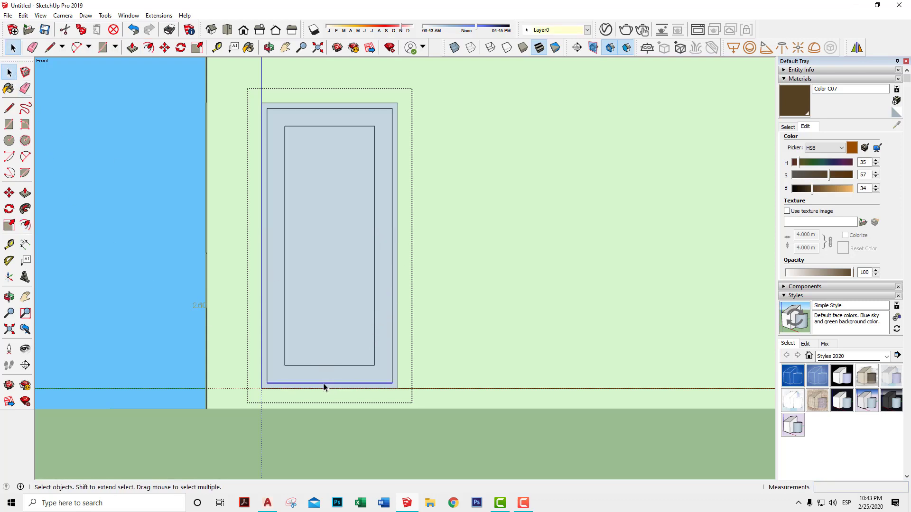
Move the inner outline's bottom edge down 0.040 m onto the door's base
key("m")
scroll(374, 402, "up", 1)
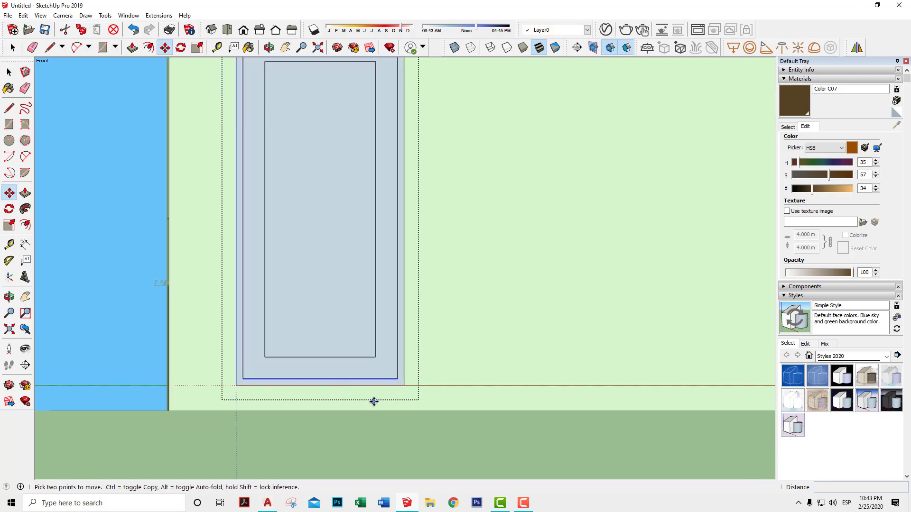
left_click(398, 380)
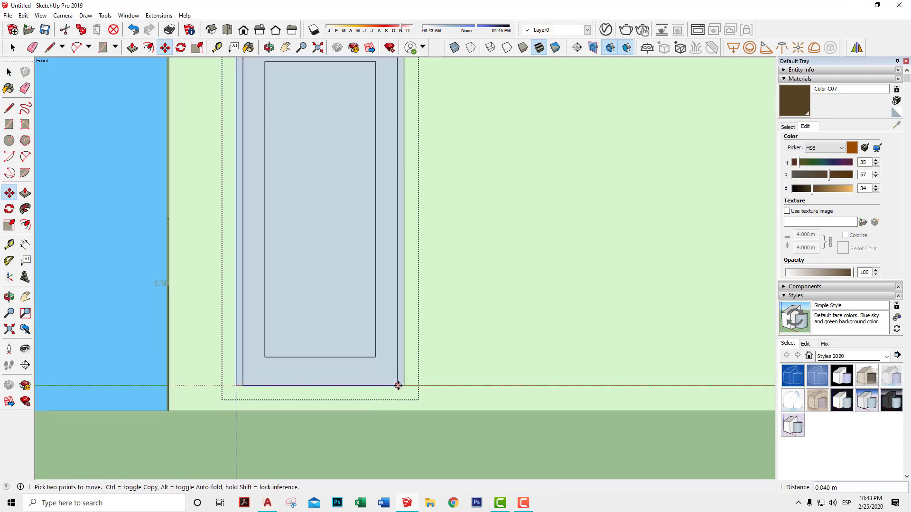
left_click(399, 386)
key("space")
scroll(477, 337, "down", 2)
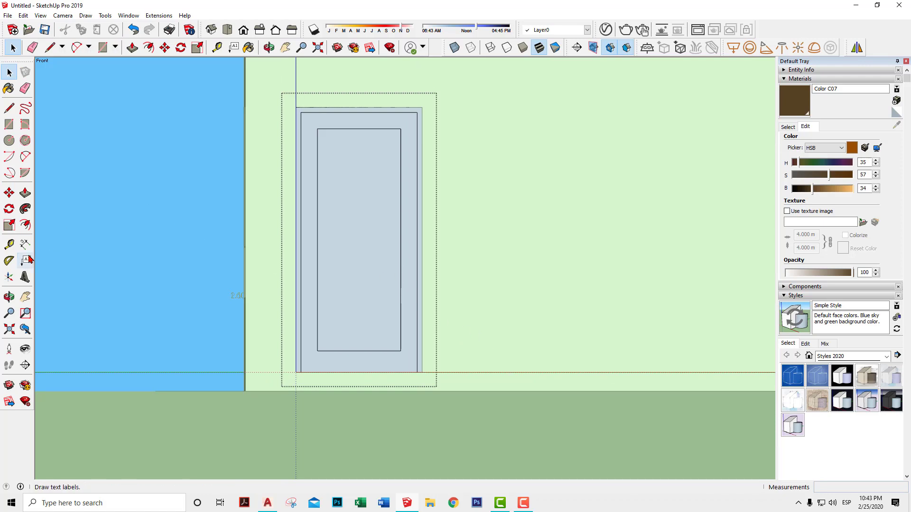
Place Tape Measure guides 0.95 m above the door bottom and 0.06 m beyond that
left_click(9, 244)
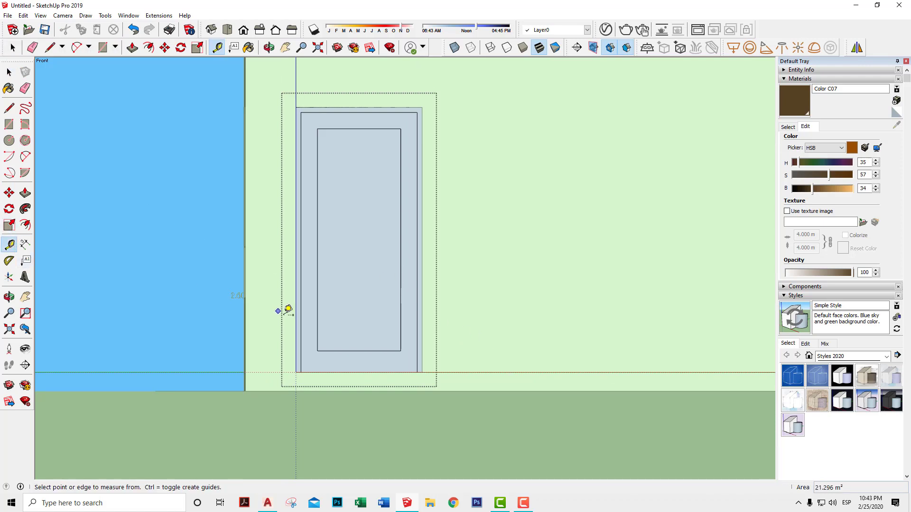
left_click(341, 372)
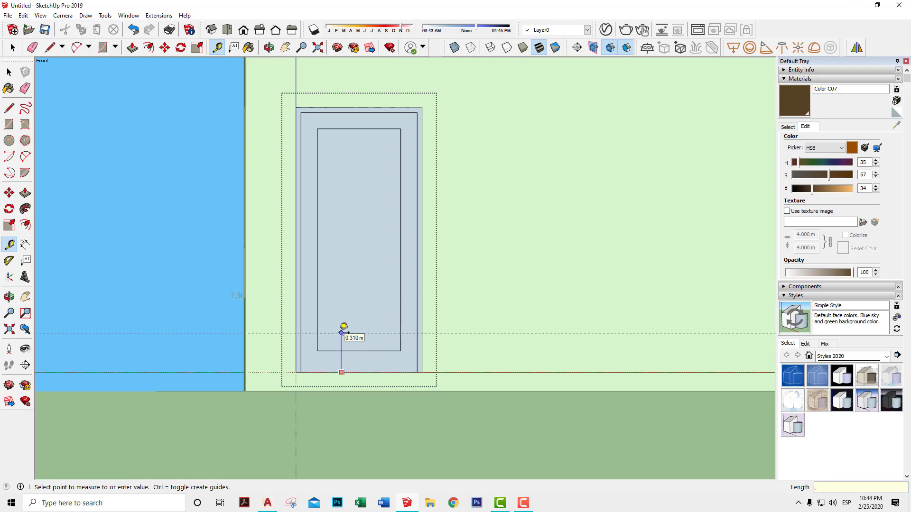
type(".95")
key("Return")
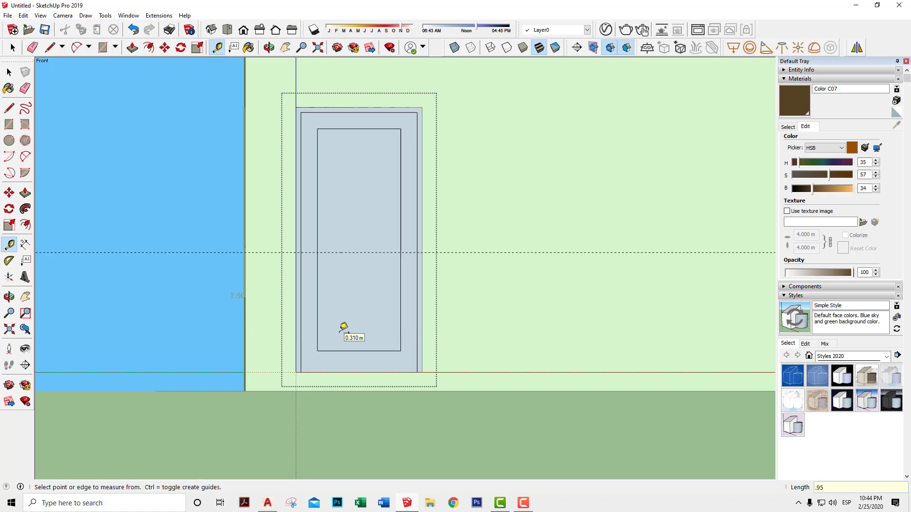
scroll(360, 289, "up", 1)
scroll(362, 266, "up", 1)
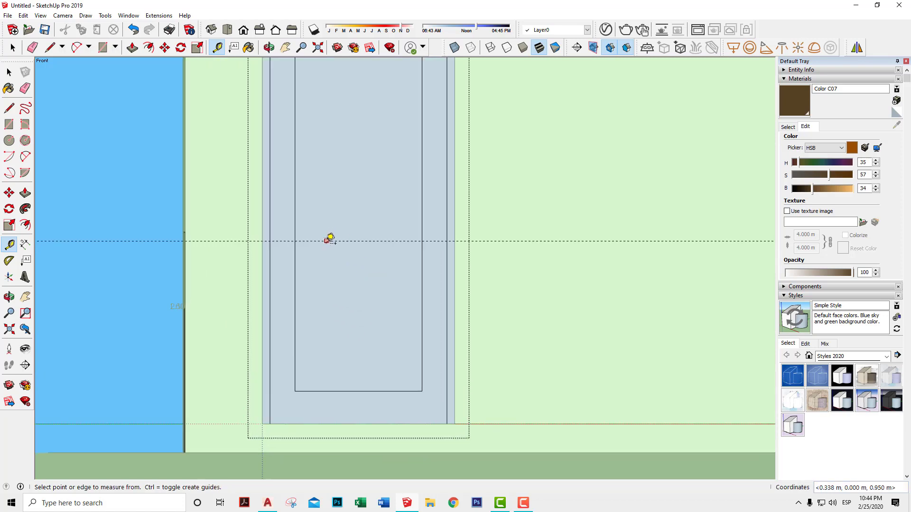
left_click(331, 241)
left_click(334, 241)
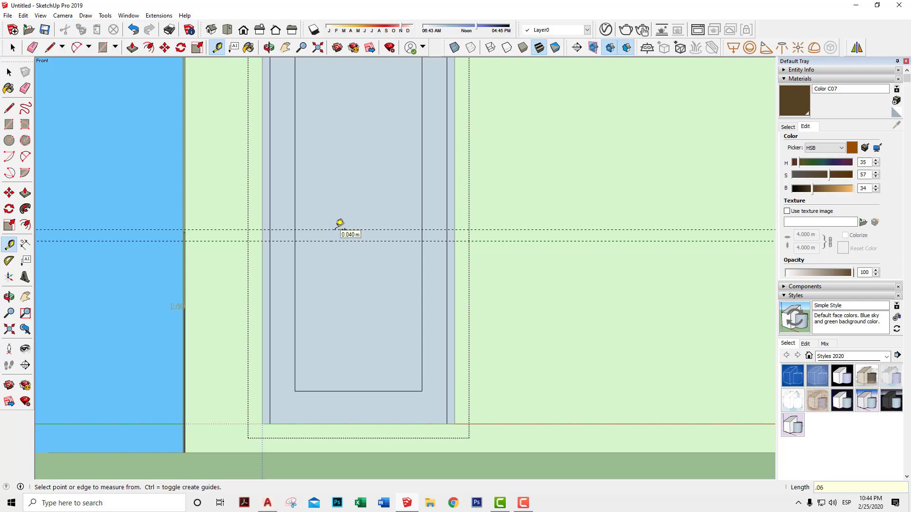
left_click(338, 240)
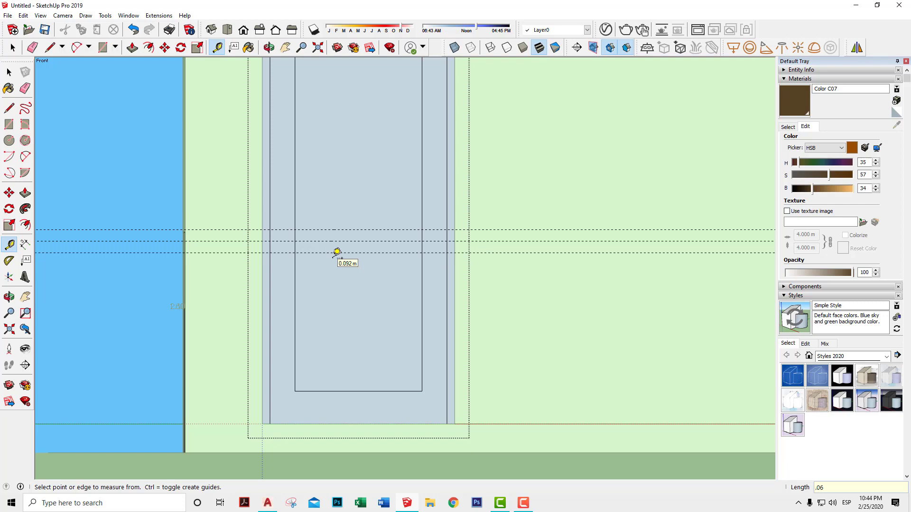
key("space")
Draw the 0.120 m by 0.660 m rail rectangle between the guides, then delete all guides
left_click(9, 124)
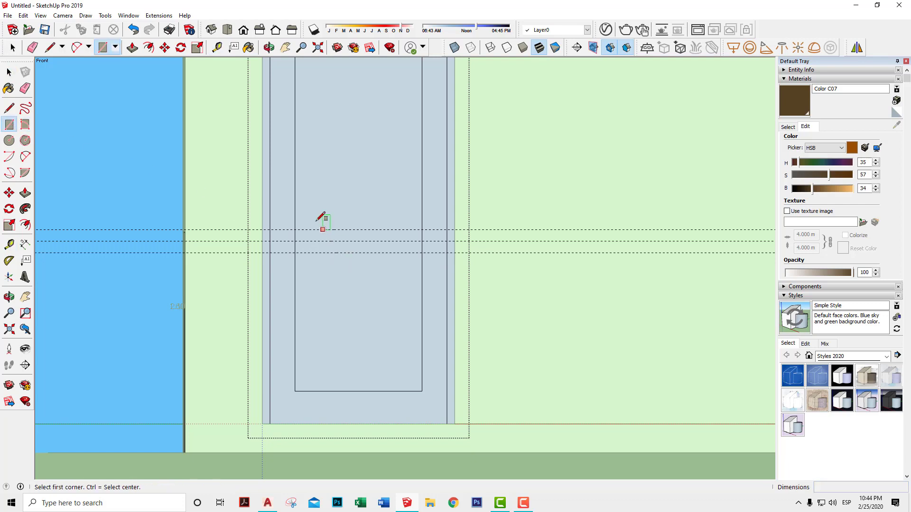
left_click(294, 230)
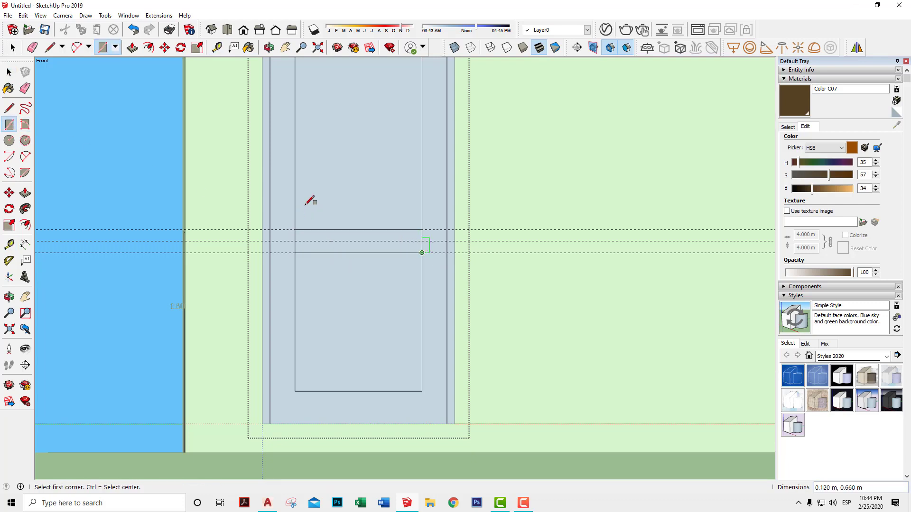
left_click(24, 16)
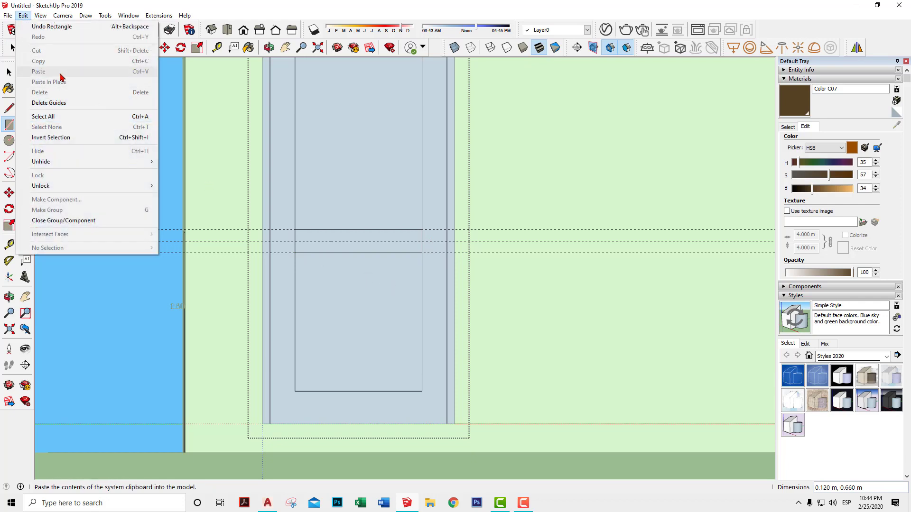
left_click(49, 103)
scroll(365, 198, "down", 3)
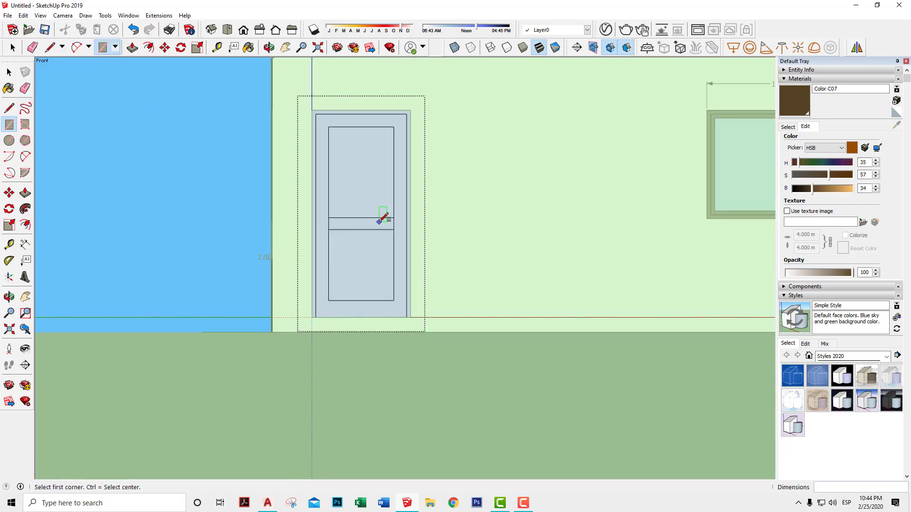
scroll(376, 218, "up", 1)
In 3D, open the door group and pull the frame out 0.080 m
key("space")
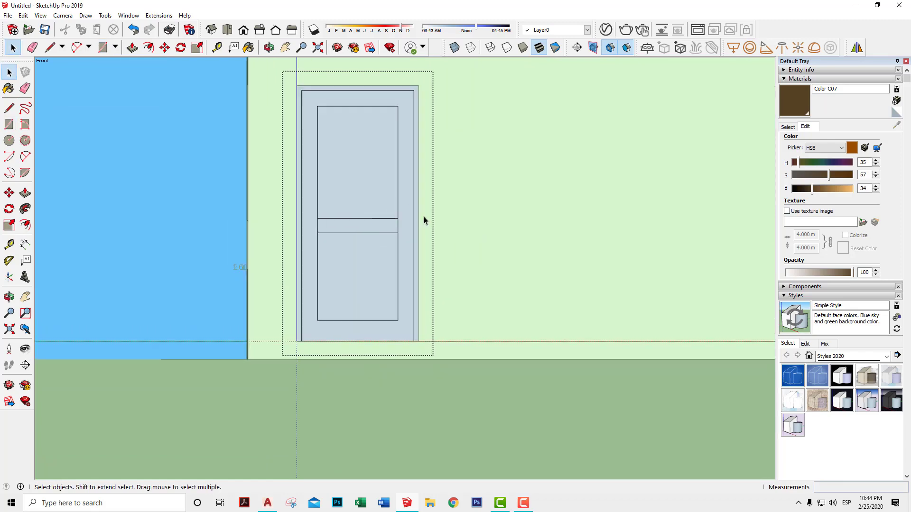
mouse_move(456, 242)
middle_mouse_down()
mouse_move(588, 356)
mouse_move(478, 234)
middle_mouse_up()
scroll(479, 247, "up", 1)
scroll(460, 254, "up", 1)
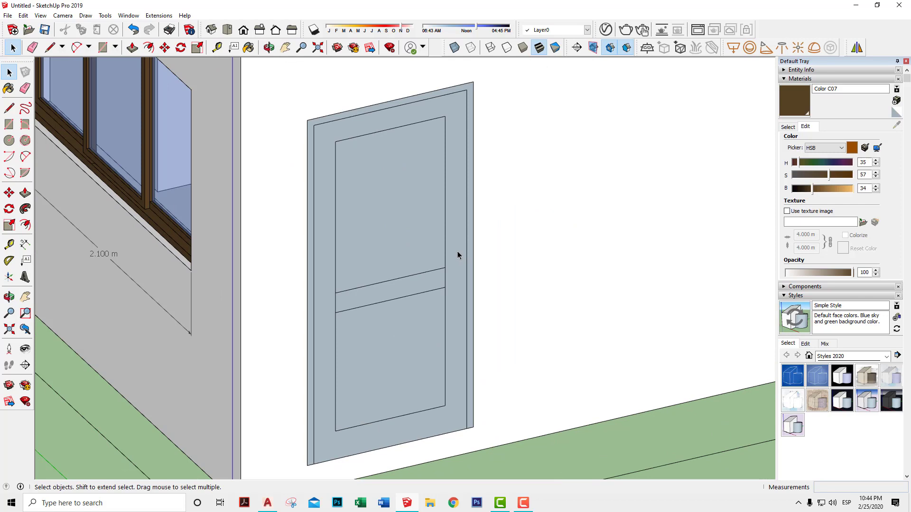
double_click(459, 255)
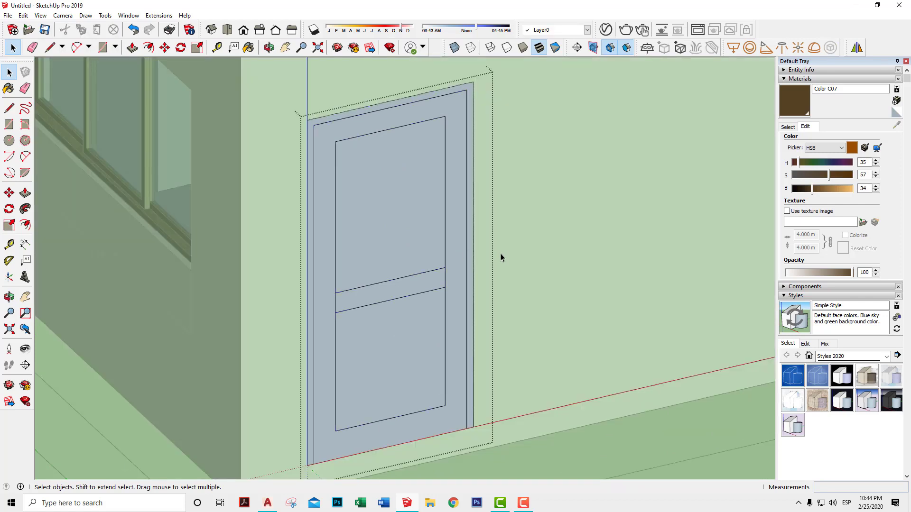
key("p")
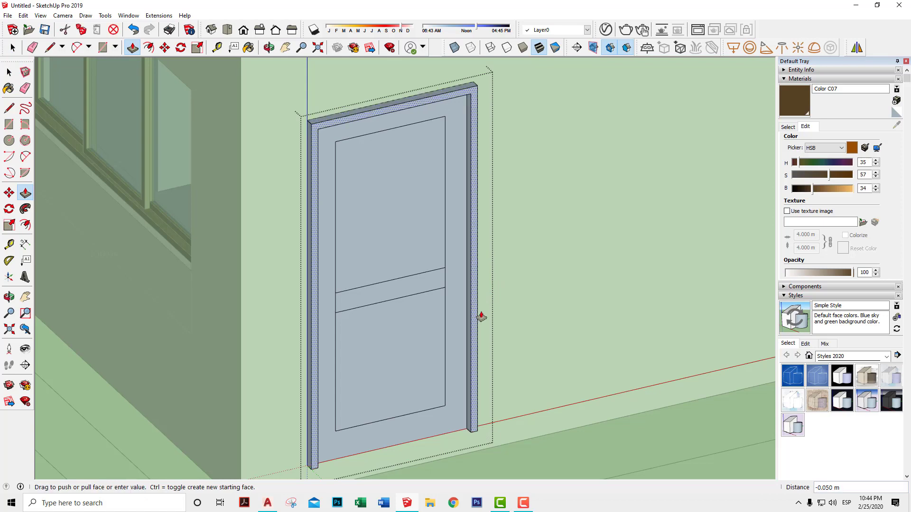
left_click_drag(472, 311, 486, 320)
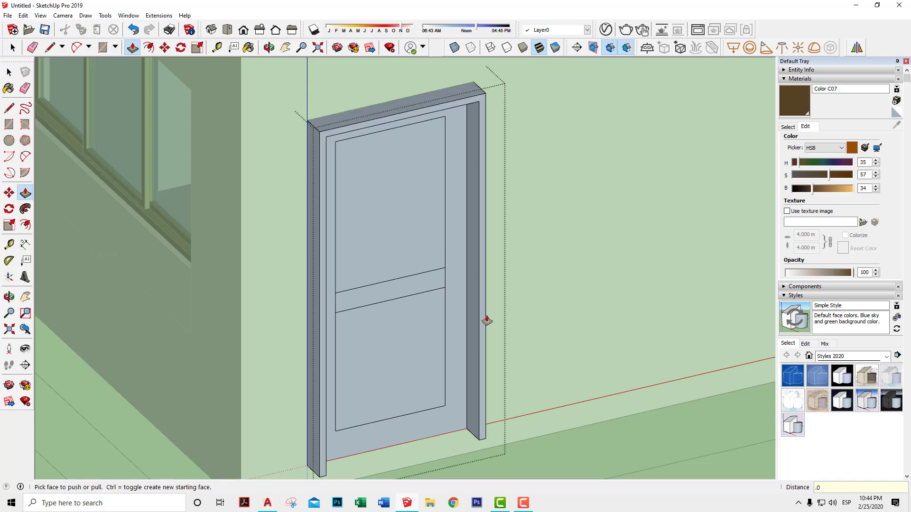
type("8")
key("Return")
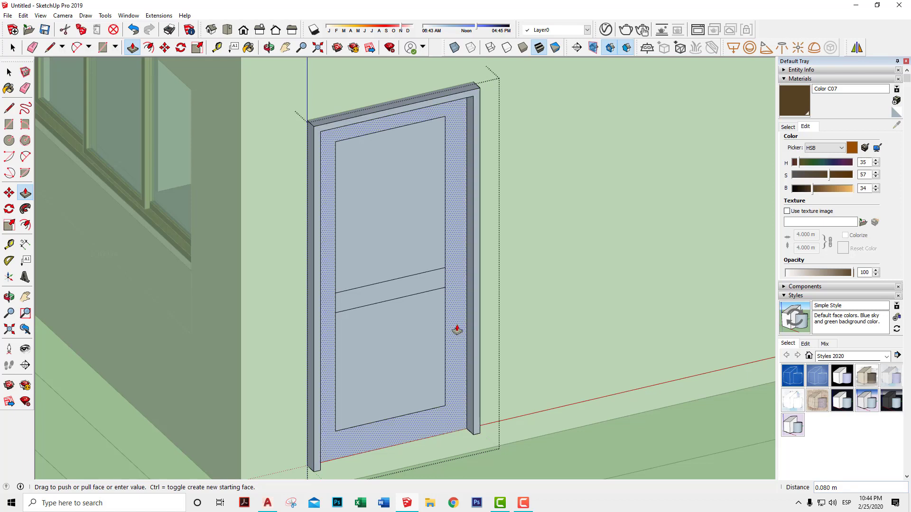
Push the door leaf back 0.020 m into the frame and inspect the result
left_click(459, 332)
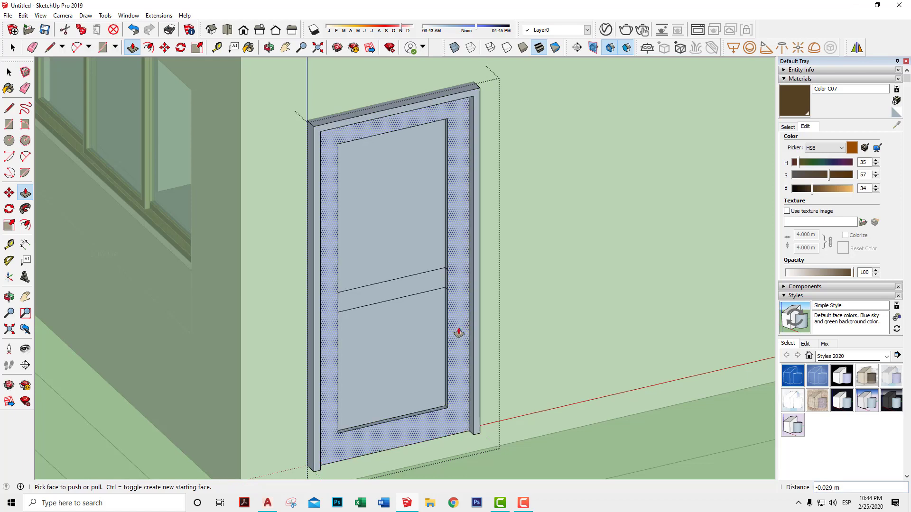
type(".02")
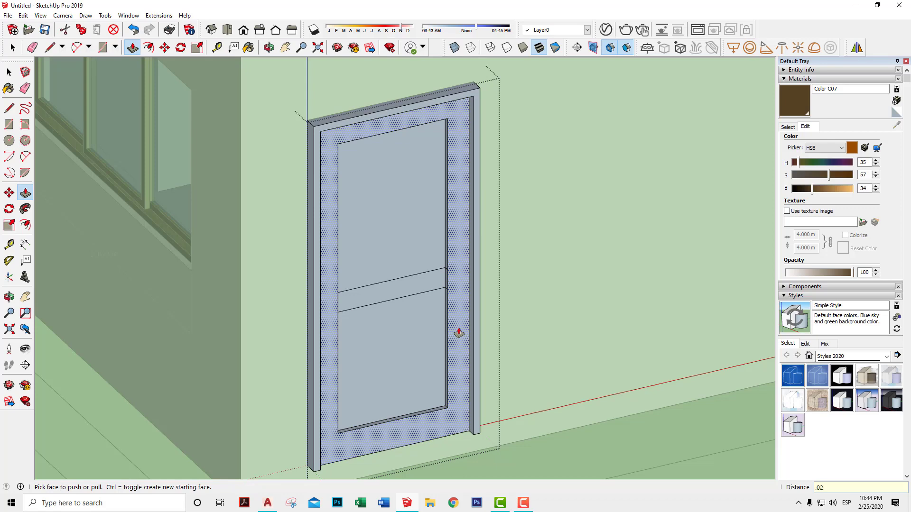
key("Return")
left_click(435, 295)
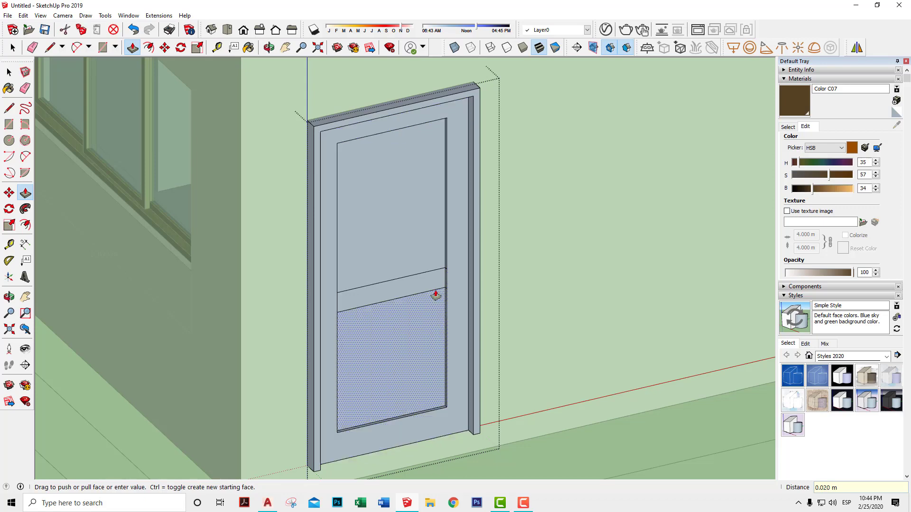
mouse_move(389, 261)
middle_mouse_down()
mouse_move(689, 343)
mouse_move(539, 281)
middle_mouse_up()
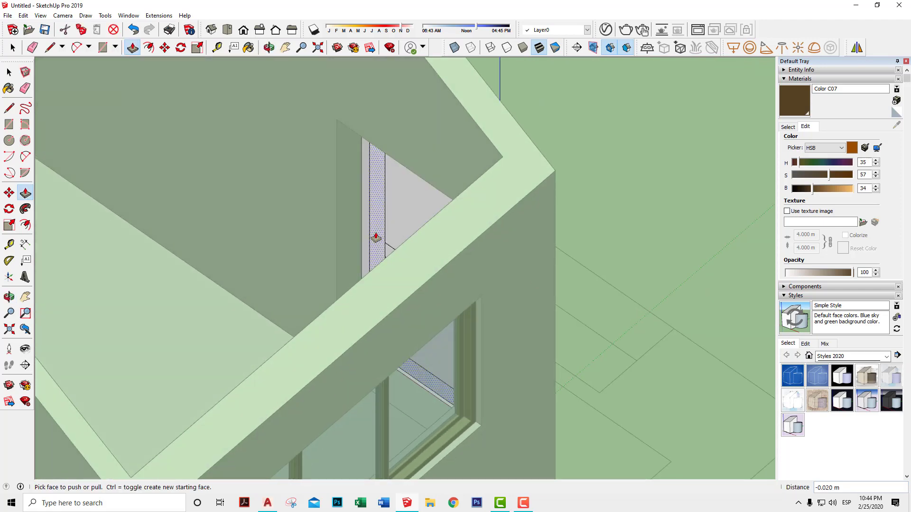
scroll(375, 237, "up", 1)
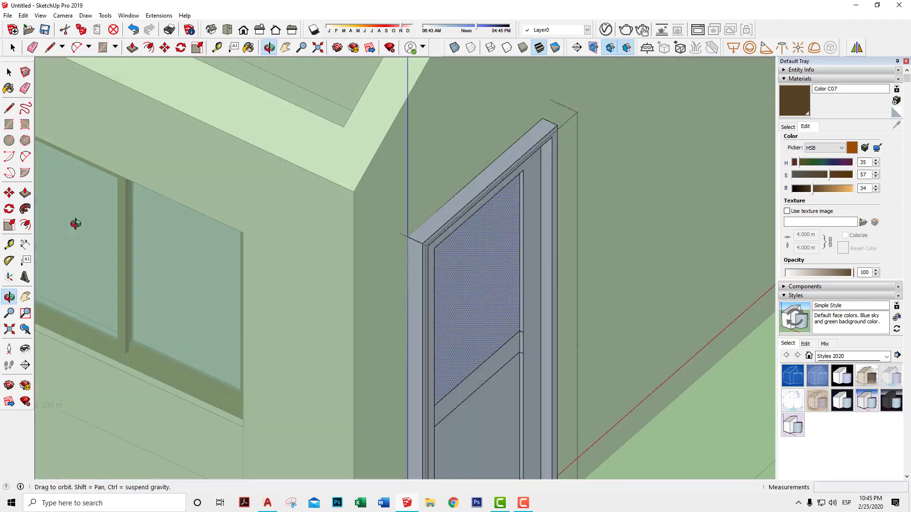
middle_click_drag(496, 283, 244, 201)
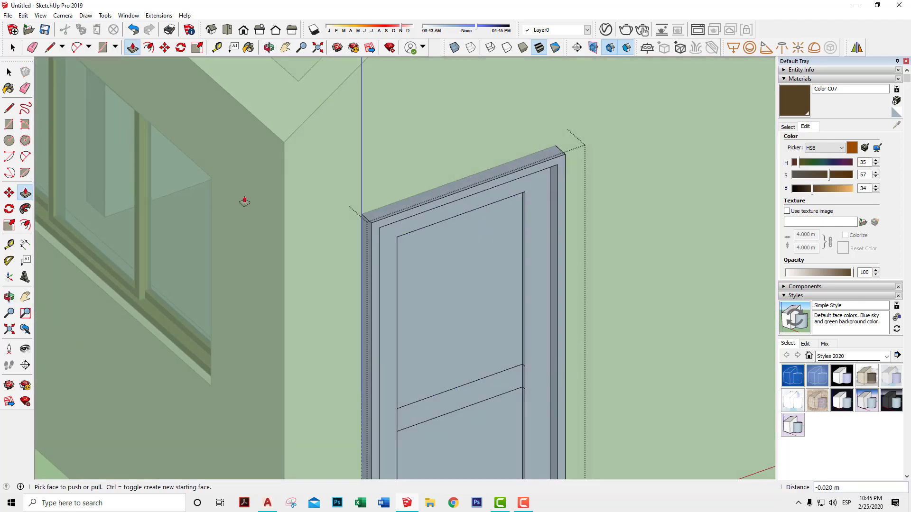
scroll(386, 242, "down", 2)
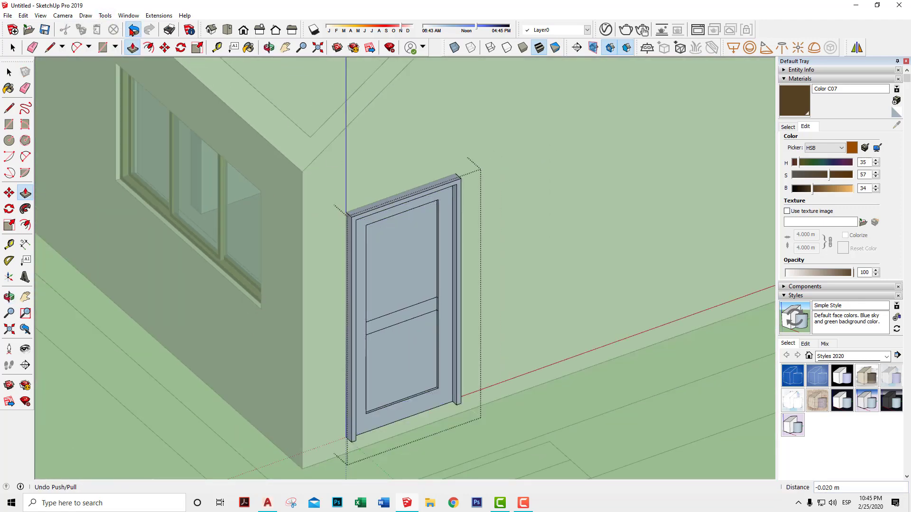
Undo the last two door extrusions and make the door frame its own group
left_click(132, 31)
left_click(133, 31)
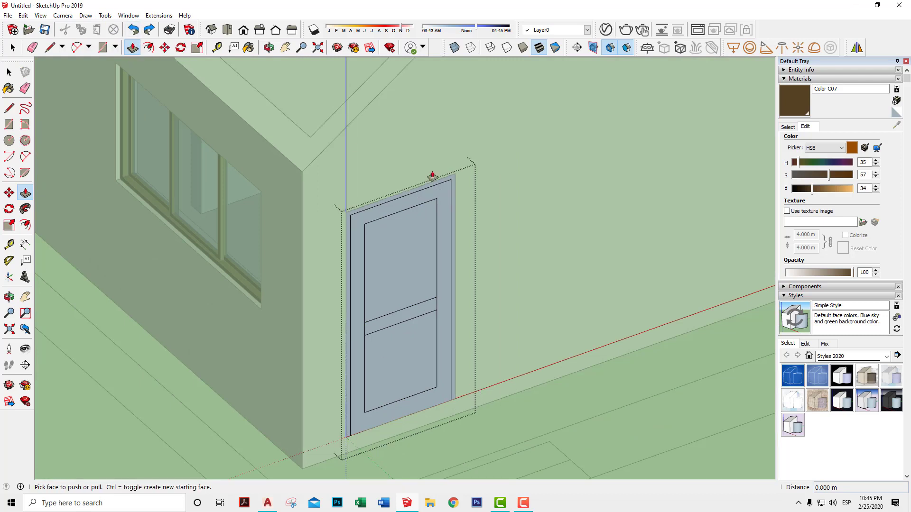
key("space")
scroll(461, 202, "up", 2)
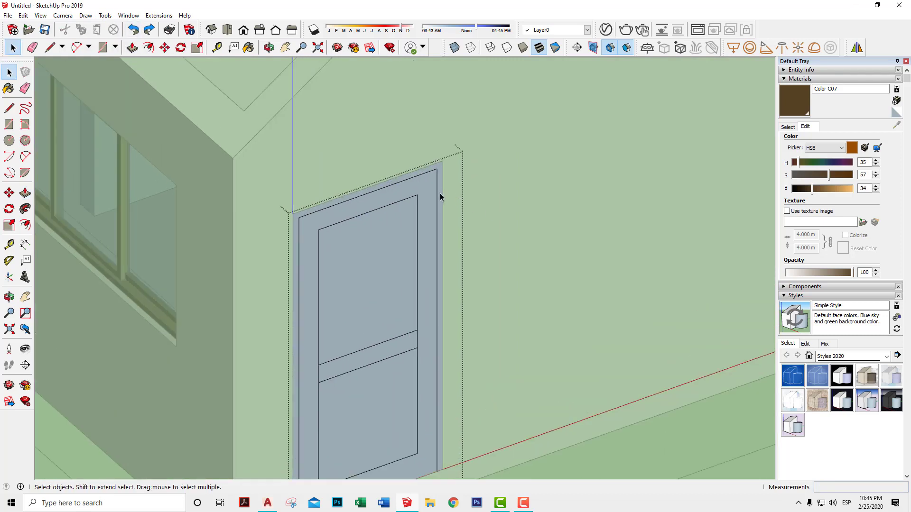
left_click(440, 197)
scroll(441, 197, "up", 1)
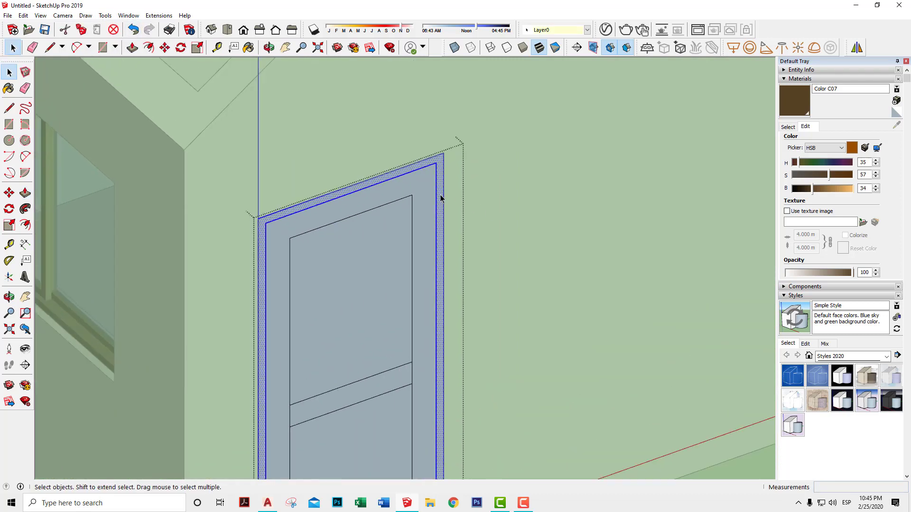
right_click(440, 198)
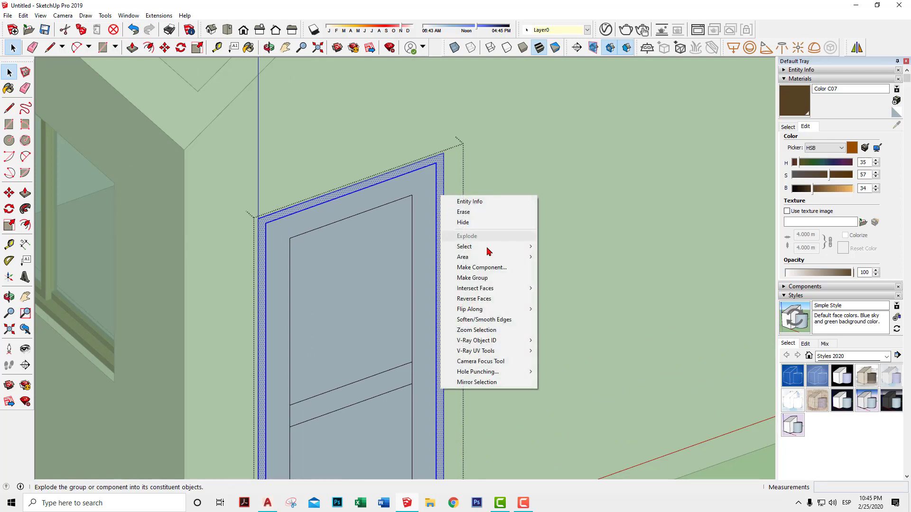
left_click(483, 278)
Inside the new group, extrude the door frame face 0.08 m out from the wall
double_click(441, 243)
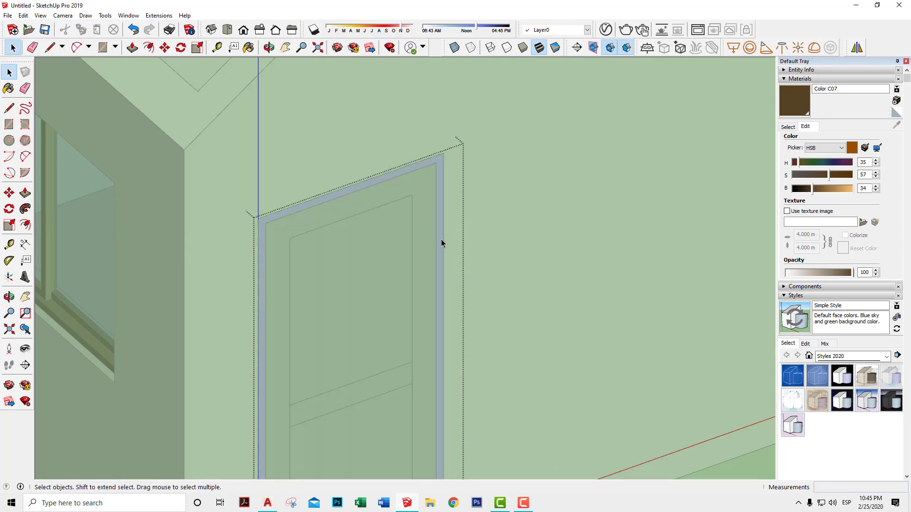
key("p")
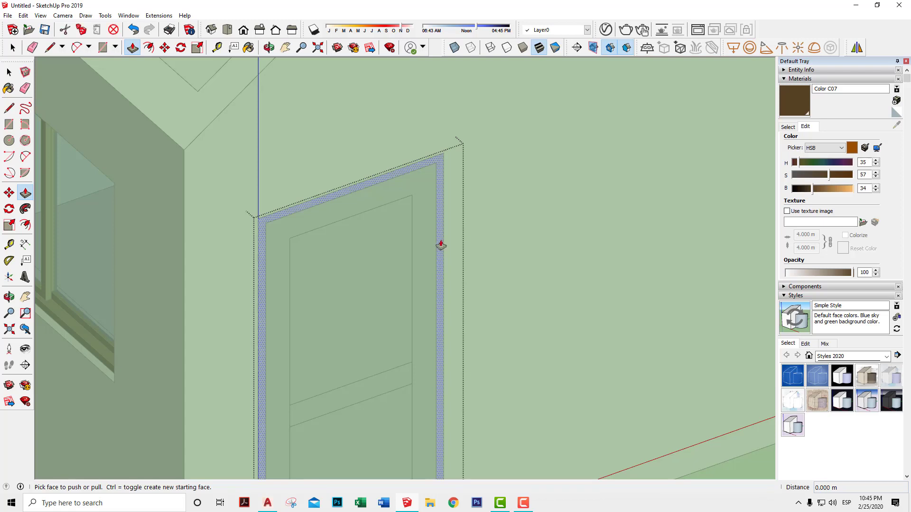
left_click(440, 245)
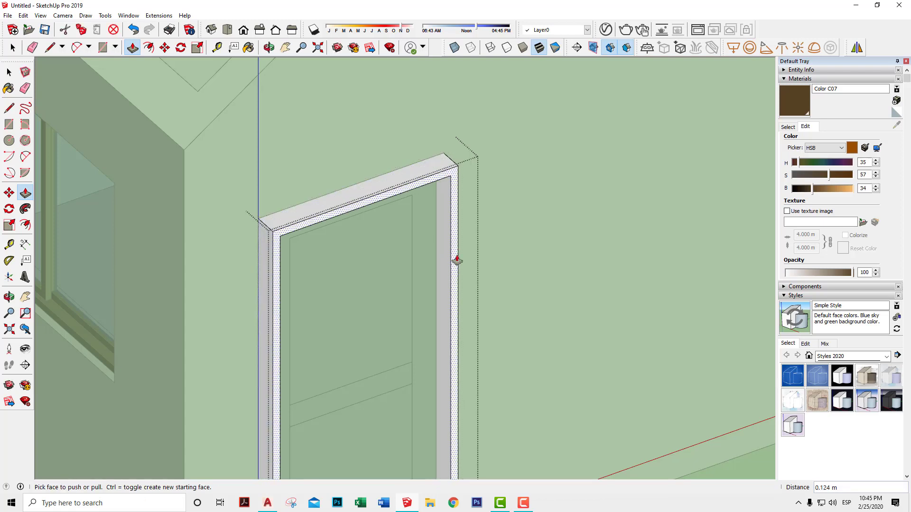
key("Return")
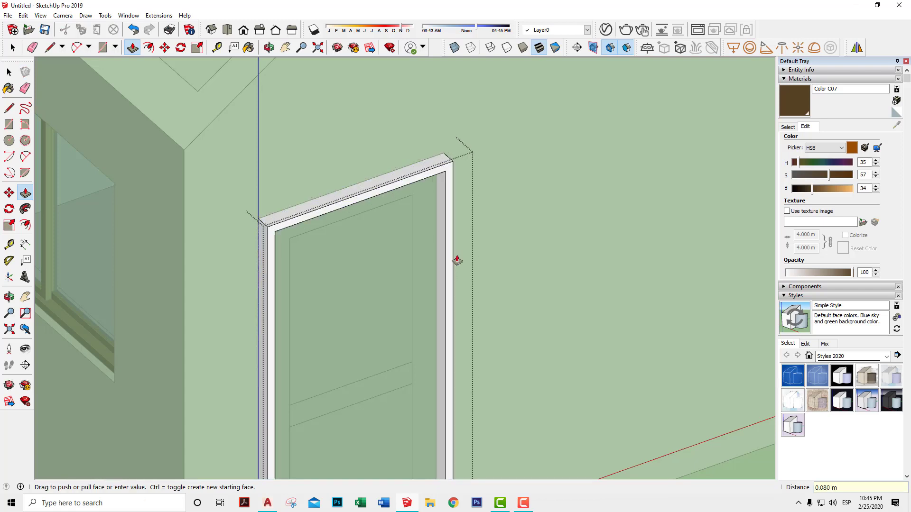
key("space")
key("Escape")
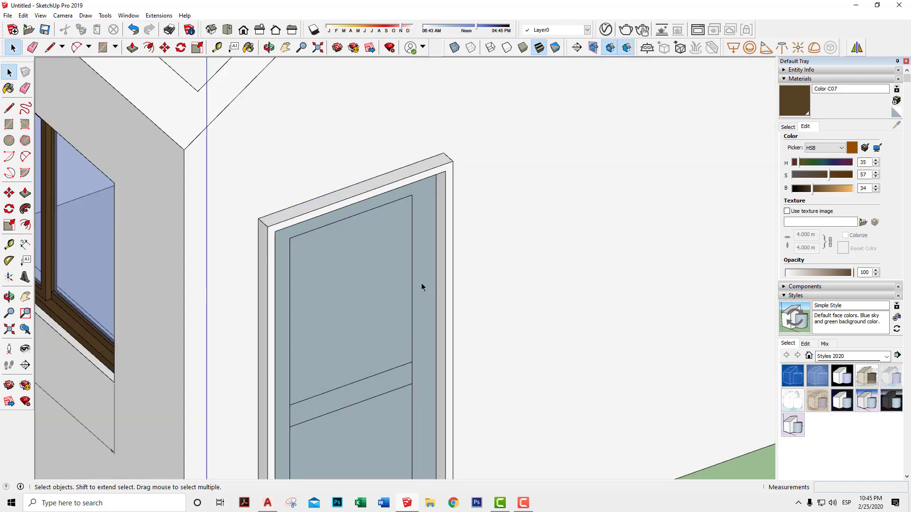
Inside the door group, push the inner door face out 0.02 m
double_click(421, 287)
double_click(422, 287)
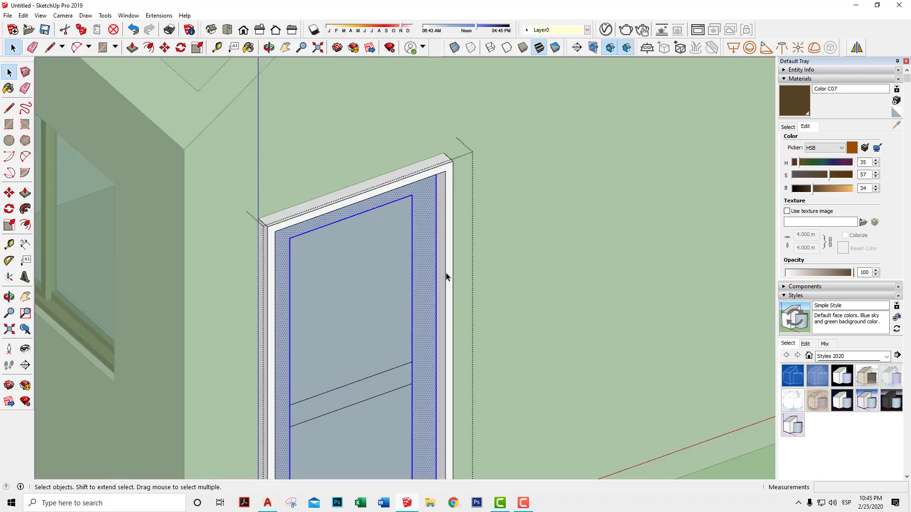
double_click(446, 277)
left_click(426, 292)
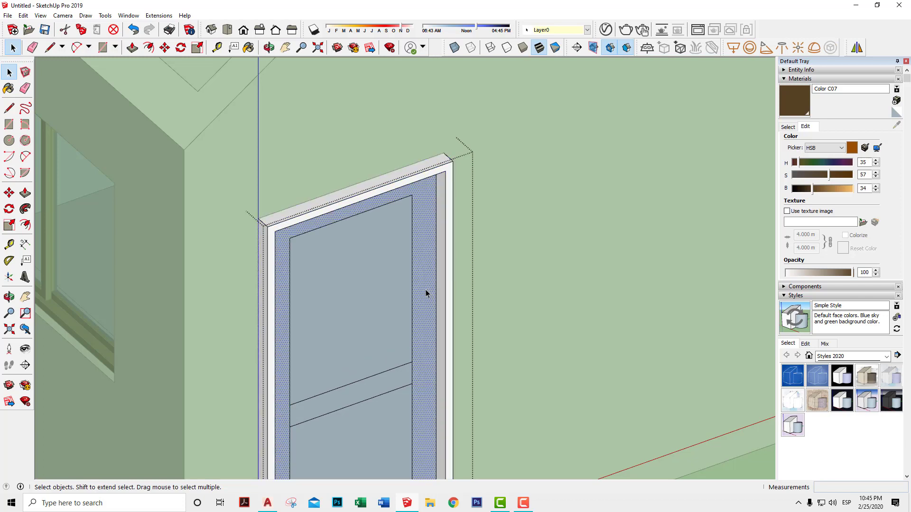
key("p")
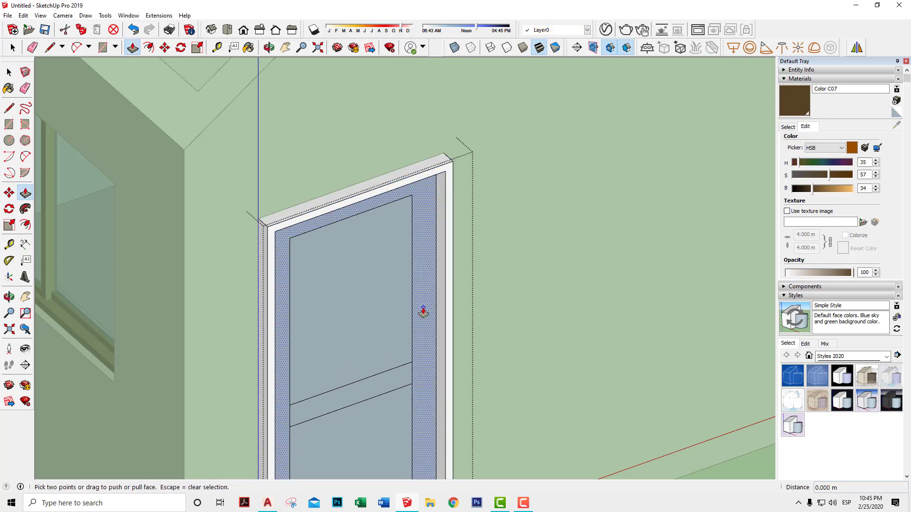
left_click(423, 312)
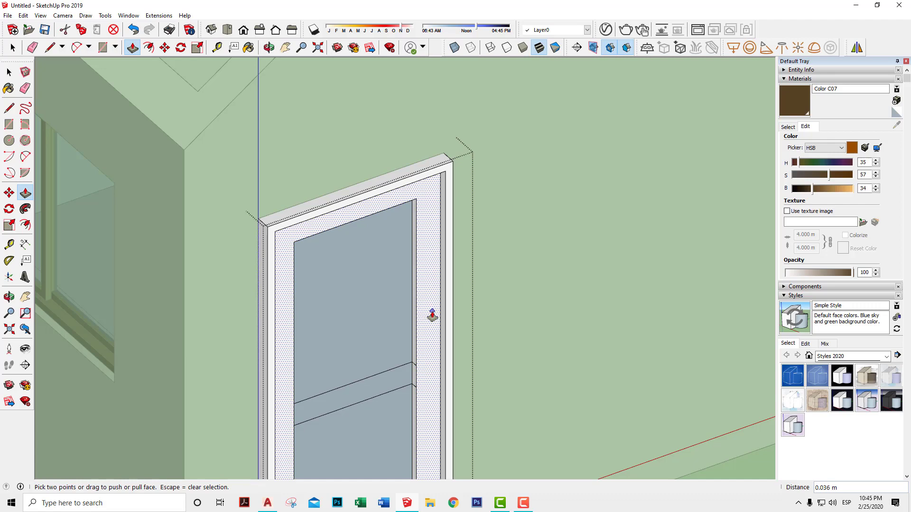
key("Return")
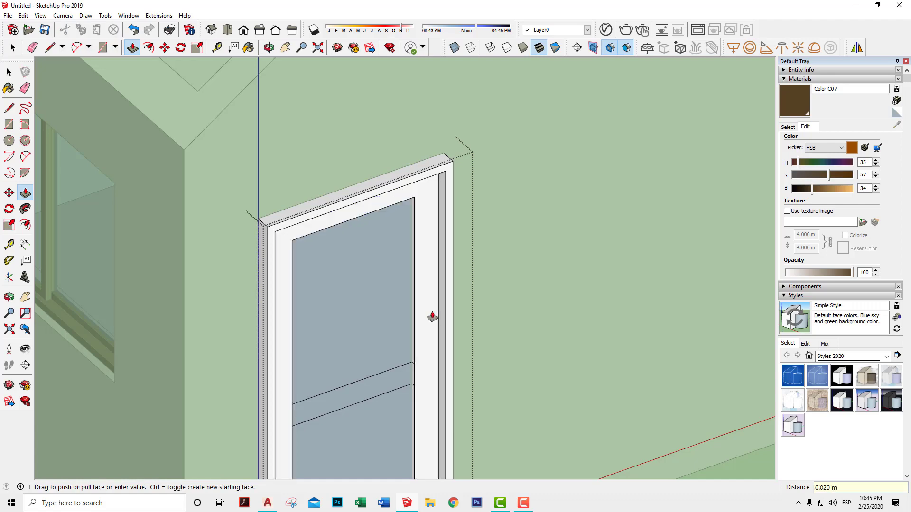
Extrude the inner frame face and the lower rail faces 0.02 m
double_click(408, 375)
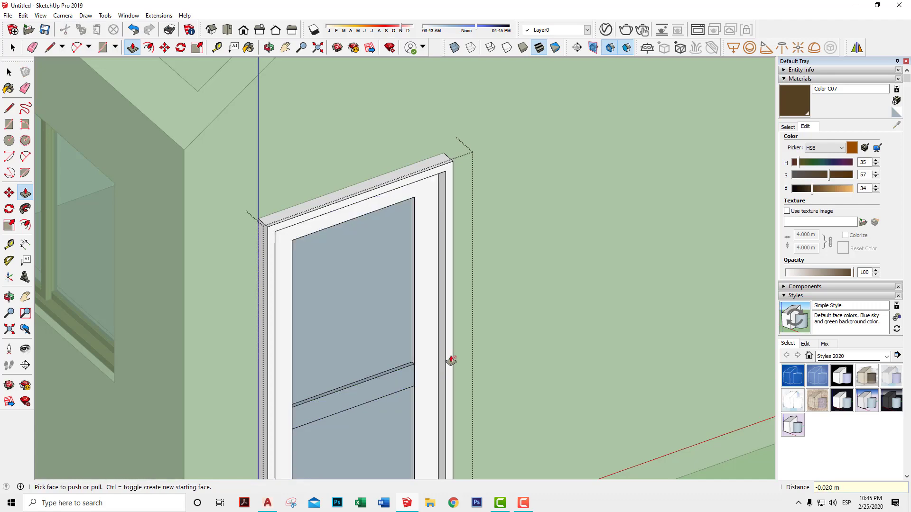
mouse_move(289, 307)
middle_mouse_down()
mouse_move(487, 328)
mouse_move(332, 401)
mouse_move(316, 339)
middle_mouse_up()
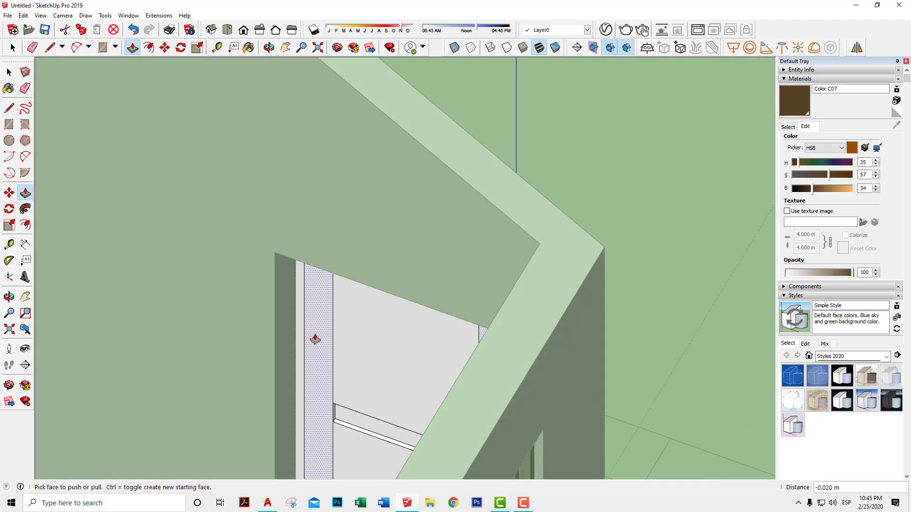
left_click(316, 339)
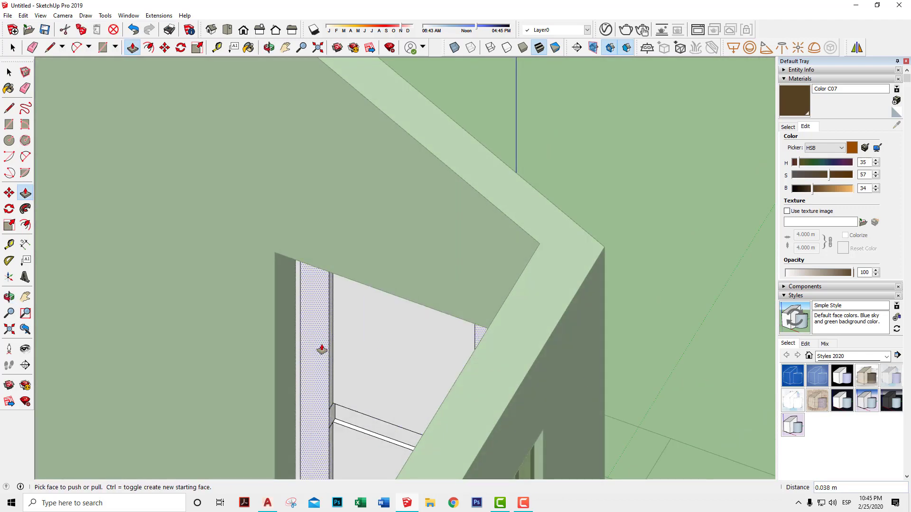
key("Return")
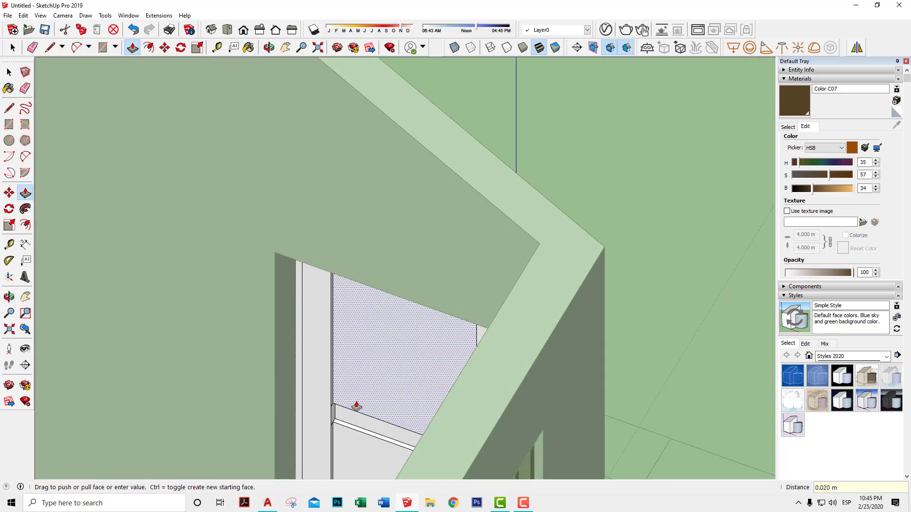
left_click(341, 411)
left_click(320, 404)
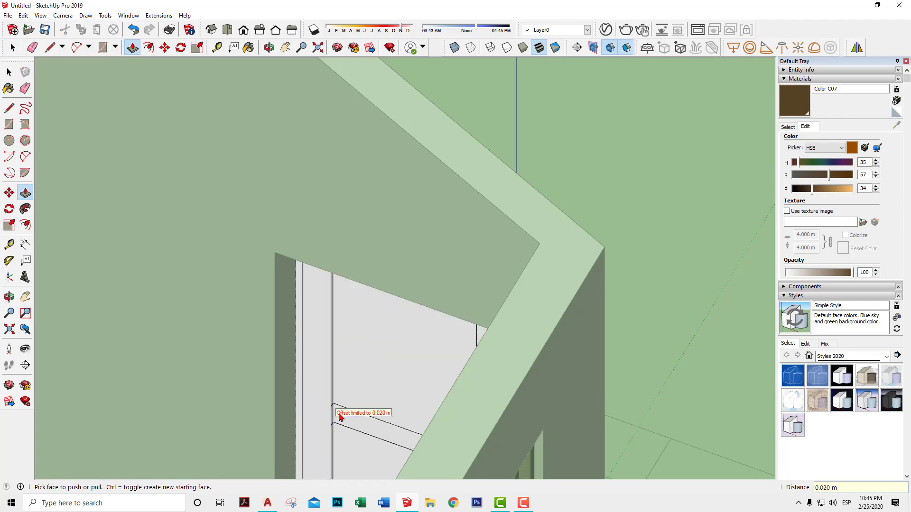
left_click(352, 420)
left_click(327, 404)
Push the middle rail face out another 0.02 m from a new viewing angle
mouse_move(387, 372)
middle_mouse_down()
mouse_move(394, 378)
mouse_move(370, 138)
mouse_move(315, 199)
mouse_move(409, 218)
mouse_move(494, 258)
mouse_move(554, 261)
mouse_move(563, 252)
middle_mouse_up()
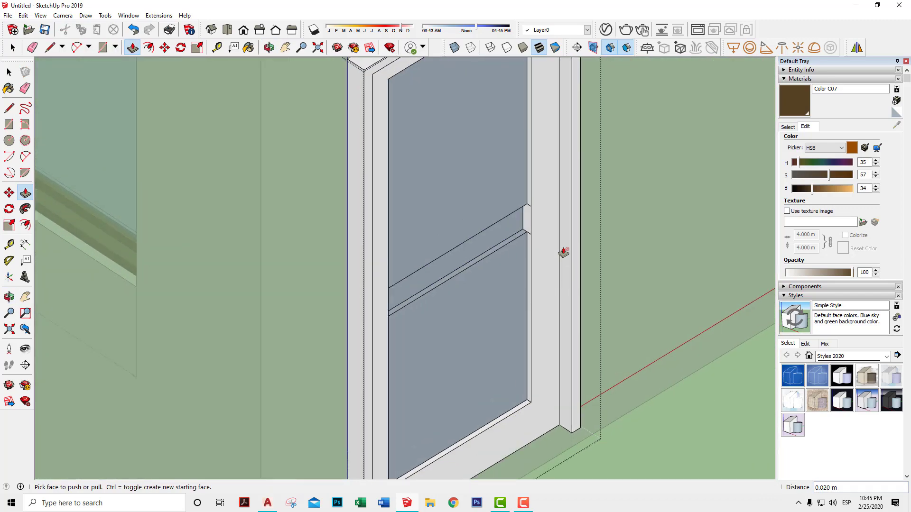
left_click(514, 234)
left_click(295, 186)
mouse_move(295, 186)
middle_mouse_down()
mouse_move(421, 218)
mouse_move(702, 264)
mouse_move(644, 305)
middle_mouse_up()
mouse_move(333, 205)
middle_mouse_down()
mouse_move(437, 195)
mouse_move(366, 198)
mouse_move(474, 237)
mouse_move(412, 252)
middle_mouse_up()
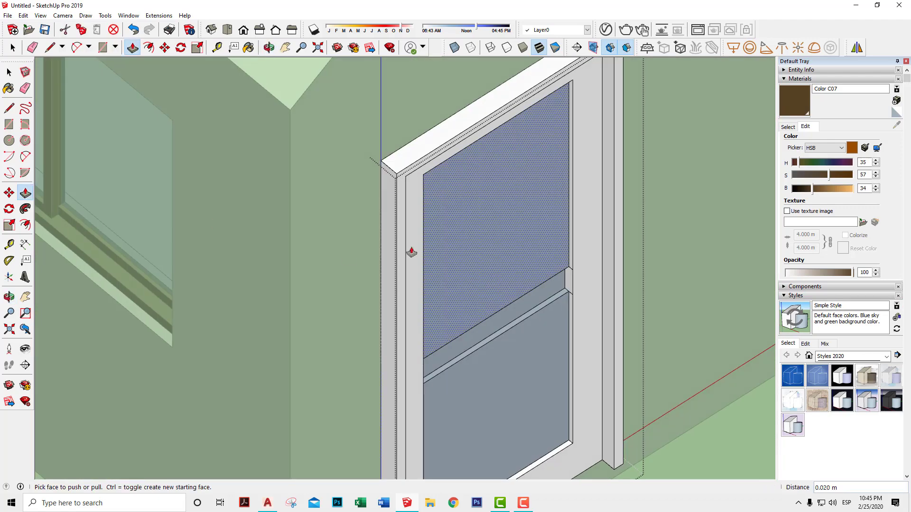
scroll(571, 346, "up", 2)
middle_click_drag(571, 346, 508, 310, "shift")
scroll(507, 310, "up", 1)
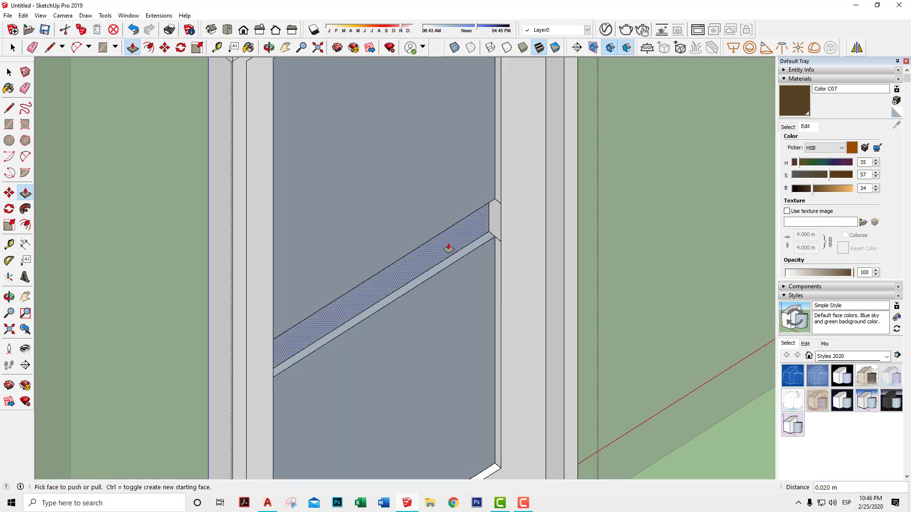
Pull the remaining rail face outward so the rail stands 0.040 m proud of the panels
left_click_drag(451, 245, 501, 194)
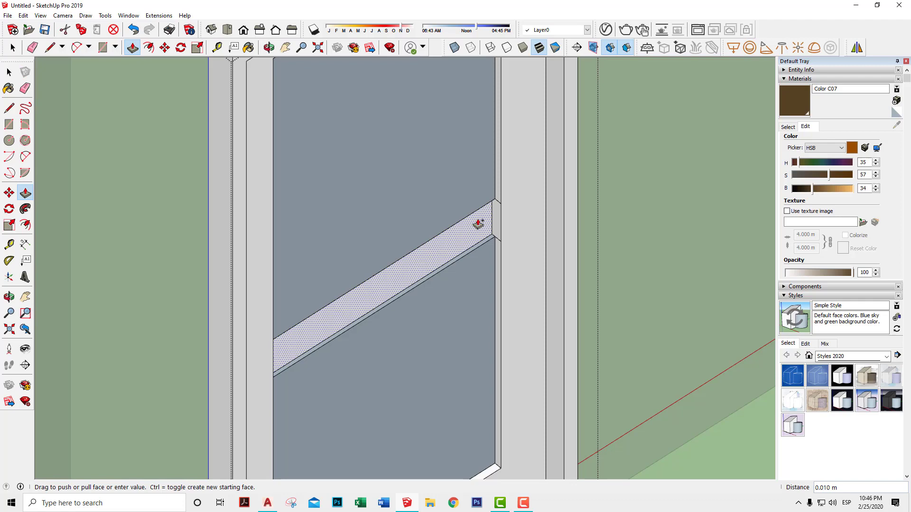
left_click(501, 195)
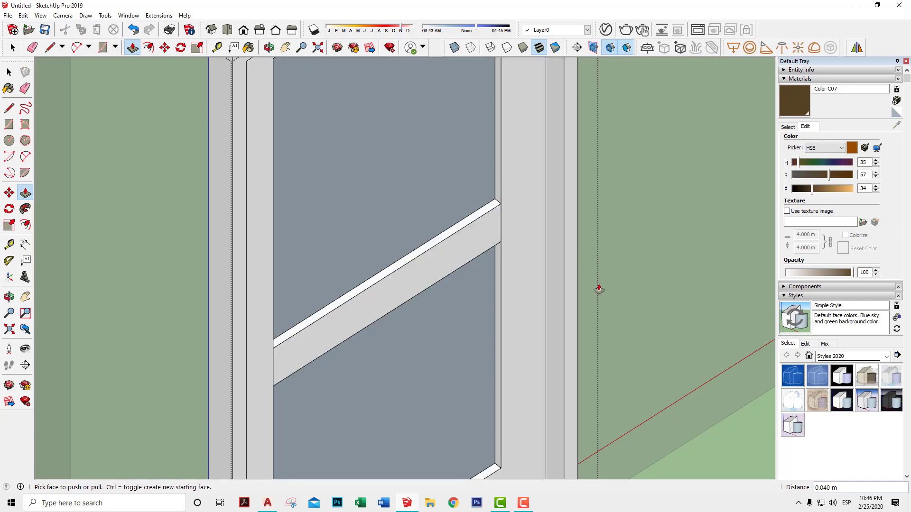
scroll(599, 289, "down", 3)
middle_click_drag(437, 271, 611, 307)
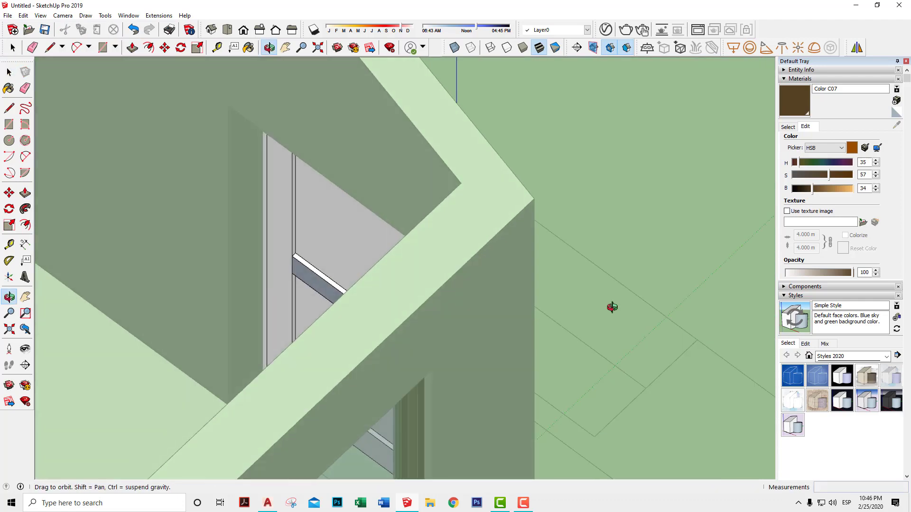
scroll(345, 325, "up", 3)
scroll(338, 325, "up", 2)
middle_click_drag(338, 326, 333, 277)
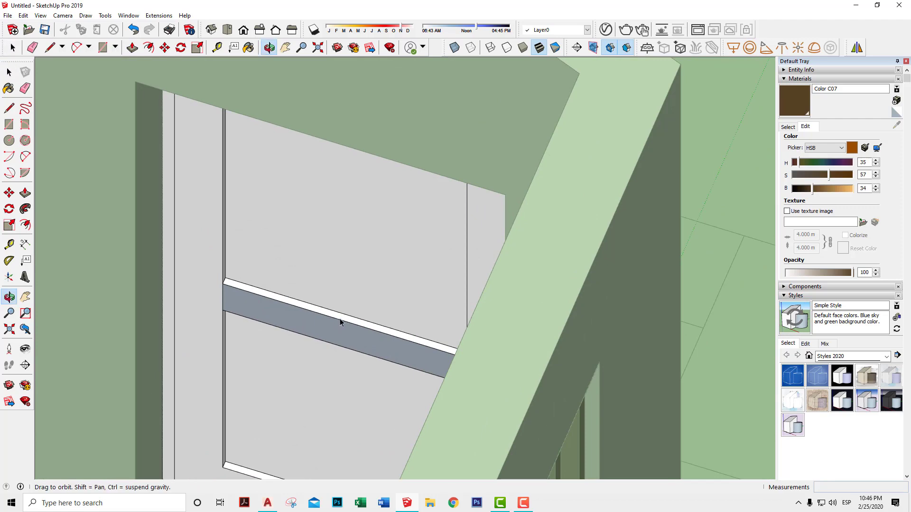
Paint both selected door panels with Translucent Glass Blue from the Glass and Mirrors library
left_click(333, 277)
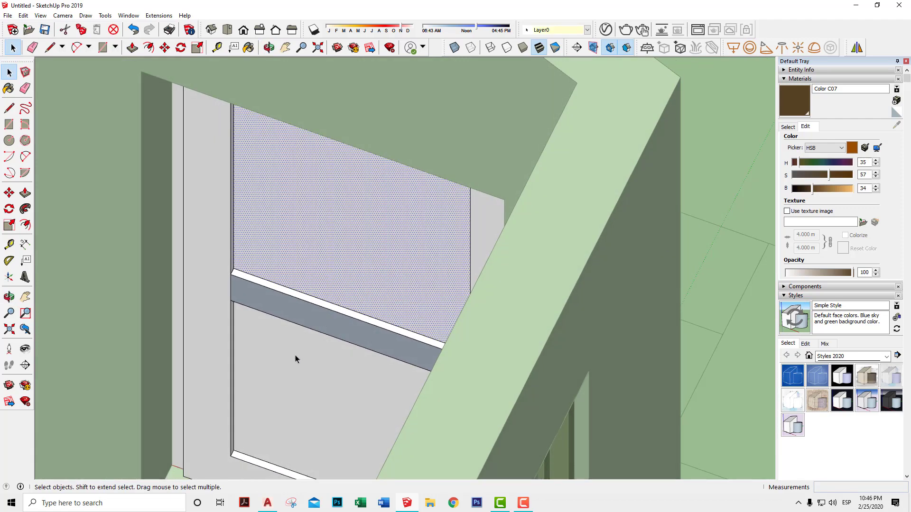
left_click(296, 359)
left_click(342, 278, "shift")
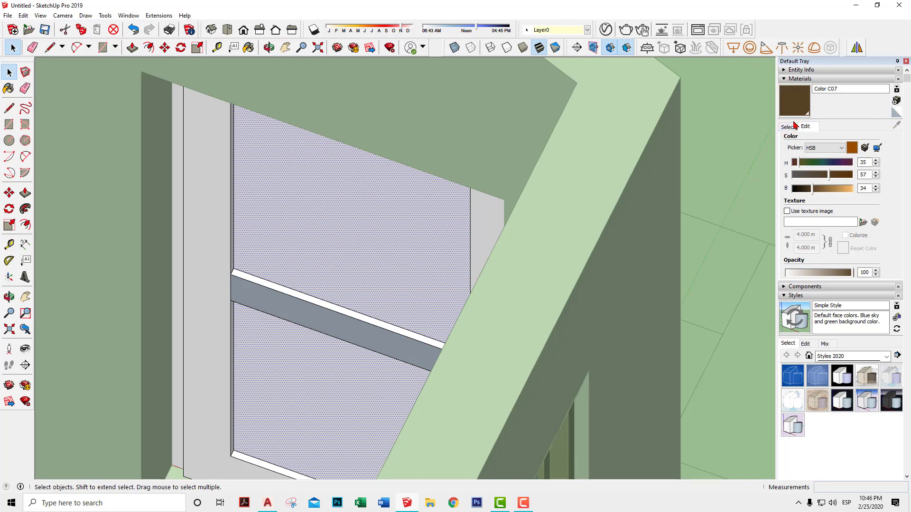
left_click(788, 127)
left_click(843, 143)
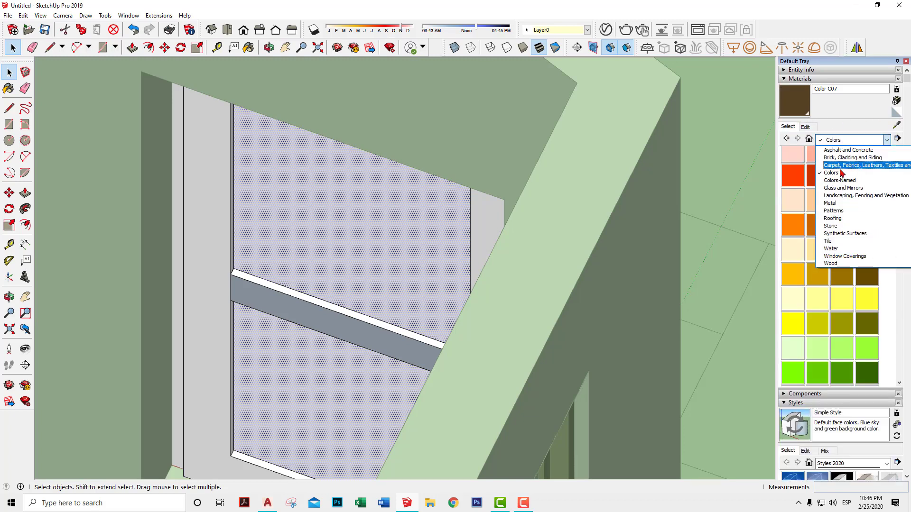
left_click(842, 188)
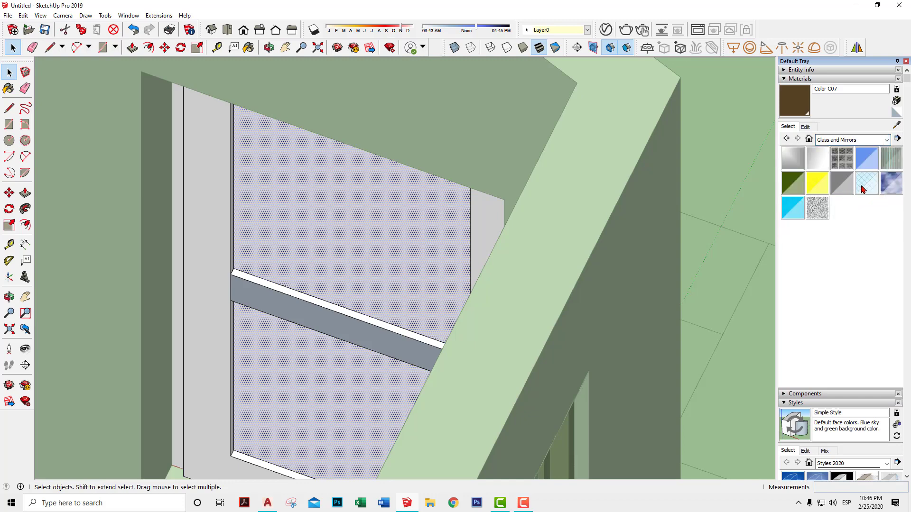
left_click(866, 159)
left_click(391, 253)
scroll(455, 264, "down", 3)
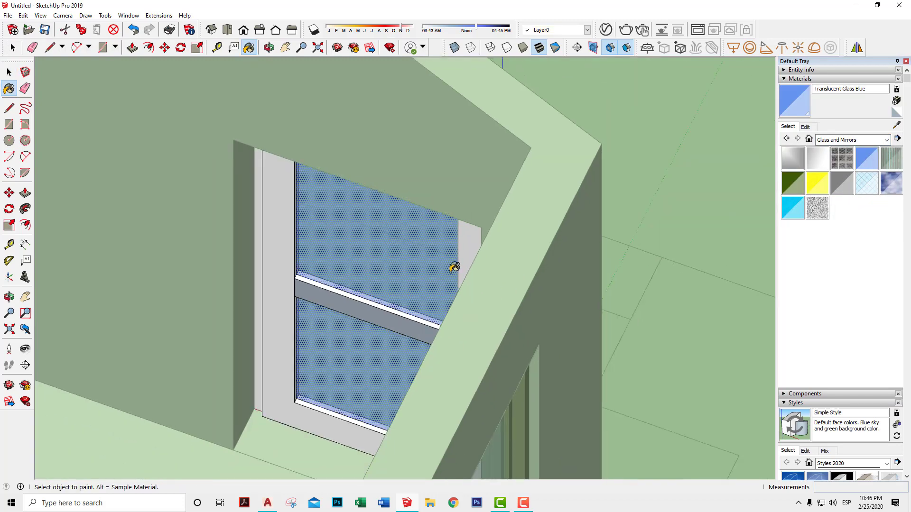
key("space")
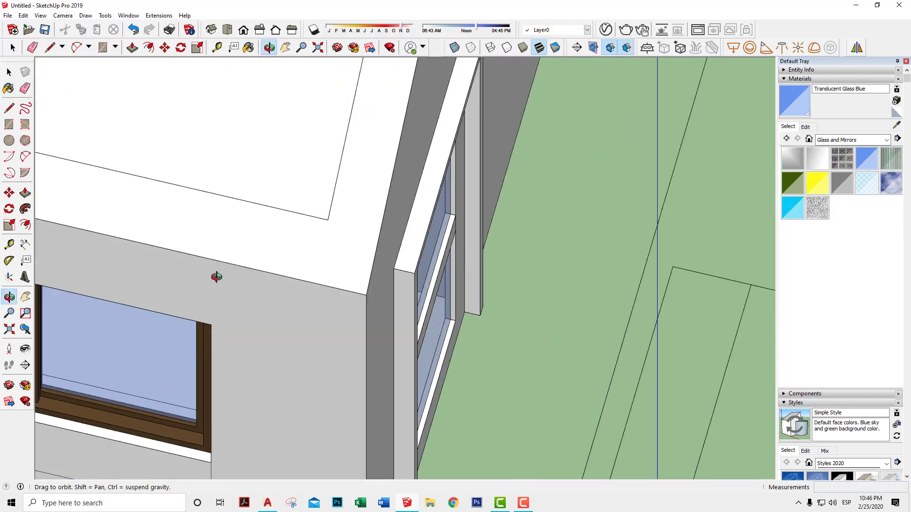
Select the connected window frame geometry and move it toward the wall
middle_click_drag(646, 250, 181, 271)
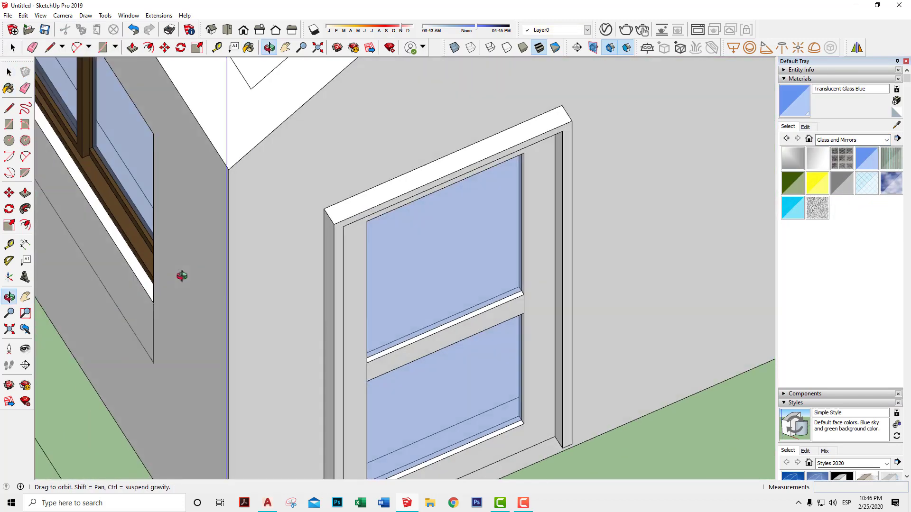
scroll(350, 301, "up", 3)
scroll(273, 194, "up", 3)
scroll(332, 266, "down", 2)
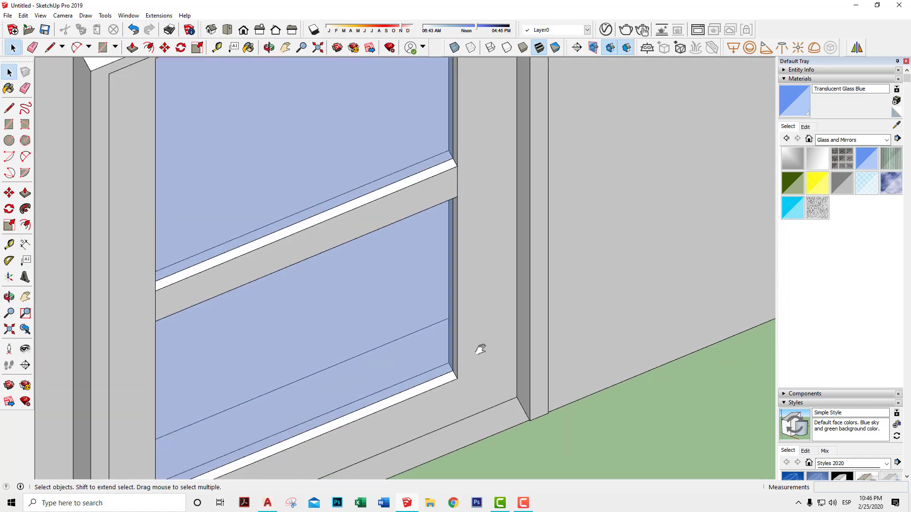
scroll(480, 348, "up", 3)
triple_click(431, 319)
scroll(431, 319, "up", 2)
scroll(428, 321, "up", 1)
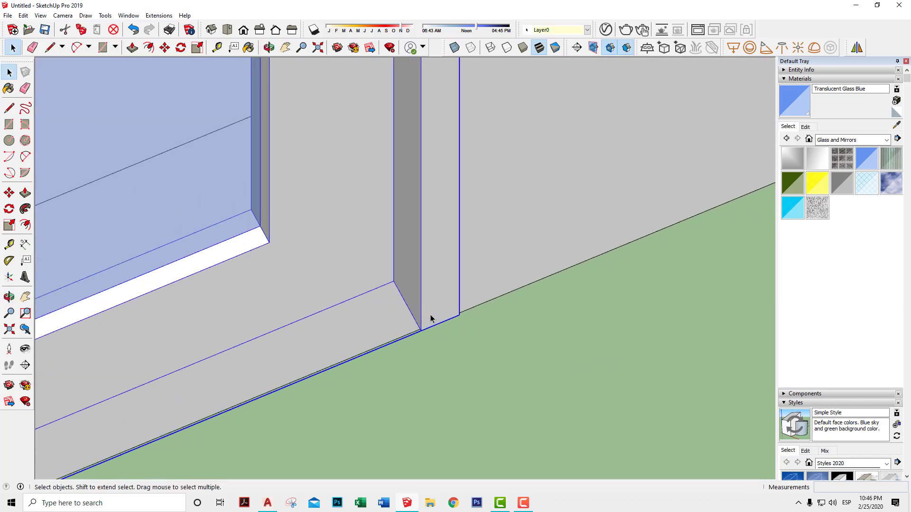
key("m")
left_click(421, 332)
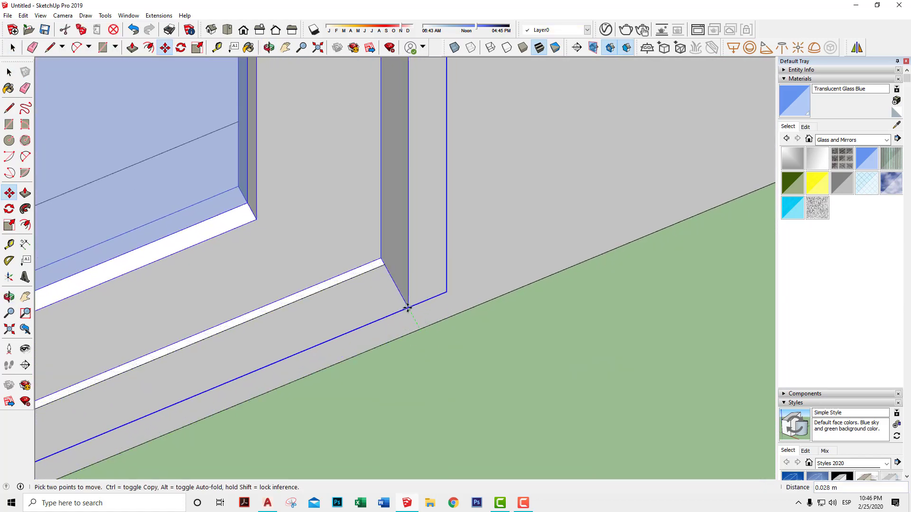
left_click(378, 251)
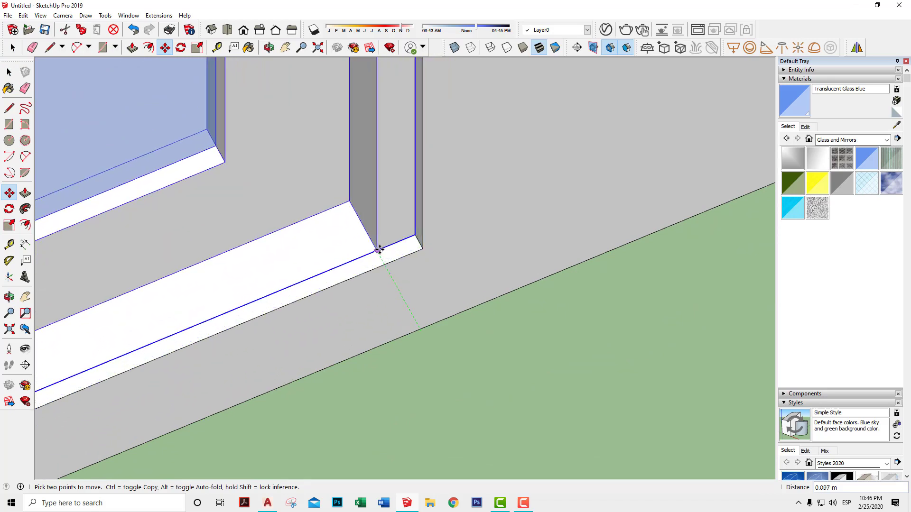
key("space")
scroll(394, 257, "down", 2)
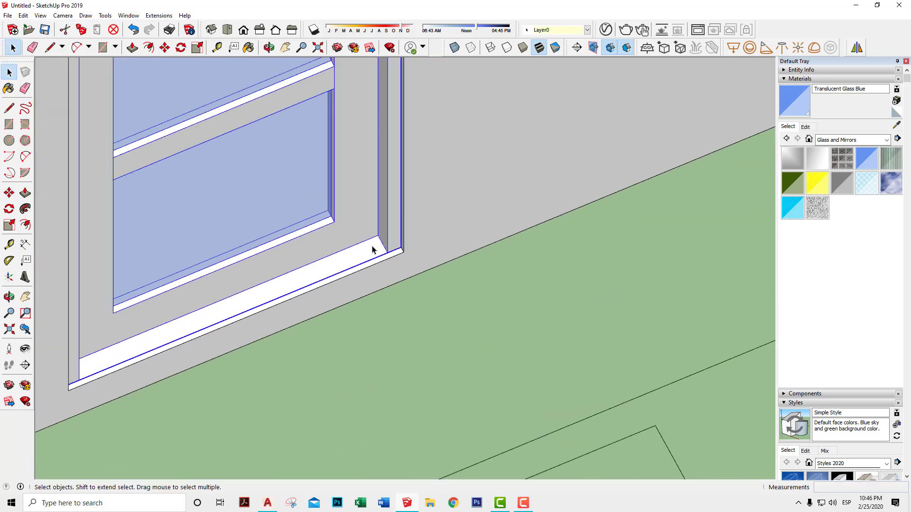
scroll(372, 250, "up", 2)
Group the window's frame, glass panes and crossbar into a single group
double_click(366, 241)
scroll(365, 242, "up", 2)
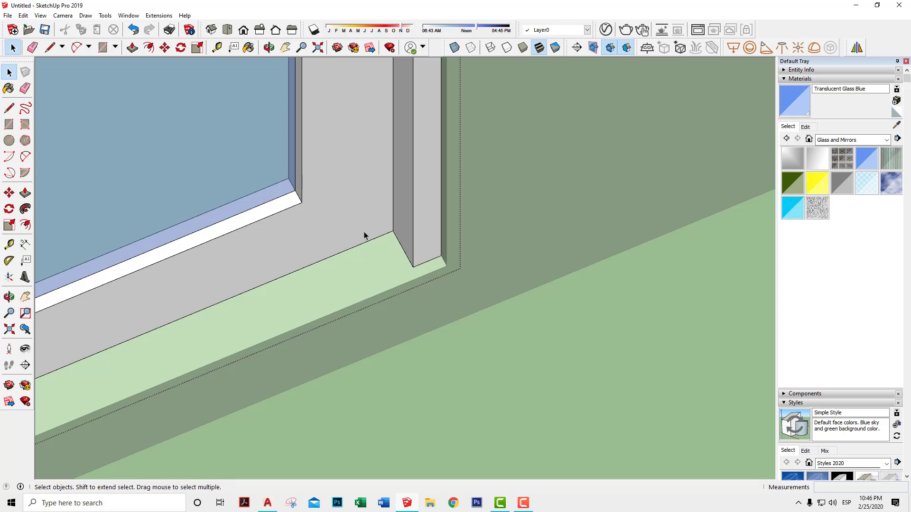
scroll(375, 244, "down", 2)
scroll(382, 248, "down", 2)
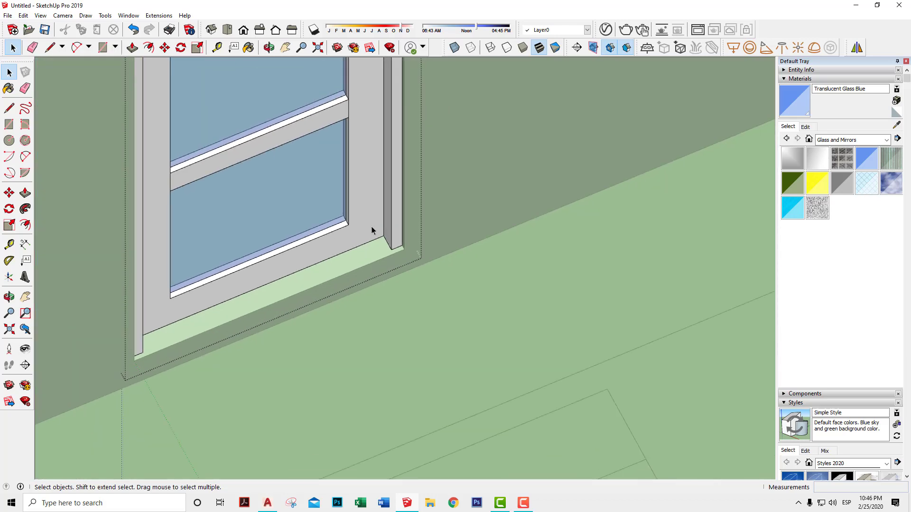
triple_click(372, 230)
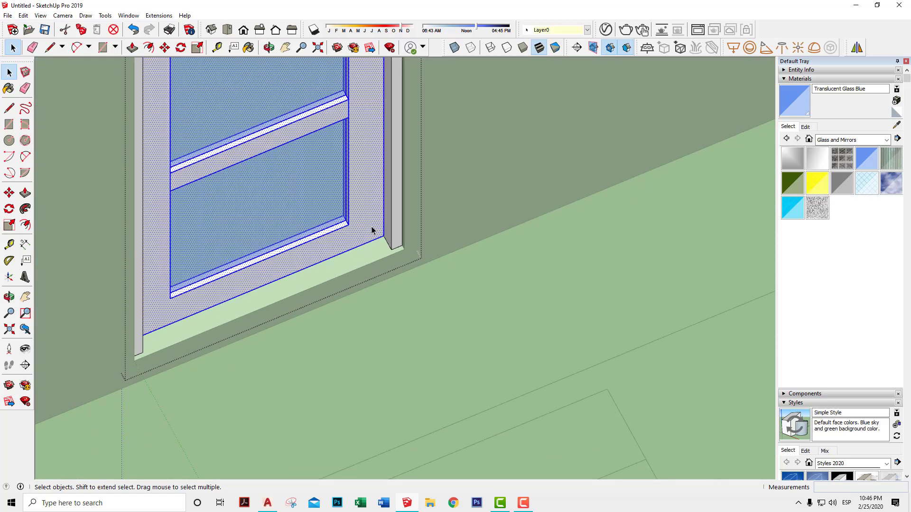
double_click(372, 231)
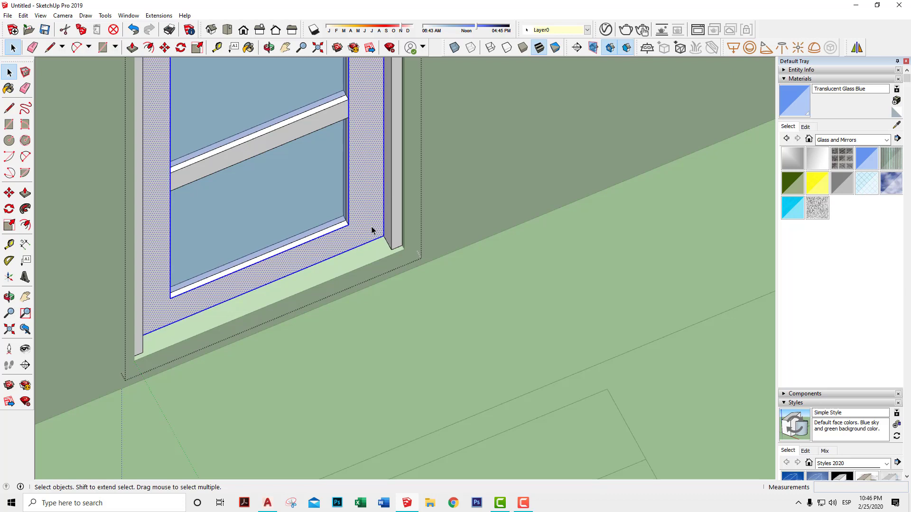
triple_click(372, 230)
right_click(372, 230)
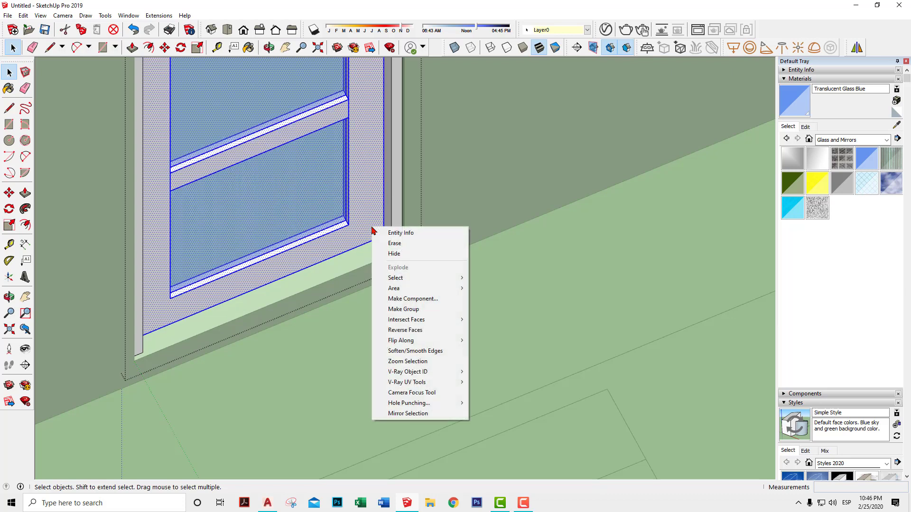
left_click(427, 309)
scroll(385, 247, "up", 2)
scroll(386, 247, "up", 2)
Move the window group 0.040 m so it snaps onto the frame edge
key("m")
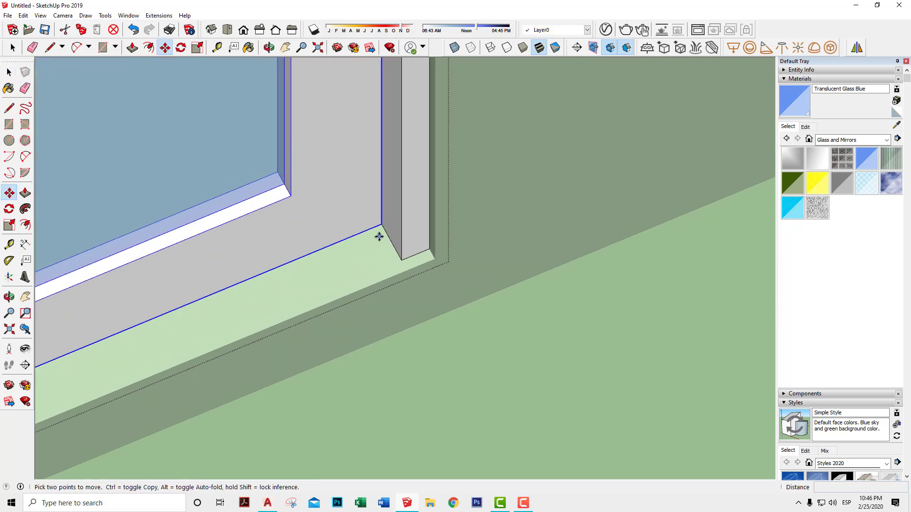
left_click(381, 227)
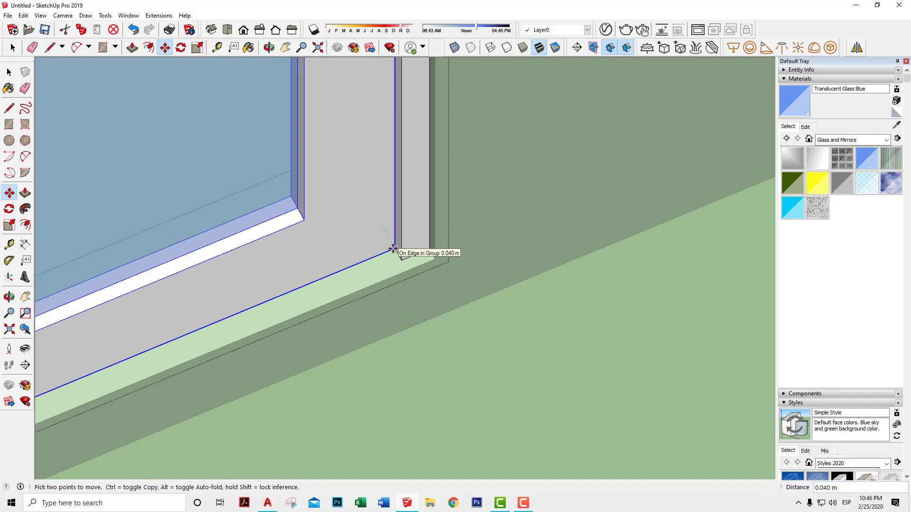
left_click(392, 247)
key("space")
scroll(489, 315, "down", 2)
scroll(528, 290, "down", 3)
scroll(508, 266, "down", 3)
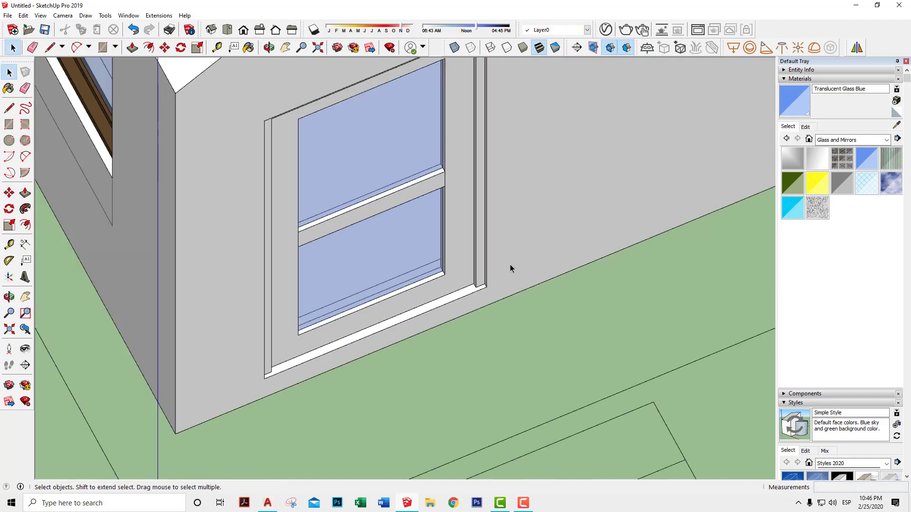
scroll(472, 275, "down", 2)
From around the house corner, select the window group and start moving it again
mouse_move(472, 275)
middle_mouse_down()
mouse_move(813, 300)
mouse_move(797, 251)
mouse_move(332, 280)
mouse_move(260, 270)
middle_mouse_up()
scroll(332, 281, "up", 3)
left_click(260, 271)
scroll(259, 273, "up", 3)
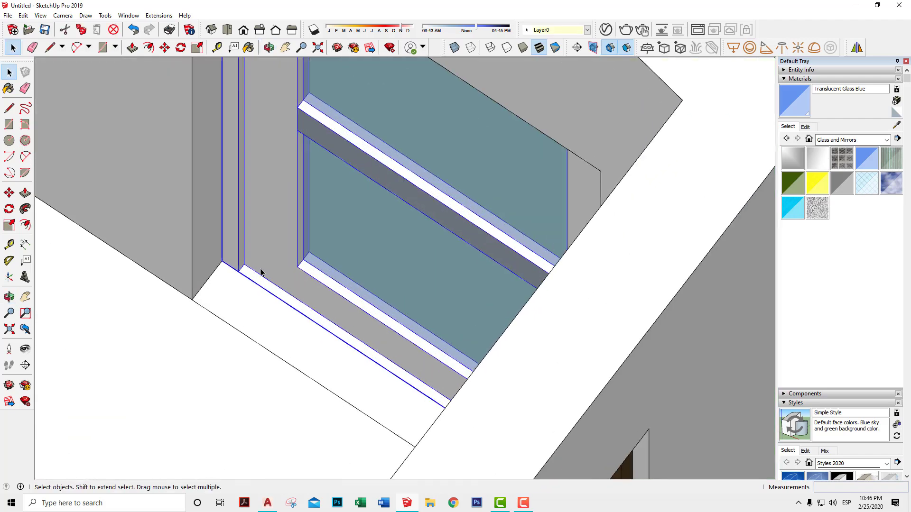
scroll(260, 272, "up", 3)
key("m")
left_click(210, 262)
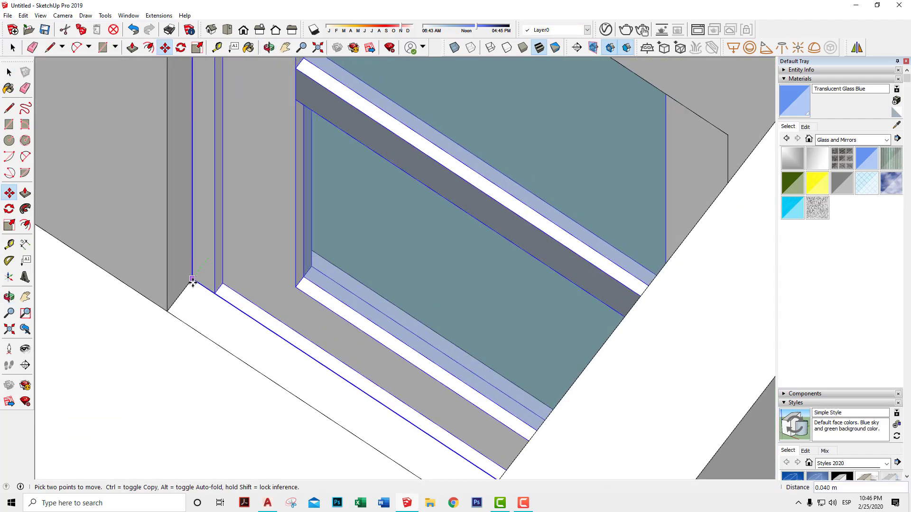
scroll(302, 233, "down", 5)
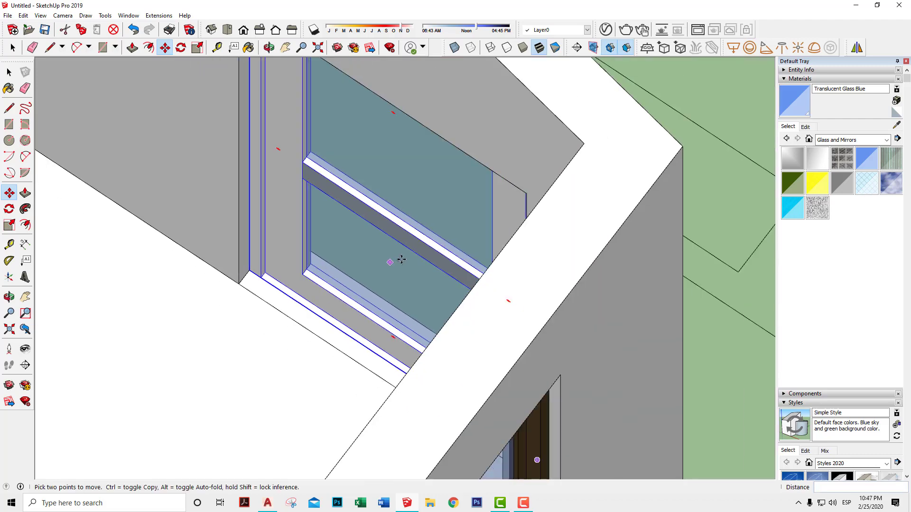
mouse_move(400, 261)
middle_mouse_down()
mouse_move(179, 252)
mouse_move(361, 274)
middle_mouse_up()
scroll(636, 289, "down", 3)
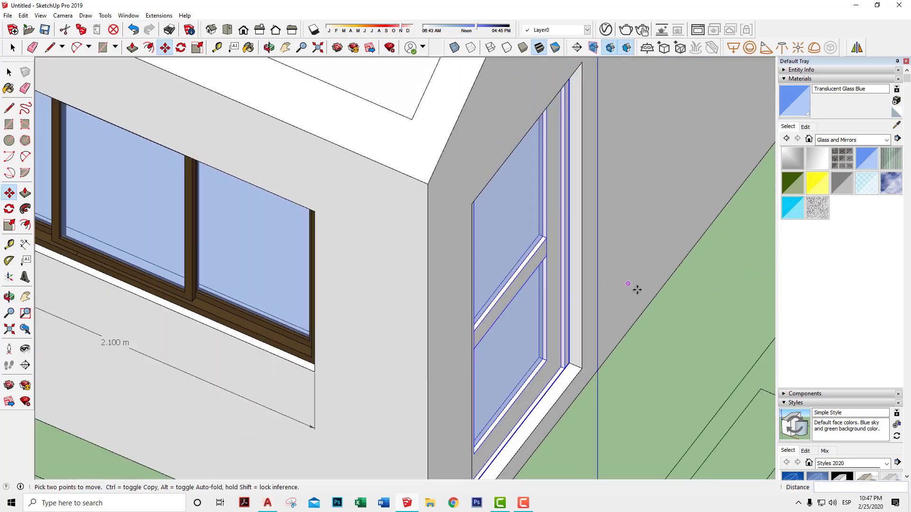
key("space")
scroll(649, 308, "down", 2)
mouse_move(649, 315)
middle_mouse_down()
mouse_move(402, 247)
mouse_move(473, 280)
mouse_move(467, 223)
mouse_move(431, 211)
mouse_move(561, 197)
mouse_move(582, 212)
mouse_move(500, 256)
mouse_move(485, 282)
mouse_move(557, 346)
mouse_move(523, 351)
middle_mouse_up()
scroll(524, 351, "down", 3)
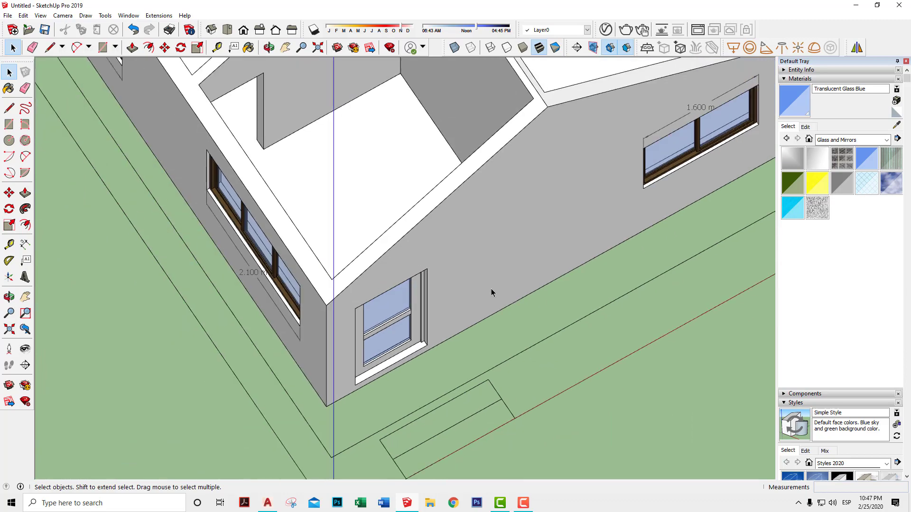
scroll(493, 290, "down", 2)
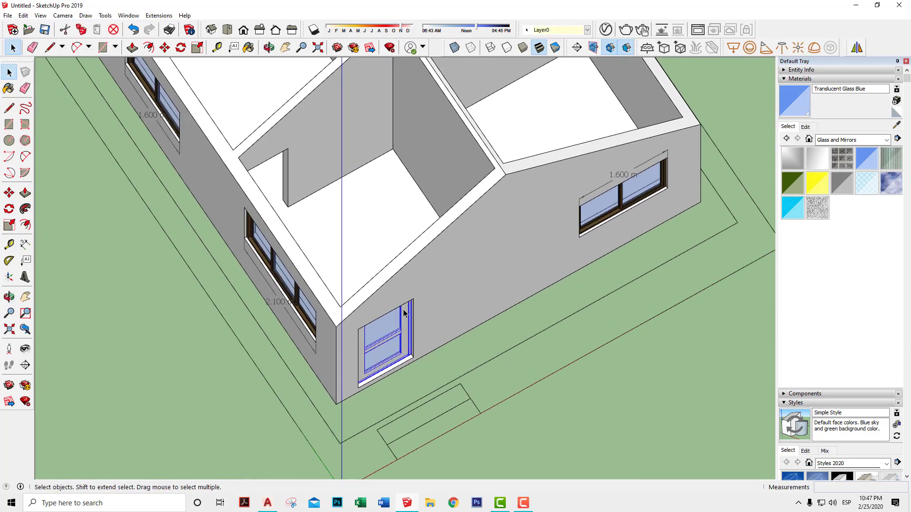
mouse_move(404, 313)
middle_mouse_down()
mouse_move(443, 382)
mouse_move(493, 413)
mouse_move(716, 277)
mouse_move(789, 256)
middle_mouse_up()
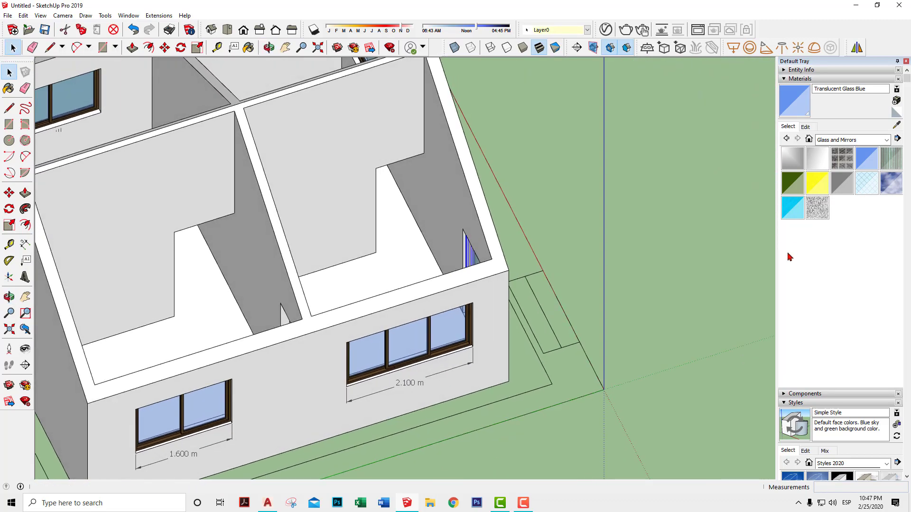
mouse_move(348, 266)
middle_mouse_down()
mouse_move(506, 234)
mouse_move(521, 240)
mouse_move(472, 287)
mouse_move(236, 360)
mouse_move(400, 426)
mouse_move(362, 415)
mouse_move(247, 244)
middle_mouse_up()
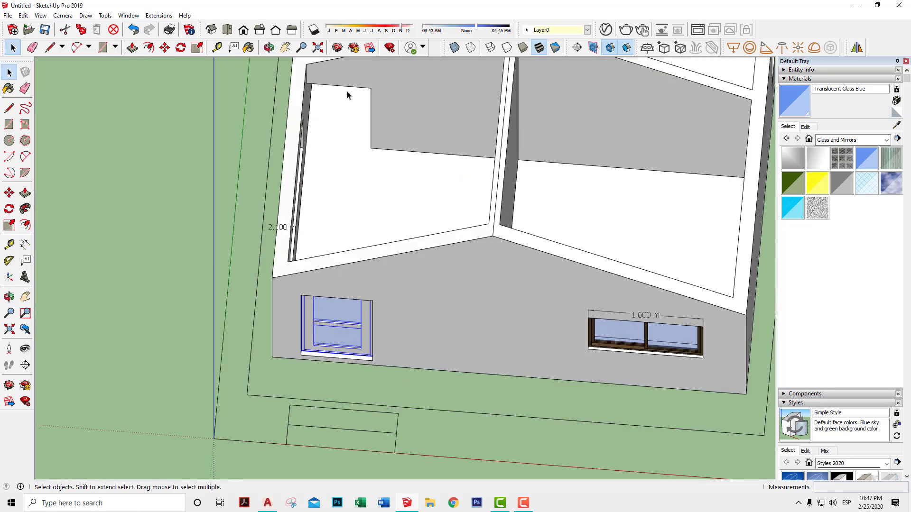
mouse_move(347, 95)
middle_mouse_down()
mouse_move(315, 218)
mouse_move(319, 242)
middle_mouse_up()
scroll(315, 217, "up", 3)
scroll(352, 290, "up", 3)
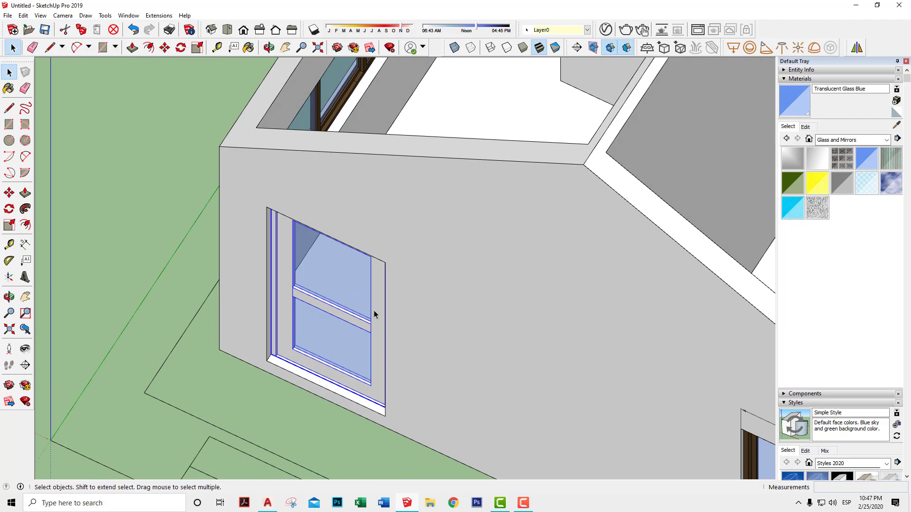
scroll(378, 313, "down", 2)
mouse_move(405, 305)
middle_mouse_down()
mouse_move(431, 279)
mouse_move(488, 179)
mouse_move(354, 109)
mouse_move(274, 143)
middle_mouse_up()
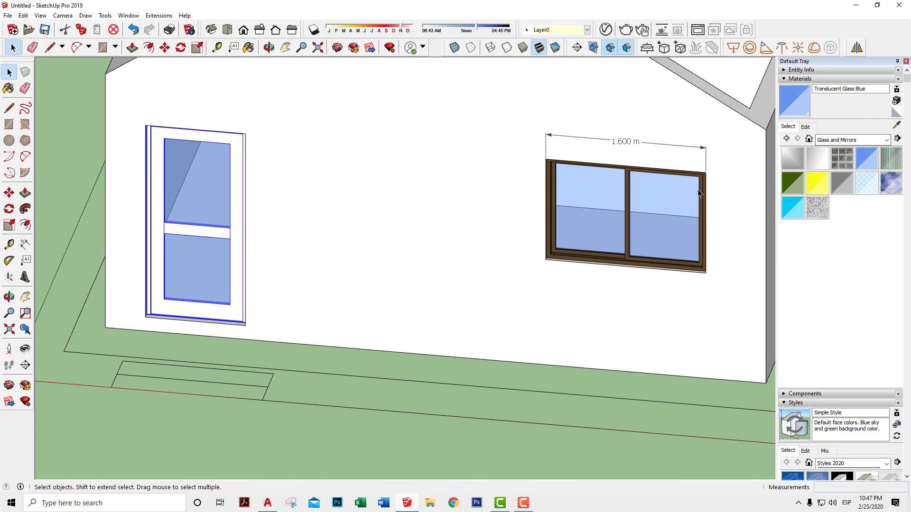
Sample Color C07 from the 1.600 m window's frame and paint the tall window's frame brown
left_click(897, 126)
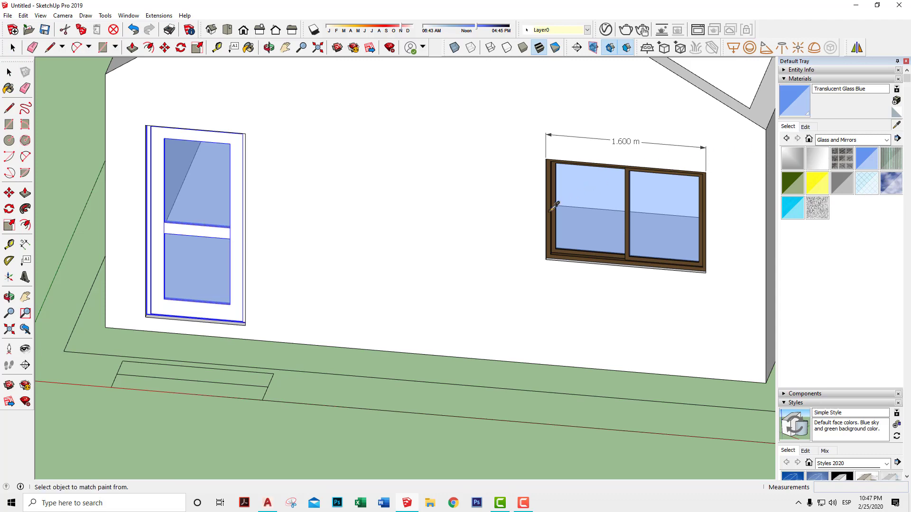
left_click(550, 212)
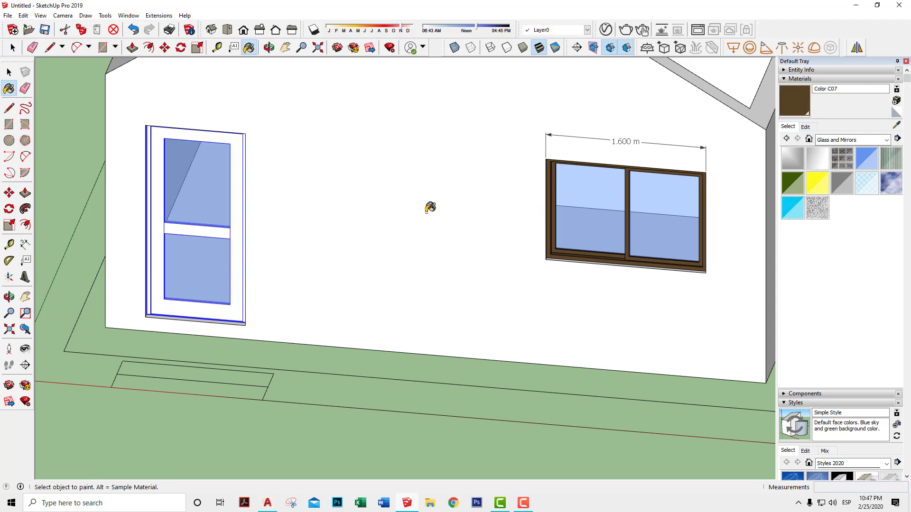
left_click(203, 229)
mouse_move(226, 206)
middle_mouse_down()
mouse_move(305, 370)
mouse_move(596, 429)
mouse_move(230, 112)
mouse_move(275, 183)
middle_mouse_up()
scroll(212, 224, "up", 2)
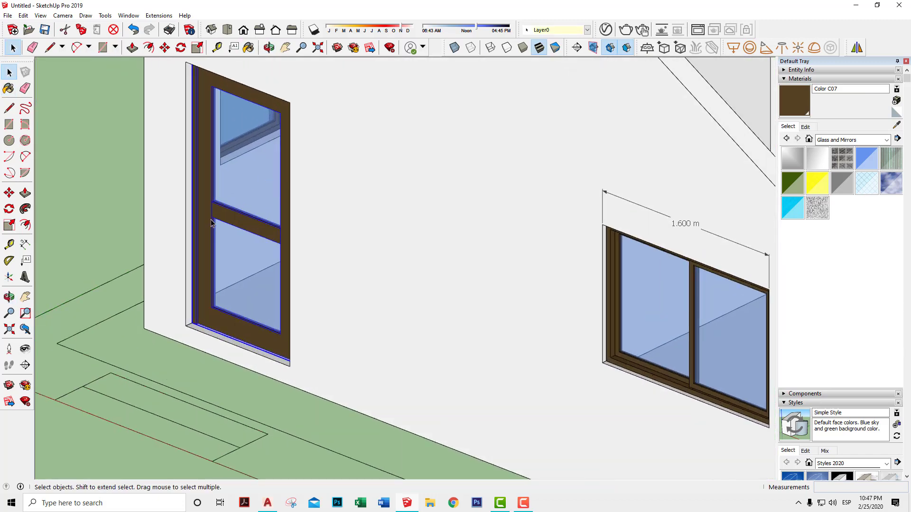
Start Move and orbit down over the rooms to reach the interior partition wall
key("m")
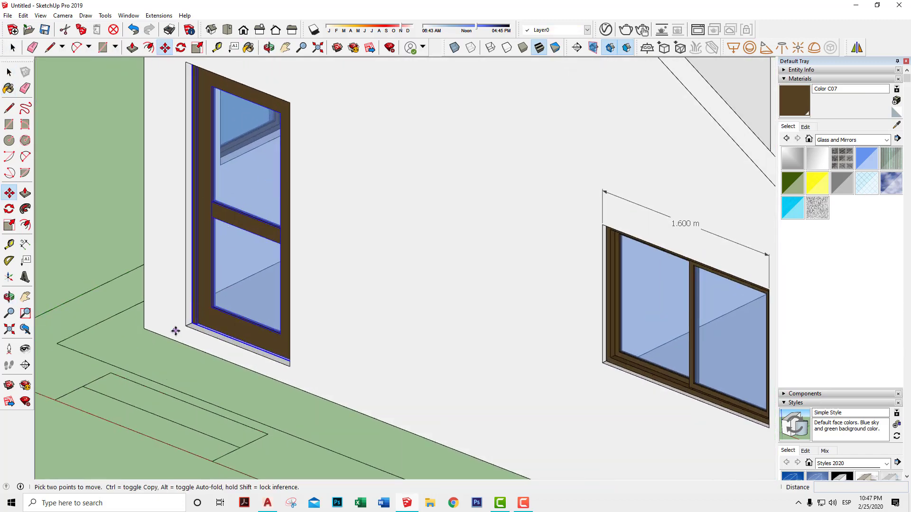
scroll(308, 228, "down", 3)
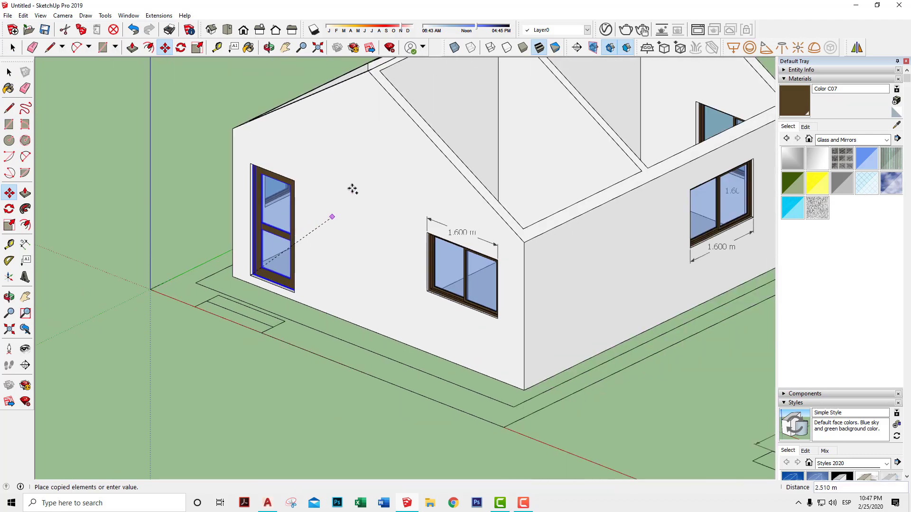
mouse_move(352, 189)
middle_mouse_down()
mouse_move(270, 476)
mouse_move(321, 496)
middle_mouse_up()
scroll(273, 398, "up", 2)
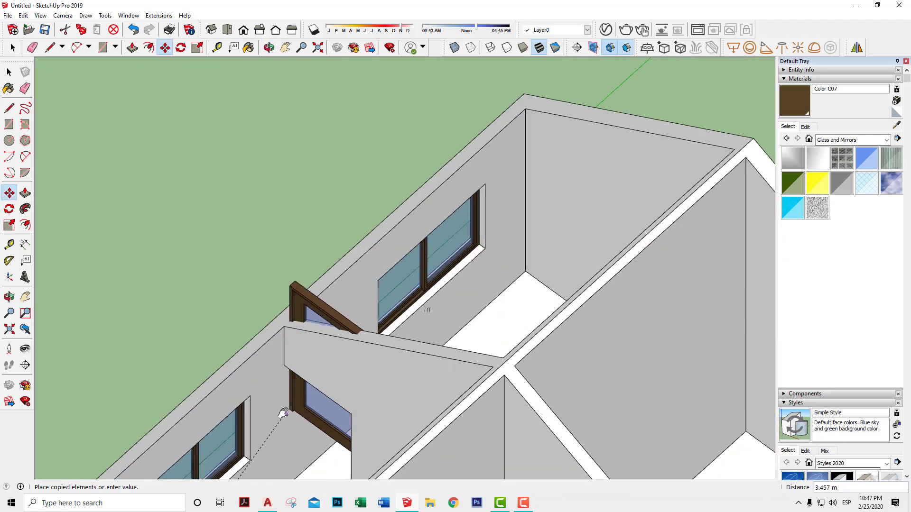
scroll(285, 332, "up", 2)
scroll(299, 402, "up", 2)
scroll(299, 402, "down", 1)
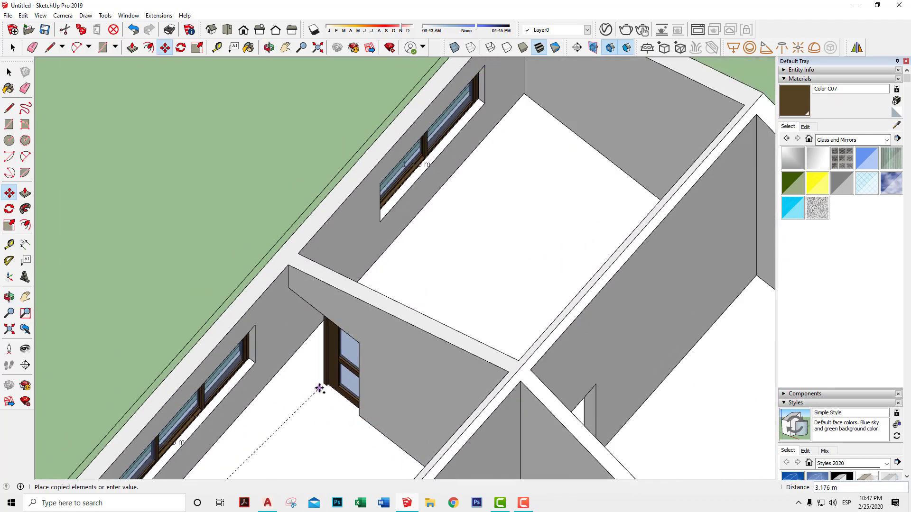
left_click(319, 386)
scroll(315, 388, "down", 2)
mouse_move(315, 388)
middle_mouse_down()
mouse_move(415, 191)
mouse_move(374, 326)
middle_mouse_up()
scroll(315, 384, "up", 2)
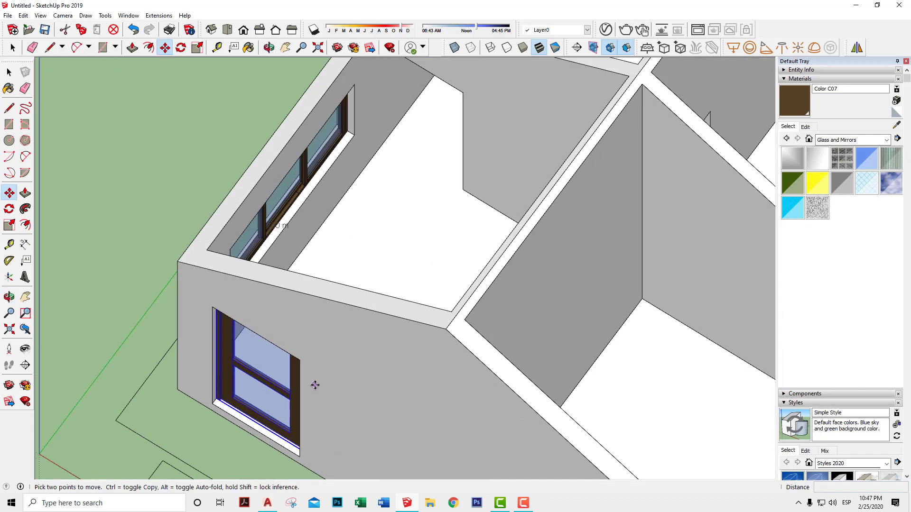
mouse_move(315, 384)
middle_mouse_down()
mouse_move(378, 255)
mouse_move(355, 300)
middle_mouse_up()
scroll(356, 301, "down", 1)
scroll(364, 295, "down", 1)
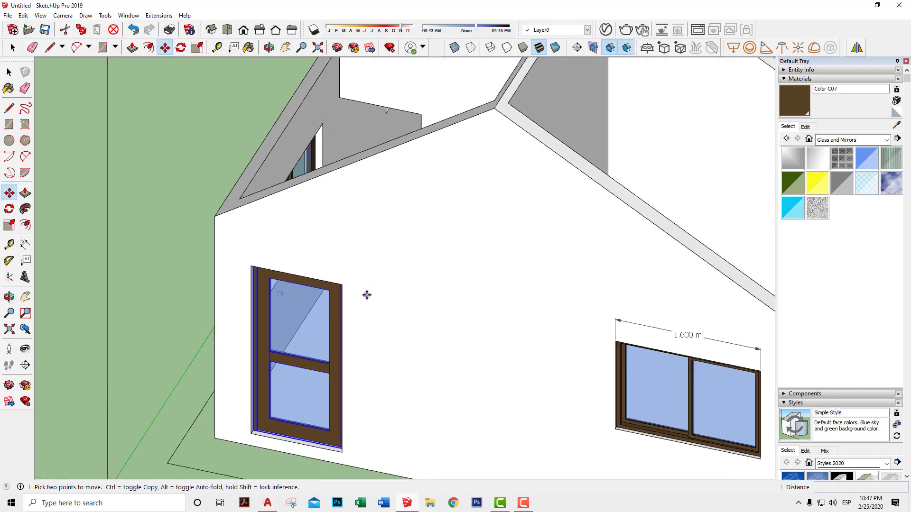
scroll(368, 294, "up", 2)
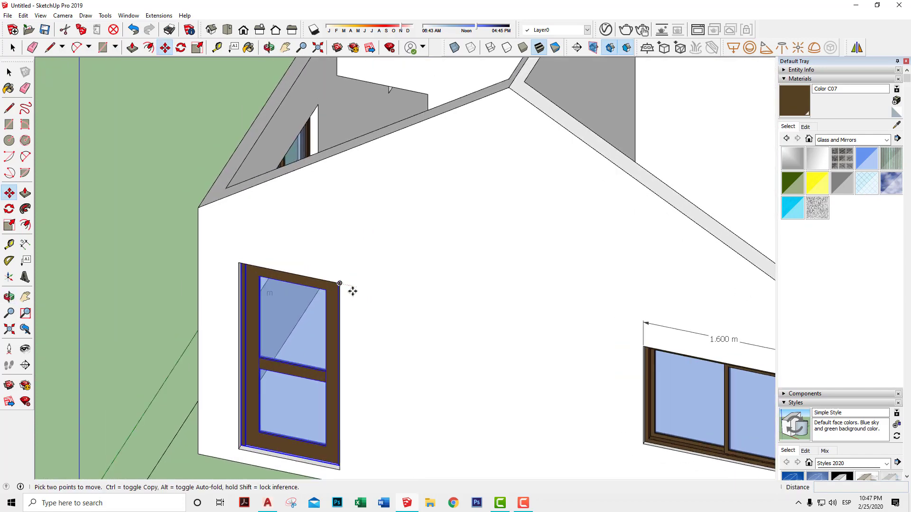
middle_click_drag(352, 291, 294, 294)
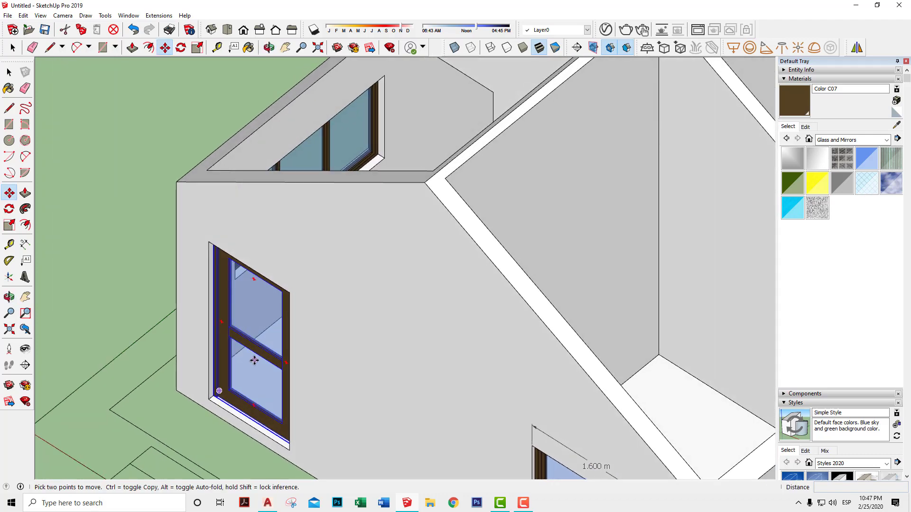
Copy the framed window by its corner onto the interior partition wall and inspect it
left_click(289, 294)
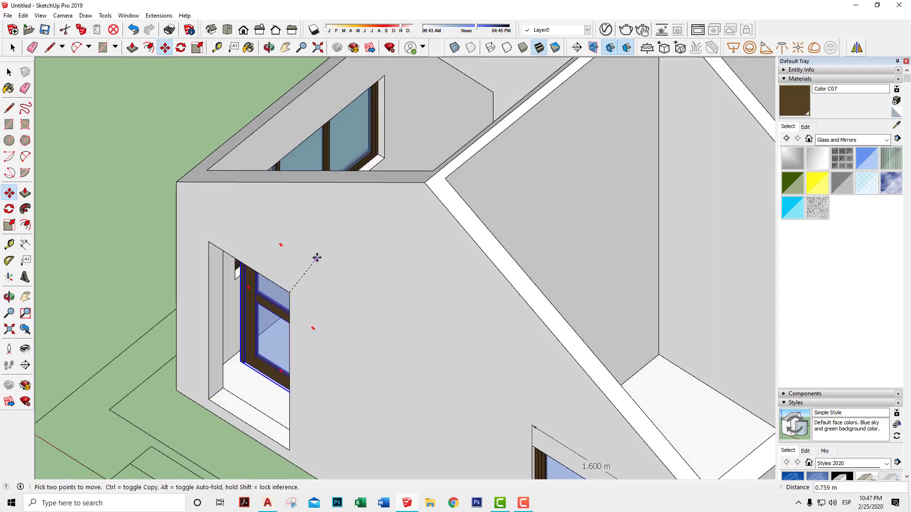
scroll(420, 138, "down", 1)
mouse_move(408, 171)
middle_mouse_down("shift")
mouse_move(337, 260)
mouse_move(376, 248)
mouse_move(498, 356)
mouse_move(329, 326)
middle_mouse_up("shift")
left_click(394, 231)
scroll(450, 338, "up", 3)
mouse_move(449, 338)
middle_mouse_down()
mouse_move(644, 278)
mouse_move(463, 278)
mouse_move(467, 320)
middle_mouse_up()
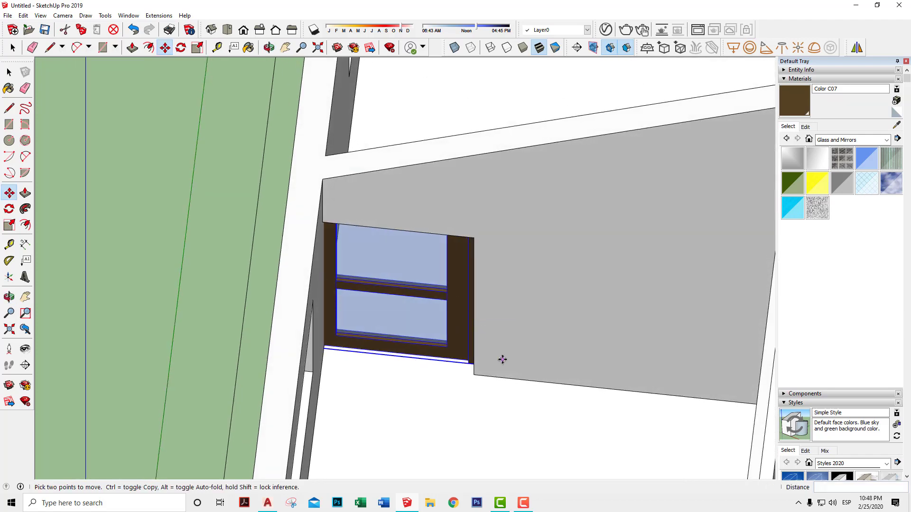
middle_click_drag(502, 359, 471, 258)
scroll(468, 326, "down", 3)
mouse_move(468, 325)
middle_mouse_down()
mouse_move(451, 315)
mouse_move(454, 432)
mouse_move(391, 267)
middle_mouse_up()
scroll(346, 207, "up", 2)
scroll(414, 309, "up", 3)
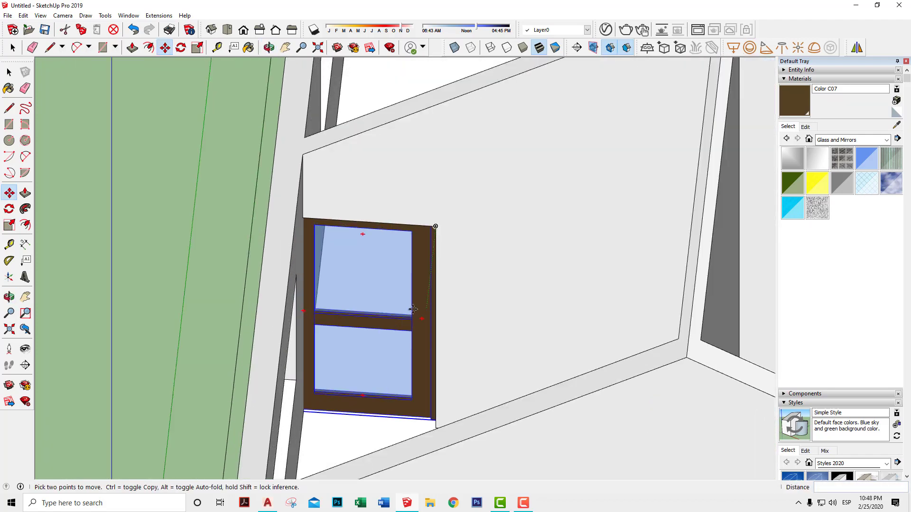
middle_click_drag(403, 317, 340, 321)
scroll(339, 322, "up", 2)
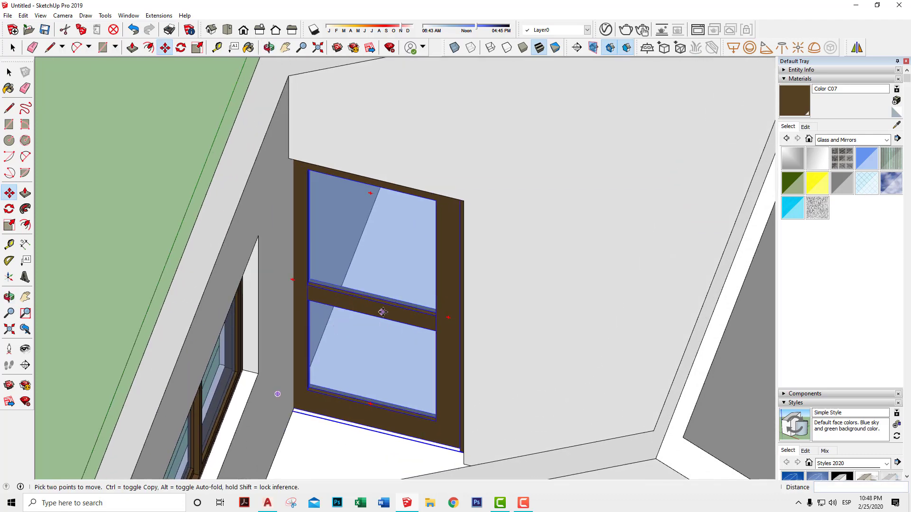
Narrow the window copy from its left grip to Red Scale 0.90 using X-ray view
left_click(197, 48)
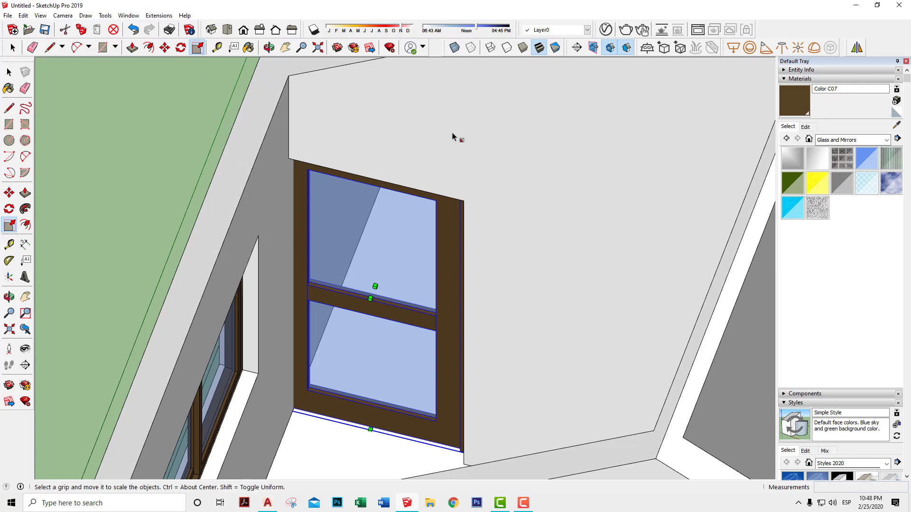
left_click(455, 48)
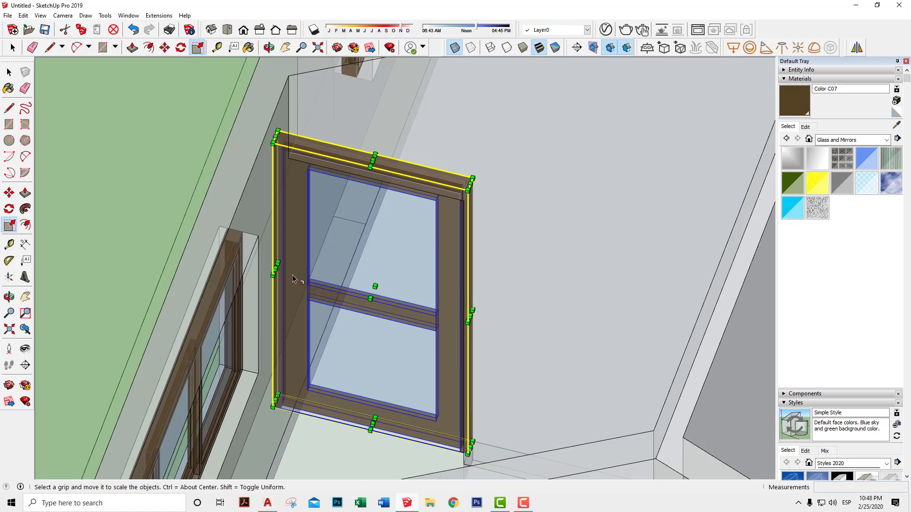
mouse_move(276, 269)
left_mouse_down()
mouse_move(284, 270)
mouse_move(289, 110)
mouse_move(299, 106)
left_mouse_up()
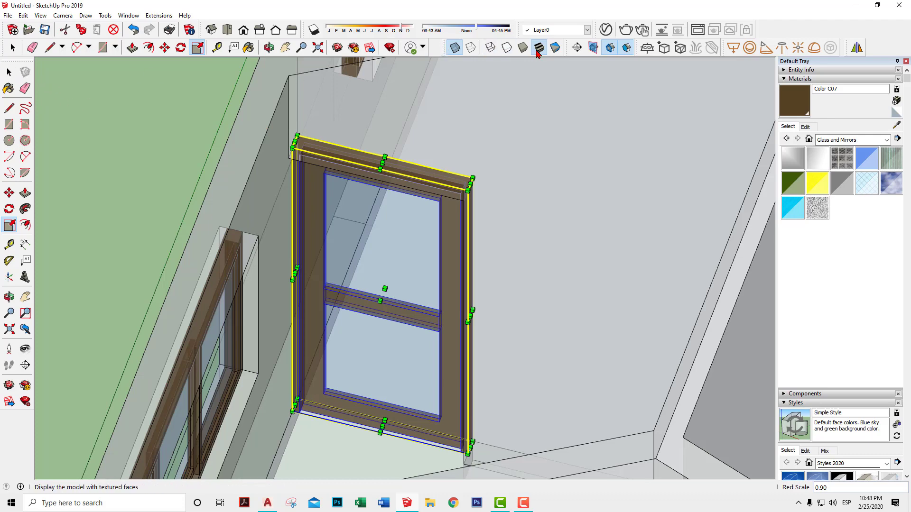
left_click(454, 48)
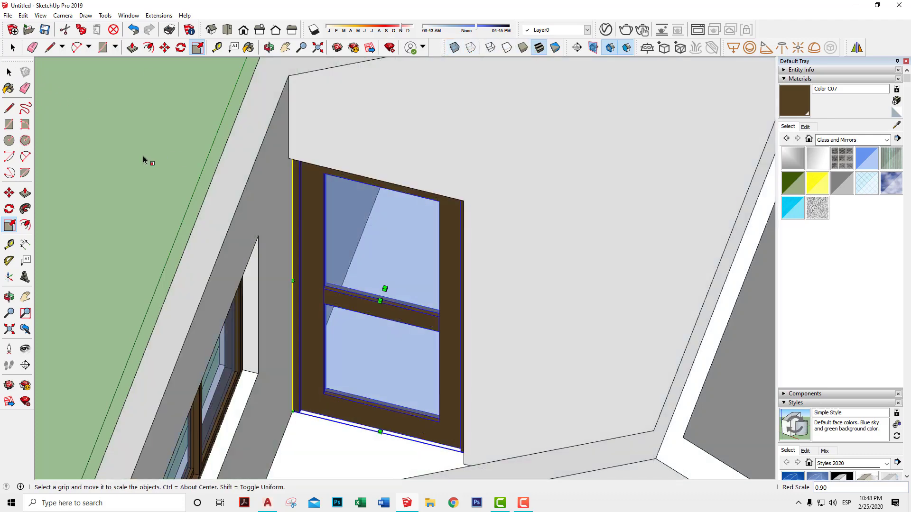
left_click(9, 72)
left_click(468, 425)
Orbit over the house interior to bring the room's window wall into view
scroll(467, 426, "up", 4)
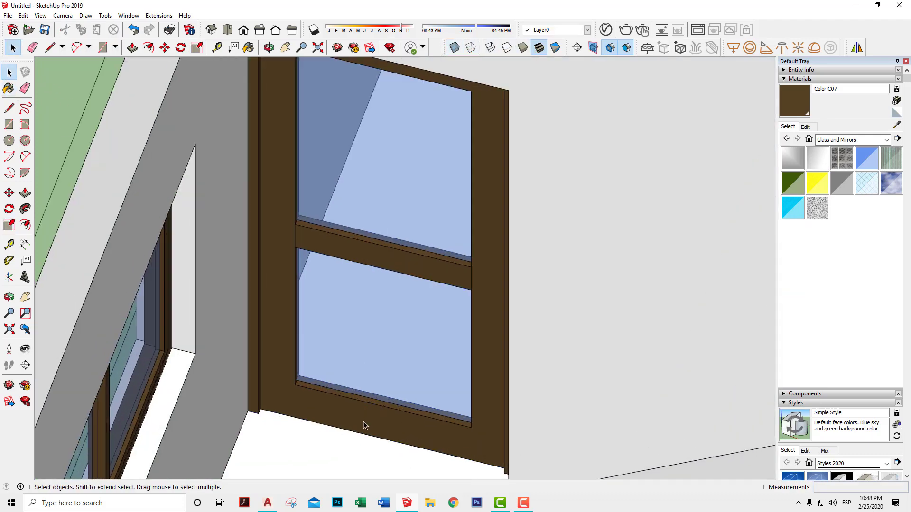
middle_click_drag(364, 423, 478, 424)
left_click_drag(478, 425, 506, 443)
key("space")
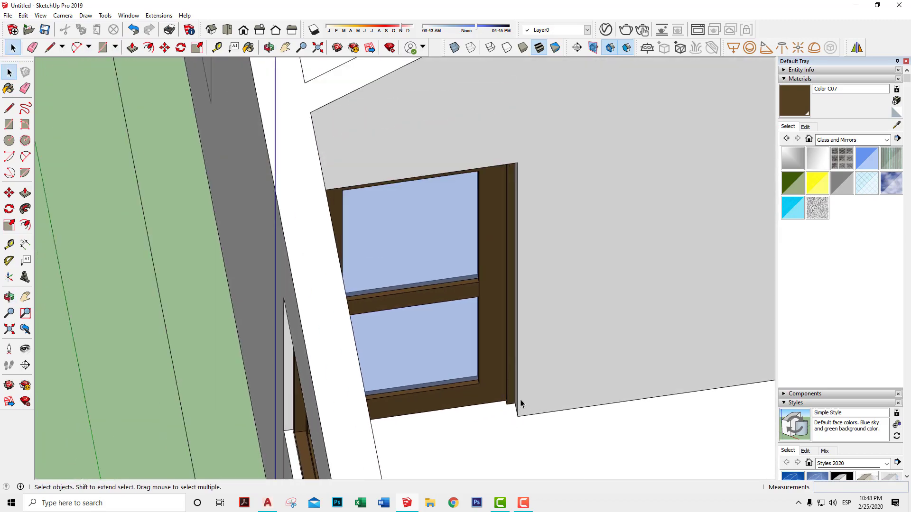
middle_click_drag(521, 402, 539, 374)
scroll(386, 368, "down", 3)
scroll(441, 350, "down", 3)
mouse_move(442, 350)
middle_mouse_down()
mouse_move(612, 378)
mouse_move(686, 375)
middle_mouse_up()
key("space")
middle_click_drag(388, 340, 449, 269)
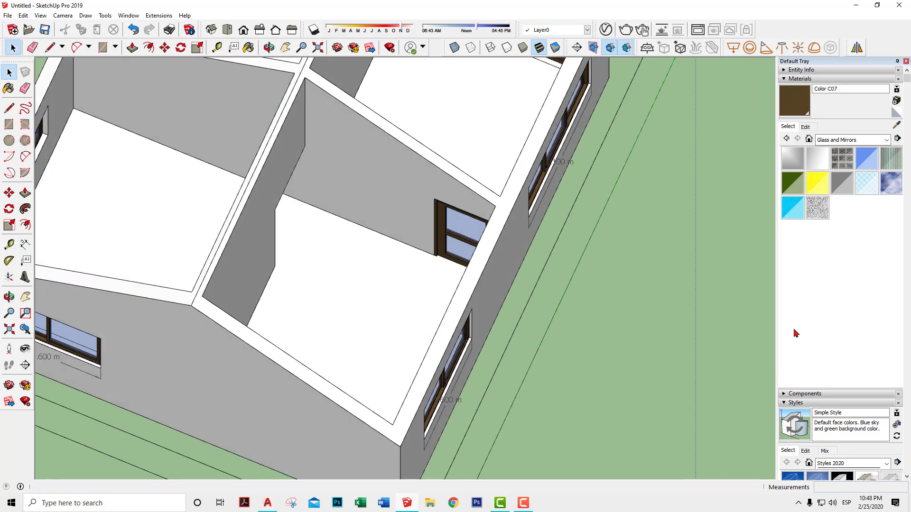
scroll(448, 270, "up", 3)
Select the room's window and move a copy of it beside the adjacent wall
left_click(449, 252)
scroll(449, 252, "up", 2)
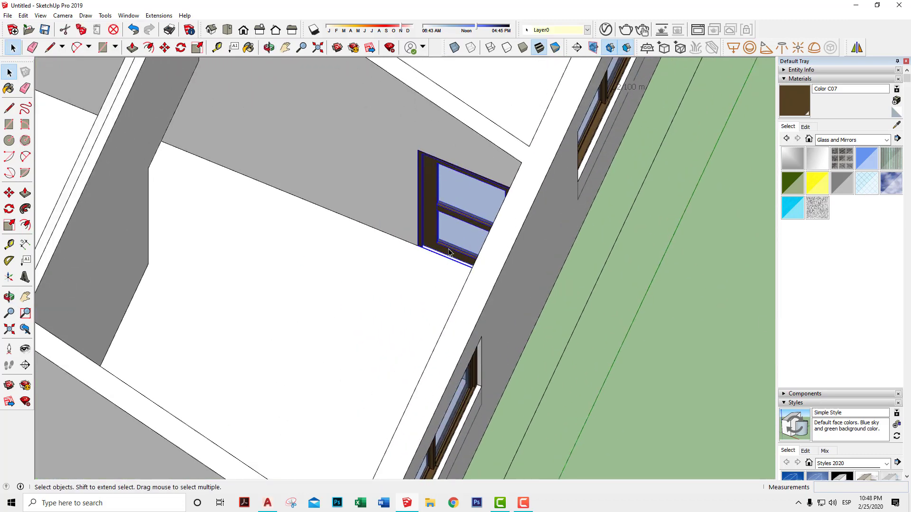
key("m")
scroll(418, 250, "up", 1)
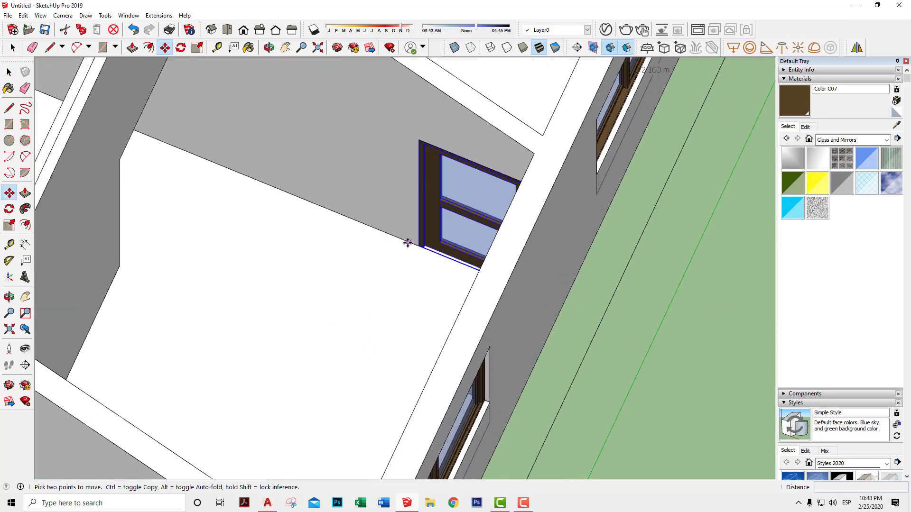
scroll(418, 259, "up", 3)
mouse_move(427, 237)
middle_mouse_down()
mouse_move(268, 235)
mouse_move(290, 261)
mouse_move(253, 261)
mouse_move(344, 302)
mouse_move(338, 327)
mouse_move(266, 289)
middle_mouse_up()
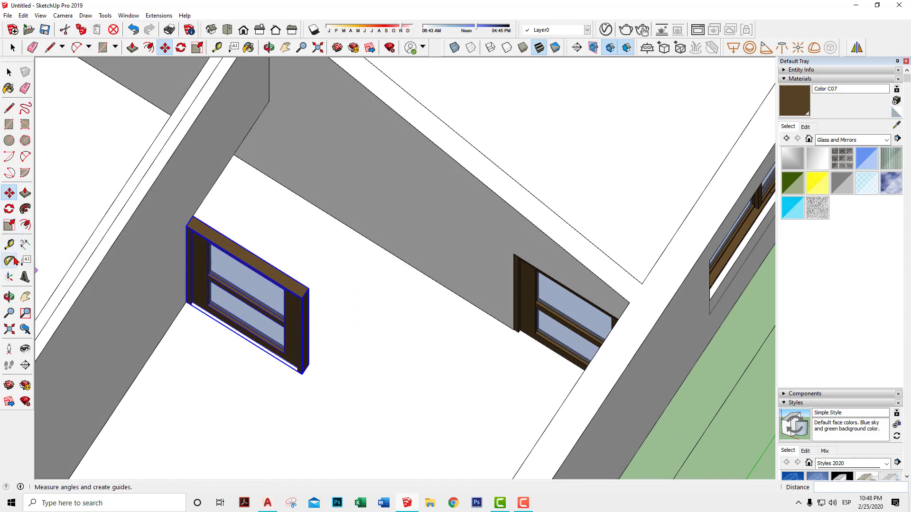
Rotate the copied window 90° about its corner so it stands upright against the wall
left_click(9, 209)
left_click(185, 226)
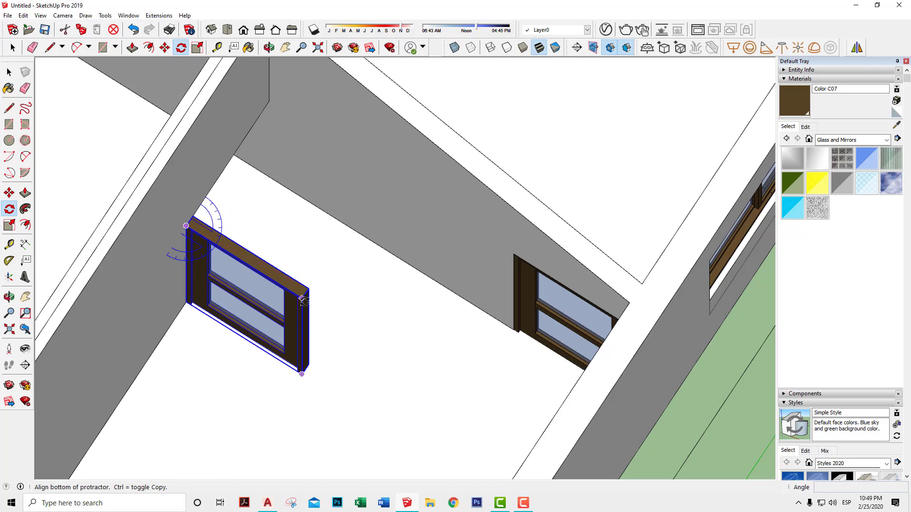
left_click(307, 289)
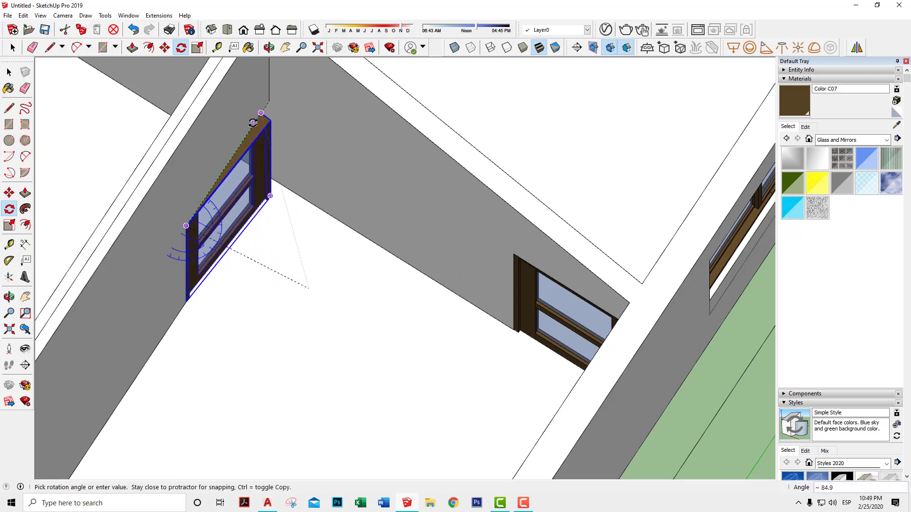
left_click(244, 119)
scroll(280, 185, "up", 3)
key("space")
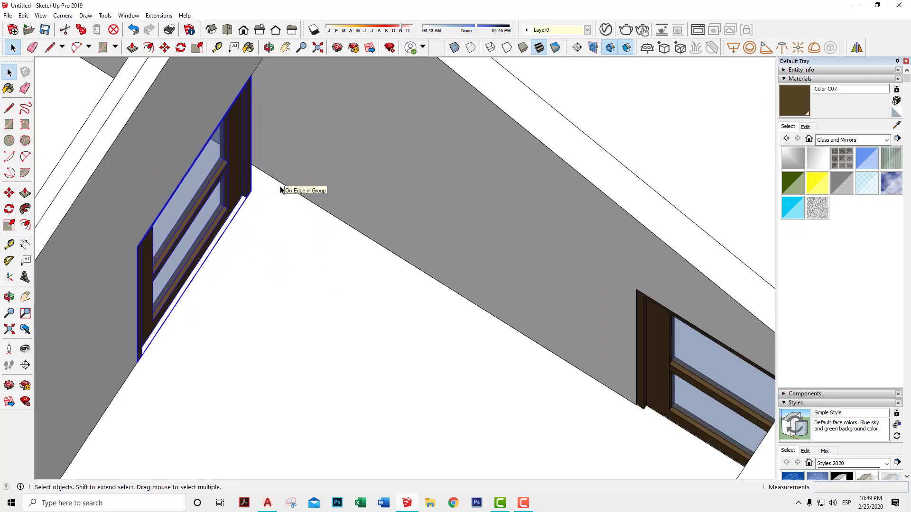
middle_click_drag(281, 189, 332, 304)
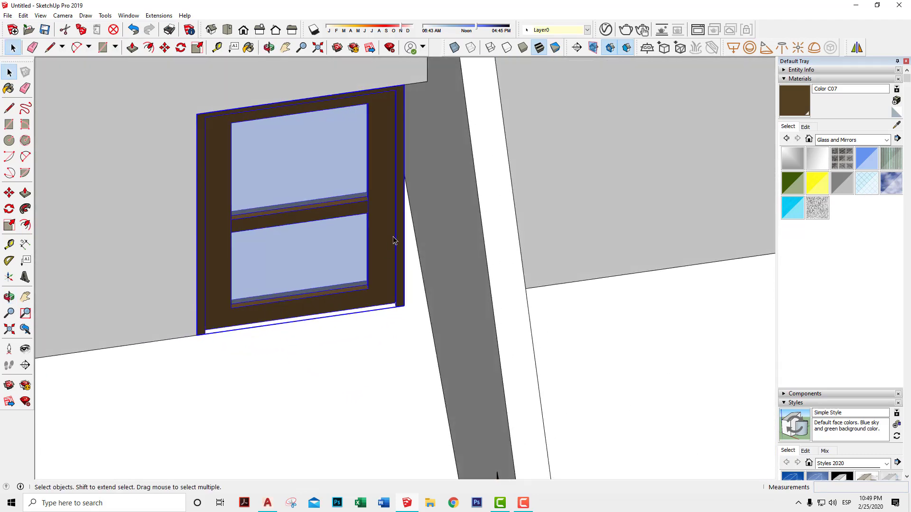
Widen the window to Red Scale 1.11 in X-ray so it meets the adjoining wall
key("s")
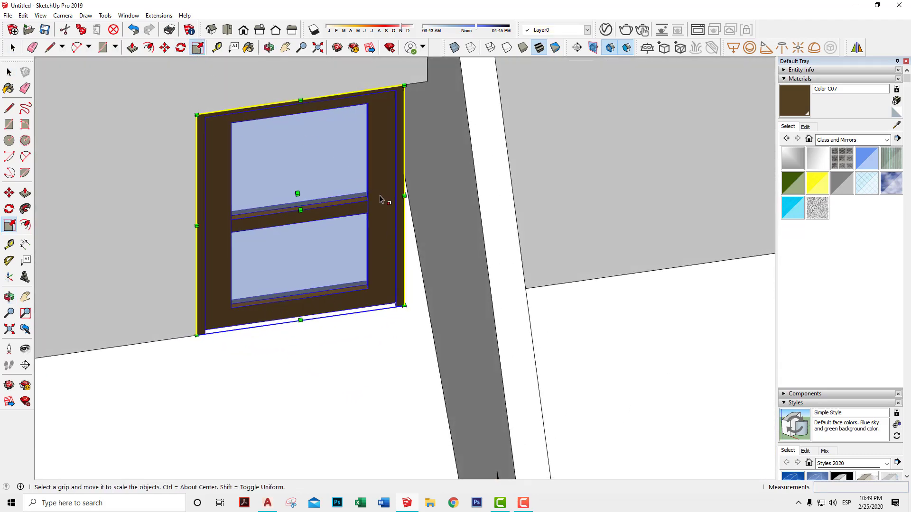
mouse_move(380, 199)
middle_mouse_down()
mouse_move(301, 214)
mouse_move(386, 240)
middle_mouse_up()
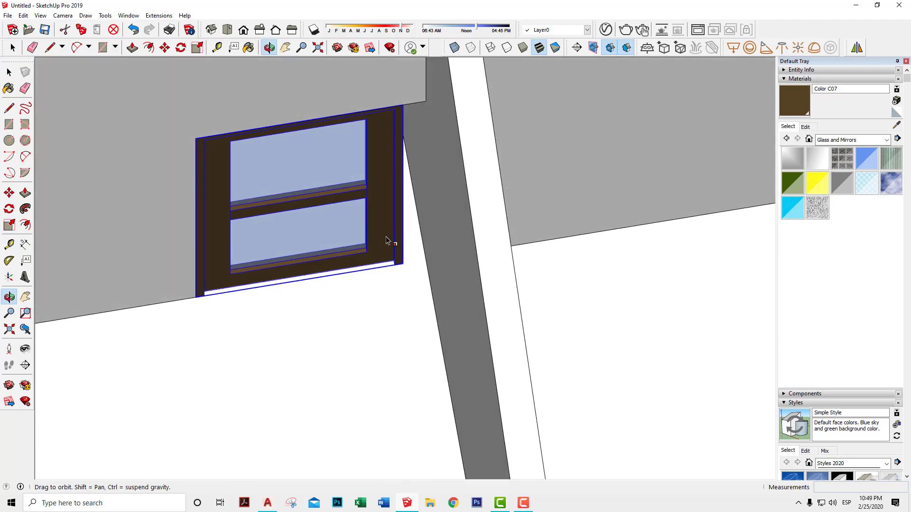
left_click(454, 48)
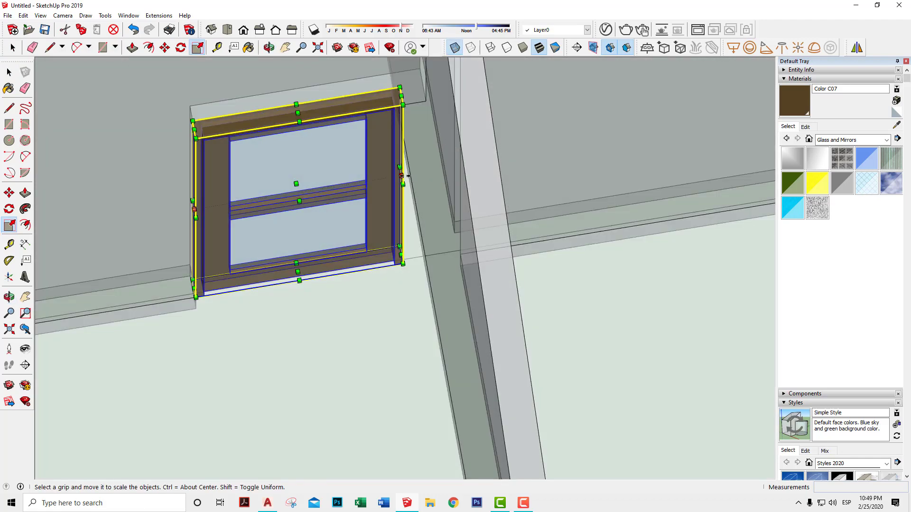
left_click_drag(401, 176, 417, 141)
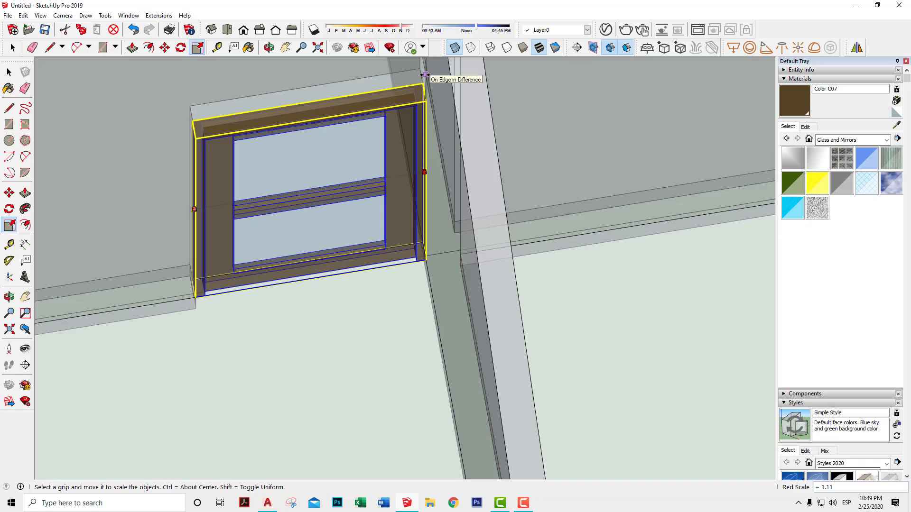
left_click_drag(424, 75, 466, 238)
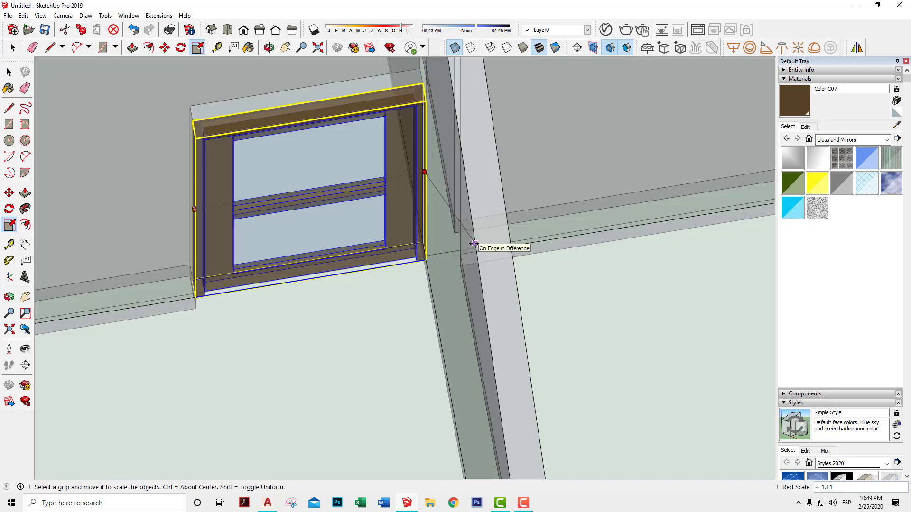
left_click_drag(443, 142, 426, 78)
key("space")
middle_click_drag(413, 288, 428, 266)
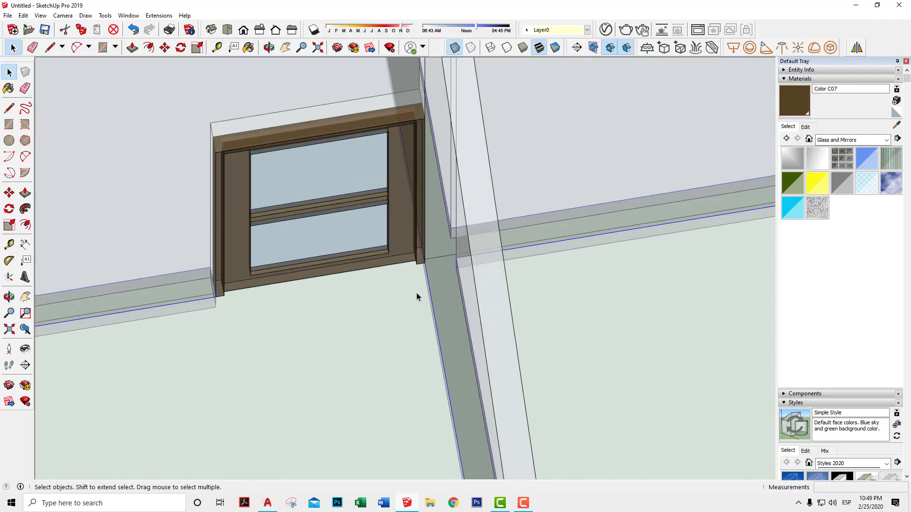
left_click(454, 47)
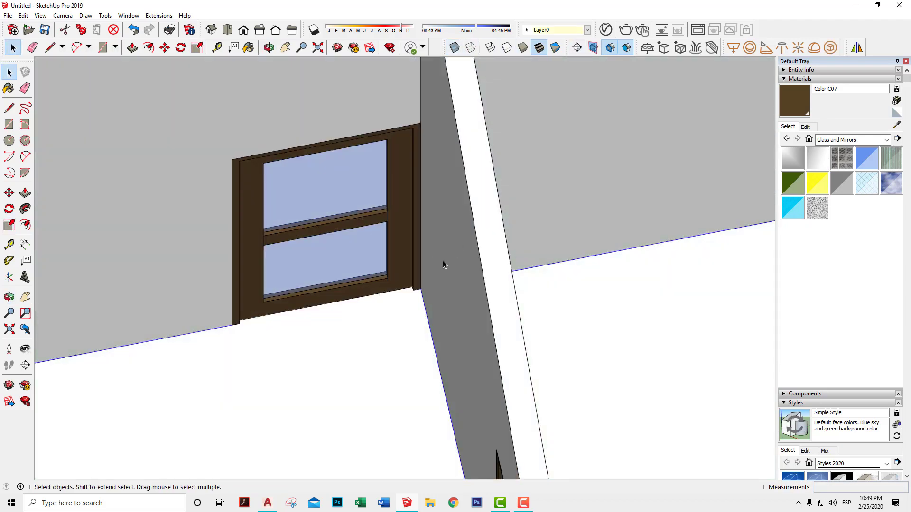
key("o")
mouse_move(447, 216)
left_mouse_down()
mouse_move(482, 119)
mouse_move(413, 142)
mouse_move(435, 236)
mouse_move(557, 310)
mouse_move(262, 342)
left_mouse_up()
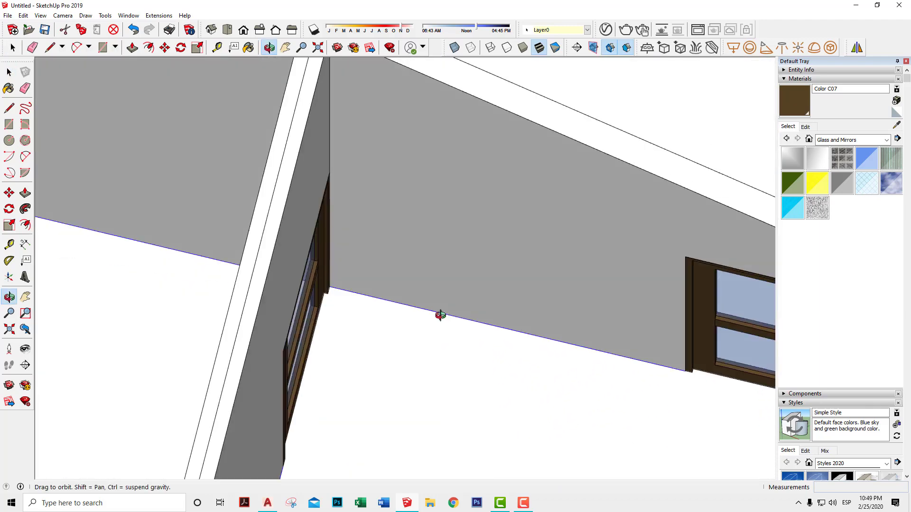
key("space")
left_click(307, 314)
scroll(328, 285, "up", 4)
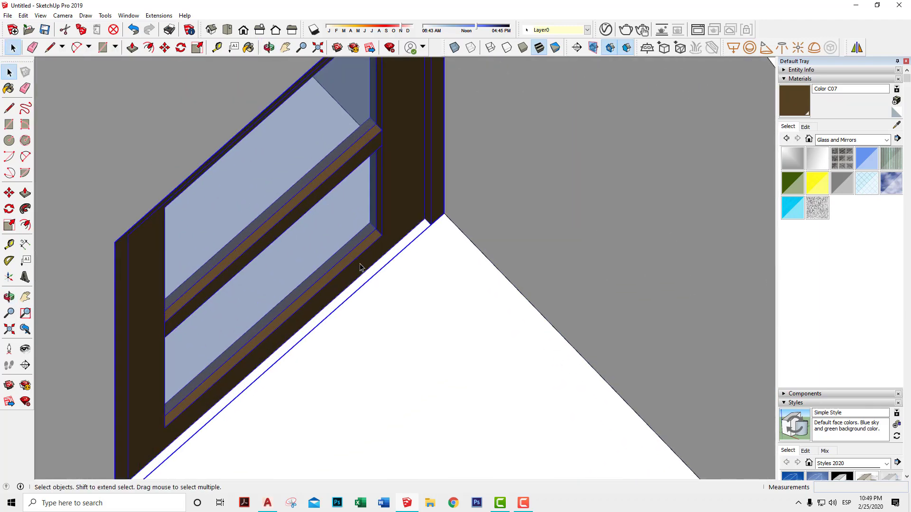
scroll(327, 285, "up", 1)
key("m")
scroll(439, 209, "up", 1)
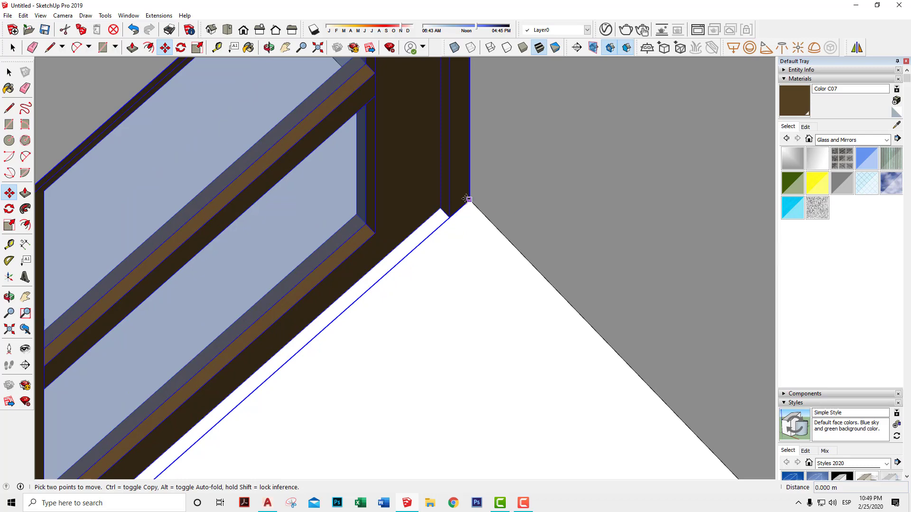
scroll(469, 204, "down", 1)
scroll(472, 218, "down", 2)
mouse_move(410, 329)
middle_mouse_down()
mouse_move(271, 345)
mouse_move(102, 300)
mouse_move(773, 305)
mouse_move(555, 305)
mouse_move(553, 327)
mouse_move(449, 324)
middle_mouse_up()
scroll(554, 328, "down", 3)
scroll(579, 344, "down", 1)
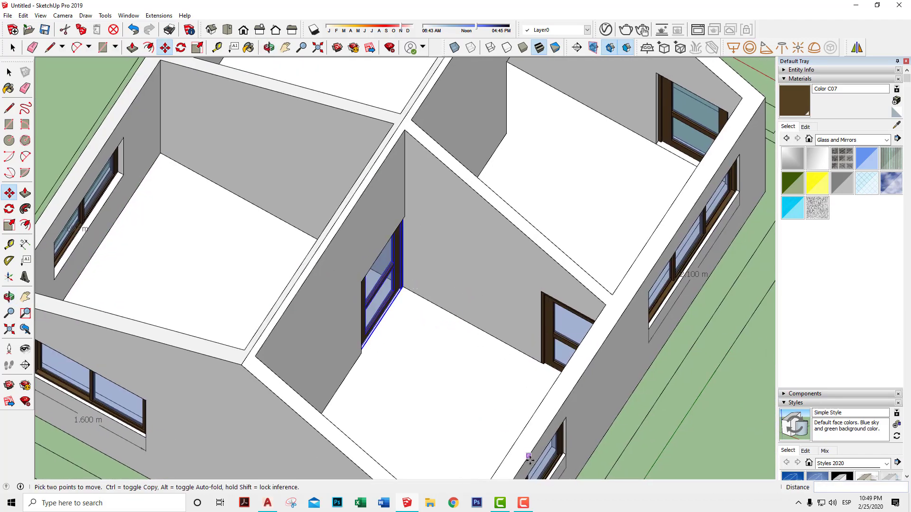
left_click(499, 504)
Pause the Camtasia screen recording from its Recorder controls
left_click(528, 506)
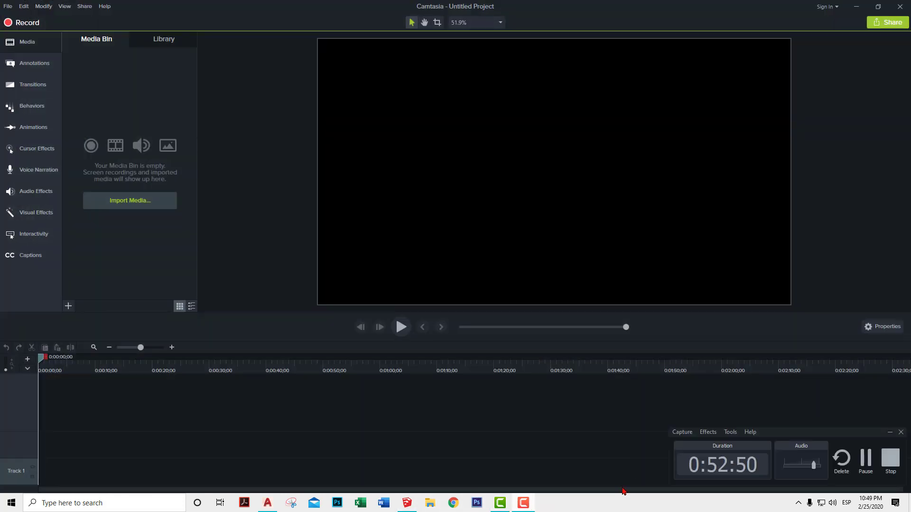
left_click(867, 466)
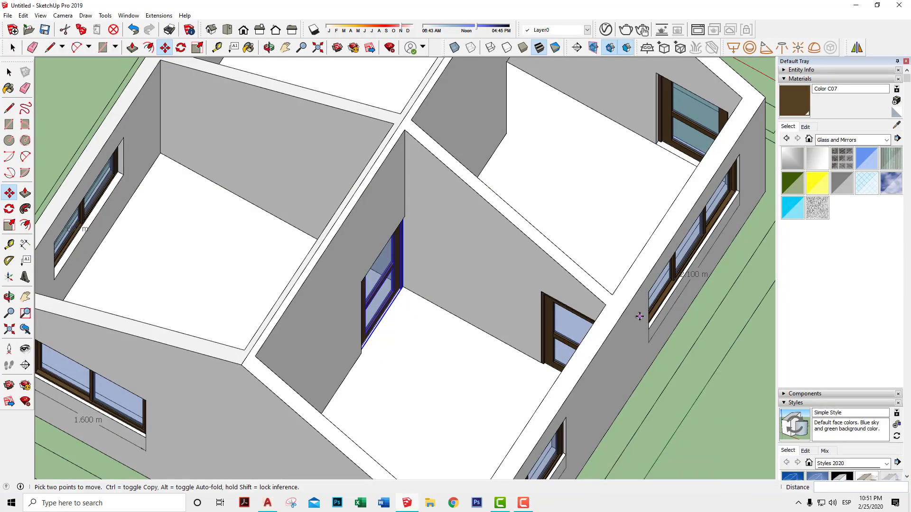
Orbit around to the house's other side, closing in over the interior rooms
key("space")
scroll(634, 327, "down", 5)
mouse_move(603, 315)
middle_mouse_down()
mouse_move(560, 240)
mouse_move(455, 175)
middle_mouse_up()
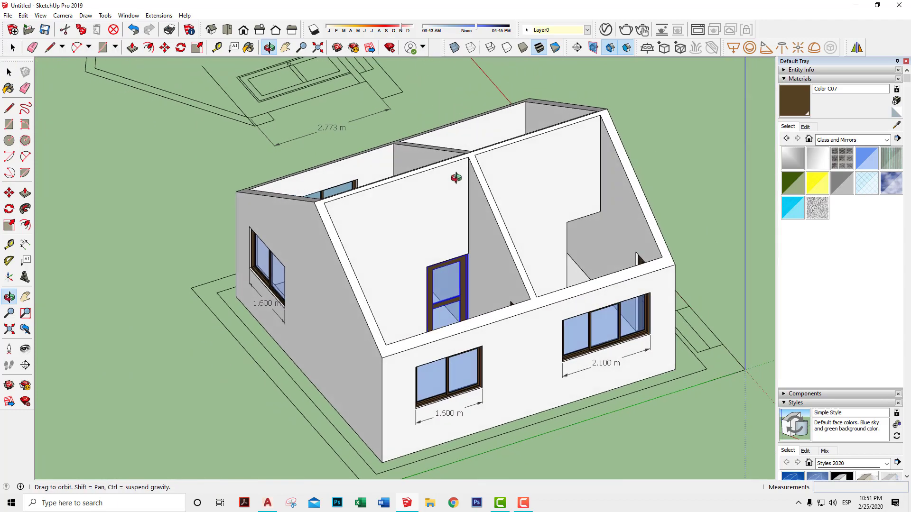
middle_click_drag(530, 252, 598, 307)
scroll(568, 341, "up", 3)
scroll(538, 385, "up", 2)
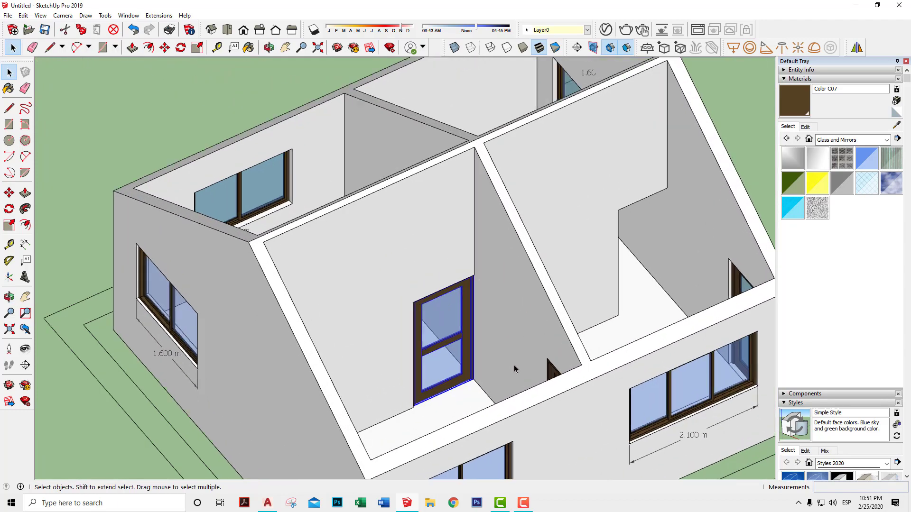
mouse_move(537, 385)
middle_mouse_down("shift")
mouse_move(616, 329)
mouse_move(512, 290)
mouse_move(465, 337)
mouse_move(497, 346)
middle_mouse_up("shift")
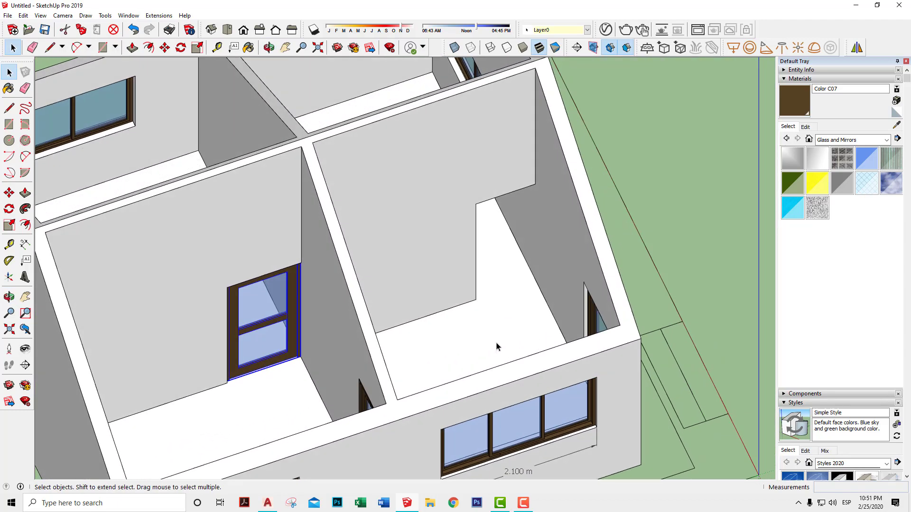
scroll(292, 361, "up", 1)
scroll(294, 359, "up", 1)
Ctrl-copy the two-pane window onto the neighbouring room's back wall, 3.350 m away
key("m")
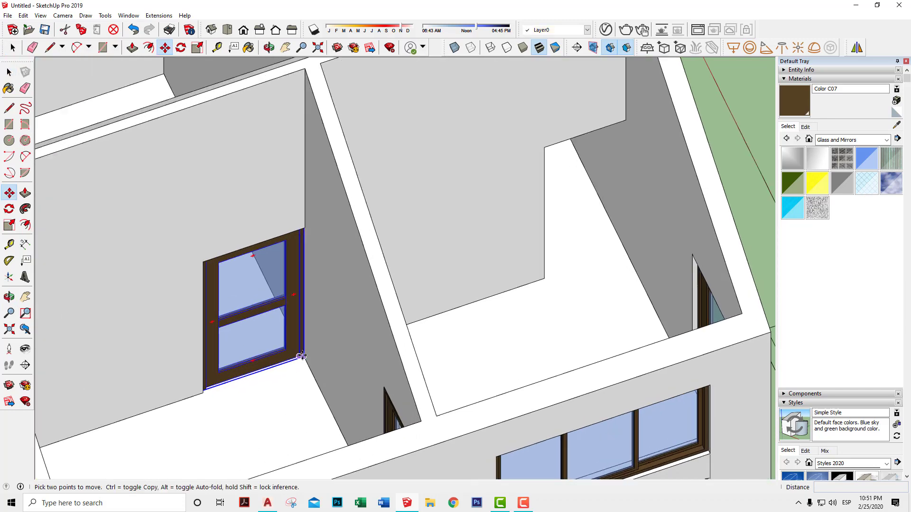
left_click(213, 257)
key("ctrl")
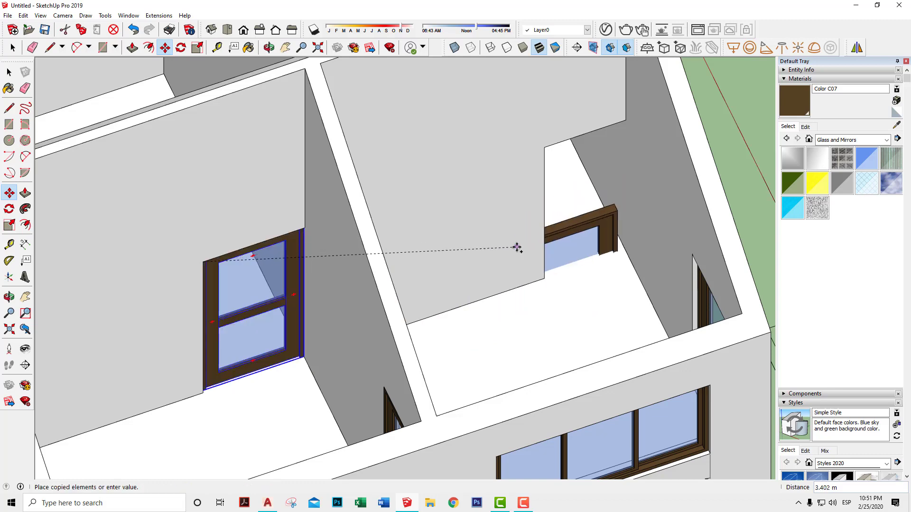
left_click(544, 149)
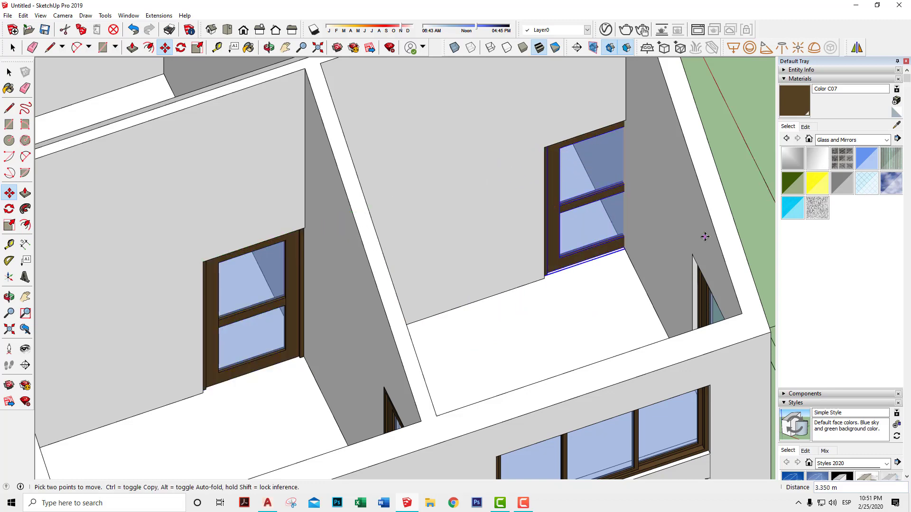
middle_click_drag(706, 236, 556, 244)
scroll(663, 252, "down", 2)
mouse_move(663, 252)
middle_mouse_down()
mouse_move(587, 279)
mouse_move(646, 258)
middle_mouse_up()
scroll(591, 274, "up", 2)
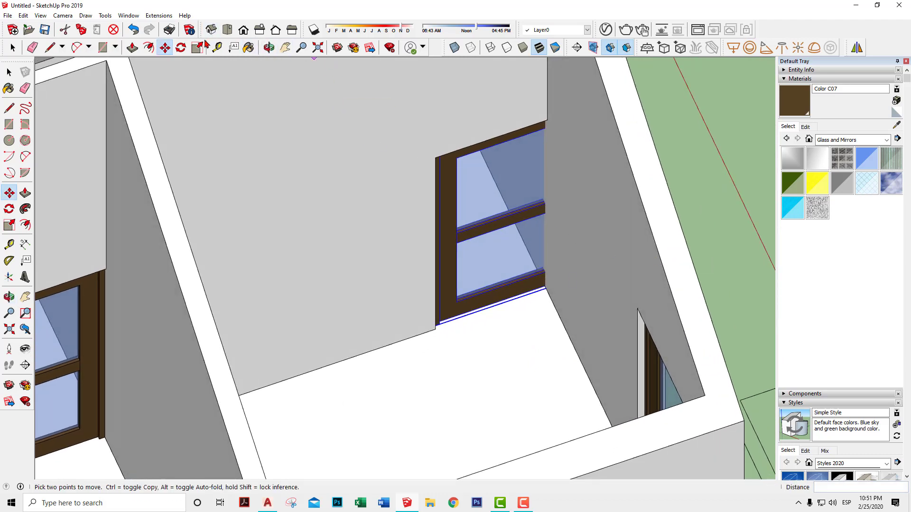
Scale the third window copy along the red axis to 0.80 of its width
key("s")
mouse_move(489, 171)
middle_mouse_down()
mouse_move(489, 216)
mouse_move(430, 217)
middle_mouse_up()
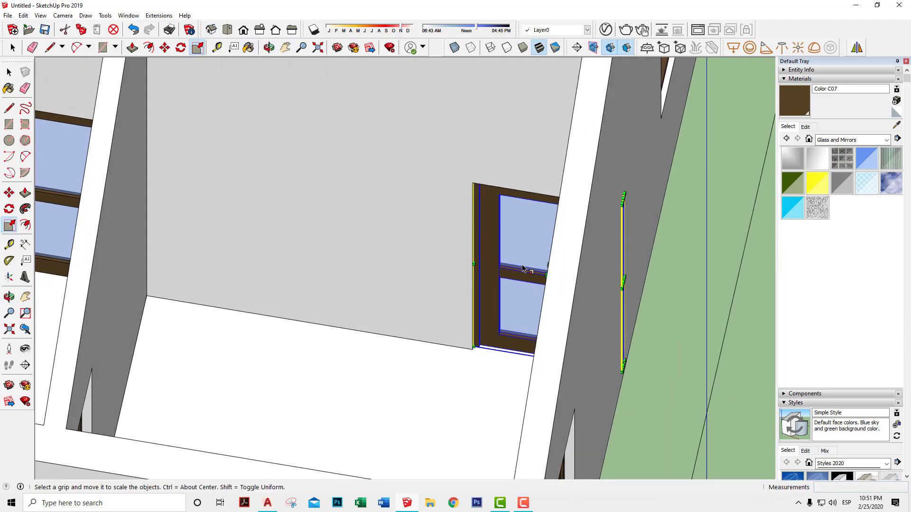
scroll(616, 298, "up", 1)
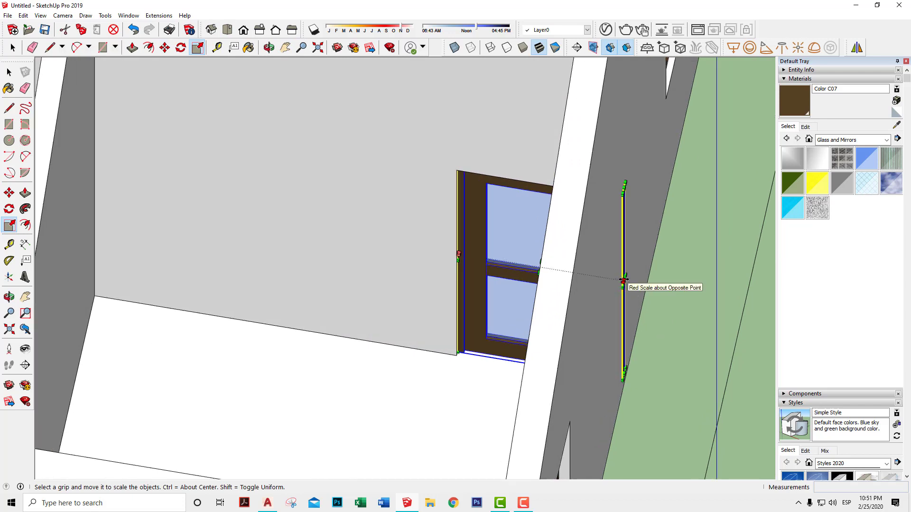
mouse_move(623, 280)
left_mouse_down()
mouse_move(560, 139)
mouse_move(544, 234)
left_mouse_up()
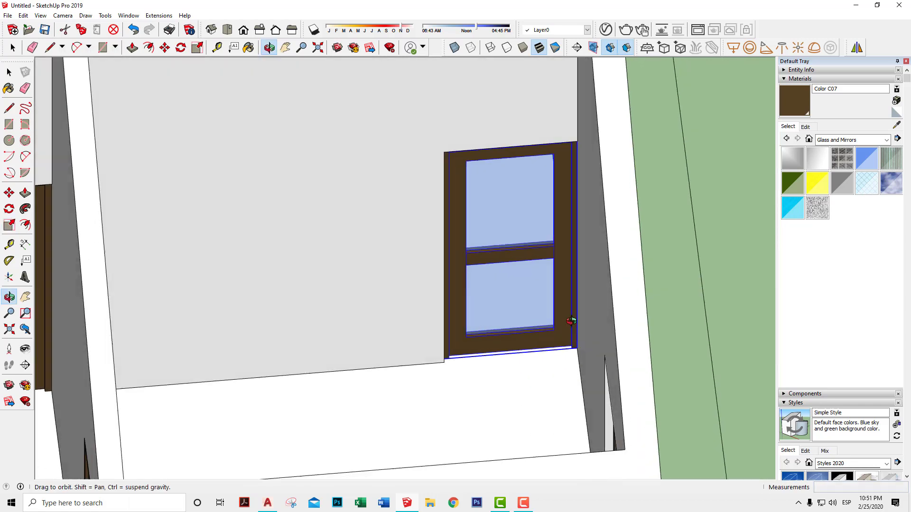
middle_click_drag(489, 353, 636, 335)
key("space")
mouse_move(576, 250)
middle_mouse_down()
mouse_move(522, 331)
mouse_move(537, 315)
middle_mouse_up()
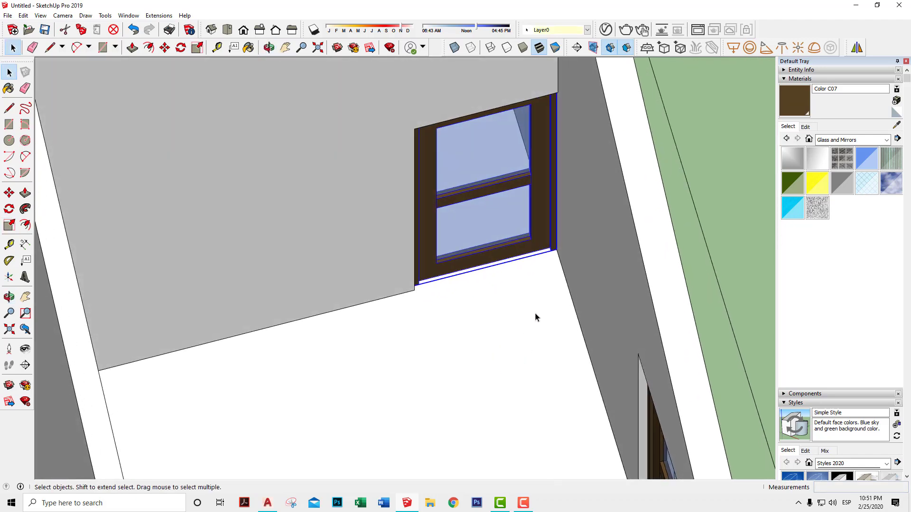
scroll(571, 279, "down", 5)
scroll(509, 279, "up", 2)
scroll(510, 279, "down", 3)
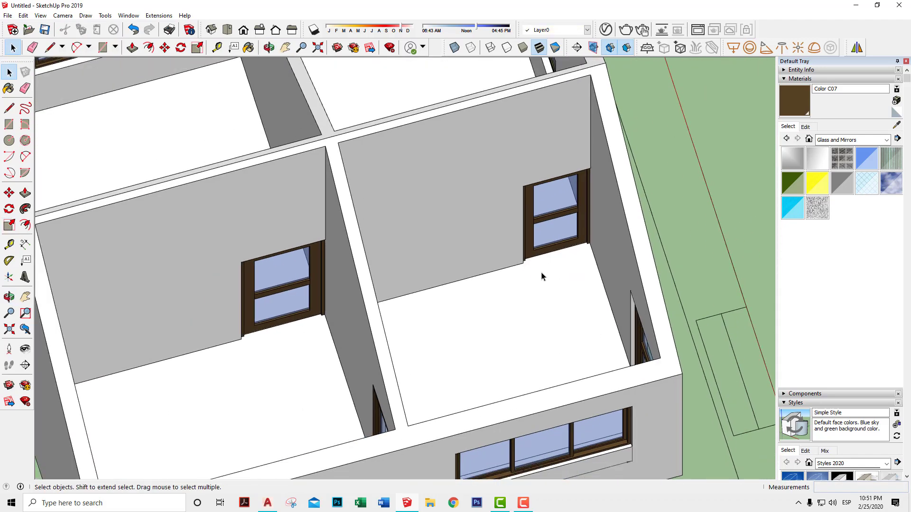
scroll(541, 274, "down", 3)
middle_click_drag(520, 281, 548, 181)
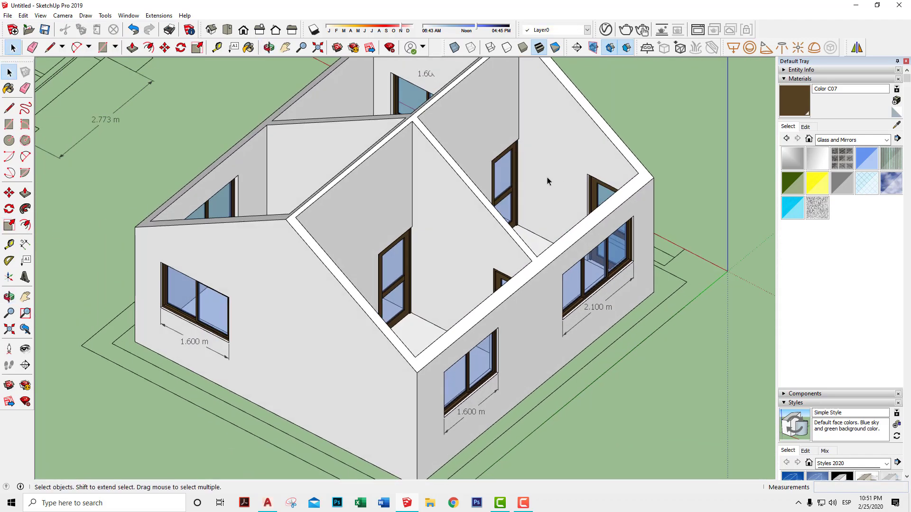
Set the camera to Perspective and orbit to a front view of both rooms
left_click(61, 15)
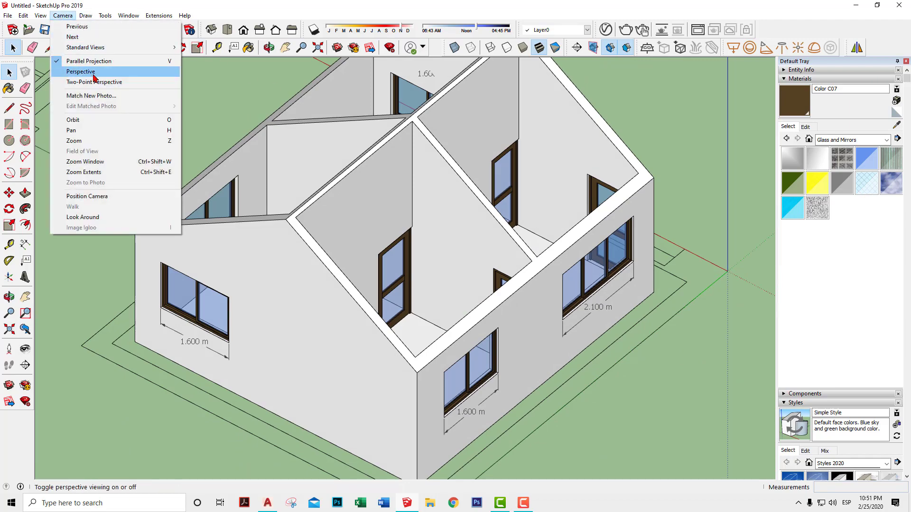
left_click(86, 70)
mouse_move(441, 207)
middle_mouse_down()
mouse_move(429, 240)
mouse_move(309, 231)
mouse_move(250, 250)
mouse_move(213, 281)
mouse_move(533, 258)
mouse_move(790, 291)
middle_mouse_up()
mouse_move(504, 206)
middle_mouse_down()
mouse_move(536, 246)
mouse_move(366, 268)
middle_mouse_up()
middle_click_drag(506, 335, 602, 297)
mouse_move(583, 193)
middle_mouse_down()
mouse_move(264, 134)
mouse_move(441, 201)
mouse_move(545, 211)
mouse_move(262, 144)
mouse_move(431, 261)
mouse_move(359, 245)
mouse_move(550, 361)
mouse_move(482, 268)
middle_mouse_up()
Open the house walls group for editing, then orbit out to an exterior overview
left_click(476, 258)
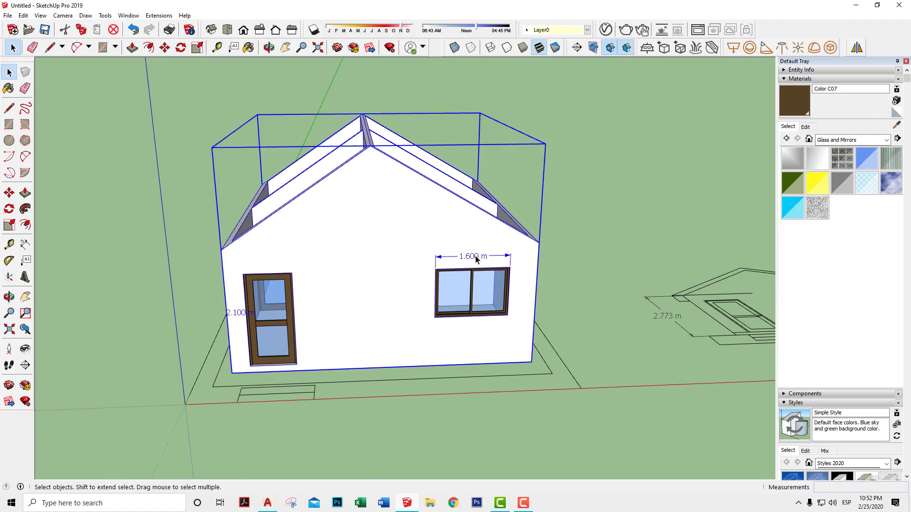
double_click(476, 259)
mouse_move(499, 257)
middle_mouse_down()
mouse_move(326, 244)
mouse_move(506, 291)
mouse_move(535, 376)
mouse_move(512, 148)
mouse_move(508, 203)
mouse_move(531, 288)
middle_mouse_up()
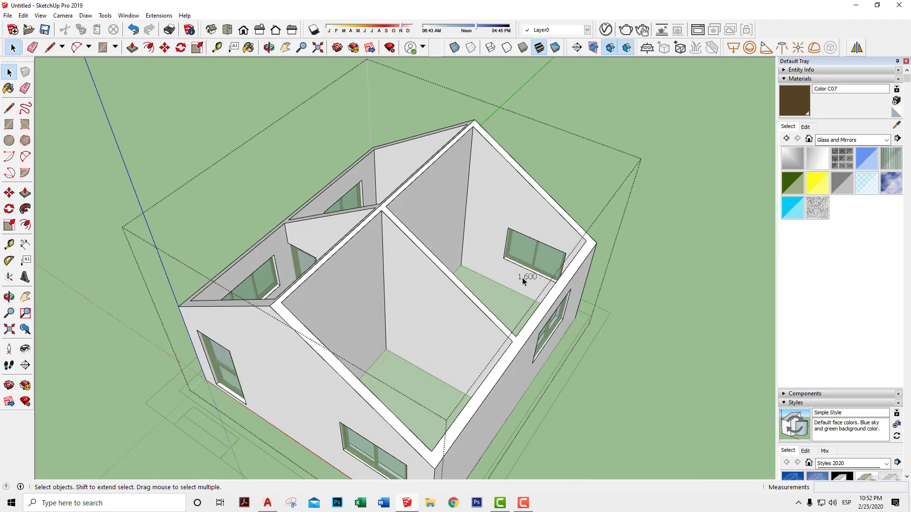
left_click(523, 281)
left_click(133, 30)
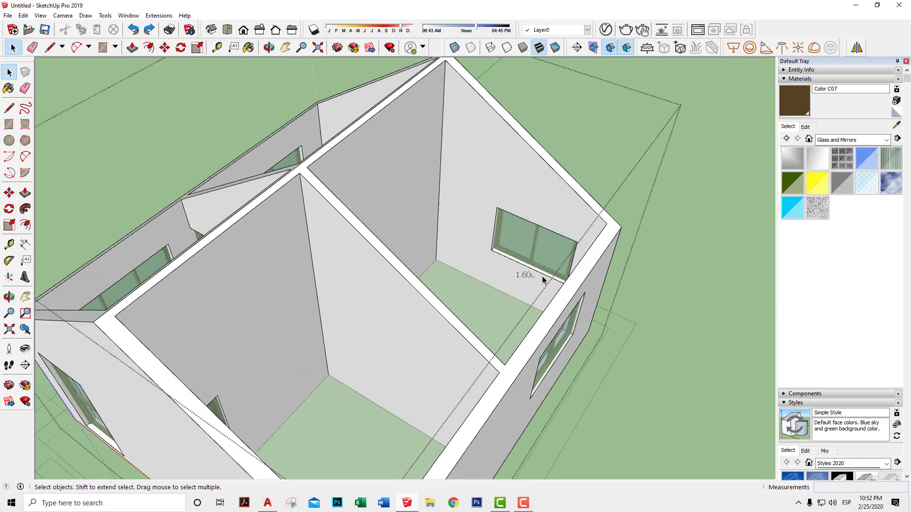
mouse_move(525, 280)
middle_mouse_down()
mouse_move(644, 267)
mouse_move(141, 230)
middle_mouse_up()
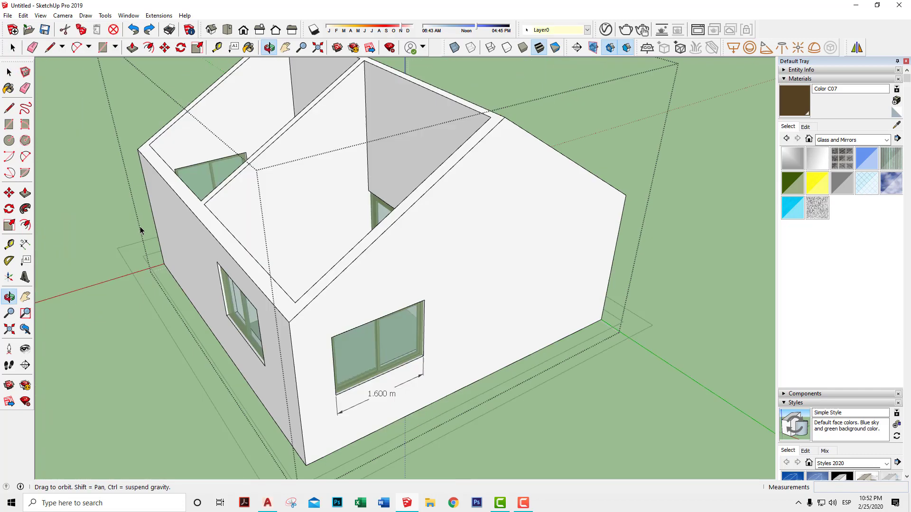
key("ctrl+y")
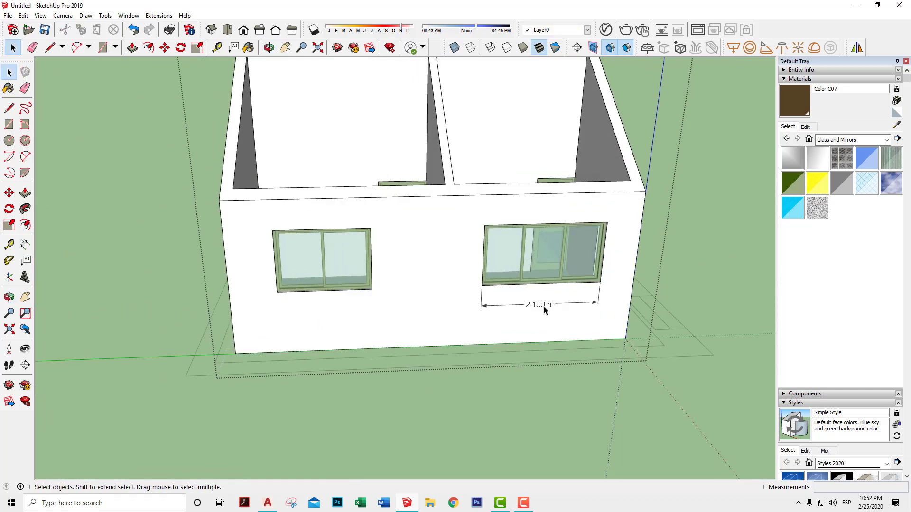
mouse_move(545, 309)
middle_mouse_down()
mouse_move(226, 236)
mouse_move(343, 301)
mouse_move(429, 295)
mouse_move(647, 378)
mouse_move(563, 342)
mouse_move(585, 311)
middle_mouse_up()
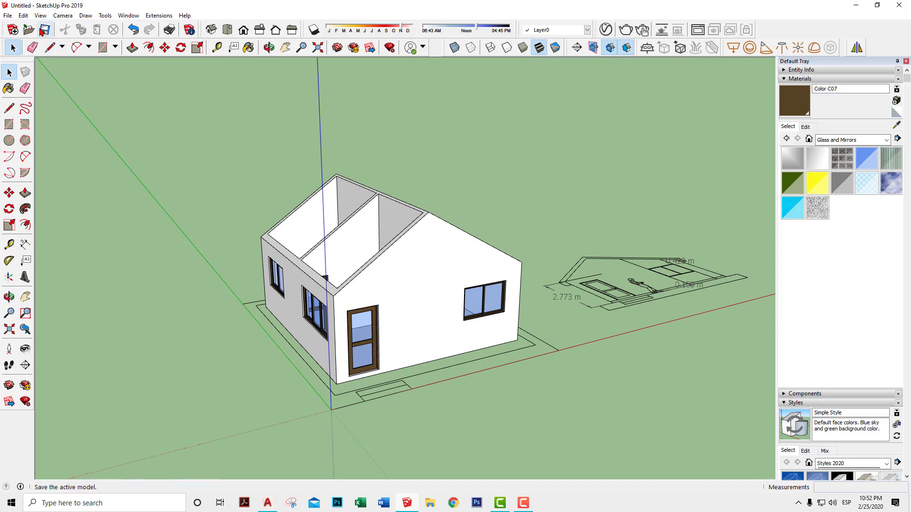
Unhide all geometry via Edit > Unhide > All and orbit around the restored house
left_click(24, 16)
mouse_move(40, 161)
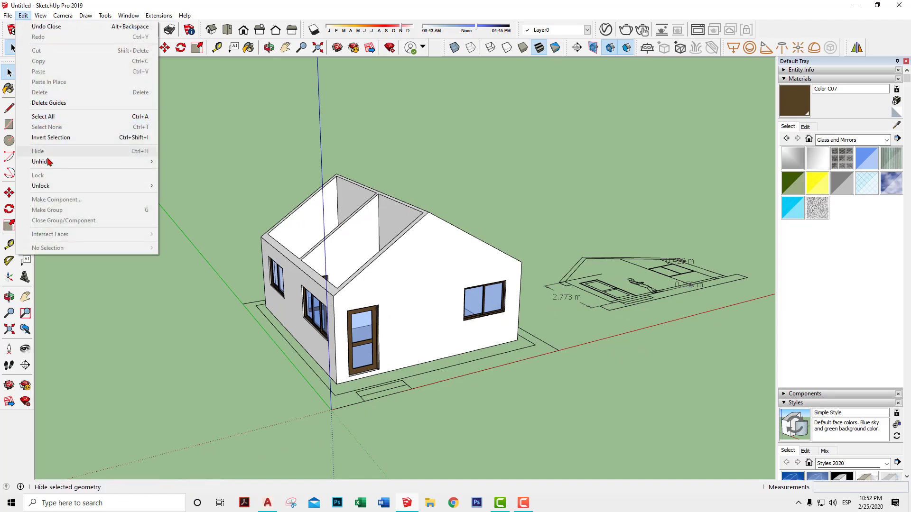
left_click(179, 184)
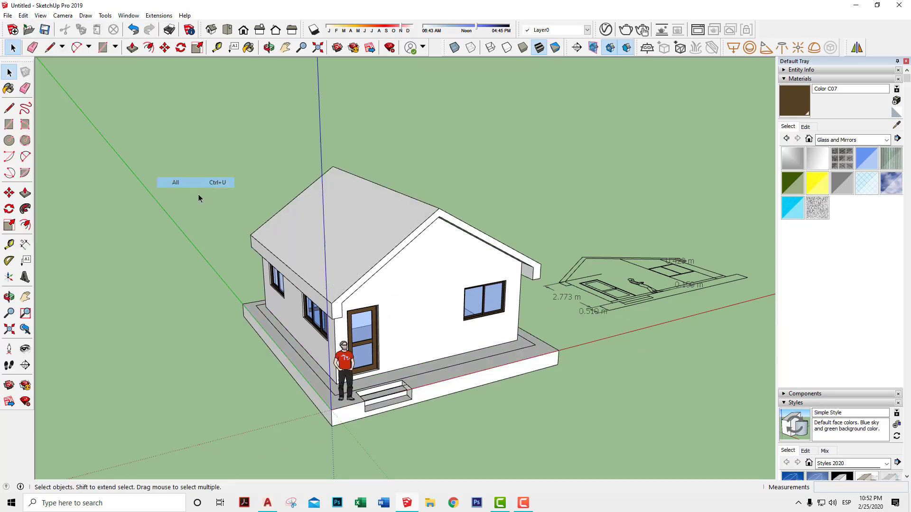
middle_click_drag(603, 333, 517, 302)
scroll(553, 345, "up", 1)
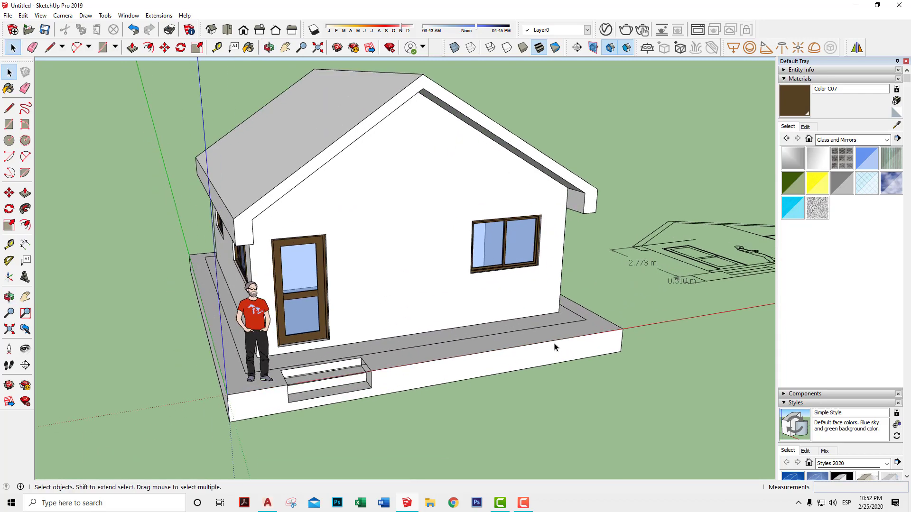
scroll(563, 315, "up", 1)
scroll(597, 293, "up", 1)
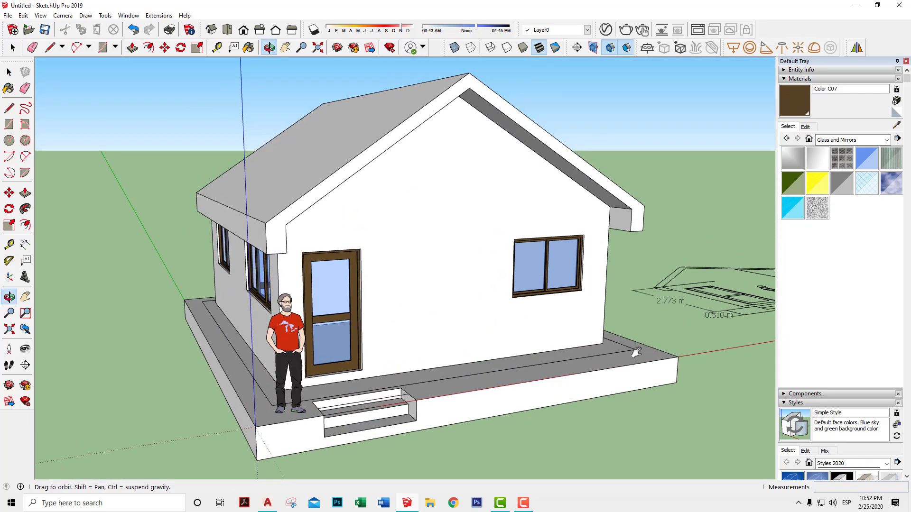
mouse_move(636, 352)
middle_mouse_down()
mouse_move(491, 325)
mouse_move(600, 309)
mouse_move(482, 250)
middle_mouse_up()
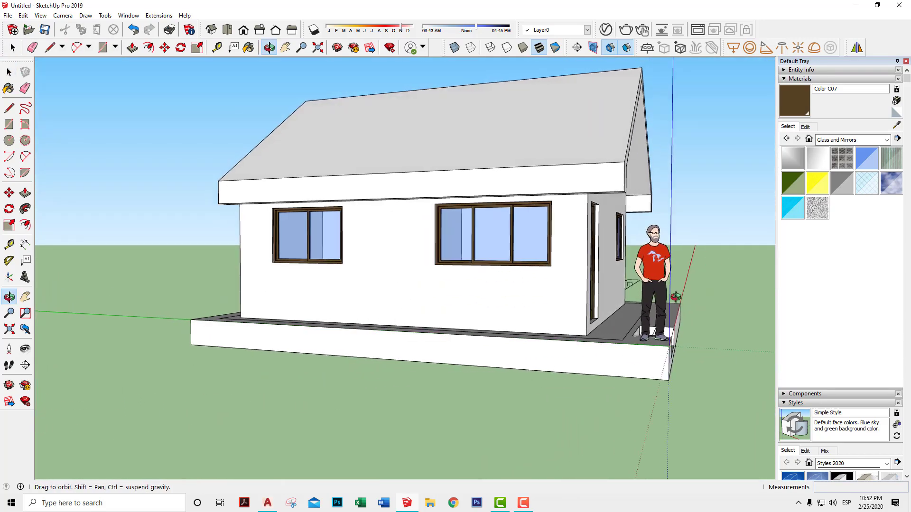
scroll(482, 250, "up", 3)
scroll(595, 250, "up", 2)
mouse_move(596, 250)
middle_mouse_down()
mouse_move(443, 260)
mouse_move(717, 280)
mouse_move(472, 292)
middle_mouse_up()
middle_click_drag(546, 255, 378, 222)
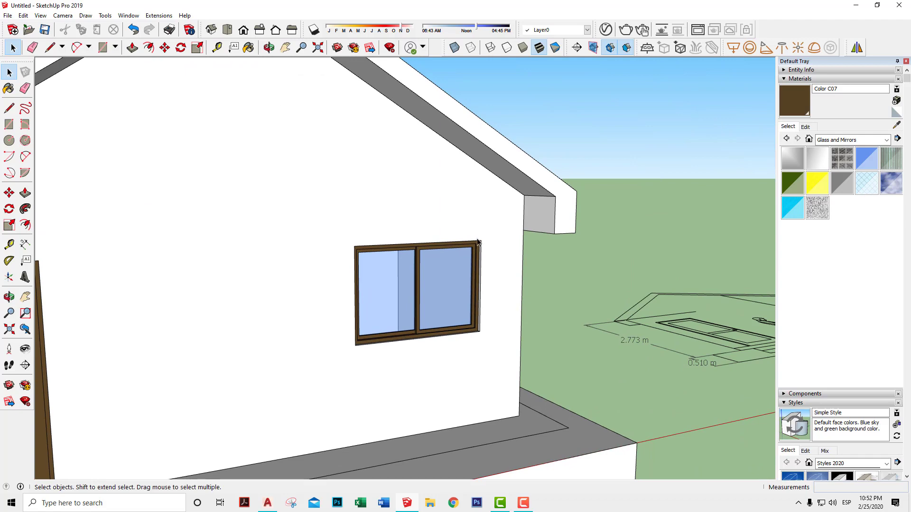
mouse_move(492, 221)
middle_mouse_down()
mouse_move(246, 199)
mouse_move(650, 305)
middle_mouse_up()
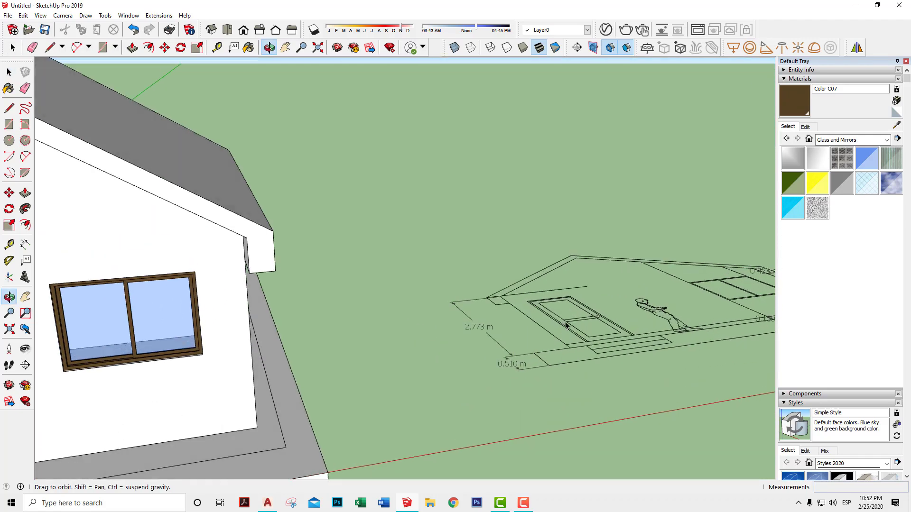
Zoom in on the gable wall, then open and close its group
scroll(350, 315, "down", 5)
middle_click_drag(350, 315, 513, 395)
scroll(489, 332, "up", 2)
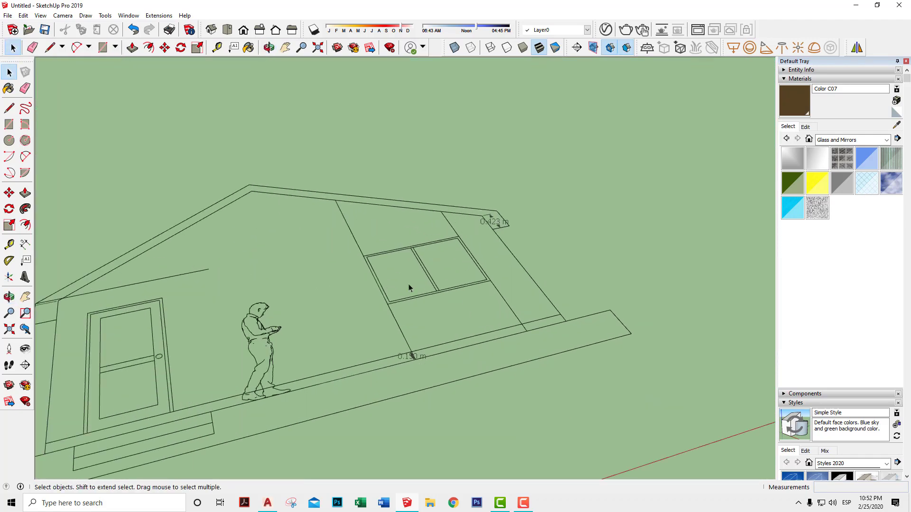
scroll(437, 336, "down", 3)
scroll(522, 266, "up", 5)
mouse_move(438, 336)
middle_mouse_down()
mouse_move(522, 266)
mouse_move(421, 203)
mouse_move(452, 158)
middle_mouse_up()
scroll(421, 203, "down", 3)
scroll(427, 206, "up", 4)
double_click(427, 206)
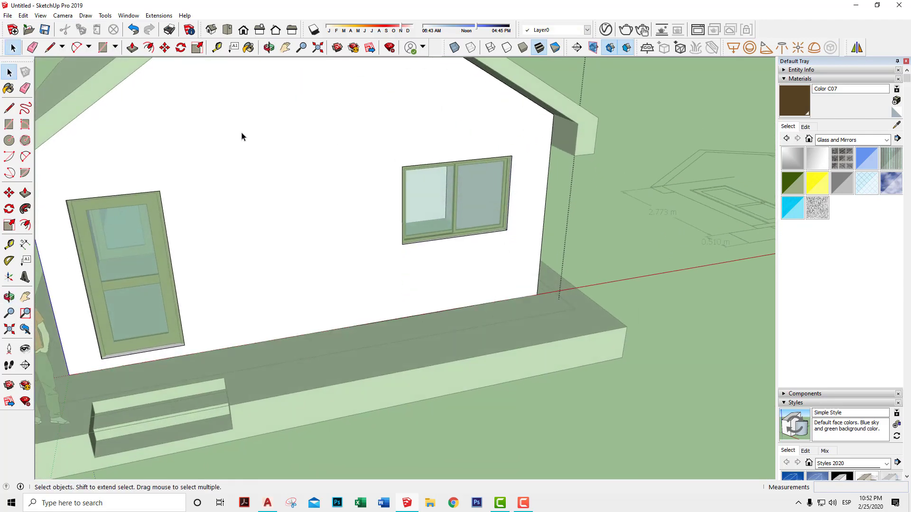
left_click(638, 111)
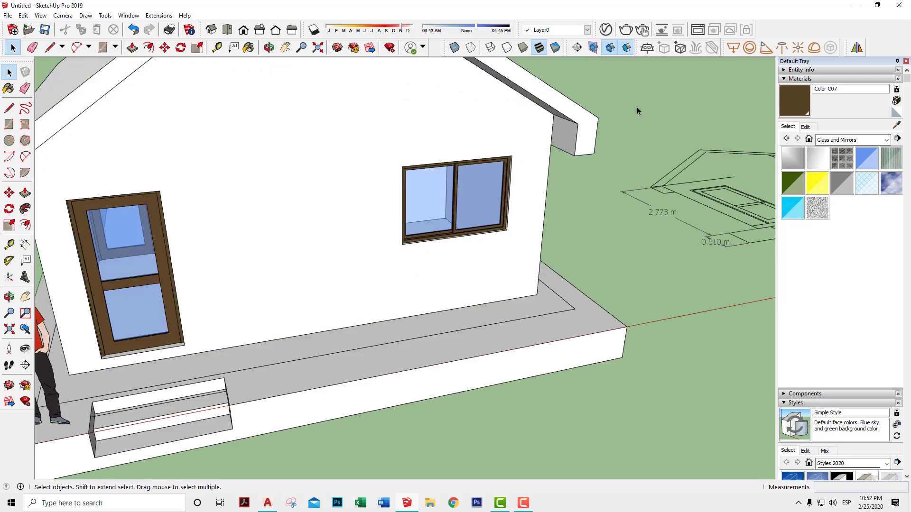
left_click(572, 114)
right_click(572, 114)
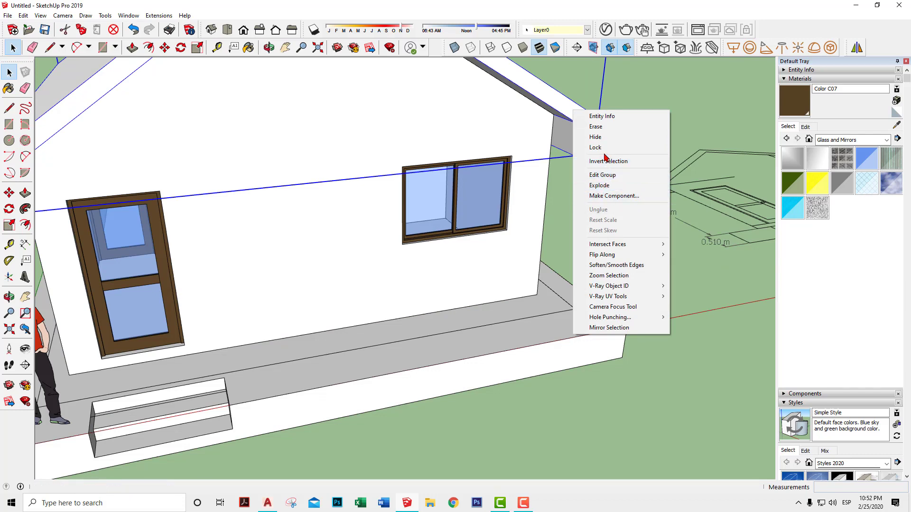
left_click(595, 137)
mouse_move(532, 183)
middle_mouse_down()
mouse_move(543, 264)
mouse_move(447, 199)
middle_mouse_up()
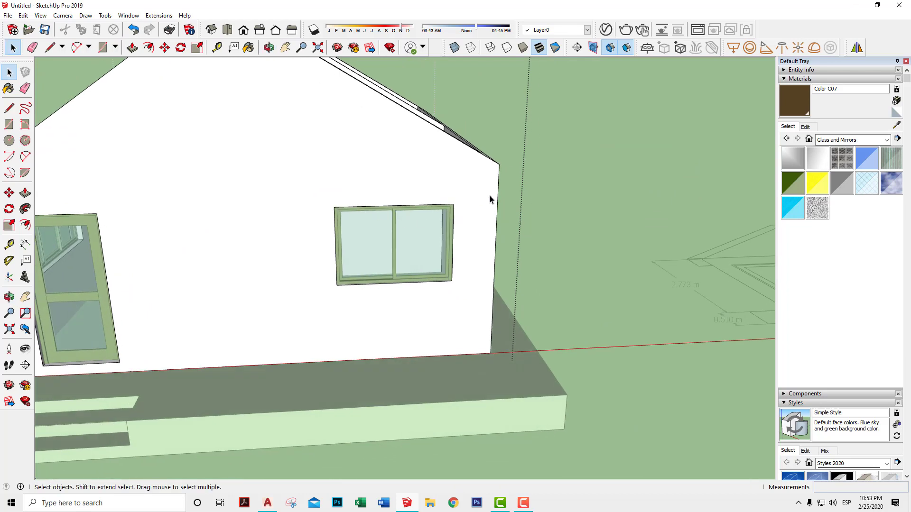
left_click(520, 369)
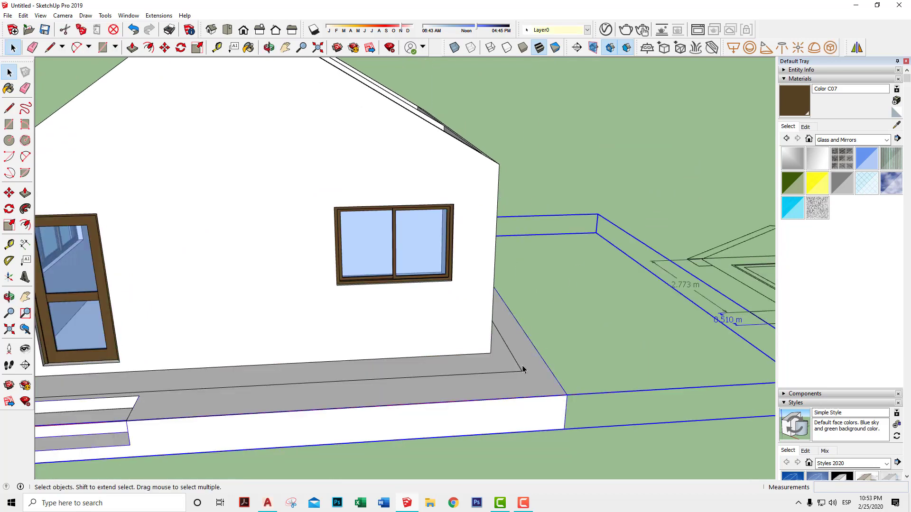
right_click(522, 369)
left_click(548, 168)
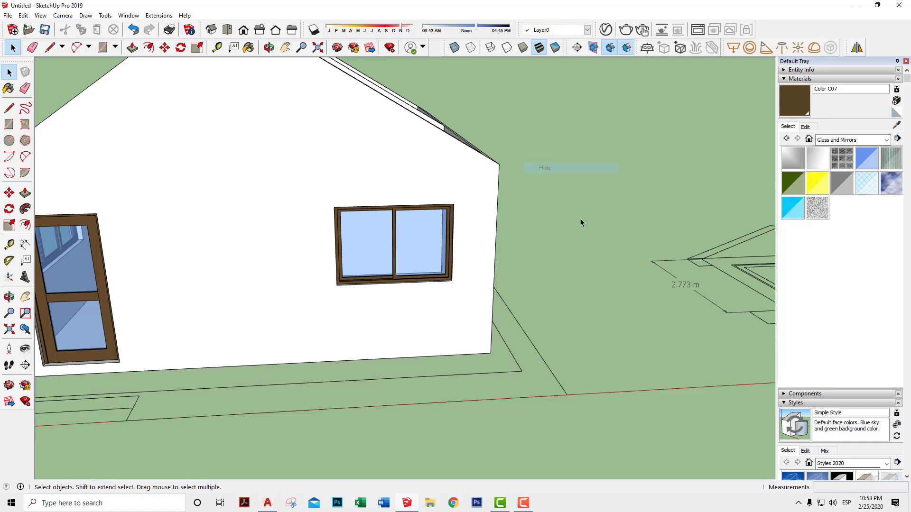
middle_click_drag(413, 245, 405, 243)
double_click(468, 238)
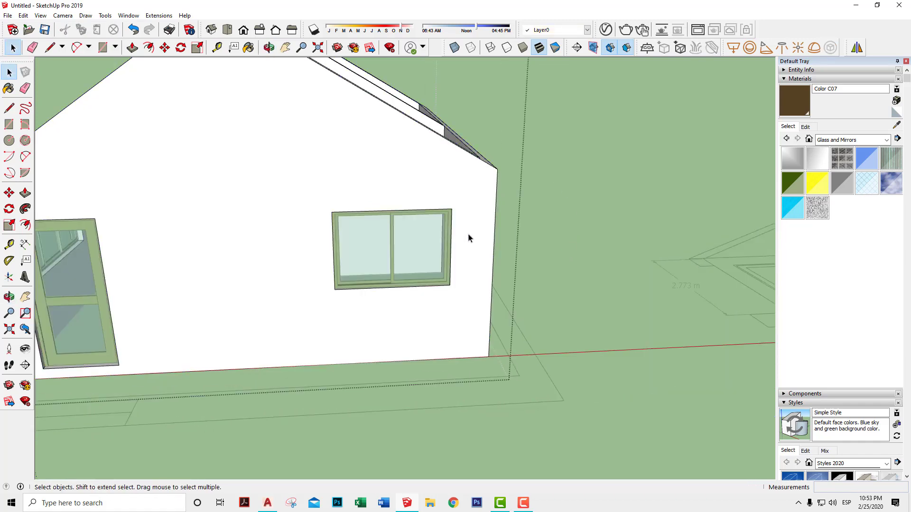
Draw four vertical edges from the window's corners, two up to the roof and two down to the ground
left_click(10, 109)
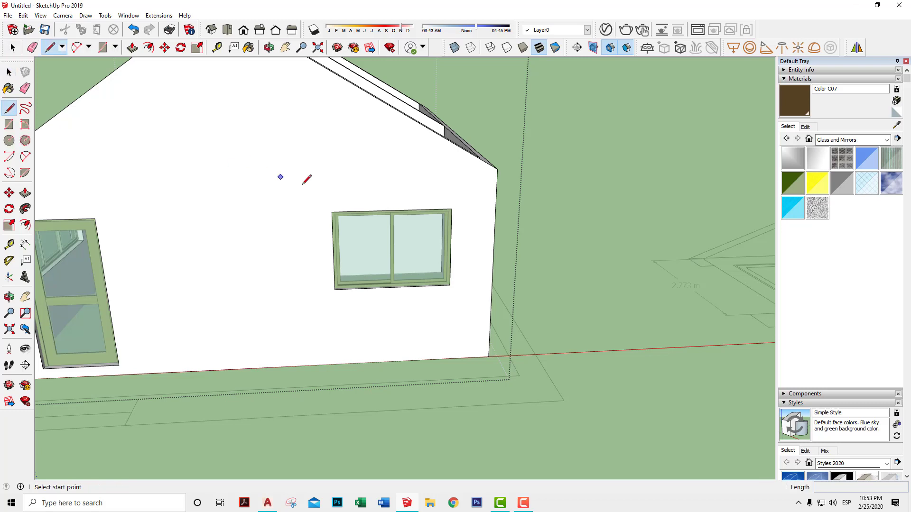
left_click(331, 212)
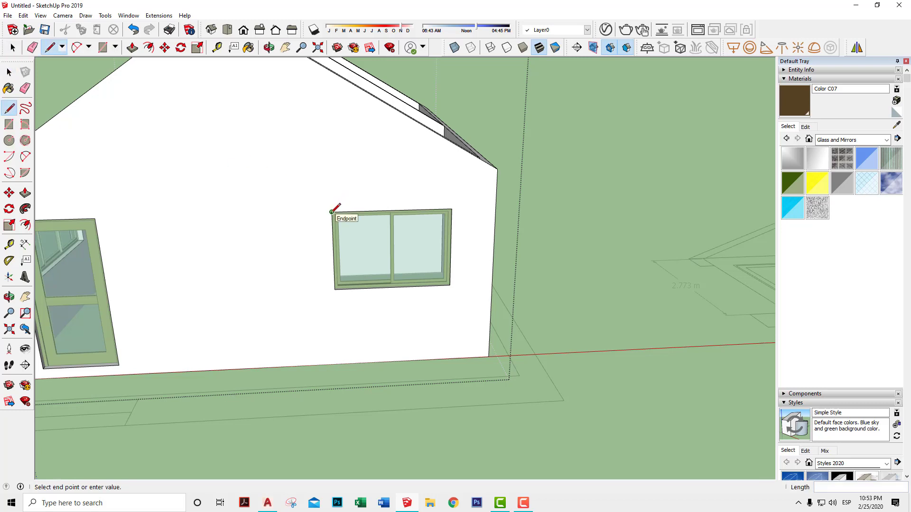
left_click(326, 68)
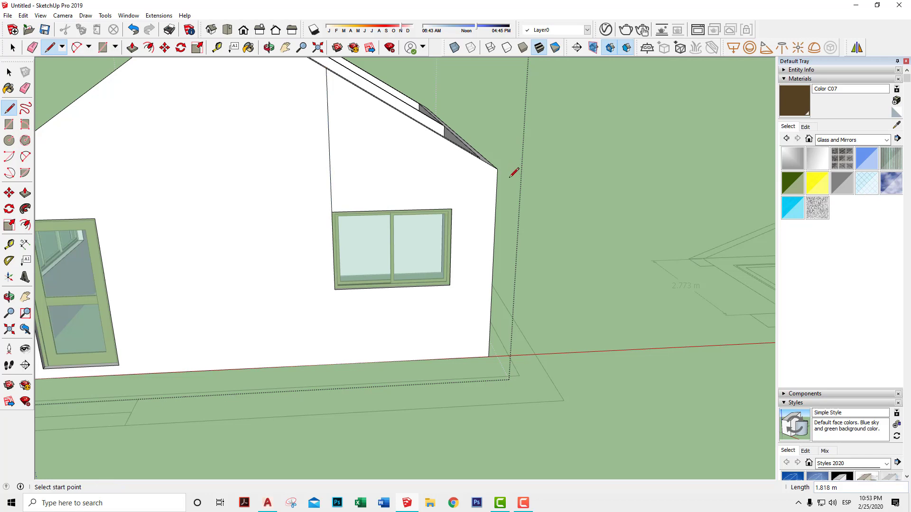
left_click(451, 209)
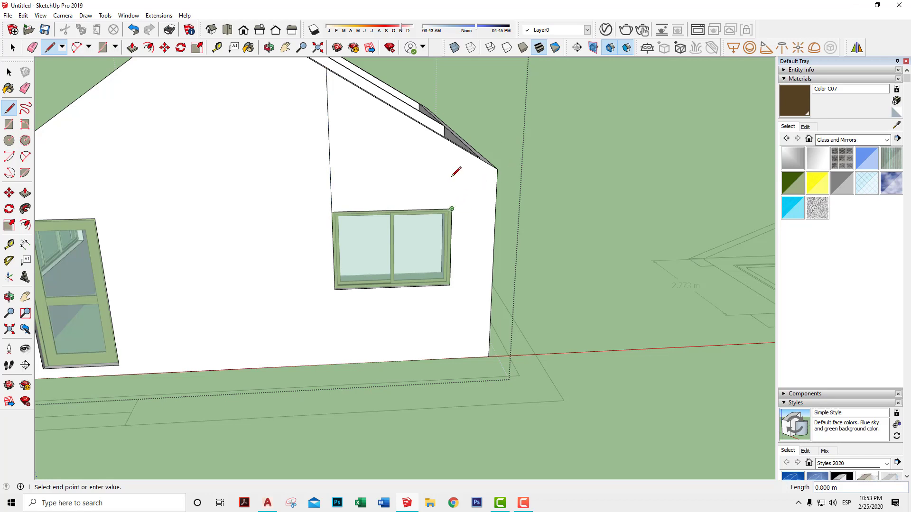
left_click(452, 141)
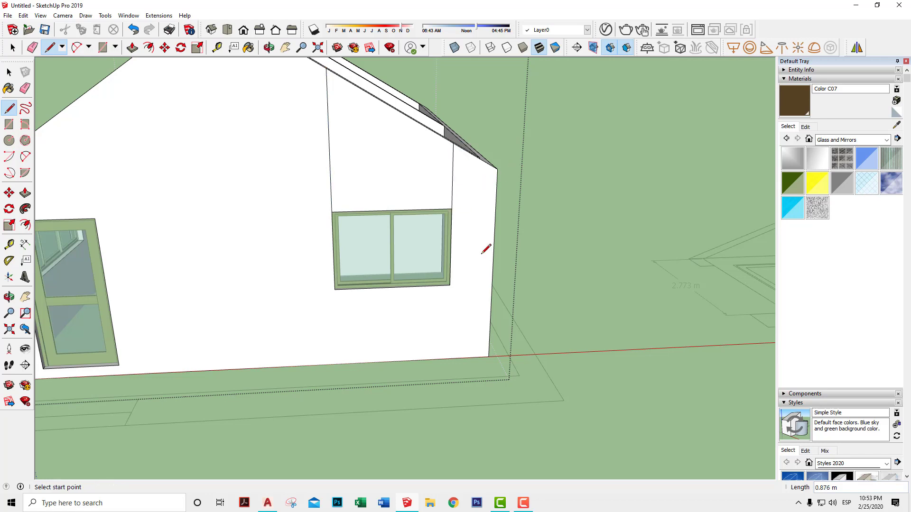
left_click(334, 290)
left_click(338, 365)
left_click(450, 285)
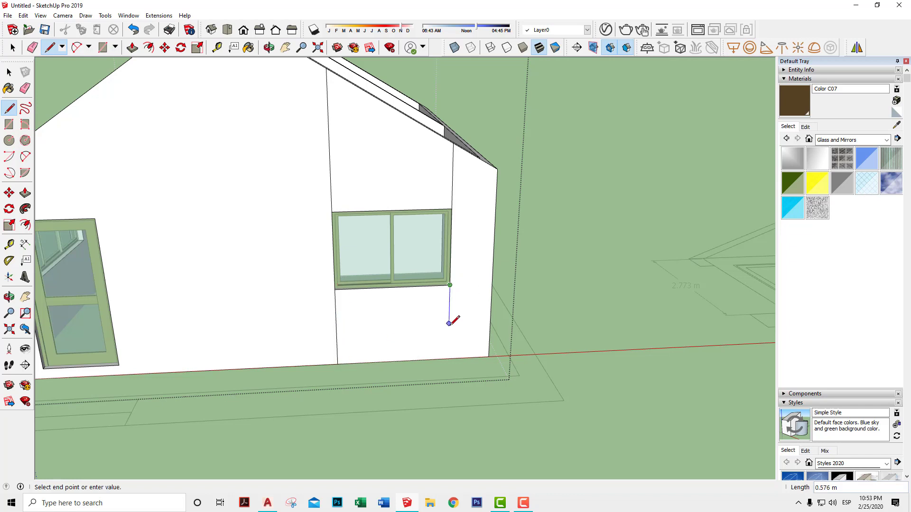
left_click(448, 358)
key("space")
Try recessing the panel above the window with Push/Pull, then undo it
left_click(378, 178)
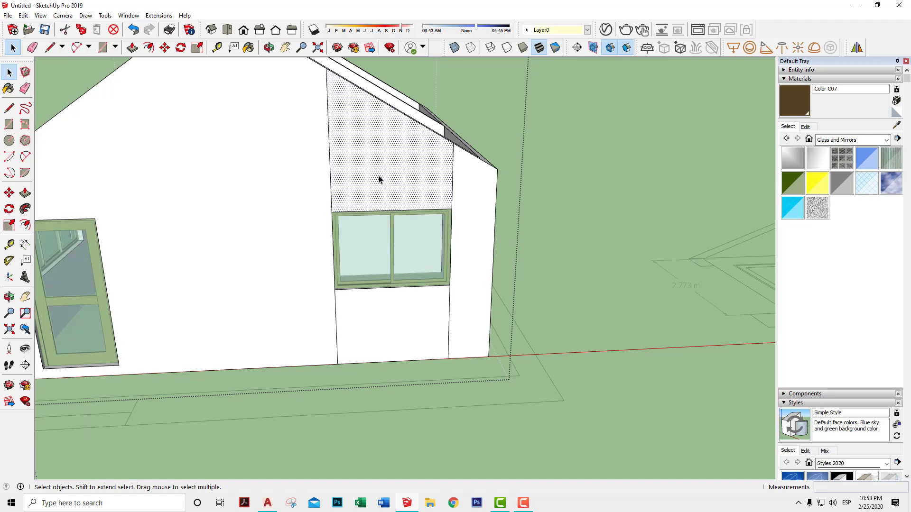
middle_click_drag(378, 179, 421, 223)
scroll(422, 223, "up", 2)
key("p")
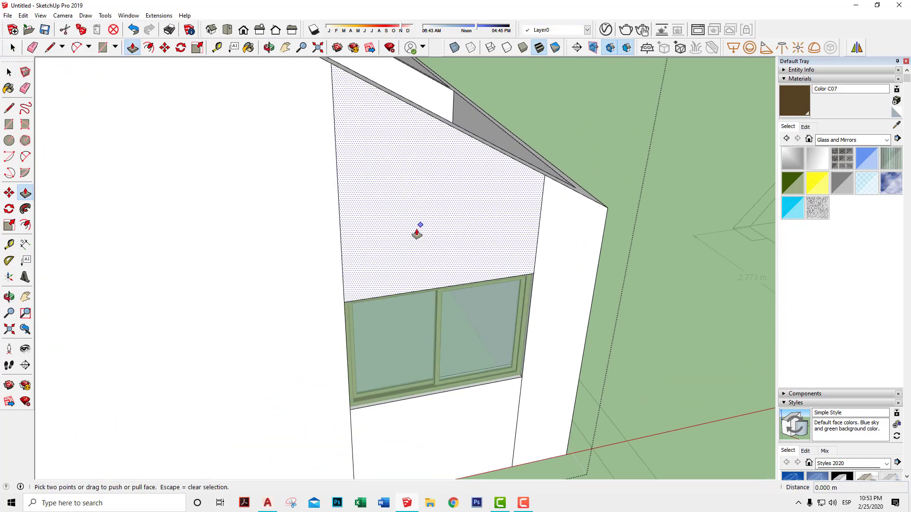
left_click(417, 232)
left_click(416, 236)
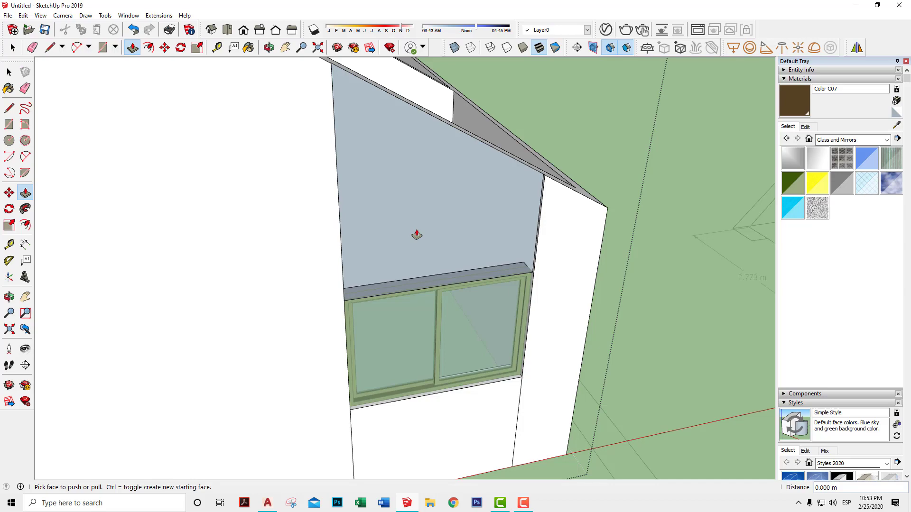
key("ctrl+z")
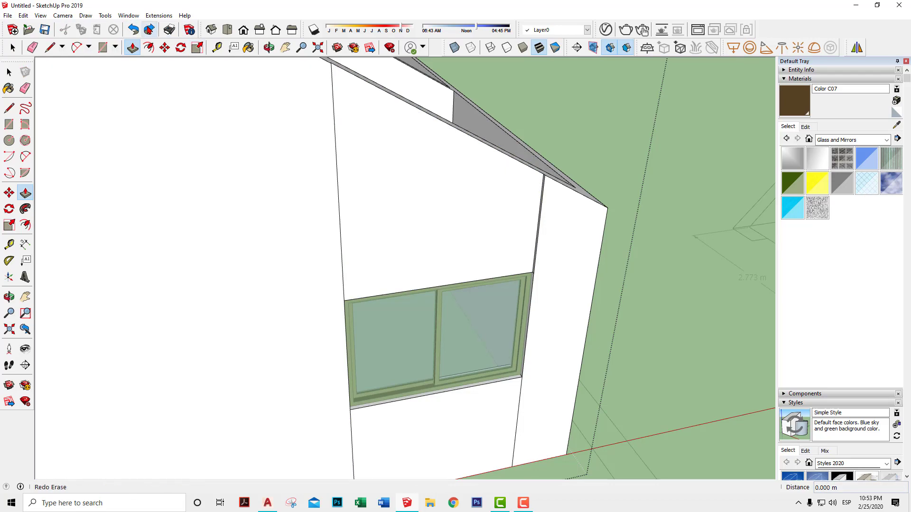
Retry pushing the upper panel back 0.030 m, then undo the trial pushes
left_click(442, 227)
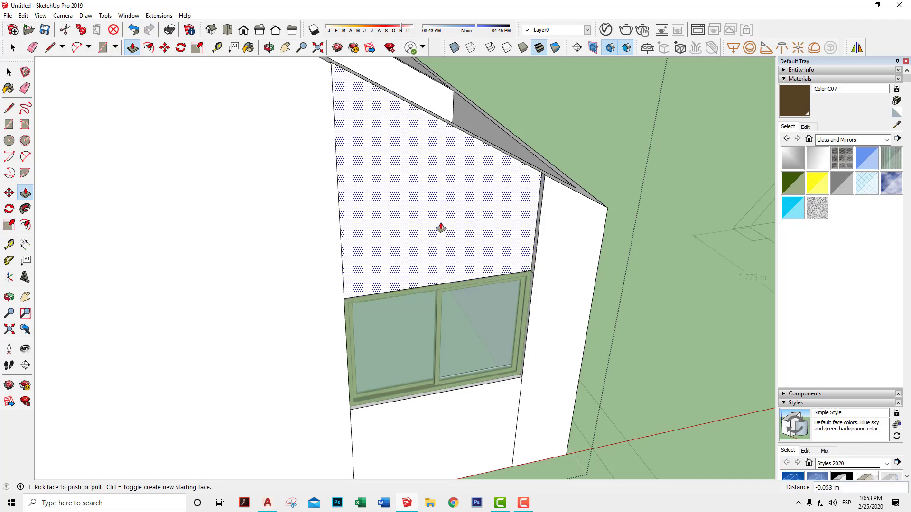
left_click(441, 225)
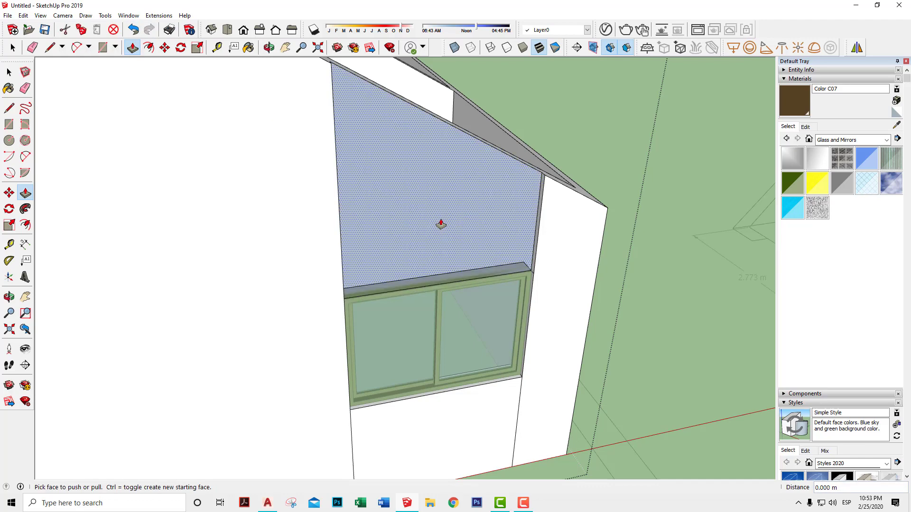
left_click(133, 29)
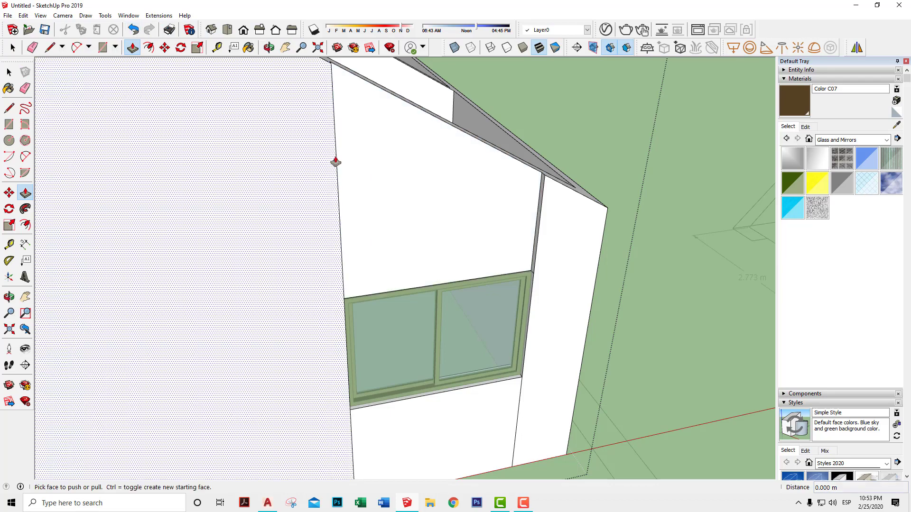
left_click(133, 29)
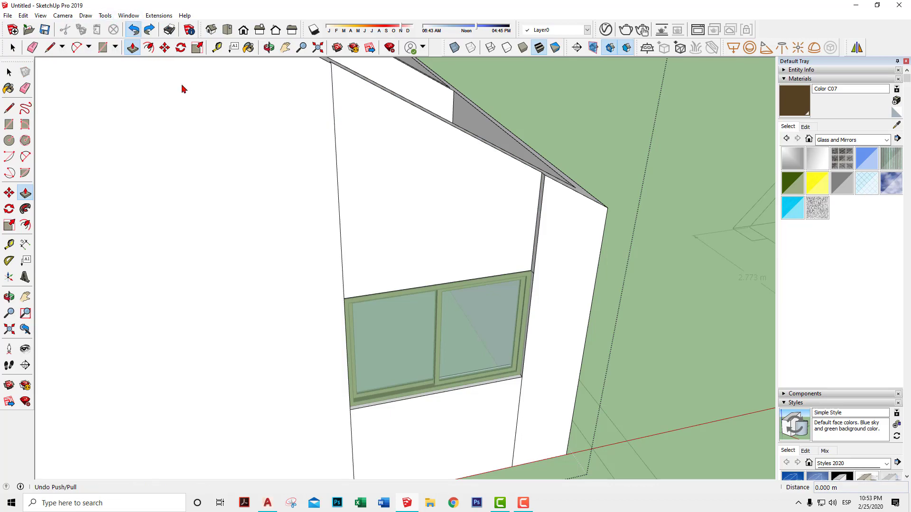
left_click(462, 241)
left_click(461, 240)
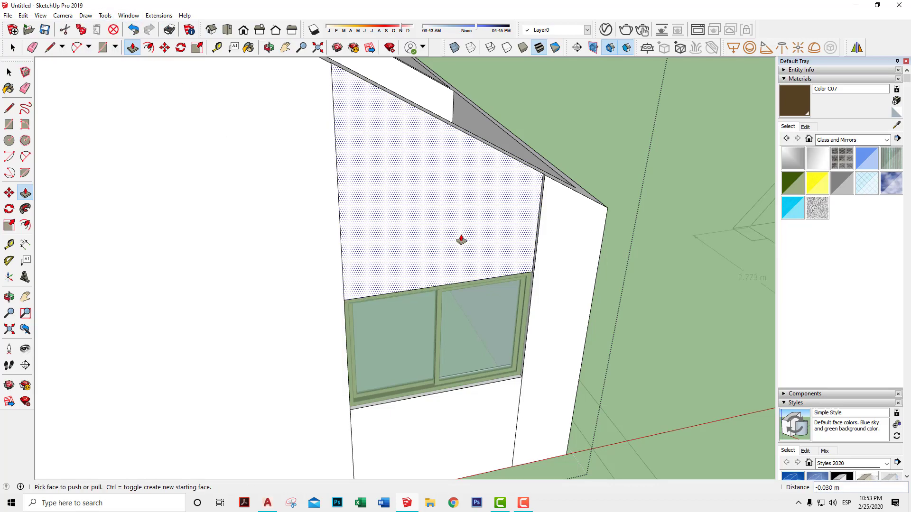
left_click(461, 240)
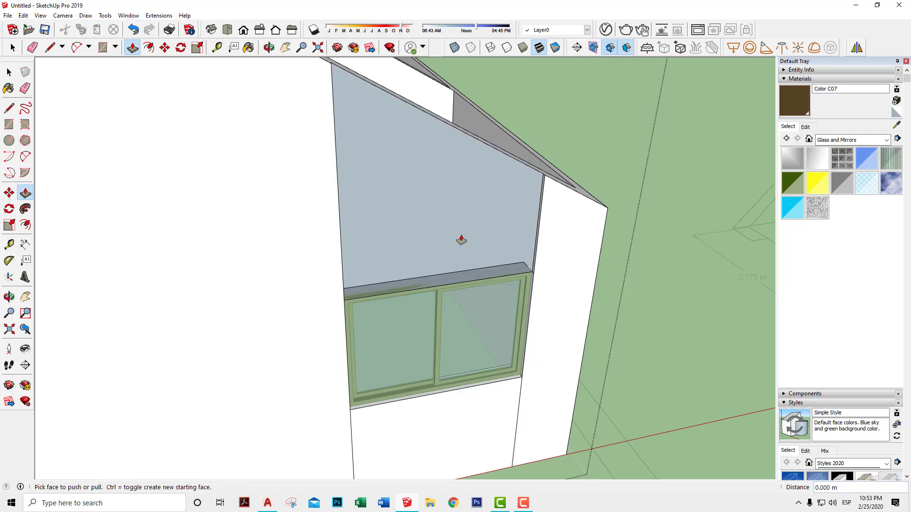
left_click(133, 30)
Start a small push on the upper panel and view the wall below the window
scroll(529, 266, "up", 2)
scroll(529, 266, "up", 1)
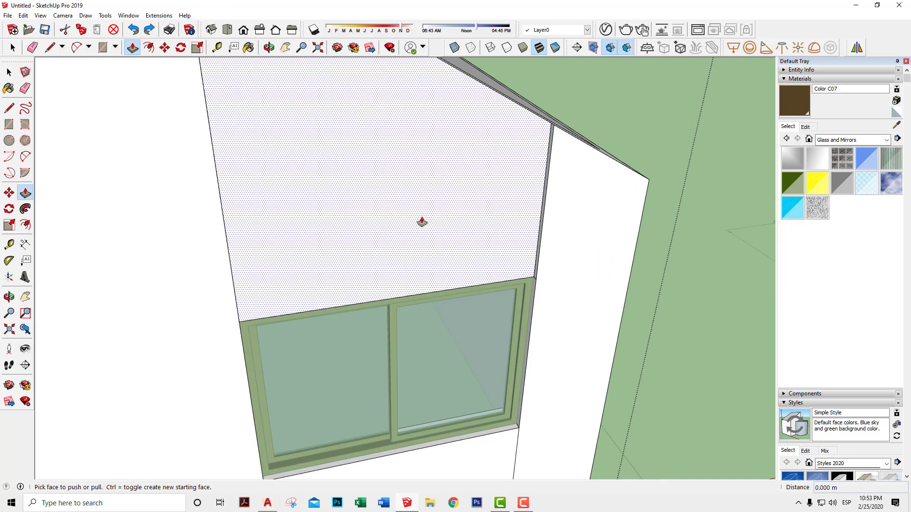
scroll(522, 269, "up", 2)
left_click(522, 276)
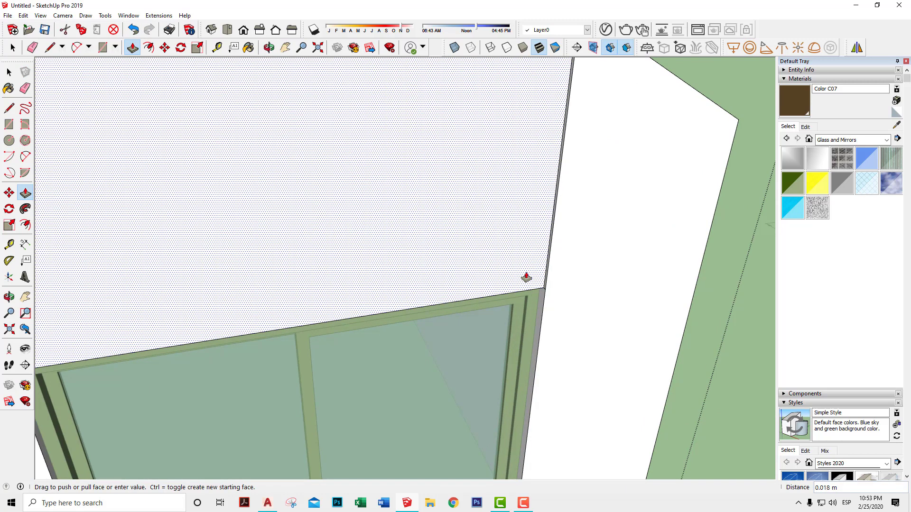
mouse_move(539, 281)
middle_mouse_down()
mouse_move(594, 435)
mouse_move(470, 346)
middle_mouse_up()
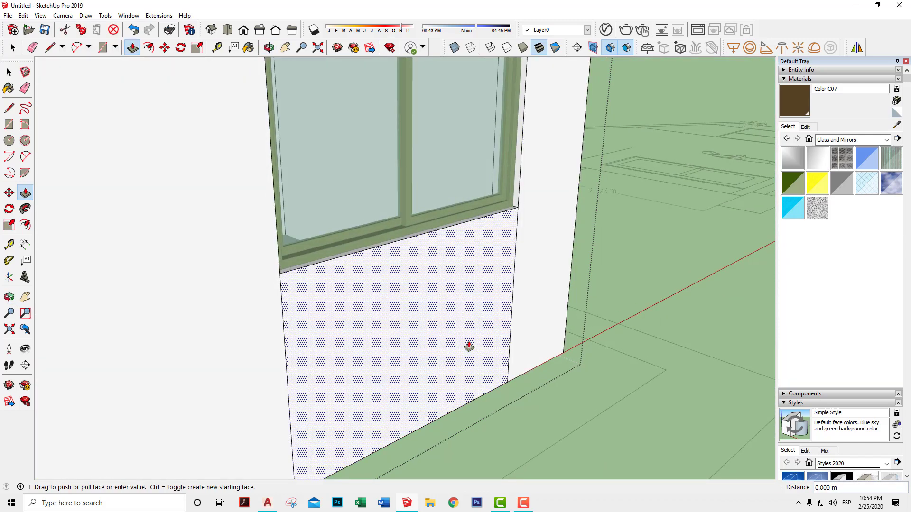
Finish the upper panel push, then try and undo pushes on the lower panel
left_click(469, 346)
left_click(469, 345)
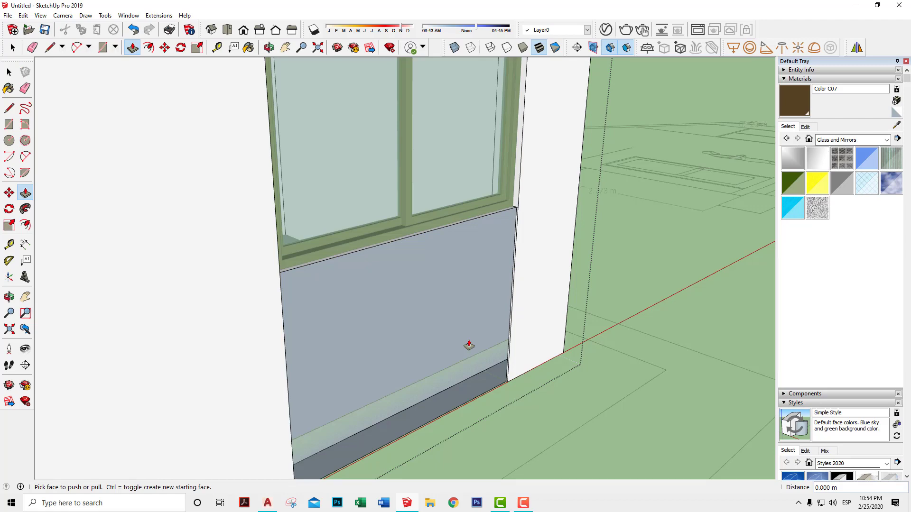
left_click(134, 29)
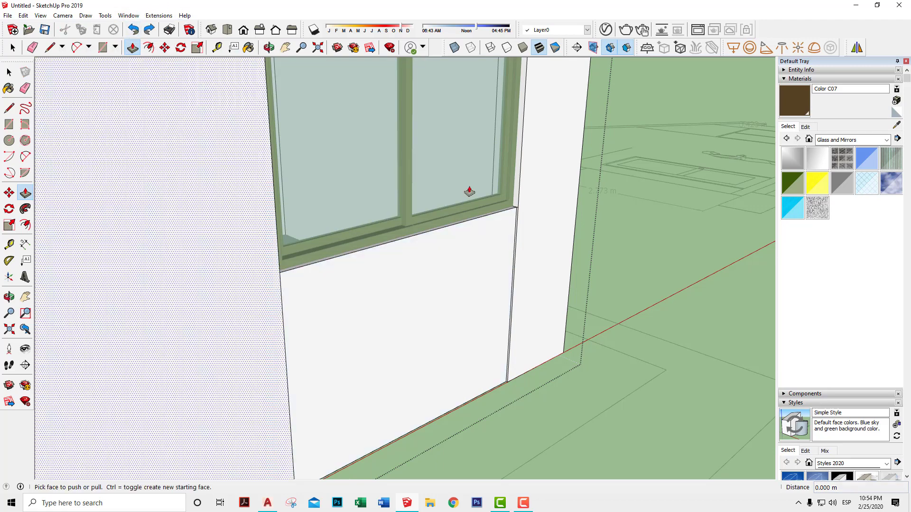
mouse_move(469, 192)
middle_mouse_down()
mouse_move(593, 291)
mouse_move(574, 398)
mouse_move(528, 360)
middle_mouse_up()
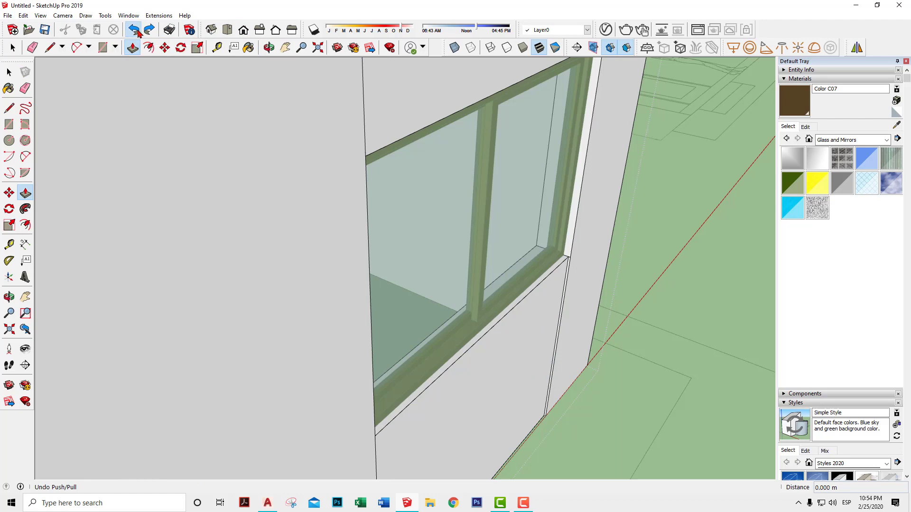
left_click(134, 30)
scroll(569, 307, "up", 3)
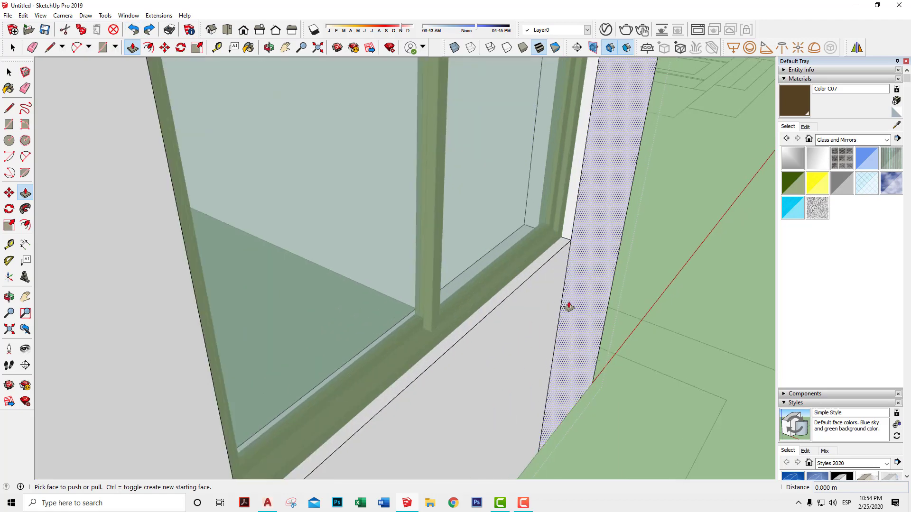
scroll(553, 252, "up", 2)
Offset the panel below the window by 0.015 m after one more undone trial
left_click(559, 263)
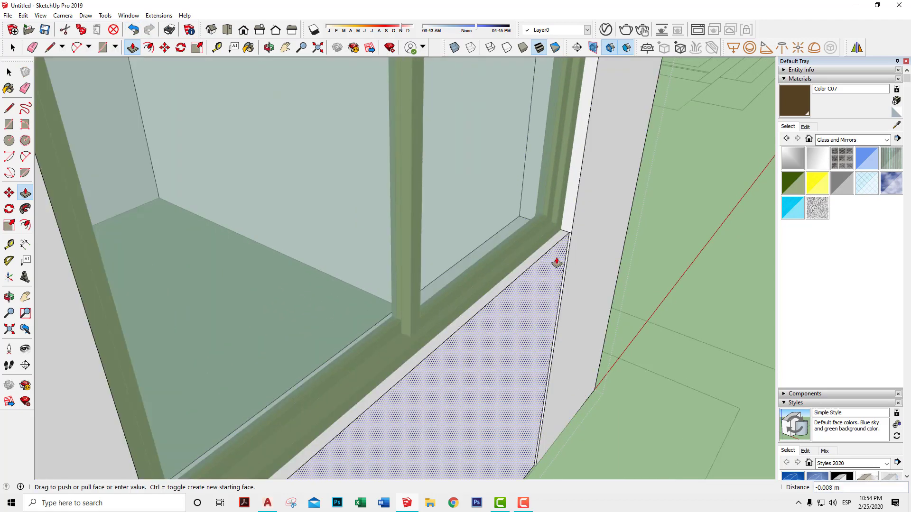
left_click(557, 262)
left_click(557, 262)
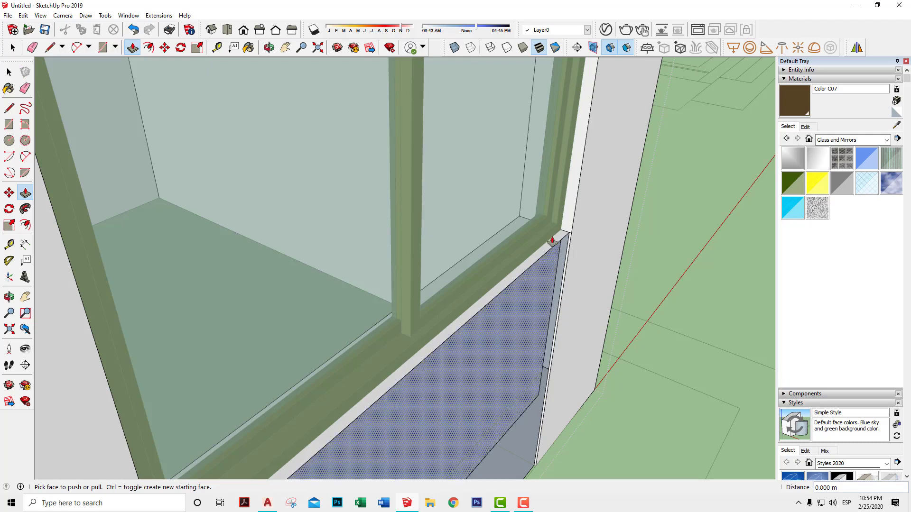
left_click(133, 29)
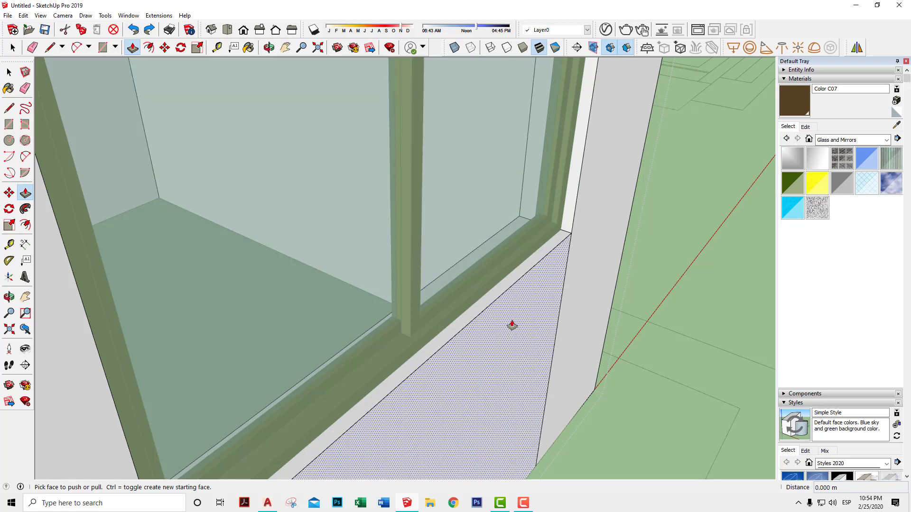
left_click(511, 326)
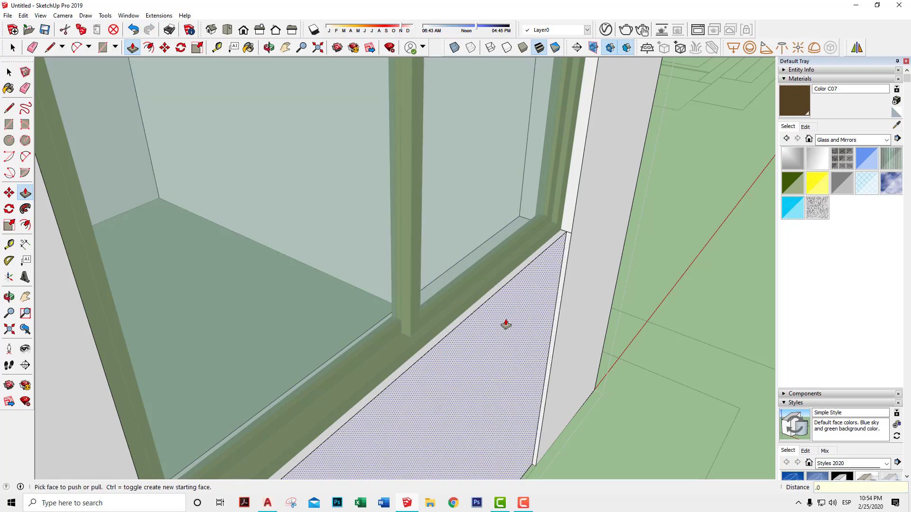
type("15")
key("Return")
scroll(642, 270, "down", 5)
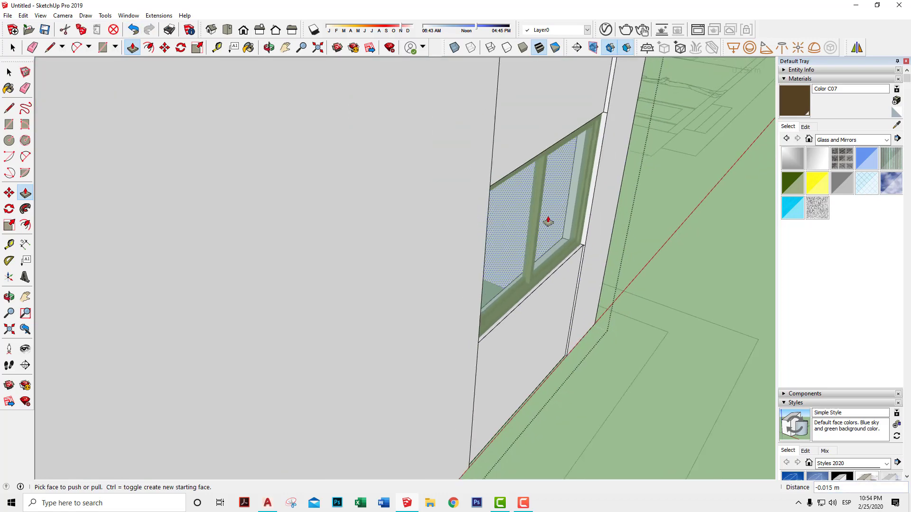
Repeat the 0.015 m offset on the panel above the window
middle_click_drag(545, 220, 481, 405)
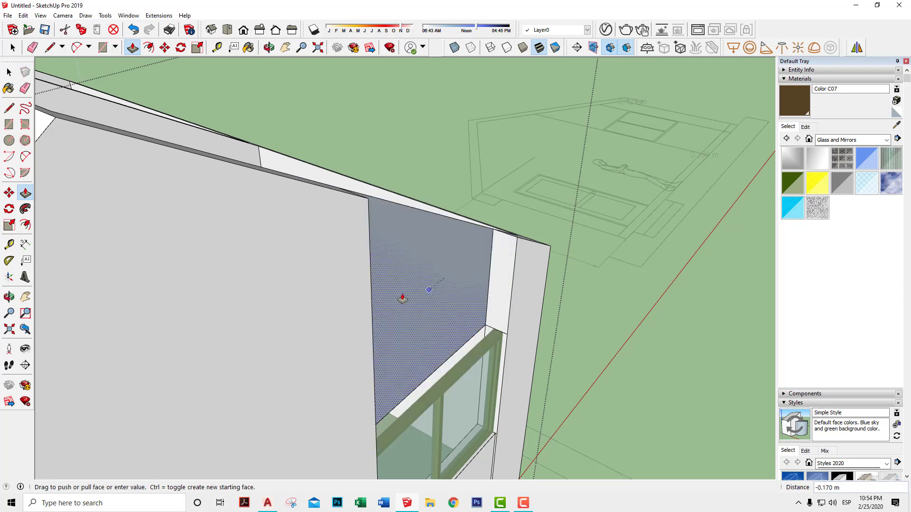
left_click(345, 307)
left_click(482, 319)
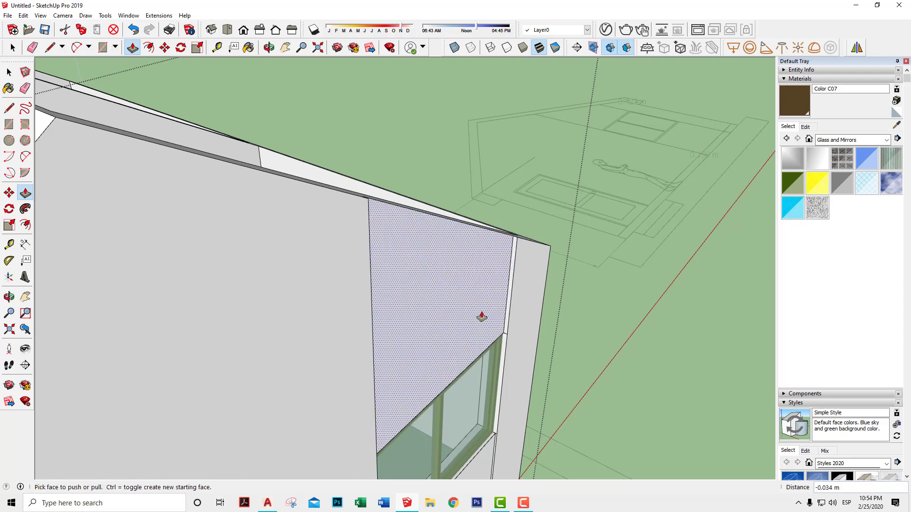
left_click(482, 311)
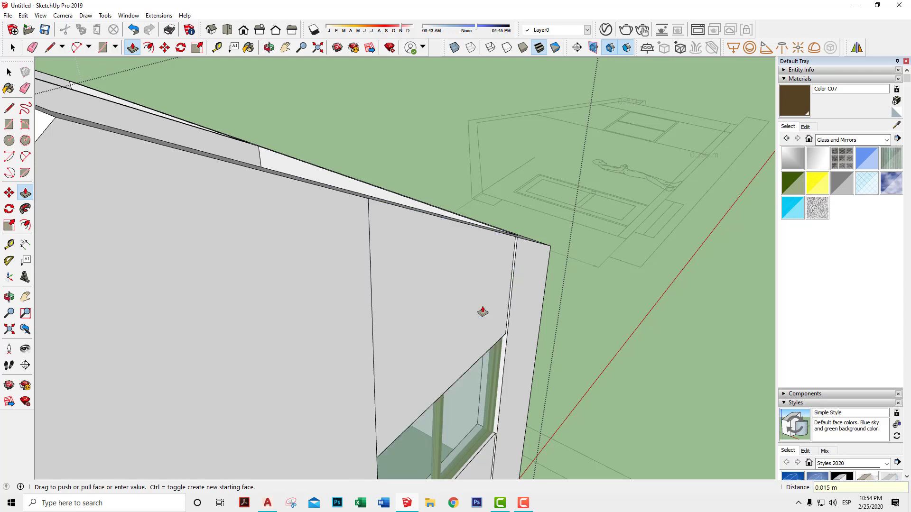
key("space")
scroll(483, 311, "down", 3)
mouse_move(530, 310)
middle_mouse_down()
mouse_move(505, 227)
mouse_move(383, 259)
mouse_move(578, 260)
mouse_move(458, 366)
middle_mouse_up()
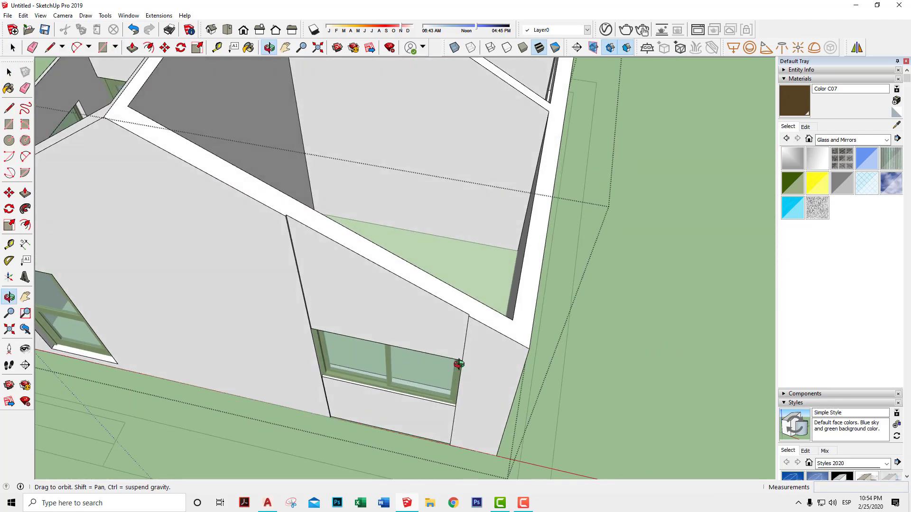
Paint the panels above and below the window with Tile Various Tan from the Tile library
left_click(885, 141)
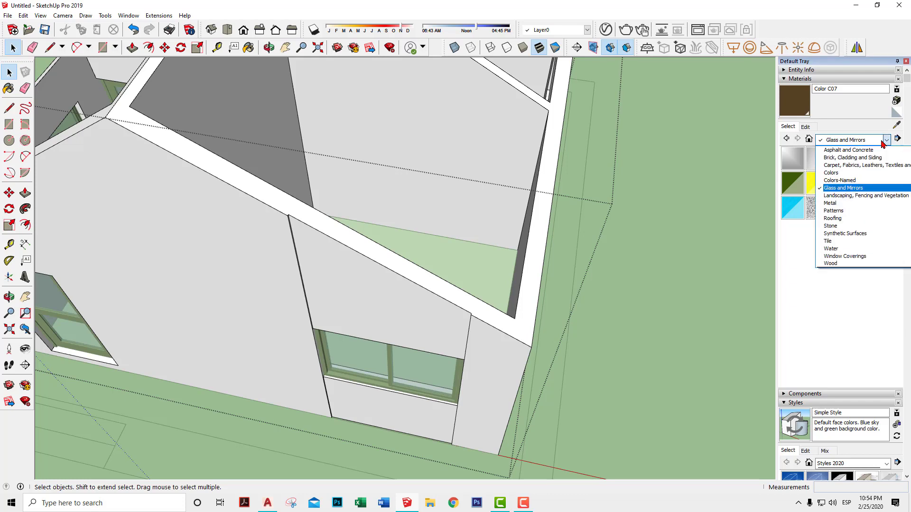
left_click(841, 242)
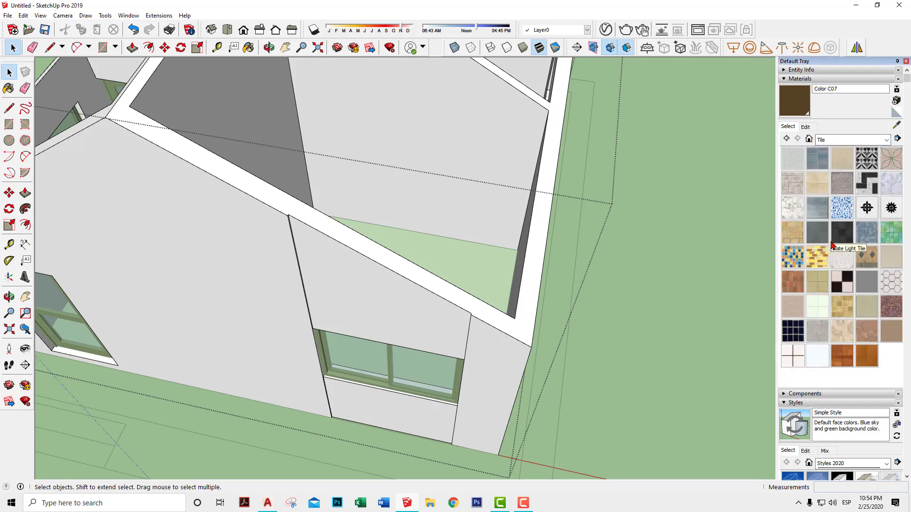
left_click(840, 331)
left_click(406, 308)
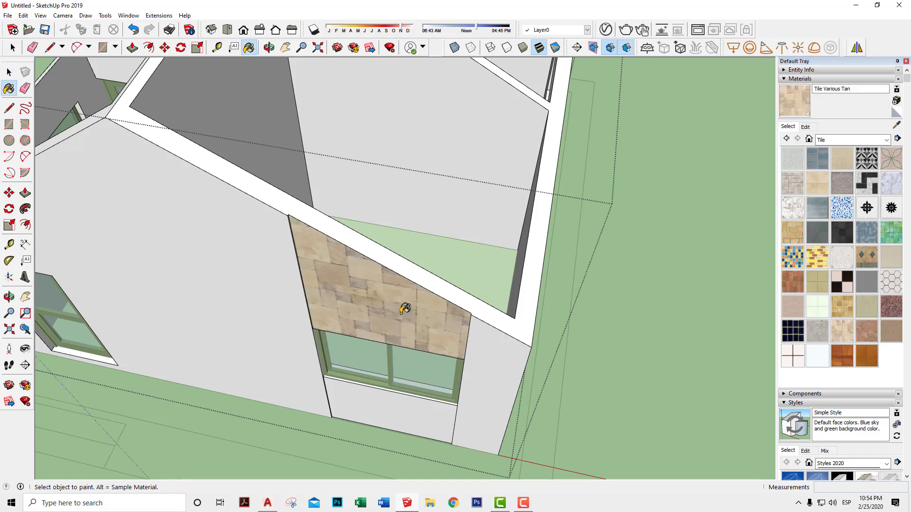
mouse_move(406, 309)
middle_mouse_down()
mouse_move(474, 184)
mouse_move(444, 406)
middle_mouse_up()
left_click(454, 342)
Orbit and zoom around the house to review the tiled gable wall and the long side
scroll(511, 234, "down", 5)
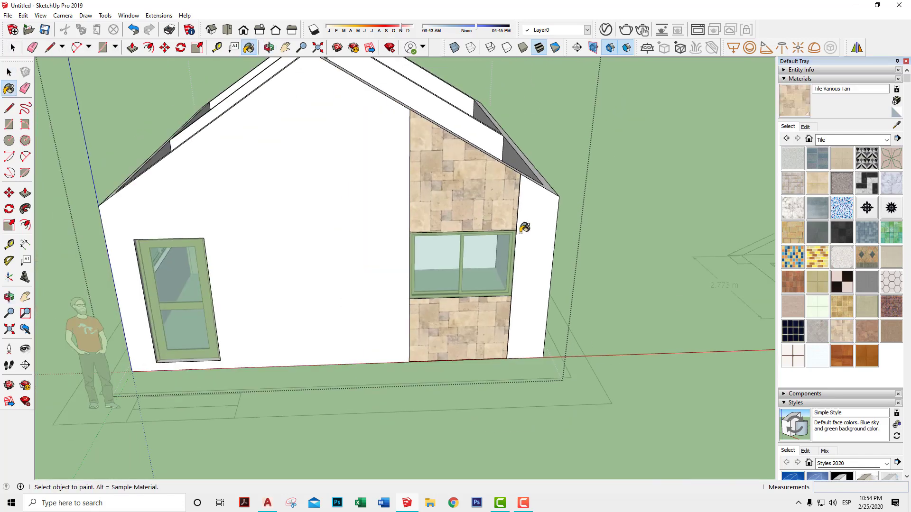
scroll(499, 227, "down", 3)
mouse_move(498, 228)
middle_mouse_down()
mouse_move(630, 189)
mouse_move(635, 166)
middle_mouse_up()
scroll(567, 164, "up", 4)
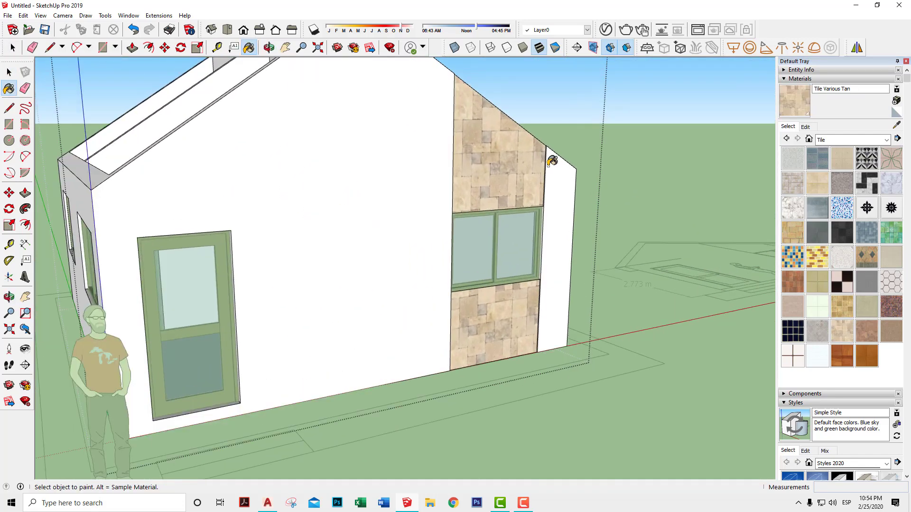
scroll(549, 157, "up", 3)
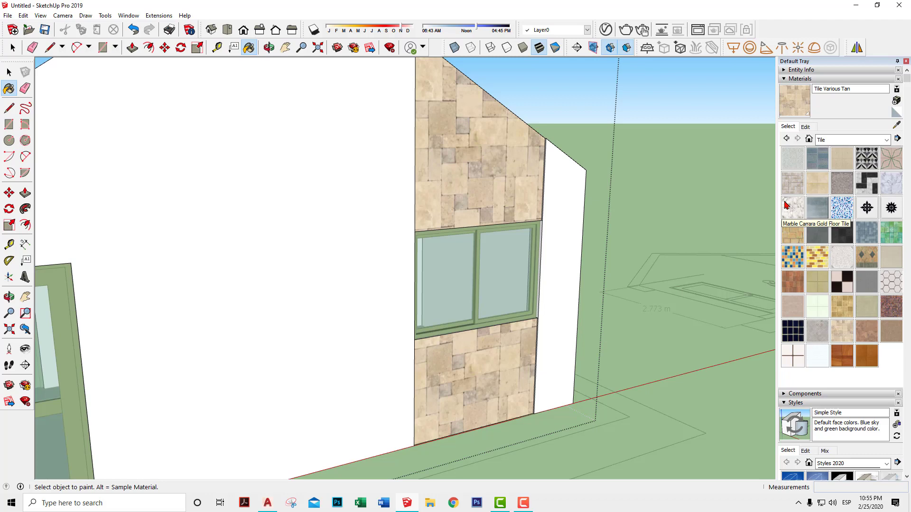
scroll(786, 205, "down", 2)
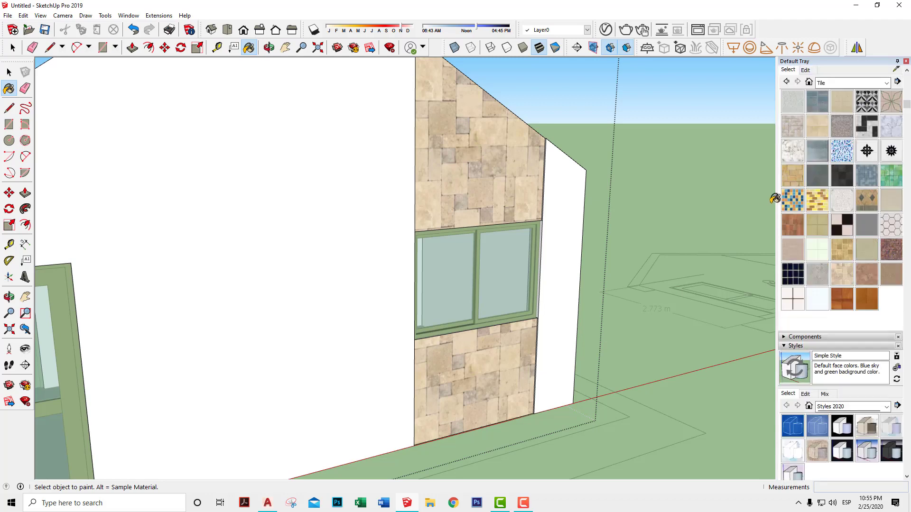
scroll(512, 212, "down", 3)
scroll(506, 212, "down", 3)
mouse_move(507, 212)
middle_mouse_down("shift")
mouse_move(545, 218)
mouse_move(458, 254)
mouse_move(610, 223)
mouse_move(442, 242)
middle_mouse_up("shift")
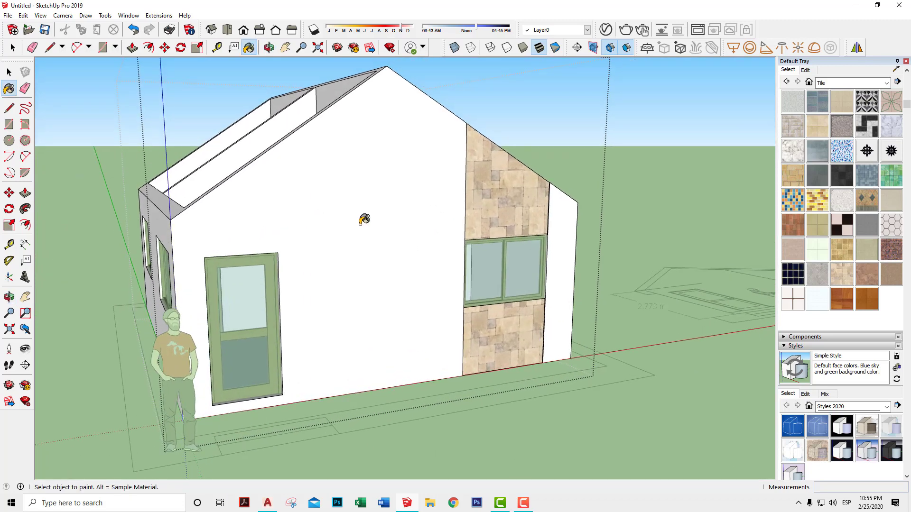
mouse_move(352, 232)
middle_mouse_down()
mouse_move(412, 215)
mouse_move(525, 214)
mouse_move(441, 318)
middle_mouse_up()
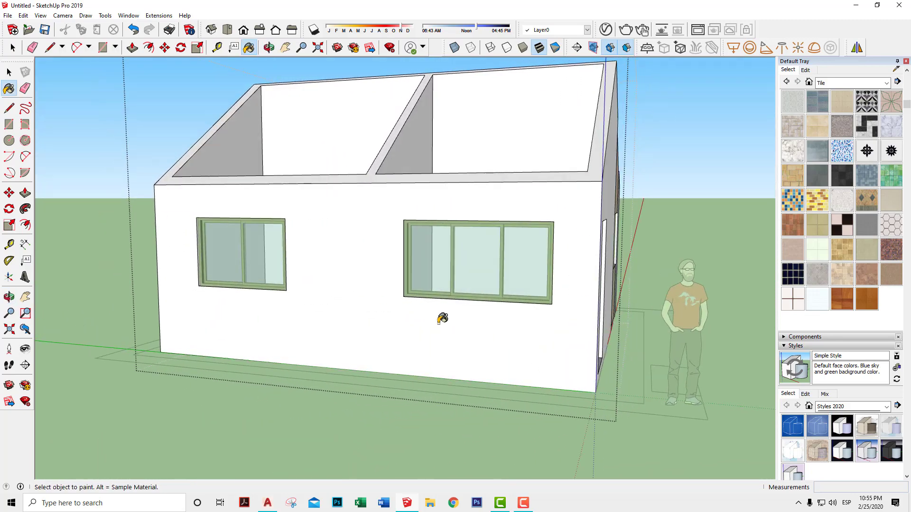
scroll(441, 318, "up", 3)
key("space")
scroll(486, 313, "up", 5)
Draw vertical edges from both long-side windows' bottom corners down to the wall base
scroll(487, 313, "up", 1)
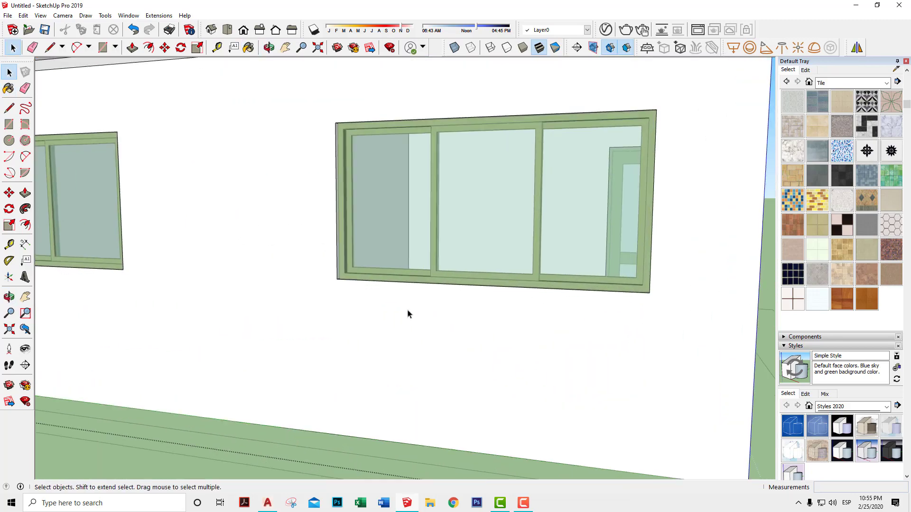
left_click(9, 108)
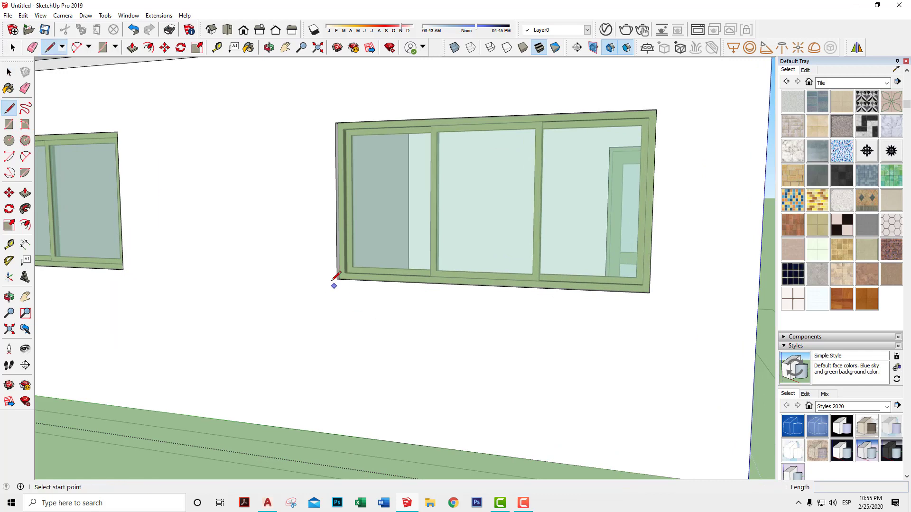
left_click(337, 279)
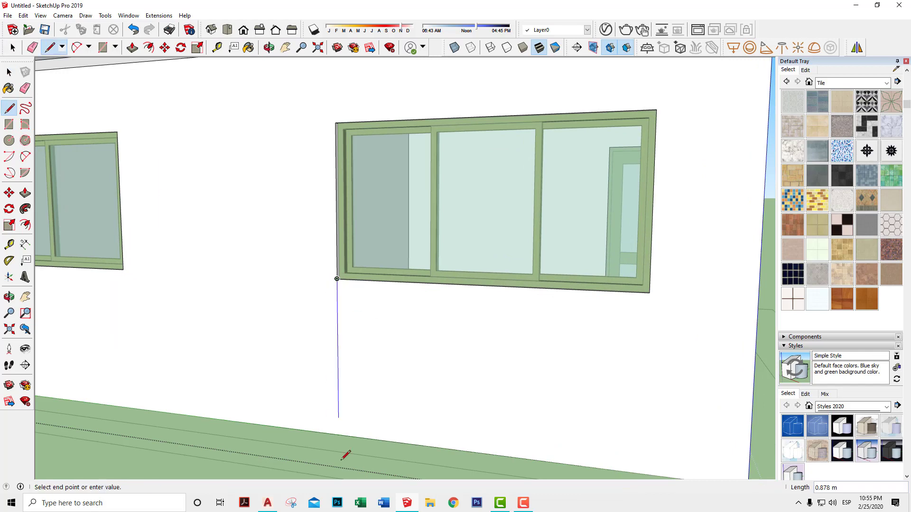
left_click(338, 434)
left_click(649, 292)
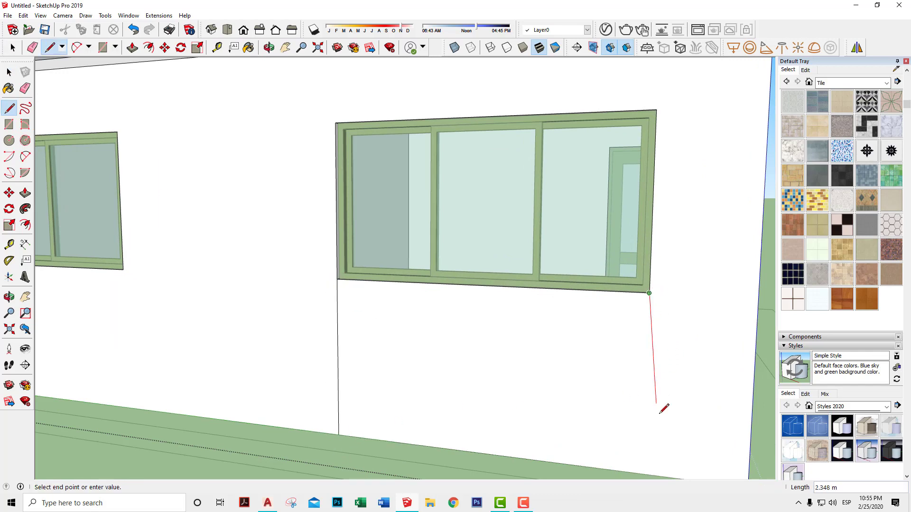
left_click(650, 468)
scroll(560, 387, "down", 2)
scroll(564, 383, "down", 1)
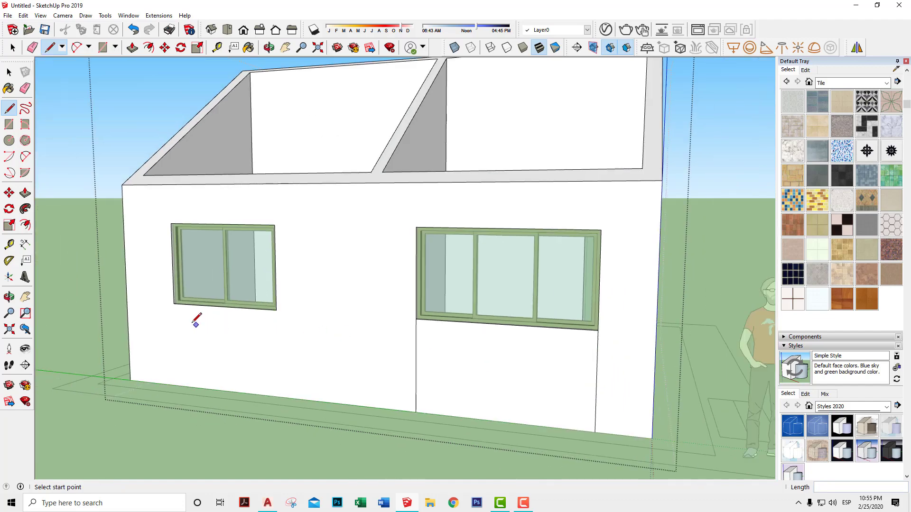
left_click(174, 305)
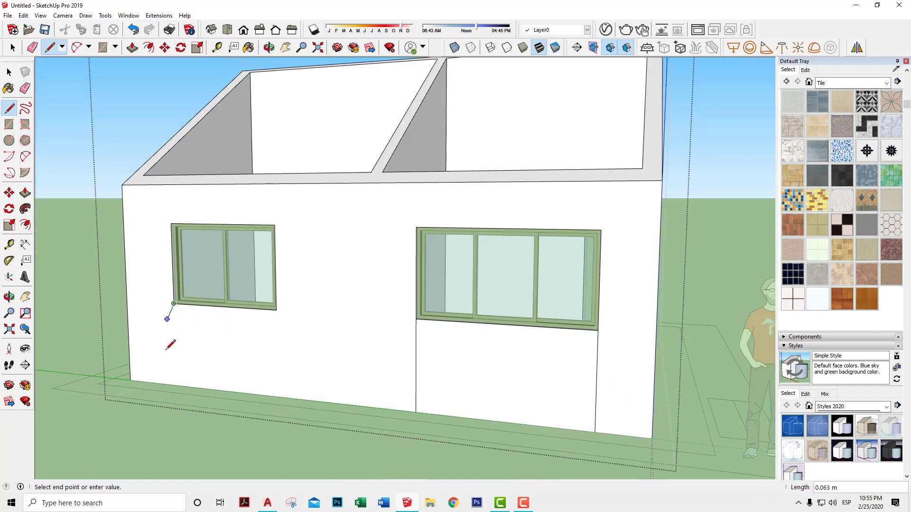
left_click(177, 385)
left_click(276, 310)
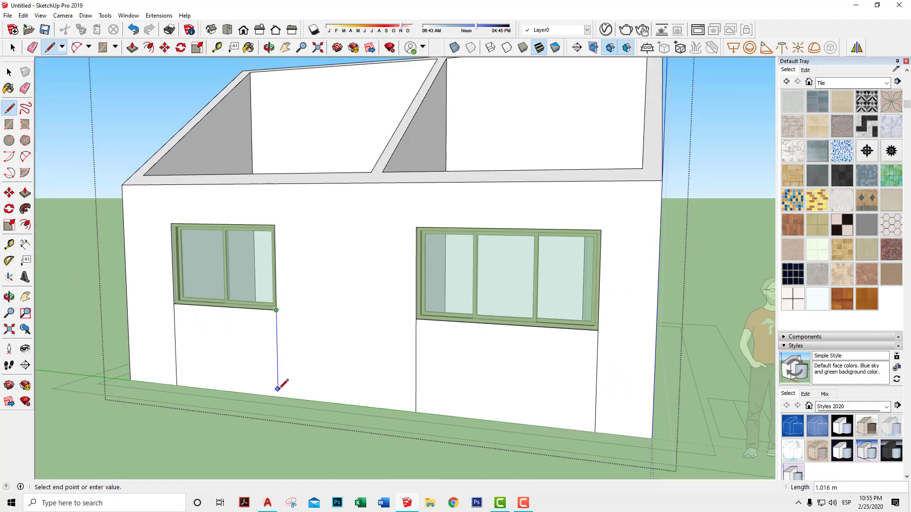
left_click(278, 396)
Push the new panels under the long-side windows slightly inward
key("p")
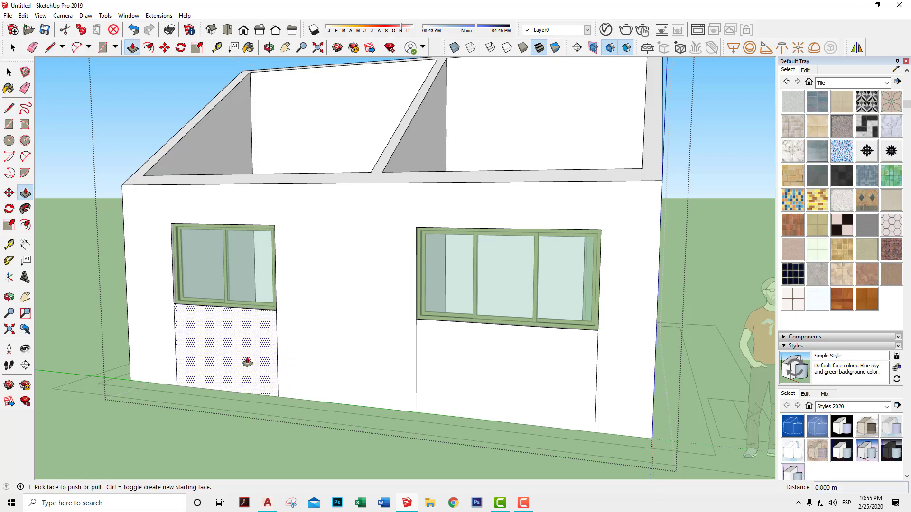
left_click(245, 361)
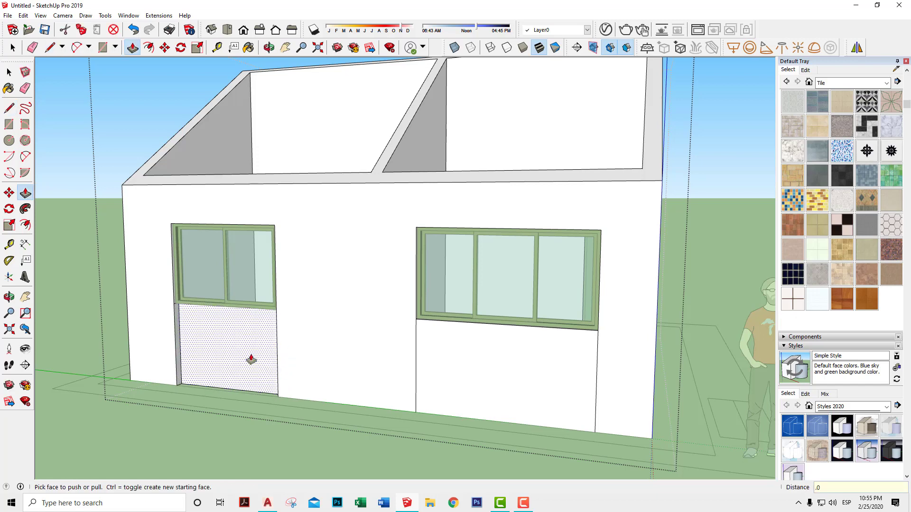
left_click(471, 392)
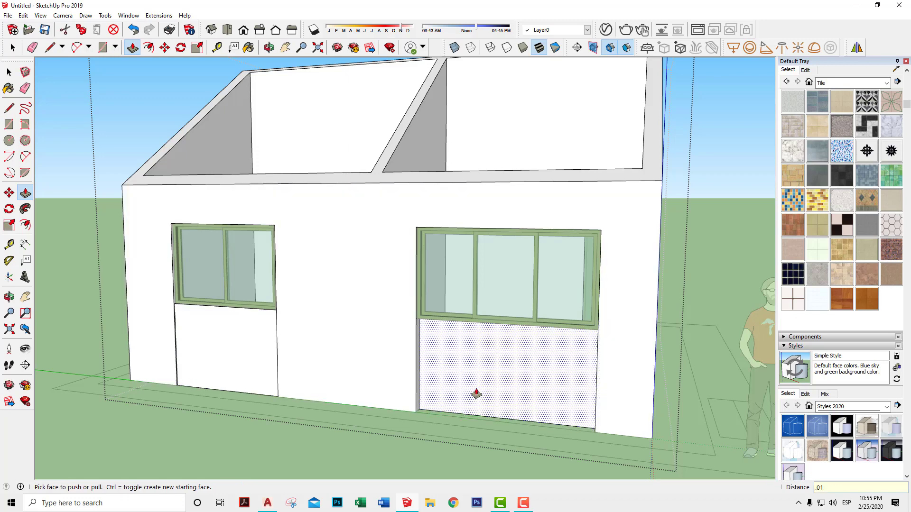
left_click(476, 394)
key("space")
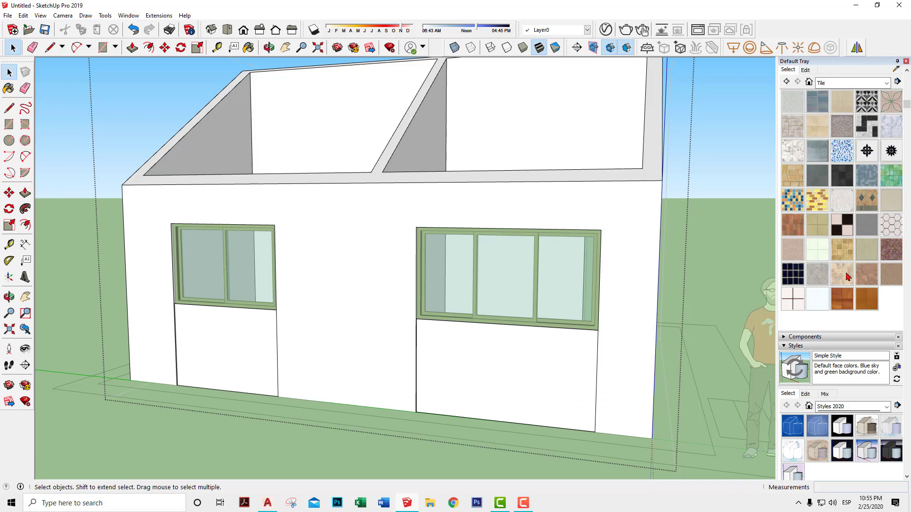
Paint both under-window panels on the long side with beige stone tile
left_click(844, 275)
left_click(523, 385)
left_click(212, 357)
key("space")
middle_click_drag(212, 357, 451, 312)
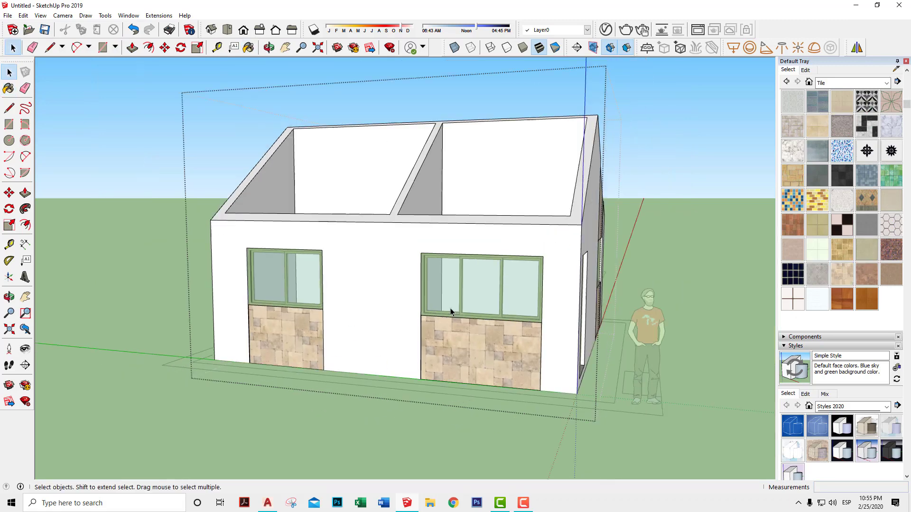
mouse_move(652, 248)
middle_mouse_down()
mouse_move(241, 276)
mouse_move(446, 304)
middle_mouse_up()
scroll(446, 304, "up", 2)
scroll(450, 308, "up", 3)
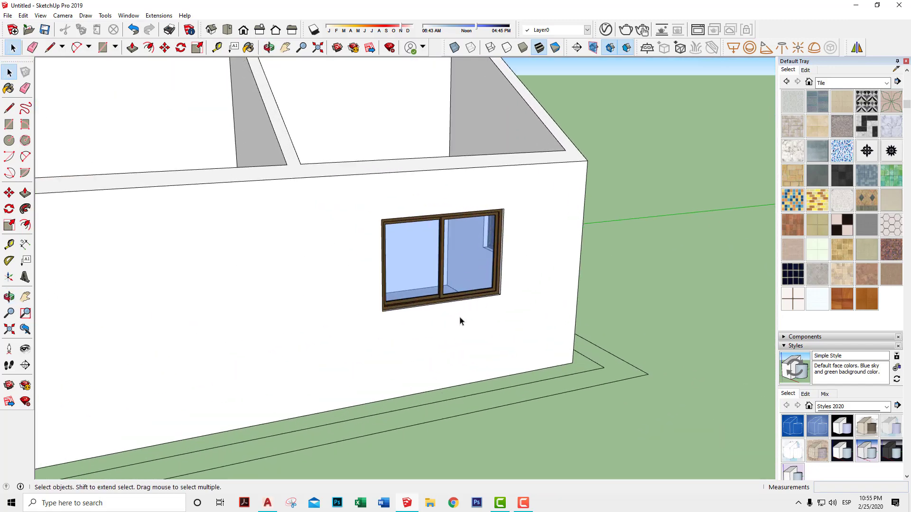
scroll(459, 321, "up", 3)
On the door gable end, split off the panel under the window and push it 0.015 m
left_click(9, 108)
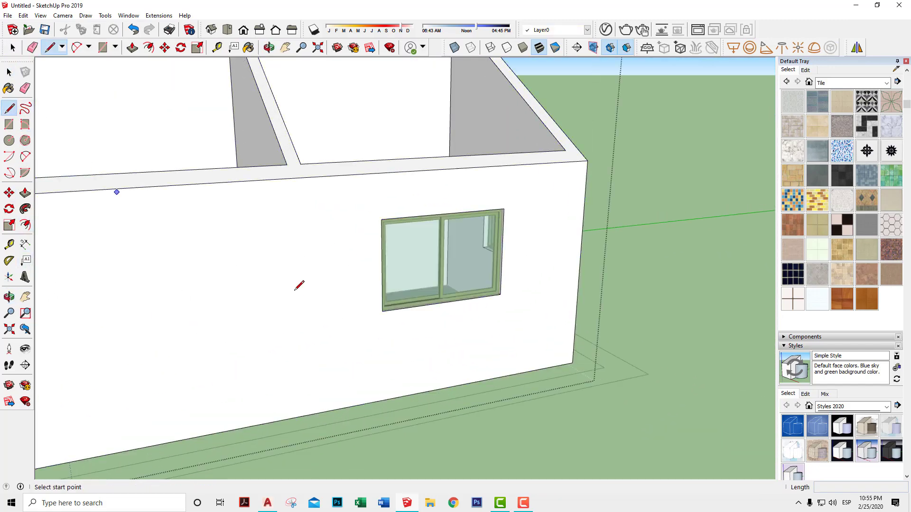
left_click(383, 400)
left_click(500, 295)
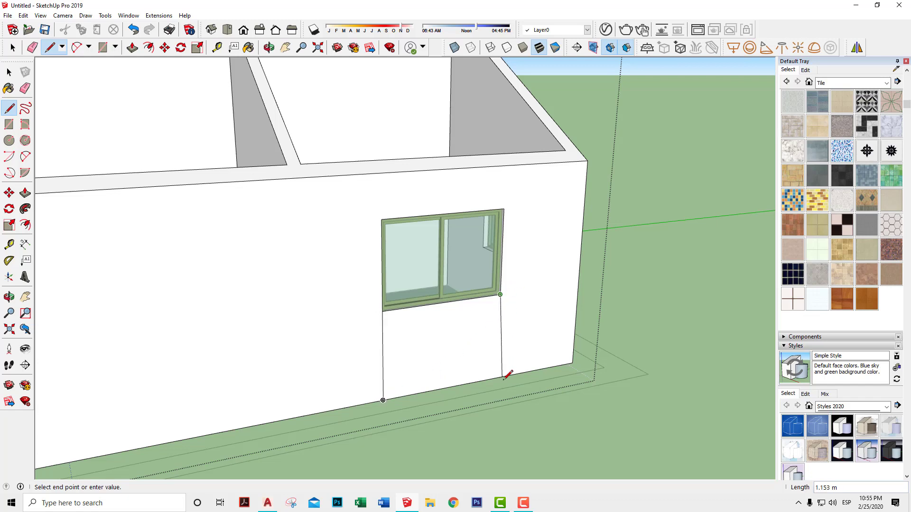
left_click(497, 378)
key("space")
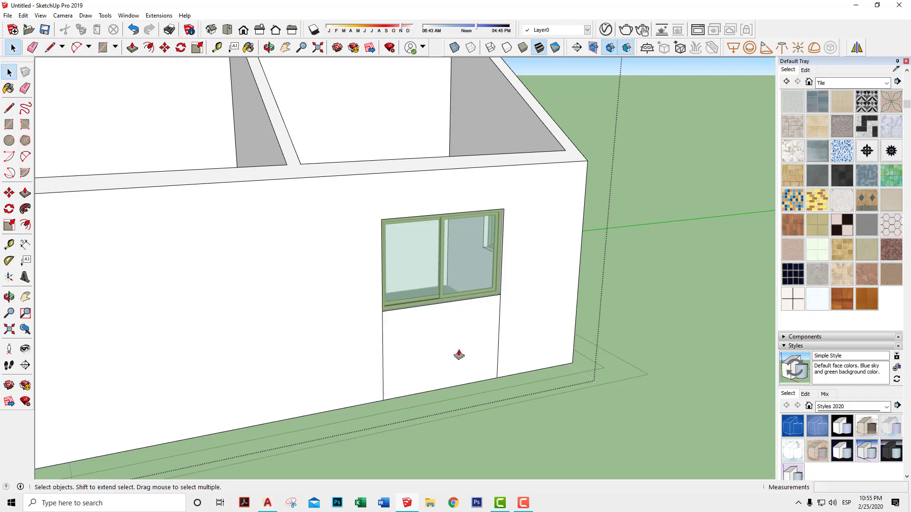
key("p")
left_click_drag(459, 354, 457, 347)
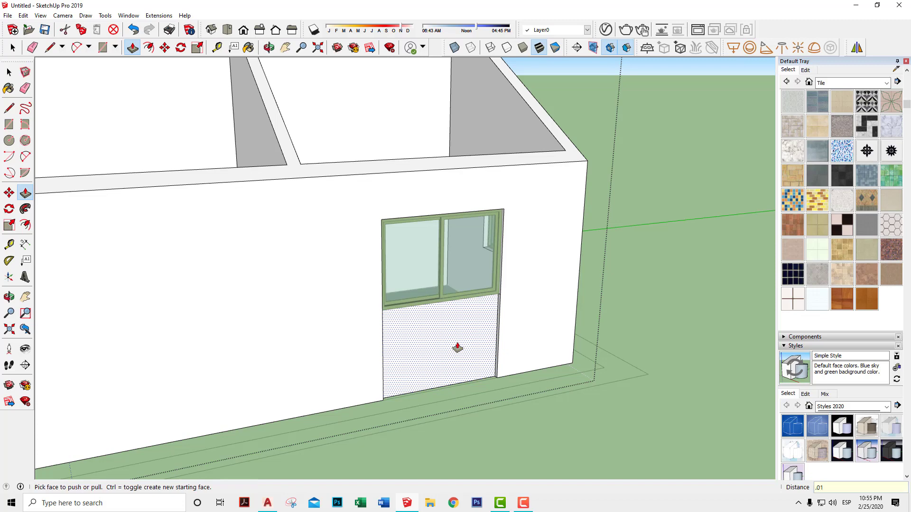
type("5")
key("Return")
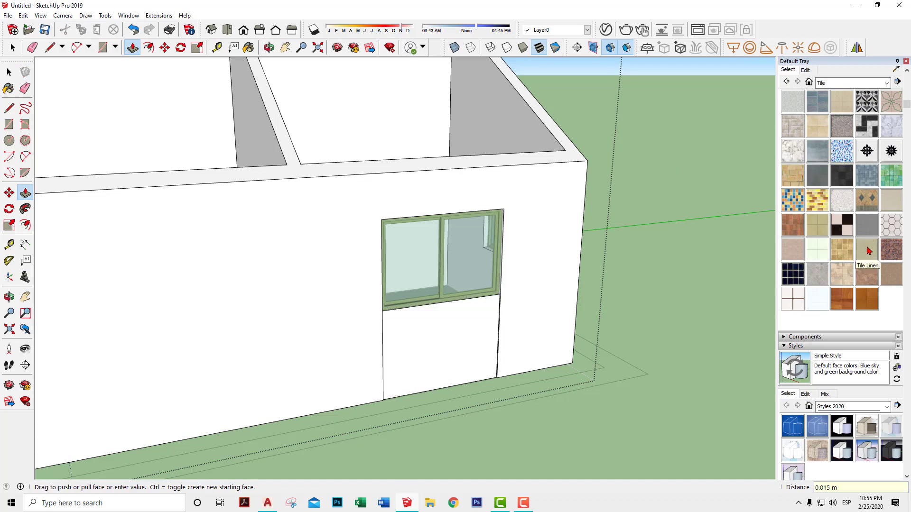
Paint that gable-end panel under the window with Tile Linen
left_click(867, 250)
left_click(487, 325)
mouse_move(683, 278)
middle_mouse_down()
mouse_move(317, 310)
mouse_move(299, 289)
middle_mouse_up()
scroll(294, 304, "up", 2)
key("space")
On the other long wall, draw edges from the window's lower corners to the base
left_click(291, 317)
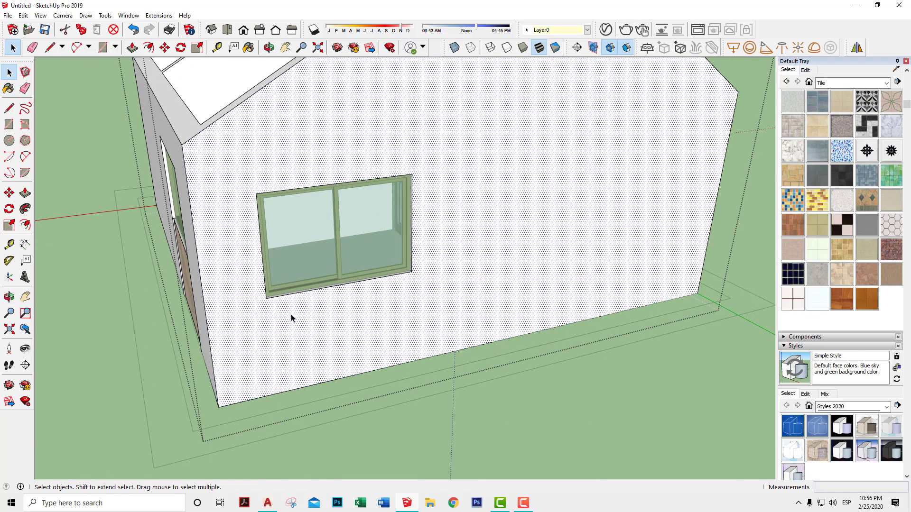
left_click(13, 107)
left_click(266, 298)
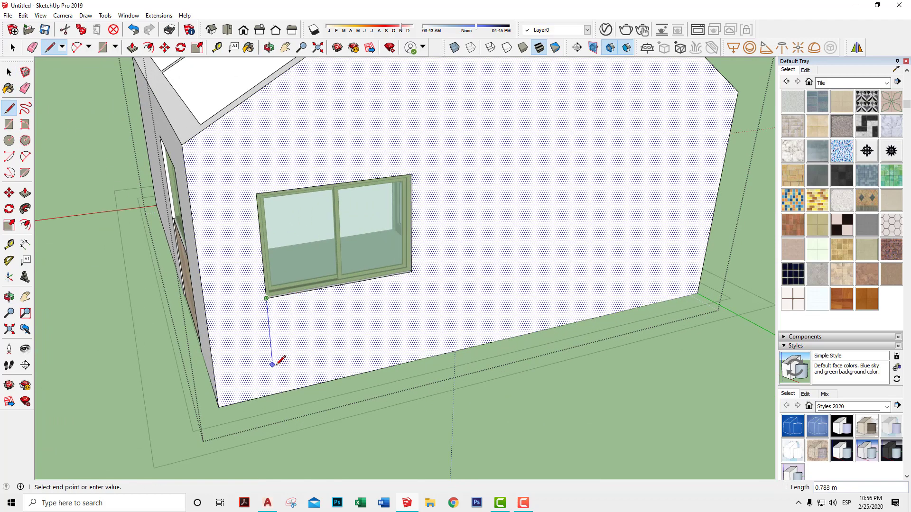
left_click(275, 393)
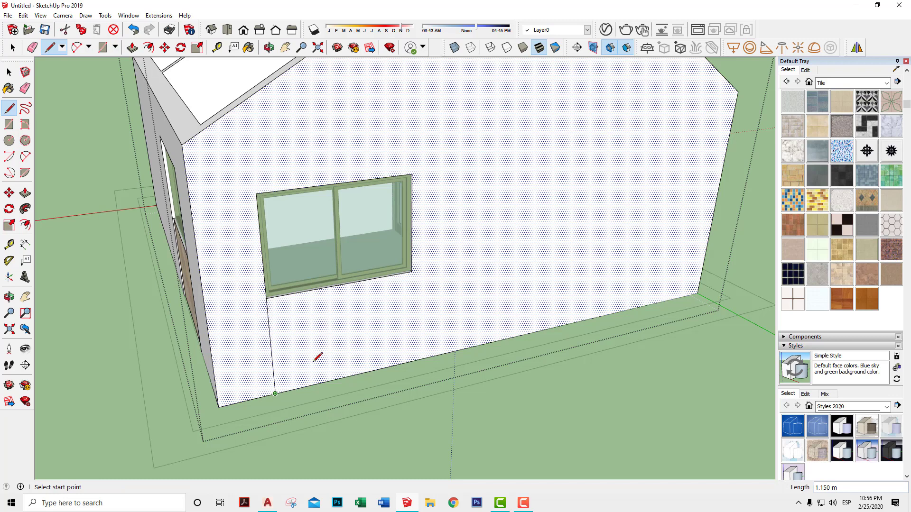
left_click(412, 272)
left_click(420, 359)
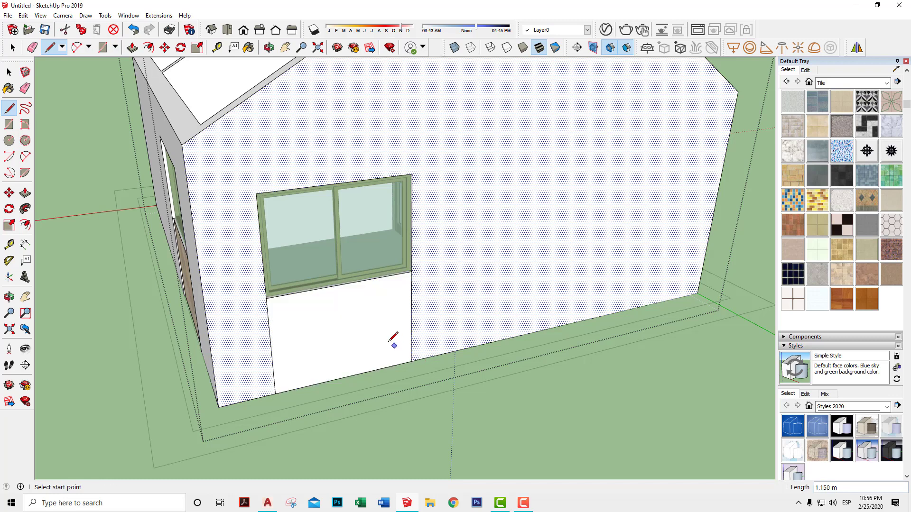
key("space")
Push the new panel under that window 0.015 m and paint it Tile Various Tan
key("p")
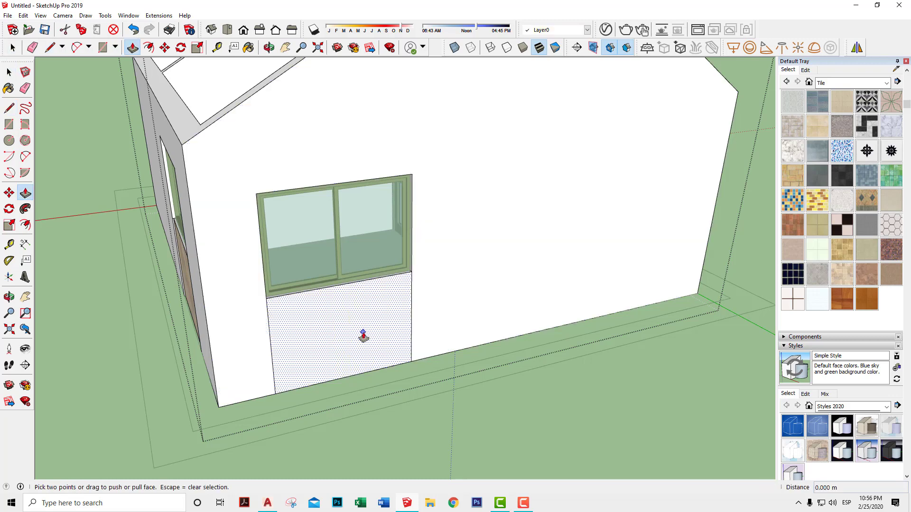
left_click(363, 334)
left_click(363, 334)
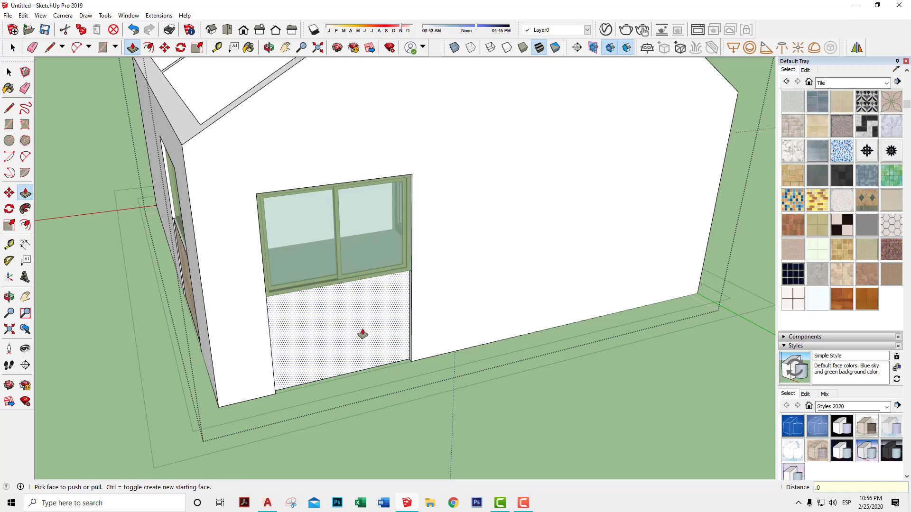
type("15")
key("Return")
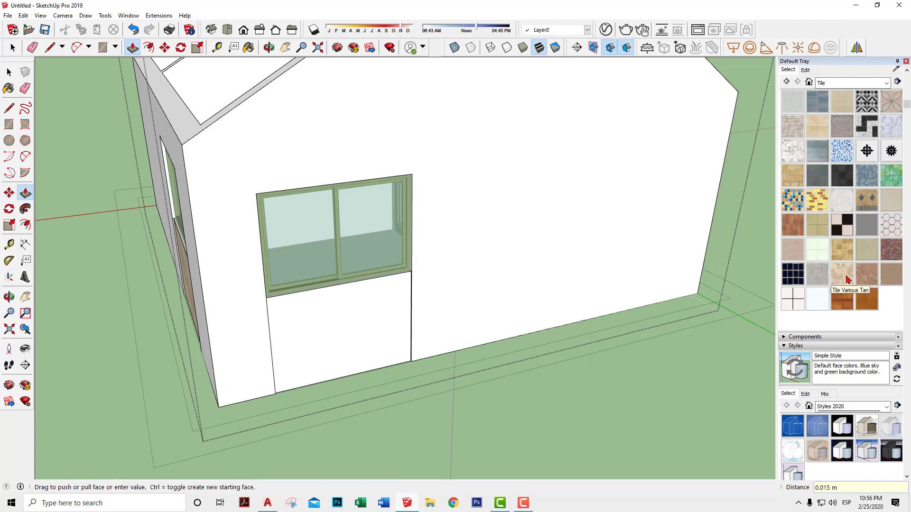
left_click(848, 272)
left_click(352, 332)
key("space")
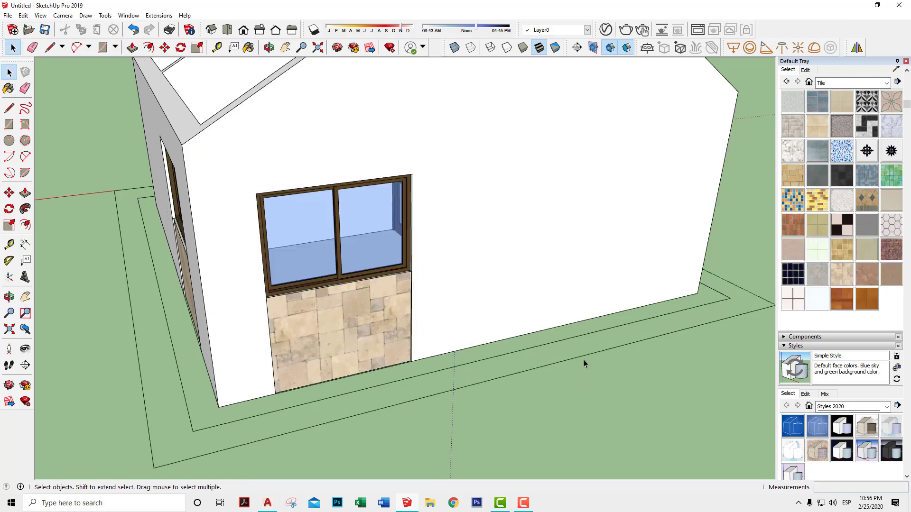
mouse_move(586, 364)
middle_mouse_down()
mouse_move(479, 328)
mouse_move(264, 294)
mouse_move(309, 254)
mouse_move(417, 312)
mouse_move(461, 386)
mouse_move(491, 340)
middle_mouse_up()
Delete the flat 2D elevation sketch beside the house
scroll(362, 309, "down", 2)
mouse_move(362, 309)
middle_mouse_down()
mouse_move(405, 284)
mouse_move(520, 273)
mouse_move(451, 282)
middle_mouse_up()
scroll(405, 283, "up", 3)
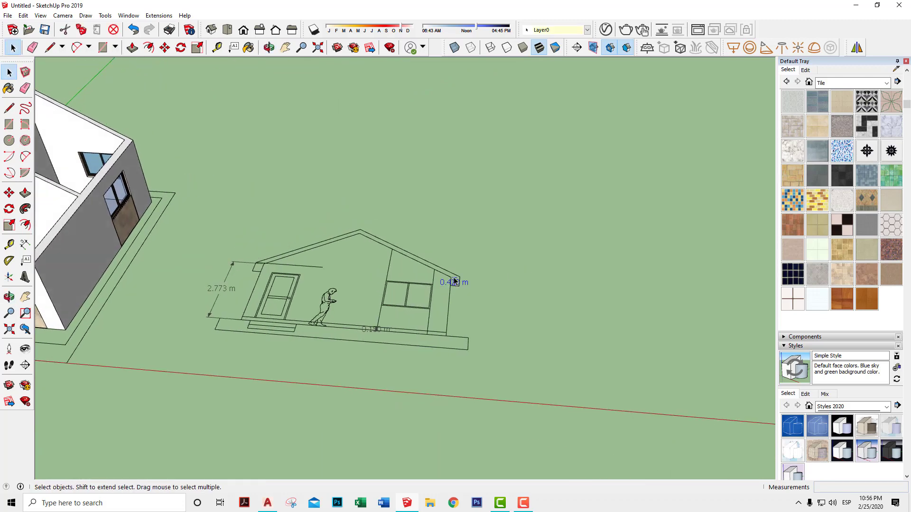
left_click_drag(212, 352, 218, 350)
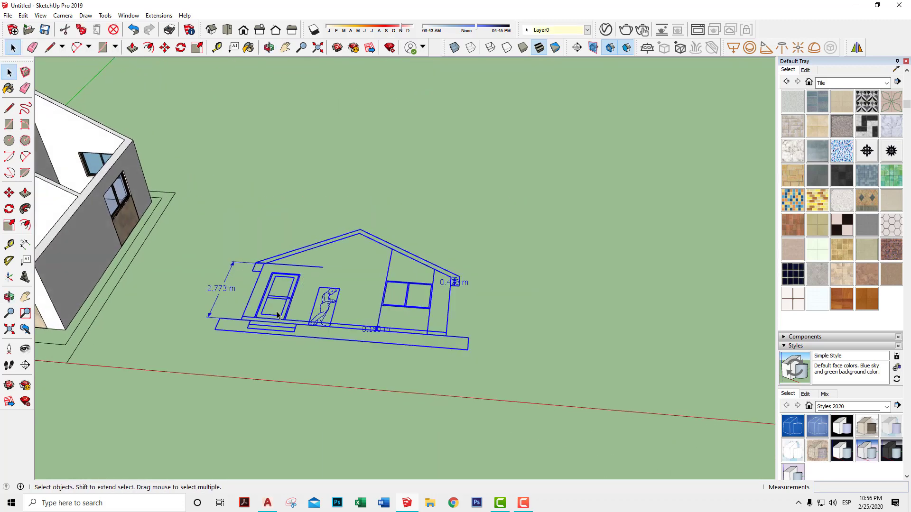
key("Delete")
Unhide all hidden geometry to bring back the roof and raised base
scroll(228, 255, "down", 3)
mouse_move(228, 254)
middle_mouse_down()
mouse_move(559, 248)
mouse_move(547, 239)
middle_mouse_up()
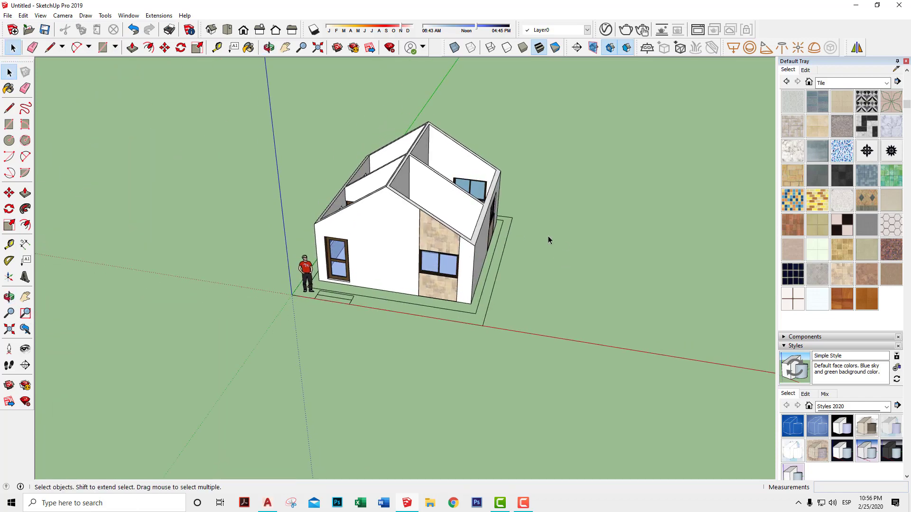
left_click(23, 15)
mouse_move(40, 161)
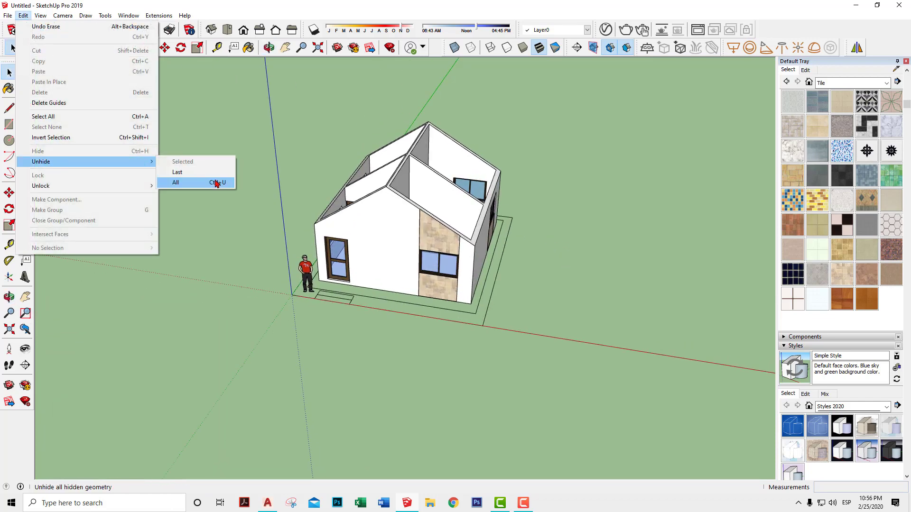
left_click(200, 184)
left_click(561, 318)
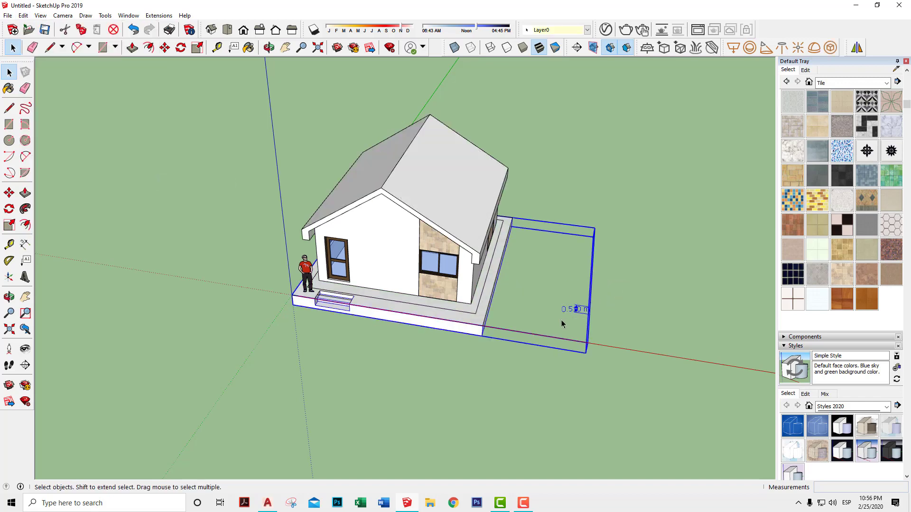
left_click(582, 307)
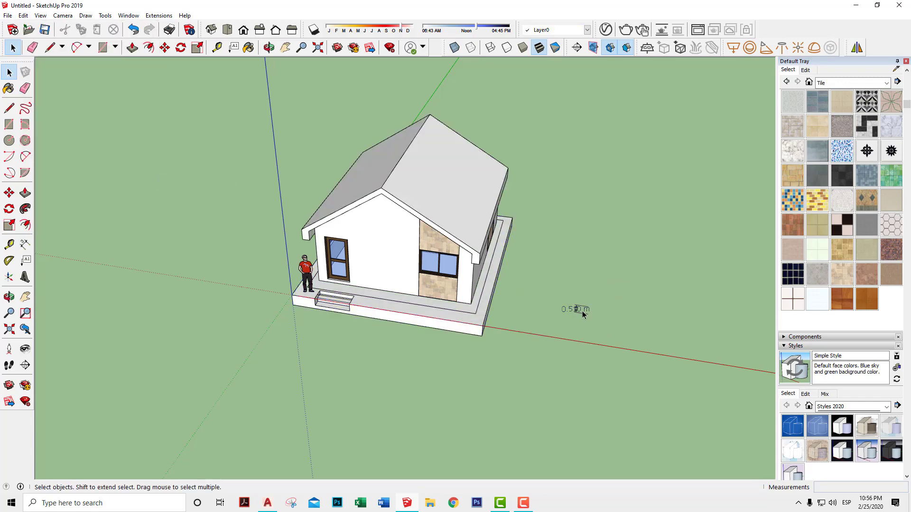
key("ctrl+a")
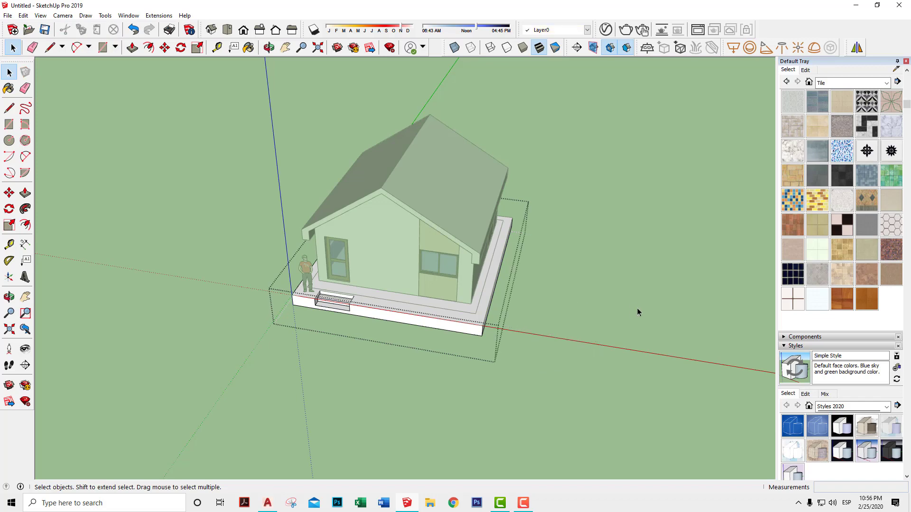
left_click(638, 311)
Orbit to view the house's front, side and porch
middle_click_drag(510, 284, 531, 233)
scroll(458, 256, "up", 3)
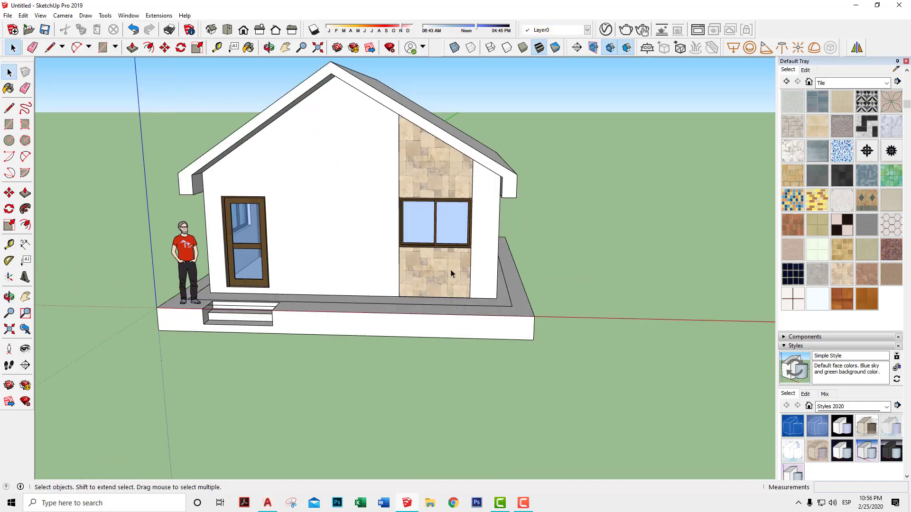
mouse_move(451, 270)
middle_mouse_down()
mouse_move(490, 290)
mouse_move(543, 254)
middle_mouse_up()
scroll(426, 259, "up", 3)
mouse_move(426, 259)
middle_mouse_down("shift")
mouse_move(428, 313)
mouse_move(483, 291)
mouse_move(461, 290)
mouse_move(479, 284)
mouse_move(646, 291)
mouse_move(543, 296)
mouse_move(514, 321)
mouse_move(517, 346)
middle_mouse_up("shift")
Zoom in on the porch and select the line across its floor
scroll(465, 371, "up", 1)
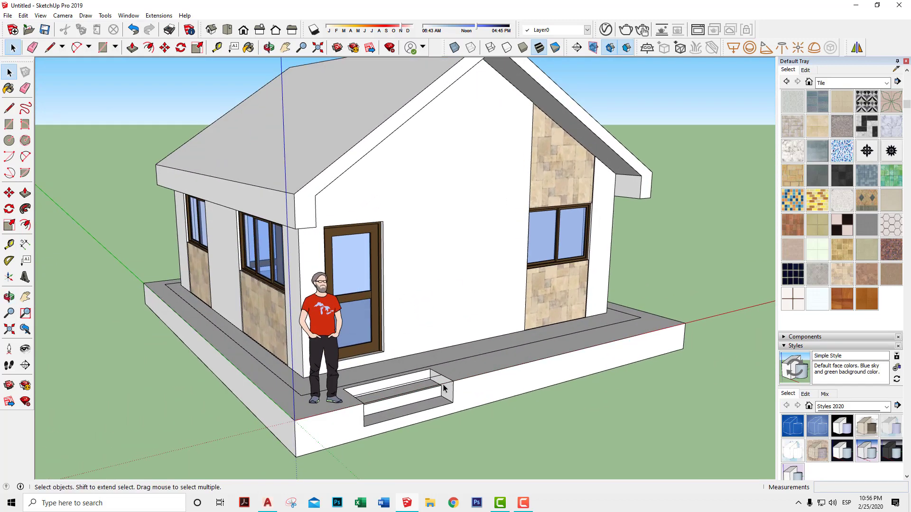
scroll(427, 295, "up", 1)
scroll(400, 340, "up", 3)
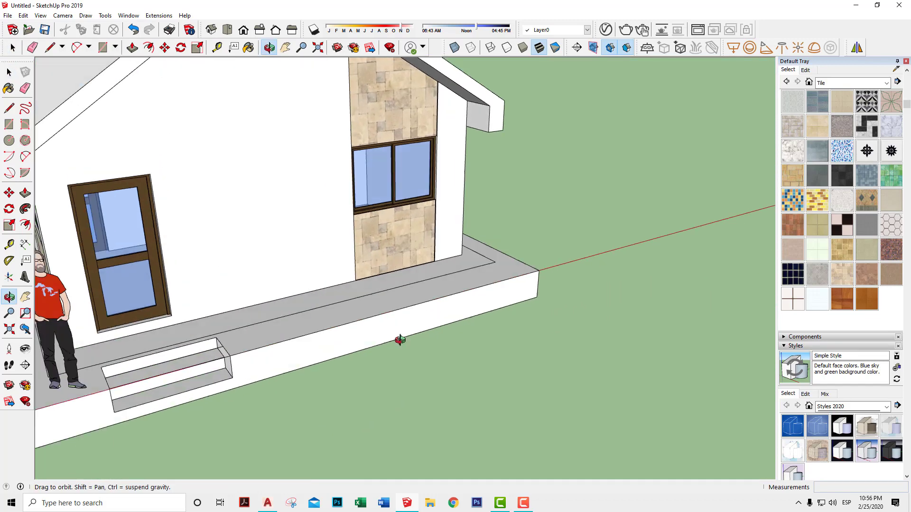
scroll(427, 298, "up", 1)
left_click(419, 289)
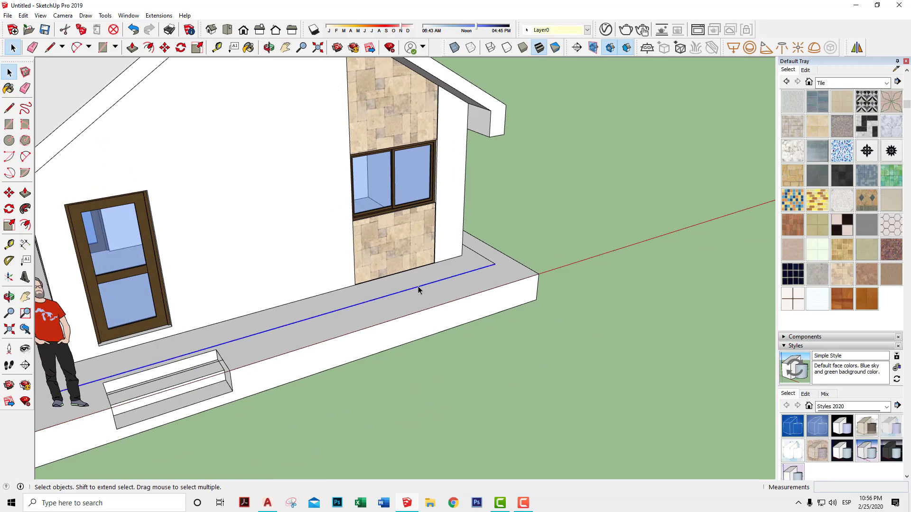
scroll(418, 289, "down", 2)
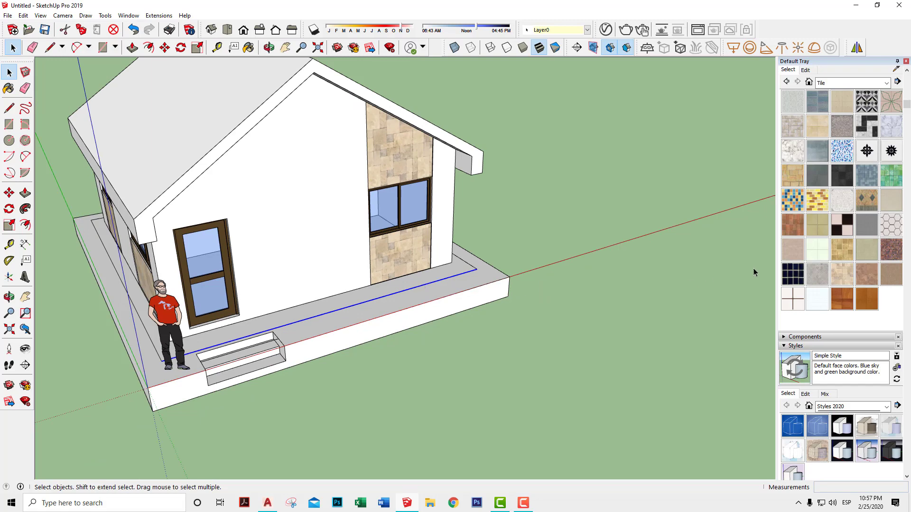
scroll(787, 187, "down", 5)
Toggle layer visibility in the Layers panel, leaving Puertas shown; current Layer0 can't be hidden
scroll(838, 288, "down", 3)
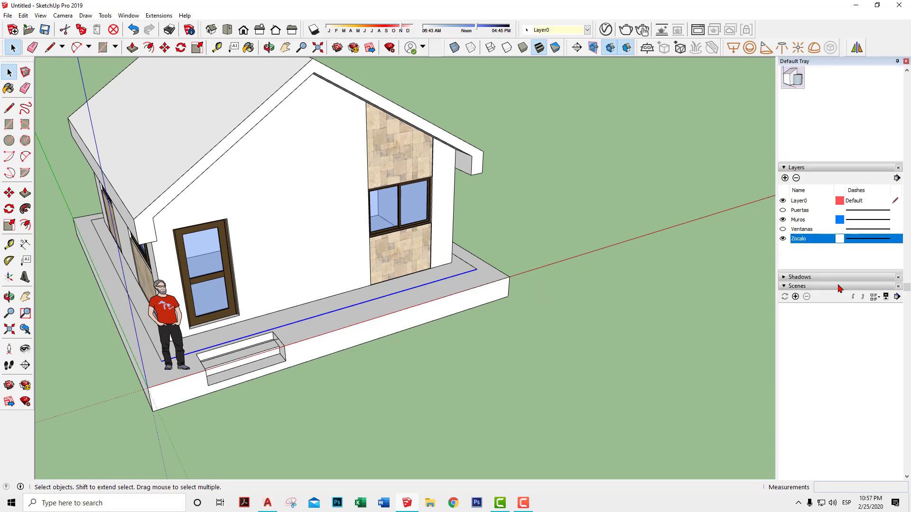
scroll(848, 277, "up", 2)
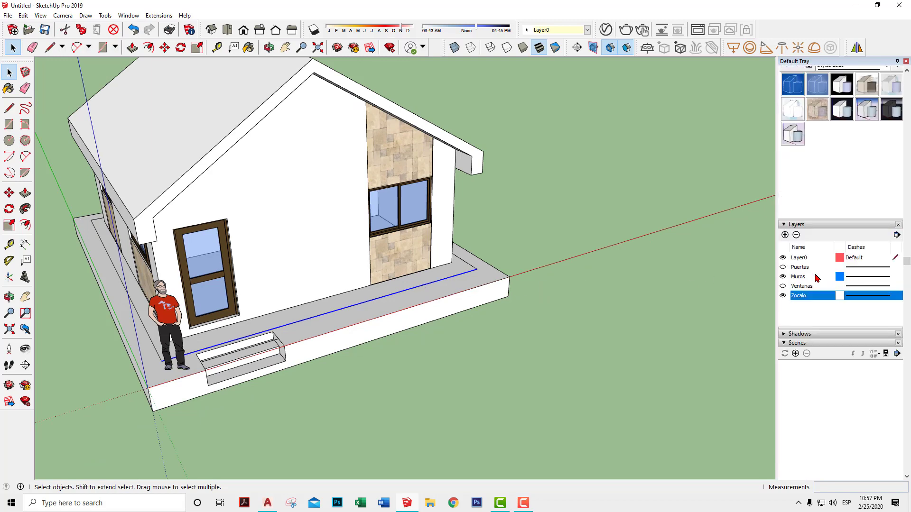
left_click(783, 259)
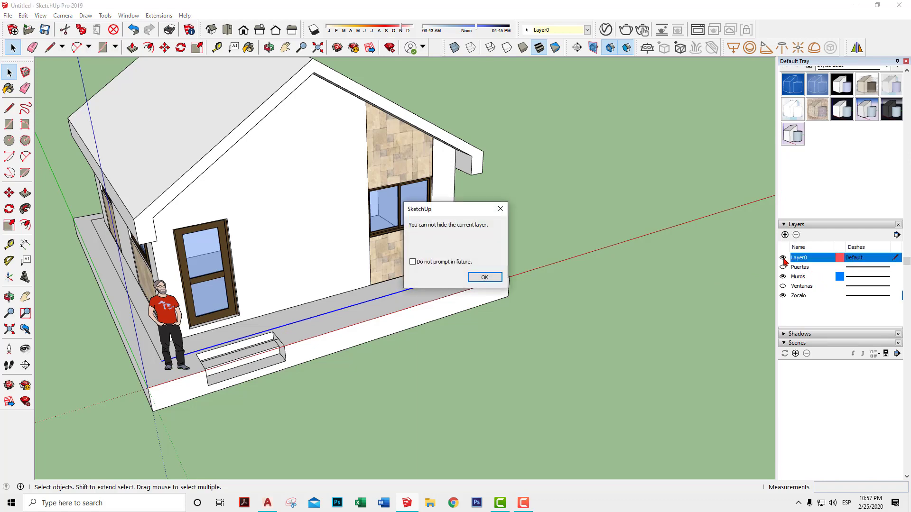
left_click(500, 209)
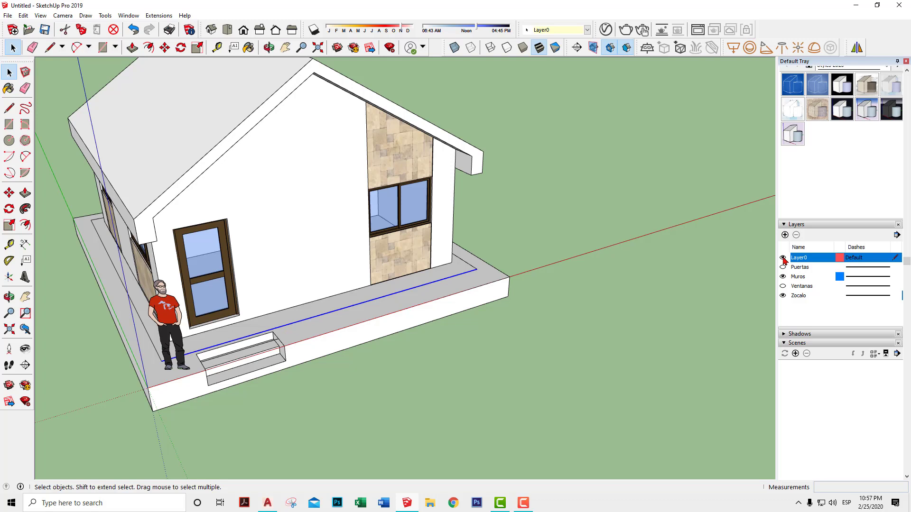
left_click(783, 267)
left_click(783, 258)
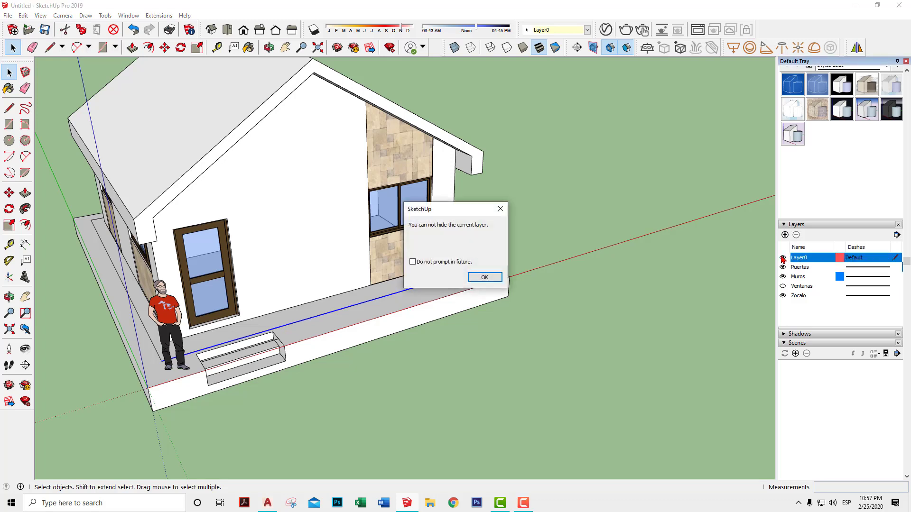
left_click(480, 278)
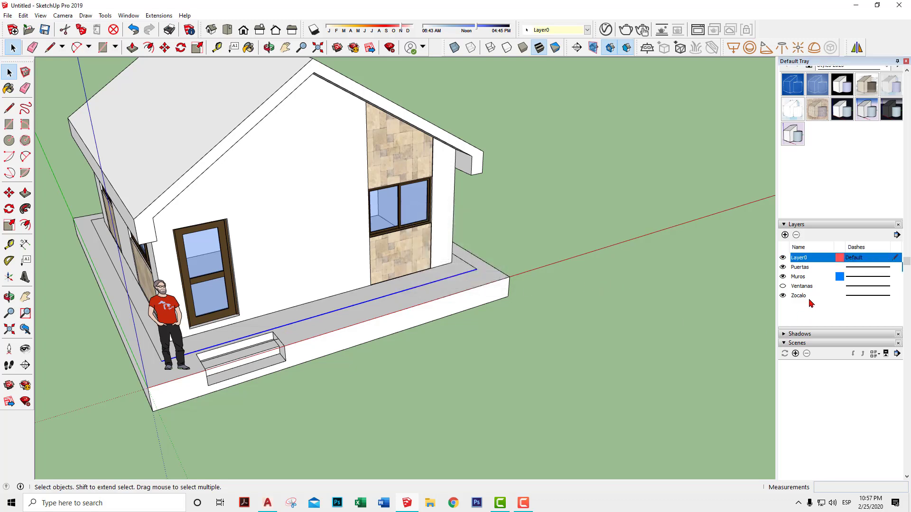
left_click(783, 296)
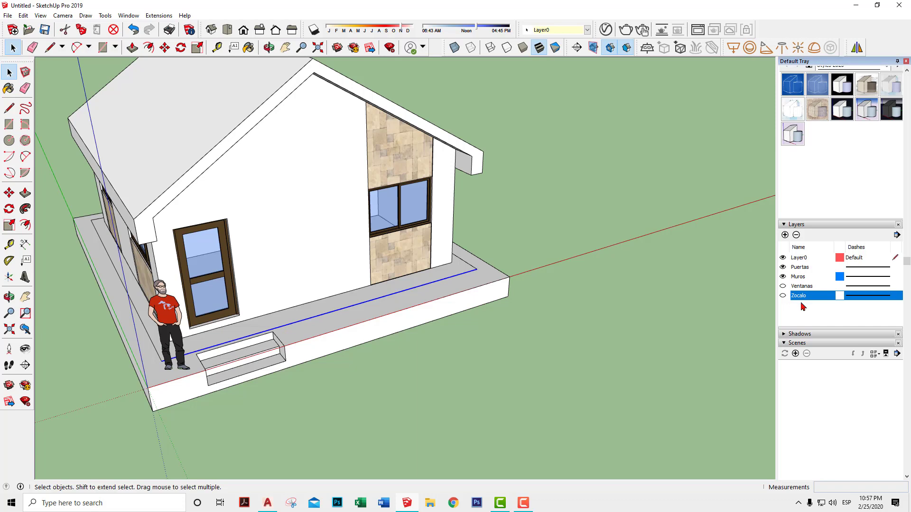
left_click(783, 277)
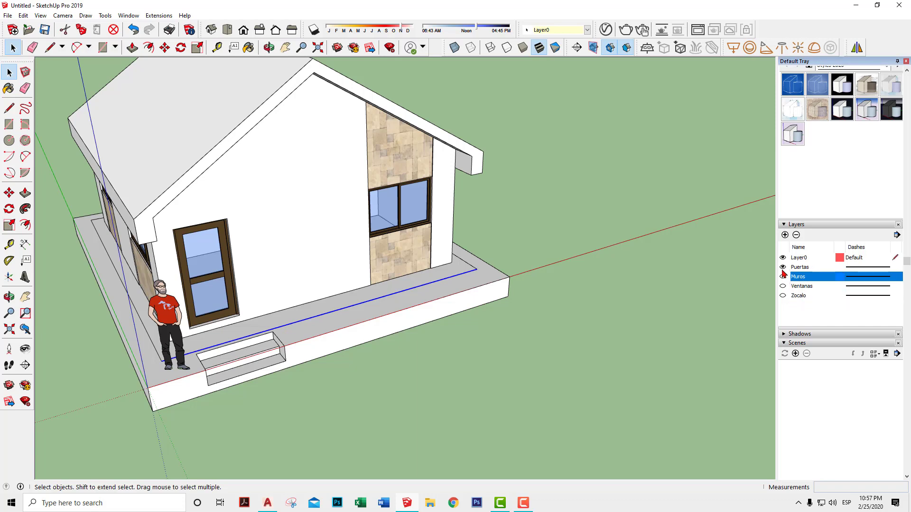
left_click(783, 268)
left_click(782, 258)
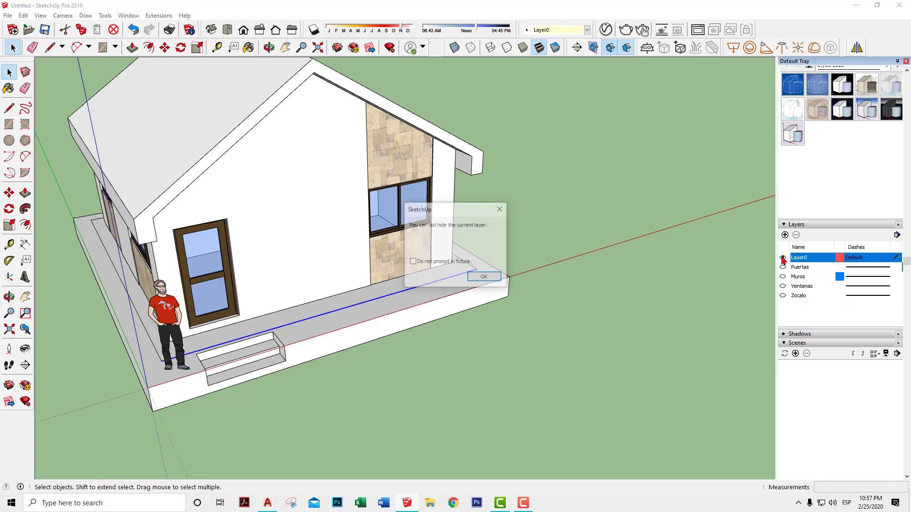
left_click(485, 277)
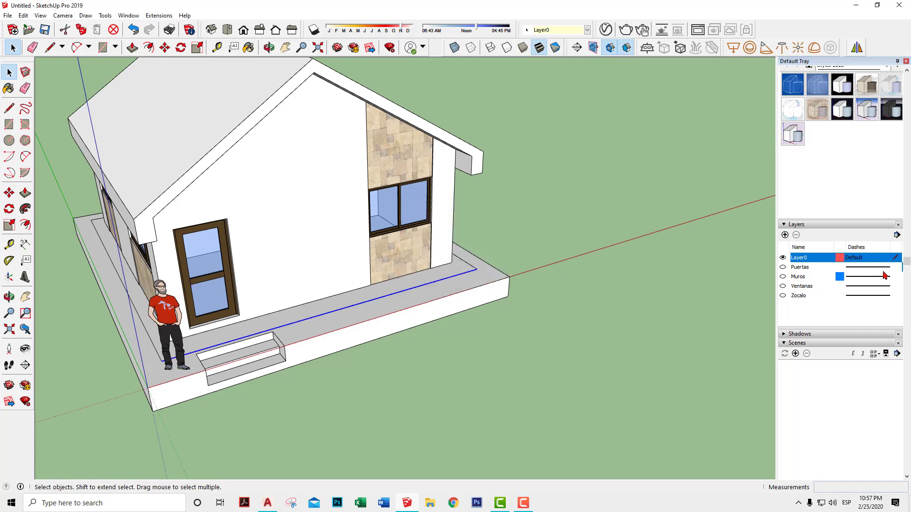
left_click(784, 267)
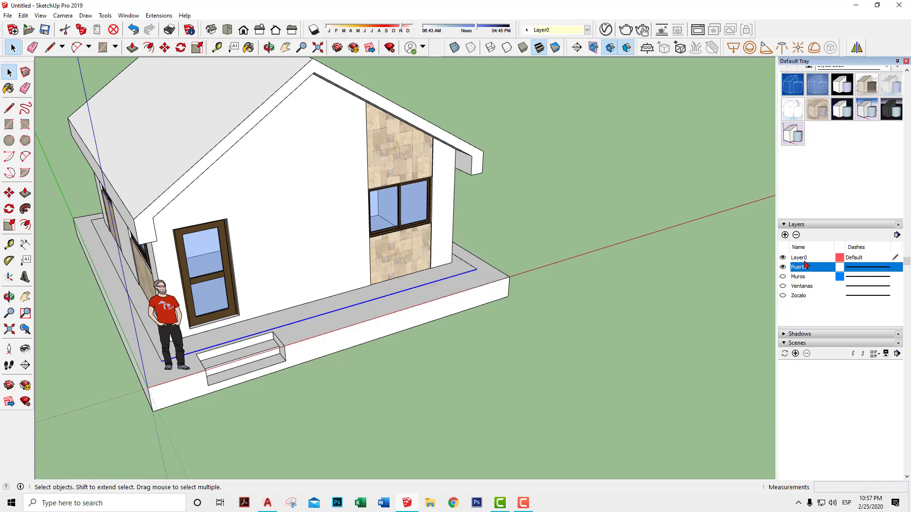
Make Muros the current layer and check Layer0 by toggling it off and on
left_click(820, 276)
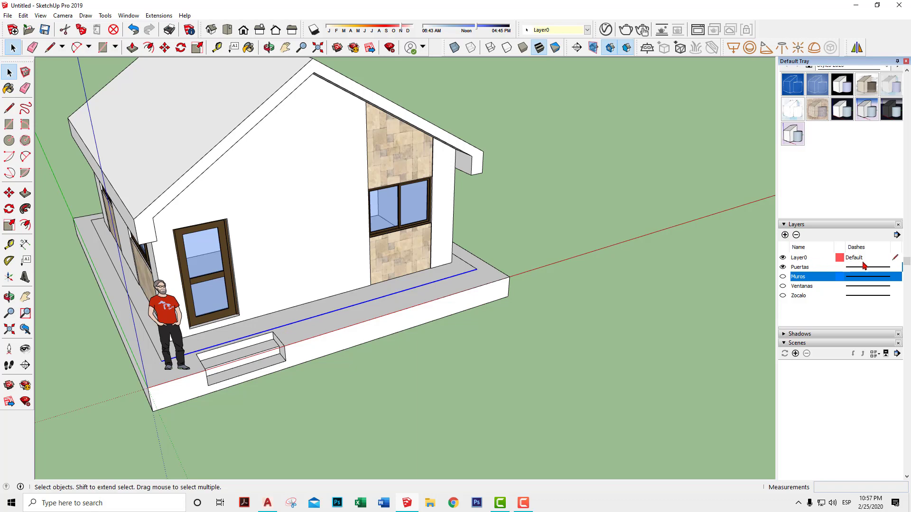
left_click(896, 260)
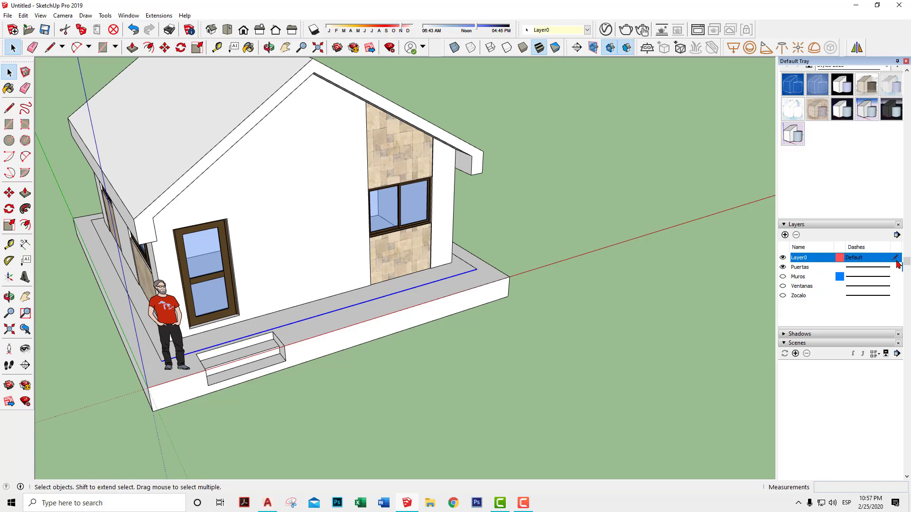
left_click(895, 277)
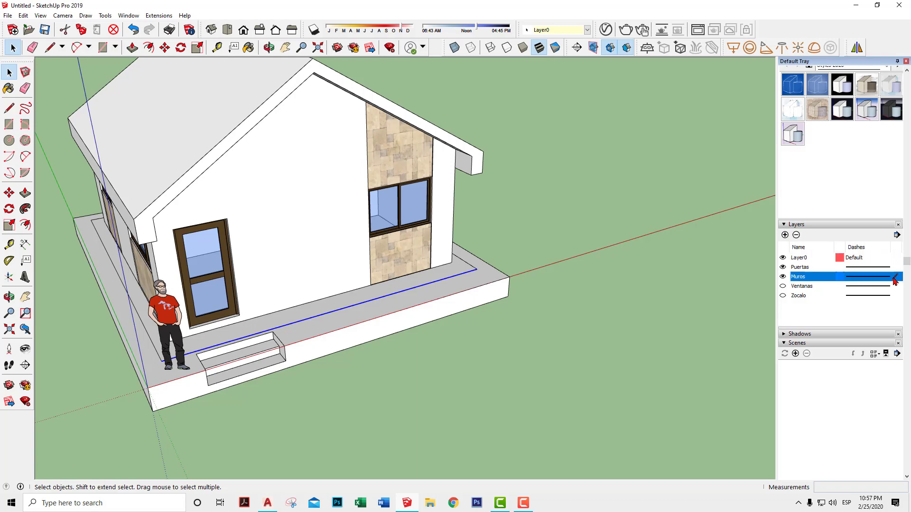
left_click(783, 259)
left_click(783, 258)
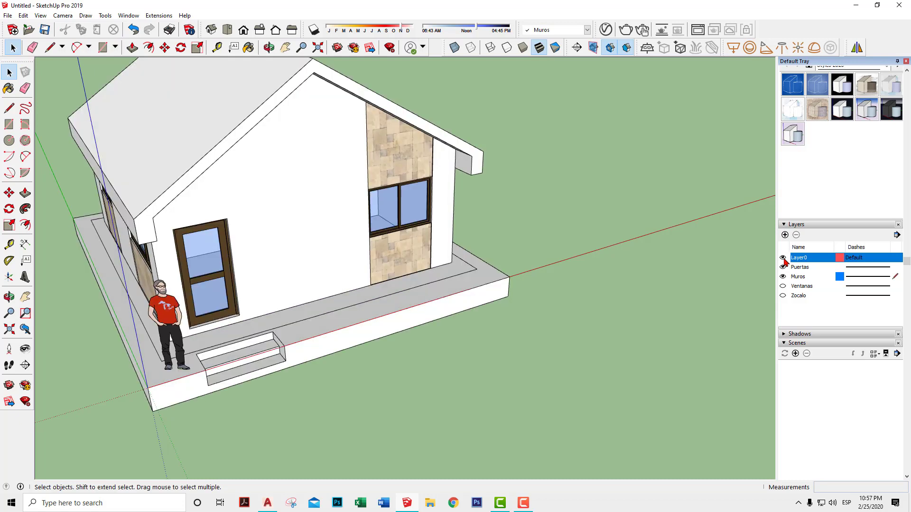
left_click(783, 258)
Open the raised base group and delete the stray porch floor line
left_click(433, 283)
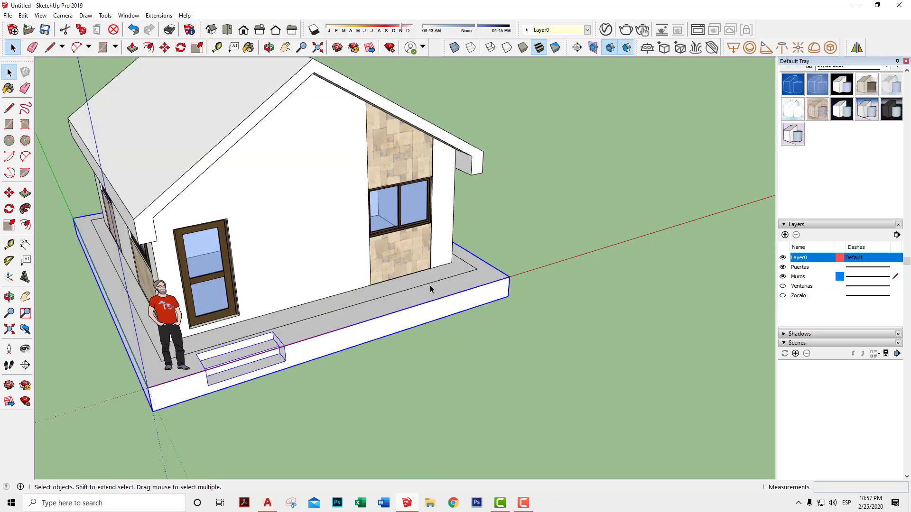
double_click(431, 287)
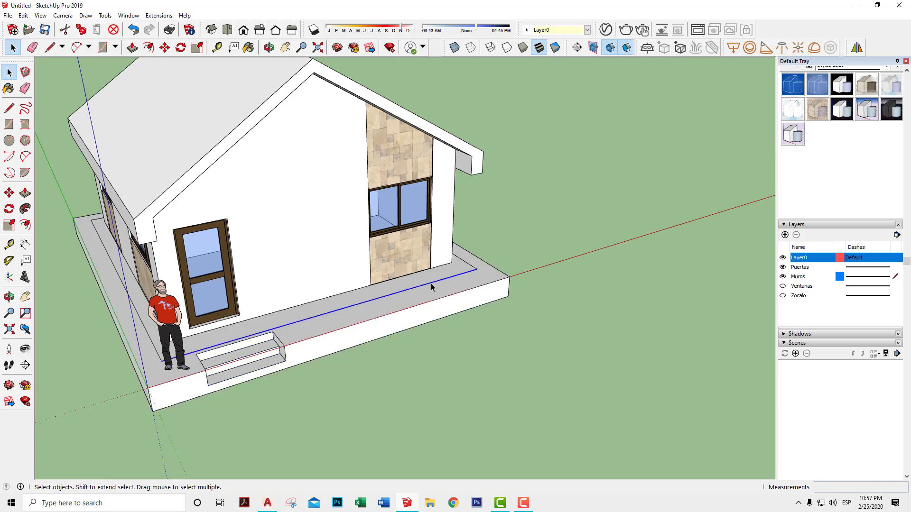
key("Delete")
Erase the leftover edges on the porch and along the left wall's base
left_click(25, 88)
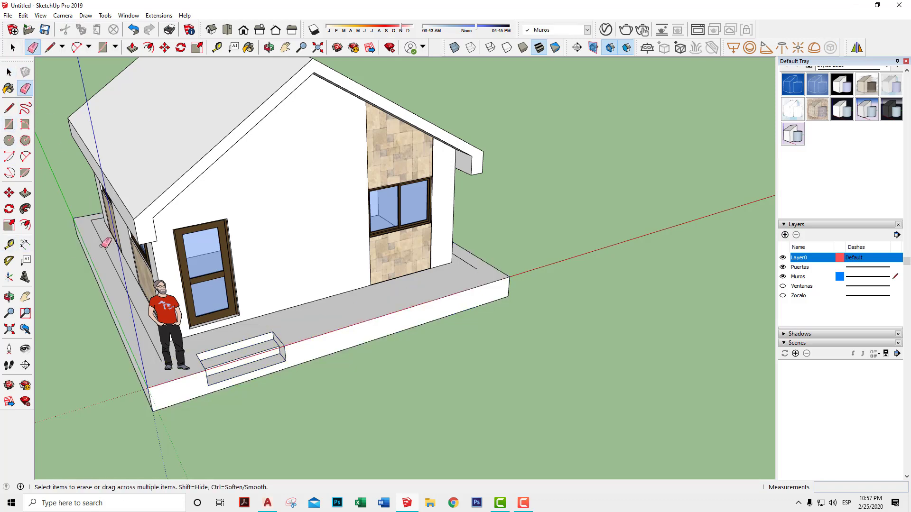
left_click(103, 247)
middle_click_drag(492, 259, 259, 224)
mouse_move(260, 224)
left_mouse_down()
mouse_move(677, 315)
mouse_move(484, 285)
mouse_move(120, 286)
left_mouse_up()
middle_click_drag(120, 286, 575, 248)
key("space")
mouse_move(451, 305)
middle_mouse_down()
mouse_move(376, 271)
mouse_move(763, 260)
mouse_move(667, 330)
mouse_move(620, 321)
middle_mouse_up()
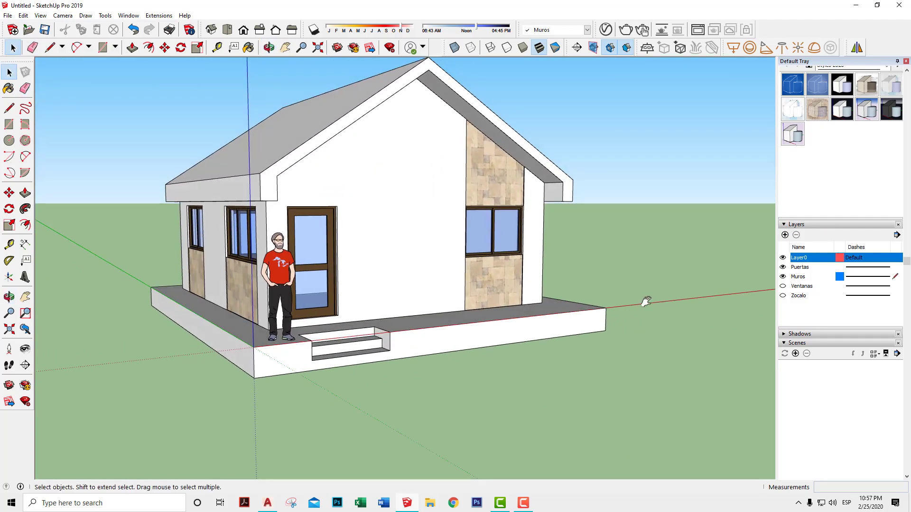
Turn on shadows and orbit low to see the house's shadow on the ground
scroll(427, 84, "up", 1)
left_click(313, 29)
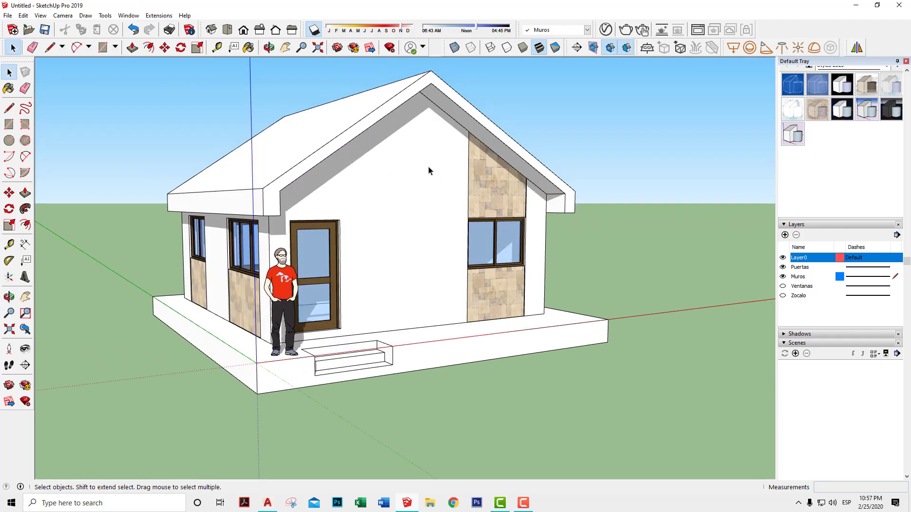
mouse_move(427, 171)
middle_mouse_down()
mouse_move(418, 161)
mouse_move(429, 220)
mouse_move(416, 209)
mouse_move(328, 201)
mouse_move(170, 202)
mouse_move(346, 200)
mouse_move(326, 219)
mouse_move(449, 230)
mouse_move(138, 232)
mouse_move(353, 272)
mouse_move(335, 288)
mouse_move(446, 261)
mouse_move(473, 237)
mouse_move(539, 217)
mouse_move(528, 231)
middle_mouse_up()
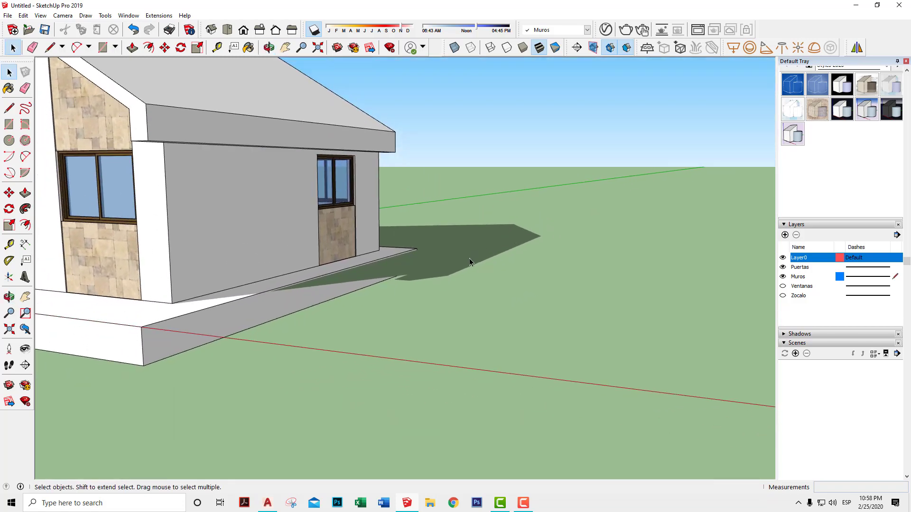
mouse_move(470, 263)
middle_mouse_down()
mouse_move(466, 305)
mouse_move(438, 279)
mouse_move(443, 270)
mouse_move(421, 263)
mouse_move(268, 311)
middle_mouse_up()
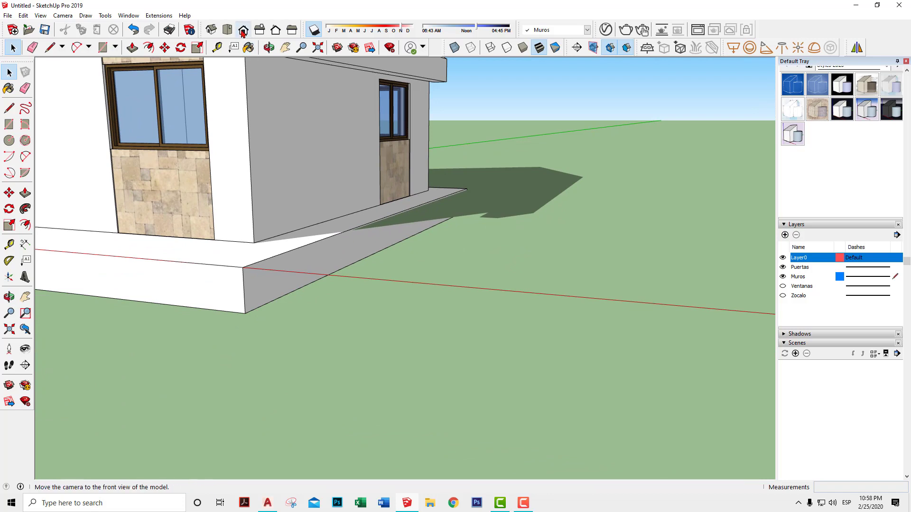
Switch to Front view with Parallel Projection
left_click(244, 30)
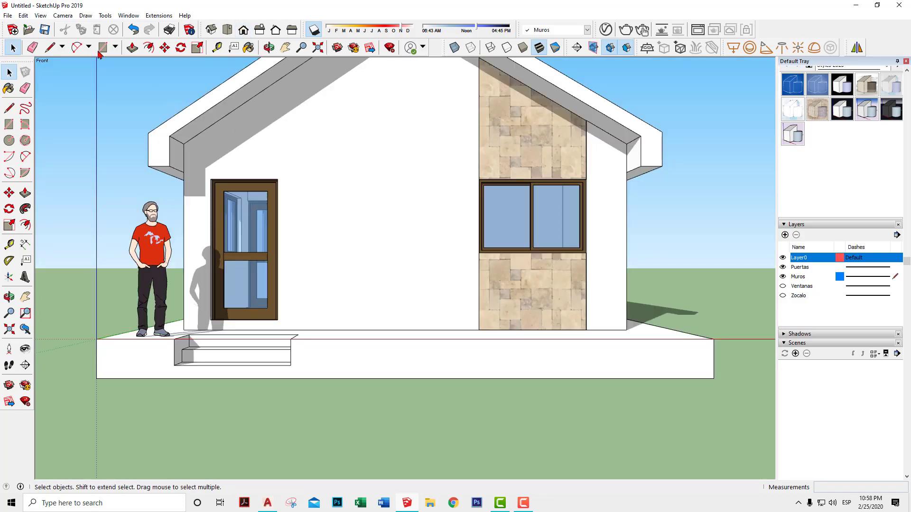
left_click(59, 15)
left_click(81, 63)
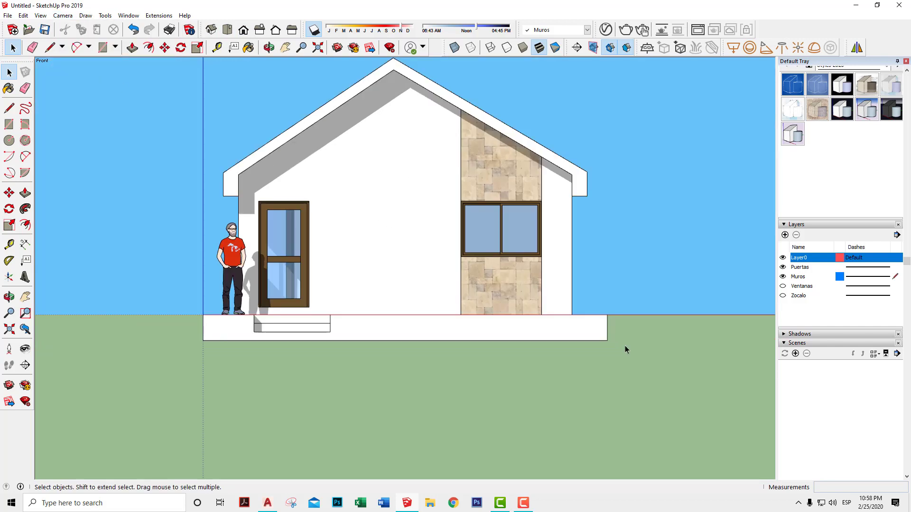
scroll(263, 133, "down", 1)
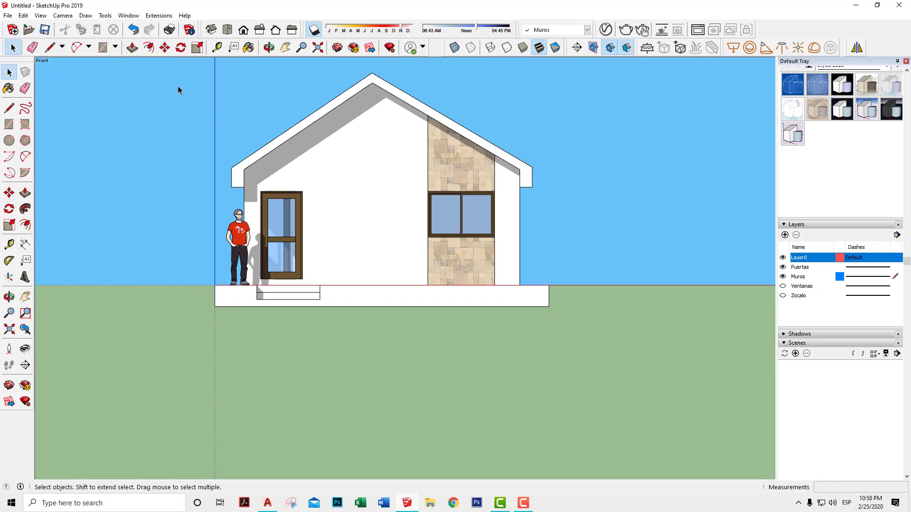
Move the whole house up 0.51 m along the blue axis so it sits on the ground
left_click_drag(144, 62, 593, 351)
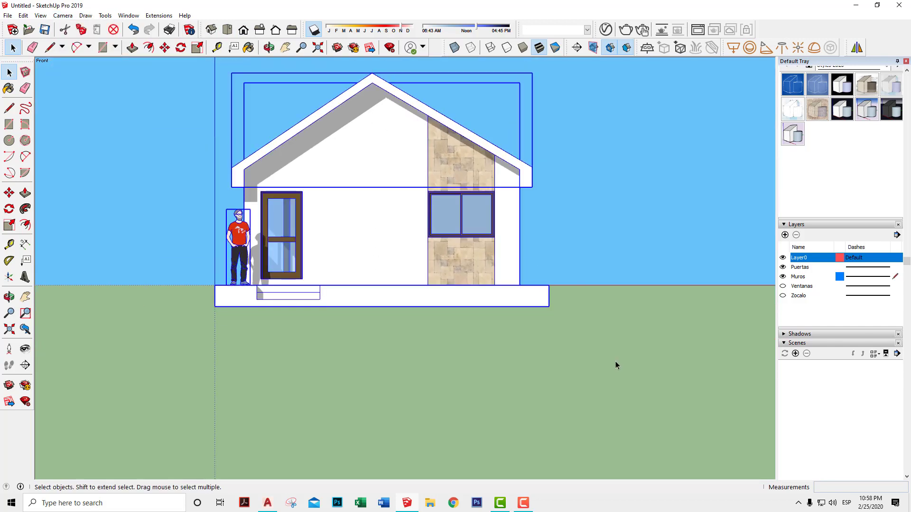
key("m")
scroll(593, 301, "up", 1)
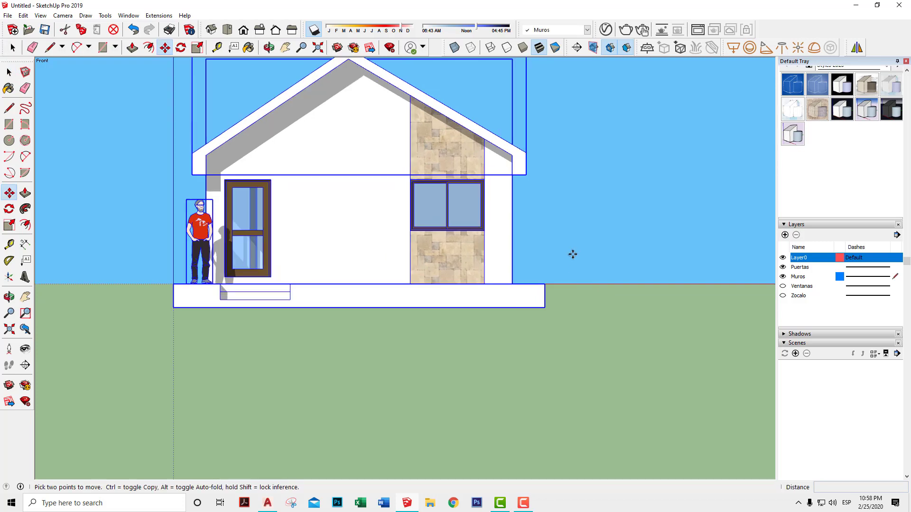
left_click(574, 253)
type(".51")
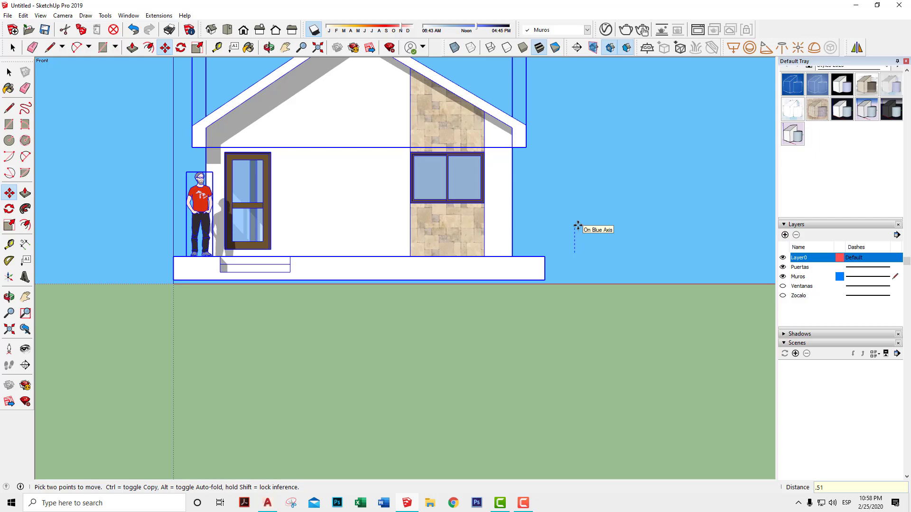
key("Return")
key("space")
left_click(577, 226)
scroll(584, 219, "up", 1)
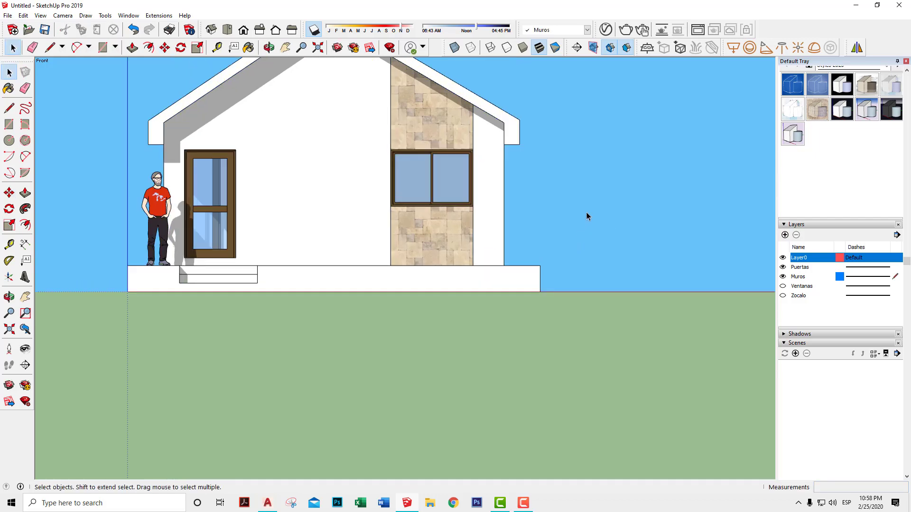
mouse_move(585, 216)
middle_mouse_down()
mouse_move(597, 278)
mouse_move(491, 345)
middle_mouse_up()
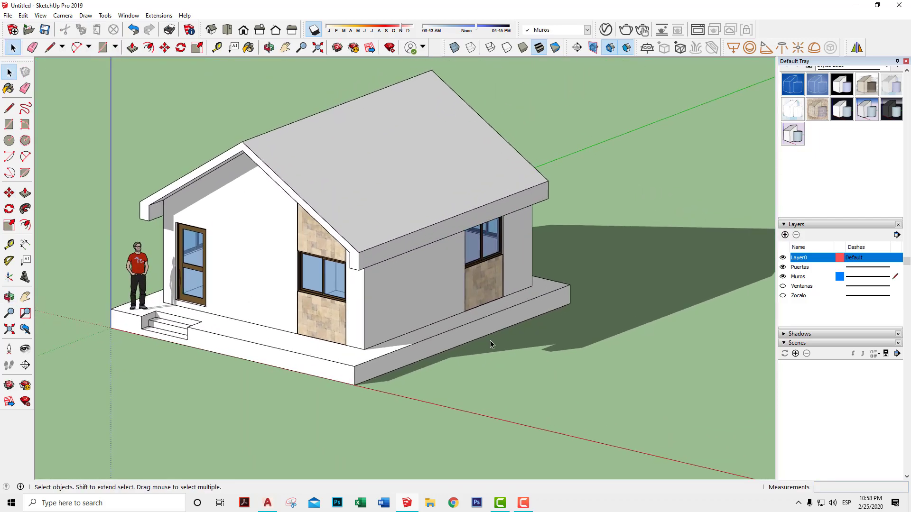
Switch the camera back to Perspective and orbit to face the front door and porch
middle_click_drag(678, 280, 431, 294)
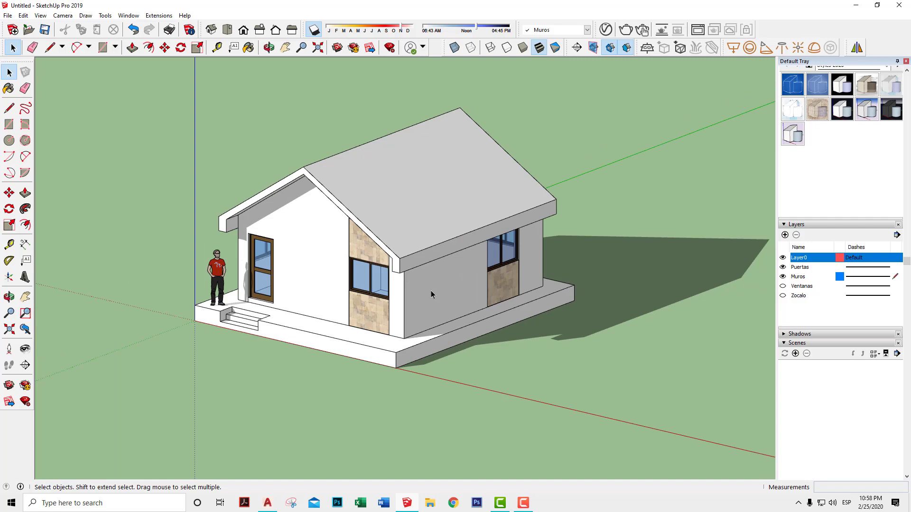
left_click(63, 15)
left_click(71, 72)
scroll(297, 229, "down", 3)
key("space")
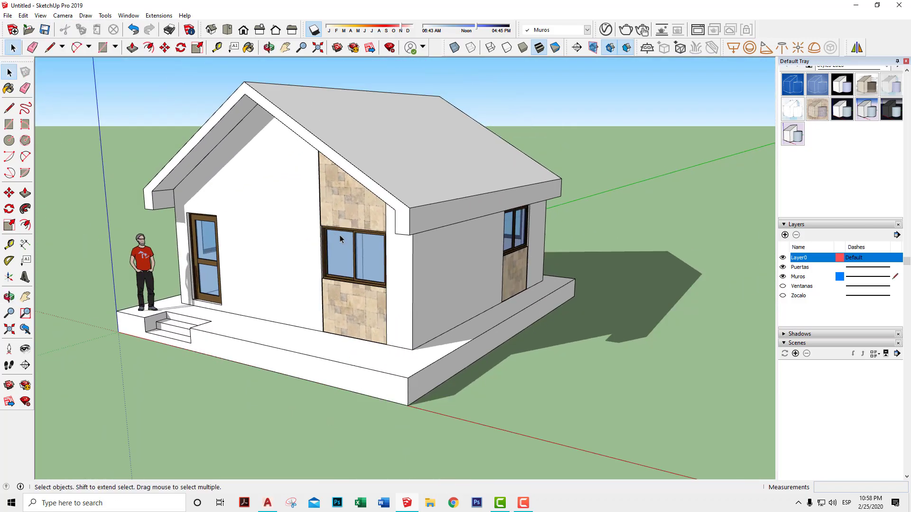
mouse_move(227, 246)
middle_mouse_down()
mouse_move(483, 187)
mouse_move(555, 239)
mouse_move(431, 220)
mouse_move(301, 216)
mouse_move(261, 215)
mouse_move(259, 231)
middle_mouse_up()
mouse_move(299, 285)
middle_mouse_down()
mouse_move(430, 283)
mouse_move(467, 326)
mouse_move(419, 262)
mouse_move(386, 262)
mouse_move(399, 301)
middle_mouse_up()
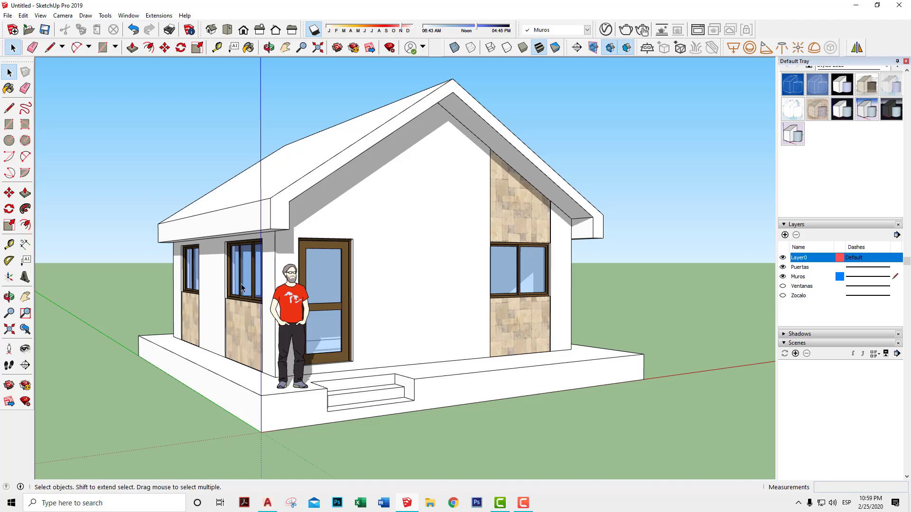
middle_click_drag(231, 286, 455, 305)
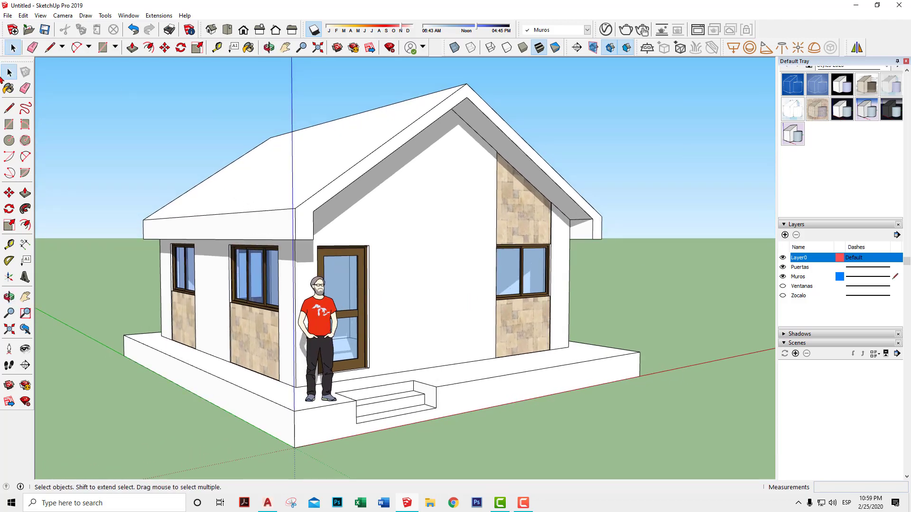
Sample the Translucent Glass Blue window material and change it to teal, HSB 180, 52, 70
left_click(8, 88)
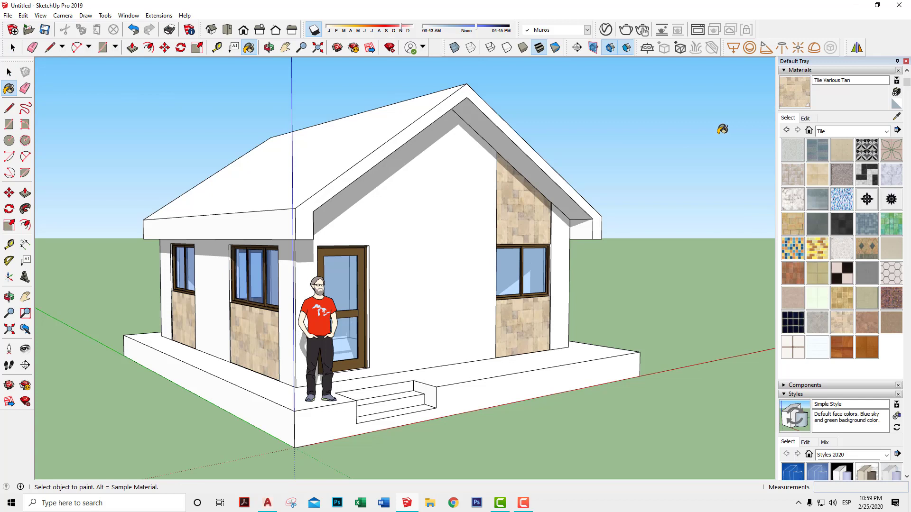
left_click(897, 117)
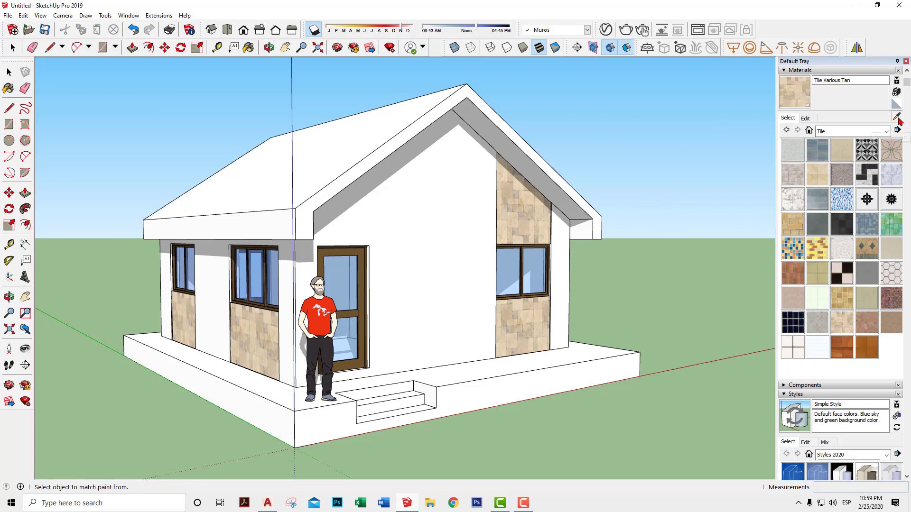
left_click(511, 273)
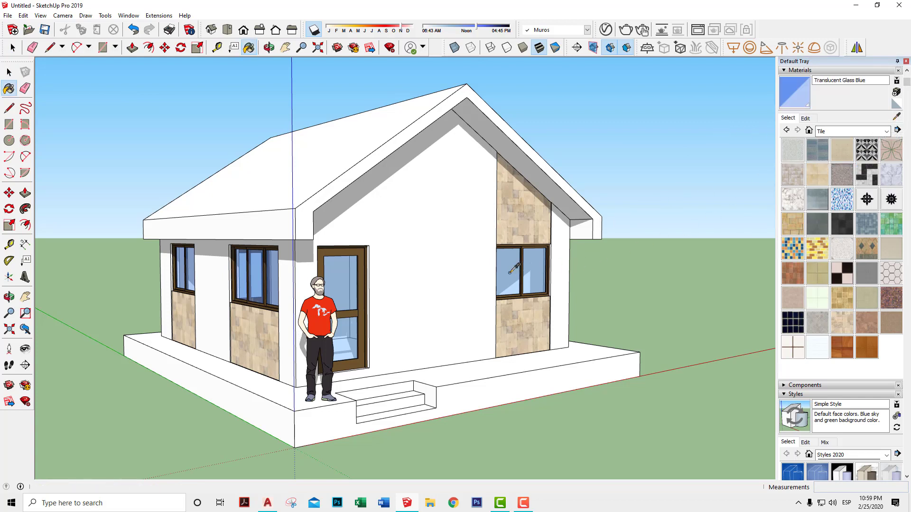
left_click(805, 118)
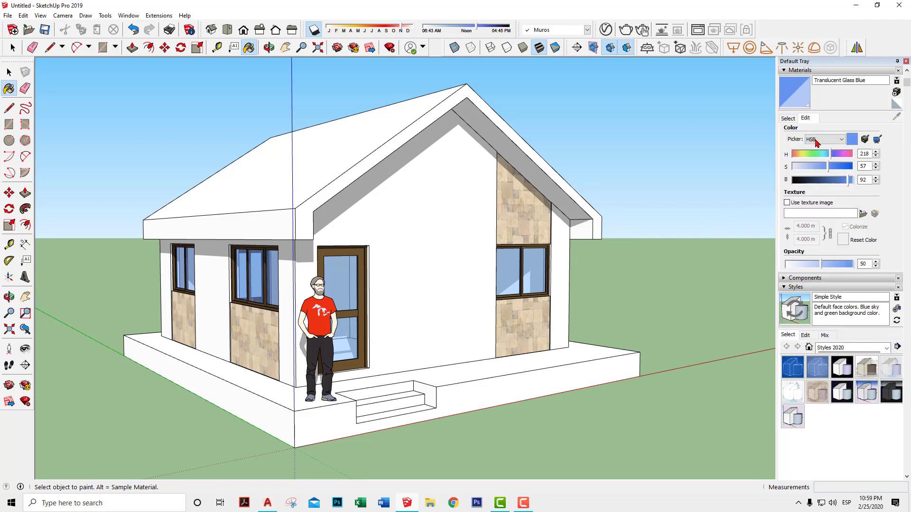
left_click_drag(812, 154, 798, 162)
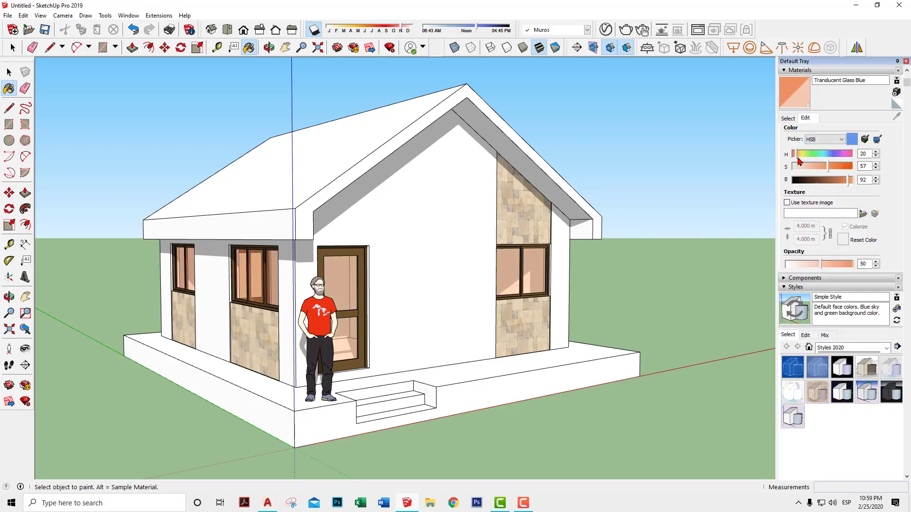
middle_click_drag(737, 239, 612, 205)
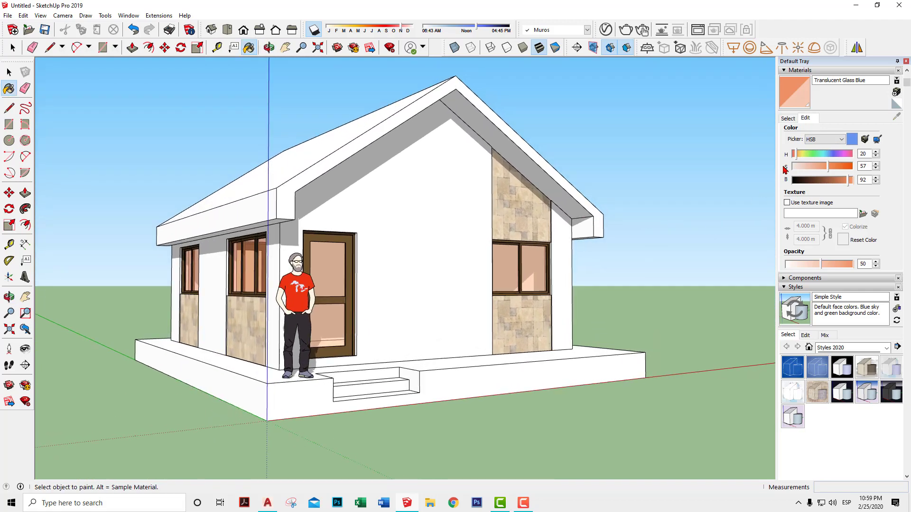
mouse_move(806, 156)
left_mouse_down()
mouse_move(829, 157)
mouse_move(820, 166)
mouse_move(817, 157)
mouse_move(836, 181)
left_mouse_up()
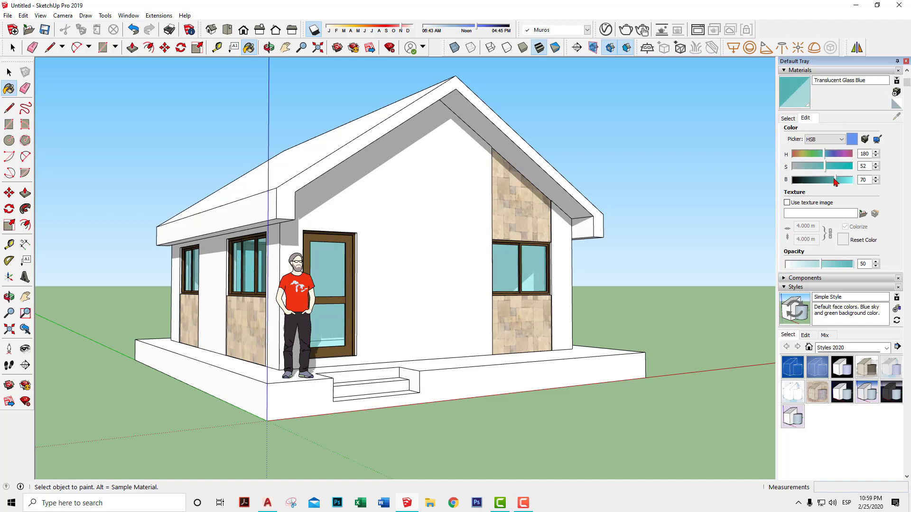
mouse_move(681, 211)
middle_mouse_down()
mouse_move(650, 230)
mouse_move(636, 254)
middle_mouse_up()
left_click(8, 73)
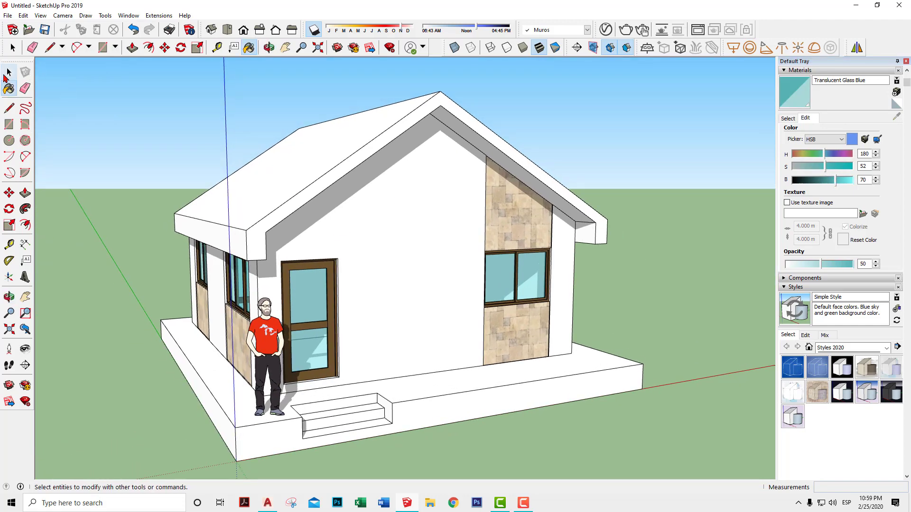